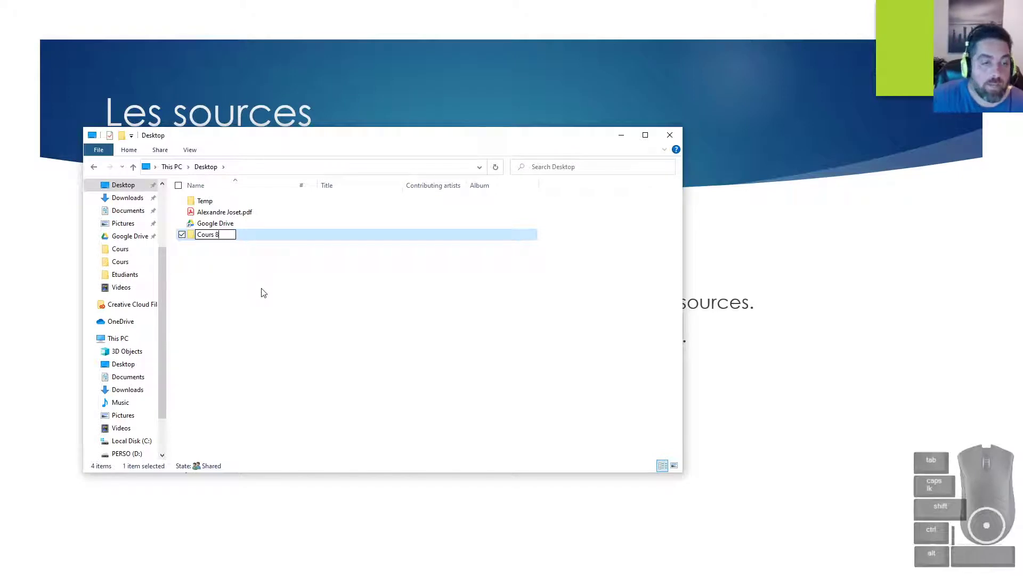
Confirm the name of the new desktop folder Cours 8, open it and create a subfolder named Sauvegardes.
{"action": "key", "text": "Return"}
{"action": "key", "text": "Return"}
{"action": "right_click", "coordinate": [231, 215]}
{"action": "mouse_move", "coordinate": [217, 354]}
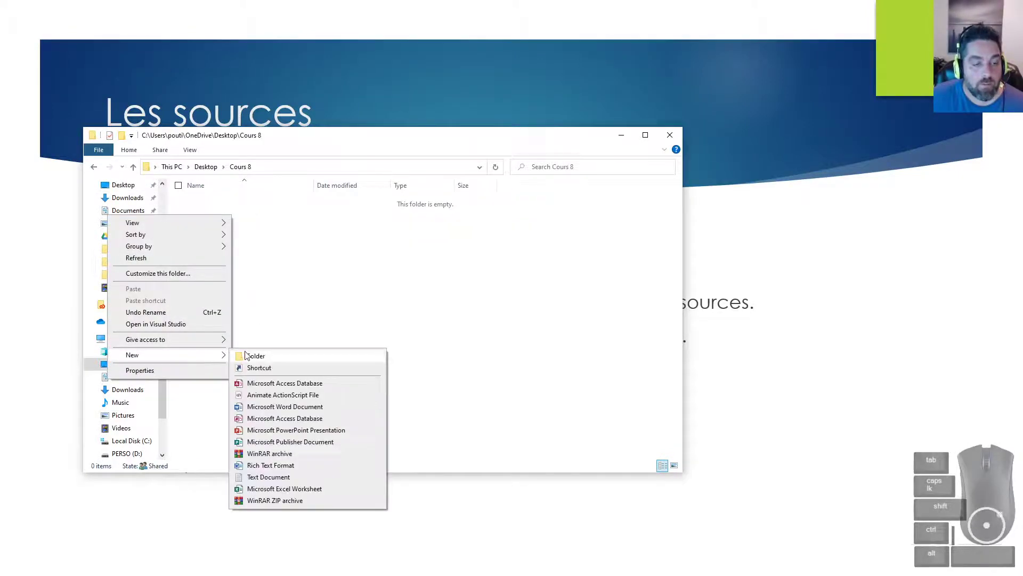
{"action": "left_click", "coordinate": [253, 355]}
{"action": "type", "text": "S"}
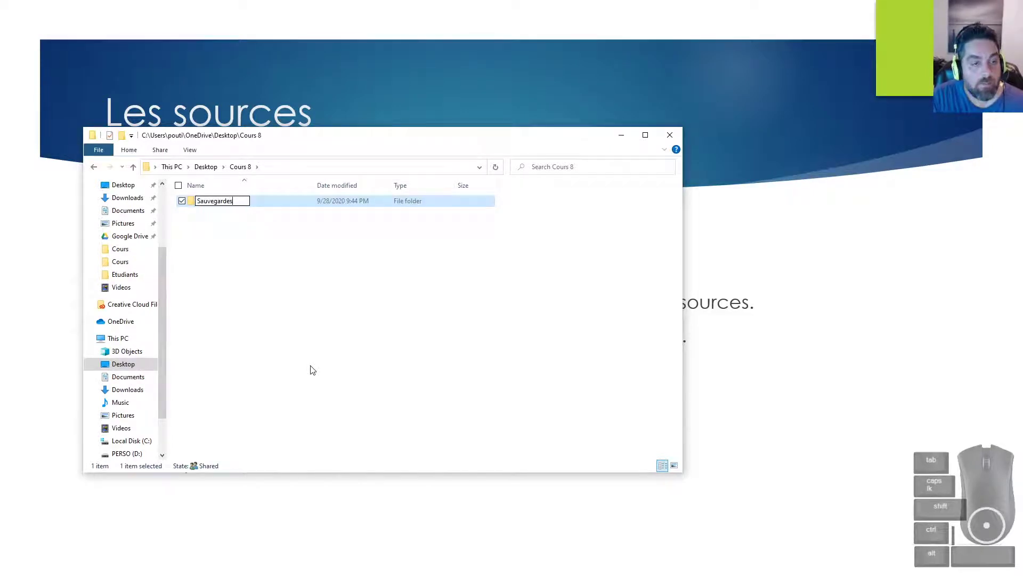
{"action": "type", "text": "auvegardes"}
{"action": "key", "text": "Return"}
Create a second subfolder named Sorties in the Cours 8 folder.
{"action": "right_click", "coordinate": [201, 254]}
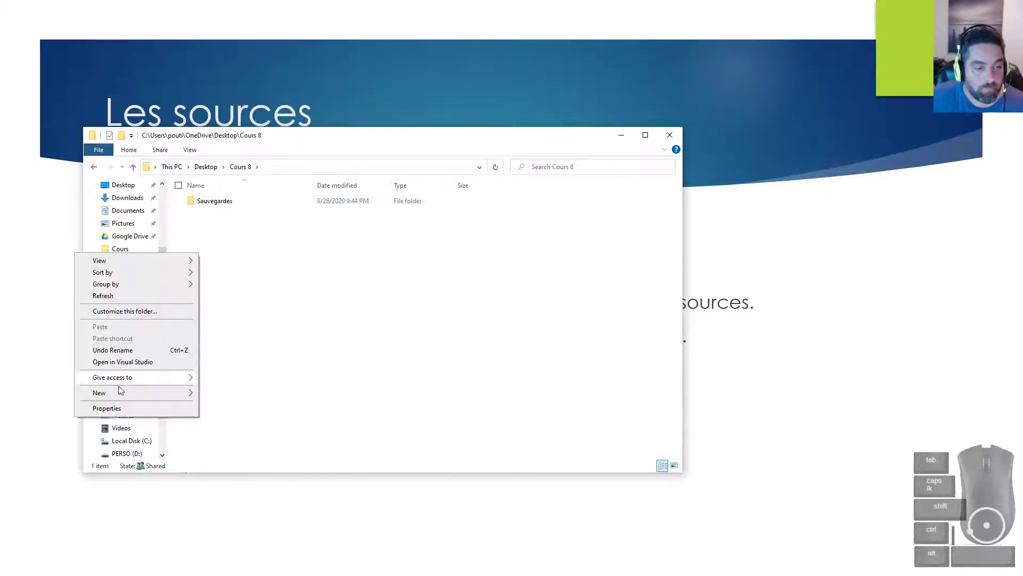
{"action": "mouse_move", "coordinate": [121, 394]}
{"action": "left_click", "coordinate": [234, 395]}
{"action": "type", "text": "Sorties"}
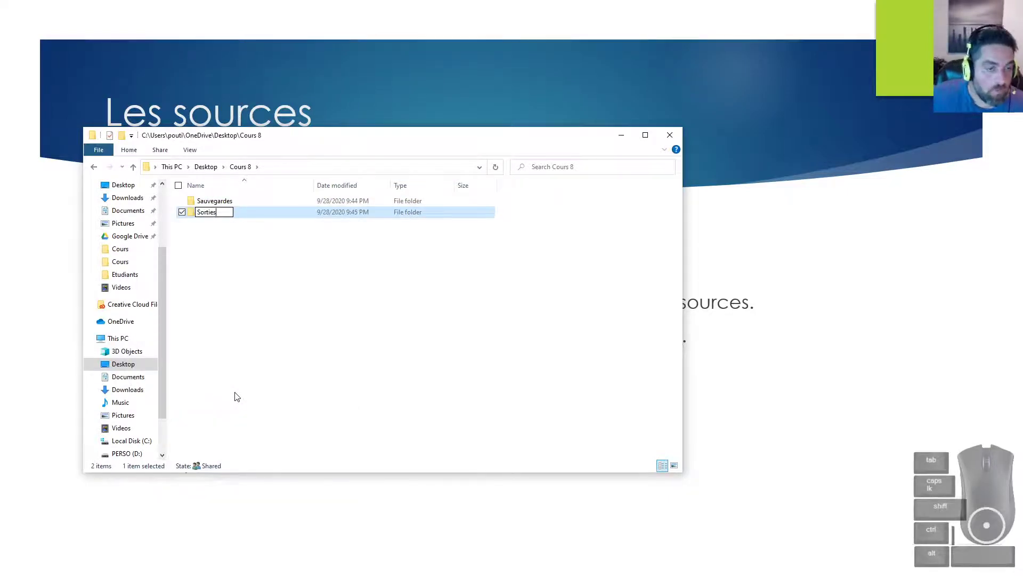
{"action": "key", "text": "Return"}
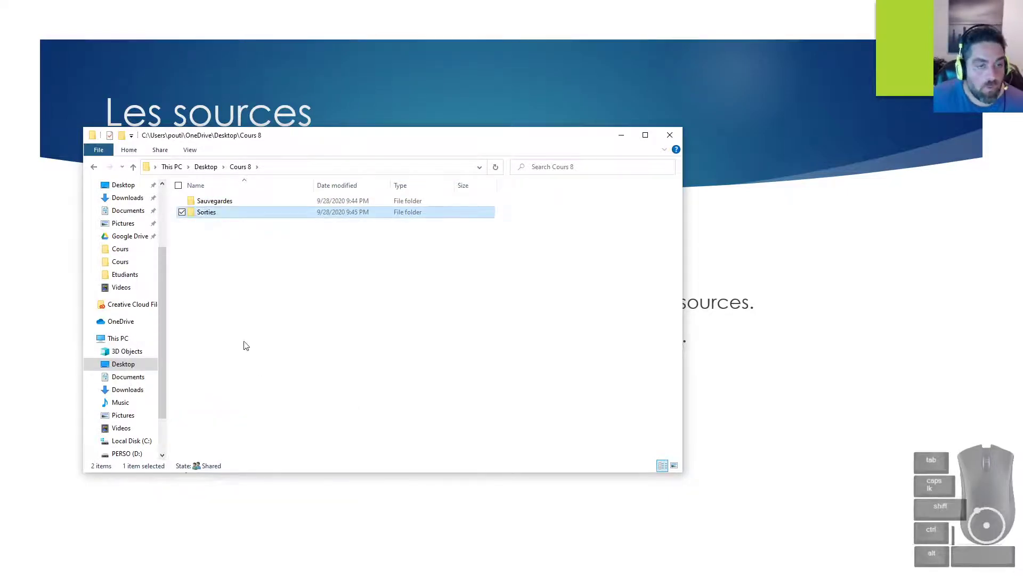
Create a third subfolder named Sources in the Cours 8 folder.
{"action": "right_click", "coordinate": [244, 342]}
{"action": "mouse_move", "coordinate": [230, 481]}
{"action": "left_click", "coordinate": [291, 335]}
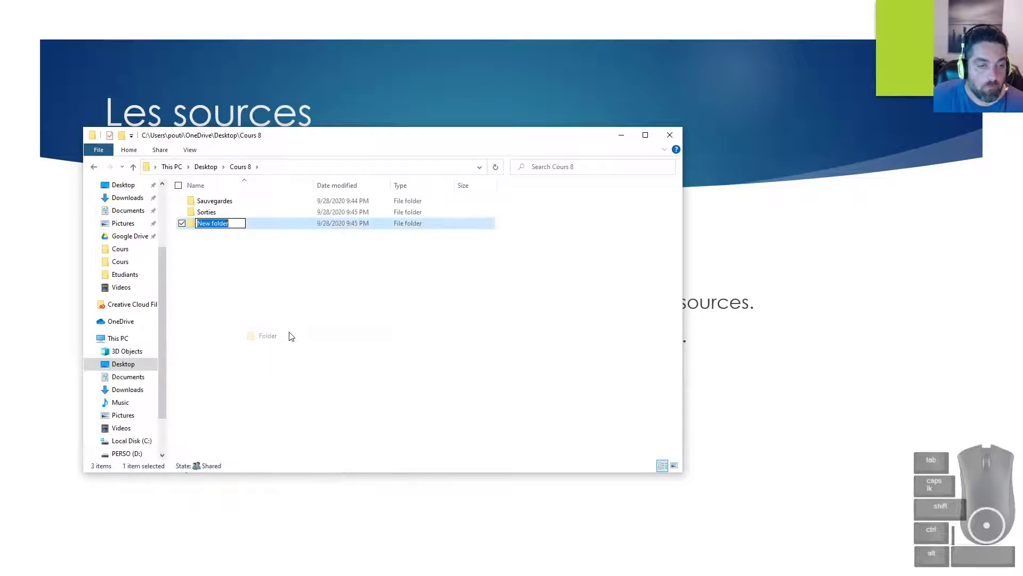
{"action": "type", "text": "S"}
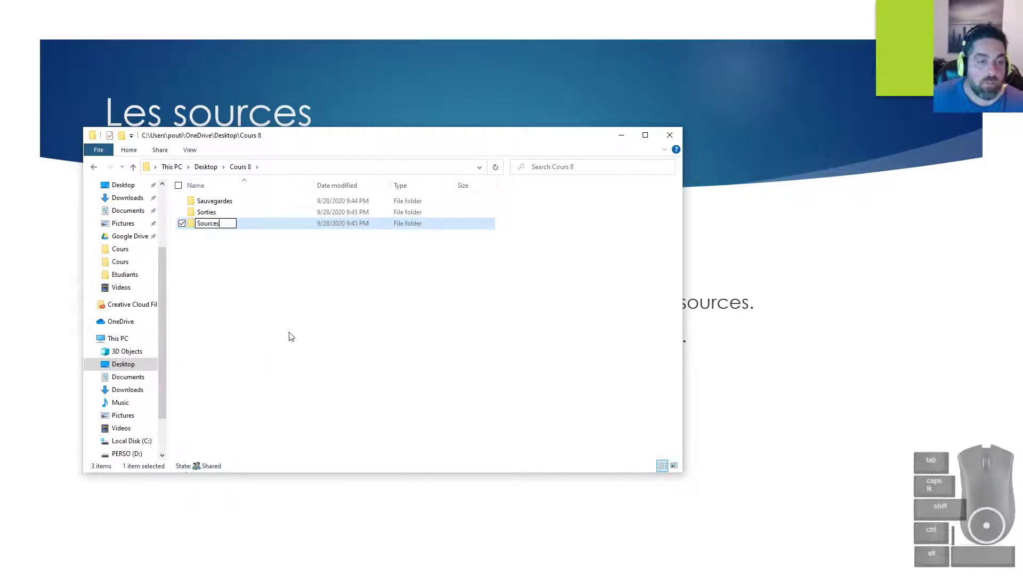
{"action": "type", "text": "ources"}
{"action": "key", "text": "Return"}
Open a second File Explorer window beside the first and browse to ST-JEROME\COURS\582-D41-MA-Traitement des medias\Cours\C8.
{"action": "left_click_drag", "start_coordinate": [321, 146], "coordinate": [269, 139]}
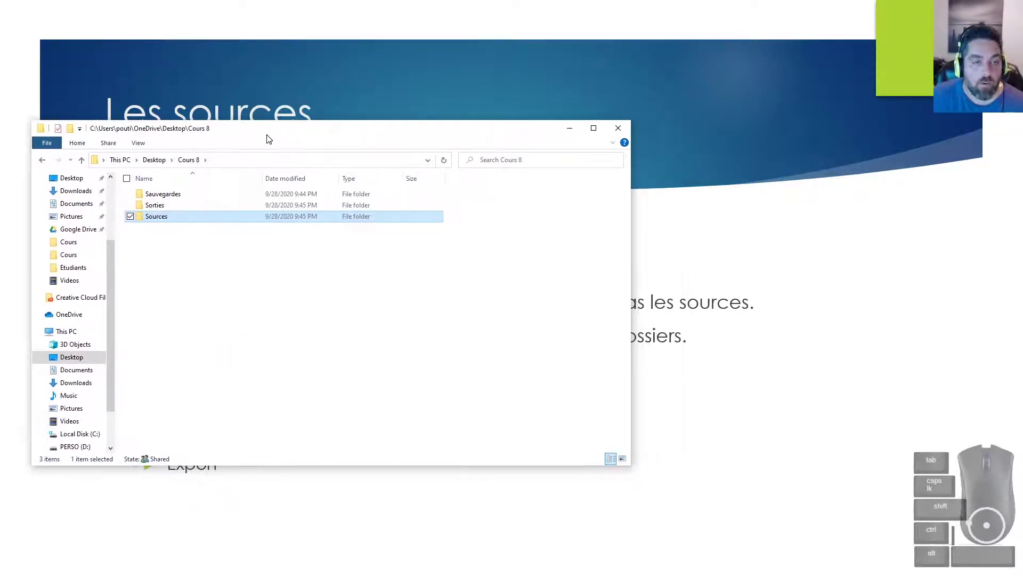
{"action": "key", "text": "super+e"}
{"action": "left_click_drag", "start_coordinate": [564, 130], "coordinate": [802, 153]}
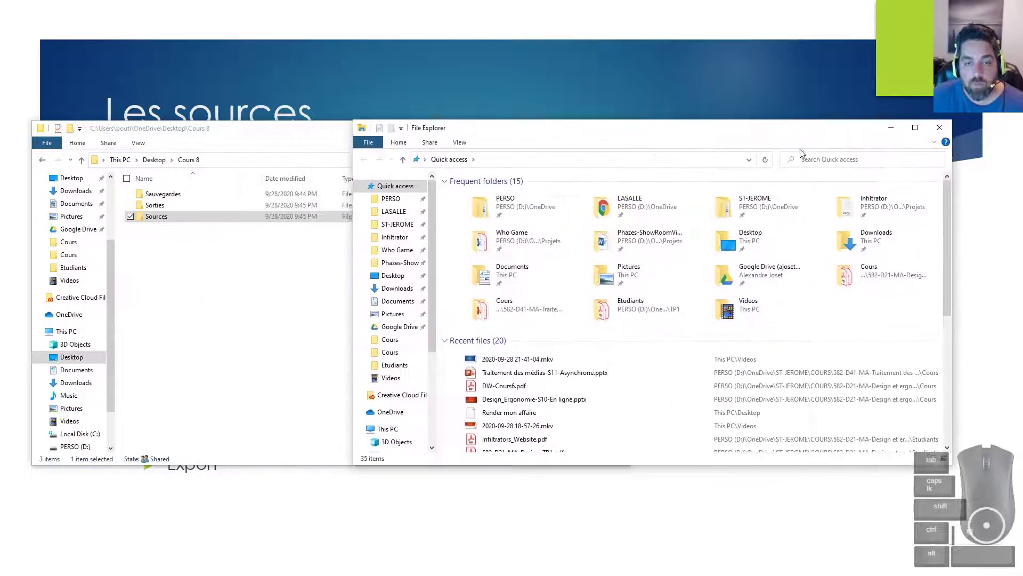
{"action": "left_click", "coordinate": [397, 224]}
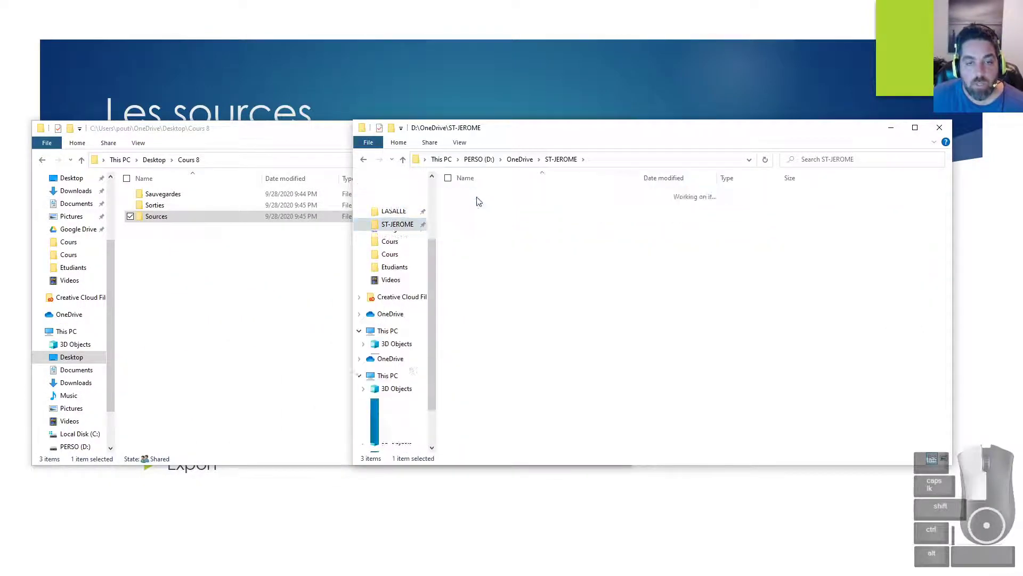
{"action": "double_click", "coordinate": [479, 198]}
{"action": "double_click", "coordinate": [519, 226]}
{"action": "left_click", "coordinate": [480, 195]}
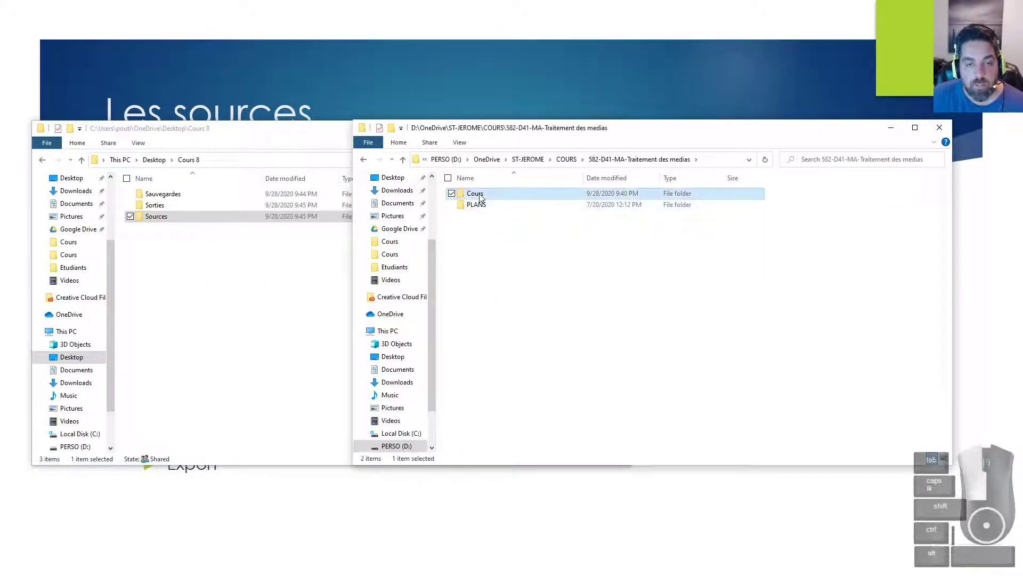
{"action": "double_click", "coordinate": [480, 195]}
{"action": "double_click", "coordinate": [520, 214]}
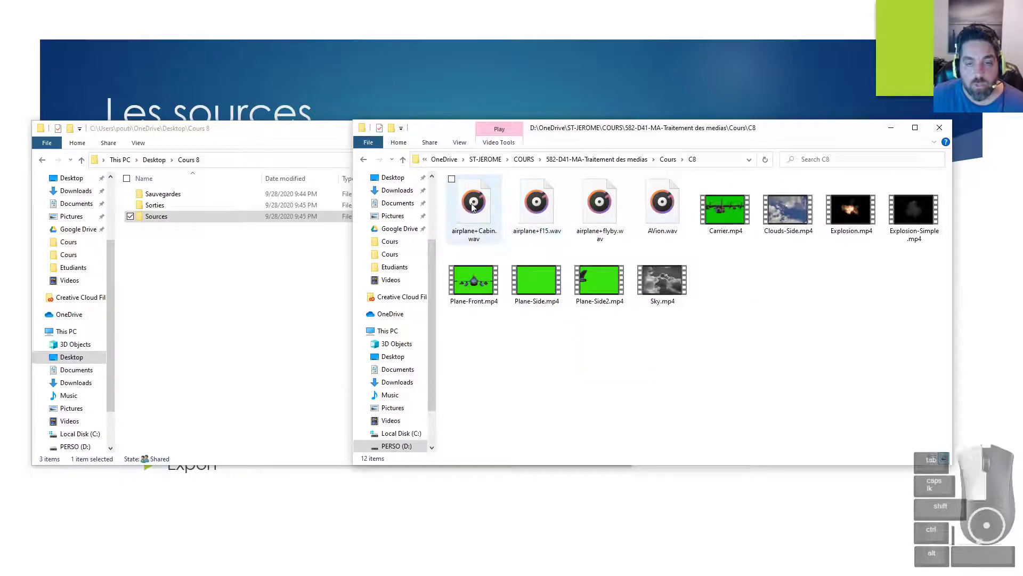
Copy all the media files from C8 into the Sources folder of Cours 8 and open Sources.
{"action": "key", "text": "ctrl+a"}
{"action": "left_click_drag", "start_coordinate": [548, 210], "coordinate": [164, 222]}
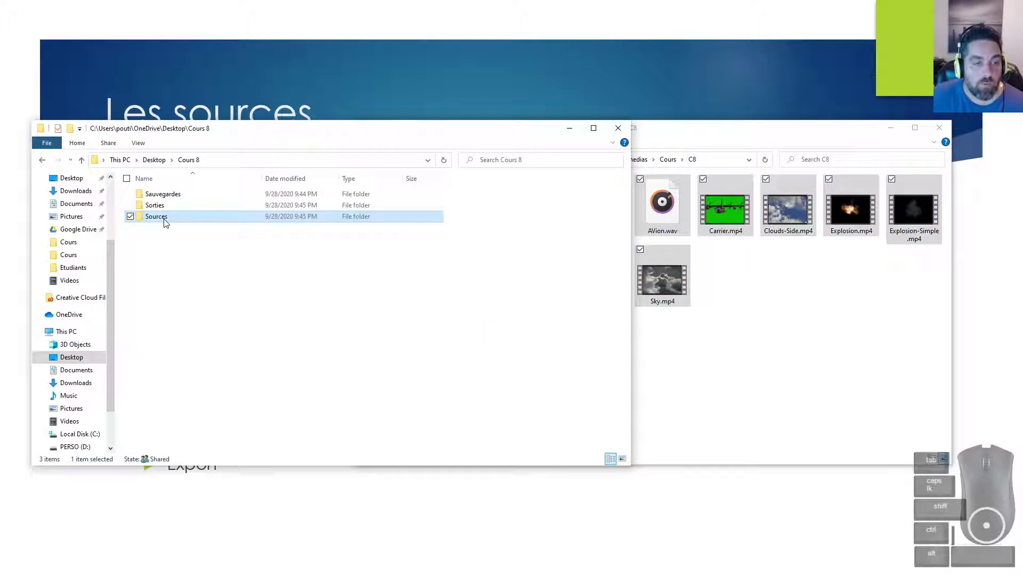
{"action": "double_click", "coordinate": [164, 222]}
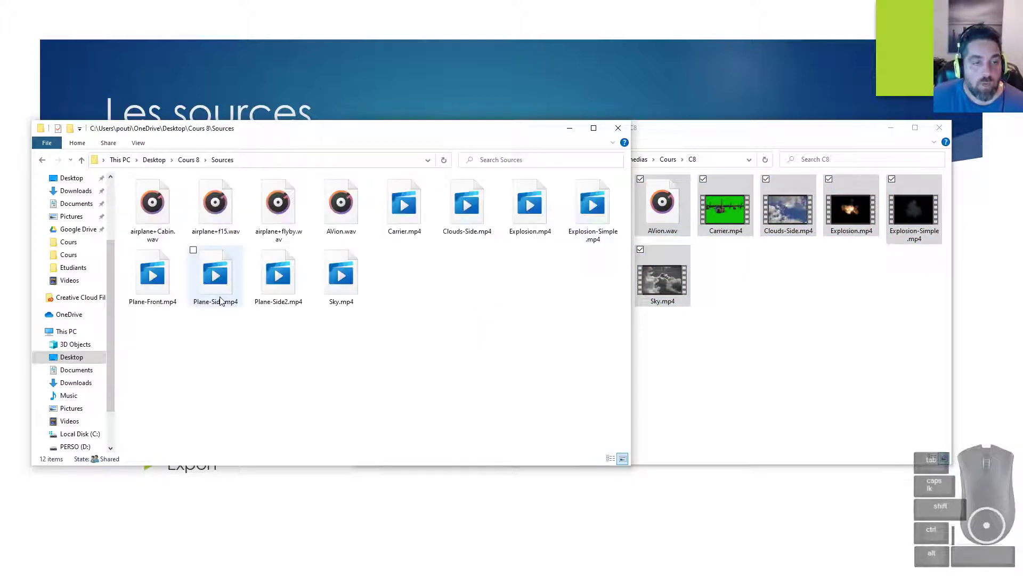
Create a subfolder named Audio in the Sources folder.
{"action": "right_click", "coordinate": [225, 343]}
{"action": "mouse_move", "coordinate": [135, 481]}
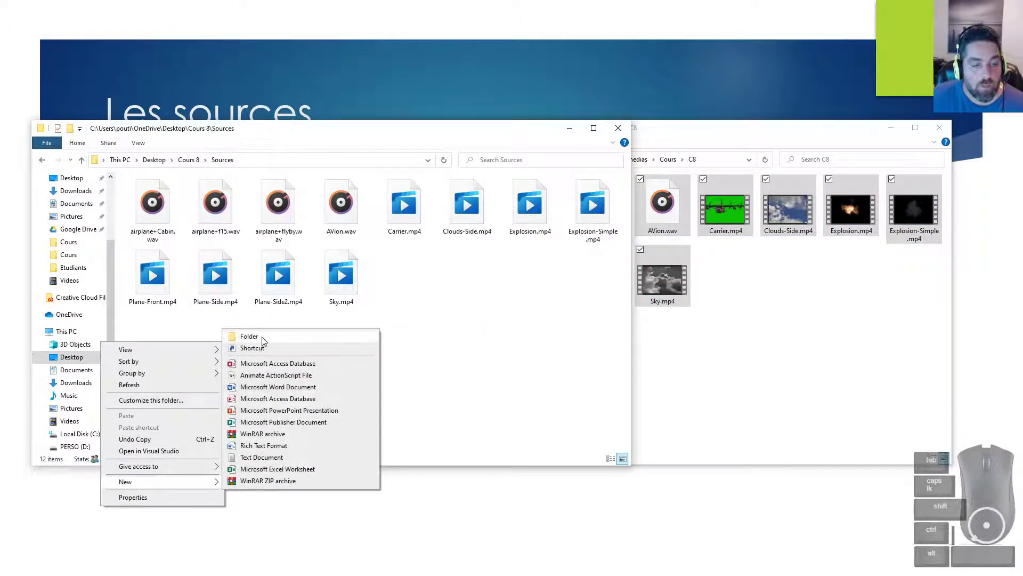
{"action": "left_click", "coordinate": [240, 336]}
{"action": "type", "text": "Audio"}
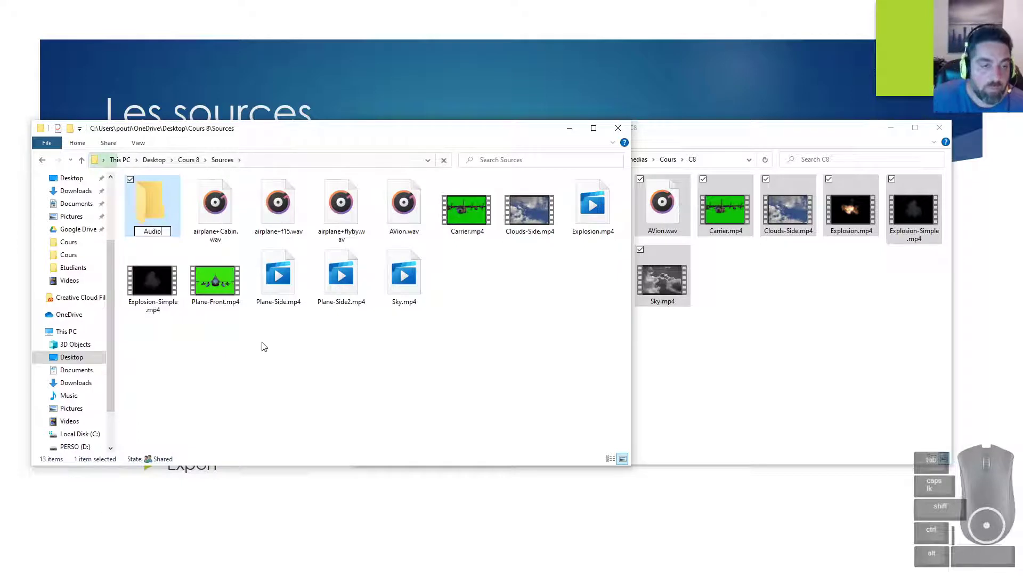
{"action": "key", "text": "Return"}
Create a subfolder named Videos in the Sources folder.
{"action": "right_click", "coordinate": [132, 324]}
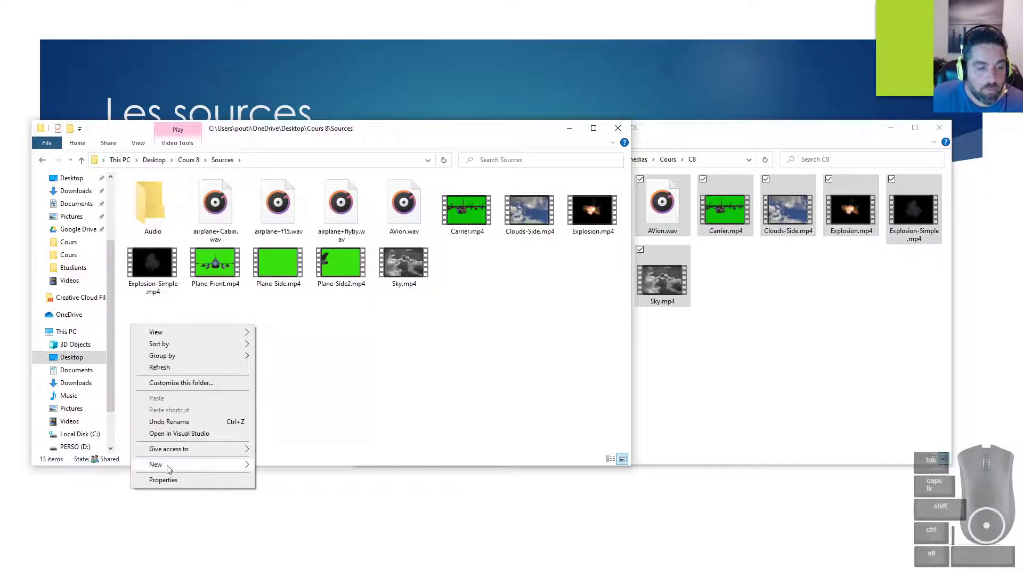
{"action": "mouse_move", "coordinate": [169, 469]}
{"action": "left_click", "coordinate": [277, 320]}
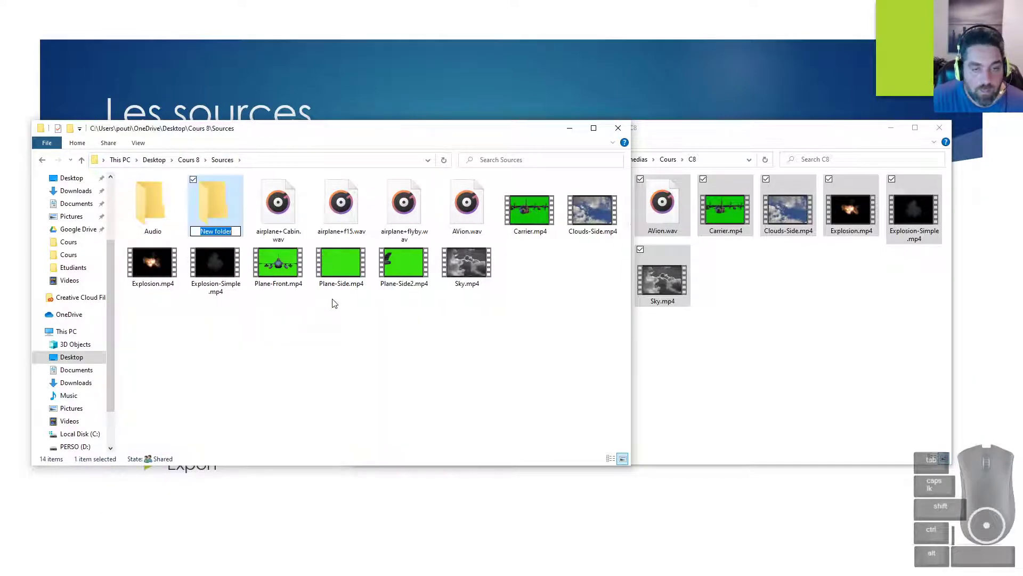
{"action": "type", "text": "Sequence"}
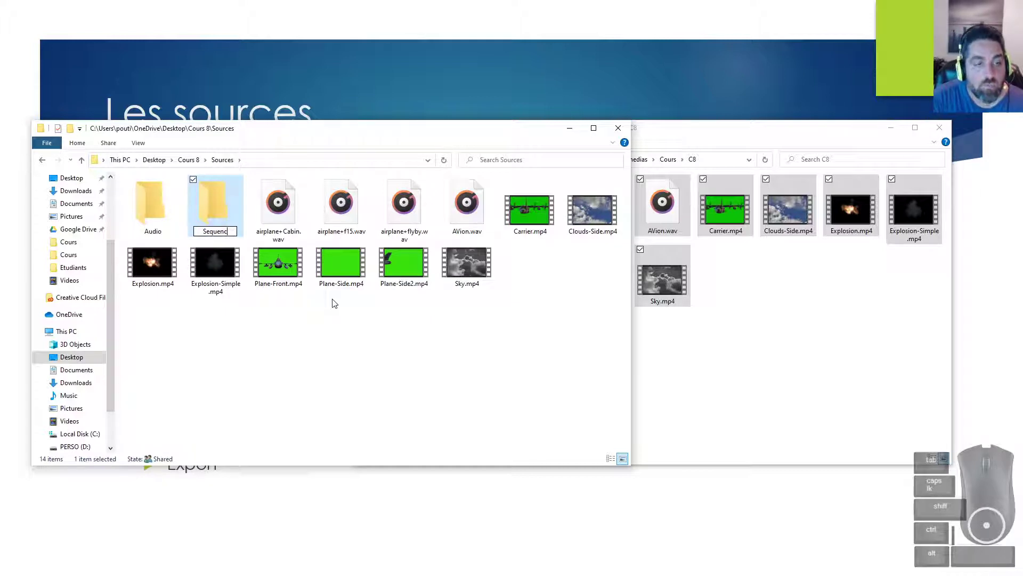
{"action": "key", "text": "BackSpace"}
{"action": "key", "text": "BackSpace"}
{"action": "key", "text": "BackSpace"}
{"action": "key", "text": "BackSpace"}
{"action": "key", "text": "BackSpace"}
{"action": "key", "text": "BackSpace"}
{"action": "key", "text": "BackSpace"}
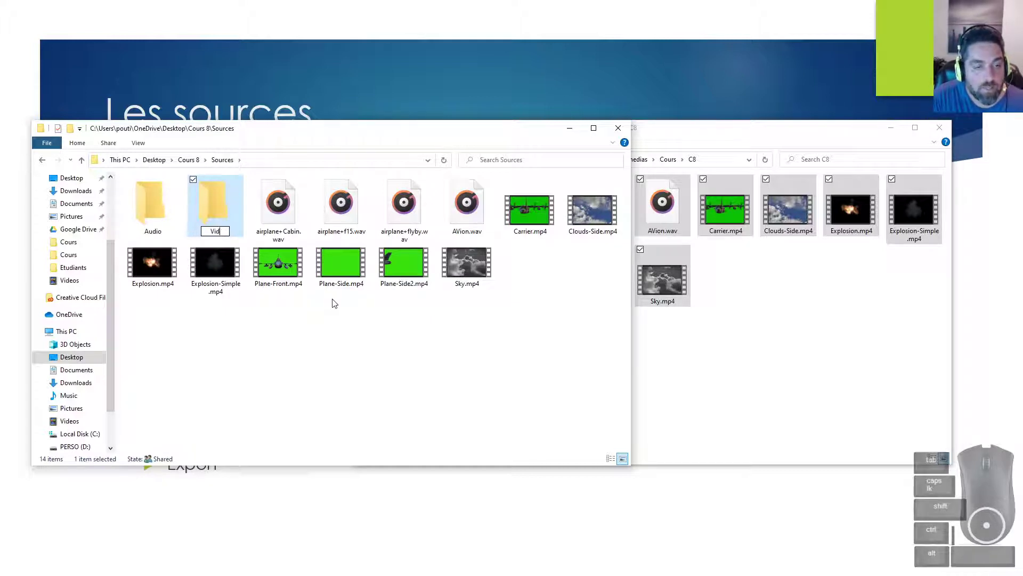
{"action": "key", "text": "Return"}
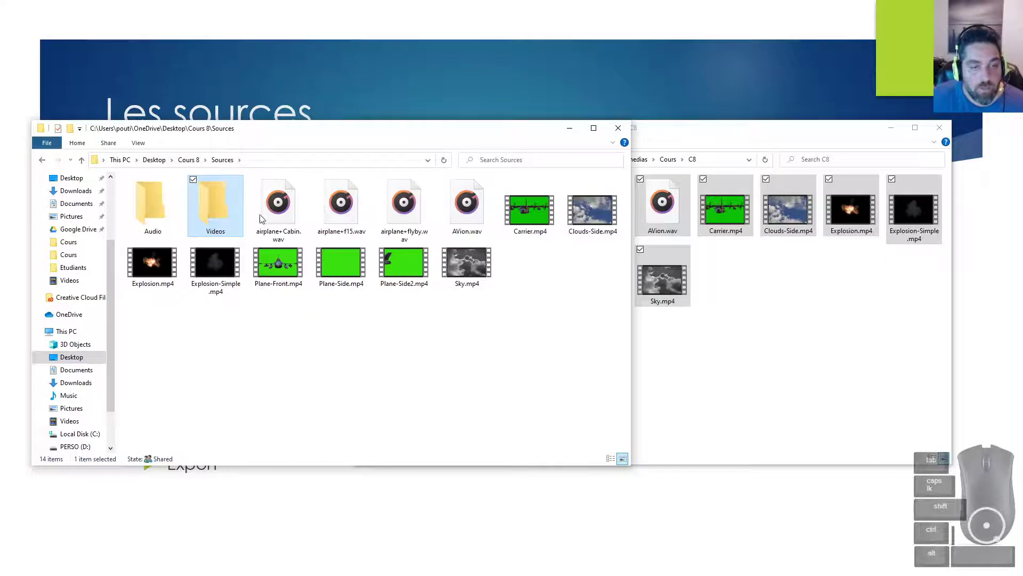
Move the four WAV files into the Audio folder.
{"action": "key", "text": "Right"}
{"action": "left_click", "coordinate": [395, 212], "text": "shift"}
{"action": "left_click", "coordinate": [469, 212], "text": "shift"}
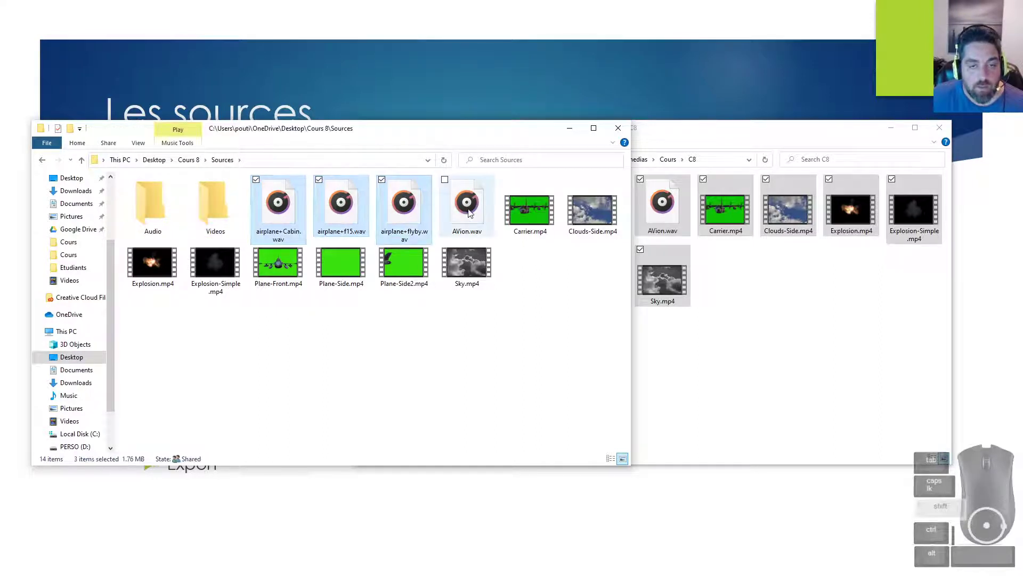
{"action": "left_click_drag", "start_coordinate": [472, 214], "coordinate": [141, 213]}
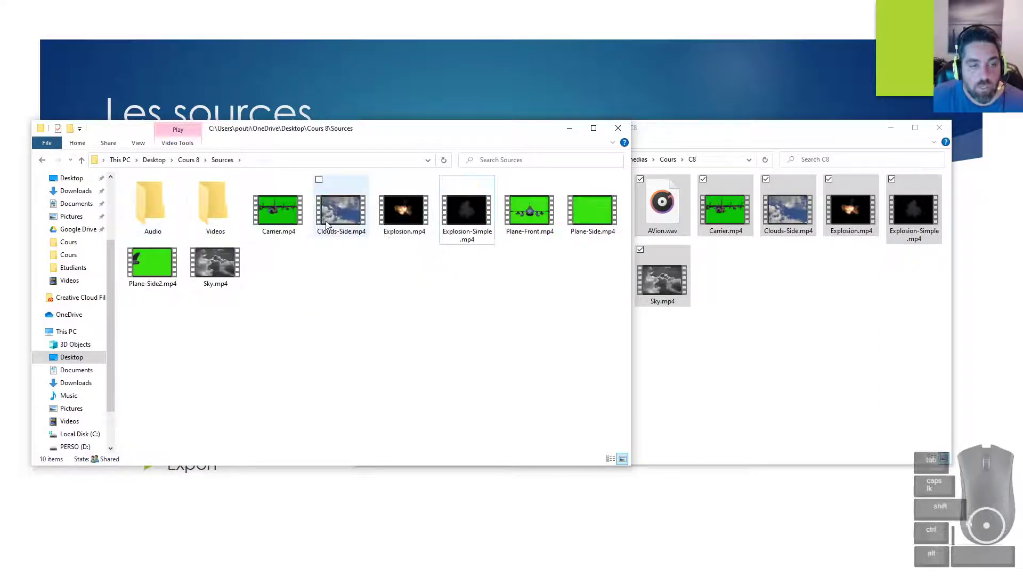
Move all the MP4 clips, from Carrier.mp4 through Sky.mp4, into the Videos folder.
{"action": "left_click", "coordinate": [269, 226]}
{"action": "left_click", "coordinate": [225, 270], "text": "shift"}
{"action": "left_click_drag", "start_coordinate": [225, 269], "coordinate": [215, 208]}
Return from Sources to the parent Cours 8 folder in File Explorer and reposition the window.
{"action": "left_click", "coordinate": [548, 96]}
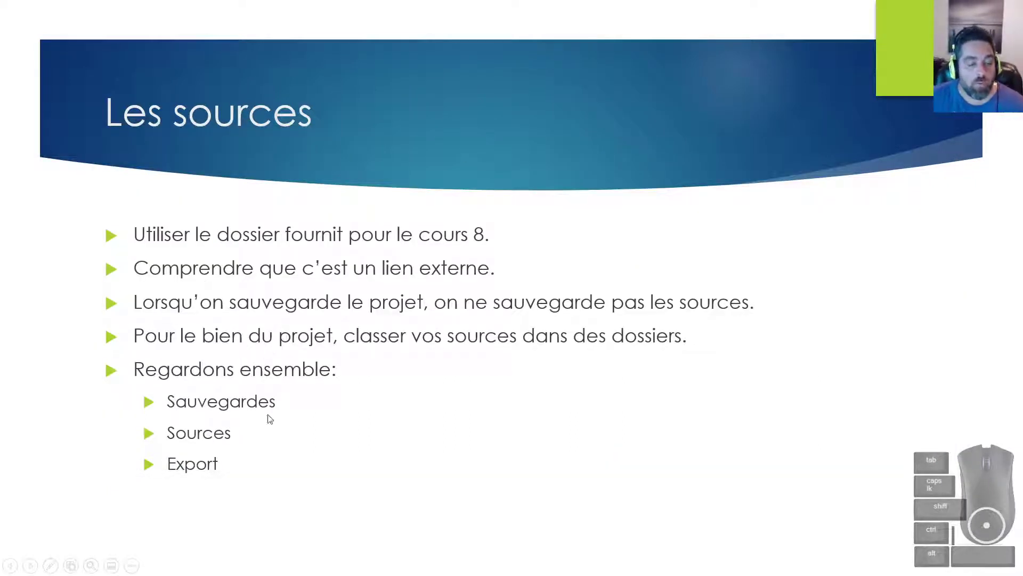
{"action": "key", "text": "alt+Tab"}
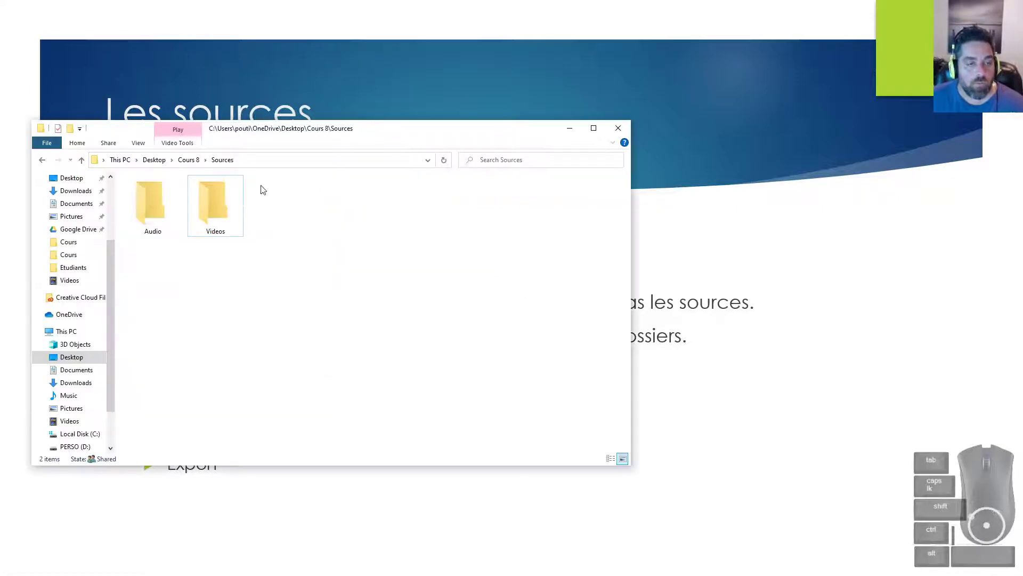
{"action": "left_click", "coordinate": [190, 160]}
{"action": "left_click_drag", "start_coordinate": [399, 133], "coordinate": [699, 172]}
Advance the presentation to the slide La fenêtre « projet » and switch to After Effects.
{"action": "key", "text": "alt+Tab"}
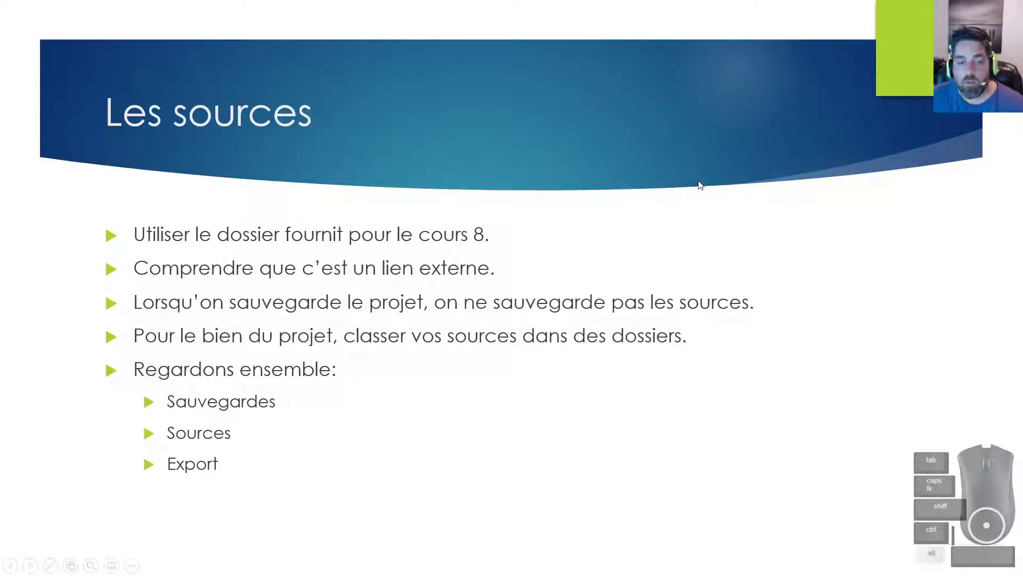
{"action": "key", "text": "alt+Tab"}
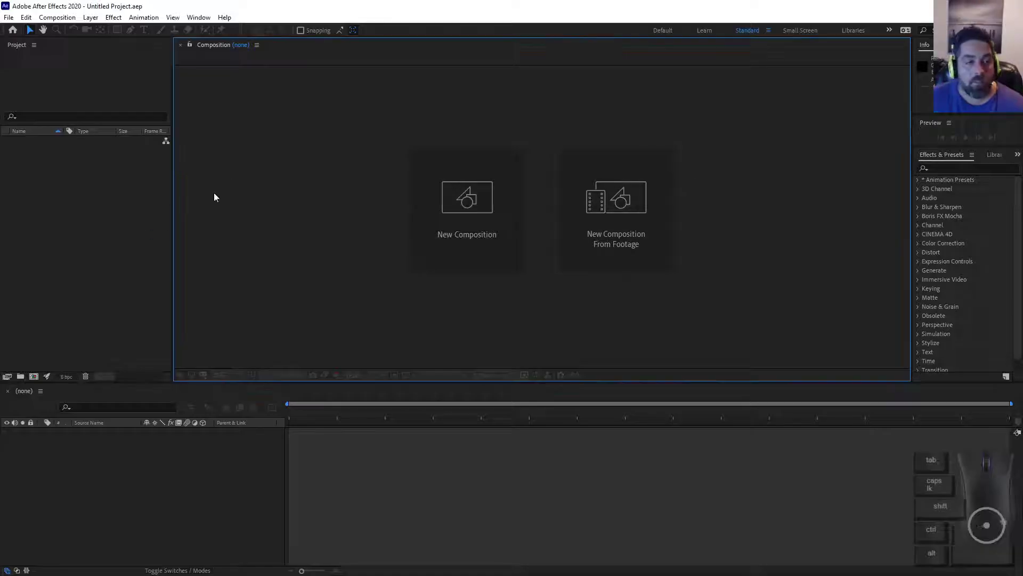
{"action": "key", "text": "alt+Tab"}
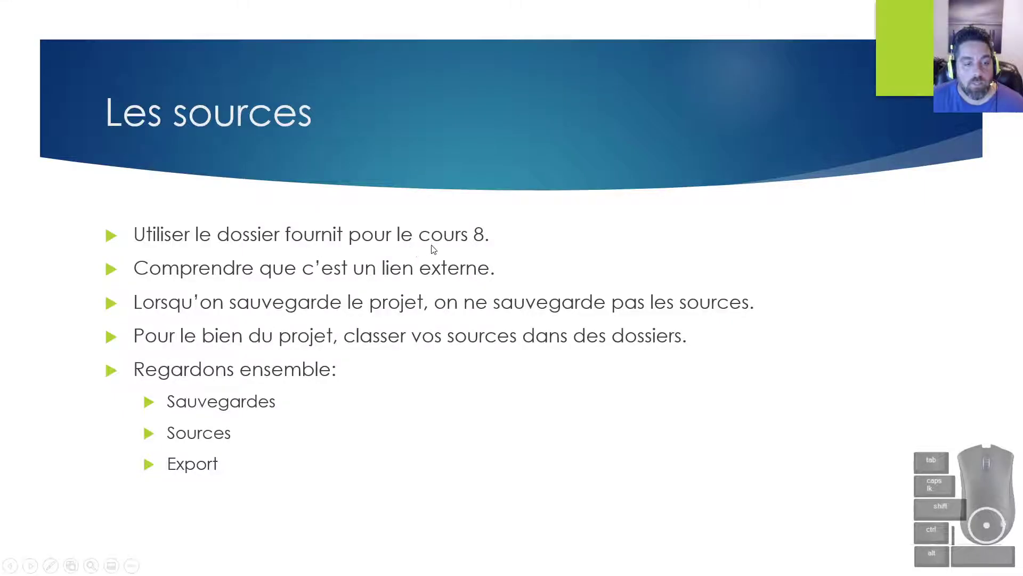
{"action": "key", "text": "Right"}
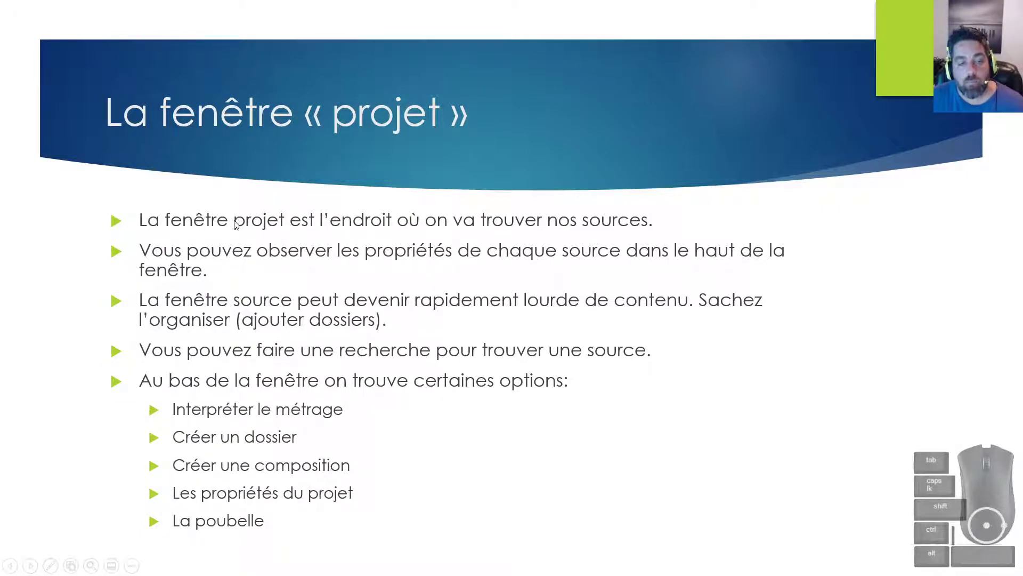
{"action": "key", "text": "alt+Tab"}
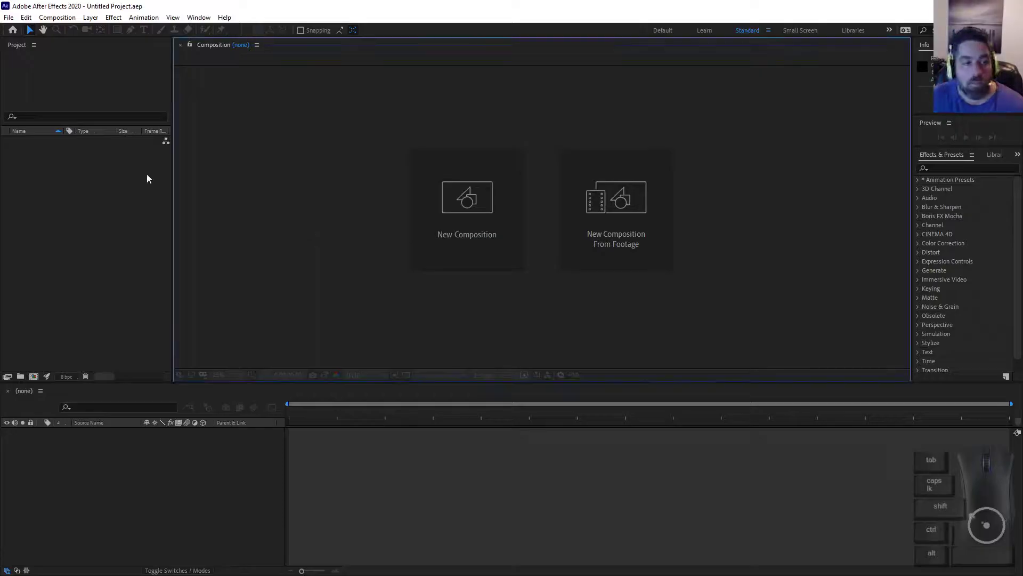
Bring File Explorer over After Effects, open the Videos folder inside Sources and select all its clips.
{"action": "key", "text": "alt+Tab"}
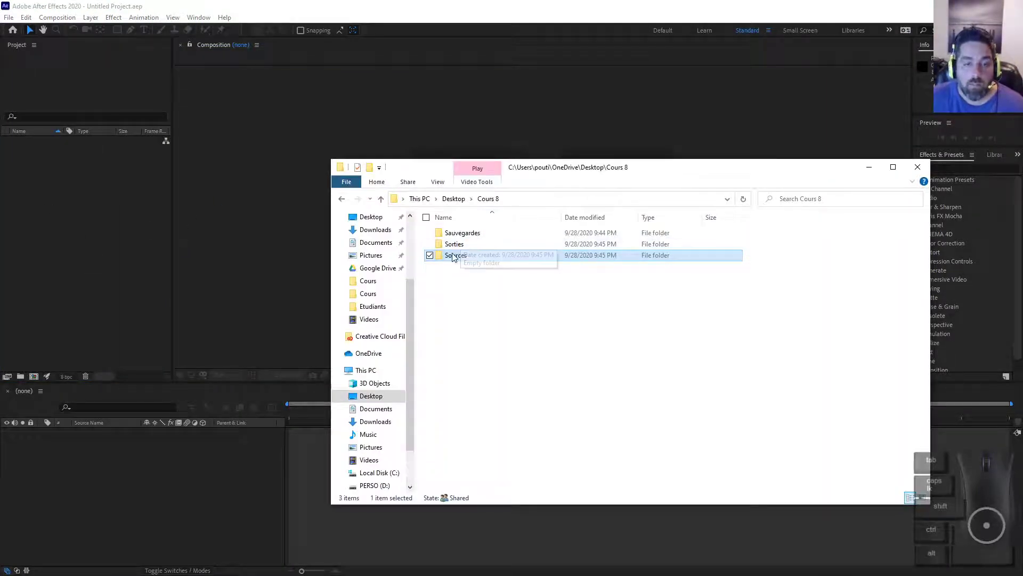
{"action": "double_click", "coordinate": [453, 255]}
{"action": "double_click", "coordinate": [505, 249]}
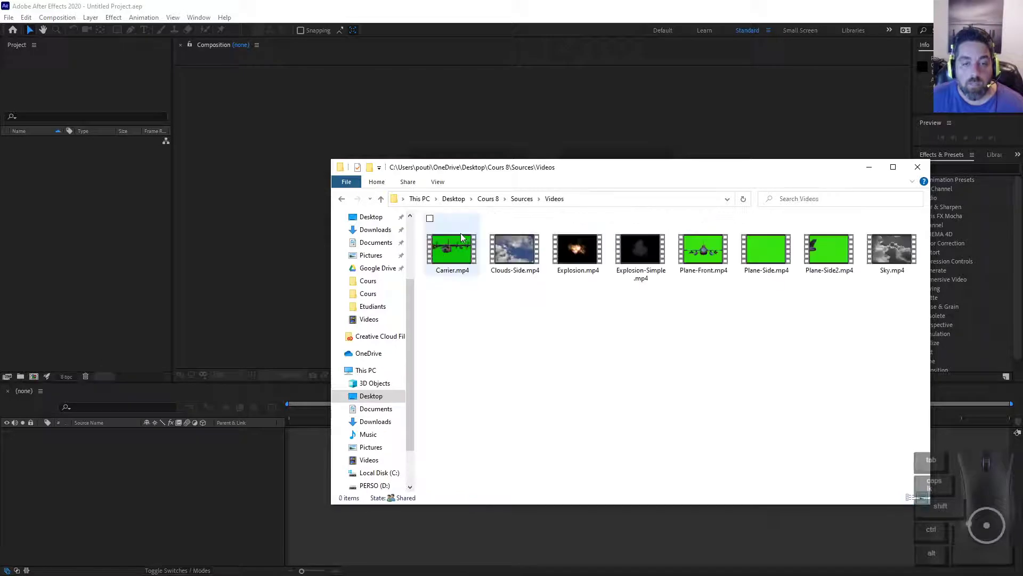
{"action": "left_click_drag", "start_coordinate": [611, 256], "coordinate": [141, 239]}
{"action": "left_click", "coordinate": [469, 265]}
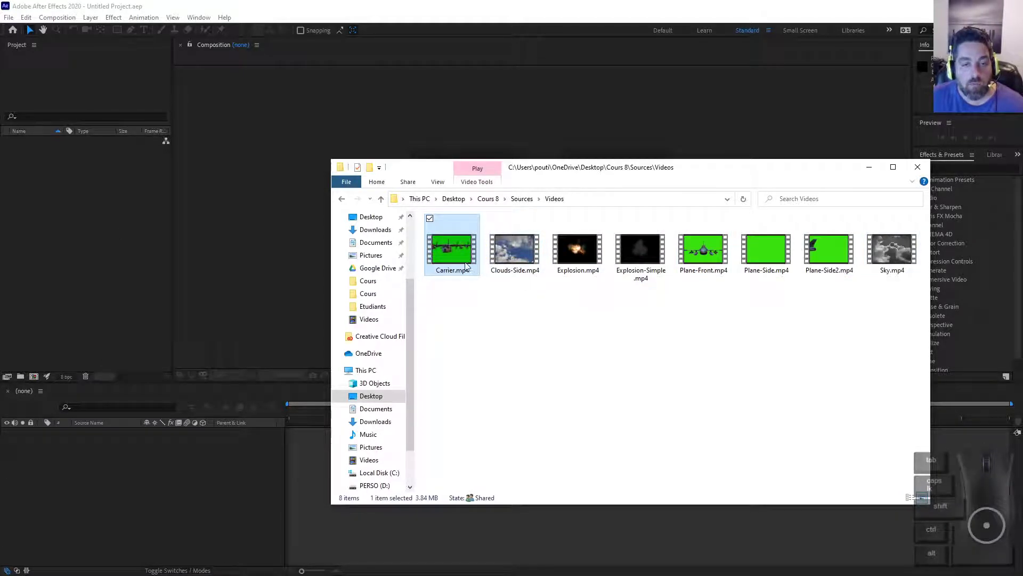
{"action": "key", "text": "ctrl+a"}
Try to import the Audio and Videos folders from Sources together into the After Effects project.
{"action": "left_click", "coordinate": [522, 198]}
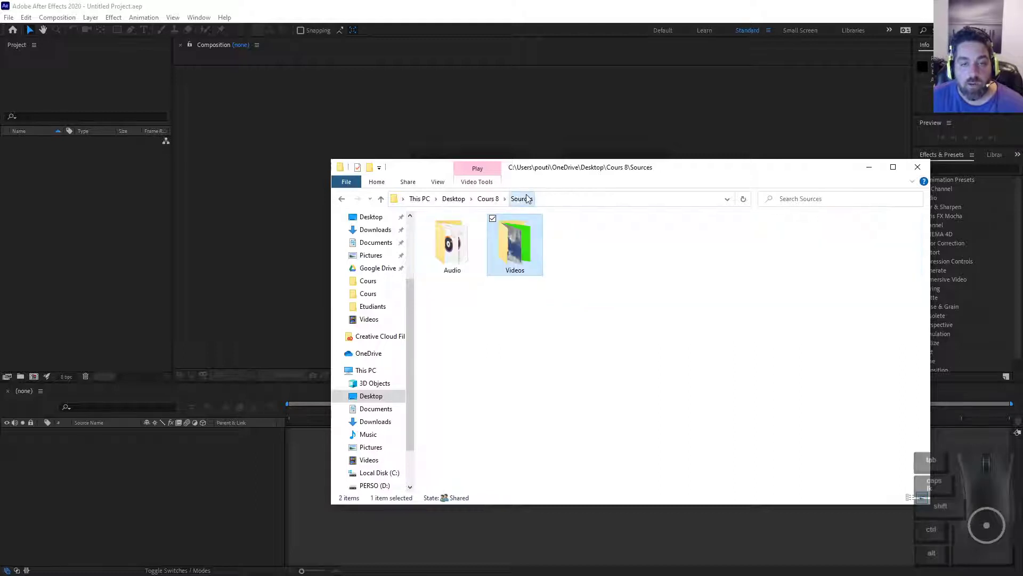
{"action": "left_click", "coordinate": [466, 242], "text": "ctrl"}
{"action": "left_click_drag", "start_coordinate": [465, 241], "coordinate": [203, 306]}
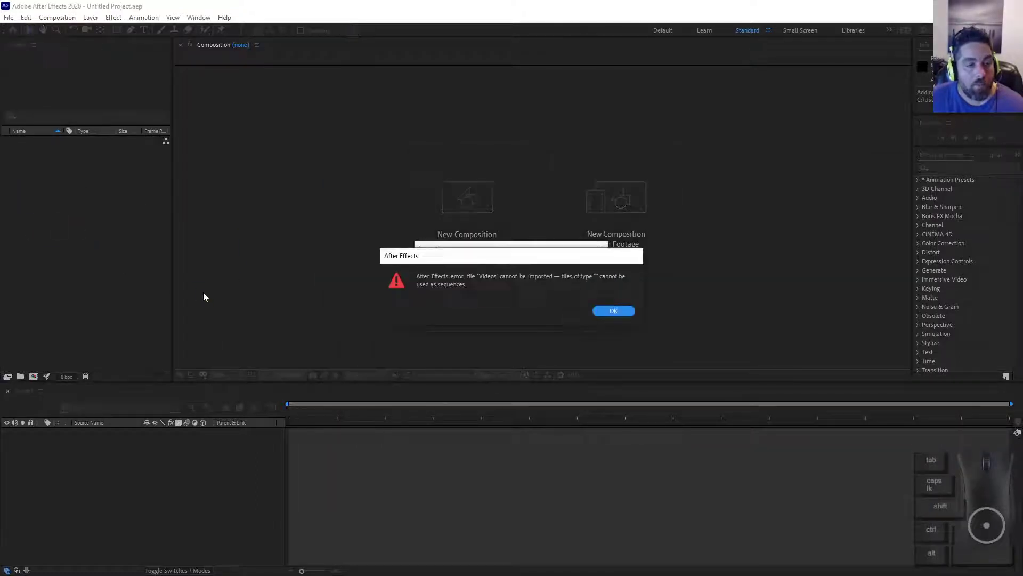
{"action": "left_click", "coordinate": [625, 310]}
{"action": "left_click", "coordinate": [624, 310]}
Switch to File Explorer and create a folder named Sequences inside Sources.
{"action": "key", "text": "alt+Tab"}
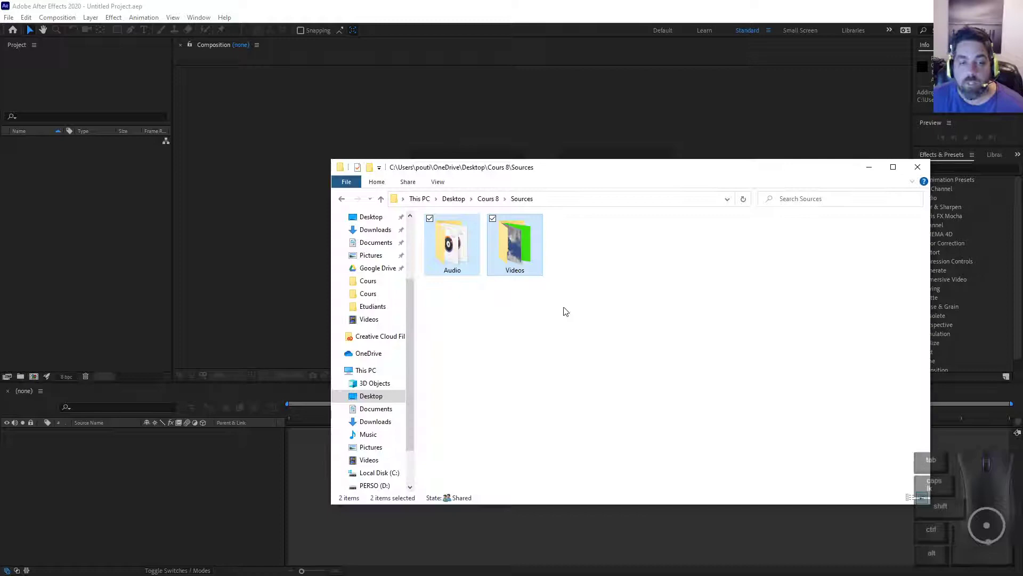
{"action": "left_click", "coordinate": [515, 246]}
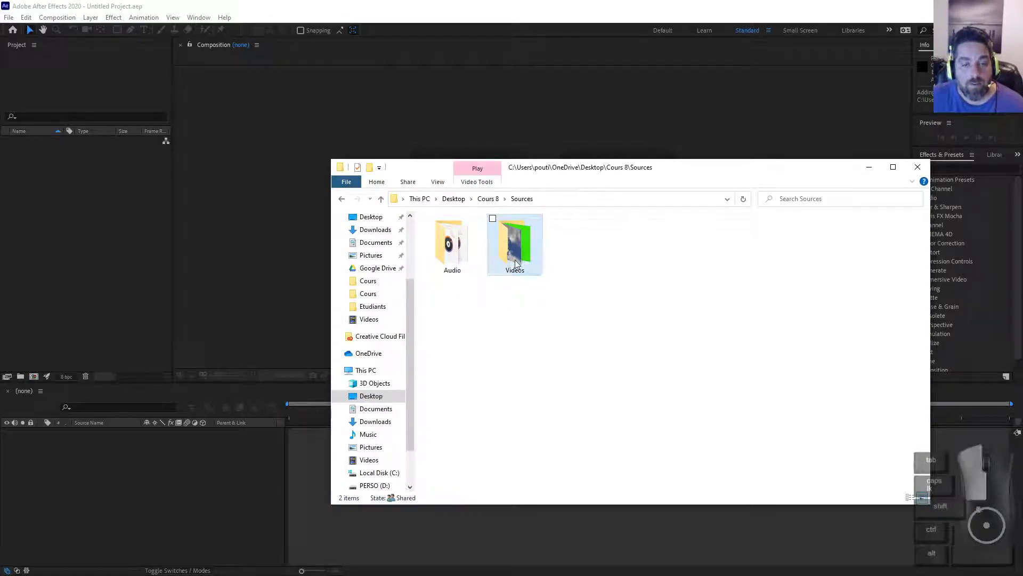
{"action": "left_click", "coordinate": [556, 311]}
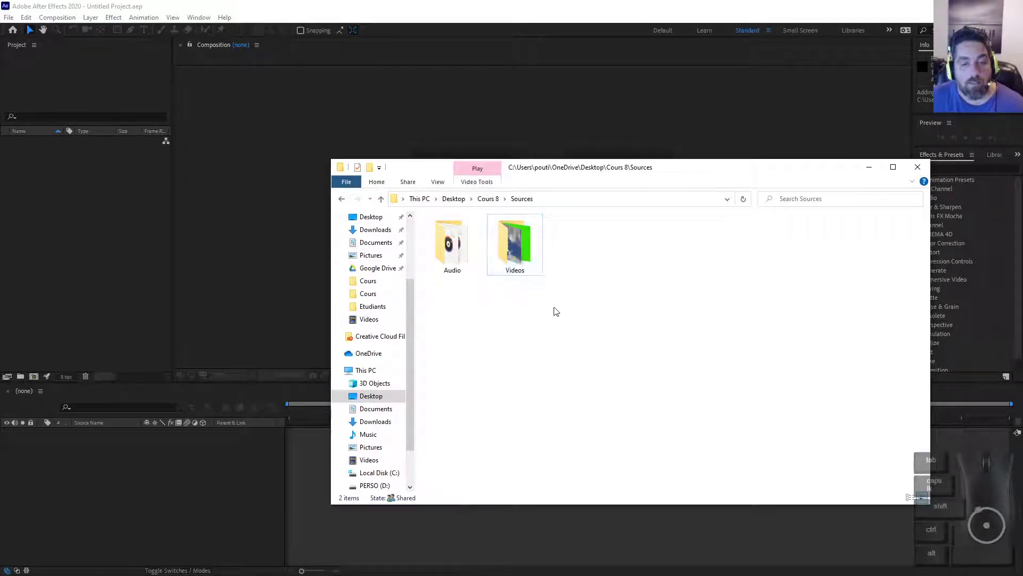
{"action": "right_click", "coordinate": [587, 273]}
{"action": "mouse_move", "coordinate": [519, 409]}
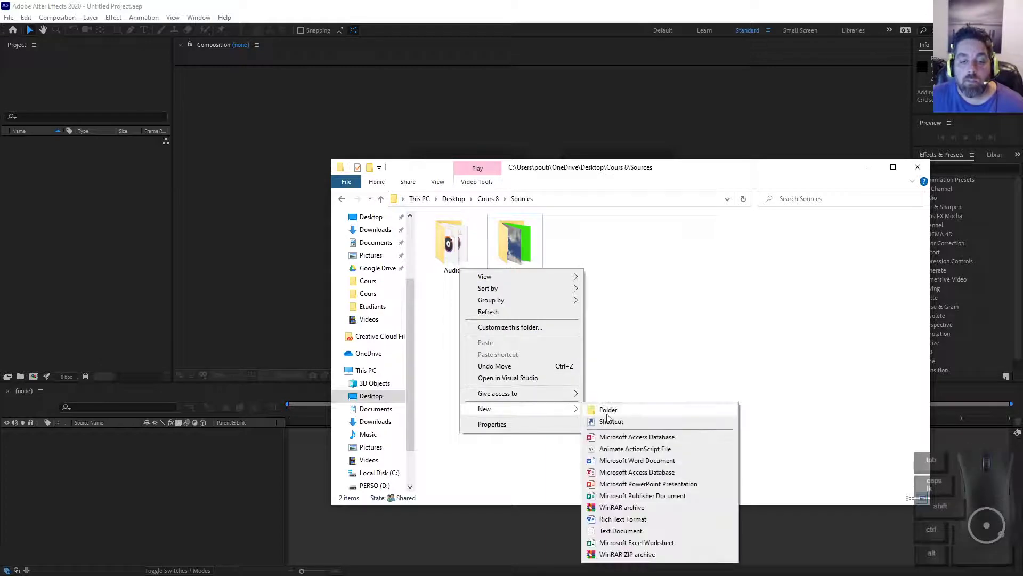
{"action": "left_click", "coordinate": [608, 411]}
{"action": "type", "text": "Seq"}
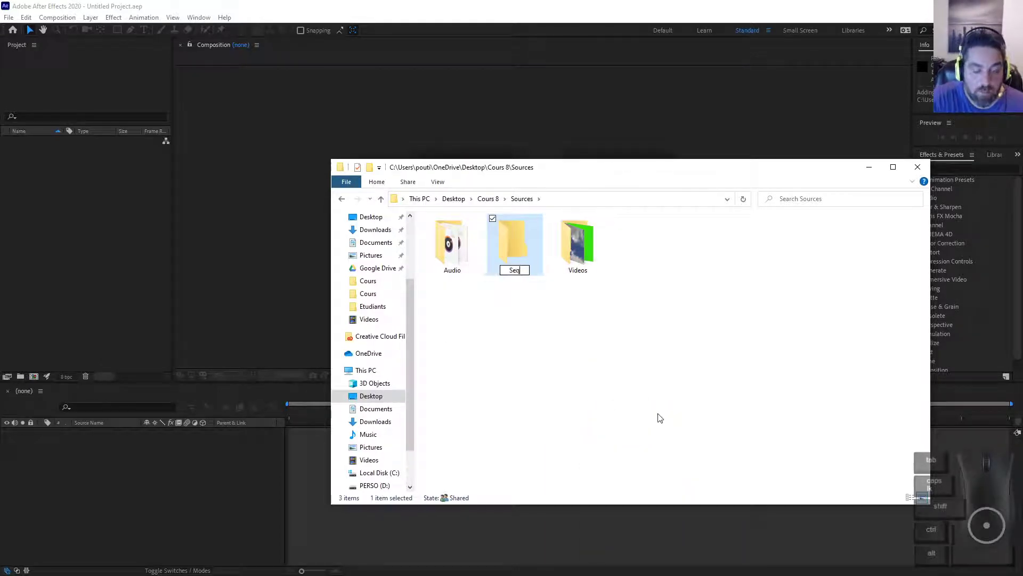
{"action": "type", "text": "uences"}
{"action": "key", "text": "Return"}
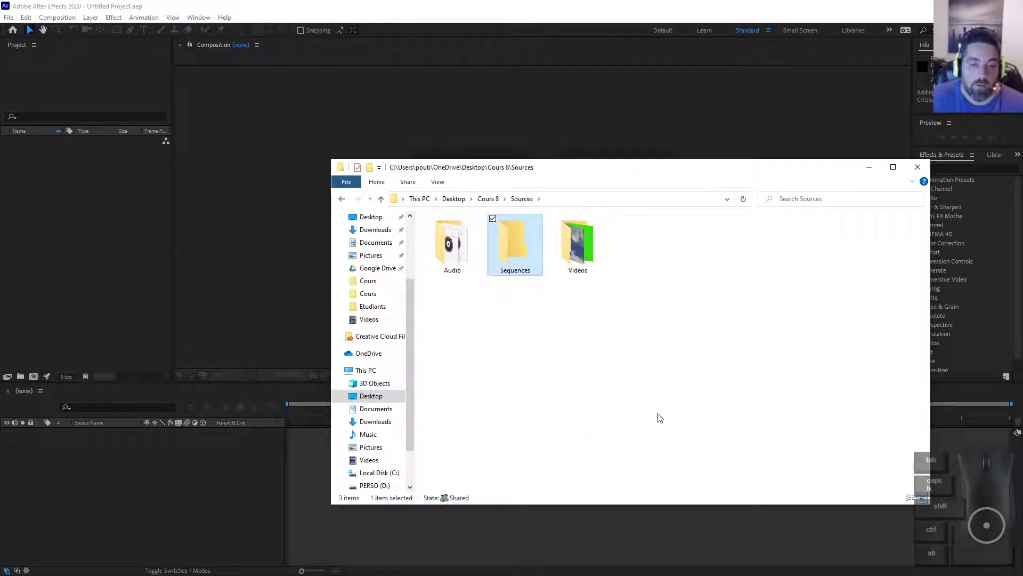
{"action": "double_click", "coordinate": [521, 249]}
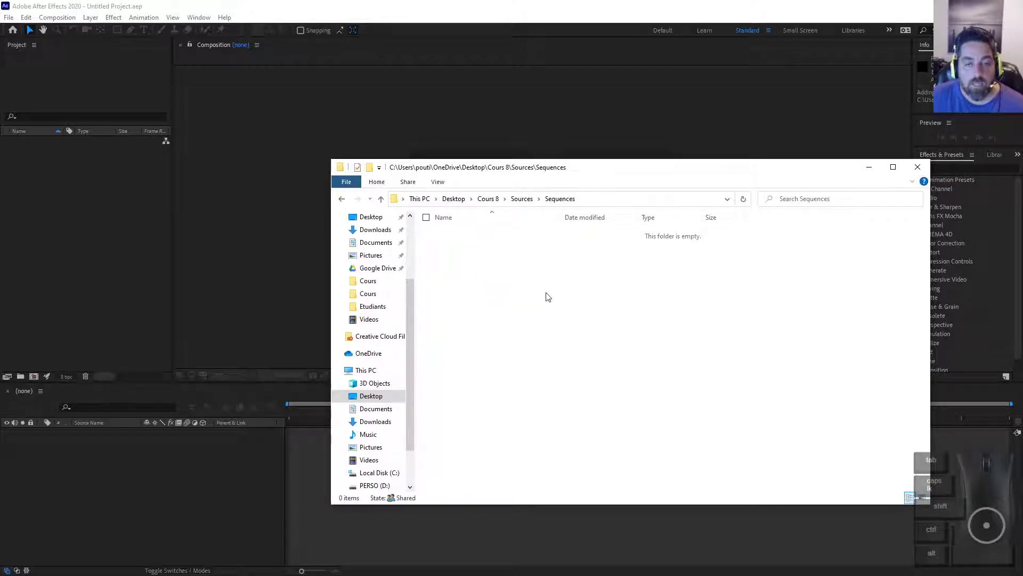
{"action": "right_click", "coordinate": [537, 295]}
{"action": "mouse_move", "coordinate": [513, 436]}
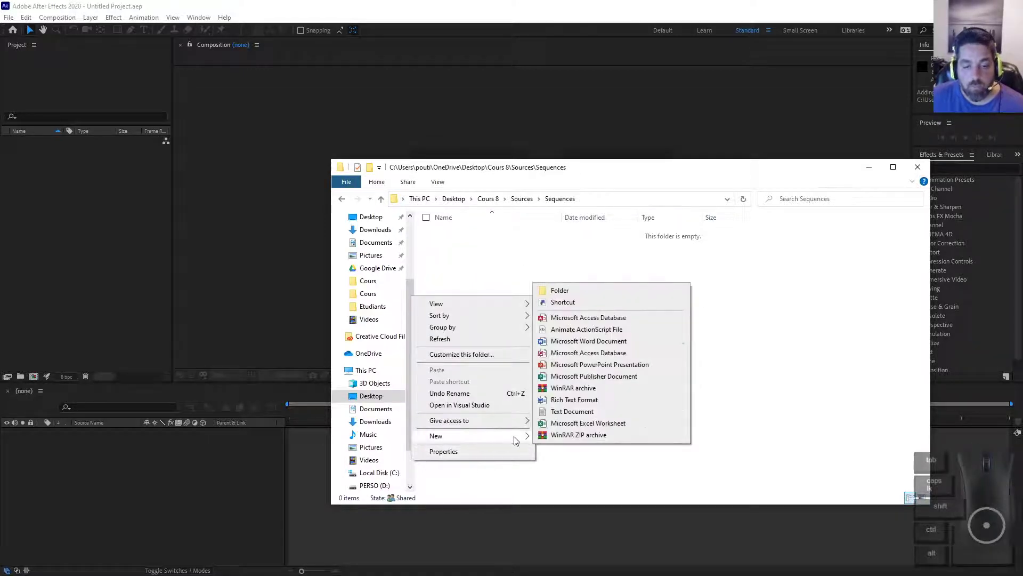
{"action": "left_click", "coordinate": [656, 476]}
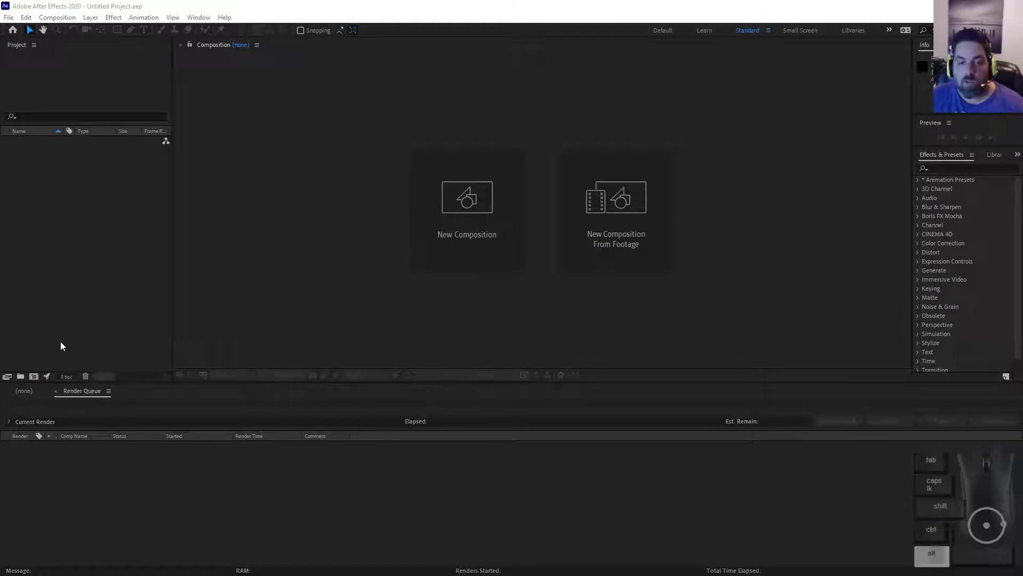
Open the Square folder under Cours 8, Sources, Sequences in File Explorer and look through its numbered PNG frames.
{"action": "key", "text": "alt+Tab"}
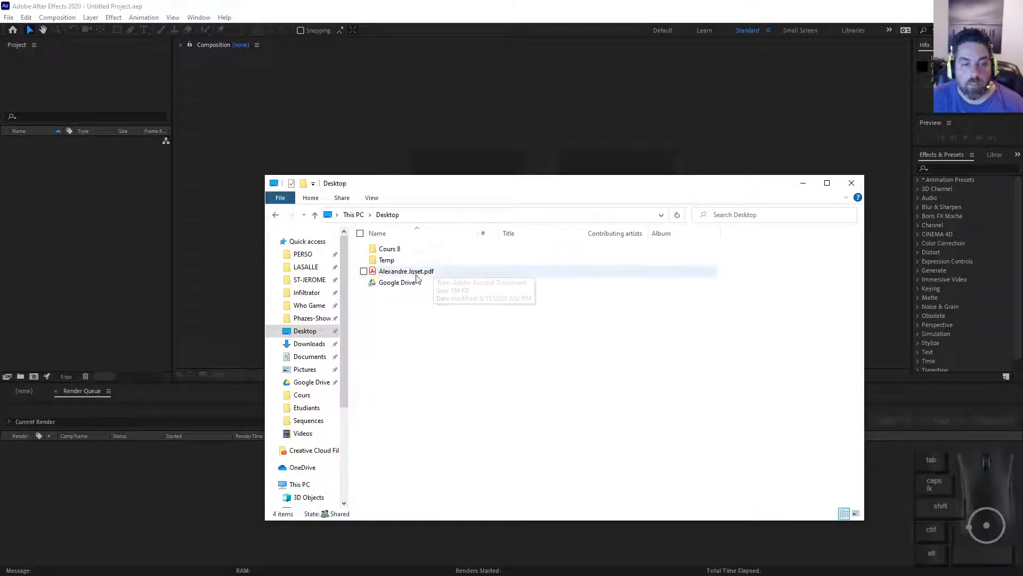
{"action": "double_click", "coordinate": [394, 250]}
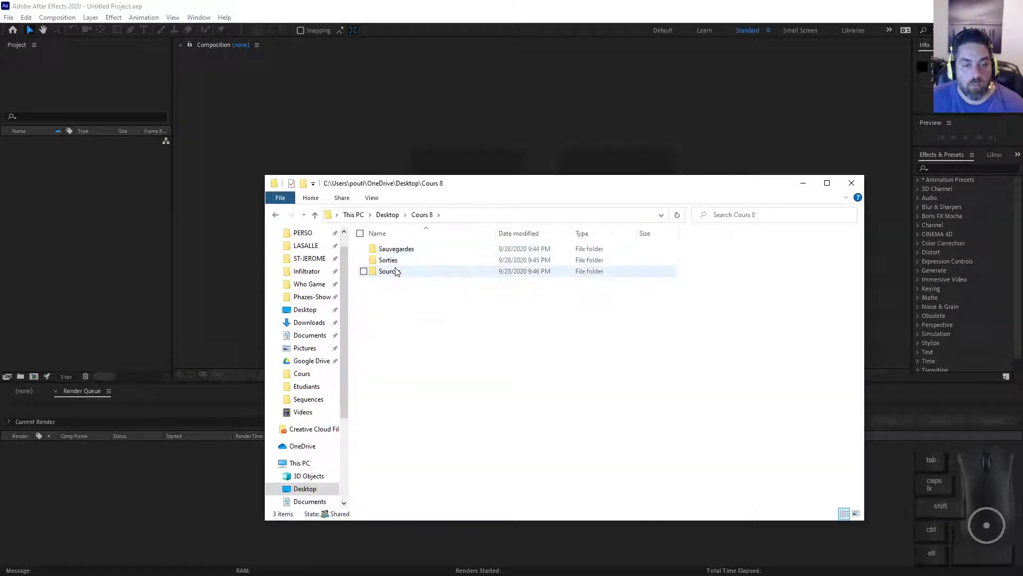
{"action": "double_click", "coordinate": [393, 271]}
{"action": "double_click", "coordinate": [449, 264]}
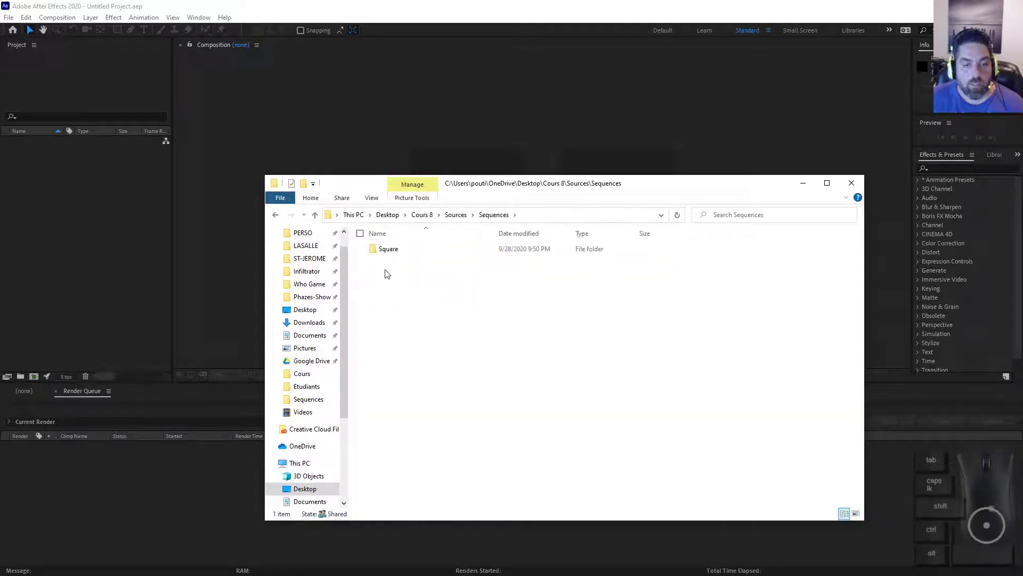
{"action": "double_click", "coordinate": [388, 255]}
{"action": "scroll", "coordinate": [635, 295], "scroll_direction": "down", "scroll_amount": 15}
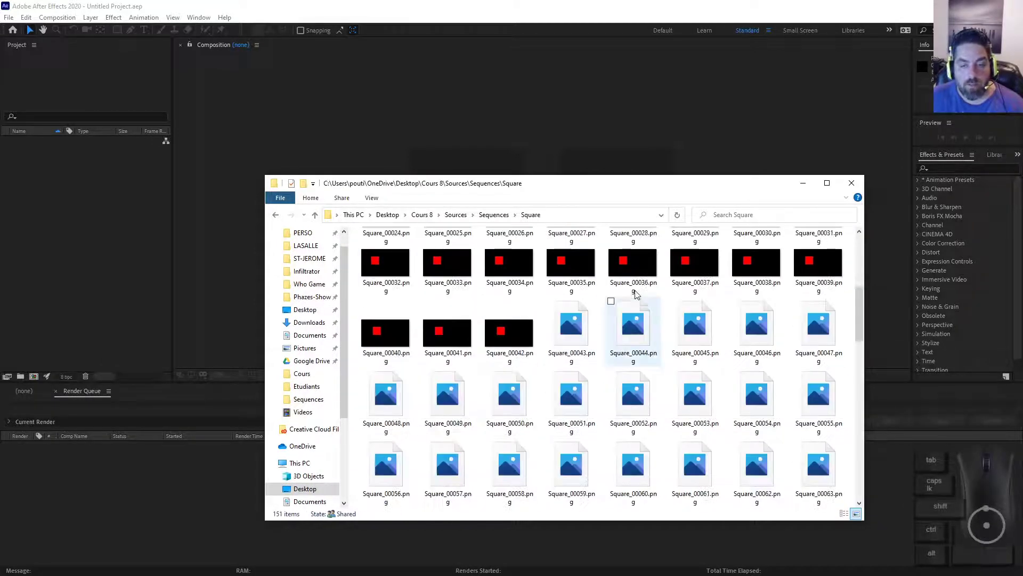
{"action": "scroll", "coordinate": [685, 393], "scroll_direction": "up", "scroll_amount": 15}
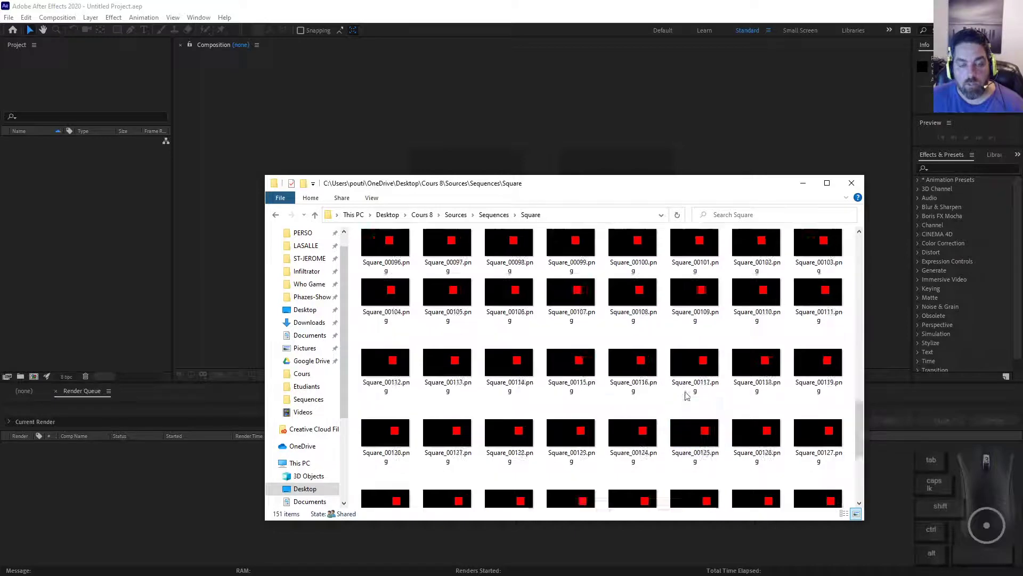
Return to the Sequences folder and import the whole Square folder into the After Effects project as a PNG sequence.
{"action": "left_click", "coordinate": [386, 267]}
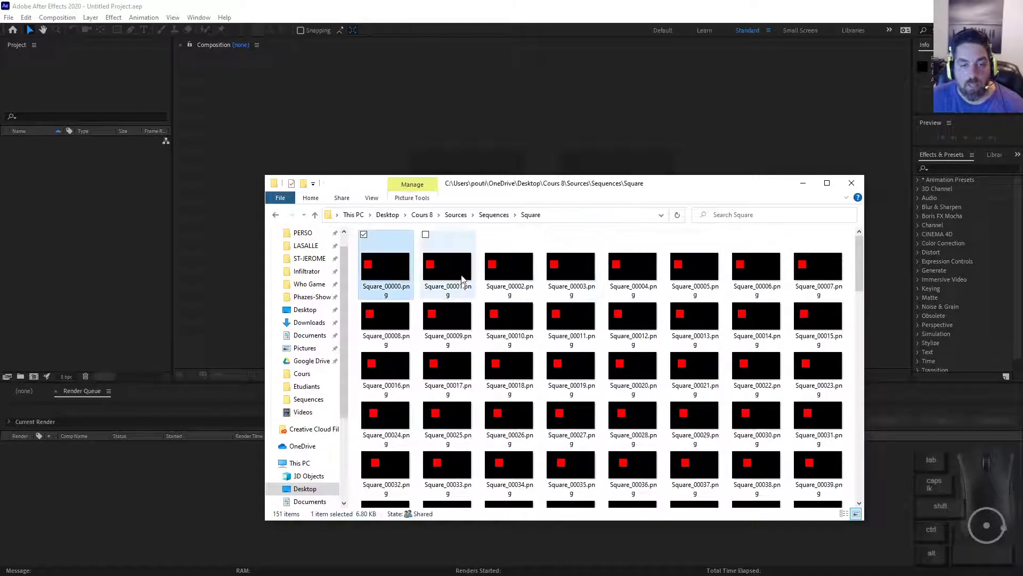
{"action": "left_click", "coordinate": [453, 266]}
{"action": "left_click", "coordinate": [488, 215]}
{"action": "left_click_drag", "start_coordinate": [397, 249], "coordinate": [68, 215]}
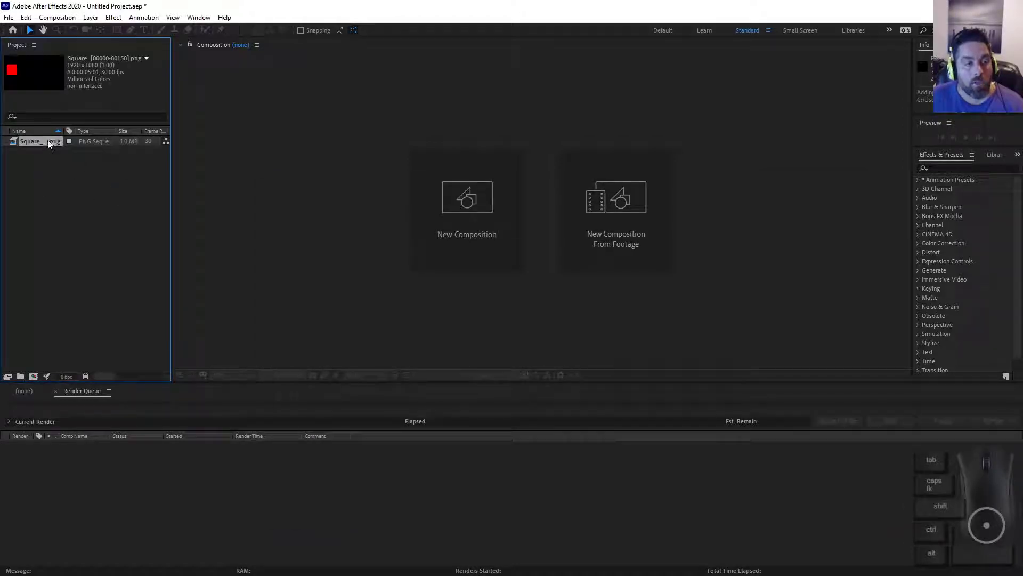
Open the imported Square sequence in the Footage viewer and scrub through its frames.
{"action": "double_click", "coordinate": [47, 141]}
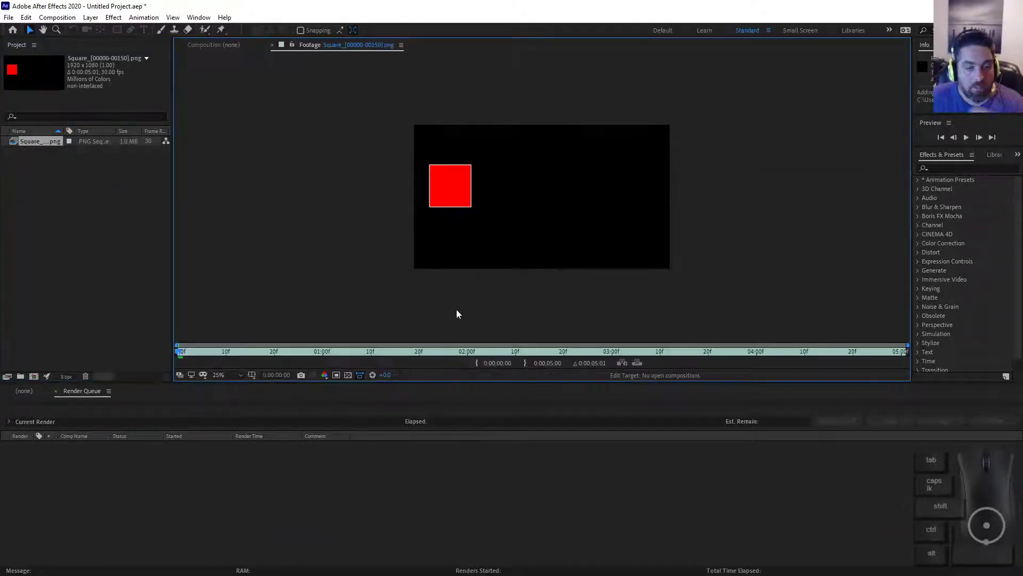
{"action": "left_click_drag", "start_coordinate": [183, 353], "coordinate": [313, 354]}
{"action": "left_click_drag", "start_coordinate": [262, 327], "coordinate": [177, 331]}
Switch to File Explorer and import all the MP4 clips from the Videos folder in Sources into the After Effects project.
{"action": "key", "text": "alt+Tab"}
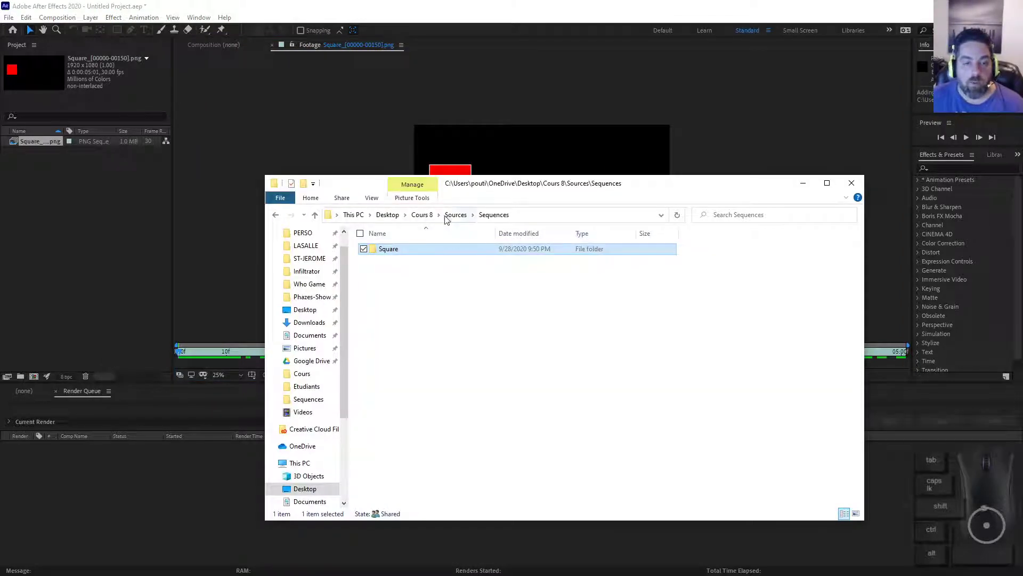
{"action": "left_click", "coordinate": [456, 214]}
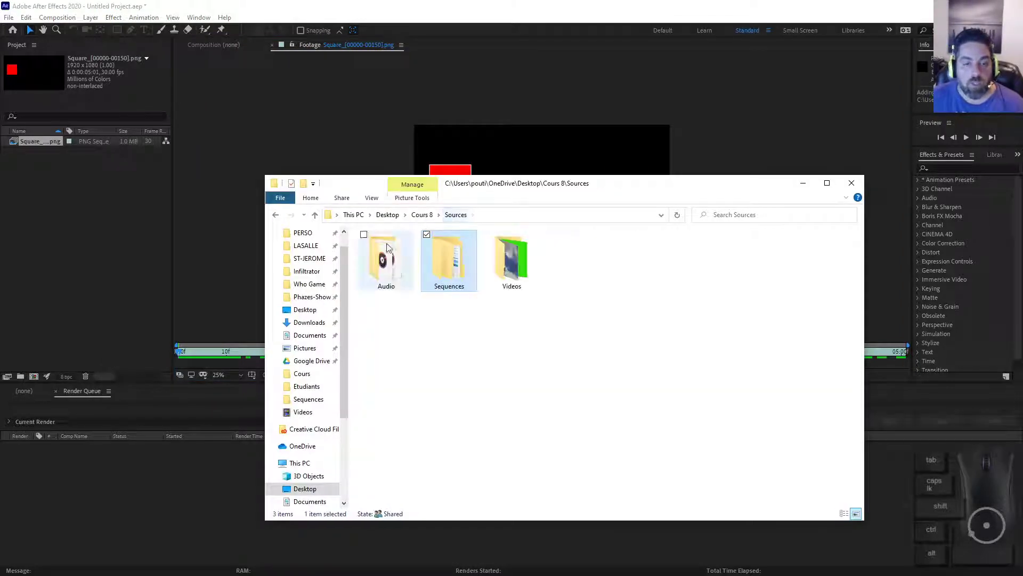
{"action": "left_click", "coordinate": [491, 274]}
{"action": "double_click", "coordinate": [492, 274]}
{"action": "key", "text": "ctrl+a"}
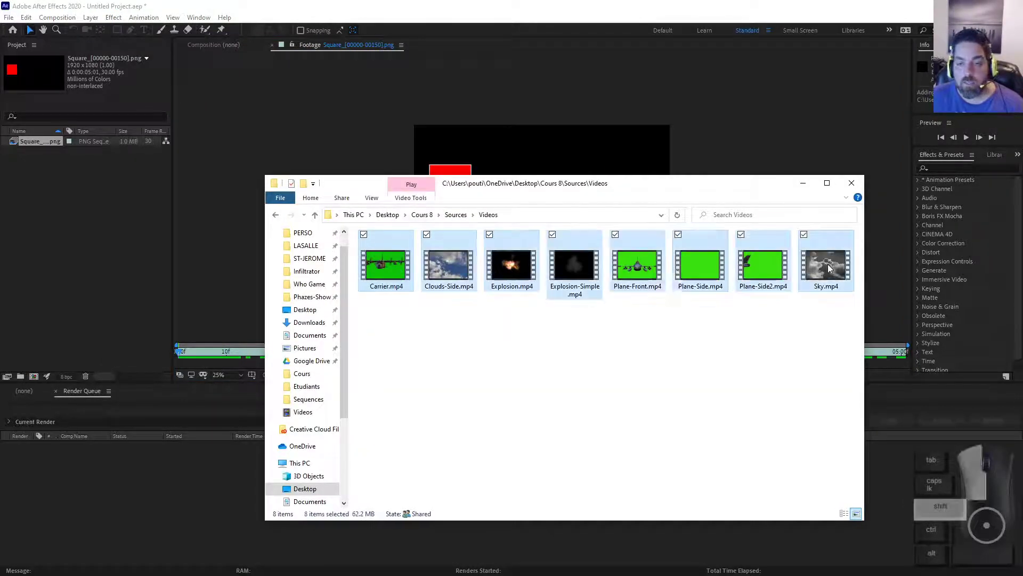
{"action": "left_click_drag", "start_coordinate": [213, 275], "coordinate": [117, 210]}
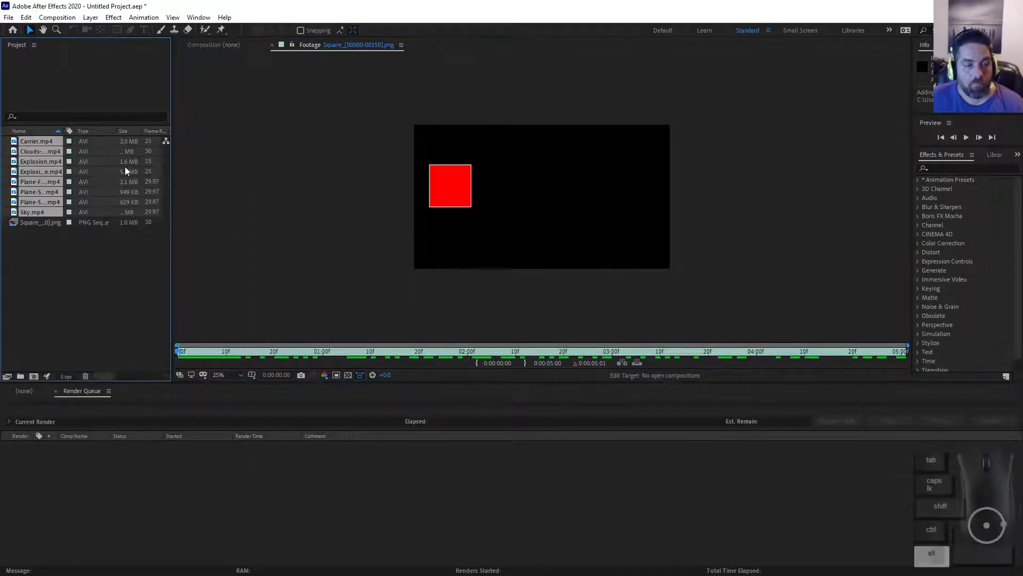
Switch to File Explorer and import all the WAV files from the Audio folder in Sources into the After Effects project.
{"action": "key", "text": "alt+Tab"}
{"action": "left_click", "coordinate": [456, 215]}
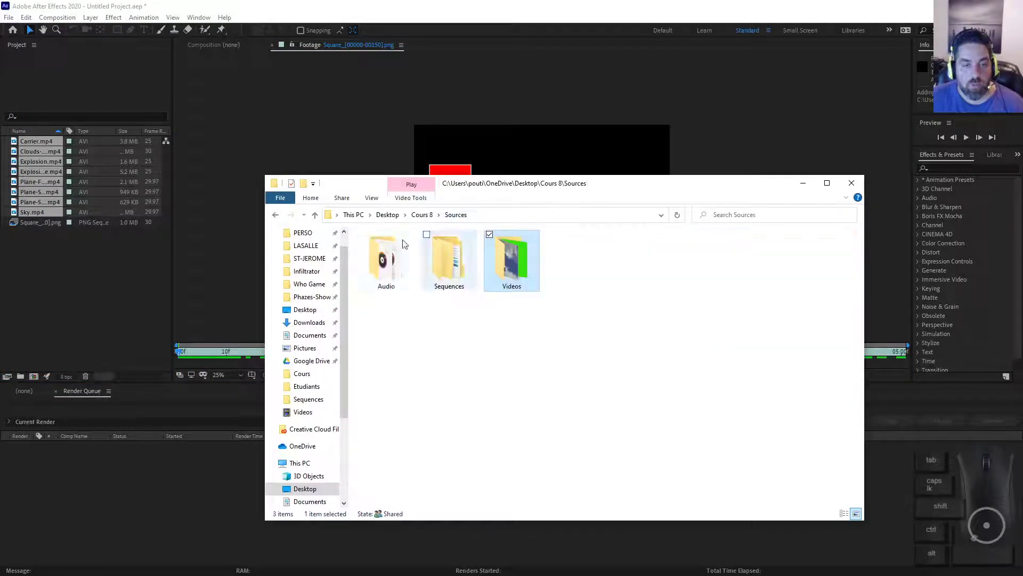
{"action": "double_click", "coordinate": [402, 267]}
{"action": "left_click", "coordinate": [397, 283]}
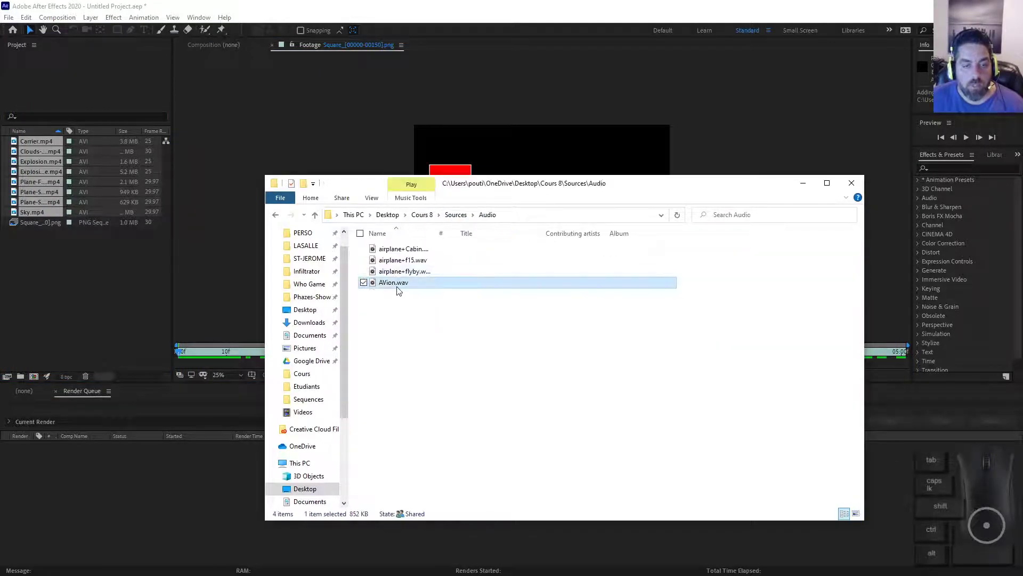
{"action": "left_click", "coordinate": [404, 249], "text": "shift"}
{"action": "left_click_drag", "start_coordinate": [403, 249], "coordinate": [168, 344]}
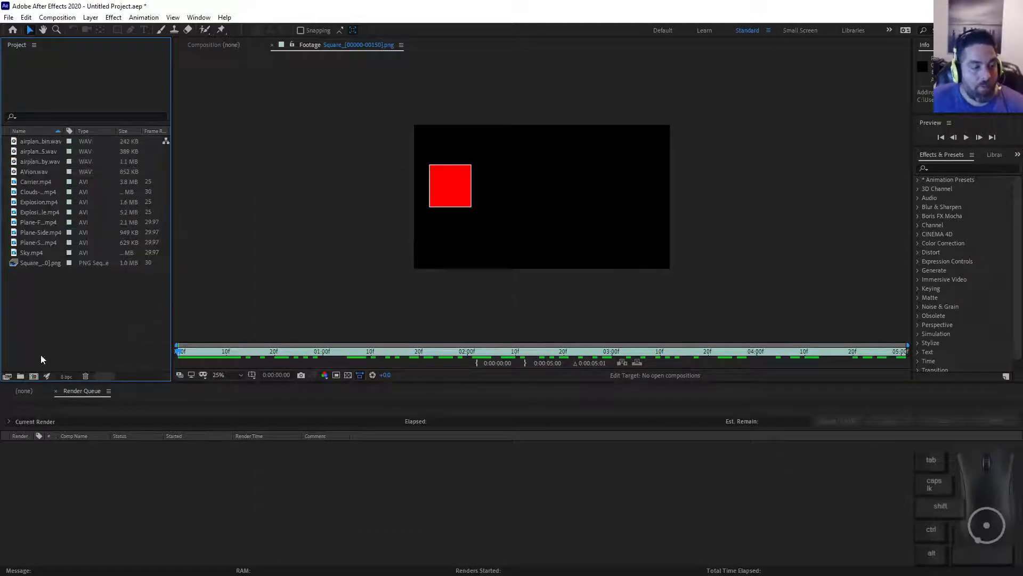
Create a project folder named Audio.
{"action": "left_click", "coordinate": [20, 376]}
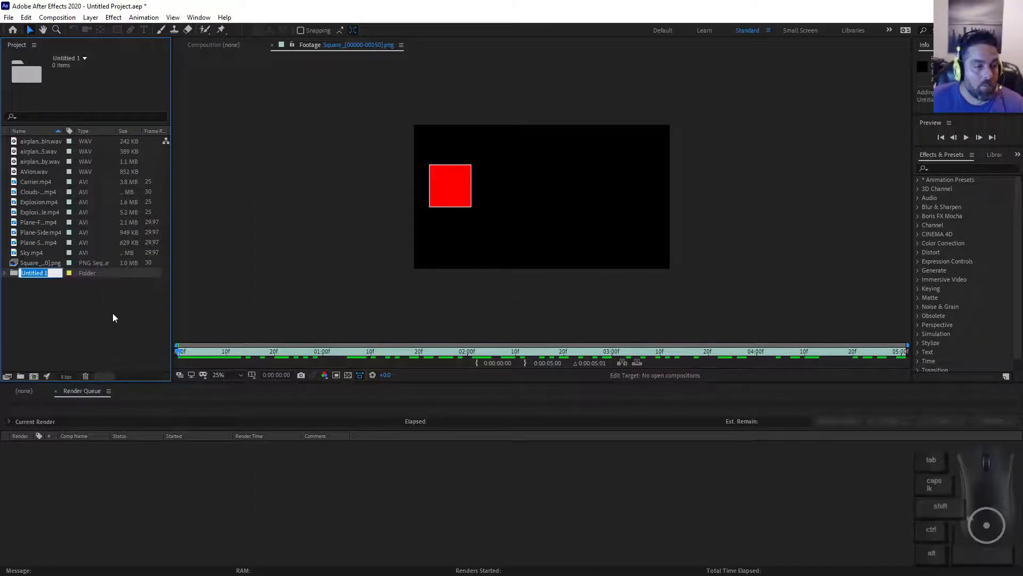
{"action": "type", "text": "Audio"}
{"action": "key", "text": "Return"}
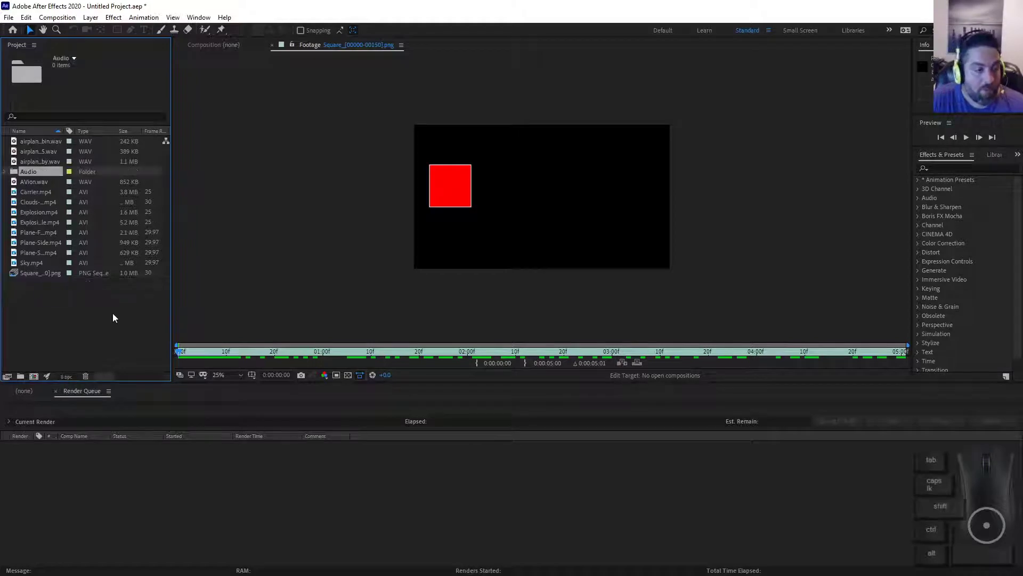
Create a project folder named Video and move it out of the Audio folder to the project's root level.
{"action": "left_click", "coordinate": [21, 376]}
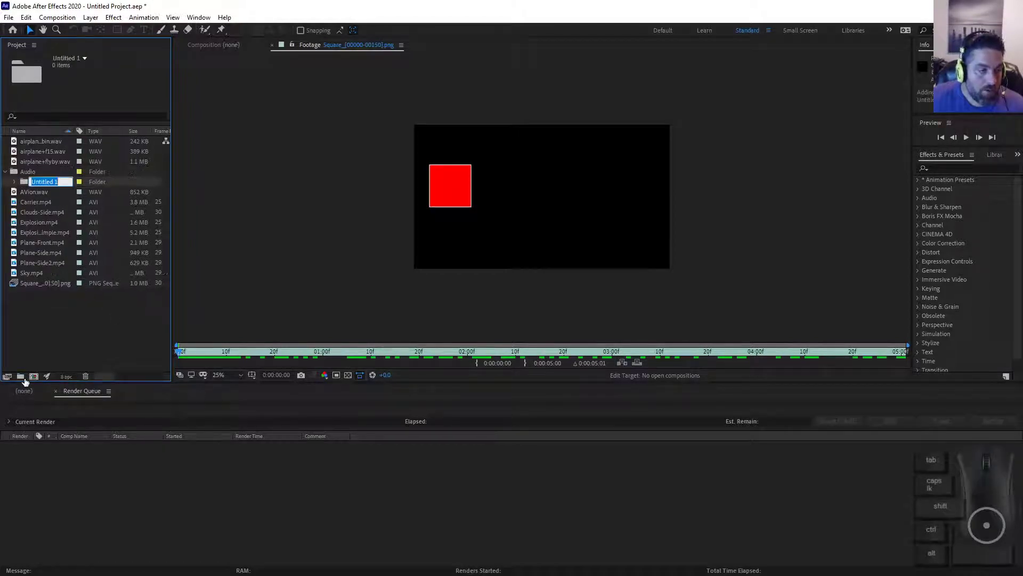
{"action": "type", "text": "Video"}
{"action": "key", "text": "Return"}
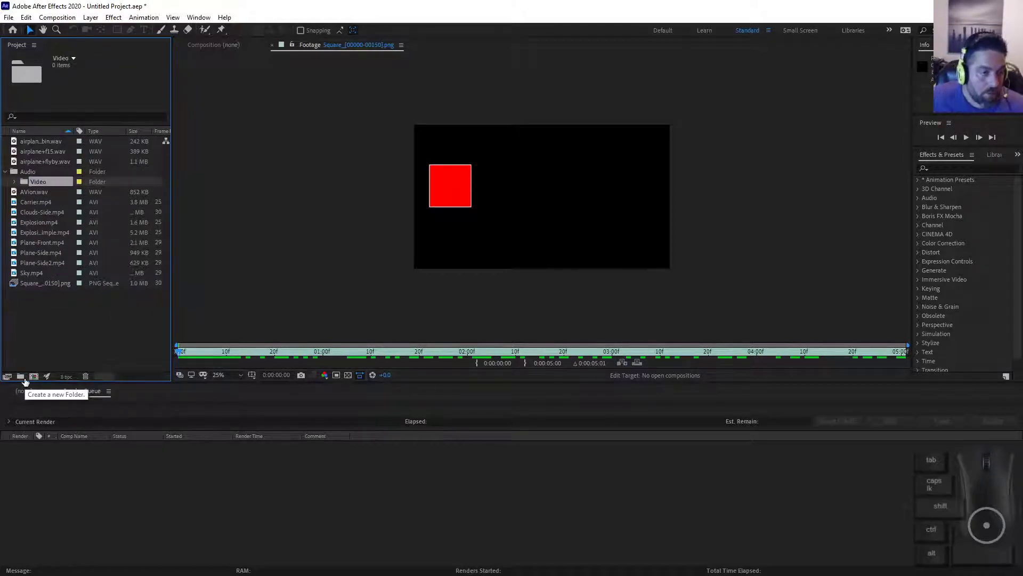
{"action": "left_click_drag", "start_coordinate": [26, 184], "coordinate": [19, 302]}
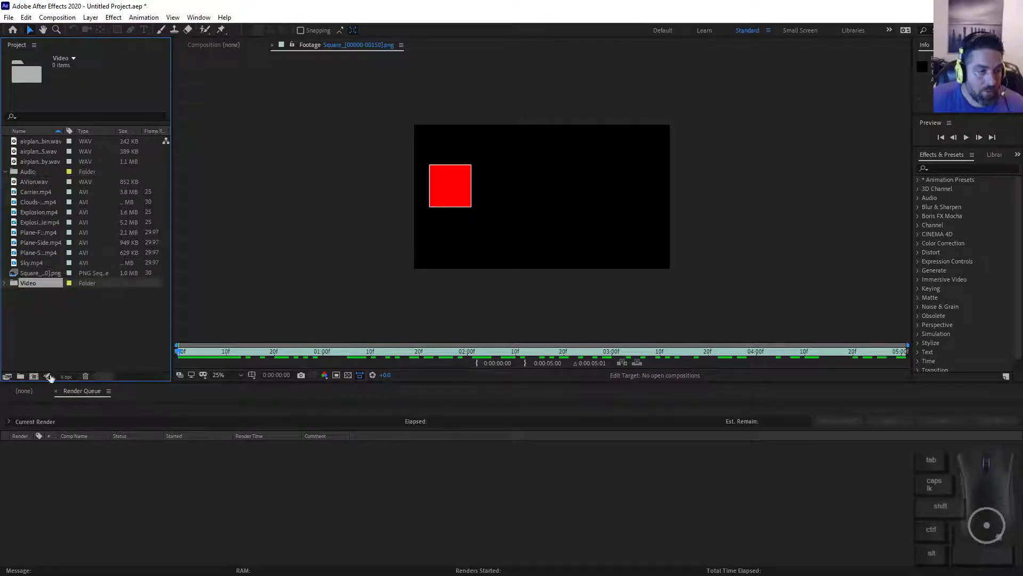
Create a project folder named Sequence and move it out of the Video folder to the project's root level.
{"action": "left_click", "coordinate": [21, 377]}
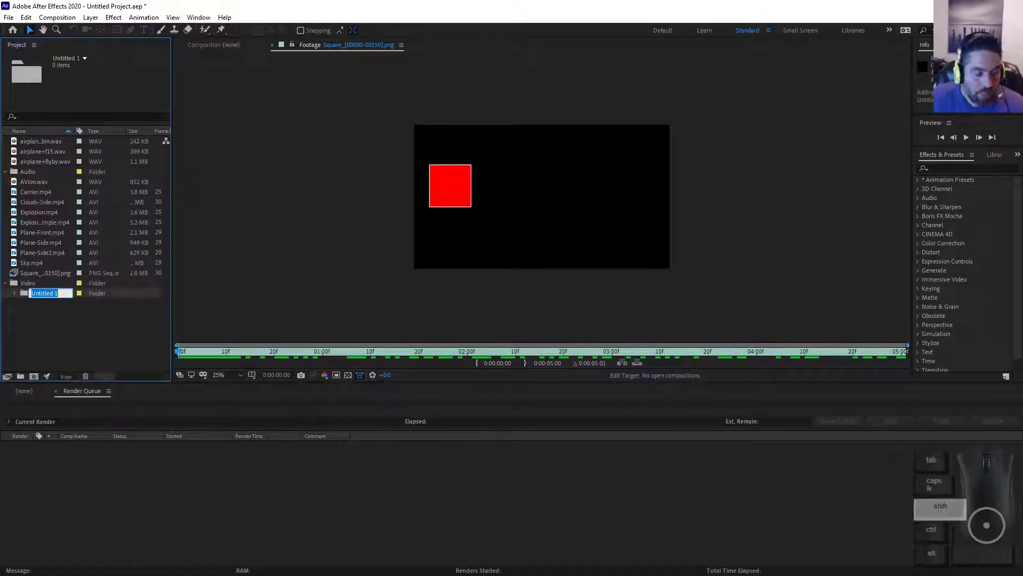
{"action": "type", "text": "Sequence"}
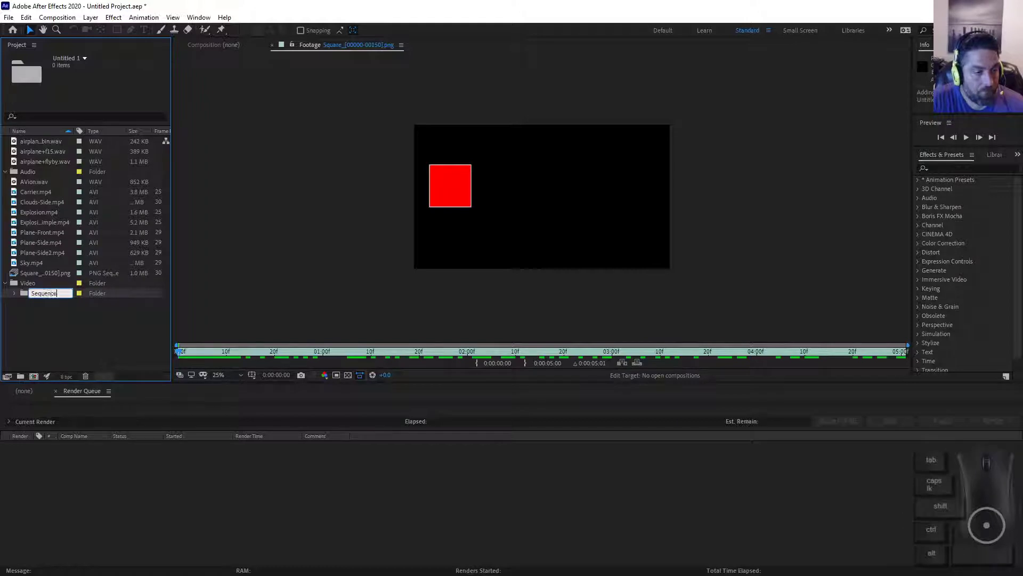
{"action": "key", "text": "Return"}
{"action": "left_click_drag", "start_coordinate": [43, 293], "coordinate": [59, 331]}
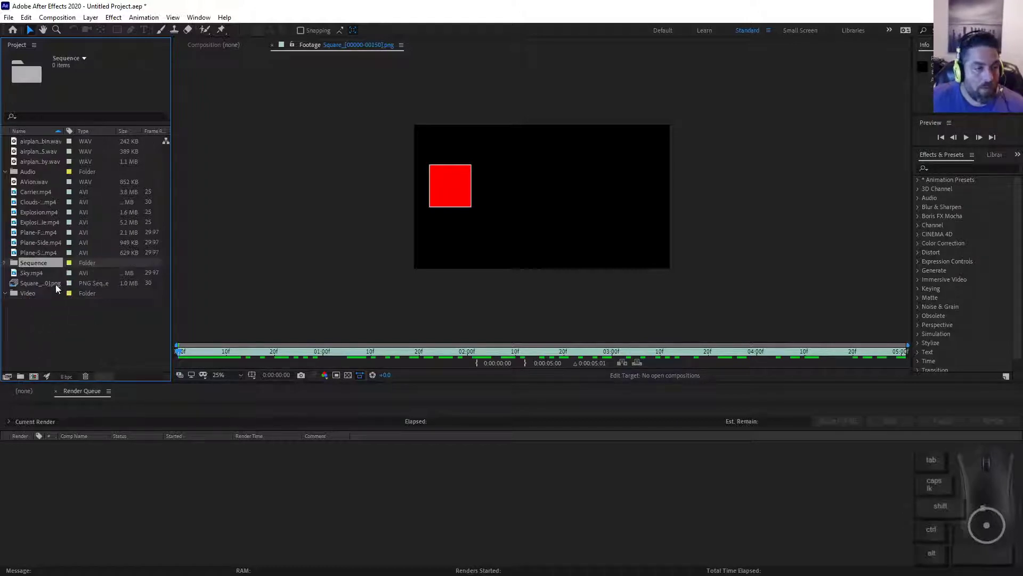
{"action": "left_click", "coordinate": [36, 275]}
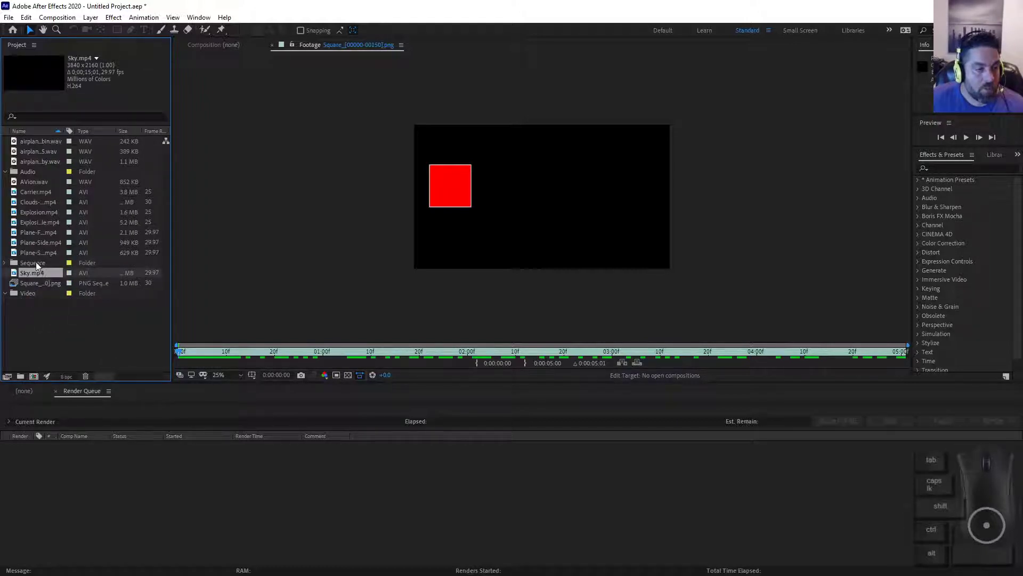
Move the Square PNG sequence into the Sequence folder and all the MP4 clips into the Video folder.
{"action": "left_click_drag", "start_coordinate": [36, 283], "coordinate": [33, 264]}
{"action": "left_click", "coordinate": [40, 273]}
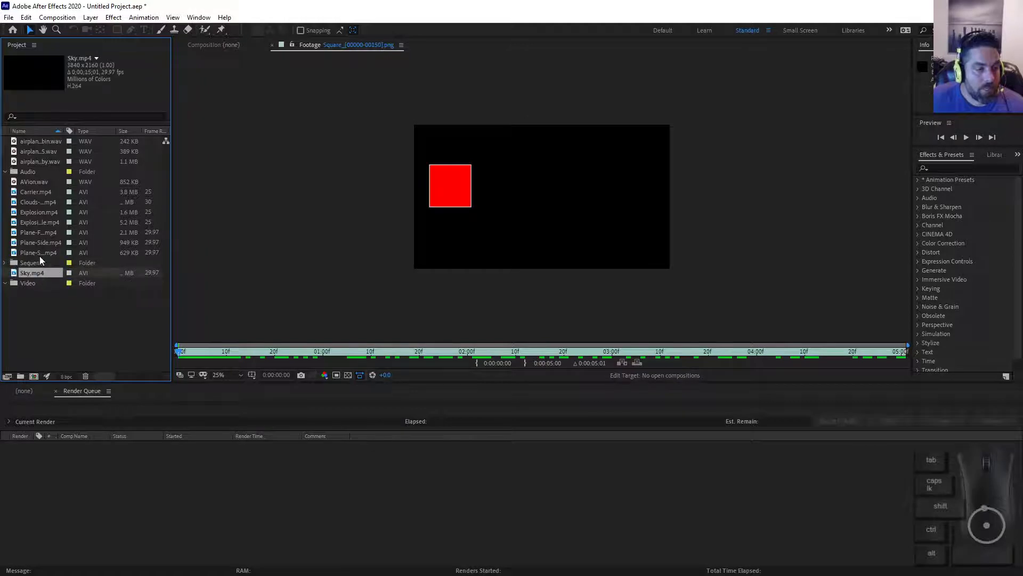
{"action": "left_click", "coordinate": [39, 252], "text": "ctrl"}
{"action": "left_click", "coordinate": [38, 242], "text": "ctrl"}
{"action": "left_click", "coordinate": [39, 232], "text": "ctrl"}
{"action": "left_click", "coordinate": [40, 222], "text": "ctrl"}
{"action": "left_click", "coordinate": [42, 212], "text": "ctrl"}
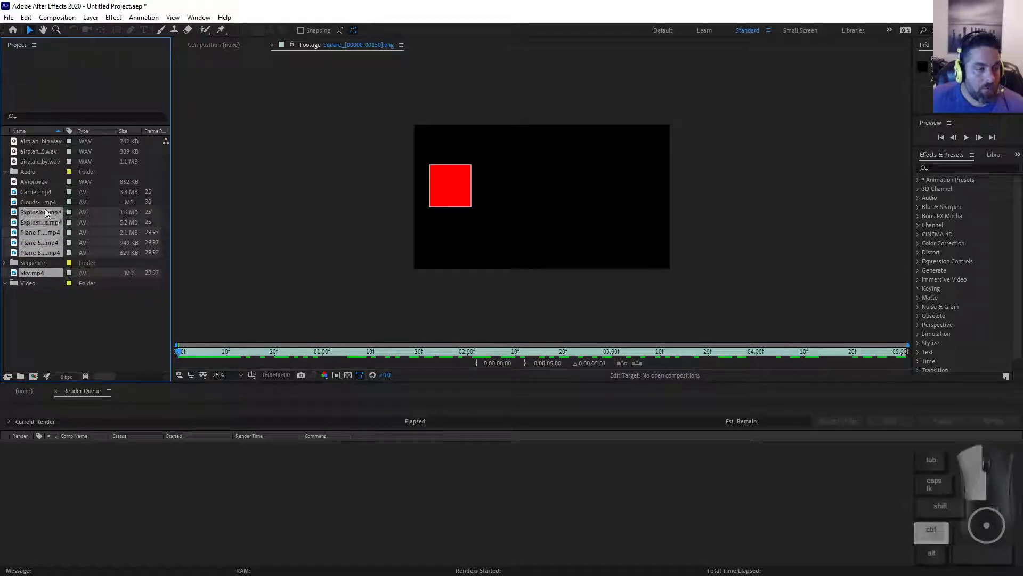
{"action": "left_click", "coordinate": [44, 202], "text": "ctrl"}
{"action": "left_click", "coordinate": [46, 192], "text": "ctrl"}
{"action": "left_click_drag", "start_coordinate": [39, 203], "coordinate": [33, 281]}
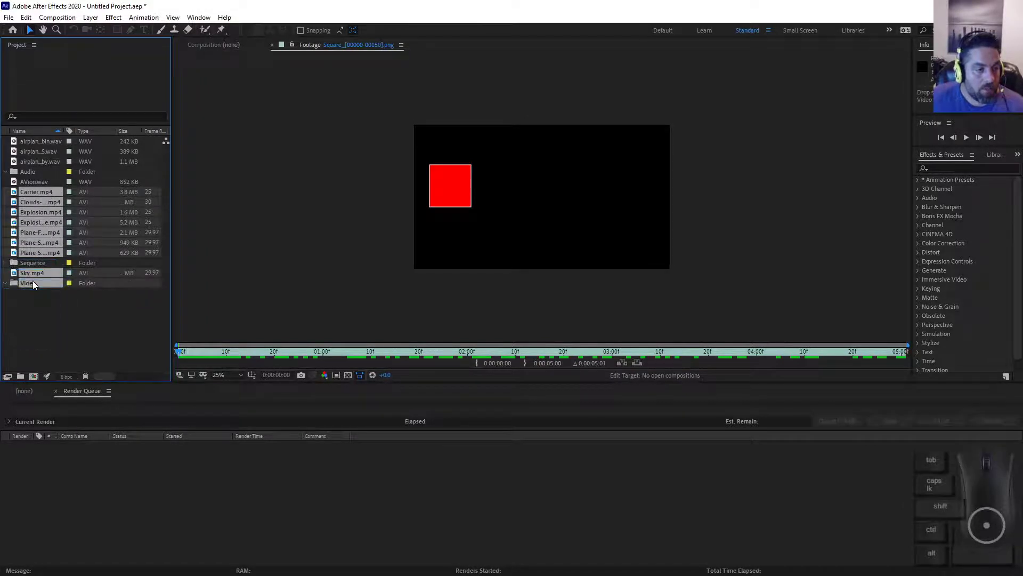
Move the four WAV files into the Audio folder, and collapse the Audio and Video folders.
{"action": "left_click", "coordinate": [28, 172]}
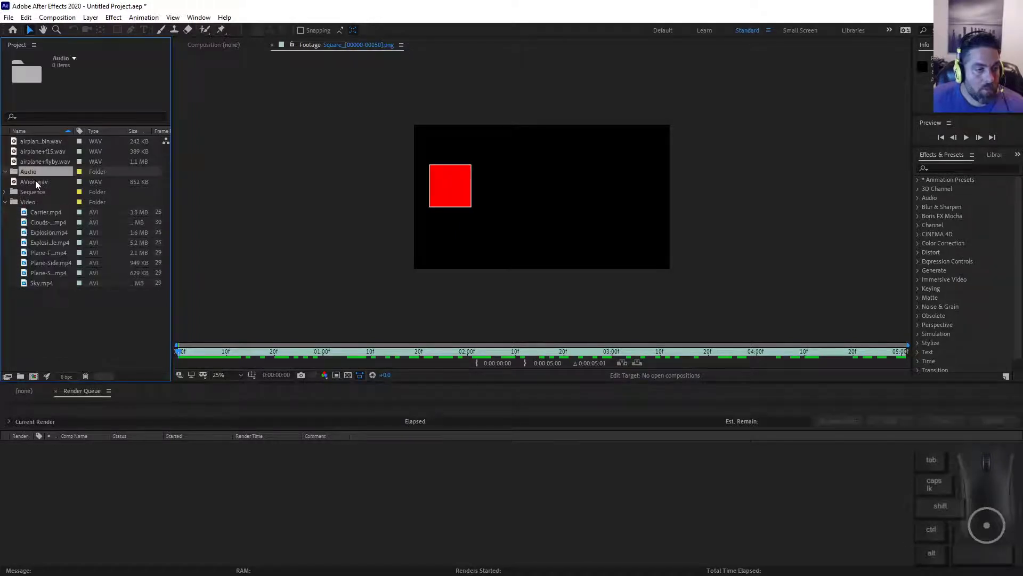
{"action": "left_click", "coordinate": [40, 182]}
{"action": "left_click", "coordinate": [40, 163], "text": "ctrl"}
{"action": "left_click", "coordinate": [44, 152], "text": "ctrl"}
{"action": "left_click", "coordinate": [43, 141], "text": "ctrl"}
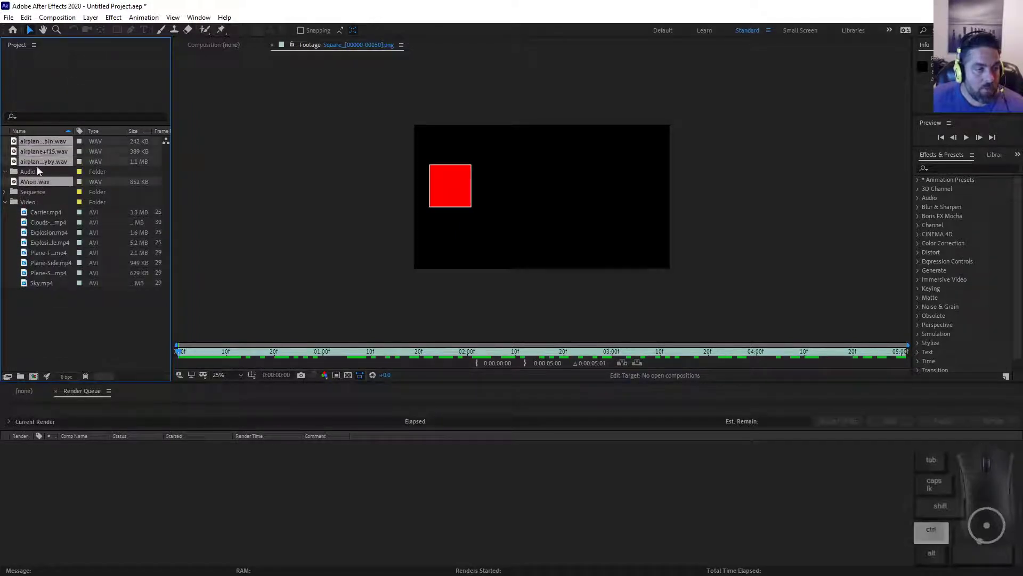
{"action": "left_click_drag", "start_coordinate": [40, 182], "coordinate": [22, 173]}
{"action": "left_click", "coordinate": [6, 142]}
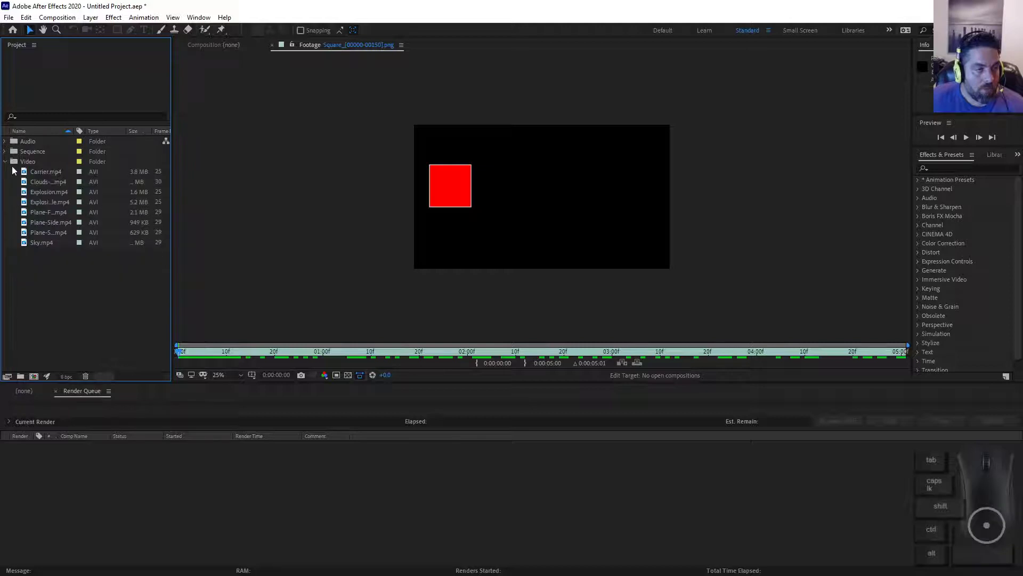
{"action": "left_click", "coordinate": [6, 161]}
{"action": "key", "text": "alt"}
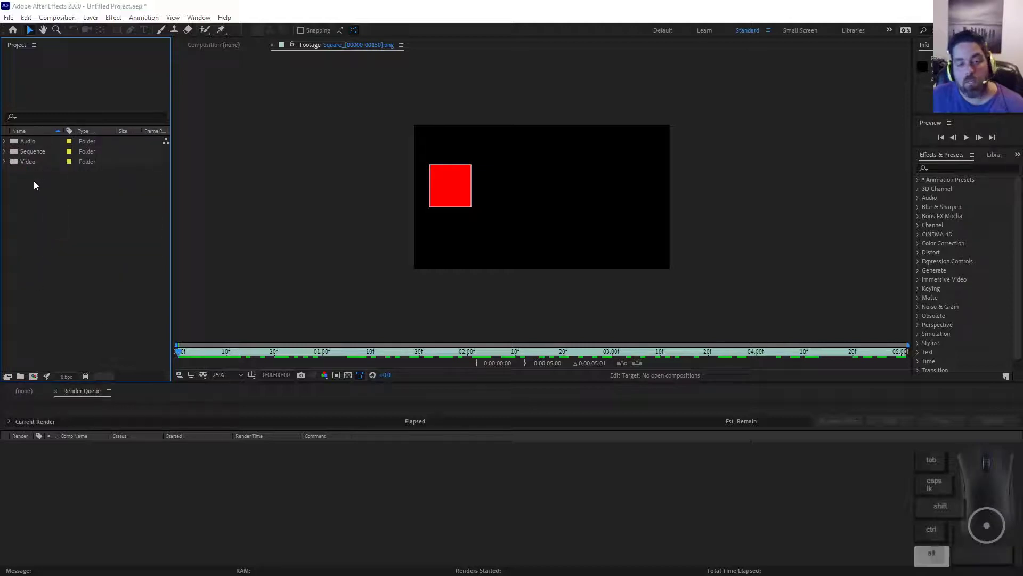
{"action": "key", "text": "alt+Tab"}
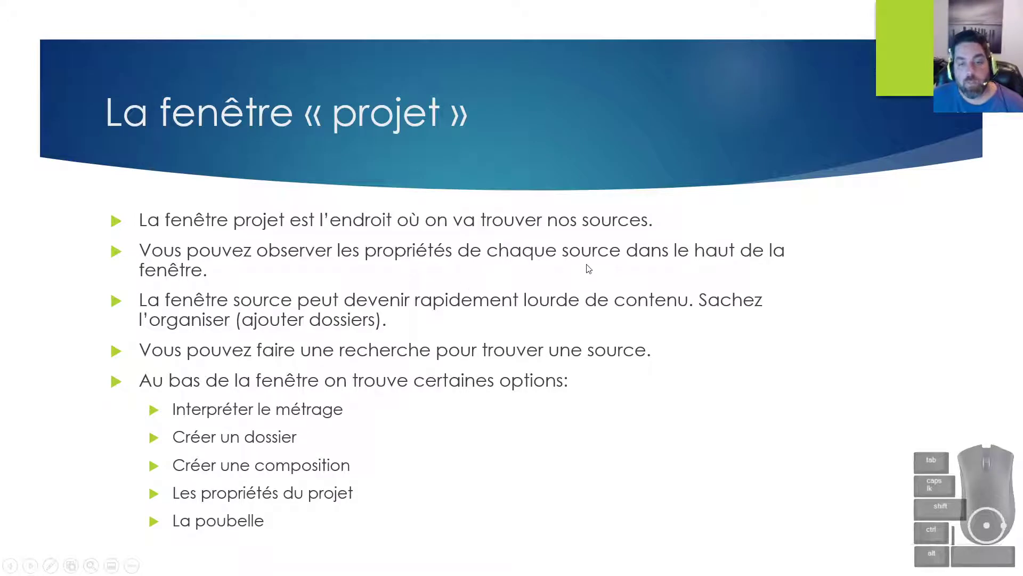
{"action": "key", "text": "alt+Tab"}
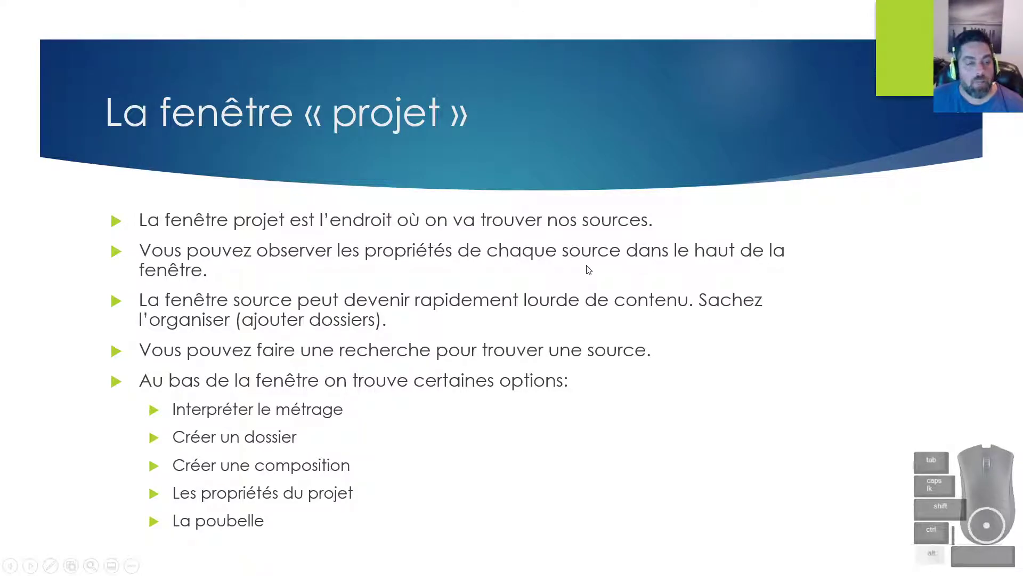
Examine the properties of airplane+Cabin.wav in the Audio folder and Carrier.mp4 in the Video folder.
{"action": "left_click", "coordinate": [6, 141]}
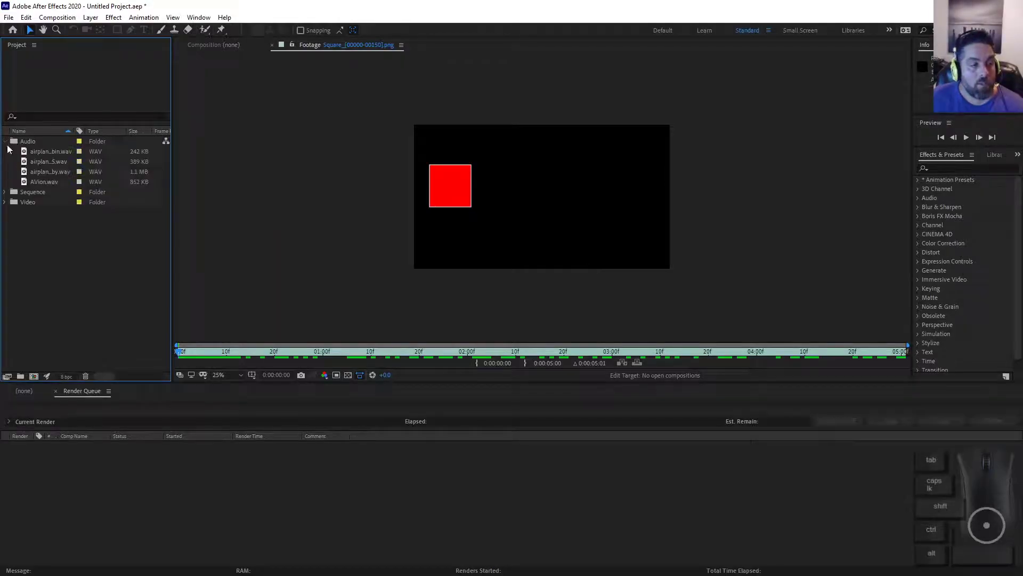
{"action": "left_click", "coordinate": [59, 150]}
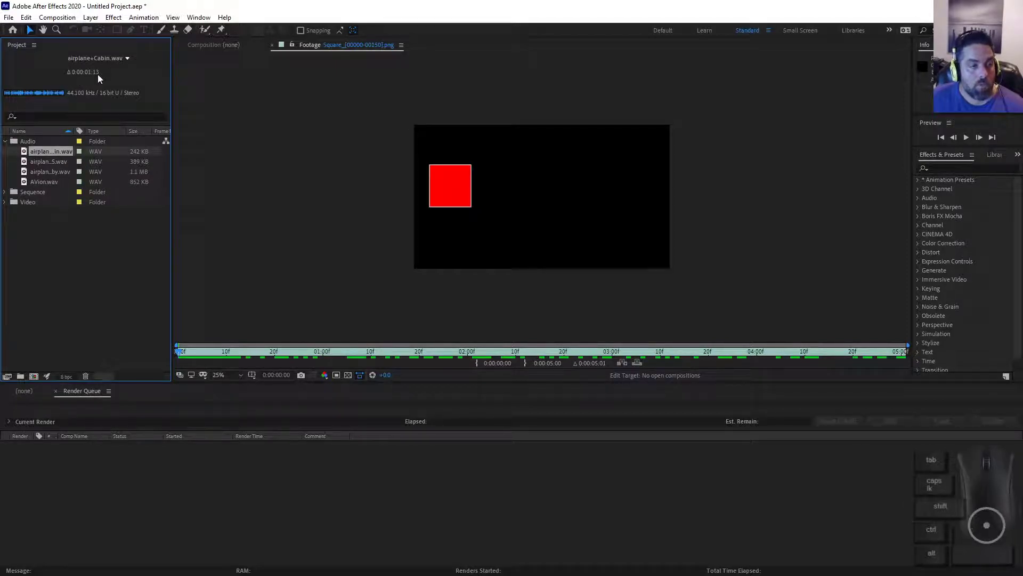
{"action": "left_click", "coordinate": [5, 202]}
{"action": "left_click", "coordinate": [36, 213]}
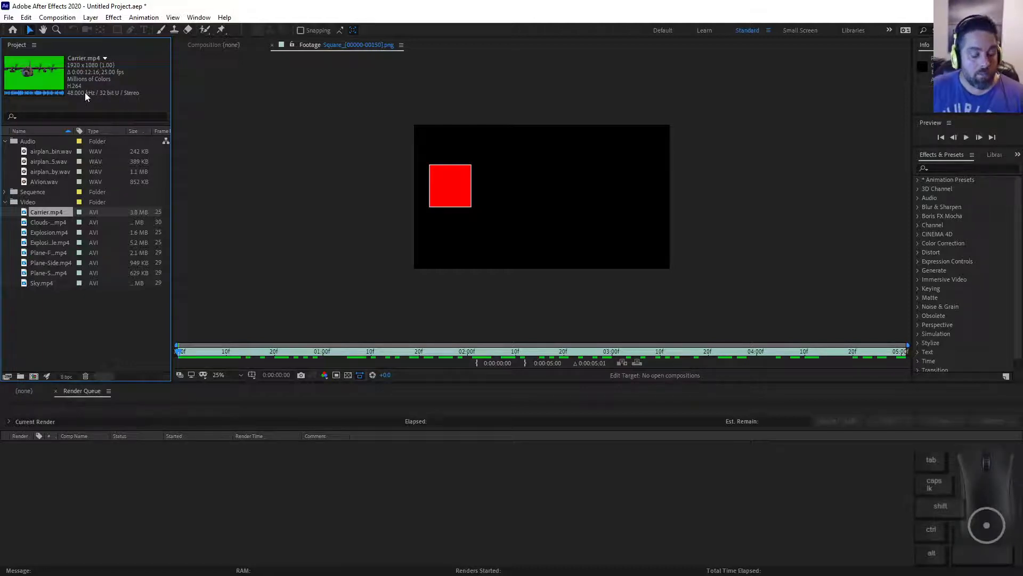
{"action": "key", "text": "alt+Tab"}
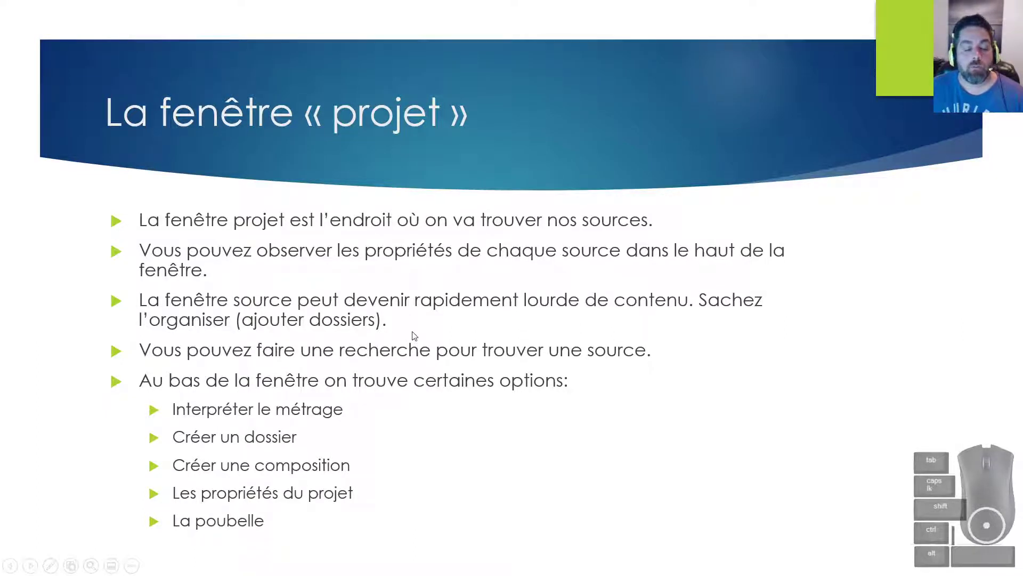
{"action": "key", "text": "alt+Tab"}
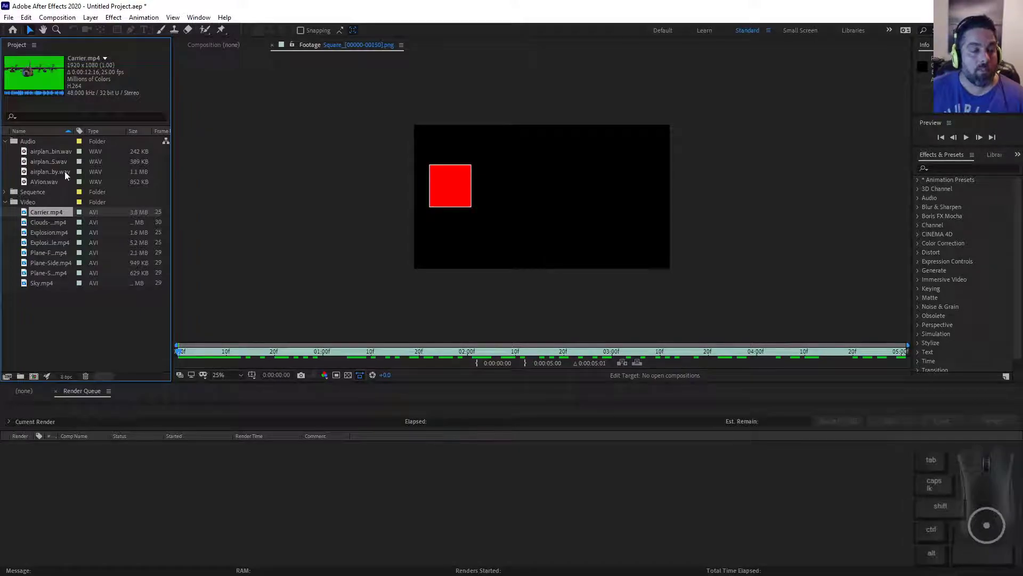
{"action": "key", "text": "alt+Tab"}
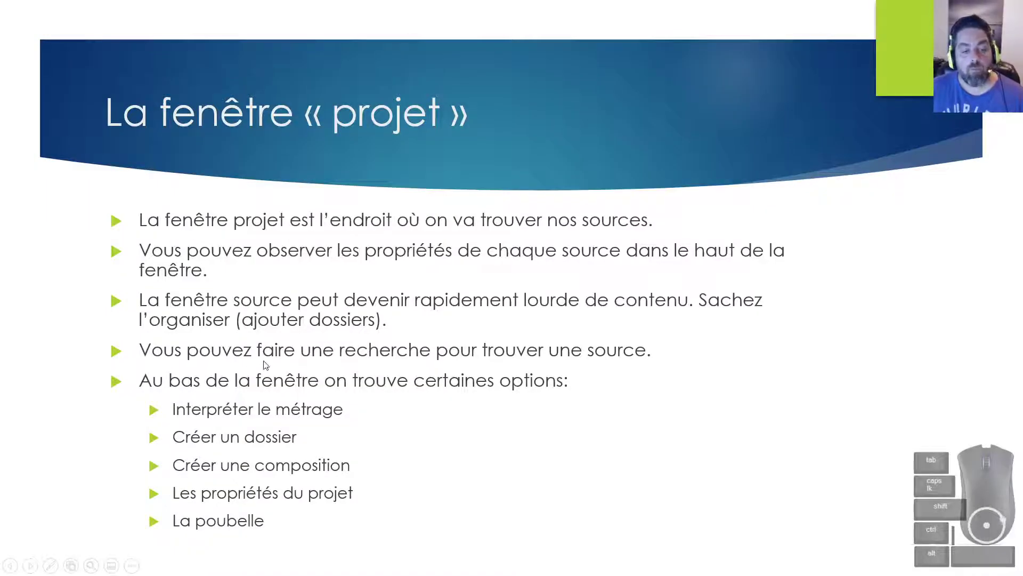
{"action": "key", "text": "alt+Tab"}
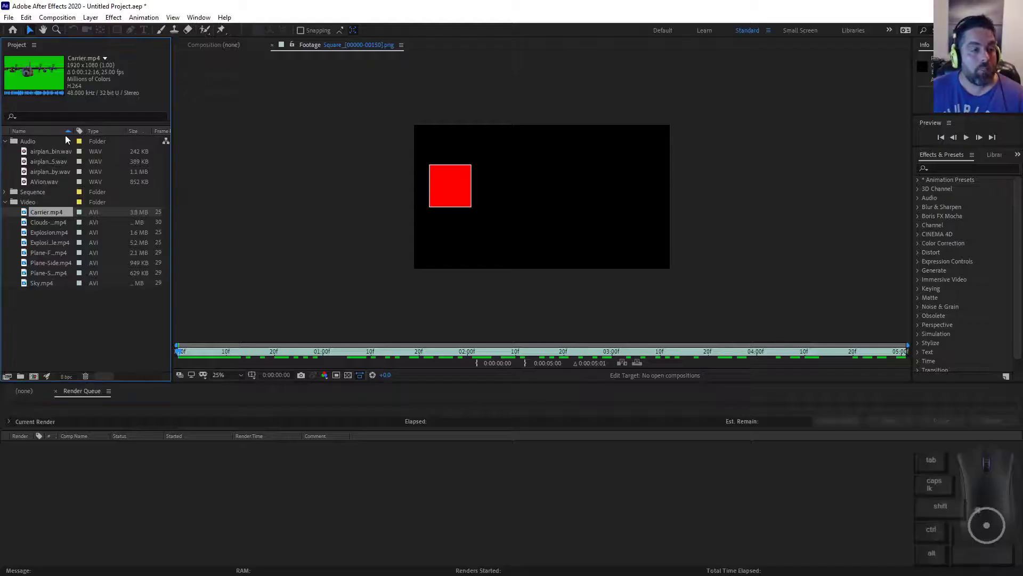
Search the project sources for "airplane" and clear the search.
{"action": "left_click", "coordinate": [39, 117]}
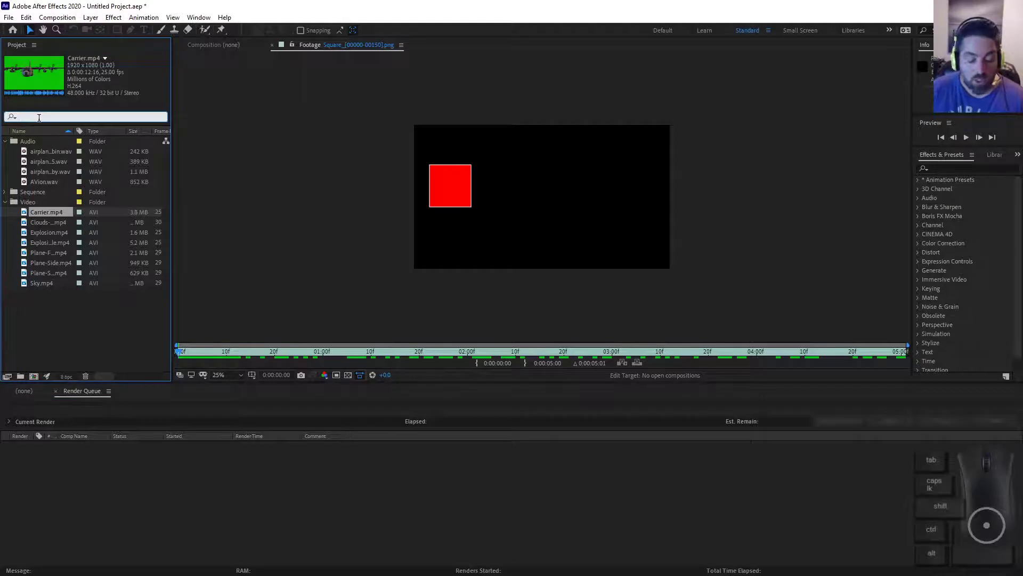
{"action": "type", "text": "airplane"}
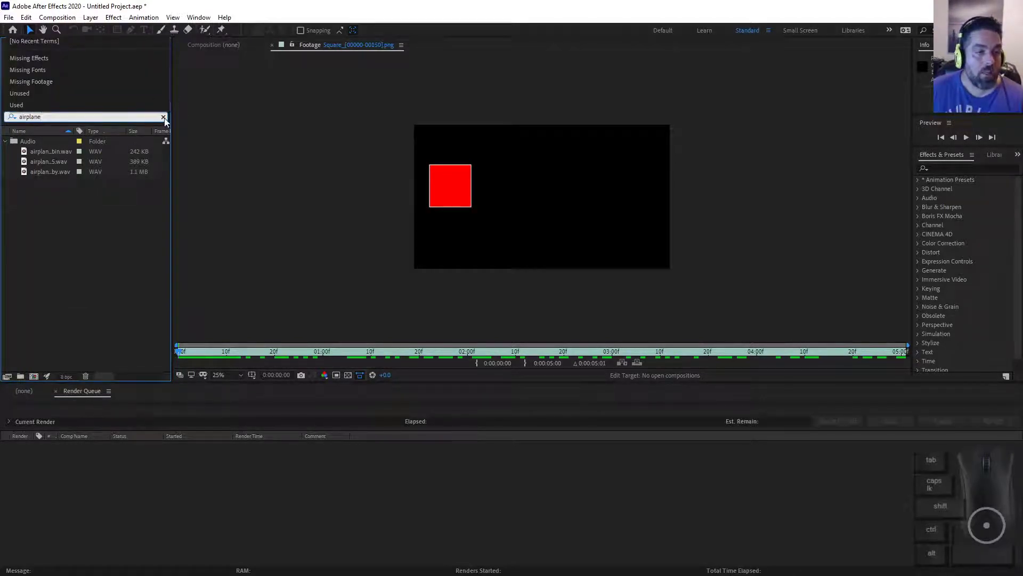
{"action": "left_click", "coordinate": [163, 117]}
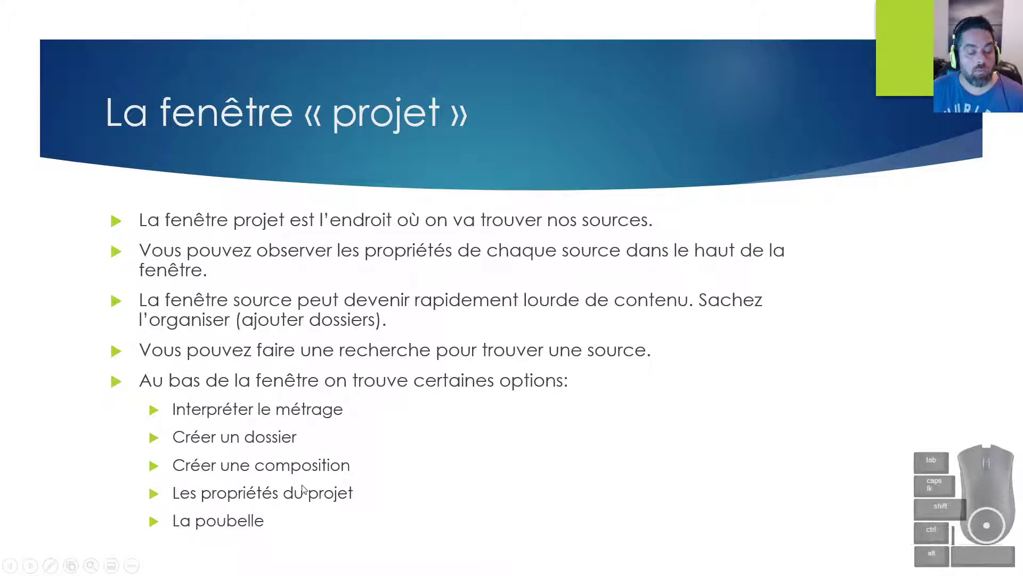
Return to After Effects, move Carrier.mp4 out of the Video folder to the project's root level and put it back.
{"action": "key", "text": "alt+Tab"}
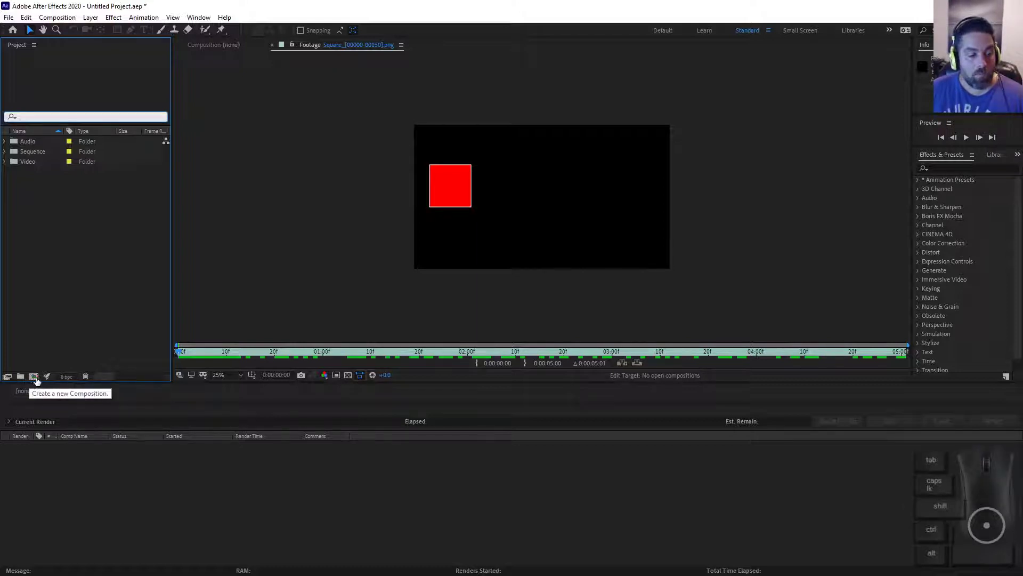
{"action": "double_click", "coordinate": [18, 161]}
{"action": "left_click_drag", "start_coordinate": [47, 171], "coordinate": [66, 292]}
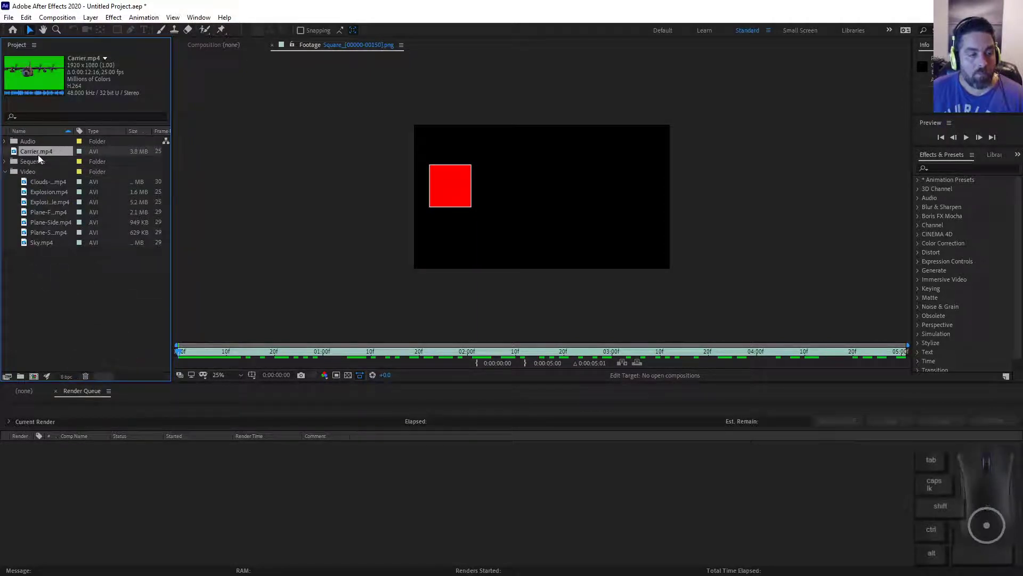
{"action": "left_click_drag", "start_coordinate": [38, 154], "coordinate": [47, 174]}
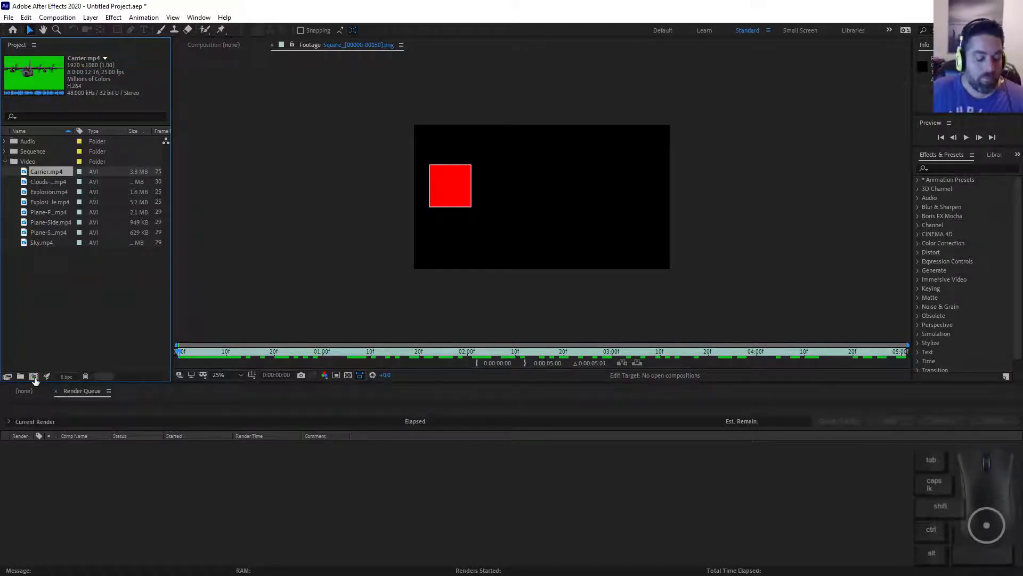
{"action": "key", "text": "alt"}
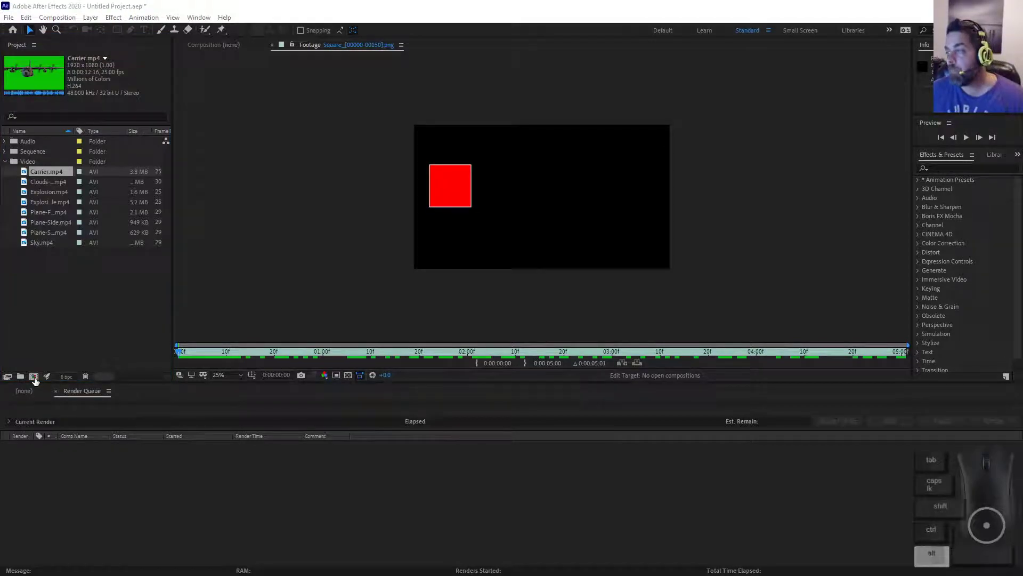
{"action": "key", "text": "alt+Tab"}
{"action": "scroll", "coordinate": [151, 516], "scroll_direction": "down", "scroll_amount": 1}
{"action": "scroll", "coordinate": [153, 518], "scroll_direction": "up", "scroll_amount": 2}
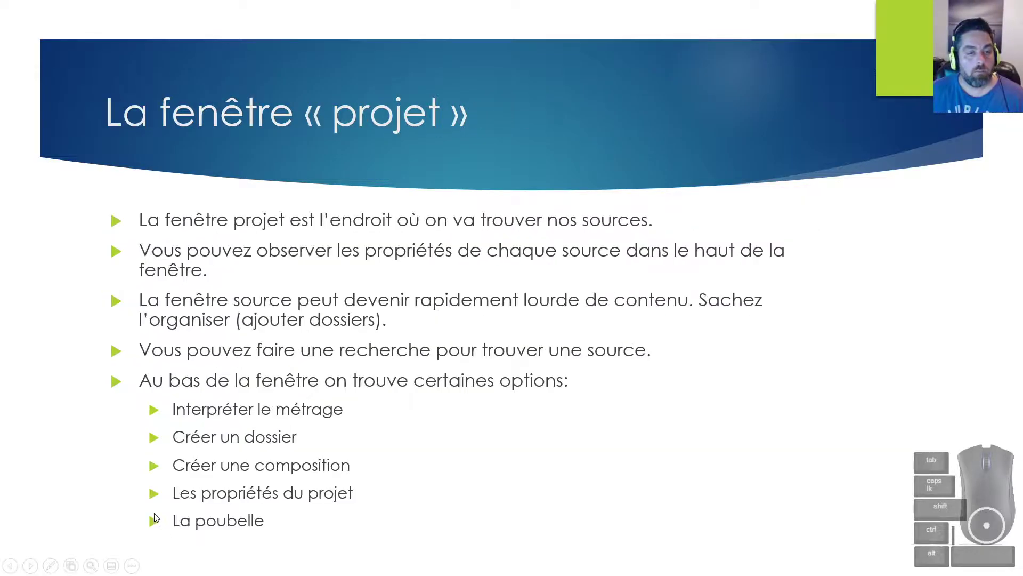
{"action": "scroll", "coordinate": [154, 517], "scroll_direction": "down", "scroll_amount": 1}
{"action": "scroll", "coordinate": [233, 494], "scroll_direction": "down", "scroll_amount": 1}
{"action": "scroll", "coordinate": [233, 491], "scroll_direction": "up", "scroll_amount": 1}
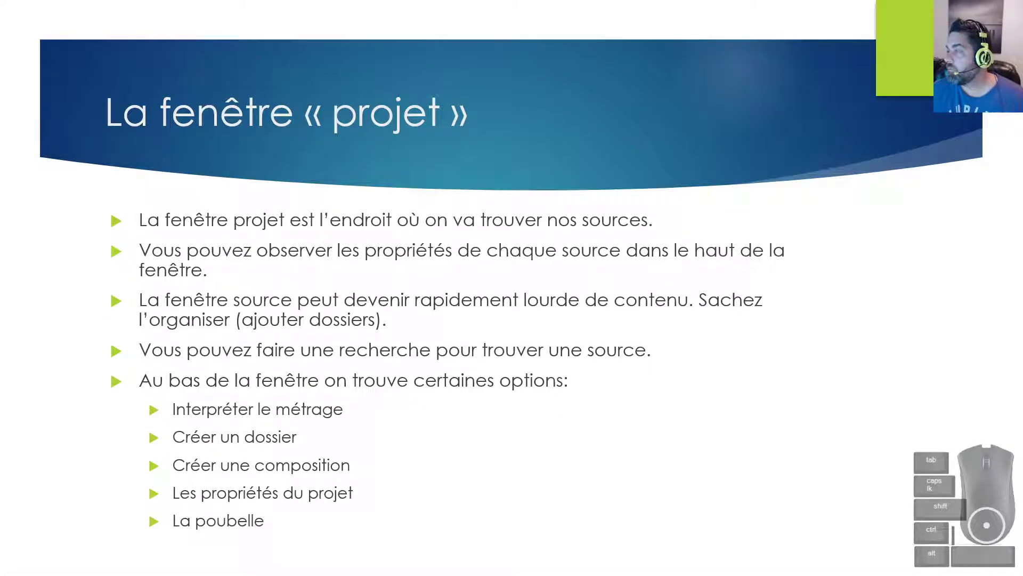
{"action": "scroll", "coordinate": [281, 370], "scroll_direction": "down", "scroll_amount": 1}
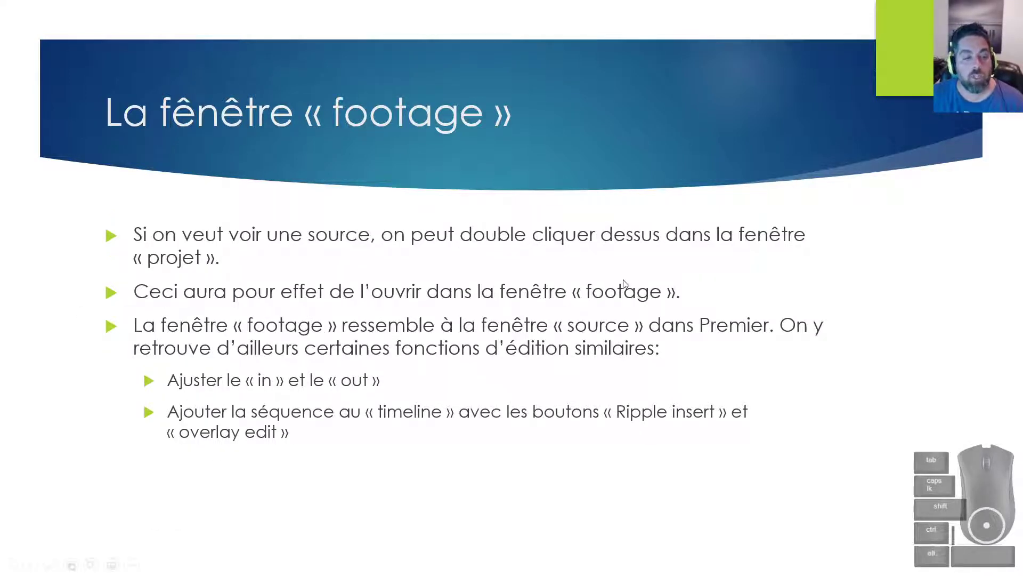
Switch back to After Effects, open Carrier.mp4 in the Footage viewer and compare it with the empty Composition viewer.
{"action": "key", "text": "alt+Tab"}
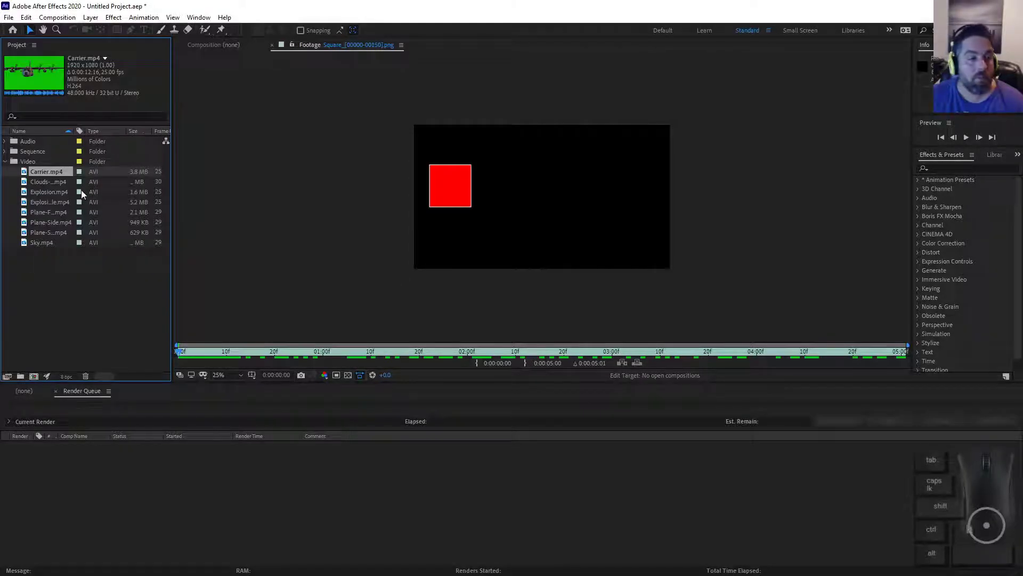
{"action": "double_click", "coordinate": [47, 171]}
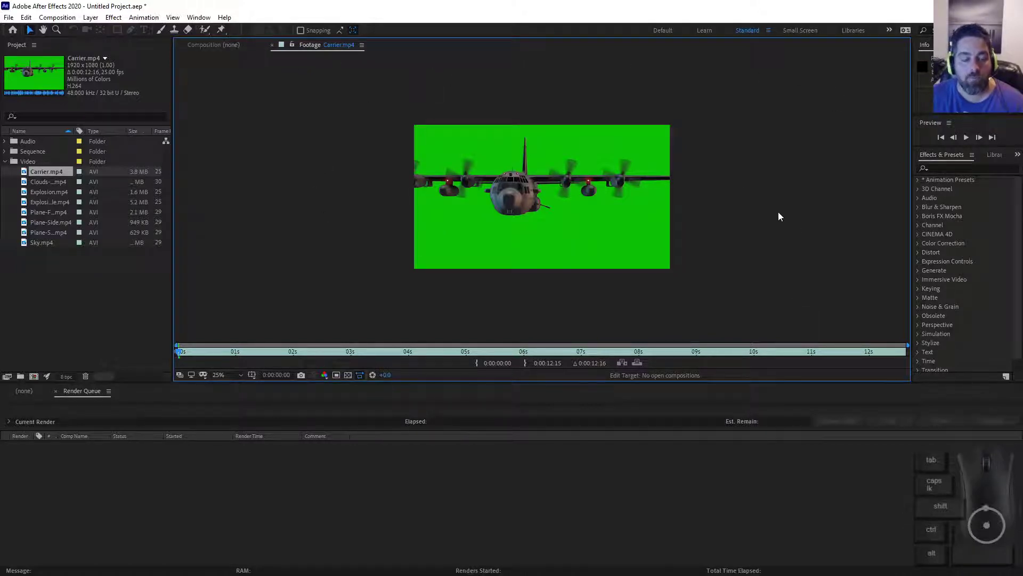
{"action": "left_click", "coordinate": [233, 46]}
{"action": "left_click", "coordinate": [322, 45]}
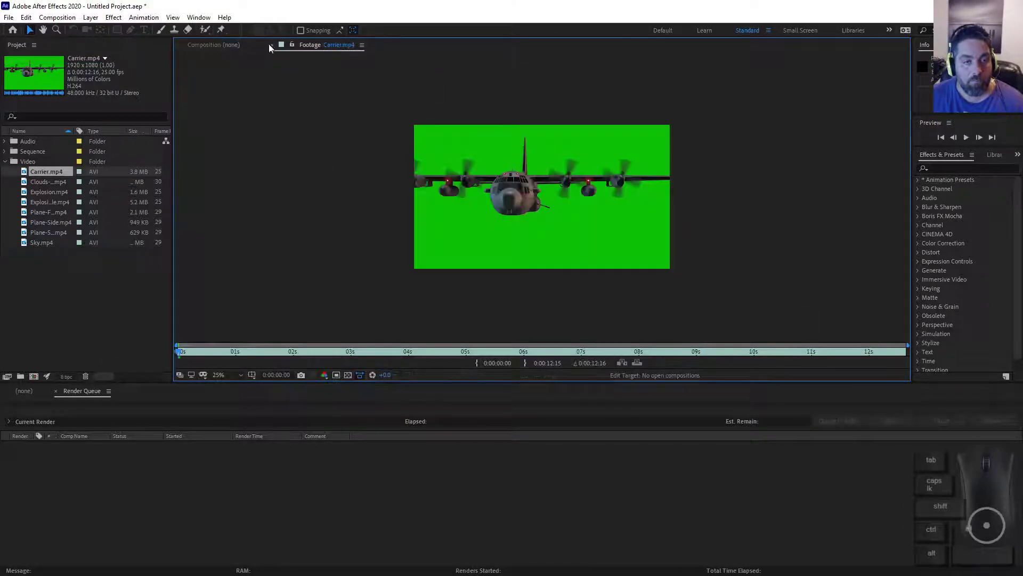
{"action": "left_click", "coordinate": [236, 44]}
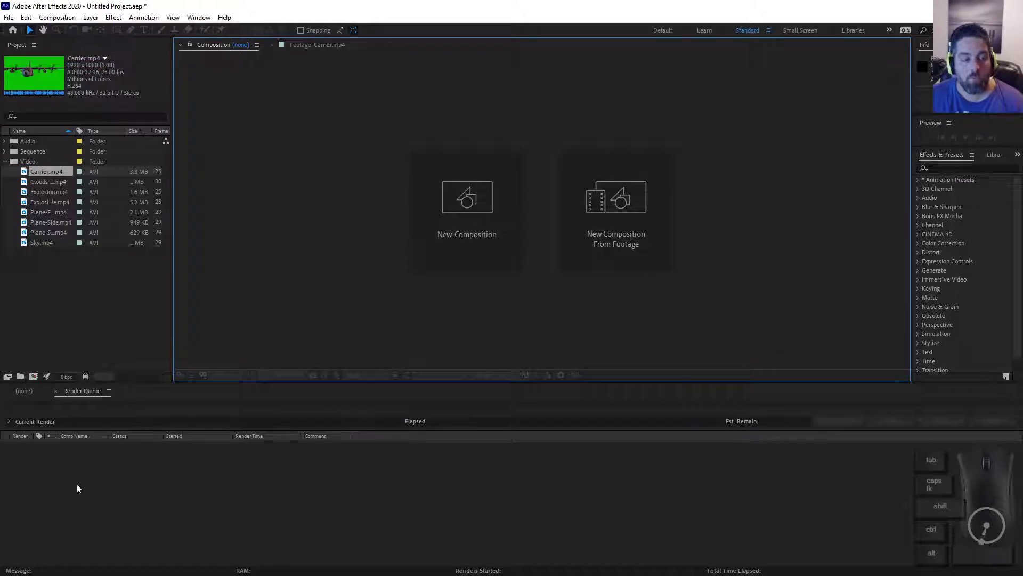
{"action": "left_click", "coordinate": [328, 45]}
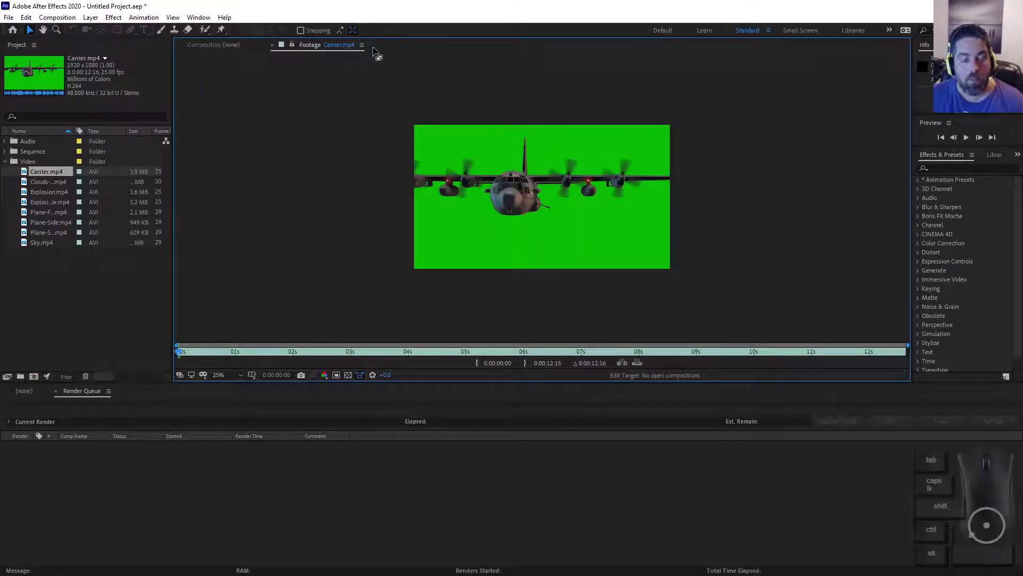
View Explosion.mp4 in the Footage viewer, and reopen Carrier.mp4 with its playhead at the start.
{"action": "double_click", "coordinate": [50, 192]}
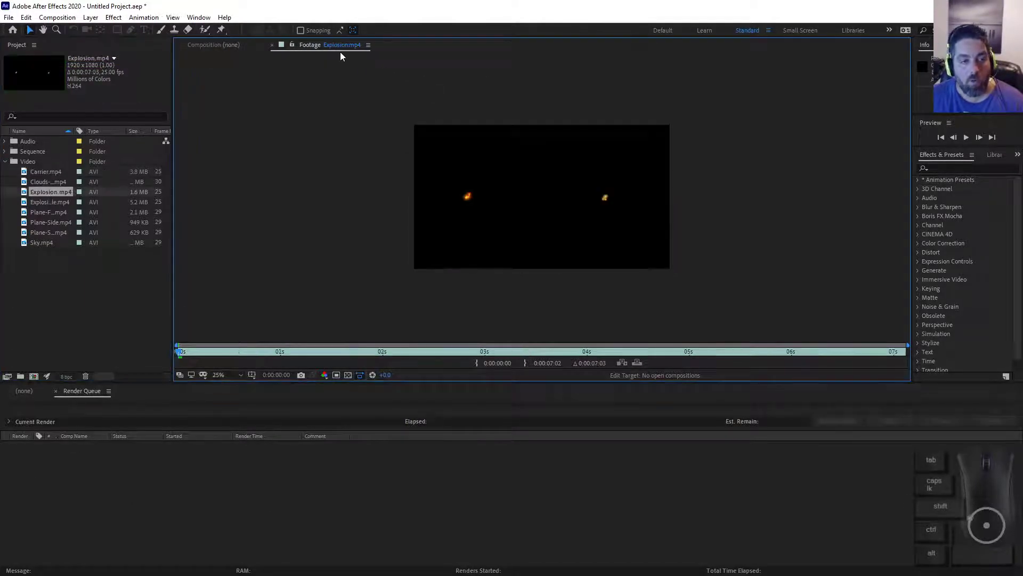
{"action": "double_click", "coordinate": [48, 171]}
{"action": "mouse_move", "coordinate": [191, 358]}
{"action": "left_mouse_down"}
{"action": "mouse_move", "coordinate": [744, 358]}
{"action": "mouse_move", "coordinate": [176, 343]}
{"action": "left_mouse_up"}
Scrub through Carrier.mp4 in the Footage viewer and set its in point at 0:00:05:19.
{"action": "key", "text": "alt+Tab"}
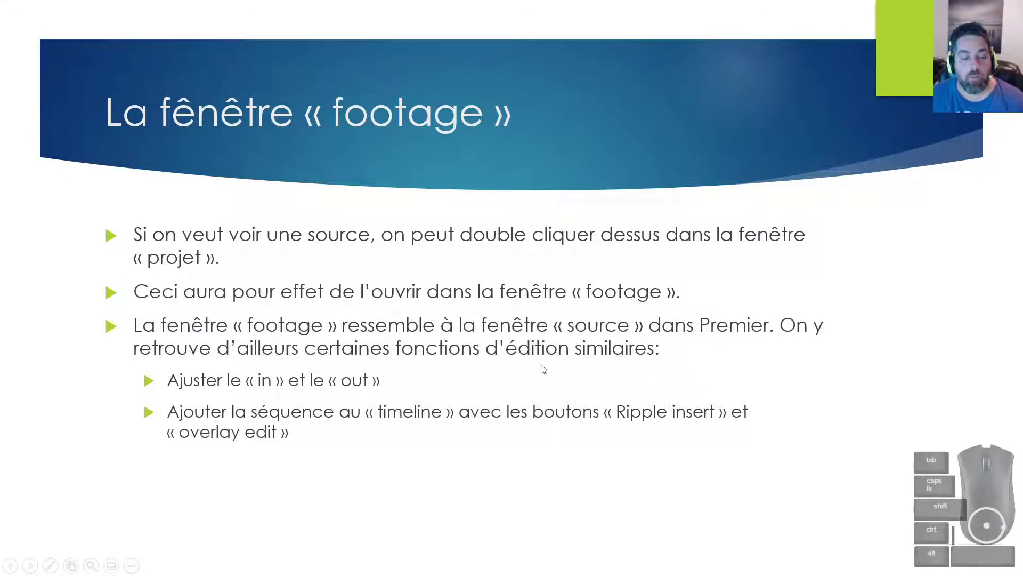
{"action": "key", "text": "alt+Tab"}
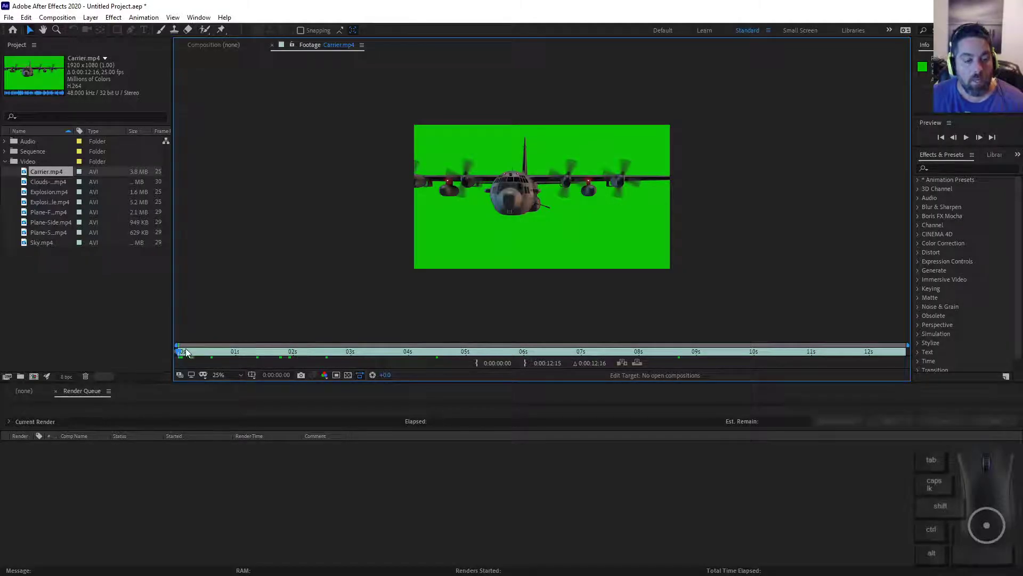
{"action": "left_click_drag", "start_coordinate": [180, 351], "coordinate": [728, 354]}
{"action": "left_click", "coordinate": [475, 363]}
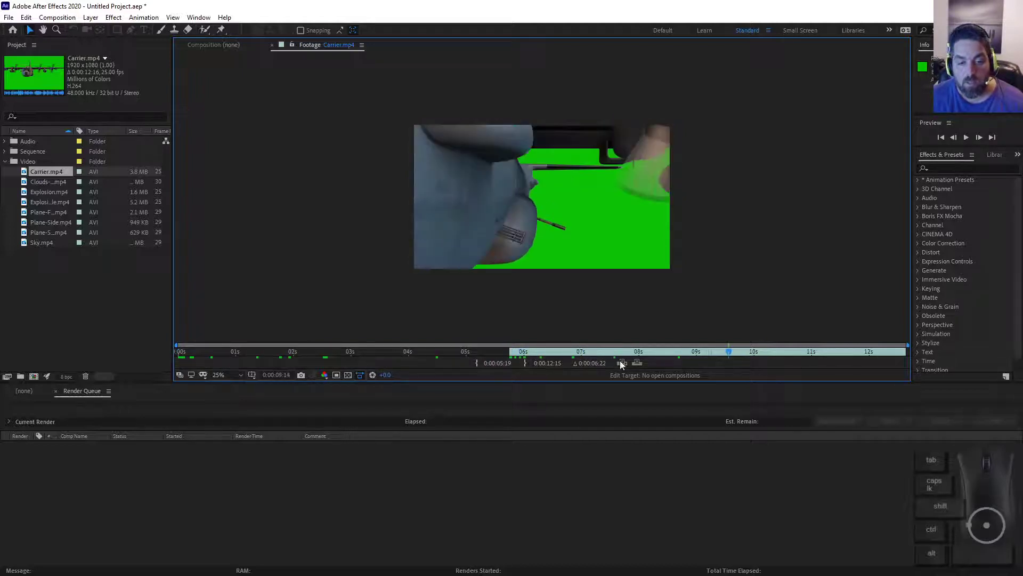
Set Carrier.mp4's out point at 0:00:09:14, advance the slideshow to the slide on creating a composition, and return to After Effects.
{"action": "left_click", "coordinate": [523, 365]}
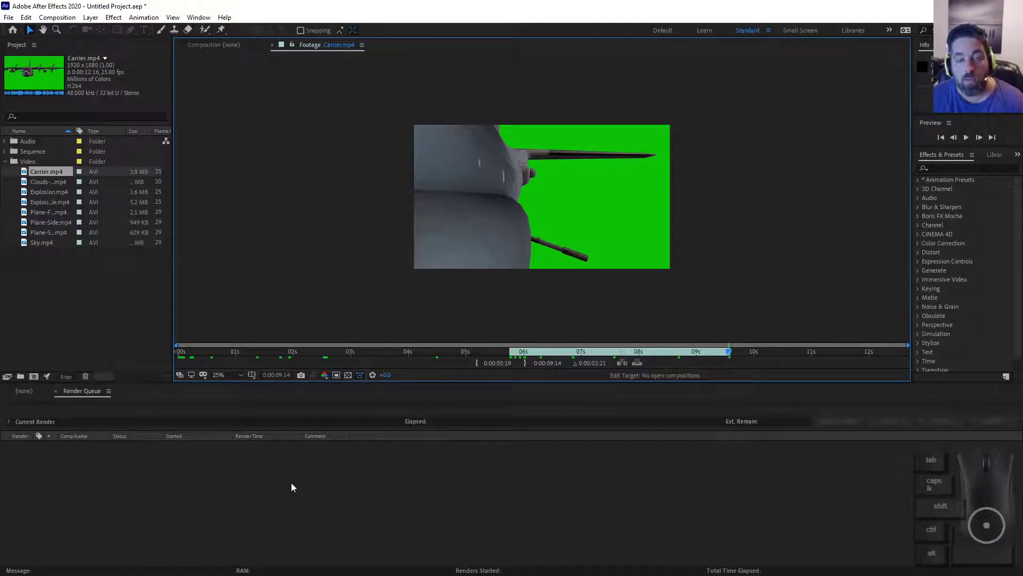
{"action": "key", "text": "alt+Tab"}
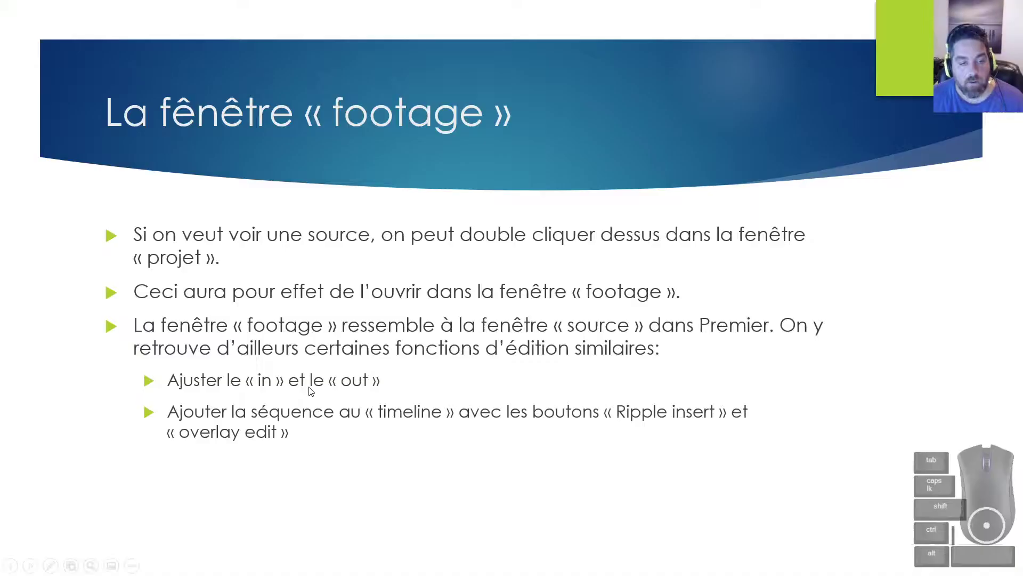
{"action": "left_click", "coordinate": [245, 418]}
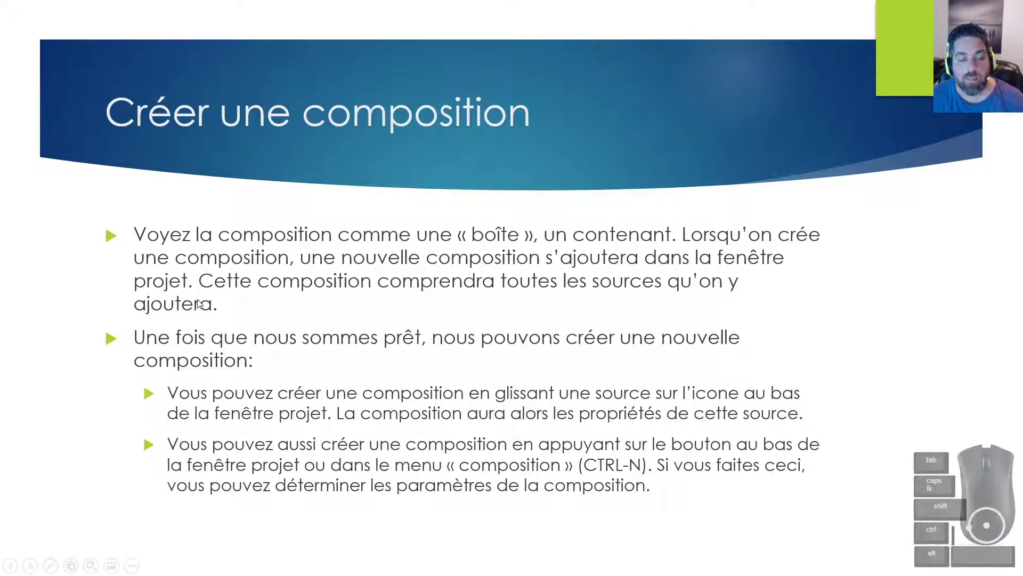
{"action": "key", "text": "alt+Tab"}
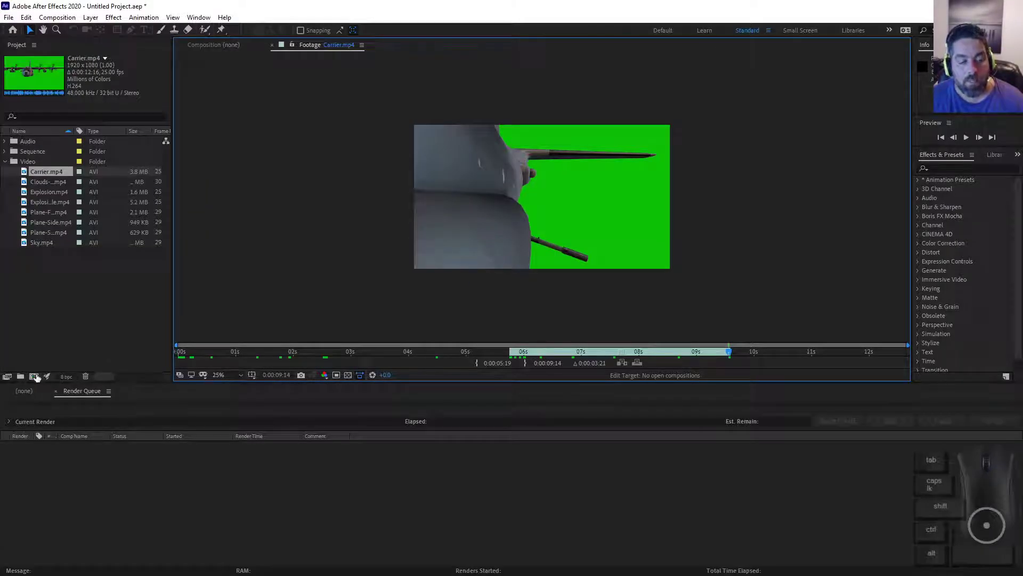
Create a new composition named Avions with the HDTV 1080 29.97 preset.
{"action": "left_click", "coordinate": [34, 376]}
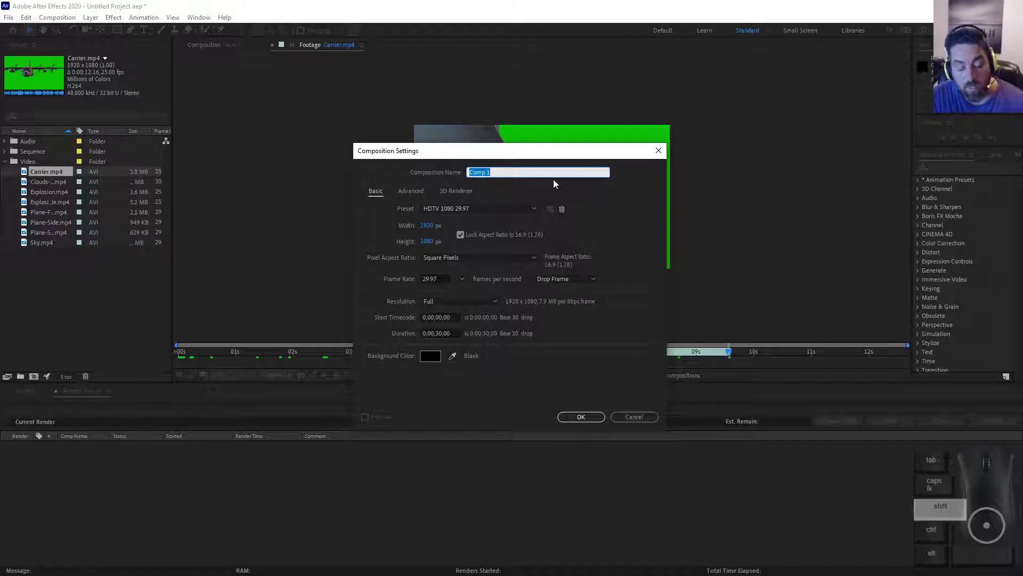
{"action": "type", "text": "C"}
{"action": "key", "text": "BackSpace"}
{"action": "type", "text": "M"}
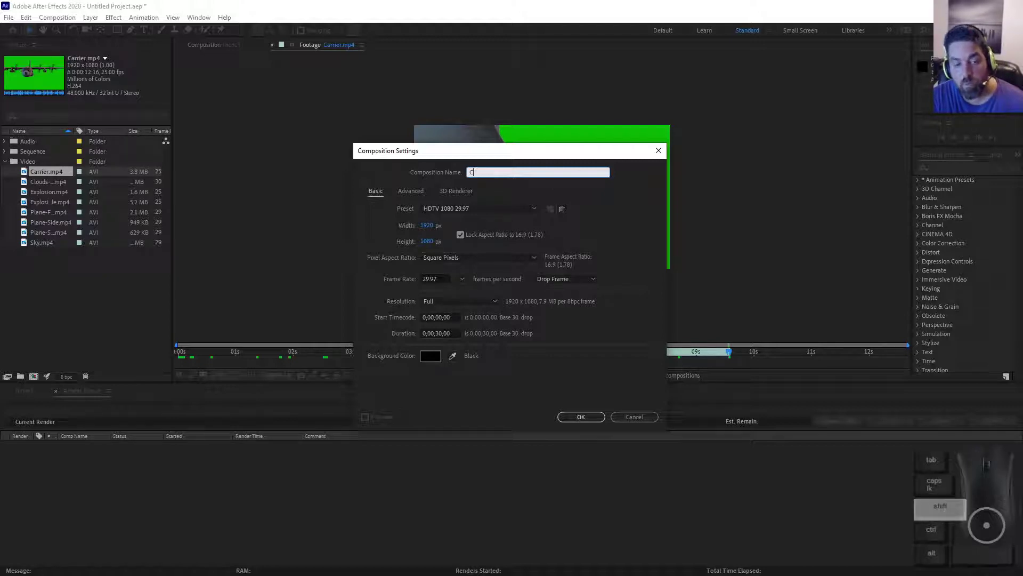
{"action": "type", "text": "Omp"}
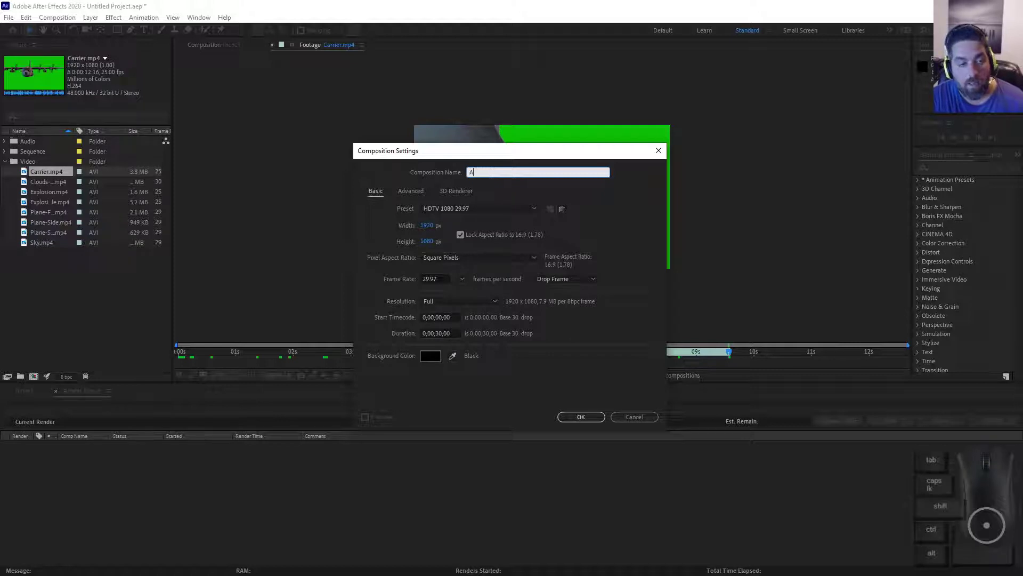
{"action": "left_click", "coordinate": [452, 207]}
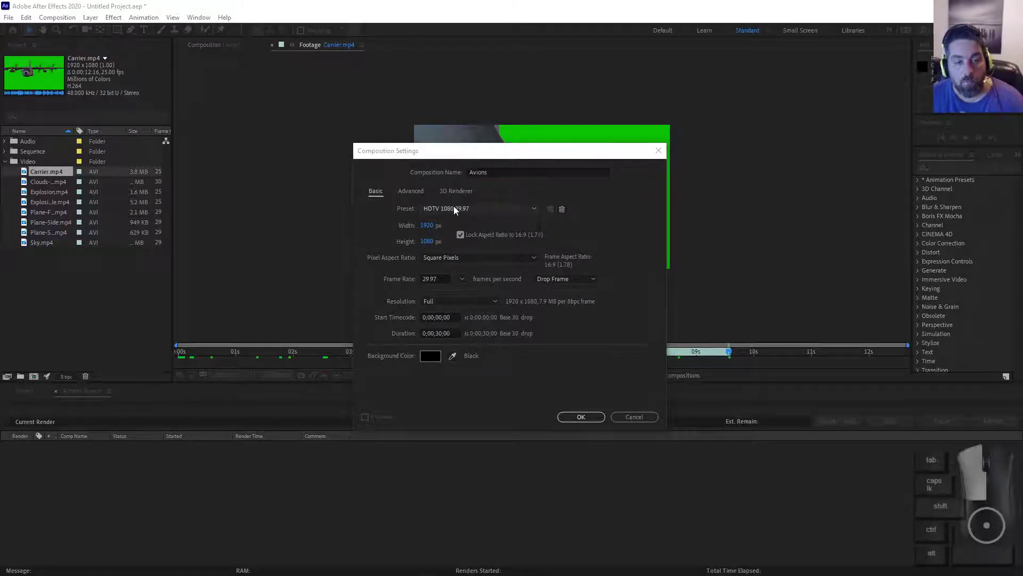
{"action": "left_click", "coordinate": [592, 235]}
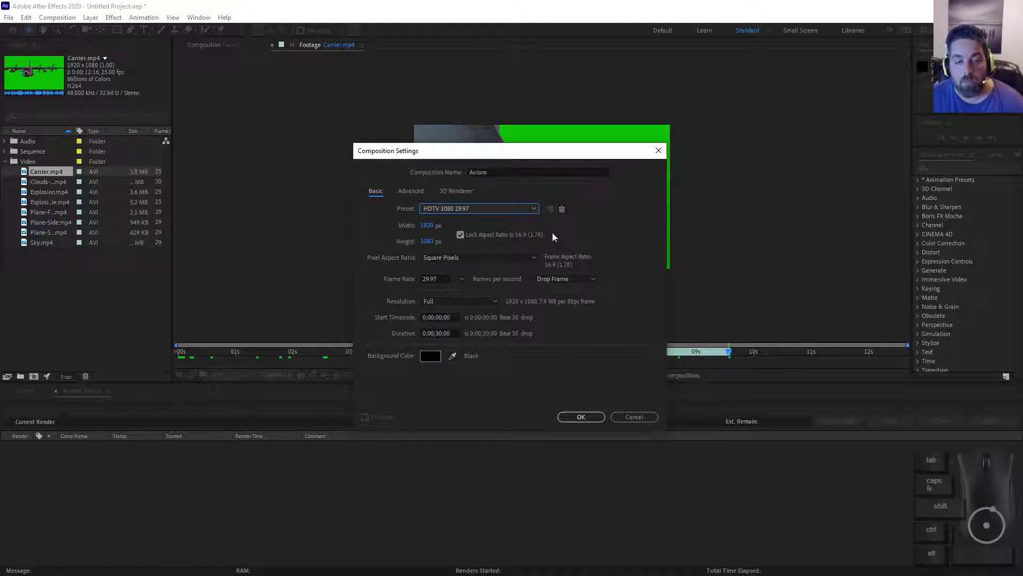
{"action": "left_click", "coordinate": [582, 418]}
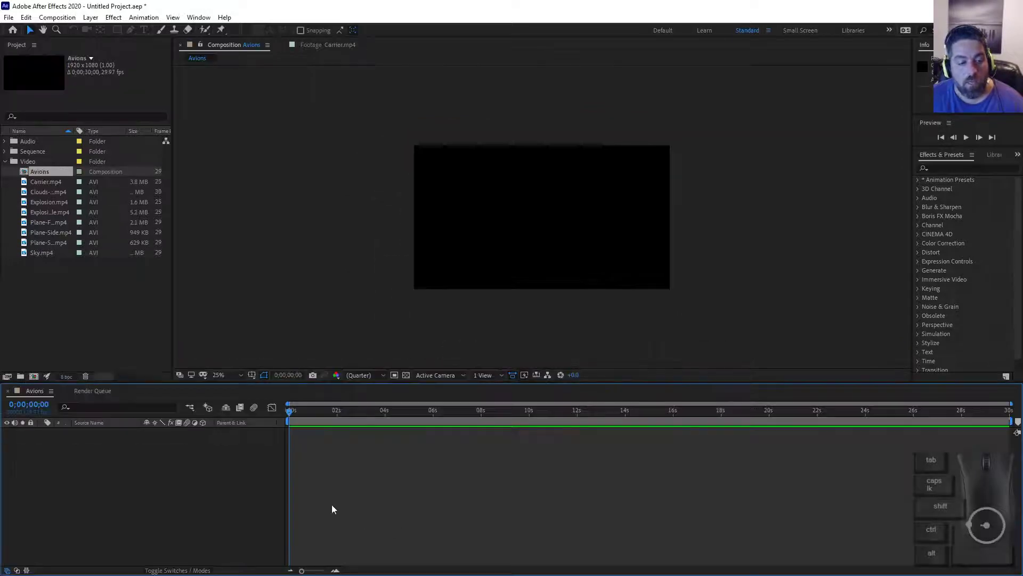
Move the Avions composition out of the Video folder and into a new project folder named Compositions.
{"action": "left_click_drag", "start_coordinate": [39, 173], "coordinate": [36, 317]}
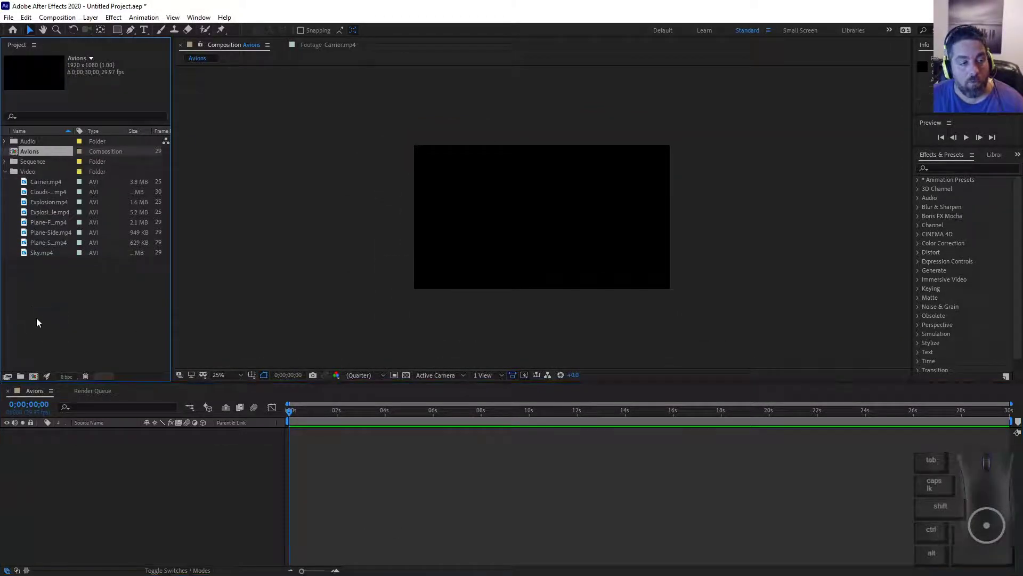
{"action": "left_click", "coordinate": [20, 376]}
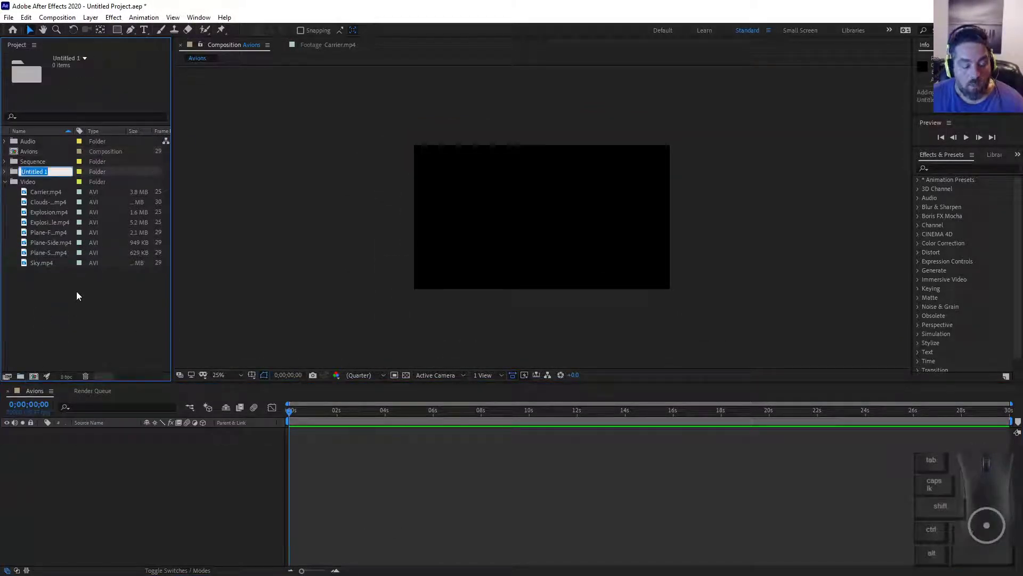
{"action": "type", "text": "Compositions"}
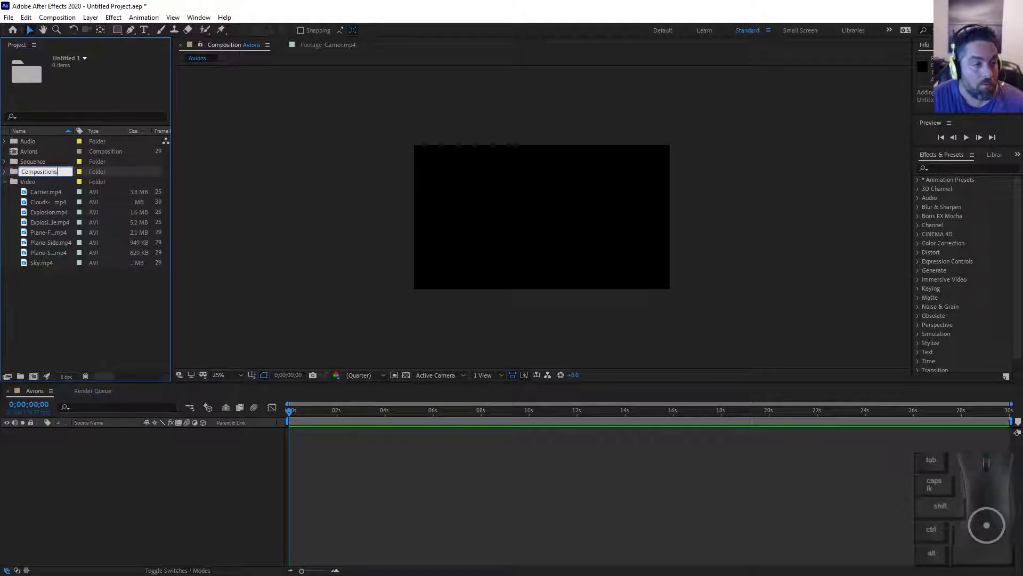
{"action": "key", "text": "Return"}
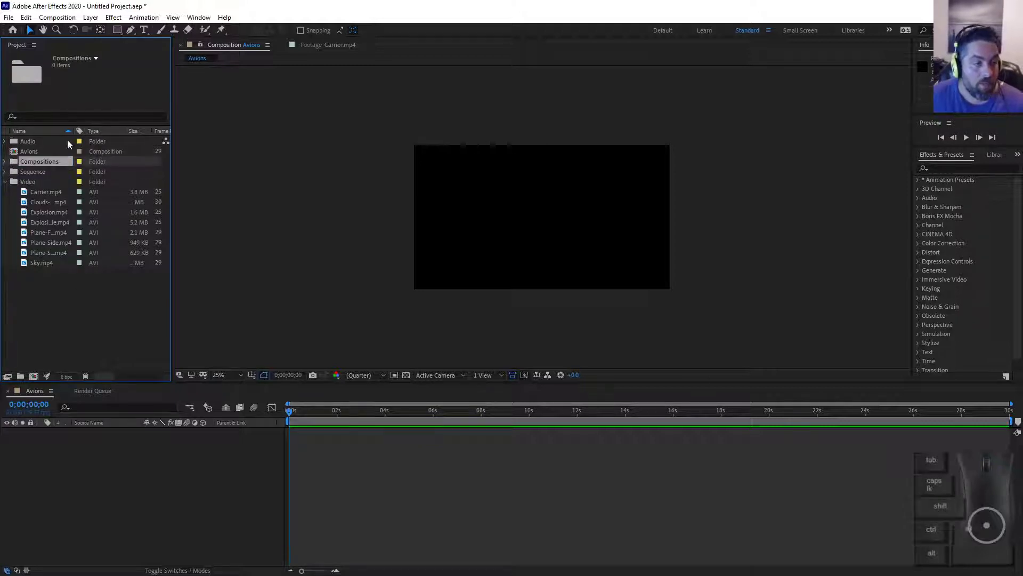
{"action": "left_click_drag", "start_coordinate": [33, 151], "coordinate": [28, 159]}
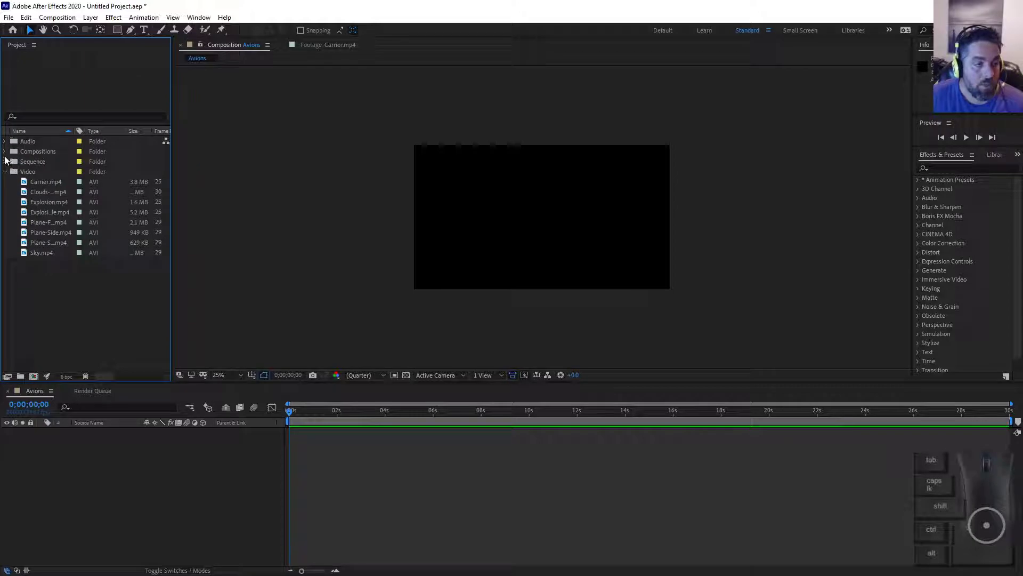
Expand the Compositions folder and select the Avions composition inside it.
{"action": "double_click", "coordinate": [27, 155]}
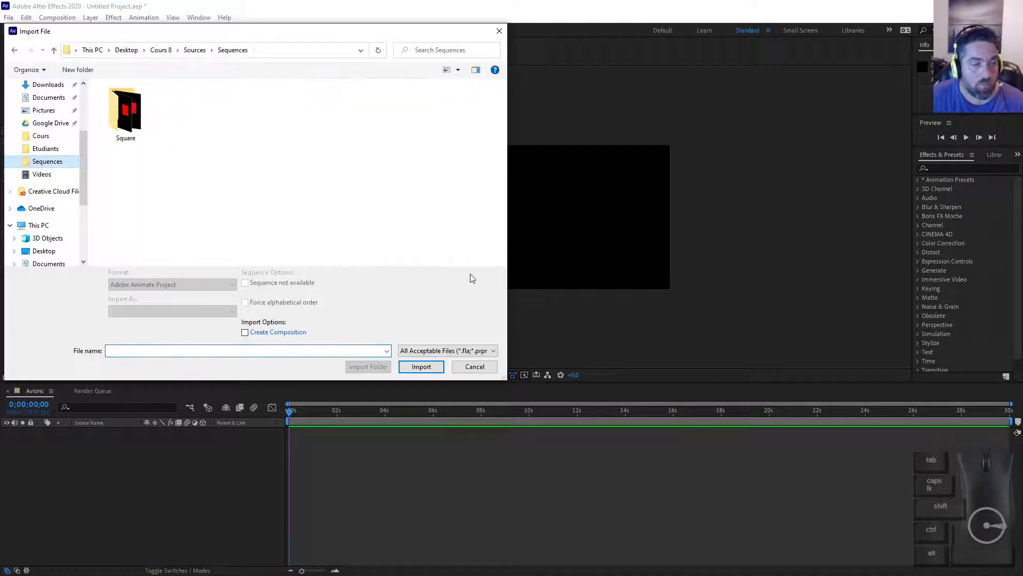
{"action": "left_click", "coordinate": [474, 366]}
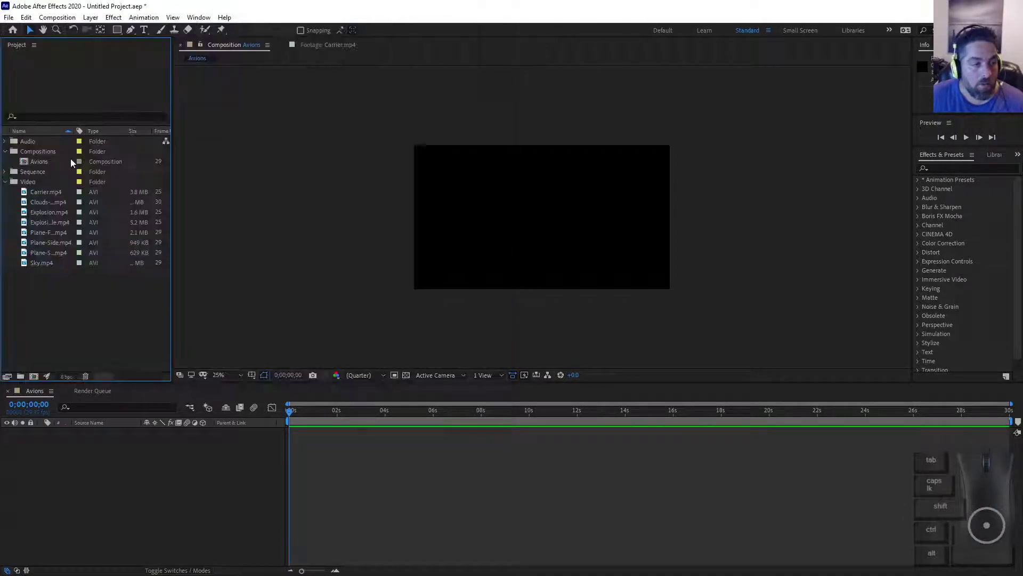
{"action": "left_click", "coordinate": [31, 159]}
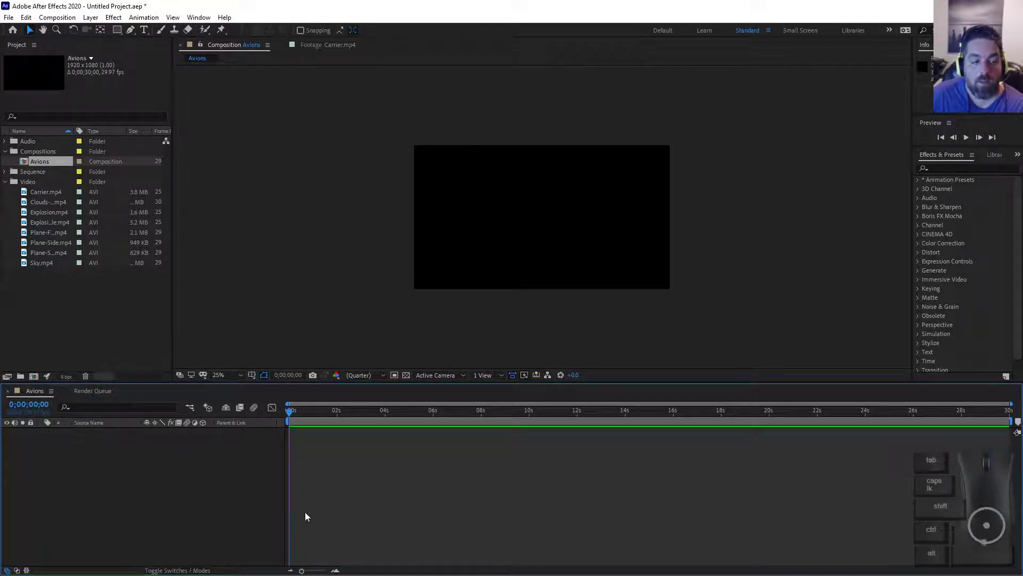
{"action": "left_click_drag", "start_coordinate": [321, 413], "coordinate": [221, 404]}
Ripple insert the trimmed Carrier.mp4 from the Footage viewer into the Avions timeline, and place the playhead at 0;00;00;05.
{"action": "left_click", "coordinate": [327, 46]}
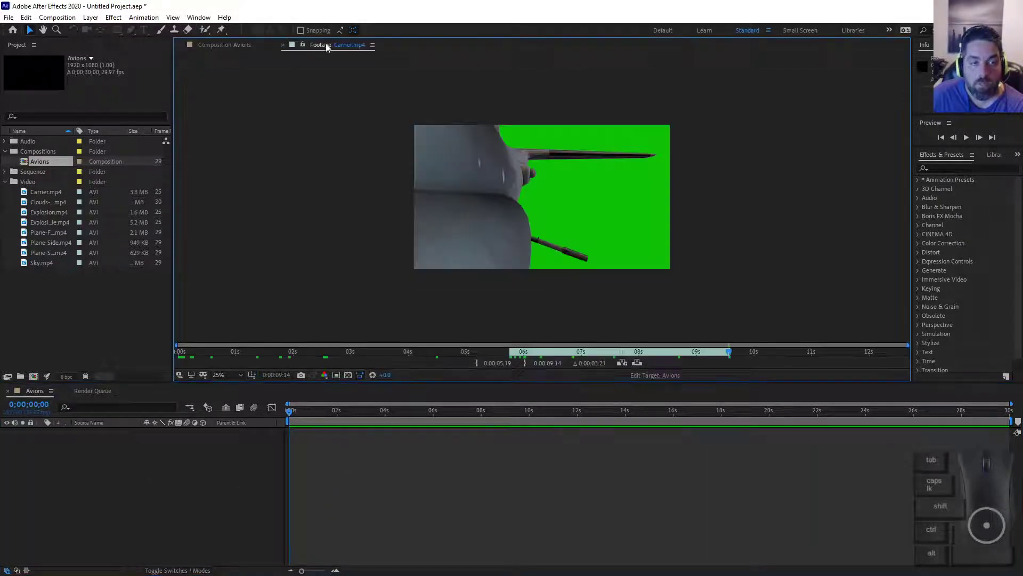
{"action": "left_click_drag", "start_coordinate": [510, 352], "coordinate": [657, 362]}
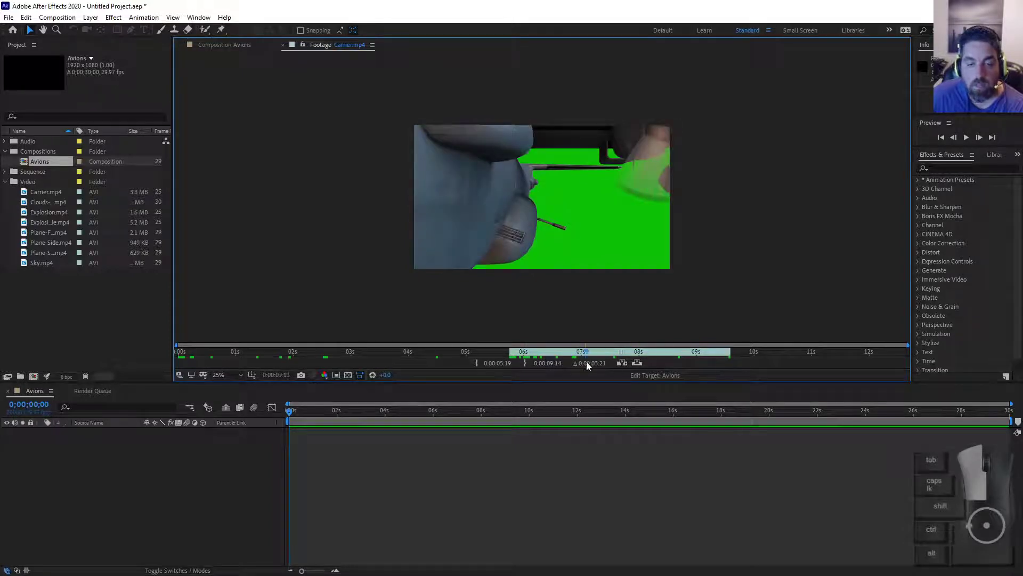
{"action": "left_click", "coordinate": [621, 362]}
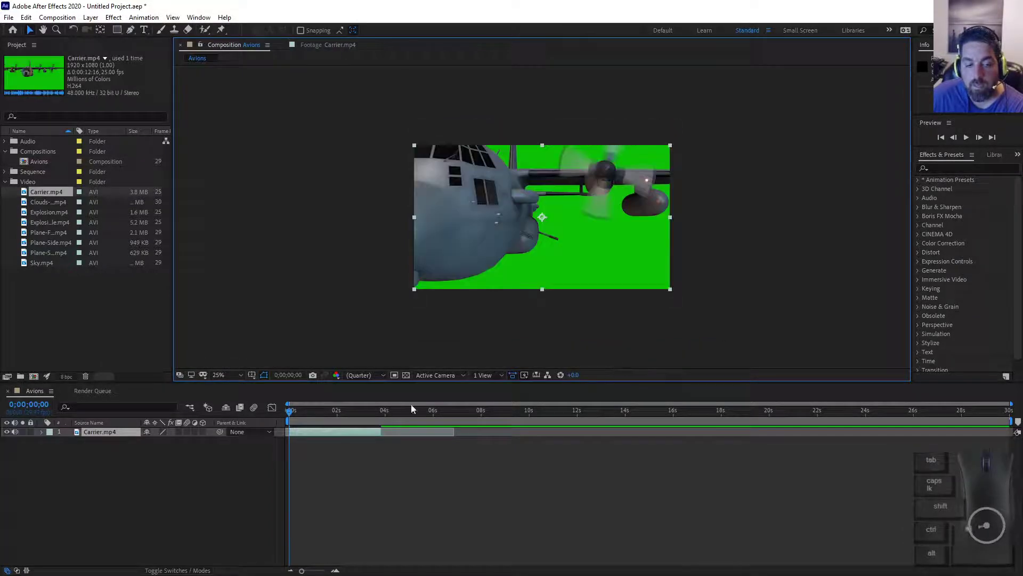
{"action": "mouse_move", "coordinate": [297, 413]}
{"action": "left_mouse_down"}
{"action": "mouse_move", "coordinate": [414, 420]}
{"action": "mouse_move", "coordinate": [291, 418]}
{"action": "mouse_move", "coordinate": [210, 221]}
{"action": "mouse_move", "coordinate": [350, 378]}
{"action": "mouse_move", "coordinate": [347, 413]}
{"action": "mouse_move", "coordinate": [294, 419]}
{"action": "left_mouse_up"}
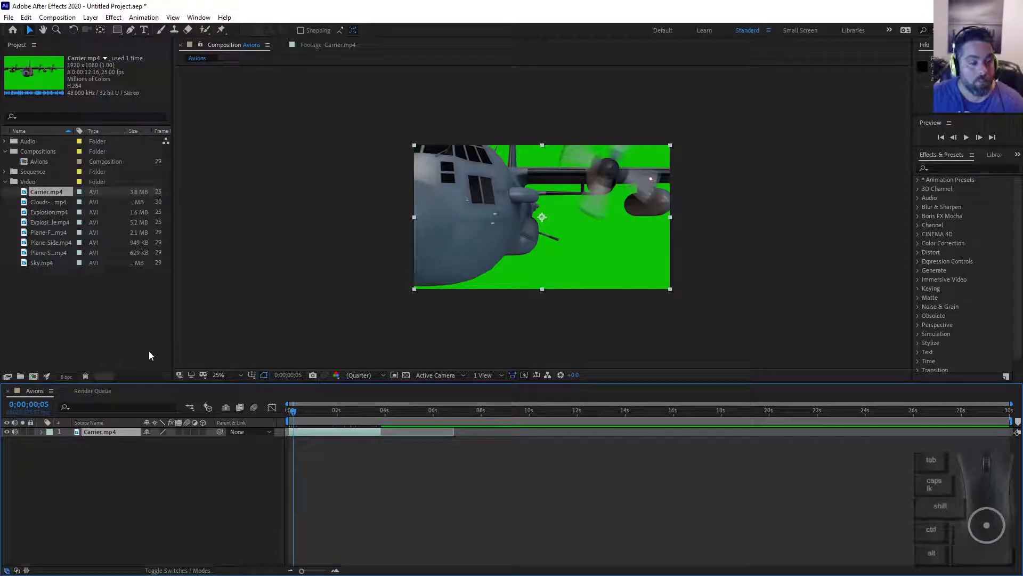
Add Clouds-Side.mp4 as a layer above Carrier.mp4 and start it near the end of the Carrier clip, at about 4 seconds.
{"action": "left_click", "coordinate": [135, 476]}
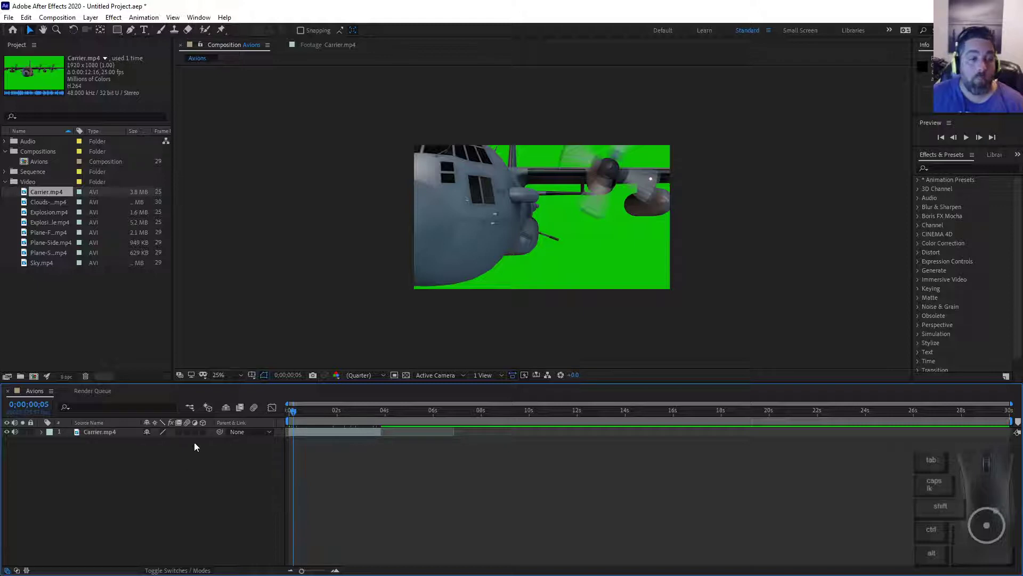
{"action": "left_click", "coordinate": [120, 434]}
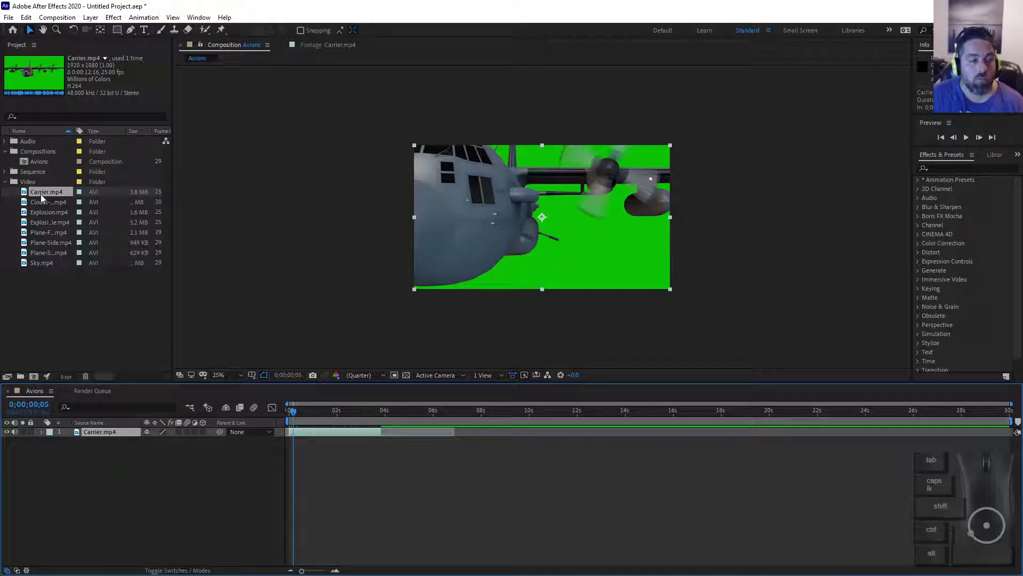
{"action": "left_click_drag", "start_coordinate": [47, 200], "coordinate": [106, 432]}
{"action": "left_click_drag", "start_coordinate": [351, 436], "coordinate": [458, 445]}
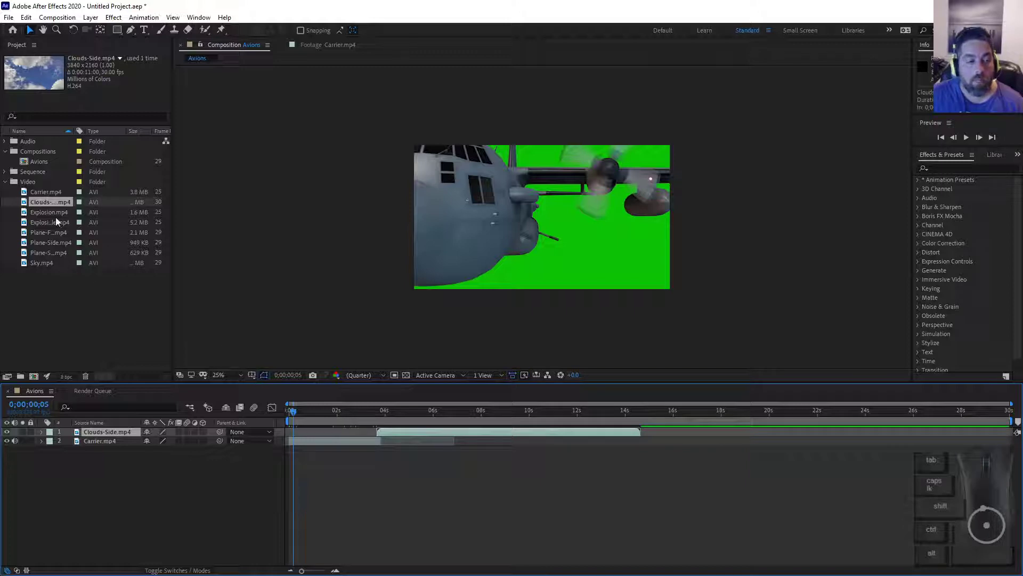
Add Explosion-Simple.mp4 as the bottom layer and shift it to start after Clouds-Side.mp4, at about 15 seconds.
{"action": "left_click_drag", "start_coordinate": [56, 221], "coordinate": [105, 459]}
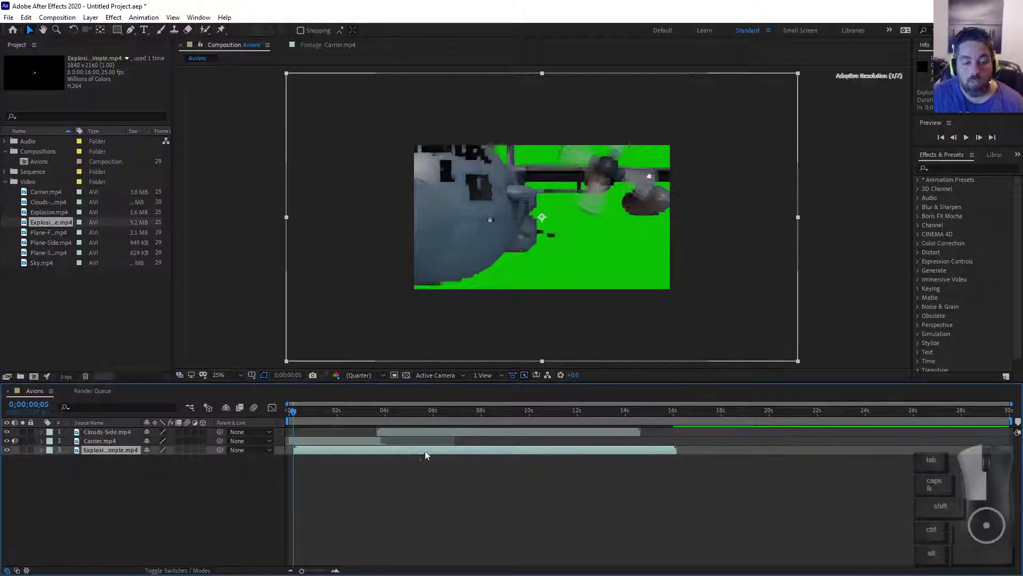
{"action": "left_click_drag", "start_coordinate": [424, 449], "coordinate": [475, 450]}
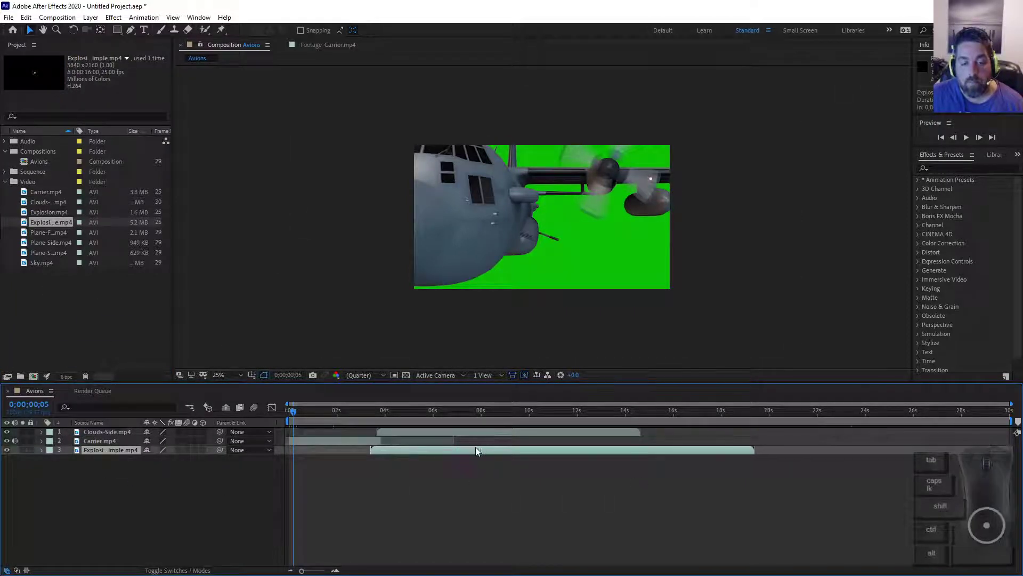
{"action": "left_click_drag", "start_coordinate": [133, 449], "coordinate": [144, 474]}
{"action": "left_click_drag", "start_coordinate": [391, 452], "coordinate": [673, 461]}
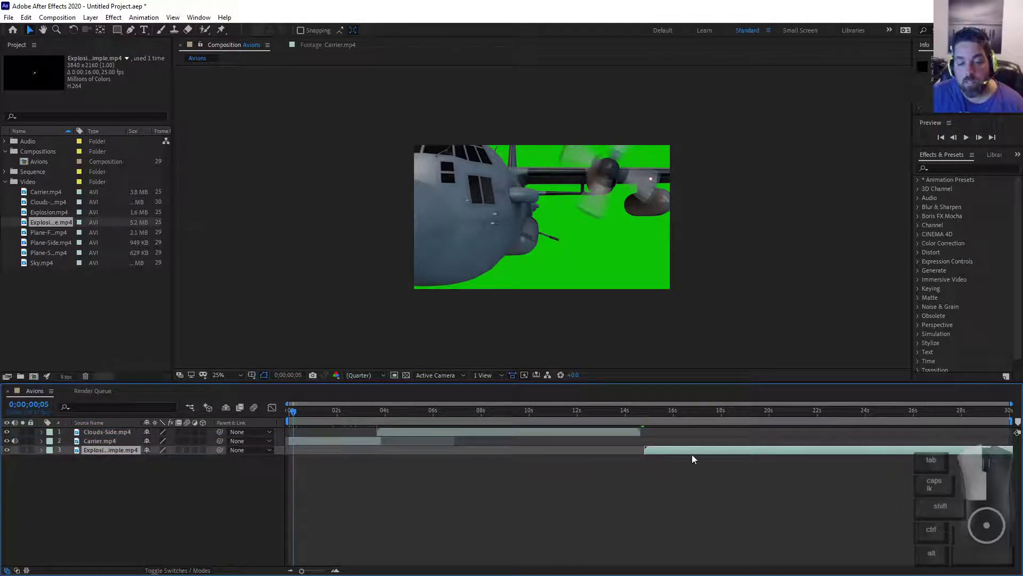
Scrub the Avions timeline through the explosion clip to 0;00;18;12.
{"action": "left_click", "coordinate": [666, 464]}
{"action": "left_click_drag", "start_coordinate": [295, 411], "coordinate": [657, 430]}
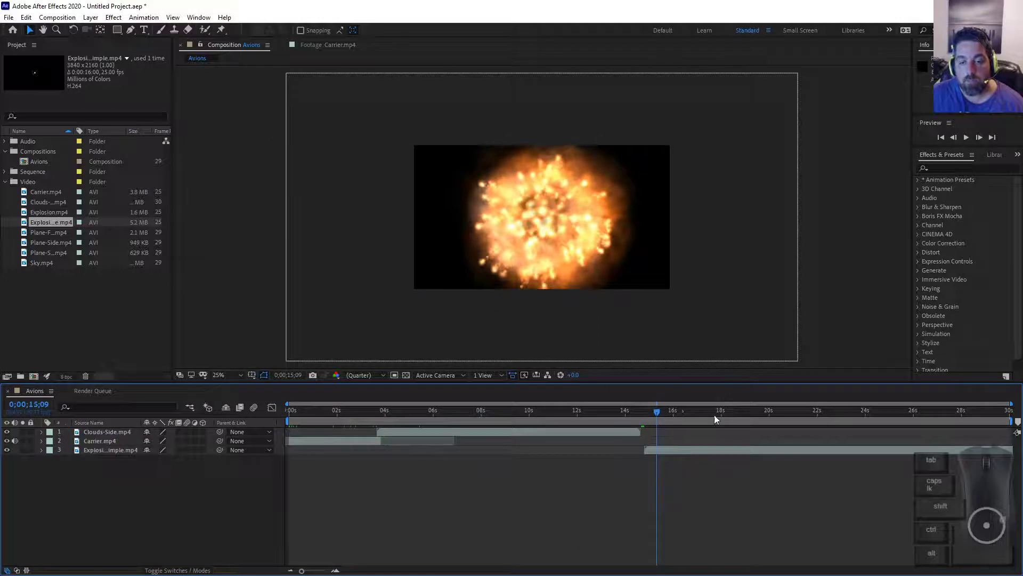
{"action": "left_click", "coordinate": [731, 414]}
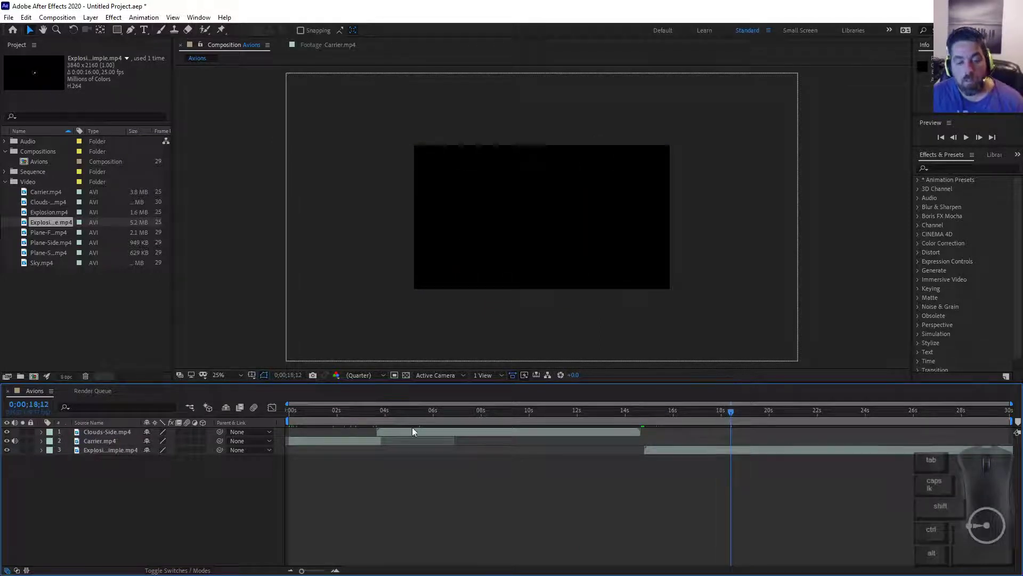
Delete the Carrier.mp4, Clouds-Side.mp4 and Explosion-Simple.mp4 layers from the Avions timeline.
{"action": "left_click", "coordinate": [395, 440]}
{"action": "key", "text": "Delete"}
{"action": "left_click", "coordinate": [411, 430]}
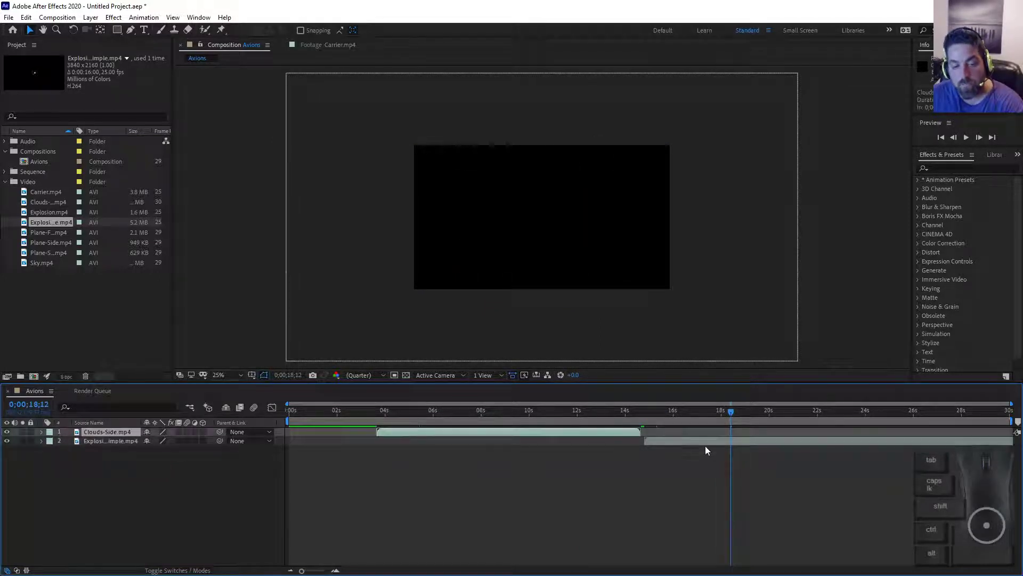
{"action": "key", "text": "Delete"}
{"action": "left_click", "coordinate": [651, 431]}
{"action": "key", "text": "Delete"}
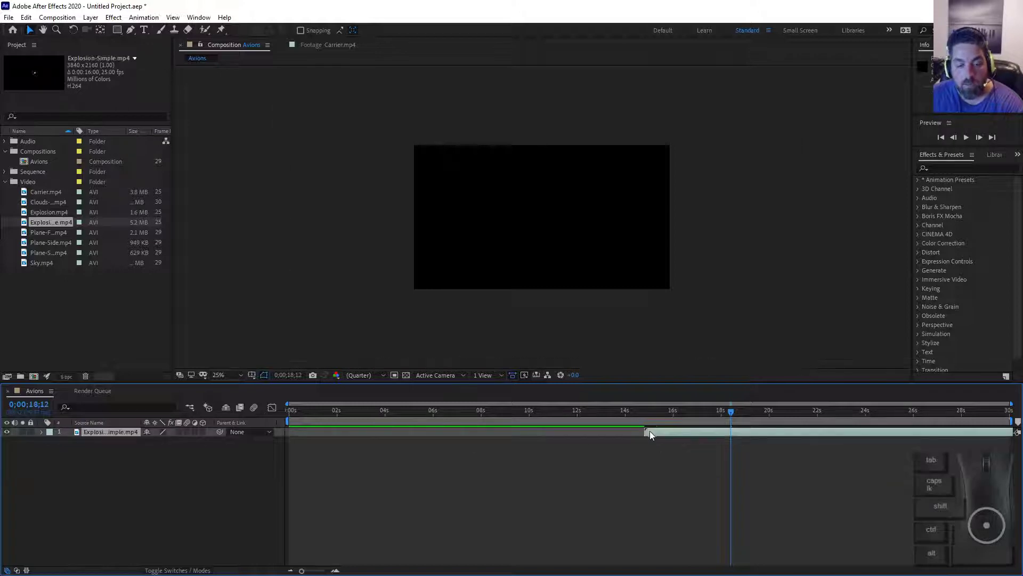
Add Plane-Side.mp4 above Plane-Front.mp4 in the Avions timeline, and start Plane-Side.mp4 where Plane-Front.mp4 ends.
{"action": "left_click_drag", "start_coordinate": [52, 243], "coordinate": [114, 451]}
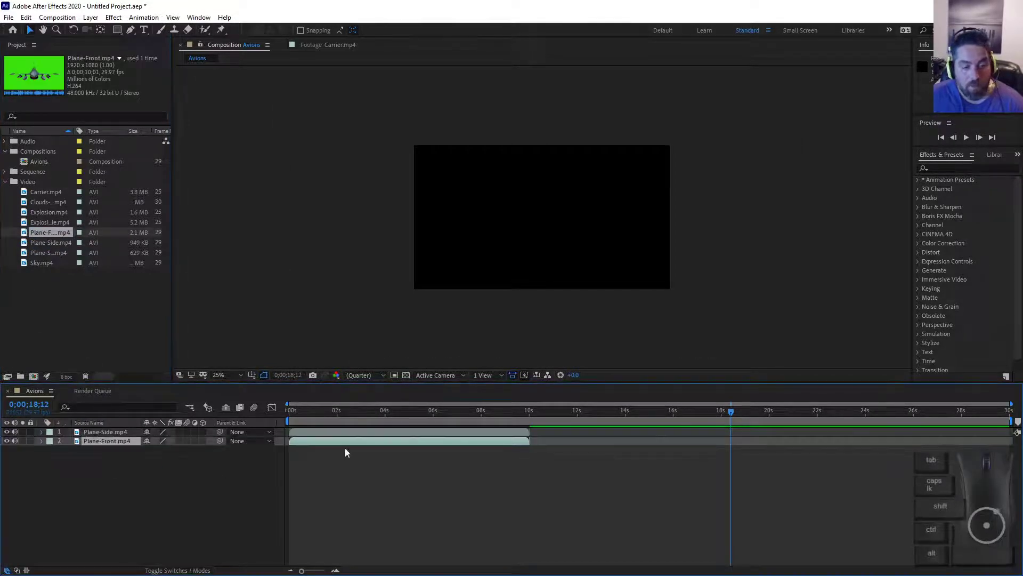
{"action": "left_click_drag", "start_coordinate": [384, 433], "coordinate": [609, 436]}
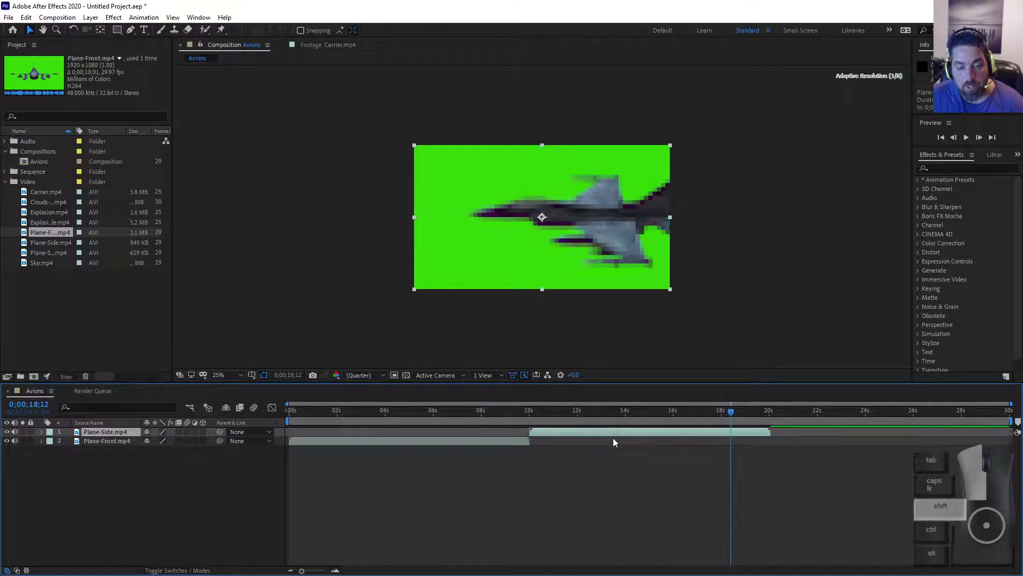
Swap the clip order in time: start Plane-Side.mp4 at 0 seconds and Plane-Front.mp4 right after it, at about 10 seconds.
{"action": "left_click", "coordinate": [517, 413]}
{"action": "left_click_drag", "start_coordinate": [516, 430], "coordinate": [341, 441]}
{"action": "left_click_drag", "start_coordinate": [413, 441], "coordinate": [592, 448]}
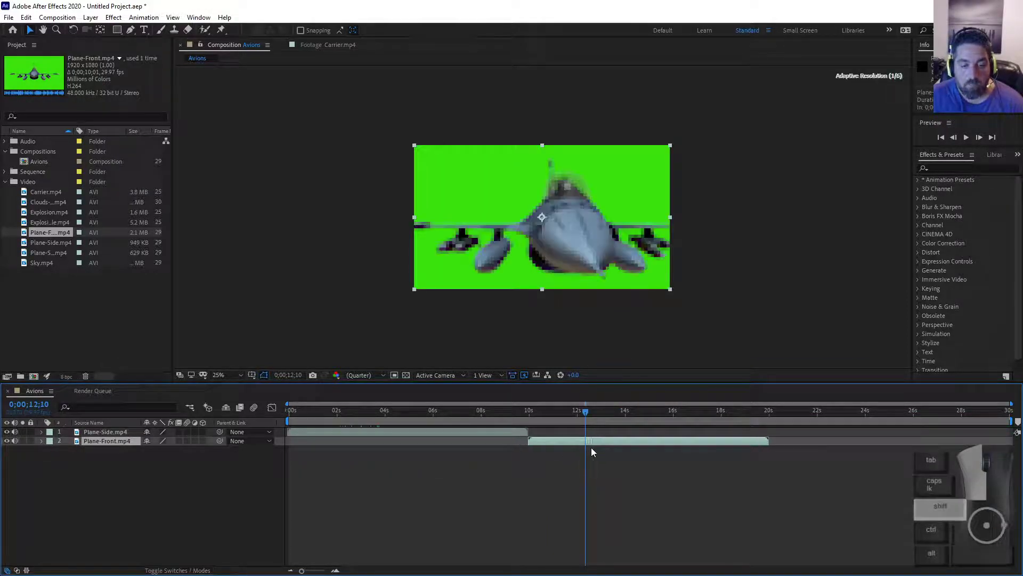
Move Plane-Front.mp4 earlier in the Avions timeline to start at about 8 seconds, overlapping the end of Plane-Side.mp4.
{"action": "left_click_drag", "start_coordinate": [570, 413], "coordinate": [369, 435]}
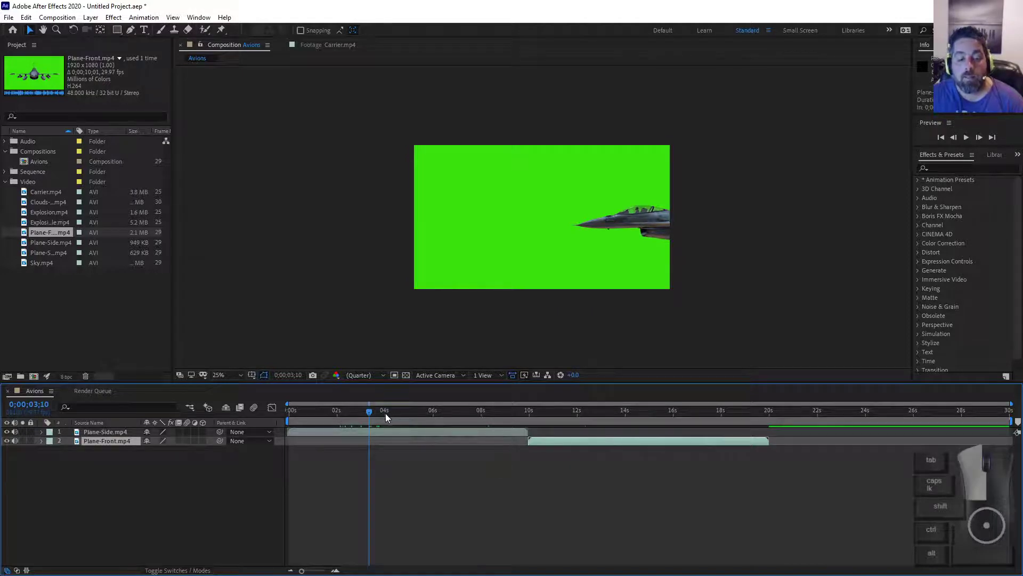
{"action": "left_click_drag", "start_coordinate": [385, 414], "coordinate": [510, 447]}
{"action": "left_click", "coordinate": [101, 431]}
{"action": "left_click", "coordinate": [498, 417]}
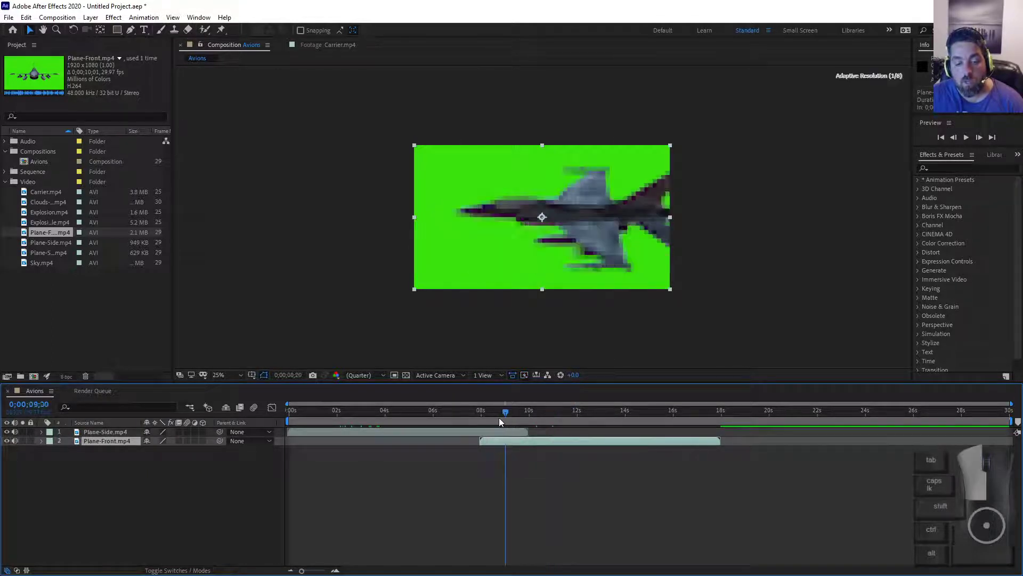
Examine the overlap of Plane-Side.mp4 and Plane-Front.mp4 by selecting each layer and scrubbing the Avions timeline to 0;00;12;27.
{"action": "left_click", "coordinate": [497, 431]}
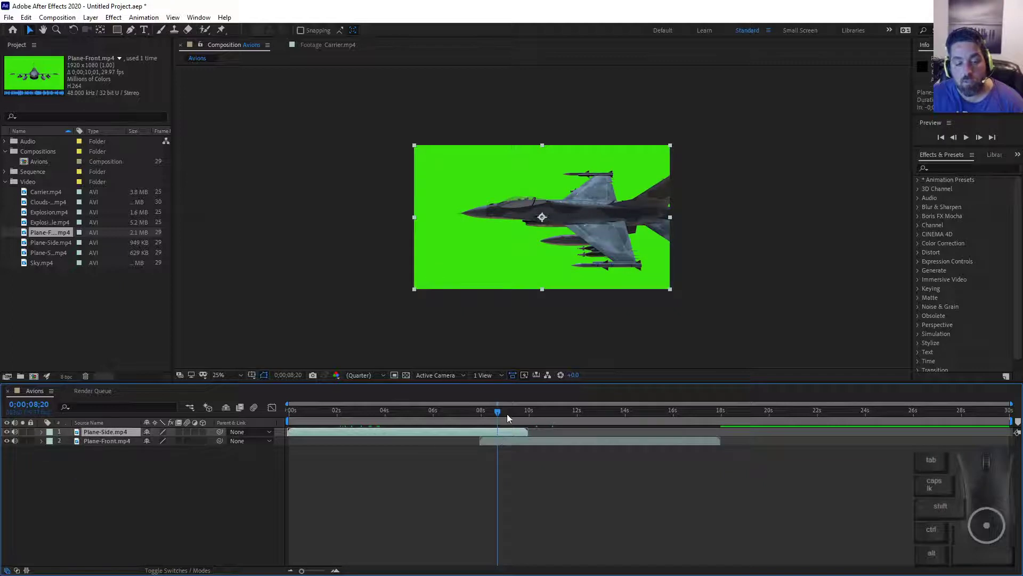
{"action": "left_click", "coordinate": [502, 441]}
{"action": "left_click_drag", "start_coordinate": [501, 418], "coordinate": [417, 431]}
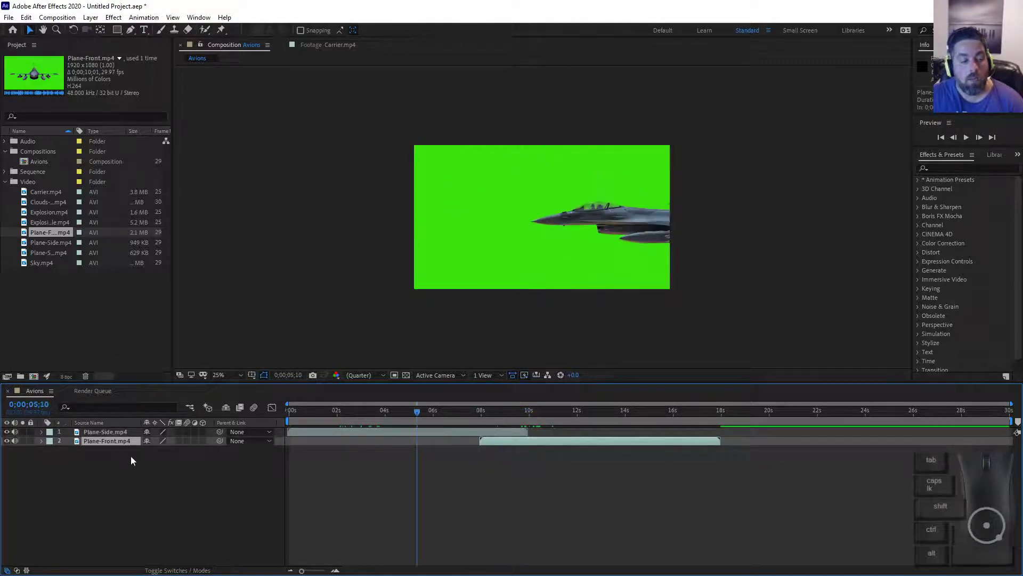
{"action": "left_click", "coordinate": [97, 434]}
{"action": "left_click", "coordinate": [104, 443]}
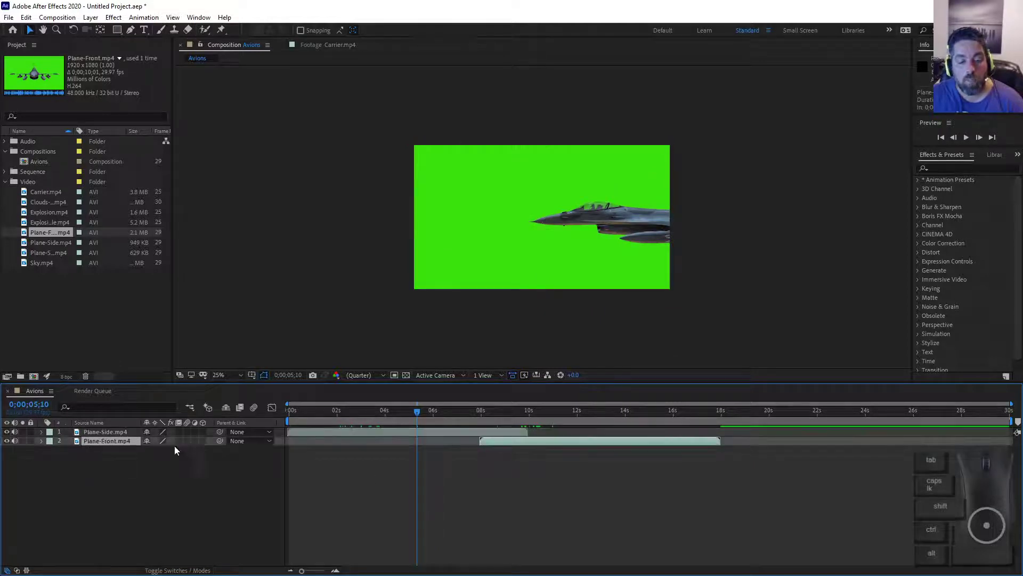
{"action": "left_click_drag", "start_coordinate": [432, 412], "coordinate": [594, 491]}
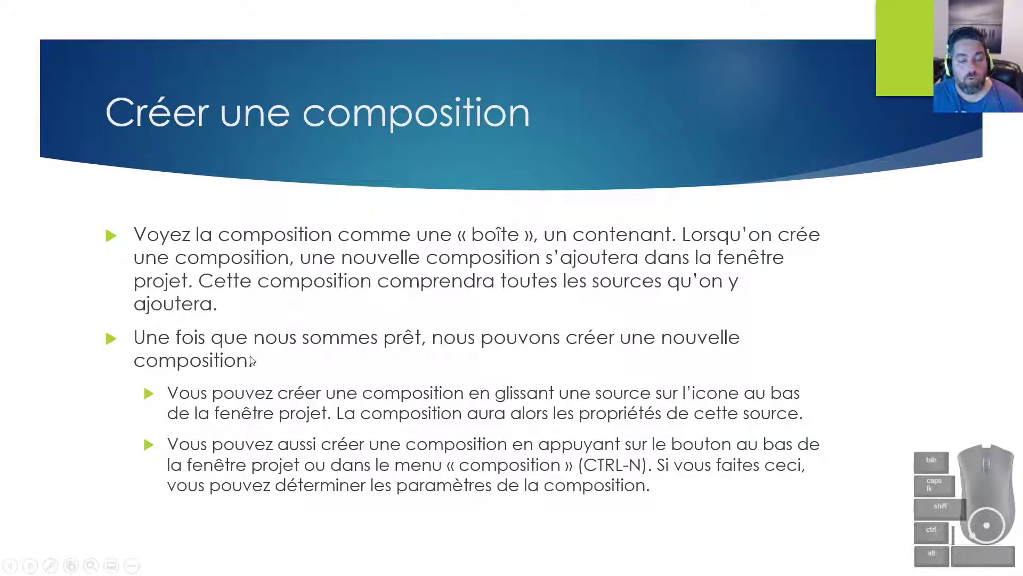
Create a composition directly from the Plane-Side.mp4 source and file it in the Compositions folder.
{"action": "key", "text": "alt+Tab"}
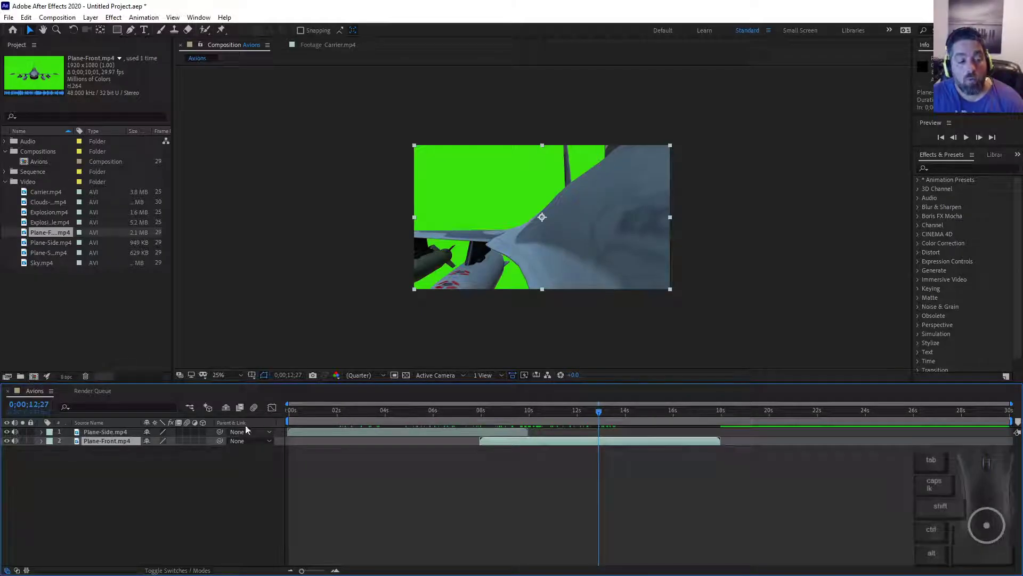
{"action": "left_click", "coordinate": [44, 242]}
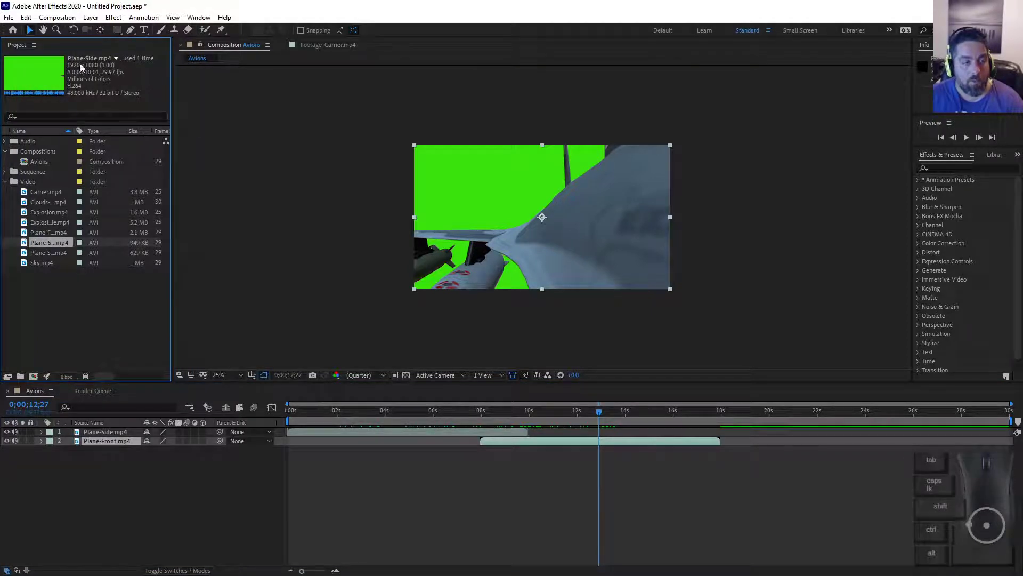
{"action": "left_click_drag", "start_coordinate": [45, 247], "coordinate": [34, 377]}
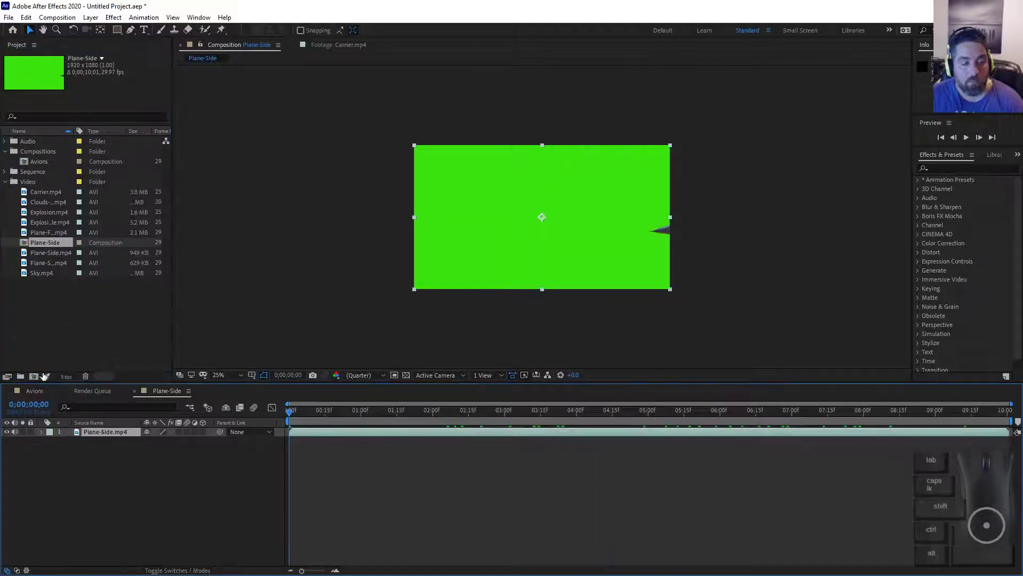
{"action": "left_click_drag", "start_coordinate": [311, 411], "coordinate": [584, 445]}
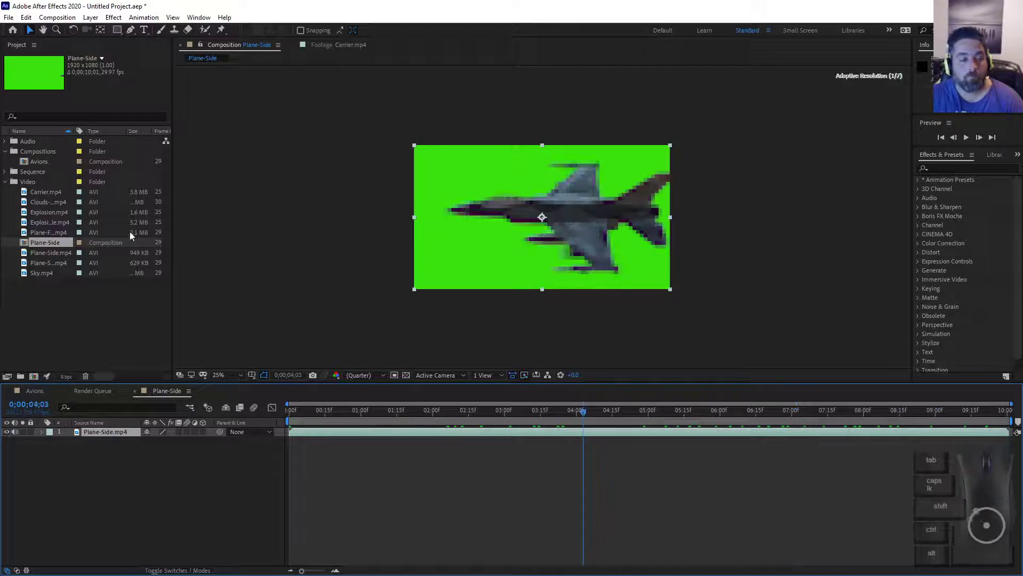
{"action": "left_click_drag", "start_coordinate": [44, 243], "coordinate": [43, 152]}
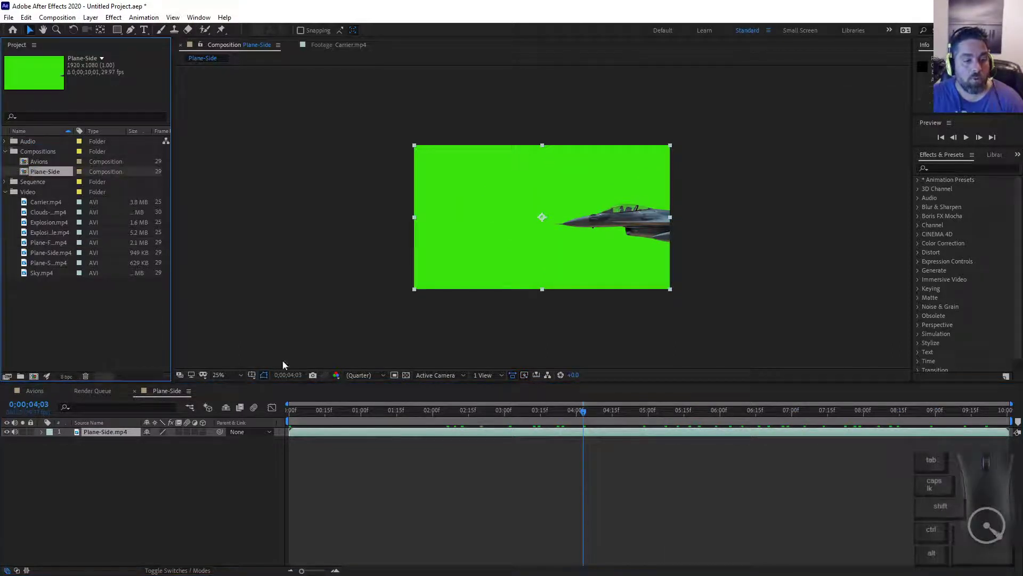
Reorder the timeline area so the Render Queue comes before the Avions and Plane-Side timelines.
{"action": "left_click", "coordinate": [98, 390]}
{"action": "left_click", "coordinate": [33, 391]}
{"action": "left_click", "coordinate": [75, 391]}
{"action": "left_click_drag", "start_coordinate": [74, 392], "coordinate": [46, 393]}
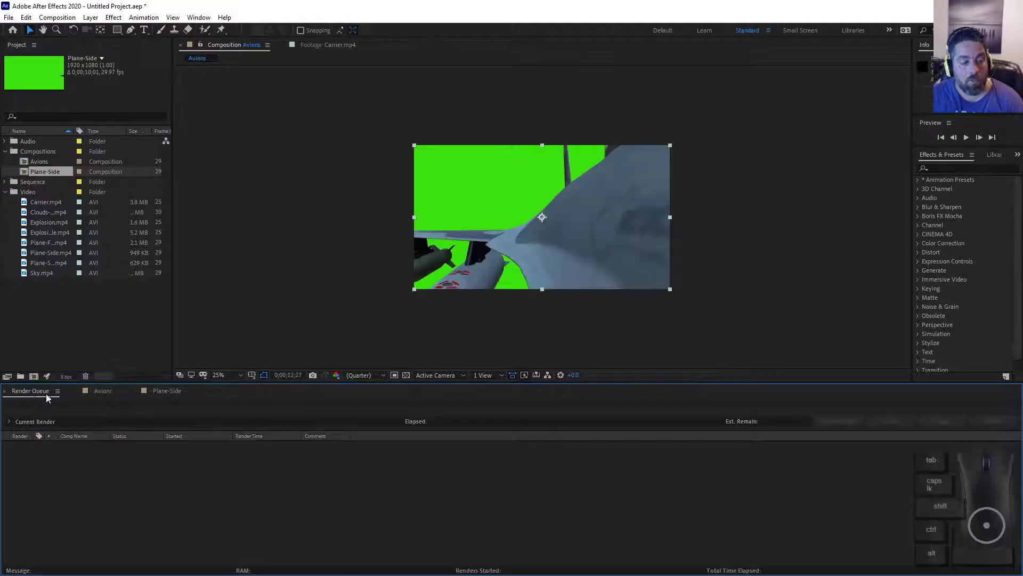
Compare the Avions and Plane-Side timelines by switching between them, and scrub Plane-Side to 0;00;04;29.
{"action": "left_click", "coordinate": [101, 396]}
{"action": "left_click", "coordinate": [164, 394]}
{"action": "left_click", "coordinate": [105, 393]}
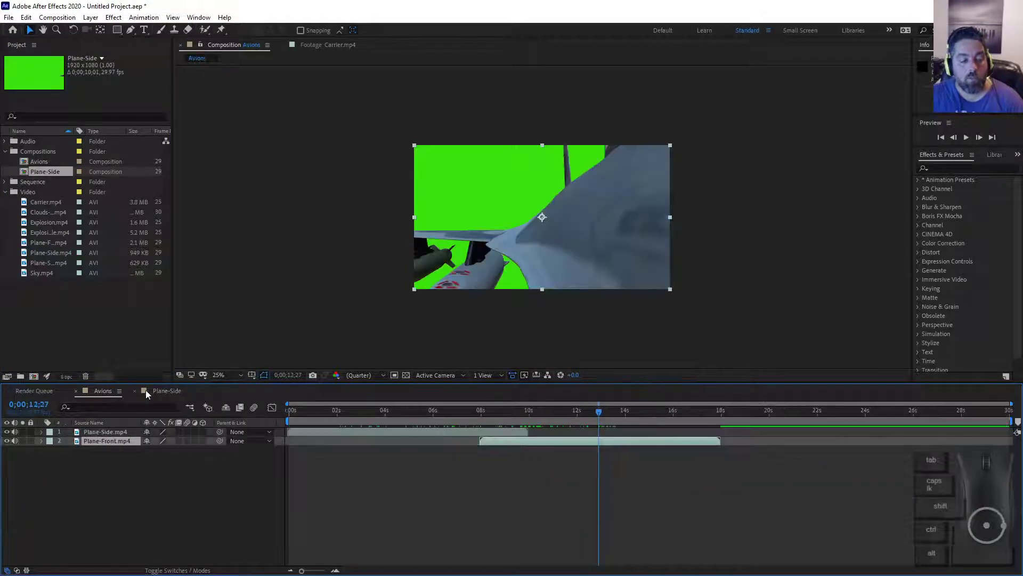
{"action": "left_click", "coordinate": [161, 391]}
{"action": "left_click", "coordinate": [95, 389]}
{"action": "left_click", "coordinate": [158, 387]}
{"action": "left_click", "coordinate": [55, 164]}
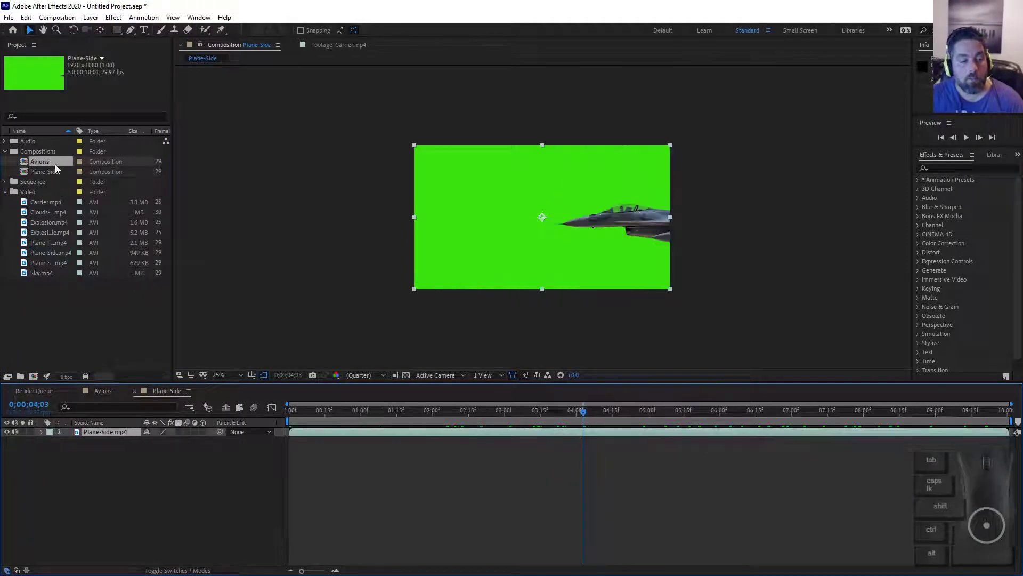
{"action": "left_click", "coordinate": [99, 391]}
{"action": "left_click", "coordinate": [168, 396]}
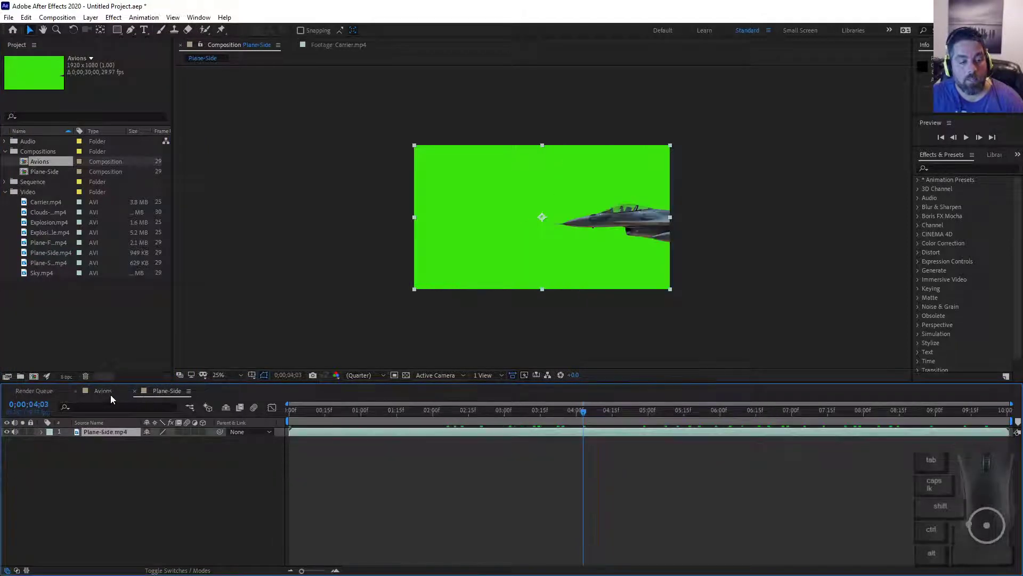
{"action": "left_click", "coordinate": [107, 393]}
{"action": "left_click", "coordinate": [160, 393]}
{"action": "left_click_drag", "start_coordinate": [340, 413], "coordinate": [648, 428]}
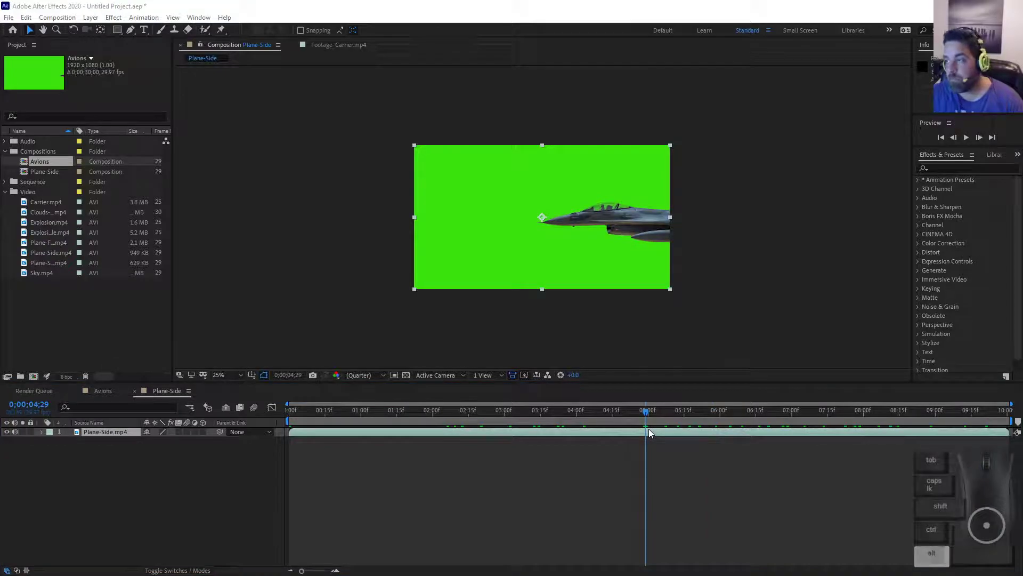
Review the presentation slides on creating a composition and the Timeline window, checking where After Effects offers the New Composition command.
{"action": "key", "text": "alt+Tab"}
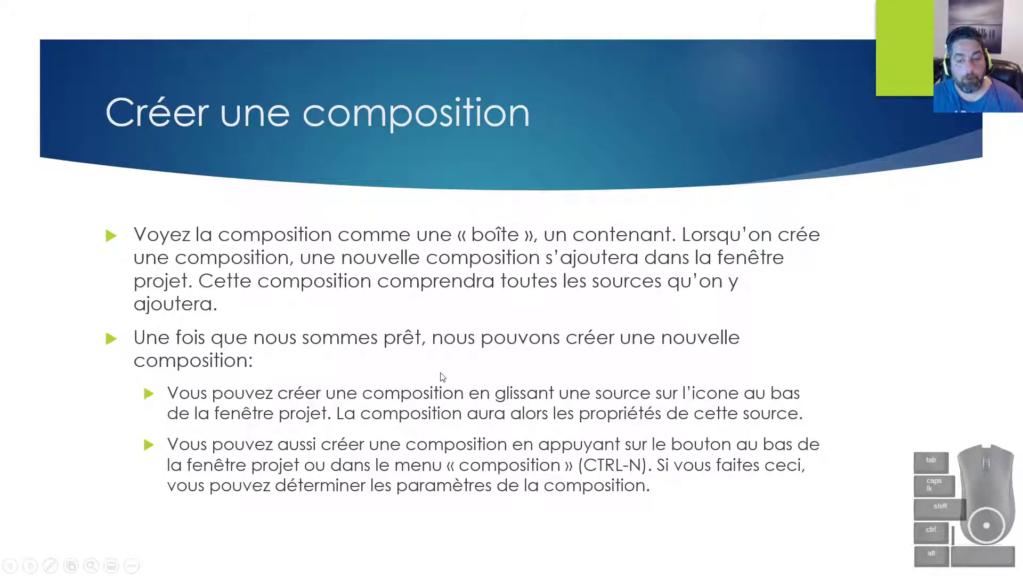
{"action": "key", "text": "alt+Tab"}
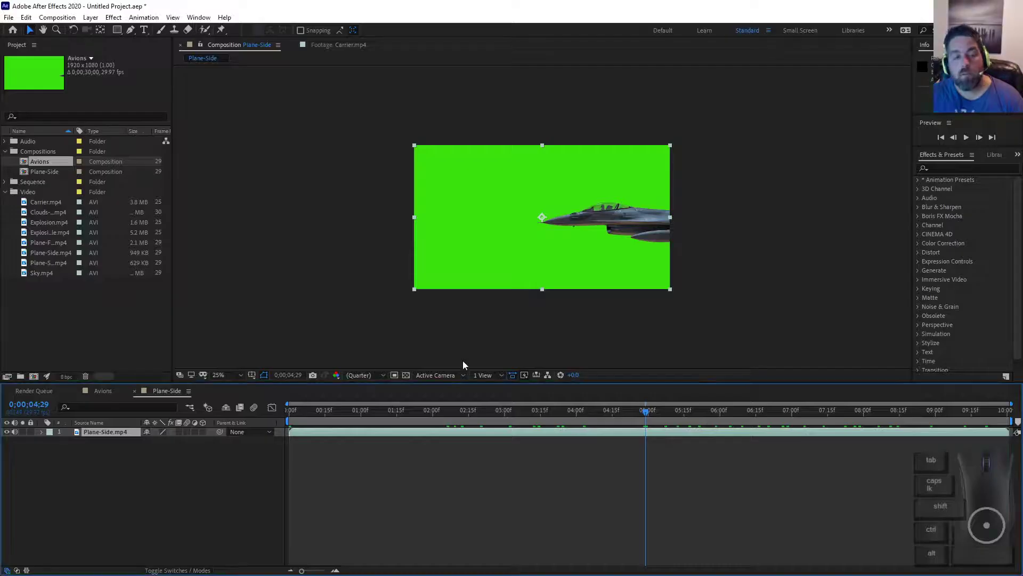
{"action": "left_click", "coordinate": [53, 18]}
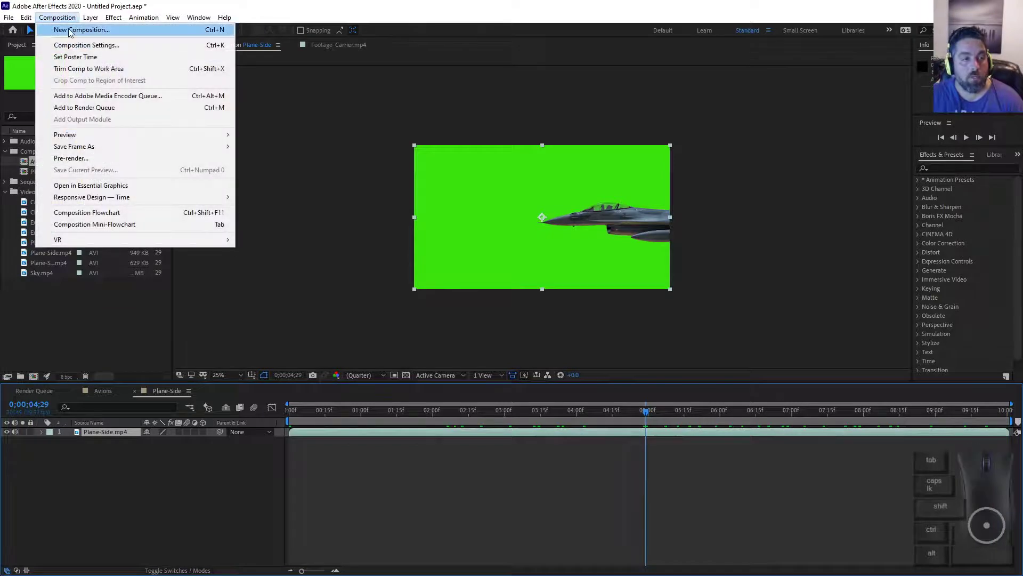
{"action": "left_click", "coordinate": [518, 11]}
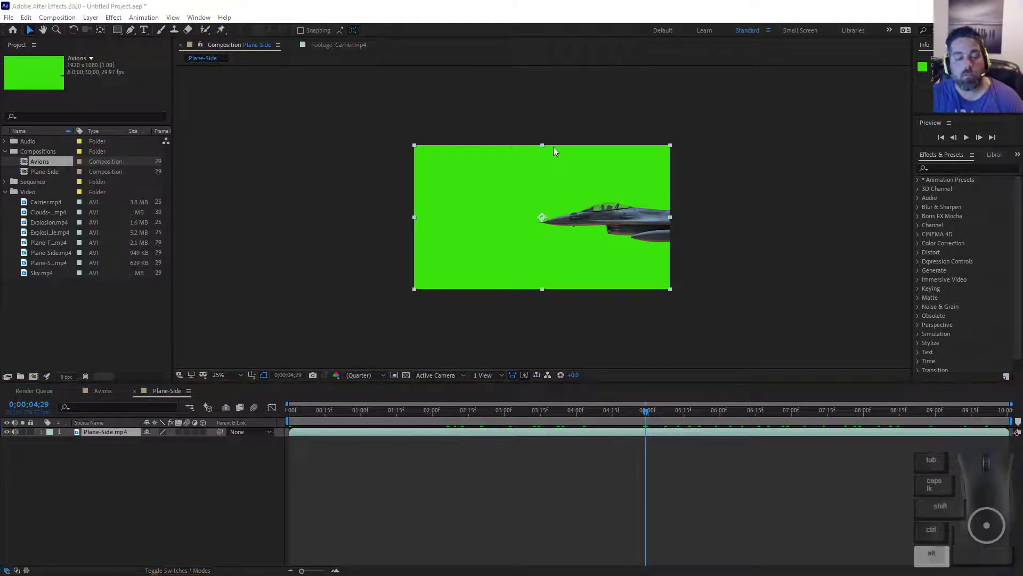
{"action": "key", "text": "alt+Tab"}
{"action": "left_click", "coordinate": [345, 378]}
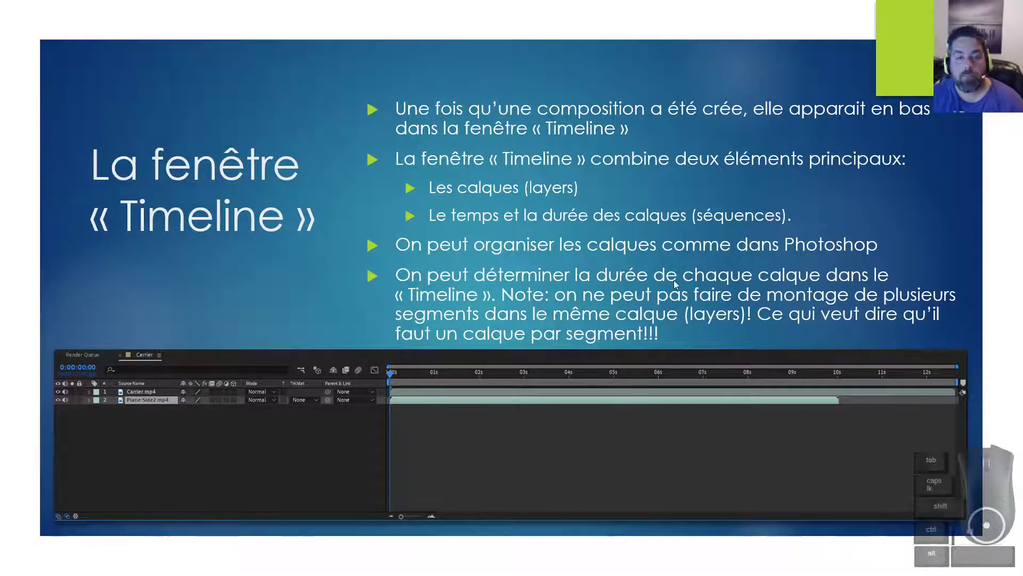
{"action": "key", "text": "alt+Tab"}
{"action": "key", "text": "alt+Tab"}
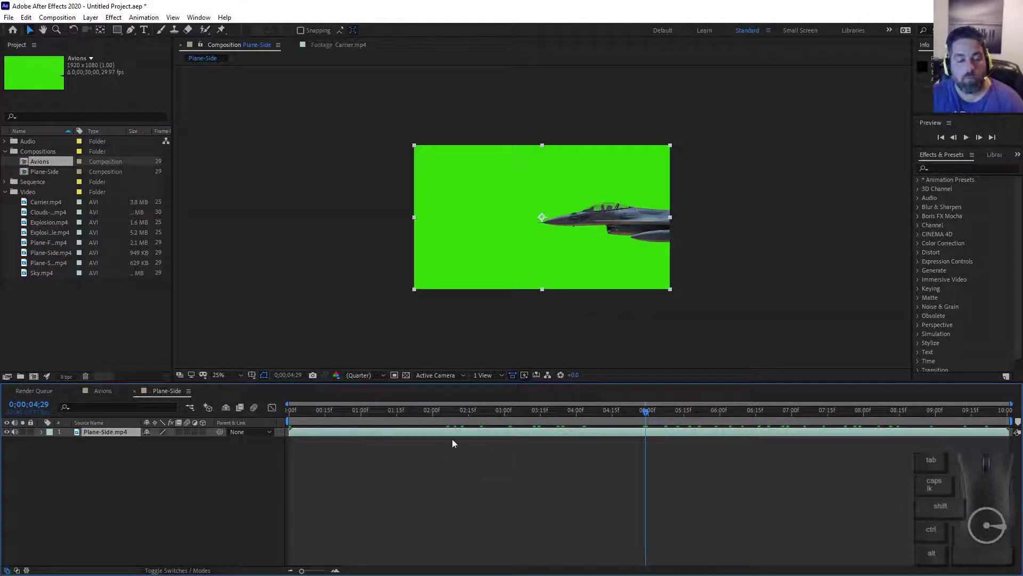
Scrub the Plane-Side timeline from its beginning to 0;00;04;19.
{"action": "key", "text": "space"}
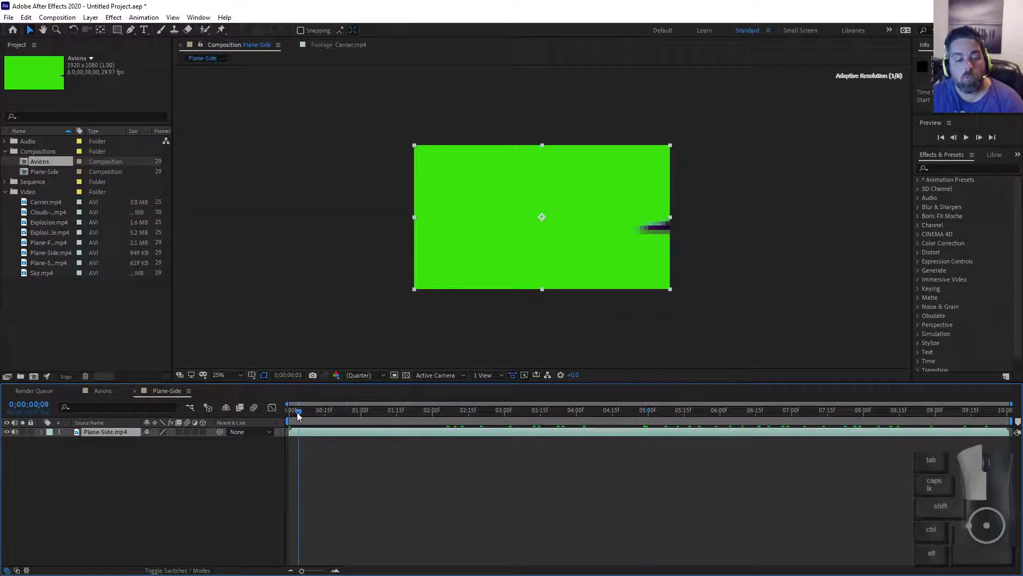
{"action": "left_click_drag", "start_coordinate": [560, 429], "coordinate": [344, 412]}
{"action": "mouse_move", "coordinate": [631, 429]}
{"action": "left_mouse_down"}
{"action": "mouse_move", "coordinate": [487, 430]}
{"action": "mouse_move", "coordinate": [788, 442]}
{"action": "mouse_move", "coordinate": [479, 431]}
{"action": "mouse_move", "coordinate": [383, 414]}
{"action": "mouse_move", "coordinate": [622, 430]}
{"action": "left_mouse_up"}
Read the presentation slide about the timeline window's options and return to After Effects.
{"action": "key", "text": "alt+Tab"}
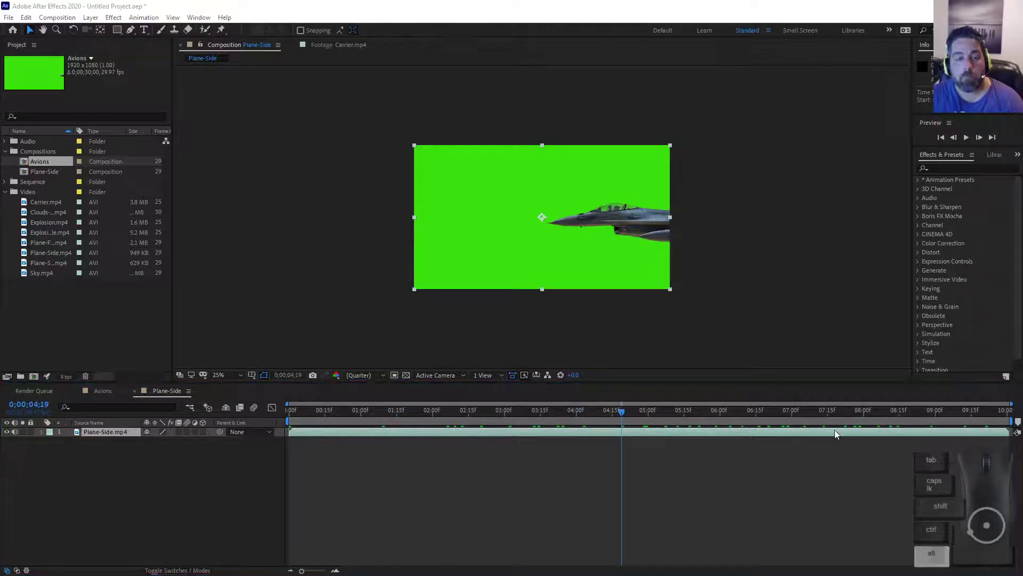
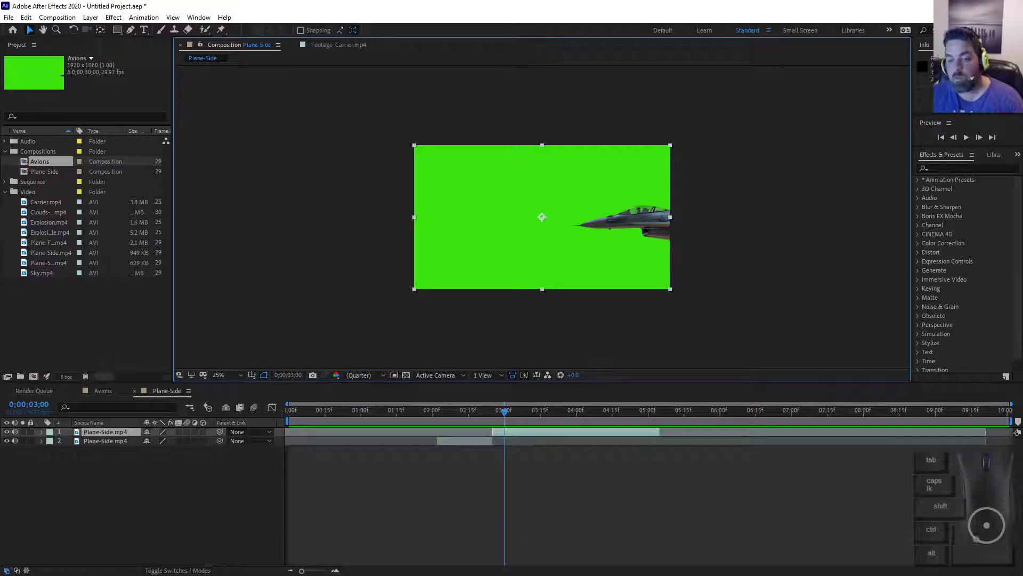
{"action": "key", "text": "alt+Tab"}
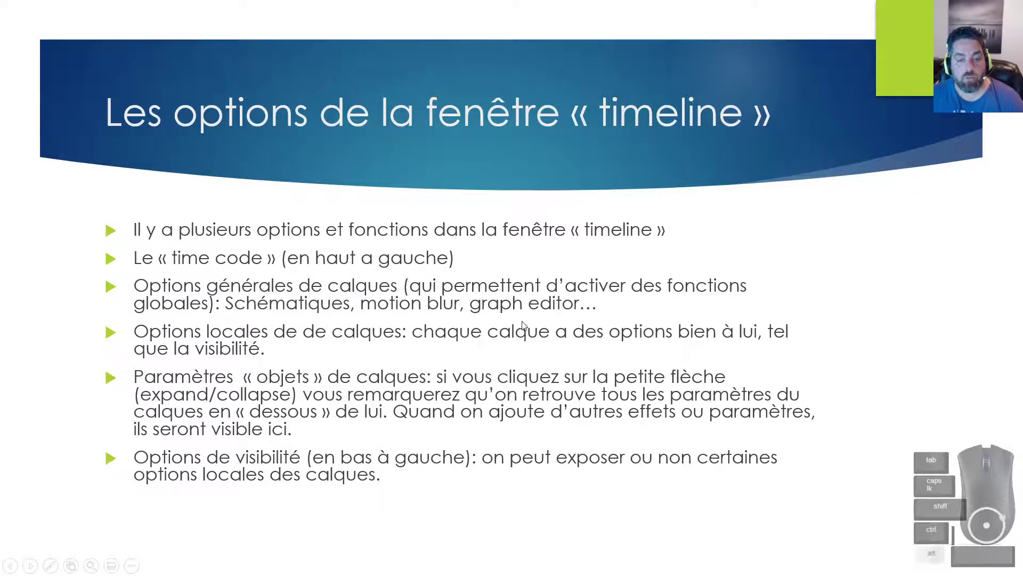
{"action": "key", "text": "alt+Tab"}
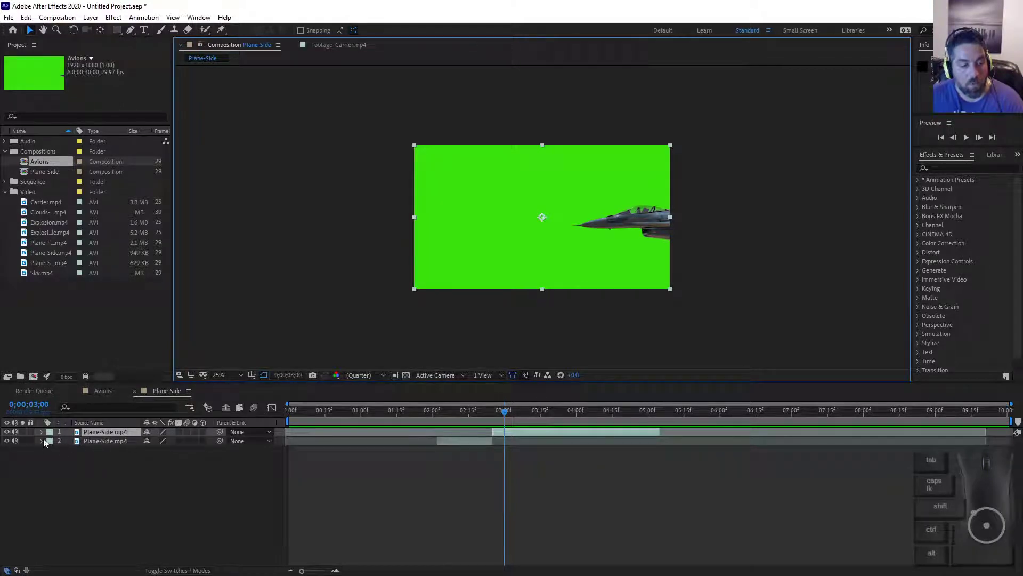
Turn the video visibility and the audio of the top Plane-Side.mp4 layer off and back on.
{"action": "left_click", "coordinate": [7, 433]}
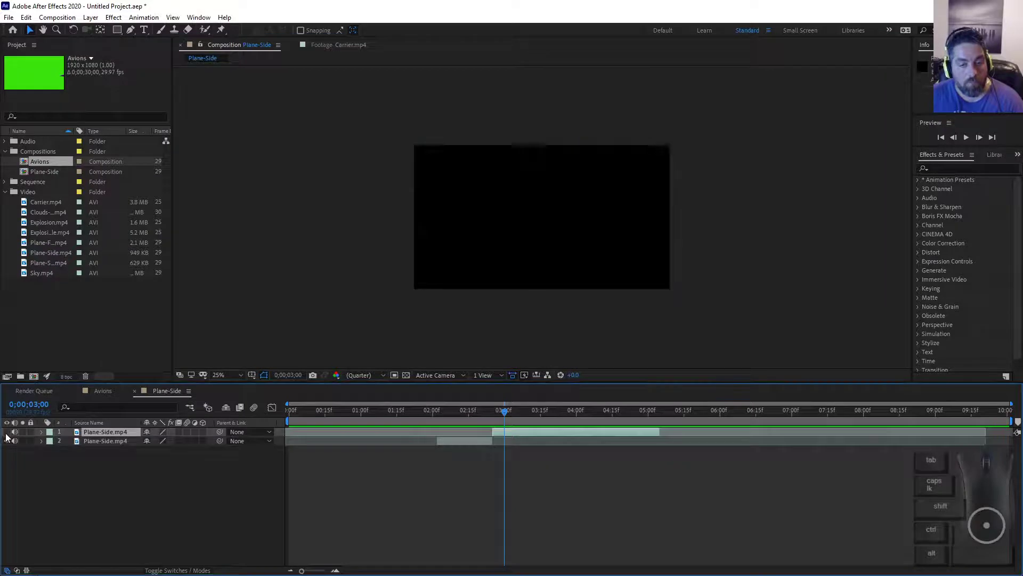
{"action": "left_click", "coordinate": [7, 432]}
{"action": "left_click", "coordinate": [7, 433]}
{"action": "left_click", "coordinate": [6, 432]}
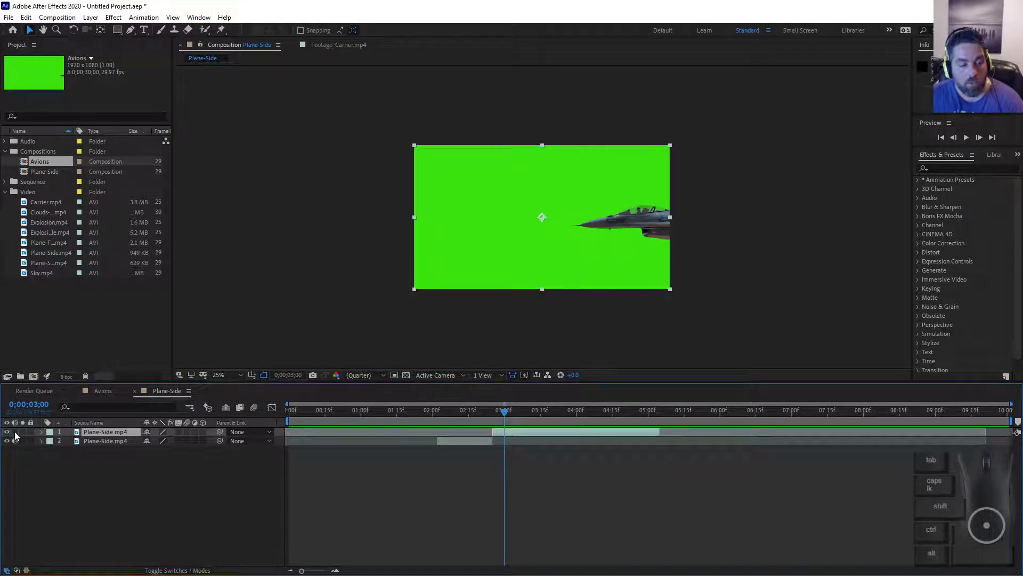
{"action": "left_click", "coordinate": [14, 432]}
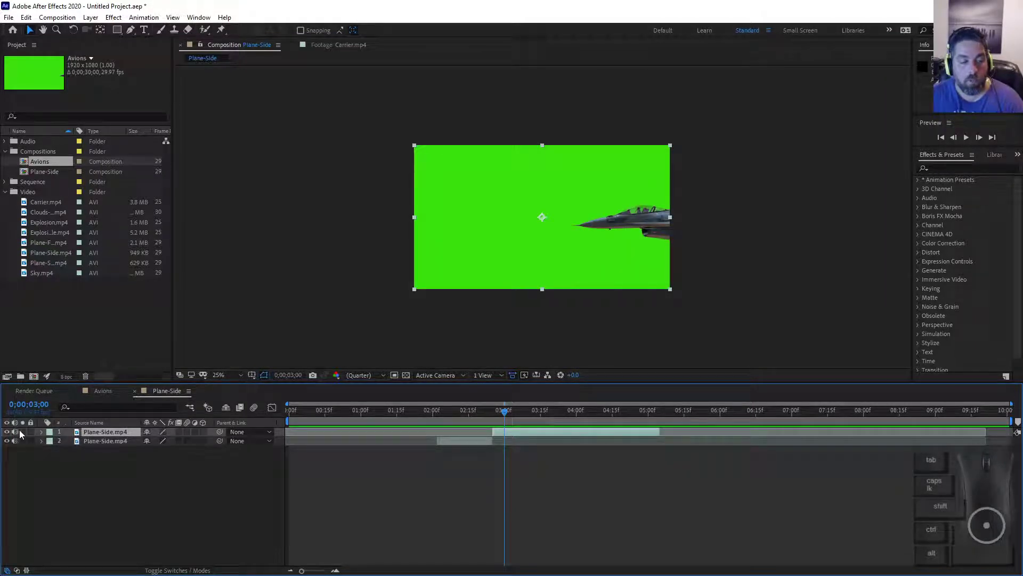
Solo and unsolo the top Plane-Side.mp4 layer, and lock and unlock it.
{"action": "left_click", "coordinate": [23, 431]}
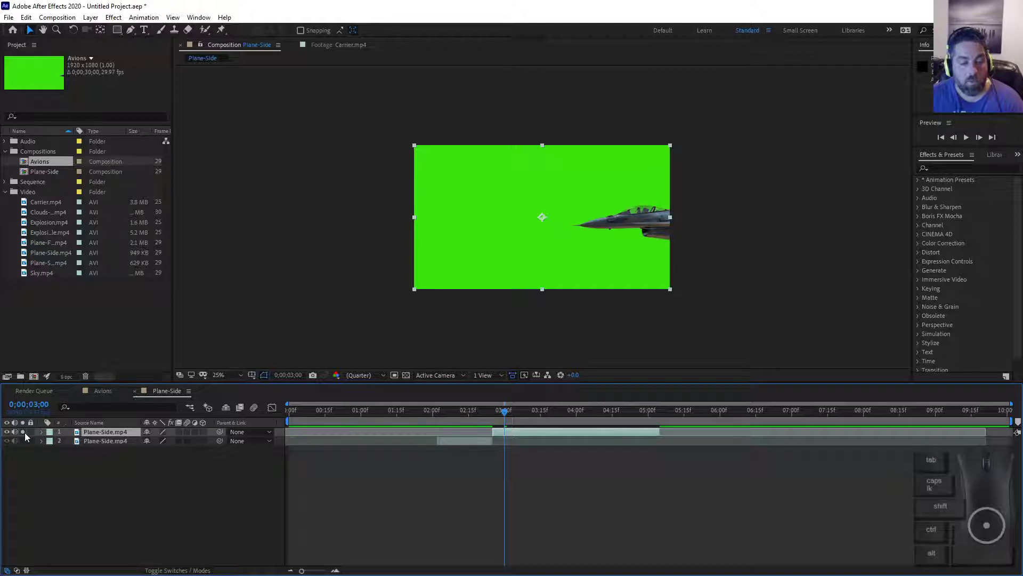
{"action": "left_click", "coordinate": [22, 432]}
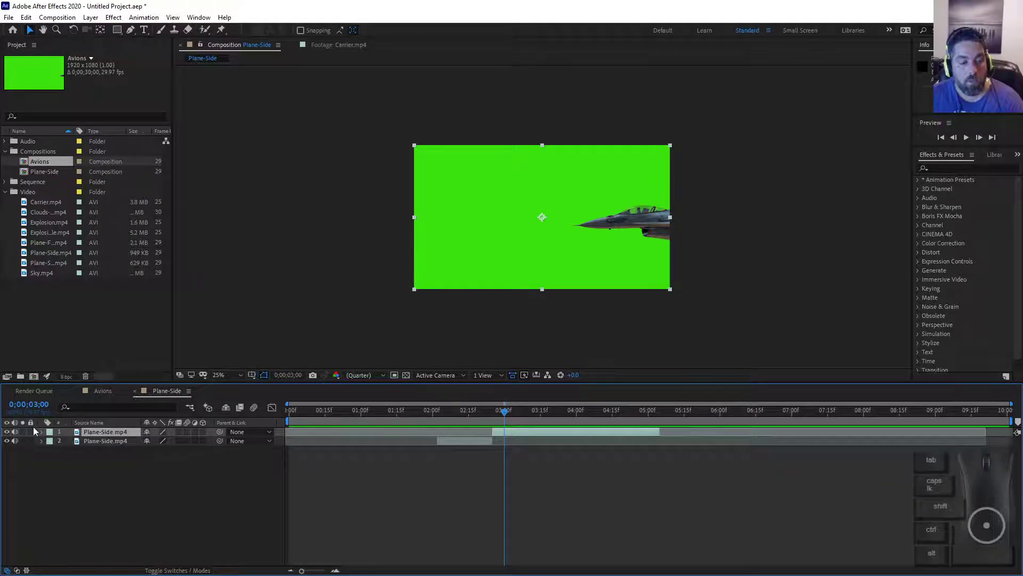
{"action": "left_click", "coordinate": [31, 432]}
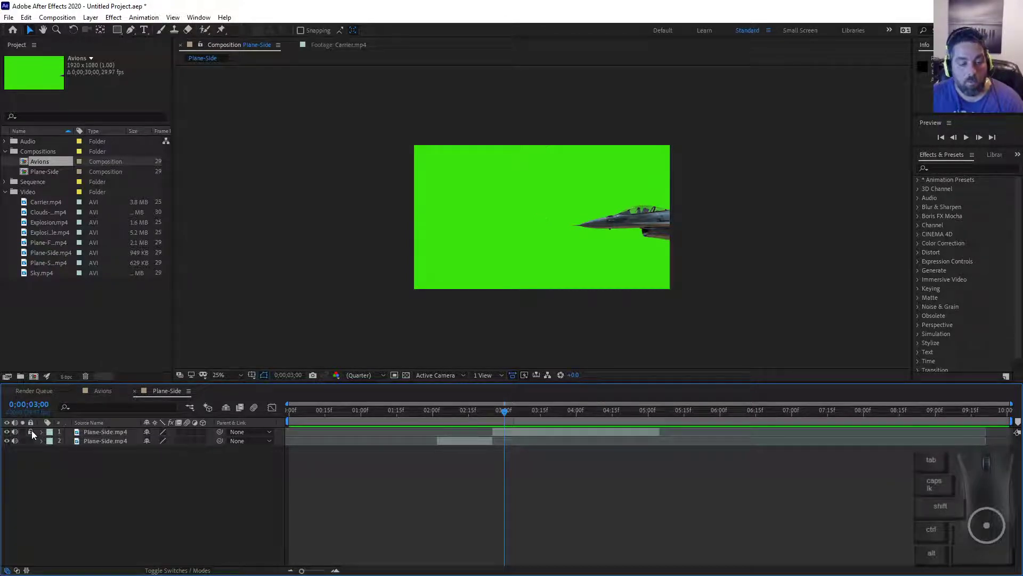
{"action": "left_click", "coordinate": [31, 431]}
Expand the top Plane-Side.mp4 layer to show its Transform and Audio property groups.
{"action": "left_click", "coordinate": [41, 433]}
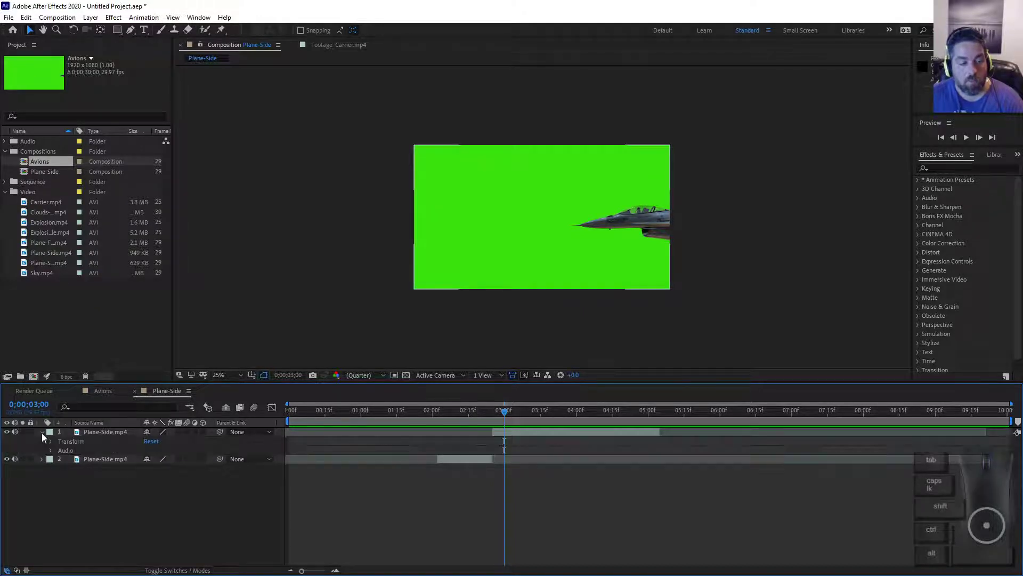
{"action": "left_click", "coordinate": [41, 433]}
{"action": "left_click", "coordinate": [41, 433]}
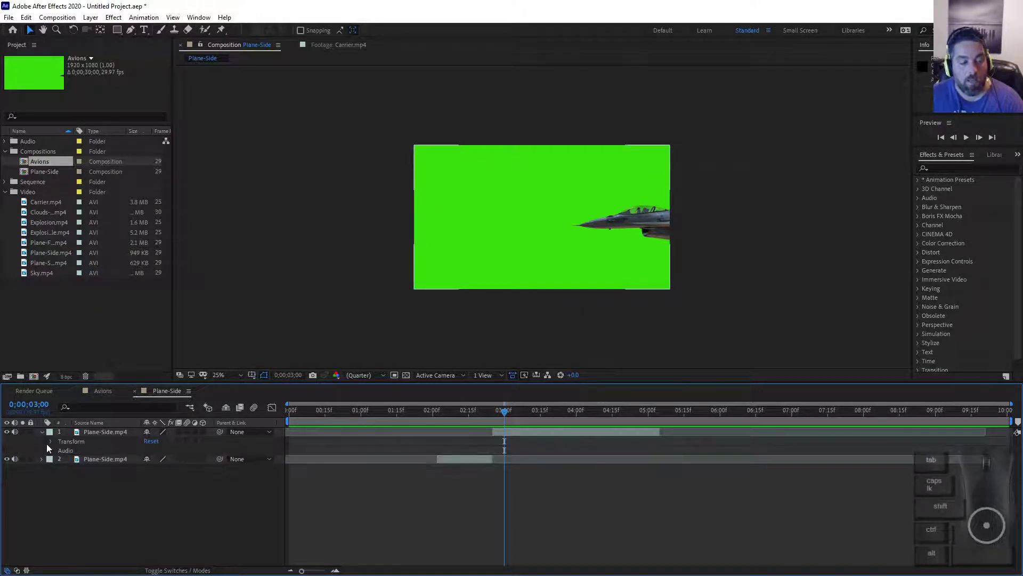
Expand the Transform and Audio properties of the top Plane-Side.mp4 layer to view them, and collapse the layer.
{"action": "left_click", "coordinate": [50, 442]}
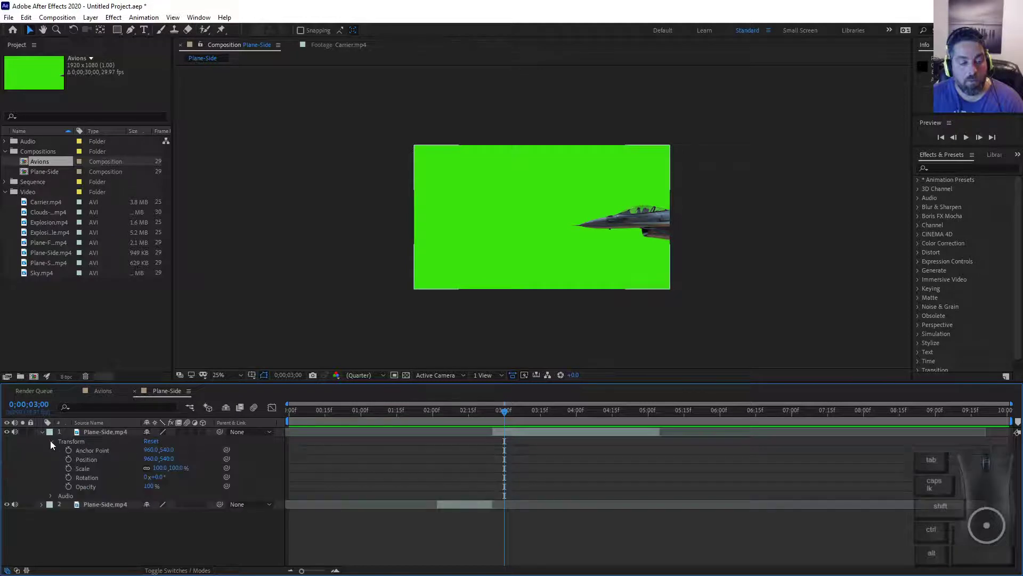
{"action": "left_click", "coordinate": [51, 496]}
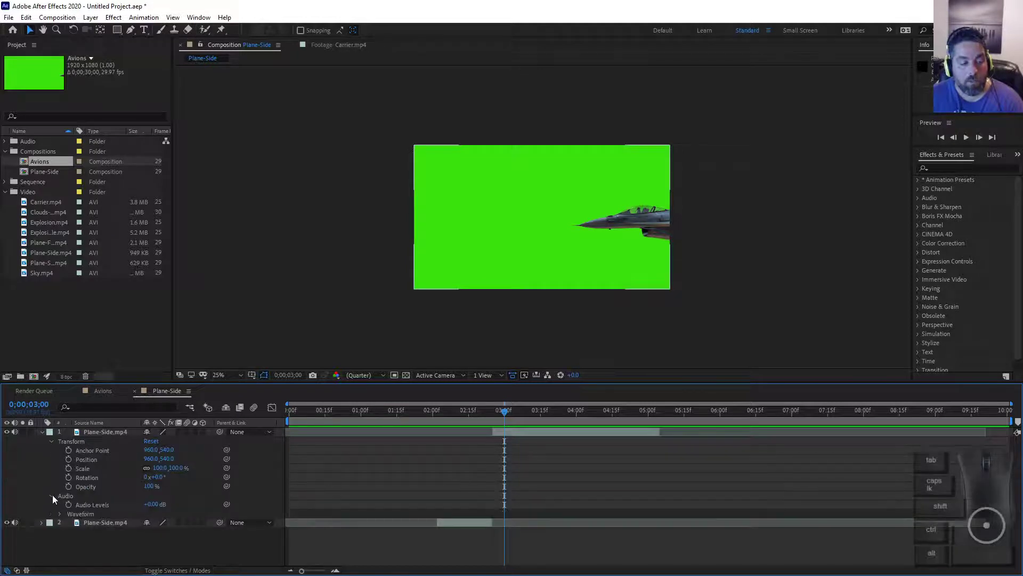
{"action": "left_click", "coordinate": [44, 433]}
{"action": "left_click", "coordinate": [41, 434]}
{"action": "left_click", "coordinate": [41, 434]}
Mark the top Plane-Side.mp4 layer as shy and switch the hiding of shy layers on and off twice.
{"action": "left_click", "coordinate": [146, 432]}
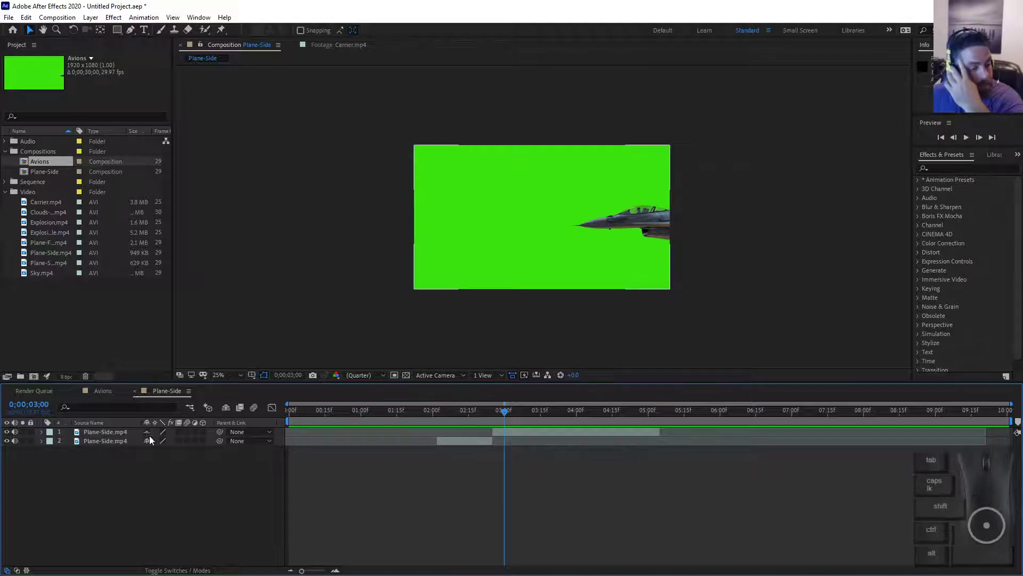
{"action": "left_click", "coordinate": [122, 442]}
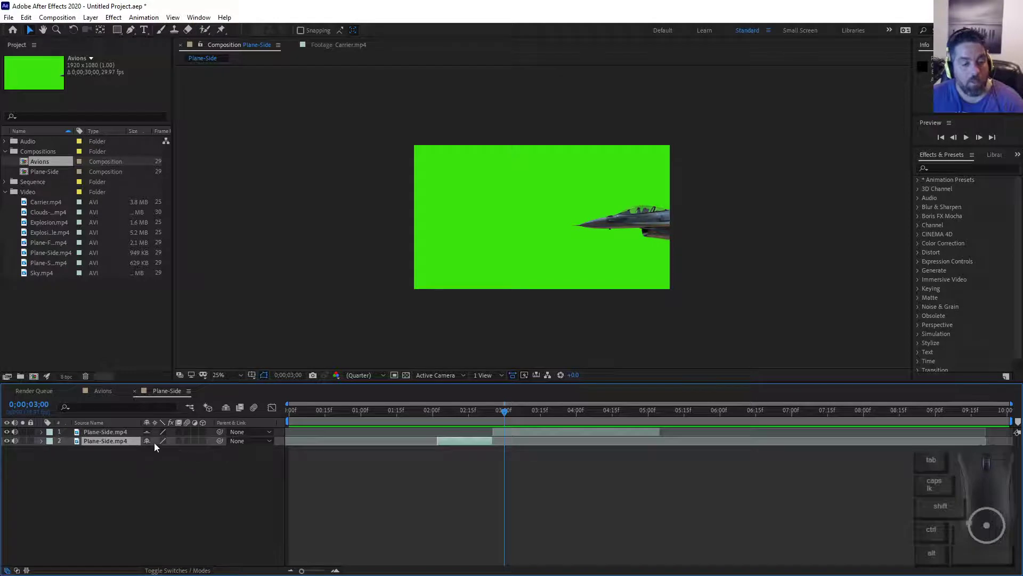
{"action": "left_click", "coordinate": [226, 408]}
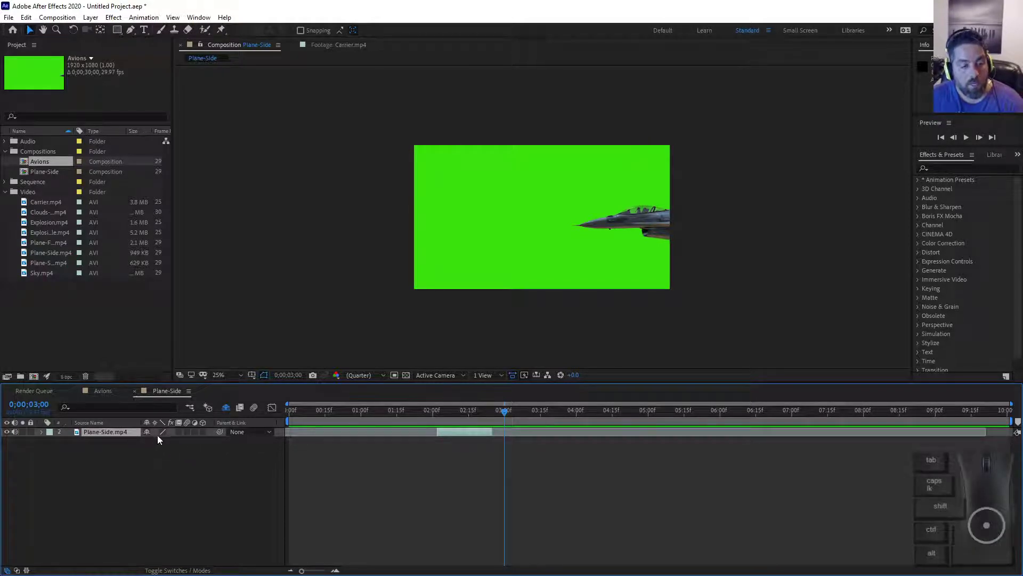
{"action": "left_click", "coordinate": [226, 408]}
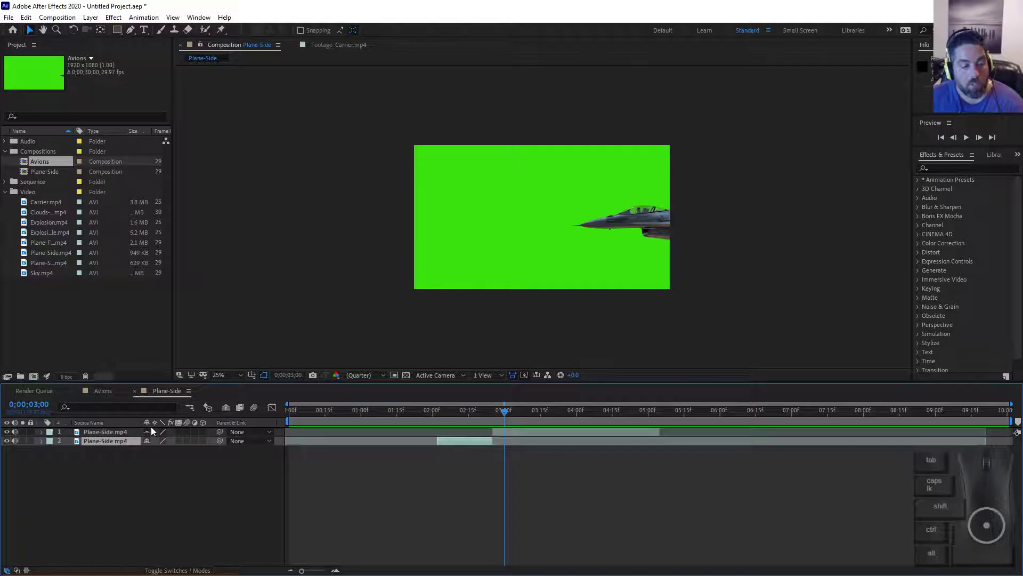
{"action": "left_click", "coordinate": [226, 407]}
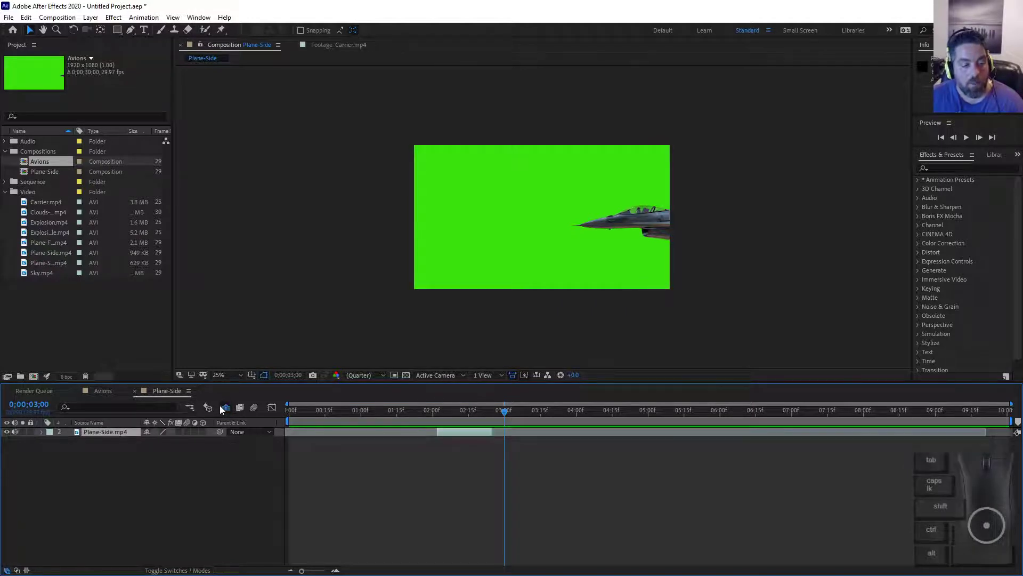
{"action": "left_click", "coordinate": [225, 408]}
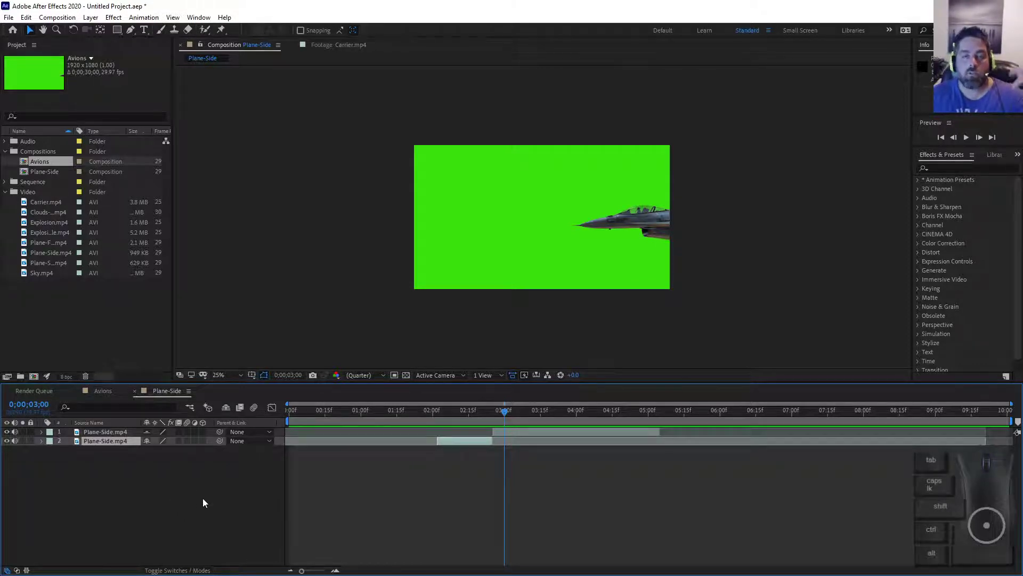
Toggle the hiding of shy layers again and remove the shy mark from the top Plane-Side.mp4 layer.
{"action": "left_click", "coordinate": [146, 440]}
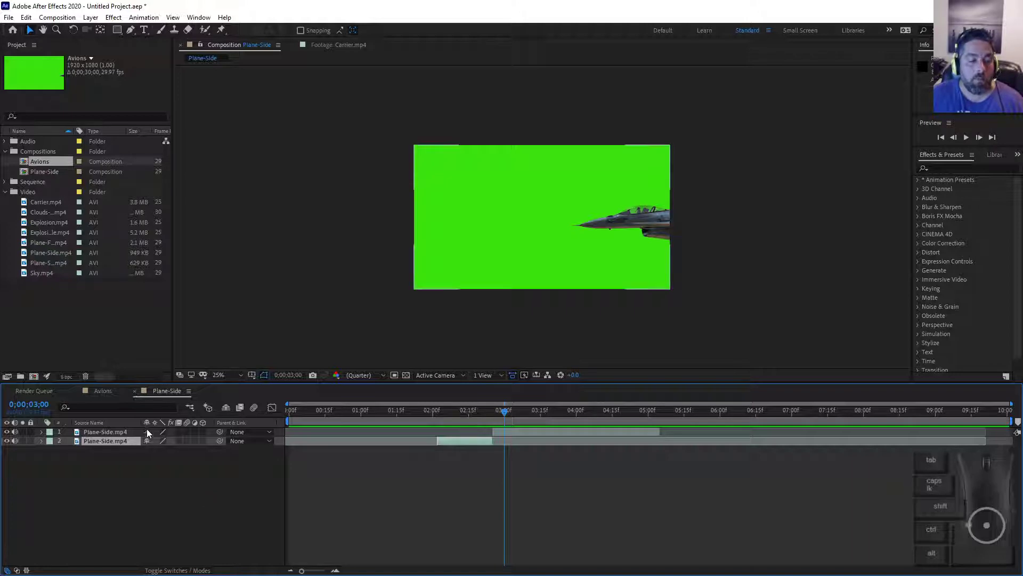
{"action": "left_click", "coordinate": [228, 411]}
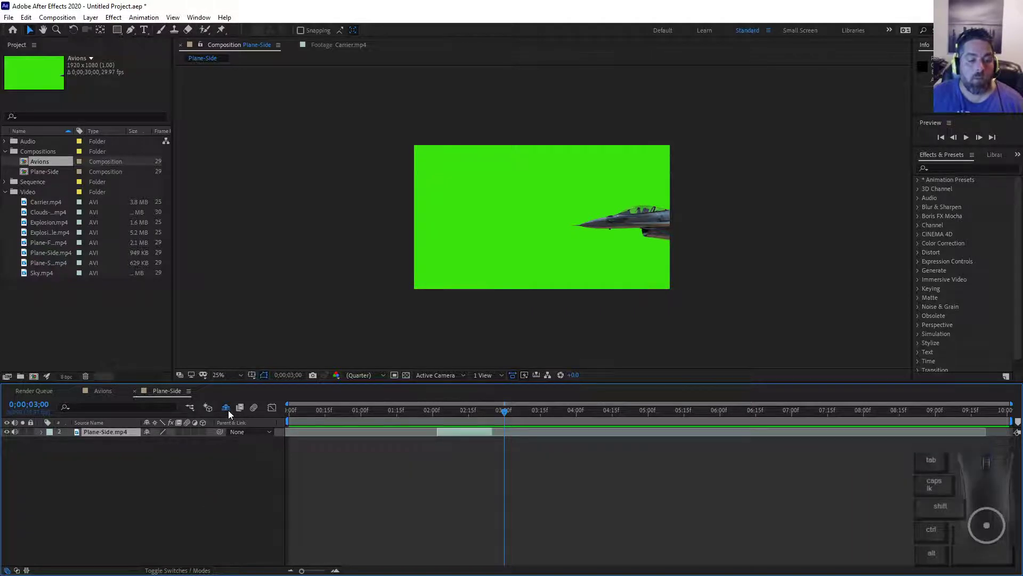
{"action": "left_click", "coordinate": [228, 410]}
{"action": "left_click", "coordinate": [228, 410]}
{"action": "left_click", "coordinate": [228, 411]}
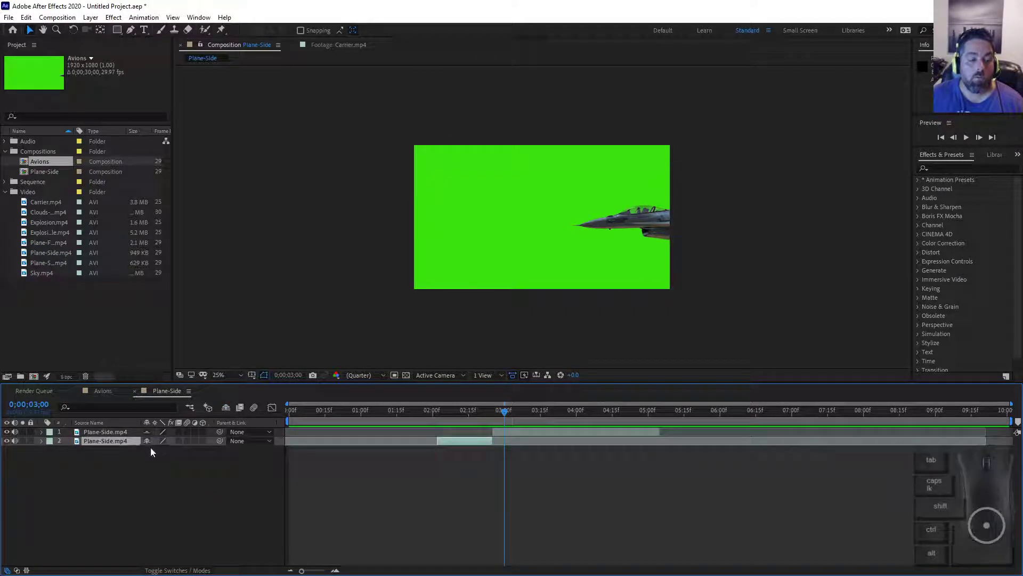
{"action": "left_click", "coordinate": [147, 432]}
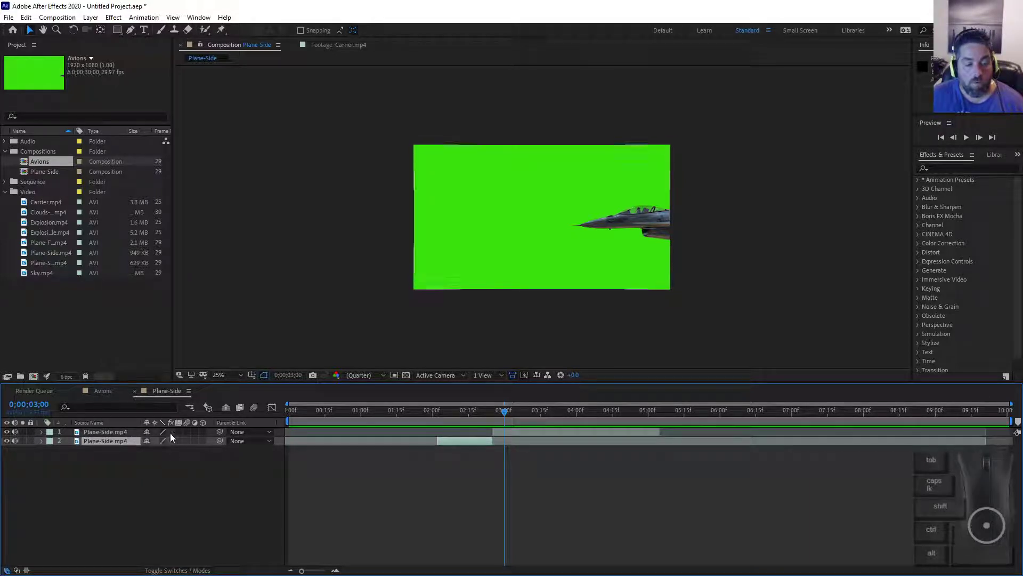
Turn the adjustment layer switch of the top Plane-Side.mp4 layer on and back off twice.
{"action": "left_click", "coordinate": [187, 431]}
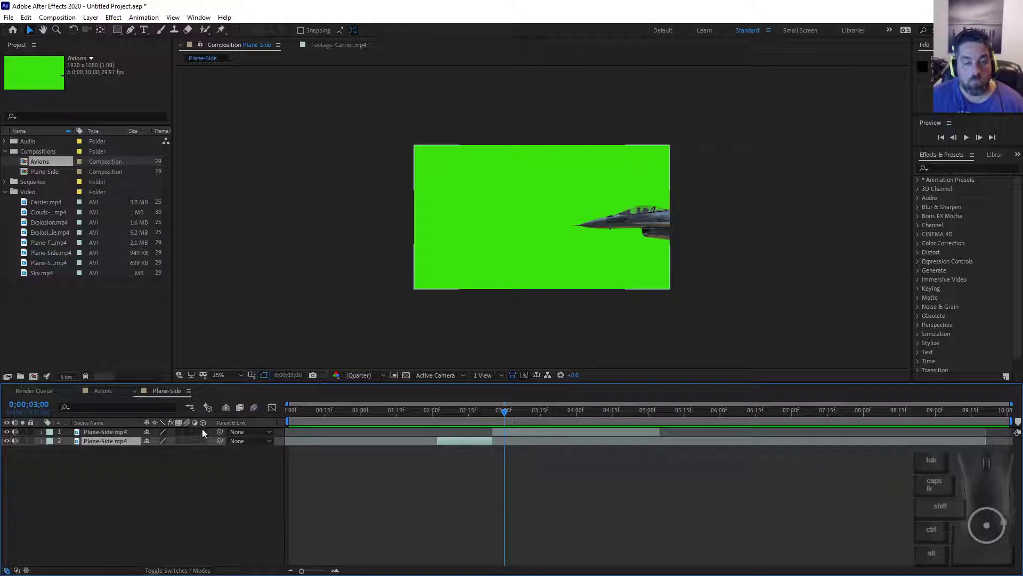
{"action": "left_click", "coordinate": [193, 431]}
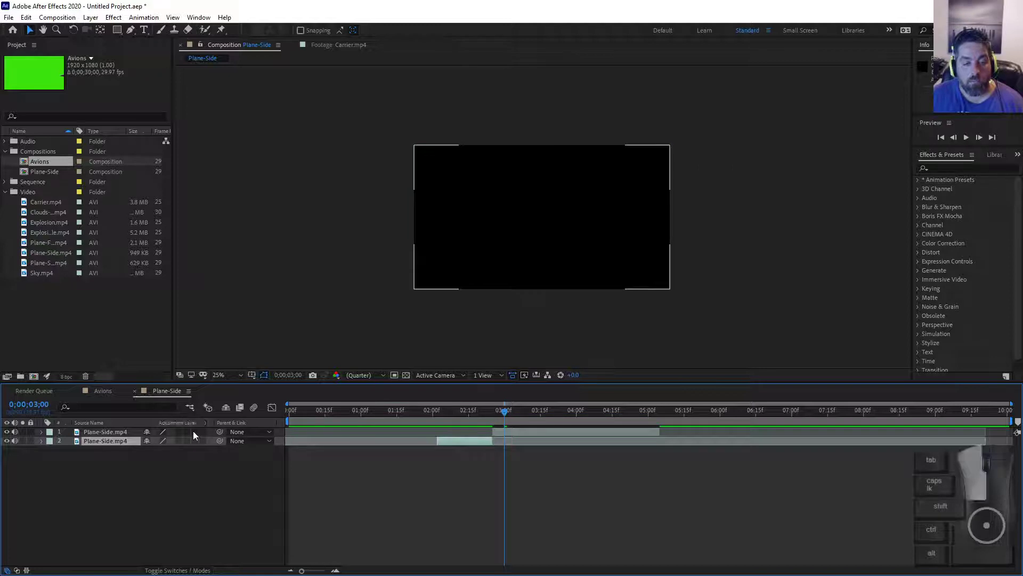
{"action": "left_click", "coordinate": [193, 430]}
{"action": "left_click", "coordinate": [193, 431]}
{"action": "left_click", "coordinate": [193, 430]}
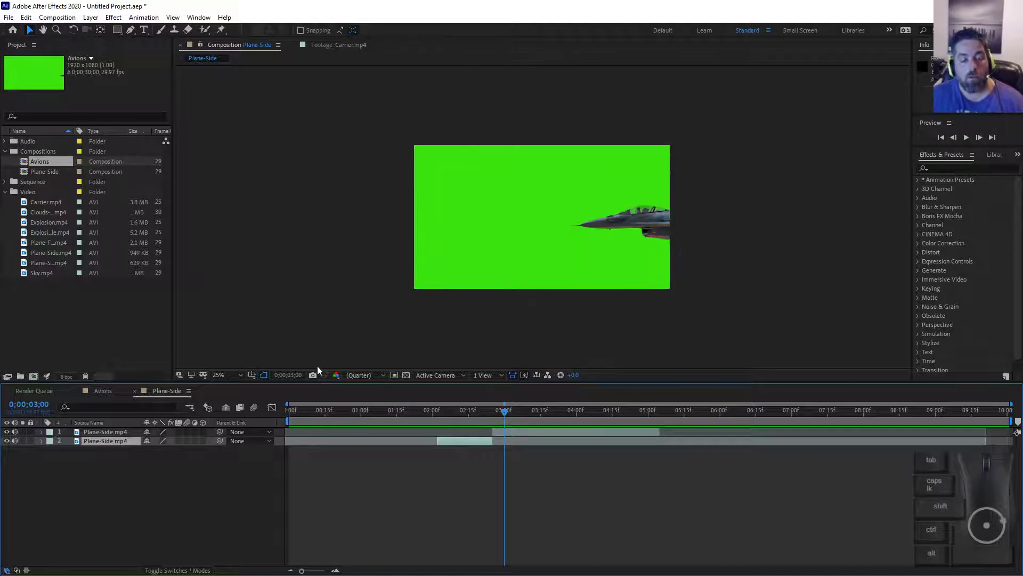
Switch to the presentation to reread the slide on the timeline window's options, and return to After Effects.
{"action": "key", "text": "alt+Tab"}
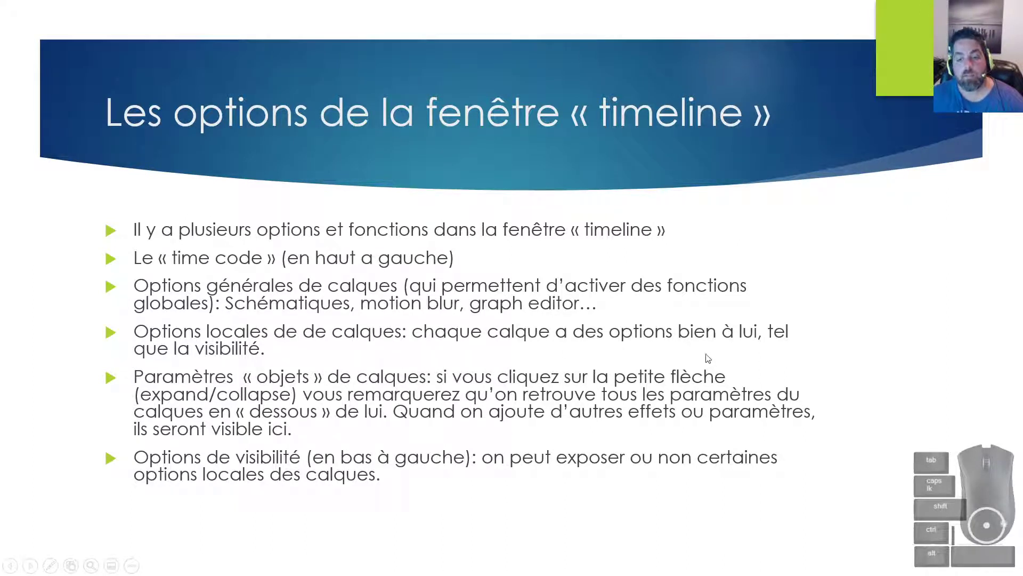
{"action": "key", "text": "alt+Tab"}
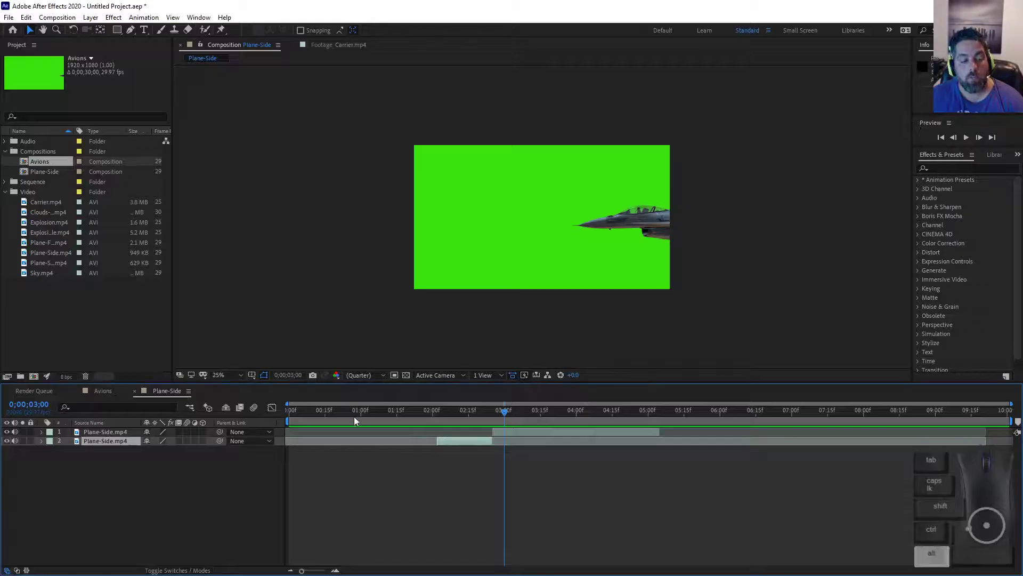
{"action": "key", "text": "alt+Tab"}
{"action": "key", "text": "alt+Tab"}
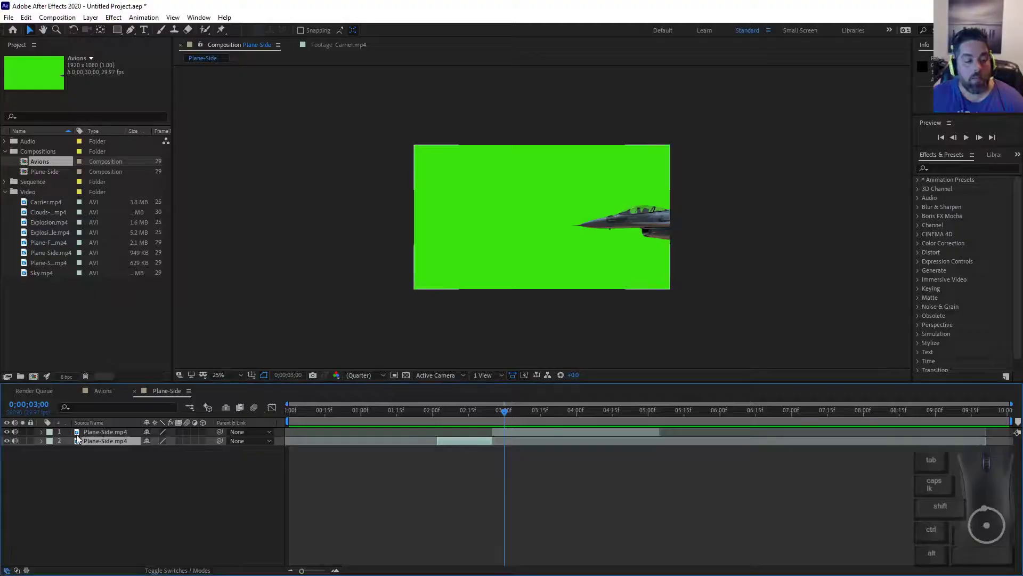
Expand the top Plane-Side.mp4 layer, try shifting its Anchor Point horizontally and undo the shift.
{"action": "left_click", "coordinate": [42, 431]}
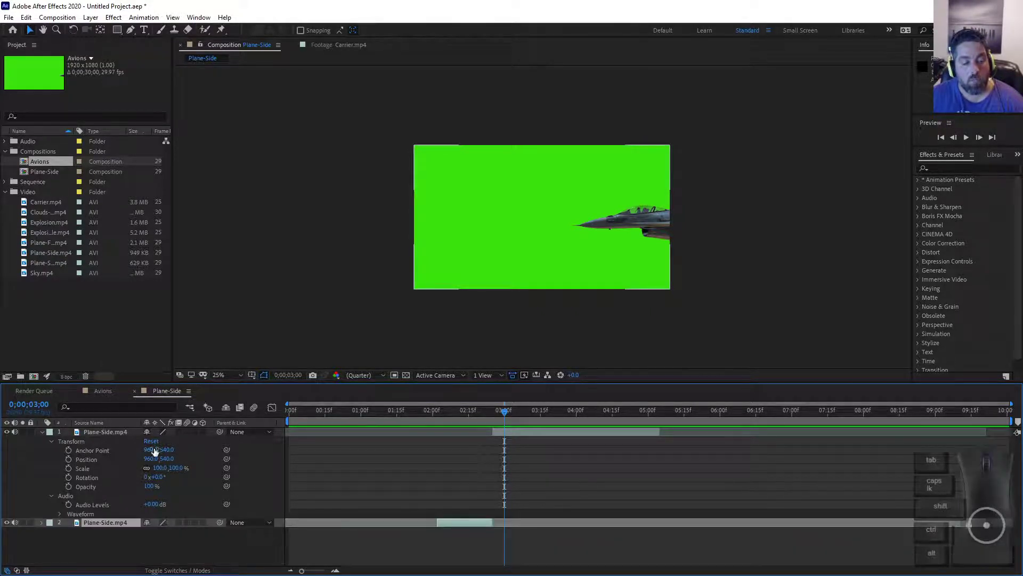
{"action": "left_click_drag", "start_coordinate": [152, 452], "coordinate": [299, 471]}
{"action": "key", "text": "ctrl+z"}
{"action": "key", "text": "ctrl+z"}
Move the playhead to 0;00;02;12 and try an Anchor Point X value of 1097 on the top Plane-Side.mp4 layer.
{"action": "left_click_drag", "start_coordinate": [452, 419], "coordinate": [461, 430]}
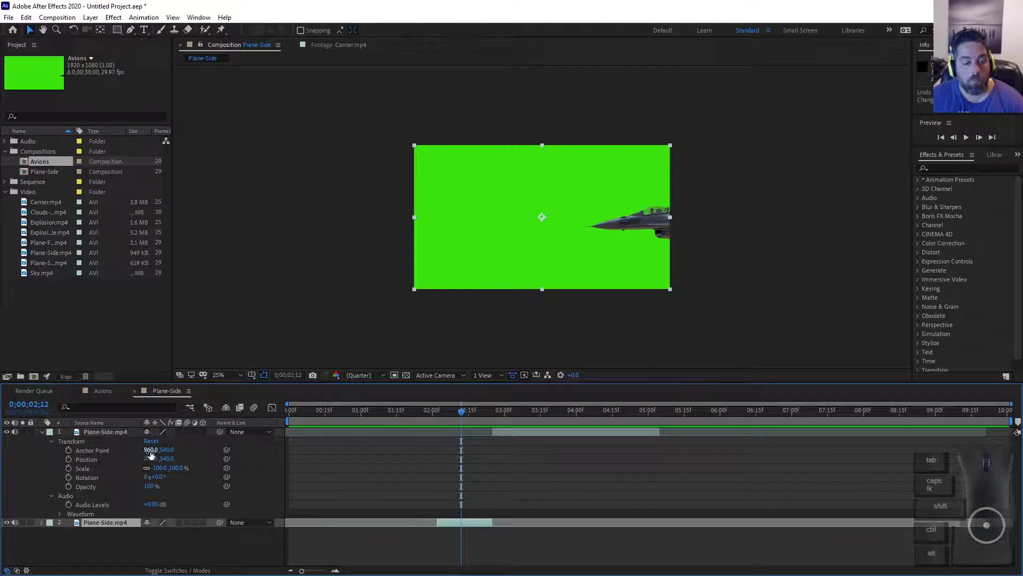
{"action": "left_click_drag", "start_coordinate": [153, 451], "coordinate": [283, 471]}
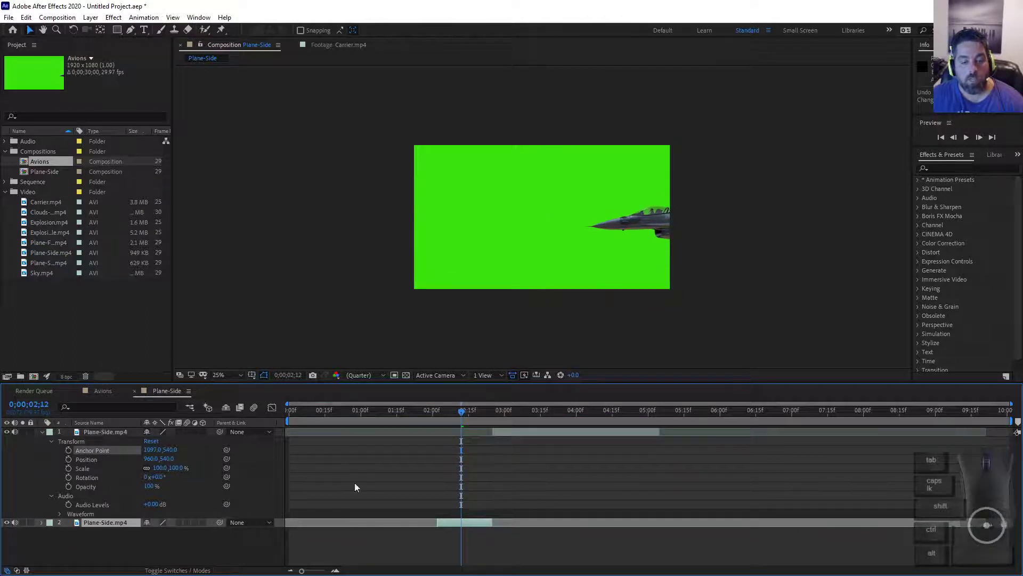
{"action": "left_click", "coordinate": [467, 522]}
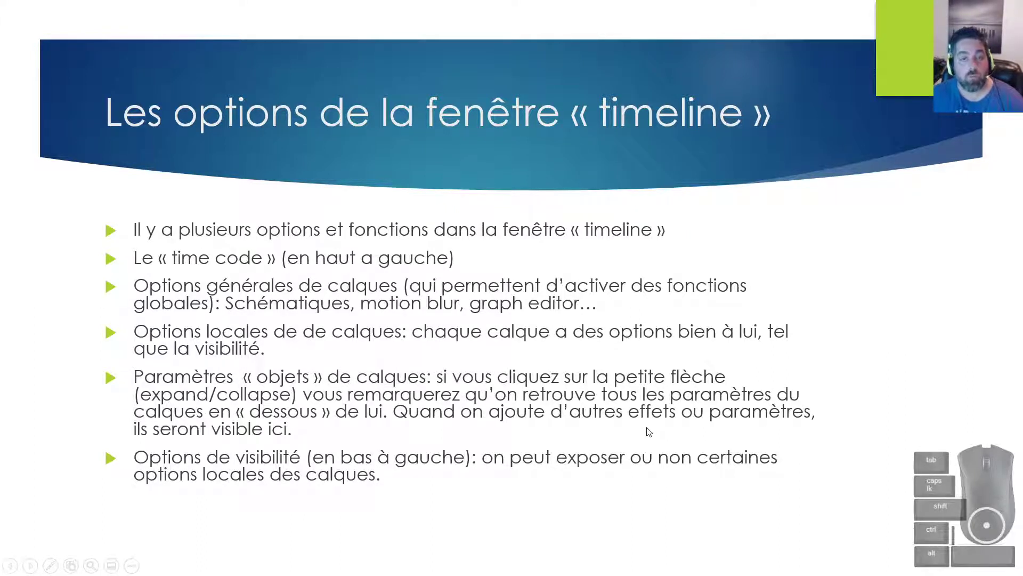
Return to After Effects, apply the Black & White effect to the top Plane-Side.mp4 layer and view its parameters with the playhead at 0;00;03;16.
{"action": "key", "text": "alt+Tab"}
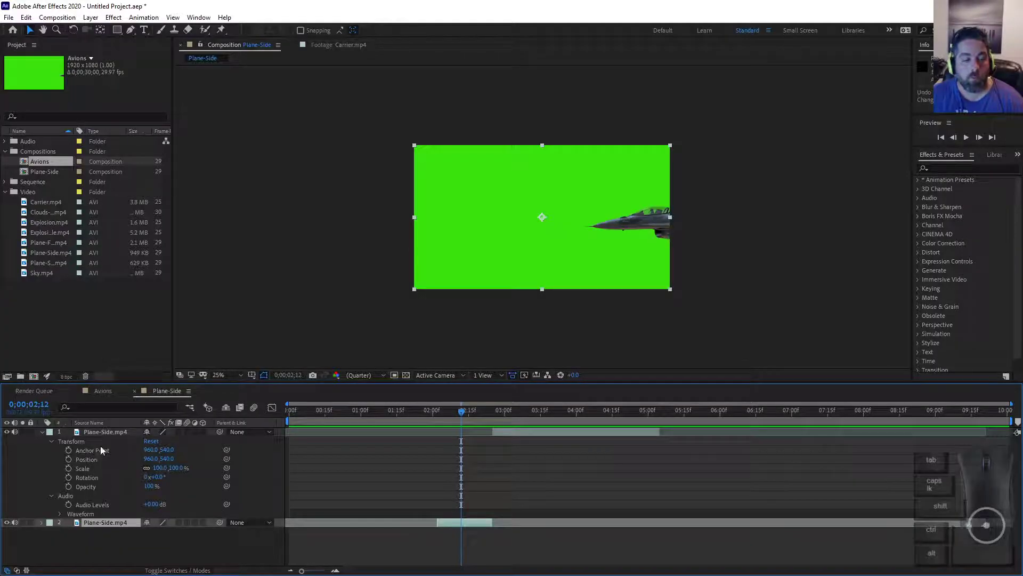
{"action": "left_click", "coordinate": [918, 207]}
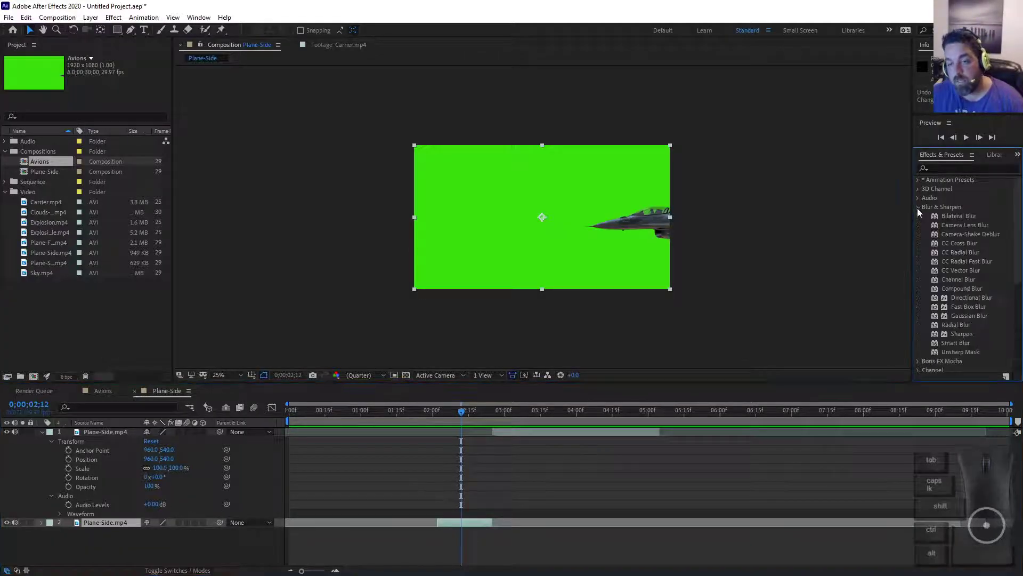
{"action": "left_click", "coordinate": [917, 207]}
{"action": "left_click", "coordinate": [920, 243]}
{"action": "scroll", "coordinate": [945, 255], "scroll_direction": "down", "scroll_amount": 3}
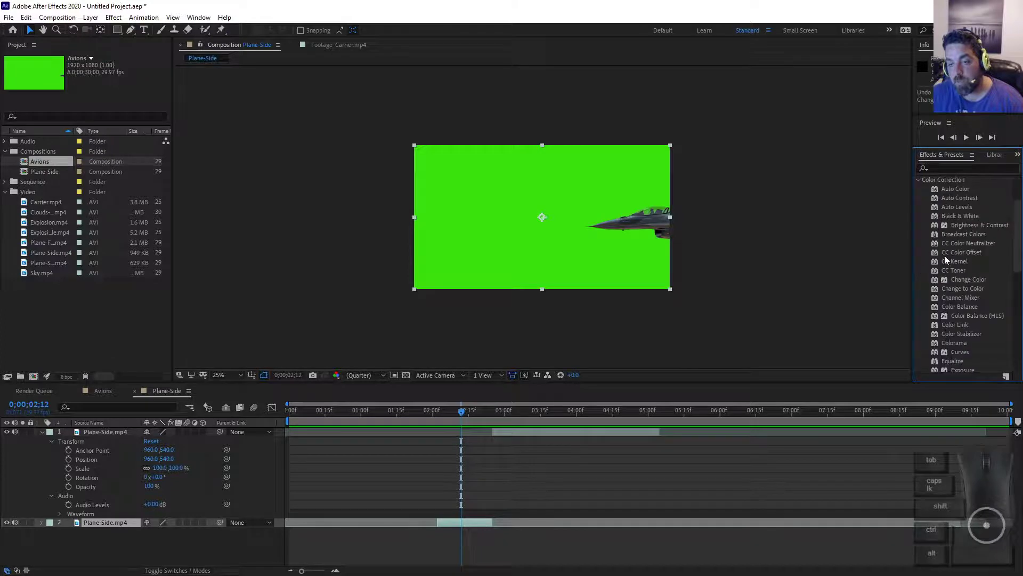
{"action": "left_click_drag", "start_coordinate": [971, 216], "coordinate": [117, 433]}
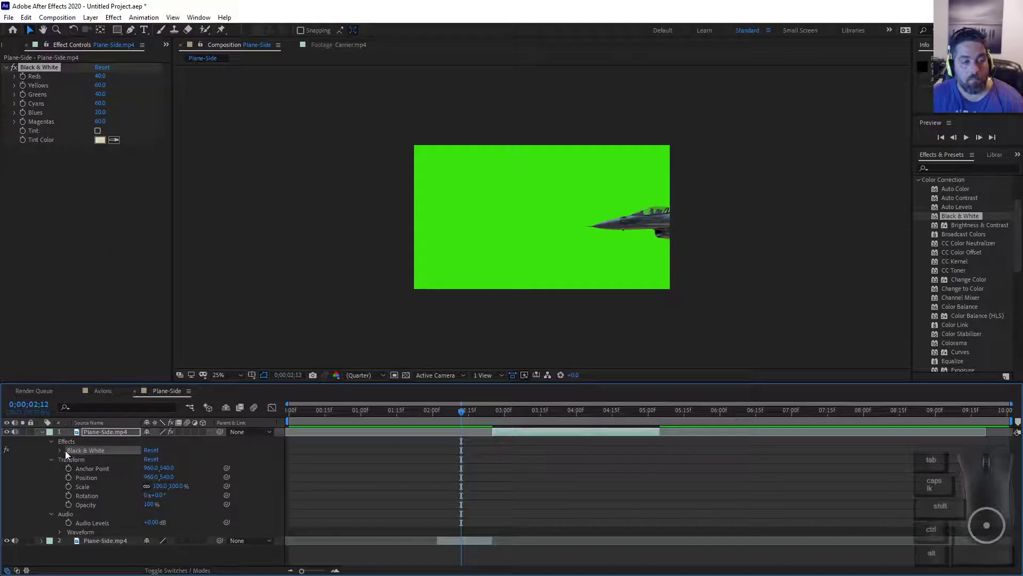
{"action": "left_click", "coordinate": [60, 450]}
{"action": "left_click", "coordinate": [543, 411]}
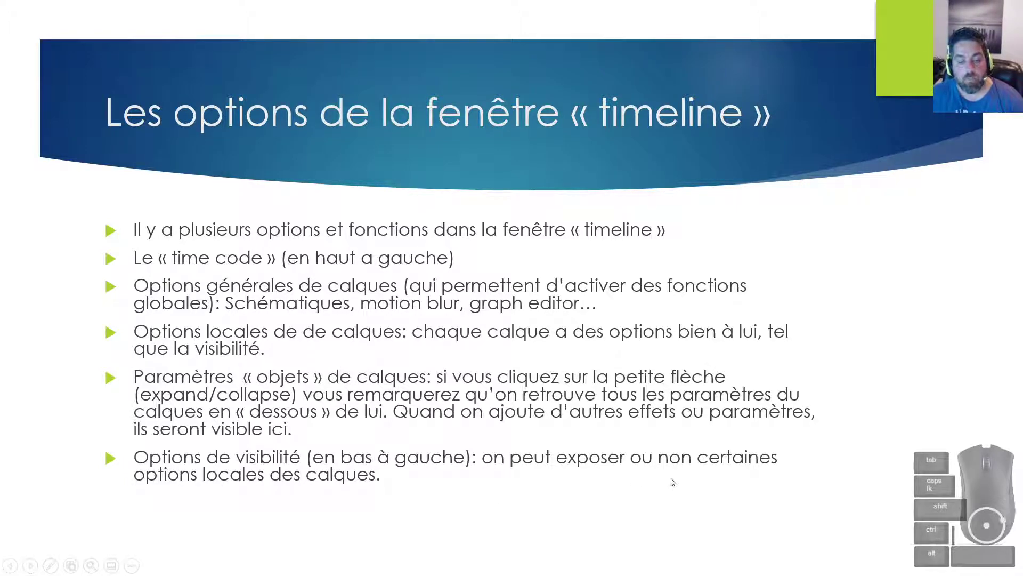
Return to After Effects, and show and hide the timeline's Transfer Controls and In/Out/Duration/Stretch panes.
{"action": "key", "text": "alt+Tab"}
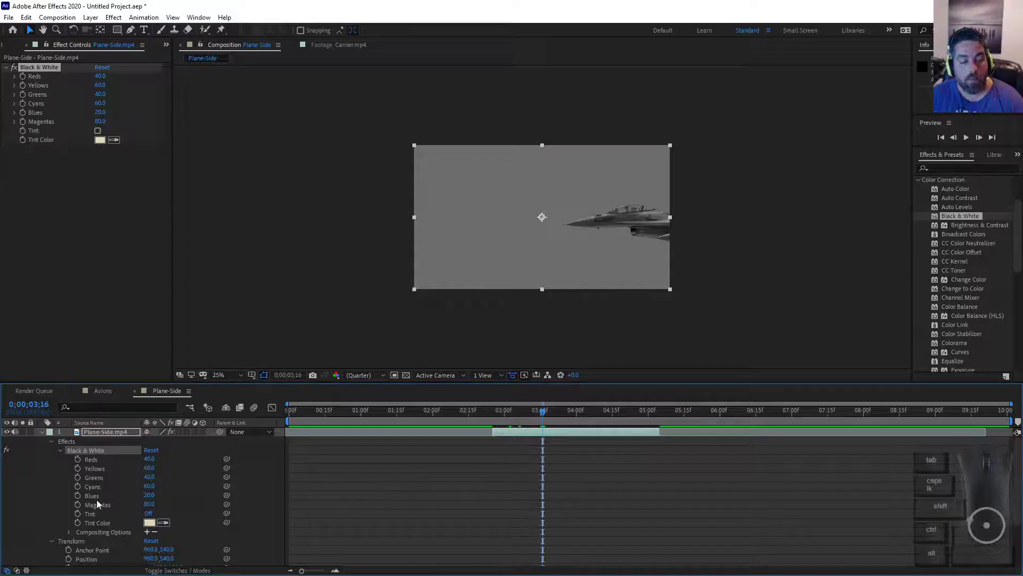
{"action": "left_click", "coordinate": [17, 569]}
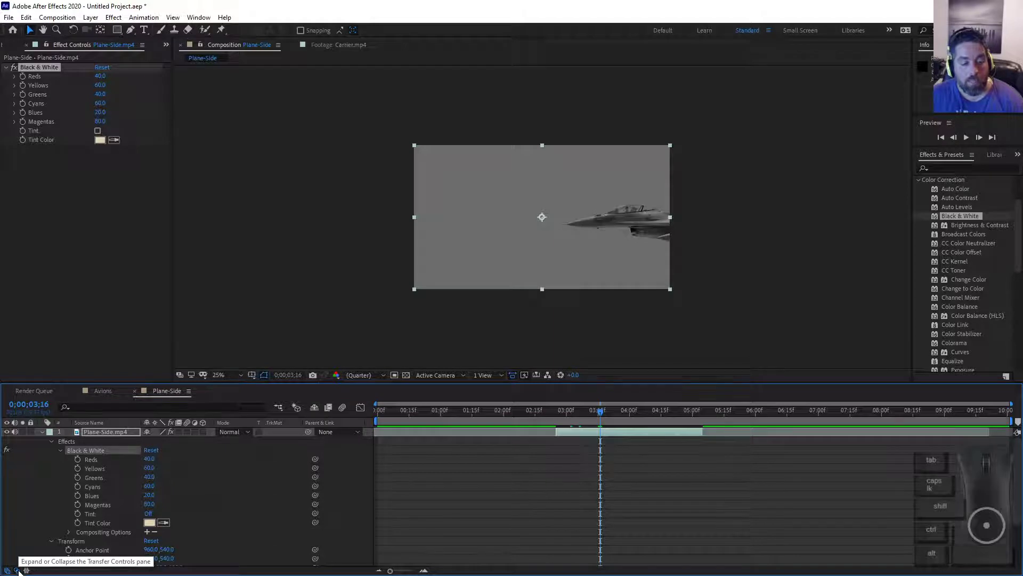
{"action": "left_click", "coordinate": [28, 570]}
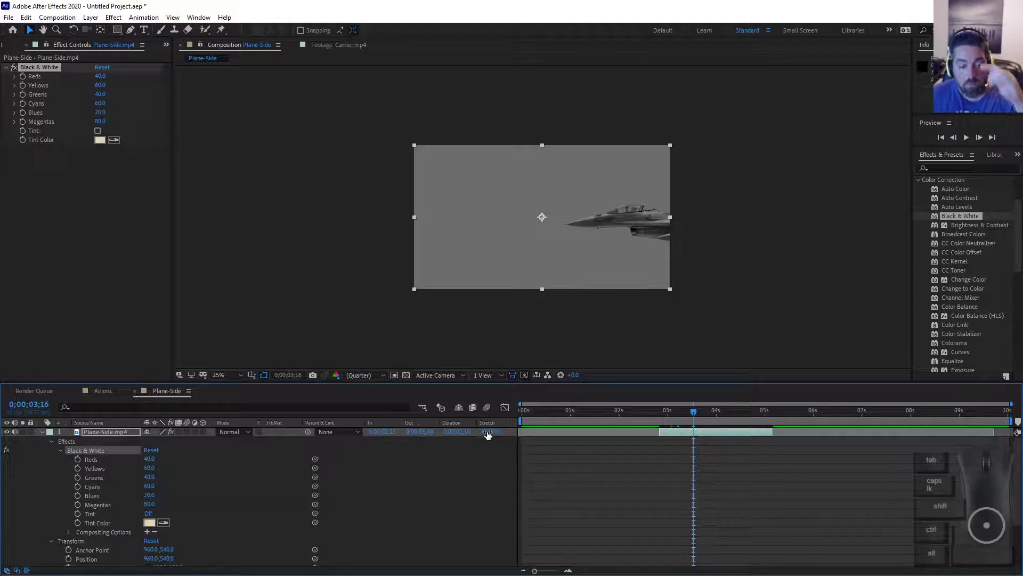
{"action": "left_click", "coordinate": [28, 571]}
{"action": "left_click", "coordinate": [28, 571]}
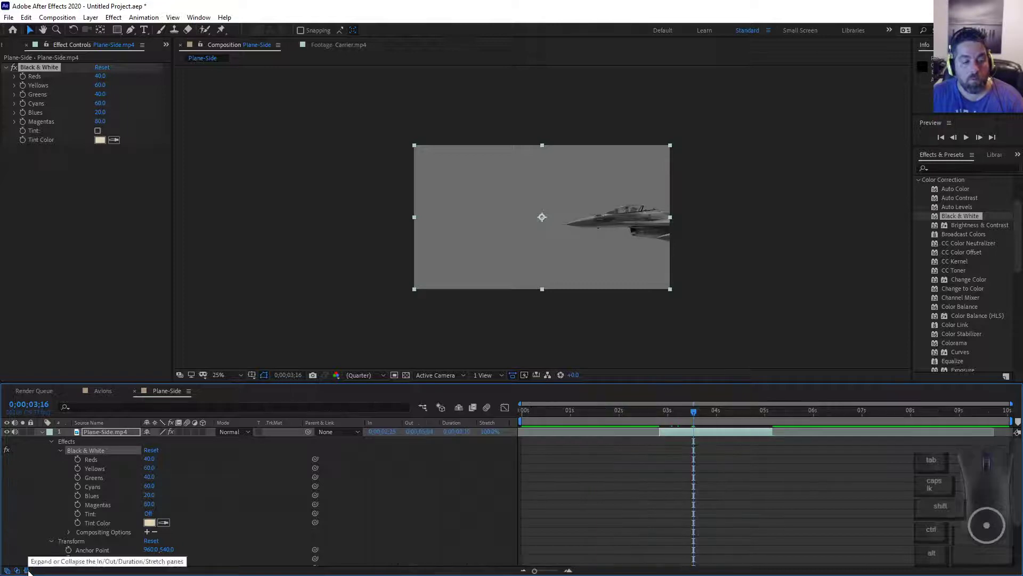
{"action": "left_click", "coordinate": [28, 570]}
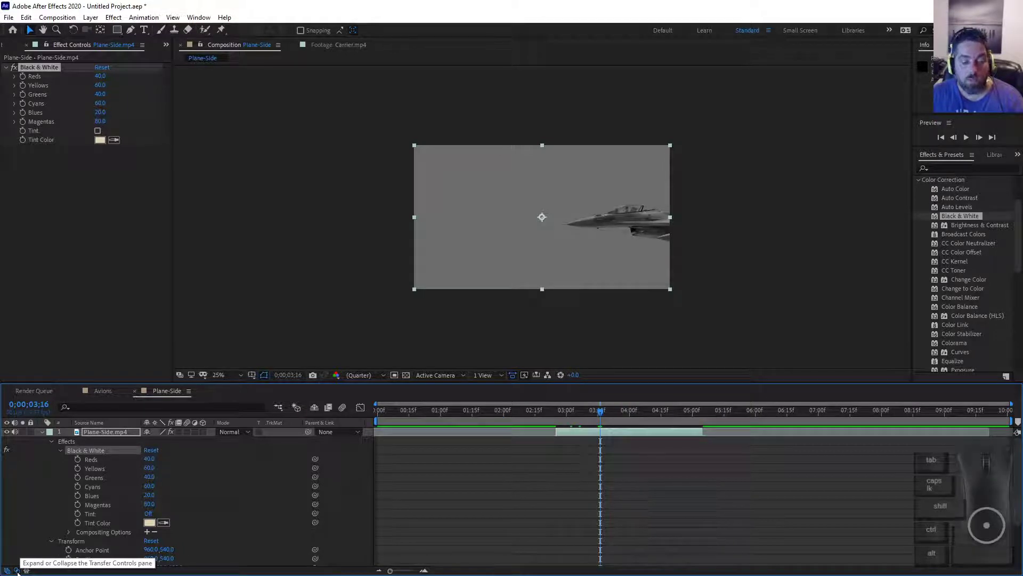
{"action": "left_click", "coordinate": [16, 570]}
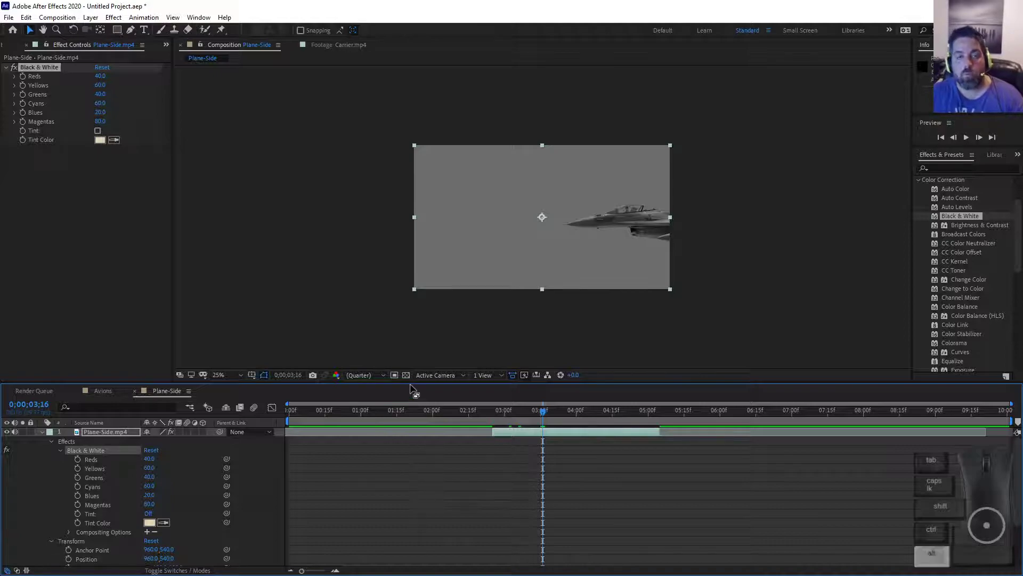
Switch to the presentation and advance to the slide about the composition window.
{"action": "key", "text": "alt+Tab"}
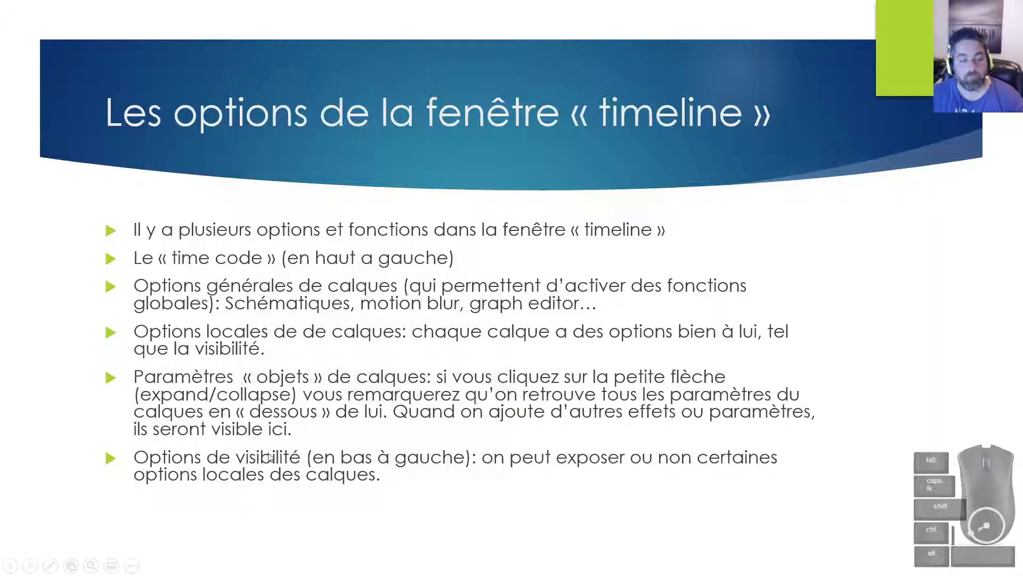
{"action": "left_click", "coordinate": [250, 486]}
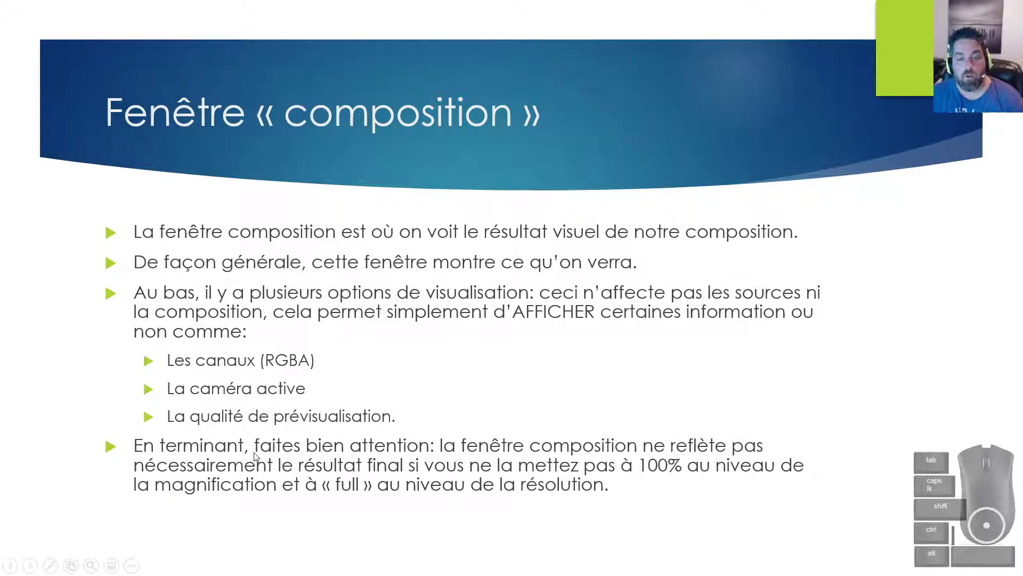
Return to After Effects, open the Avions composition from the project and move its playhead to 0;00;05;18.
{"action": "key", "text": "alt+Tab"}
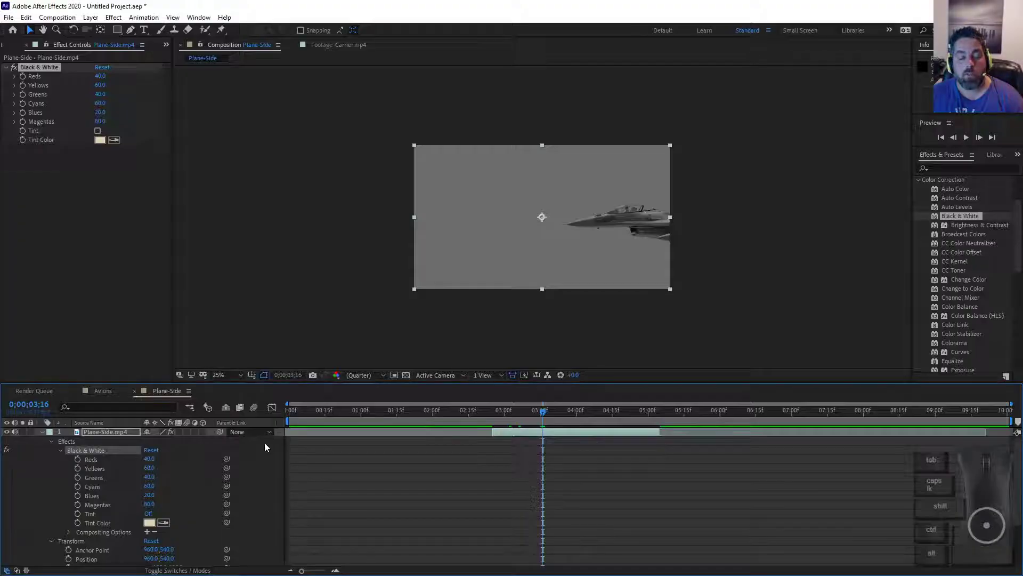
{"action": "left_click", "coordinate": [35, 392]}
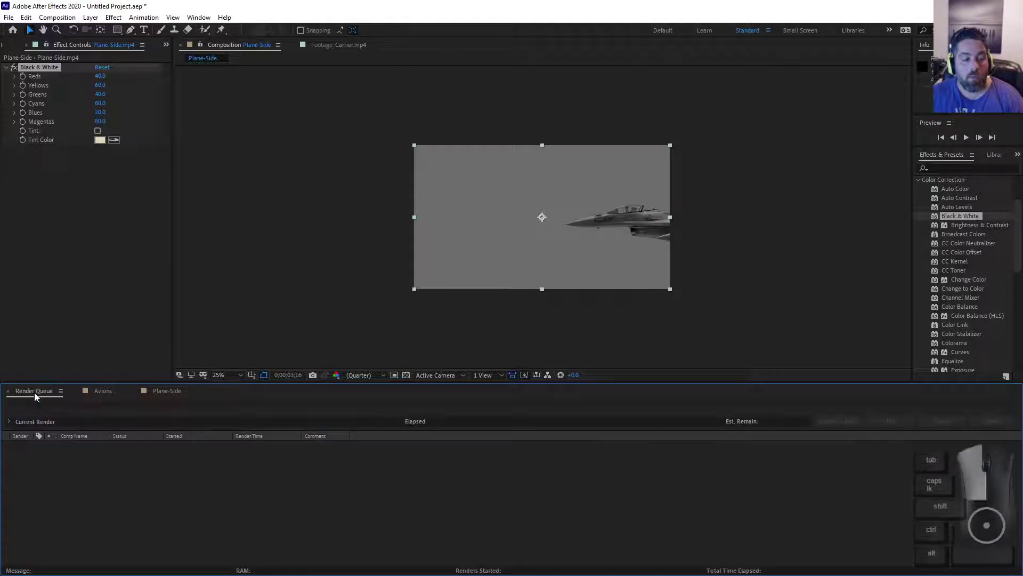
{"action": "left_click", "coordinate": [103, 391]}
{"action": "left_click", "coordinate": [148, 391]}
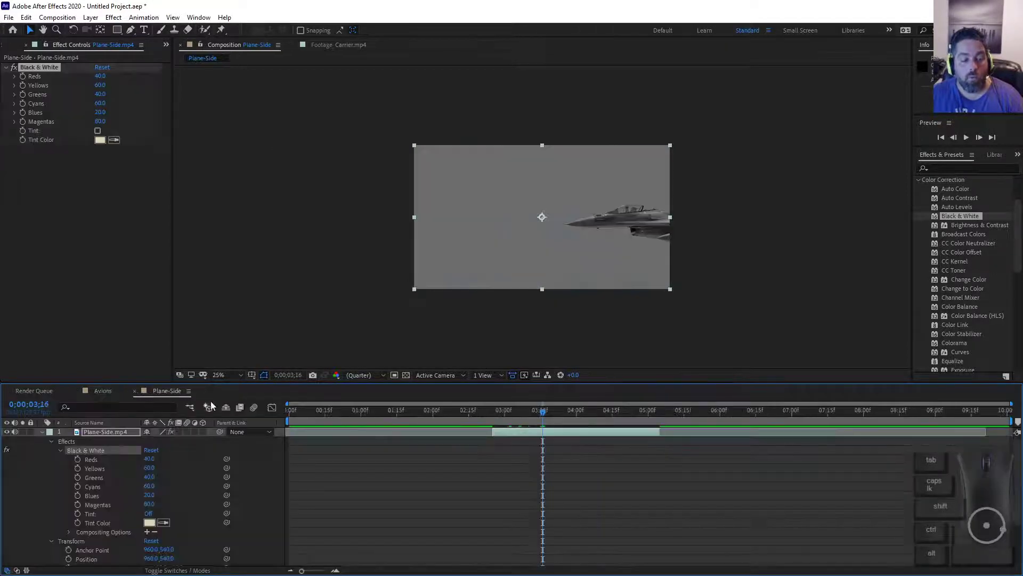
{"action": "left_click", "coordinate": [16, 47]}
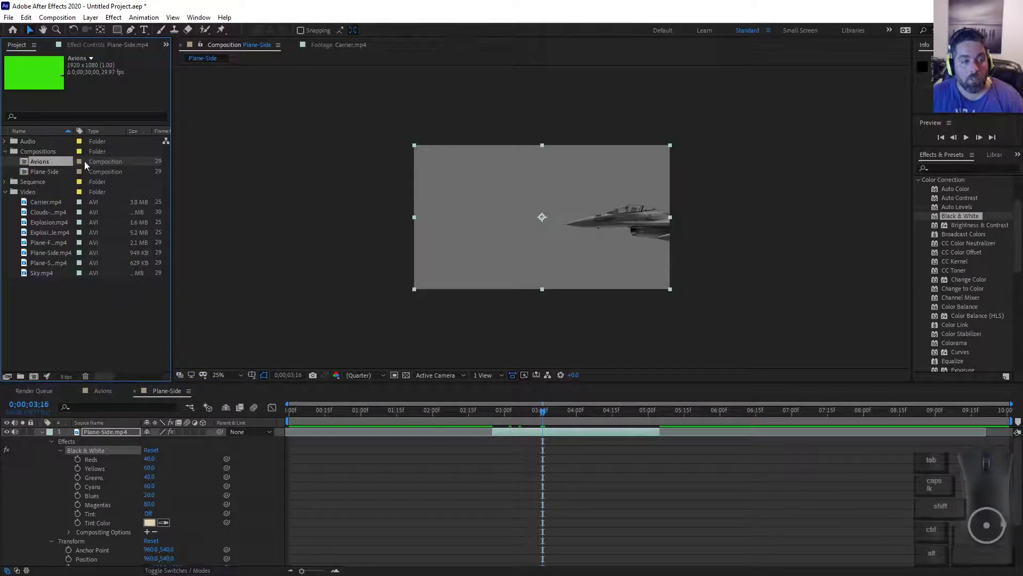
{"action": "double_click", "coordinate": [46, 161]}
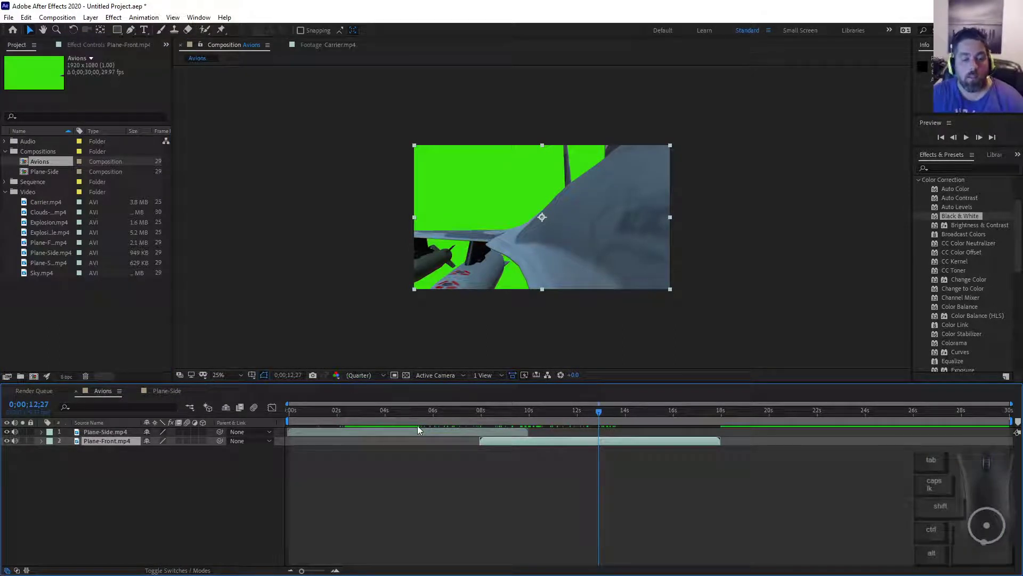
{"action": "mouse_move", "coordinate": [418, 425]}
{"action": "left_mouse_down"}
{"action": "mouse_move", "coordinate": [439, 420]}
{"action": "mouse_move", "coordinate": [336, 423]}
{"action": "mouse_move", "coordinate": [459, 420]}
{"action": "mouse_move", "coordinate": [425, 421]}
{"action": "left_mouse_up"}
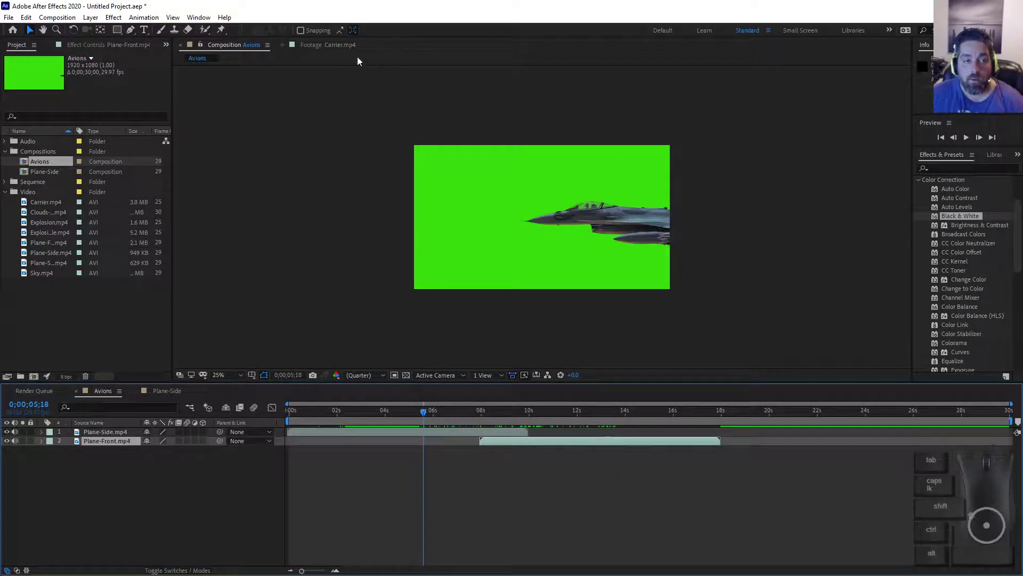
Maximise the Avions composition panel, restore it to its docked size and view its panel options.
{"action": "left_click", "coordinate": [626, 308]}
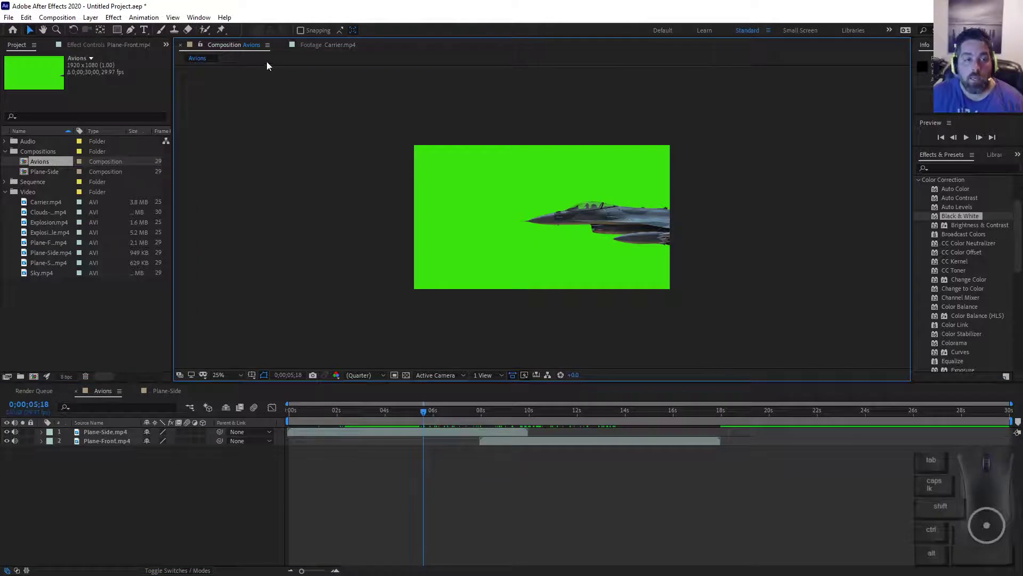
{"action": "left_click", "coordinate": [233, 45]}
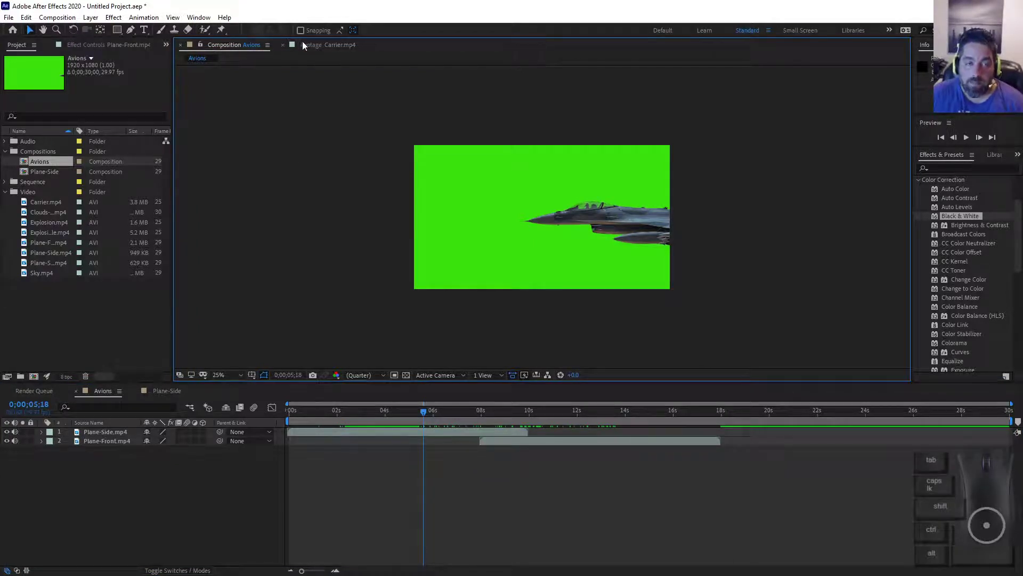
{"action": "right_click", "coordinate": [251, 42]}
{"action": "left_click", "coordinate": [219, 37]}
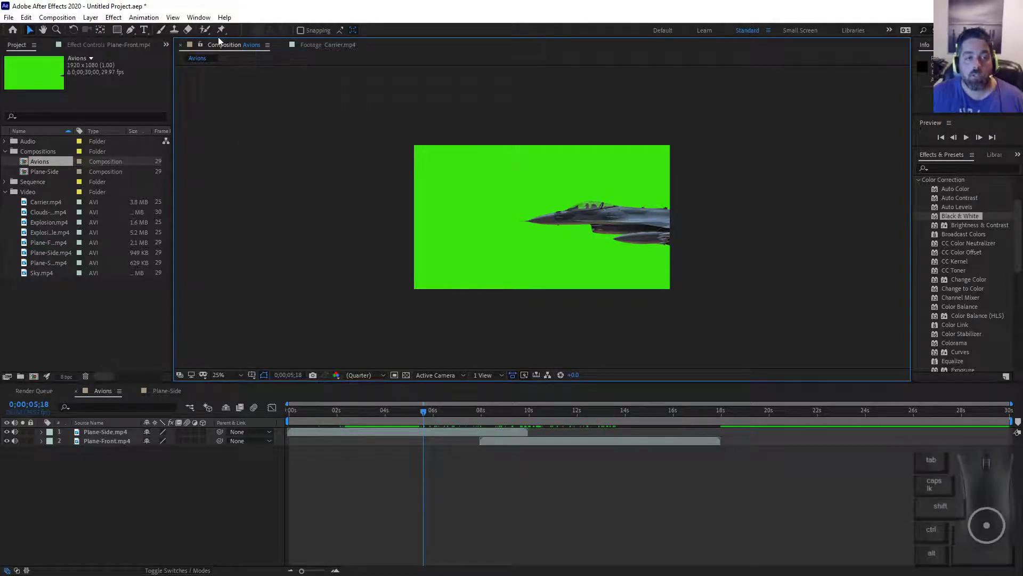
{"action": "double_click", "coordinate": [240, 42]}
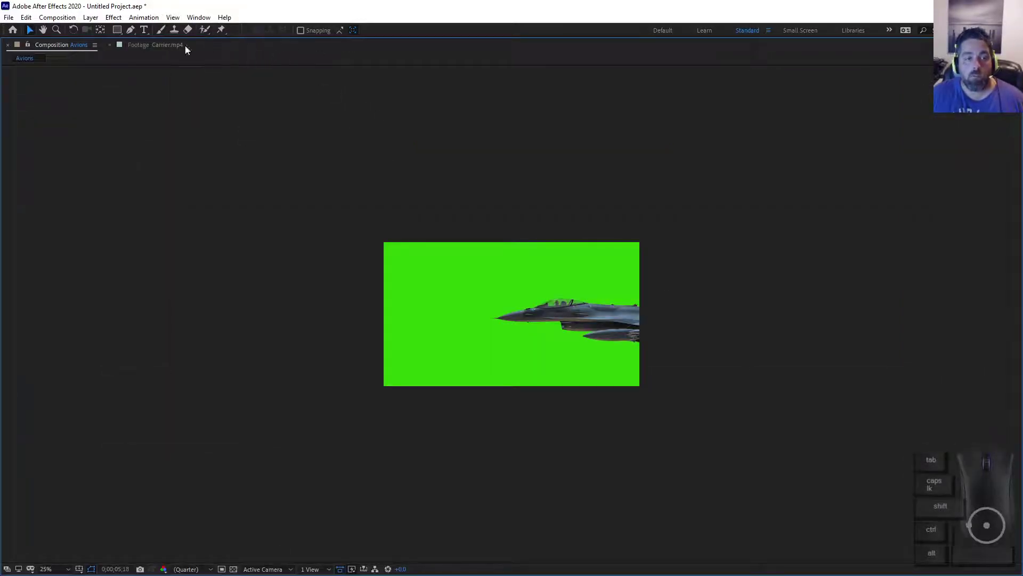
{"action": "left_click", "coordinate": [135, 44]}
{"action": "left_click", "coordinate": [52, 41]}
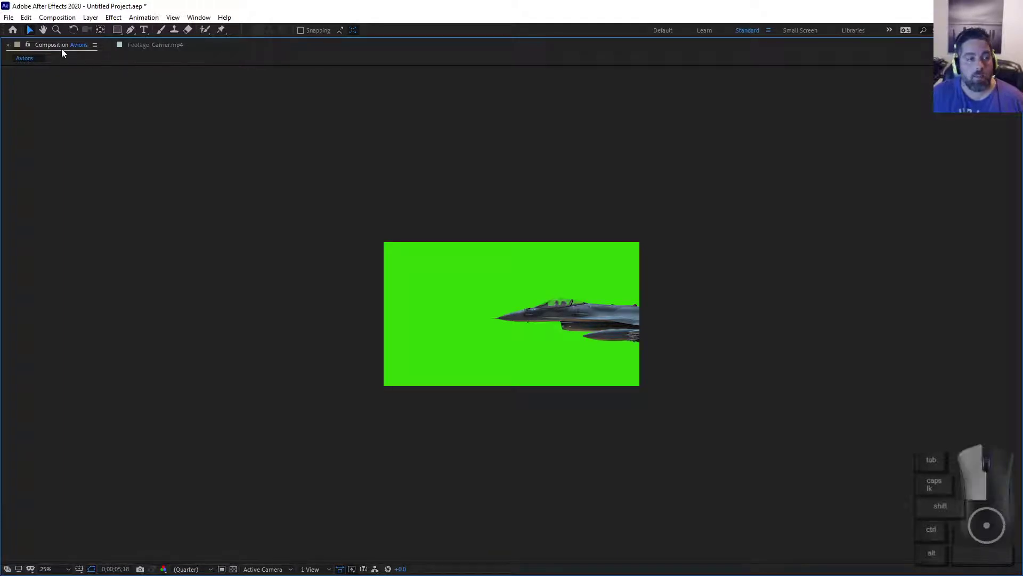
{"action": "double_click", "coordinate": [62, 48]}
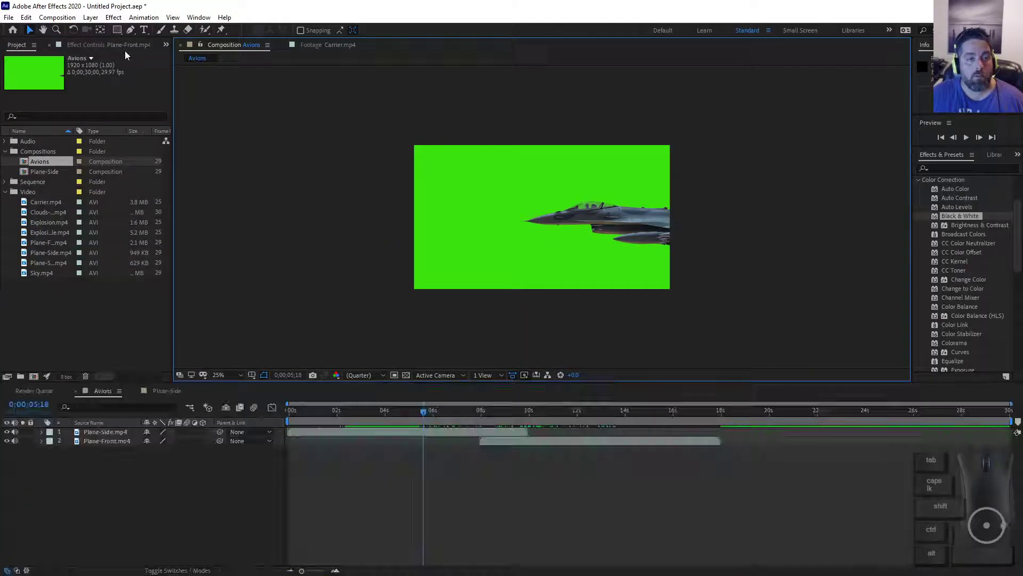
{"action": "left_click", "coordinate": [199, 46]}
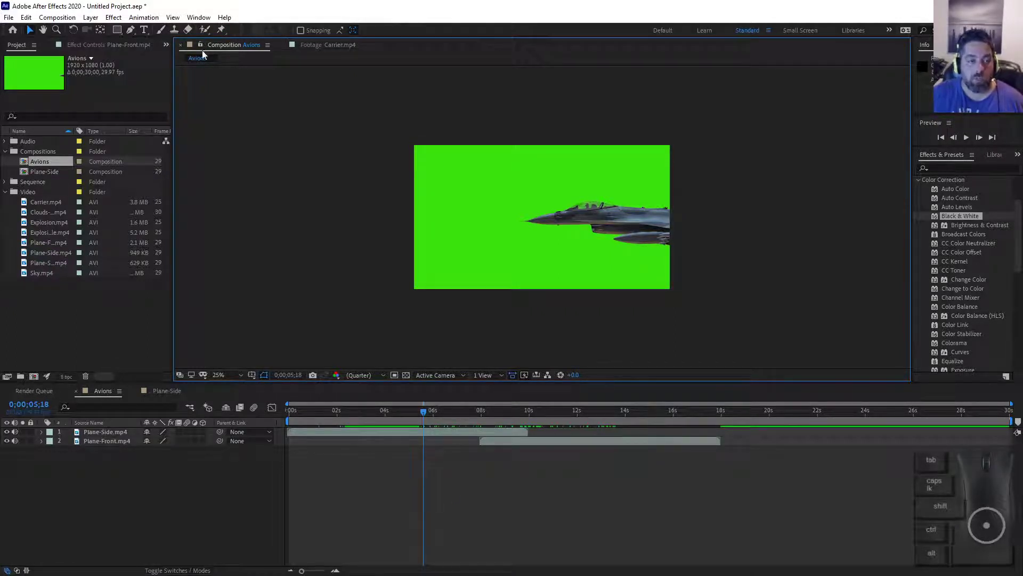
{"action": "left_click", "coordinate": [267, 46]}
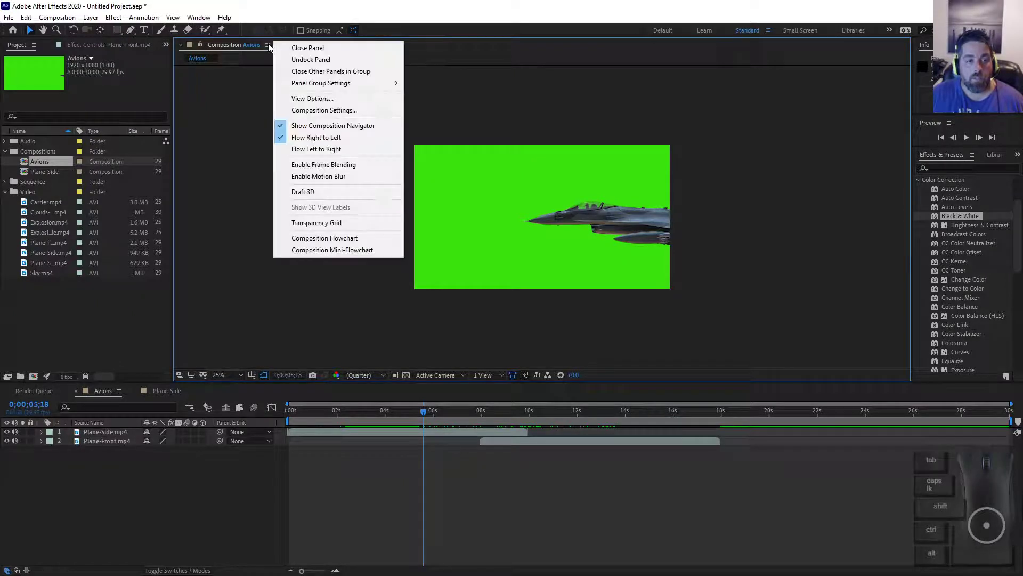
{"action": "left_click", "coordinate": [232, 136]}
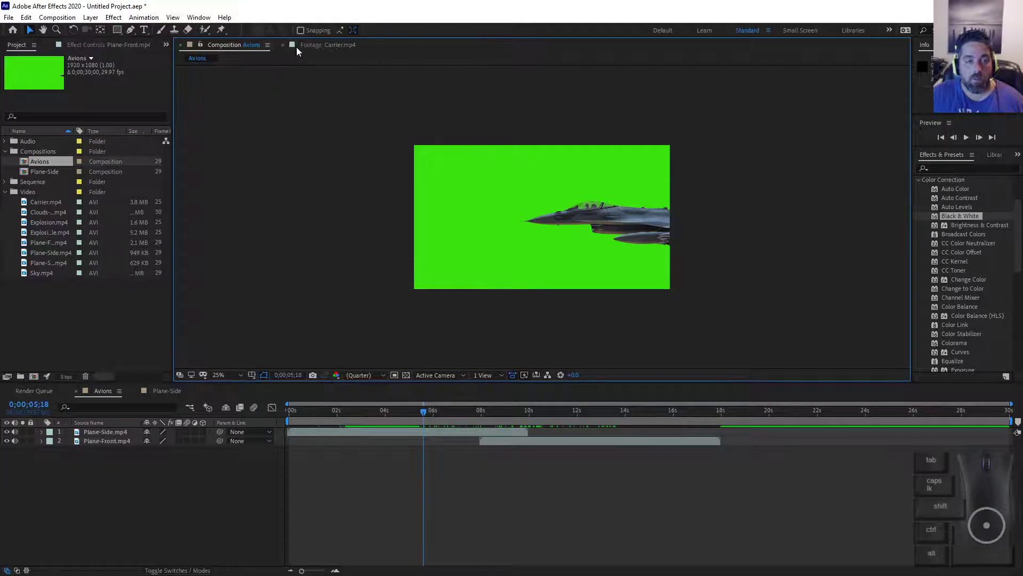
View the Carrier.mp4 footage, return to the Avions composition and scrub its playhead to 0;00;03;23.
{"action": "left_click", "coordinate": [323, 46]}
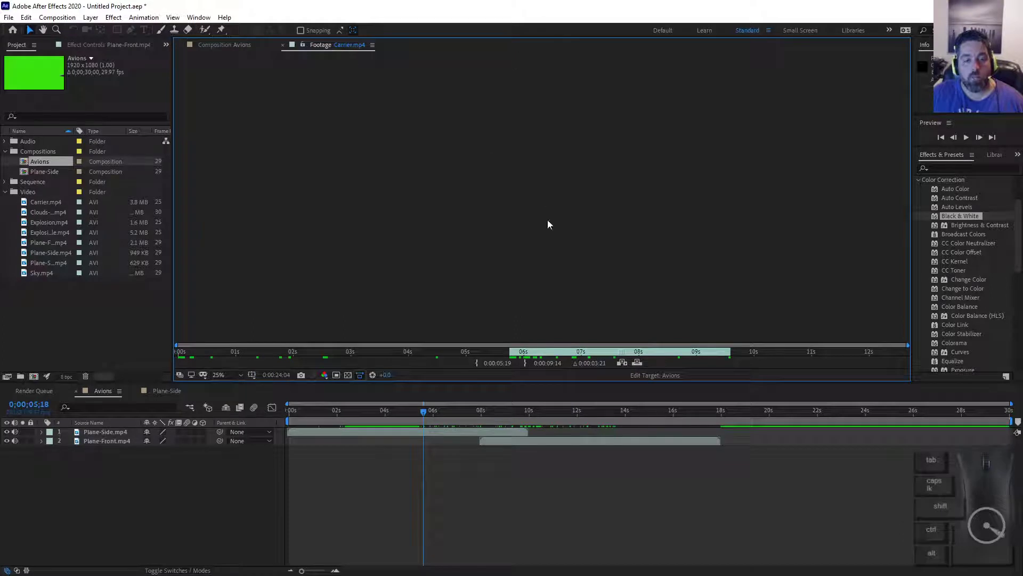
{"action": "left_click", "coordinate": [221, 45]}
{"action": "left_click", "coordinate": [409, 412]}
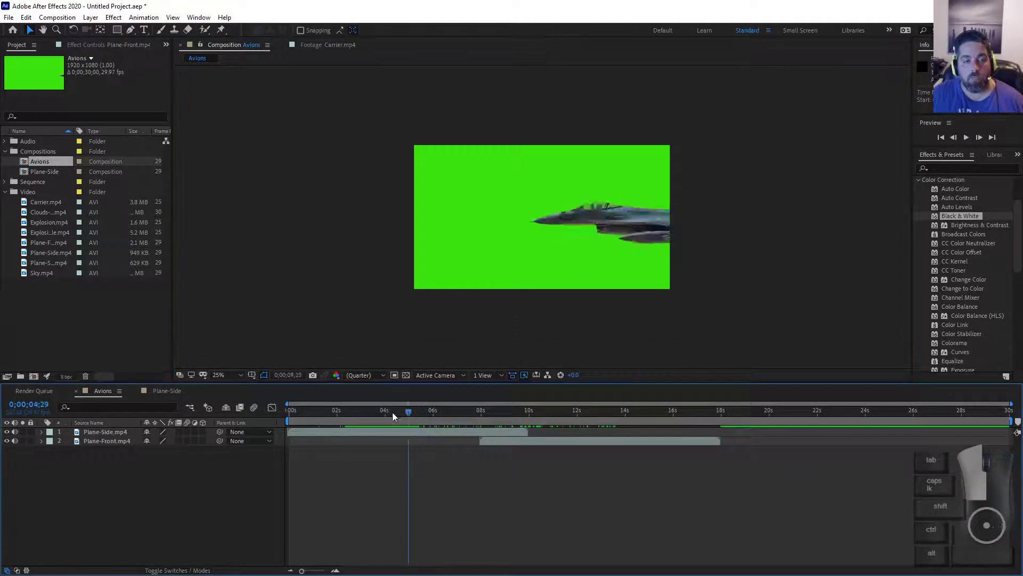
{"action": "mouse_move", "coordinate": [393, 415]}
{"action": "left_mouse_down"}
{"action": "mouse_move", "coordinate": [576, 413]}
{"action": "mouse_move", "coordinate": [380, 414]}
{"action": "left_mouse_up"}
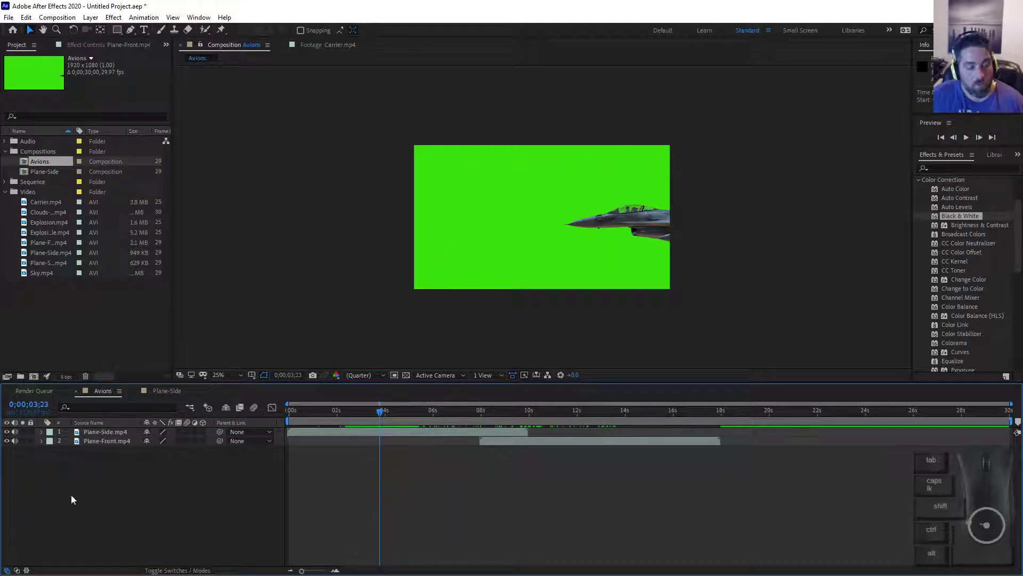
{"action": "left_click", "coordinate": [222, 51]}
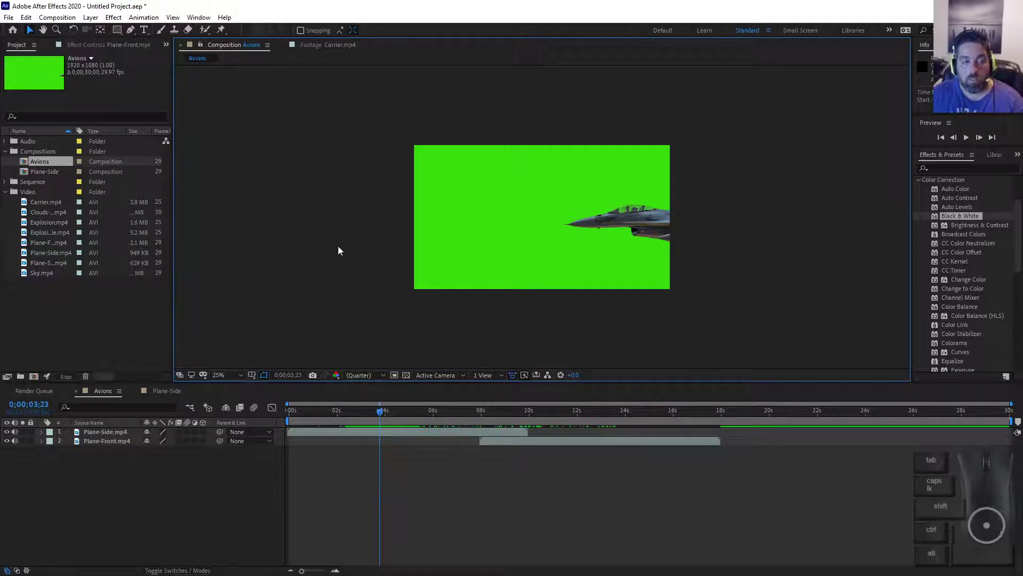
Consult the composition window slide in the presentation and return to After Effects.
{"action": "key", "text": "alt+Tab"}
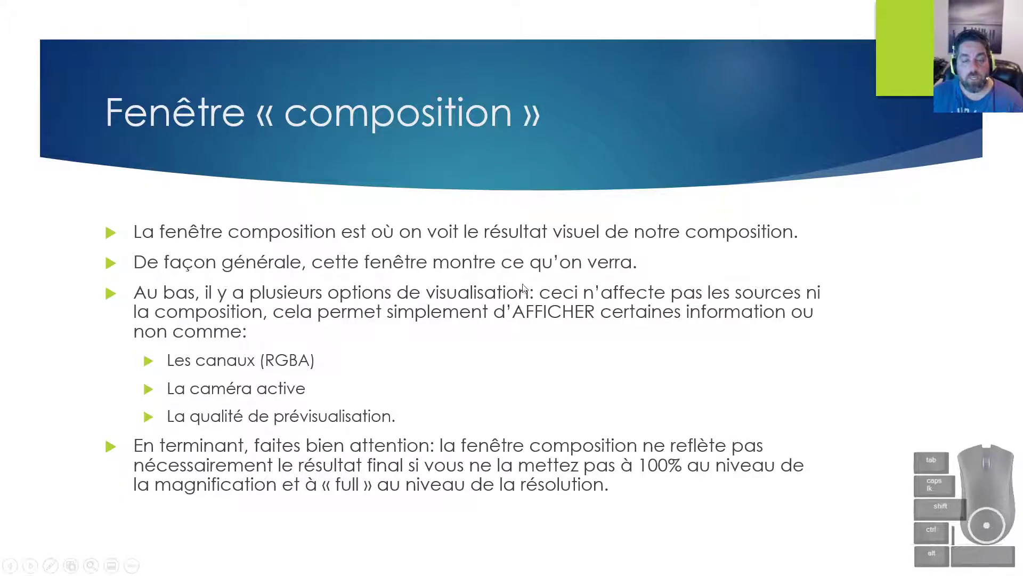
{"action": "key", "text": "alt+Tab"}
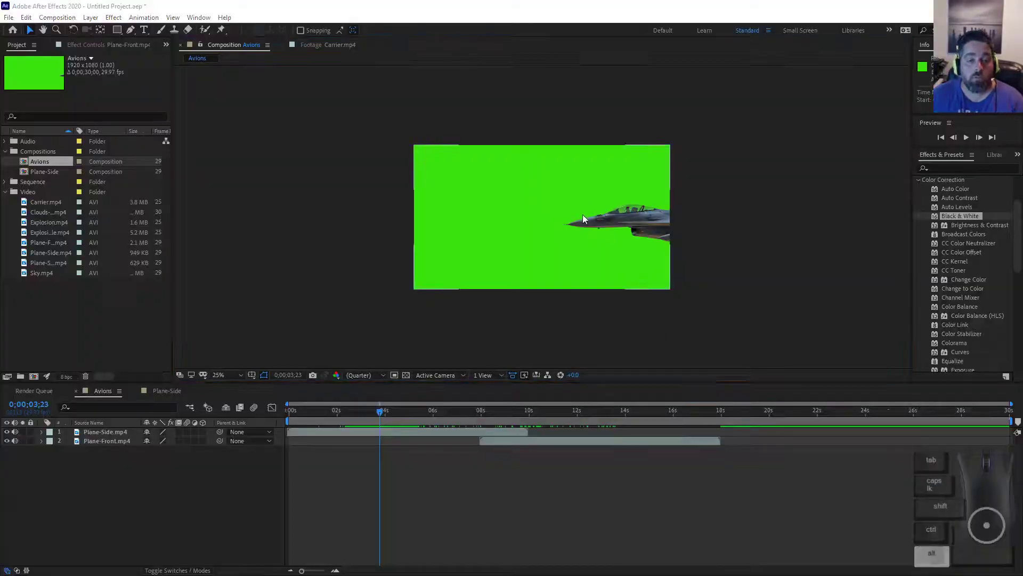
{"action": "key", "text": "alt+Tab"}
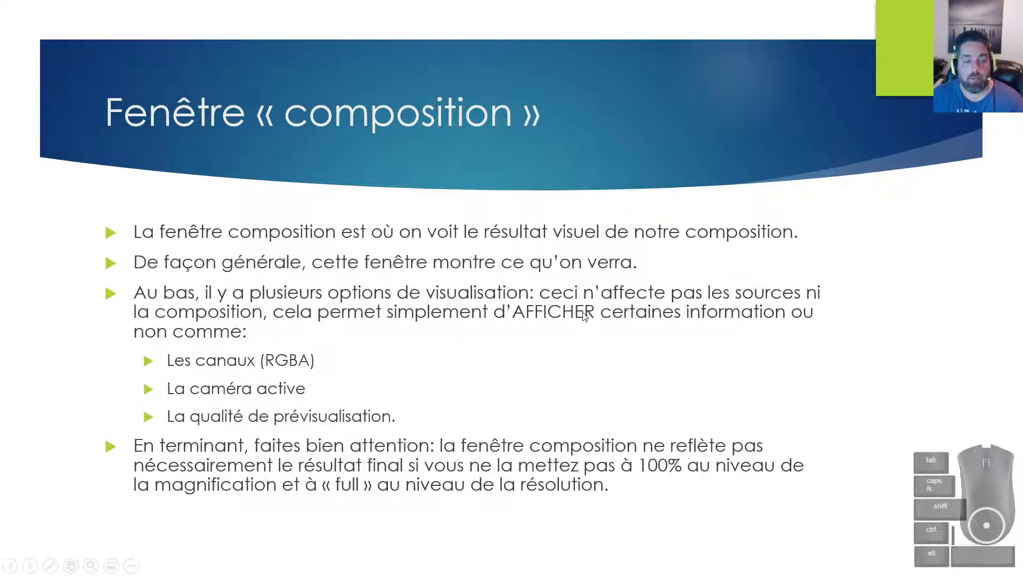
{"action": "key", "text": "alt+Tab"}
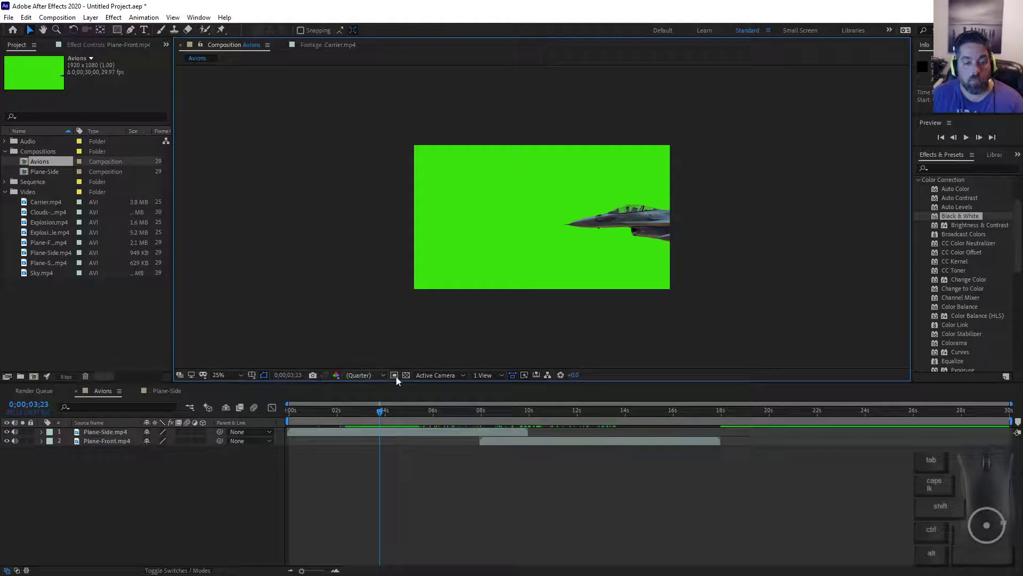
Set the Avions preview resolution to Full, inspect the aircraft at 100% and 50% magnification, and move the playhead to 0;00;03;15.
{"action": "left_click", "coordinate": [384, 375]}
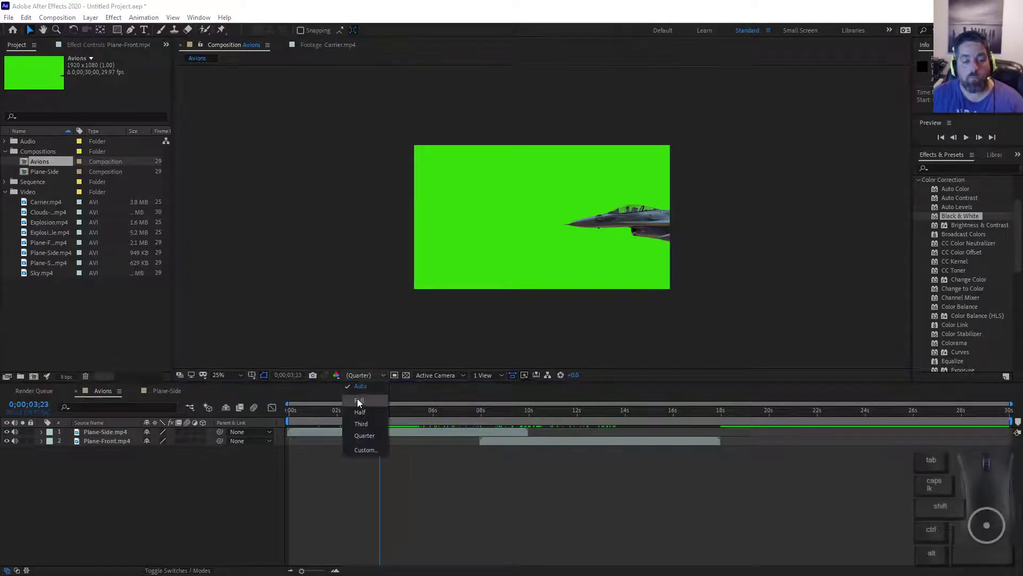
{"action": "left_click", "coordinate": [357, 401]}
{"action": "scroll", "coordinate": [569, 255], "scroll_direction": "up", "scroll_amount": 4}
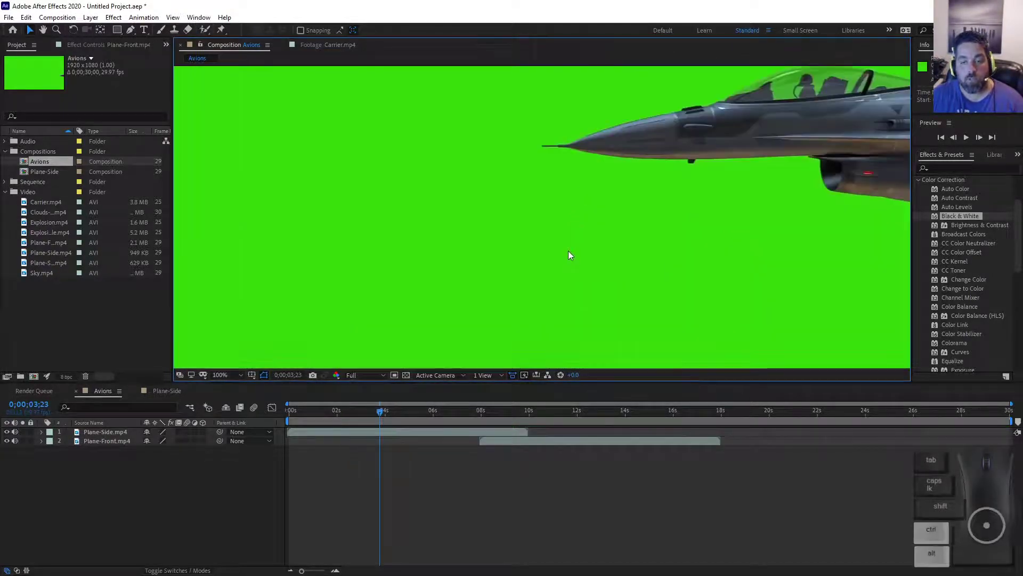
{"action": "scroll", "coordinate": [568, 243], "scroll_direction": "down", "scroll_amount": 2}
{"action": "mouse_move", "coordinate": [380, 412]}
{"action": "left_mouse_down"}
{"action": "mouse_move", "coordinate": [464, 419]}
{"action": "mouse_move", "coordinate": [352, 424]}
{"action": "mouse_move", "coordinate": [373, 421]}
{"action": "left_mouse_up"}
Try the Half preview resolution, move the playhead to 0;00;02;29 and switch the resolution to Third.
{"action": "left_click", "coordinate": [363, 375]}
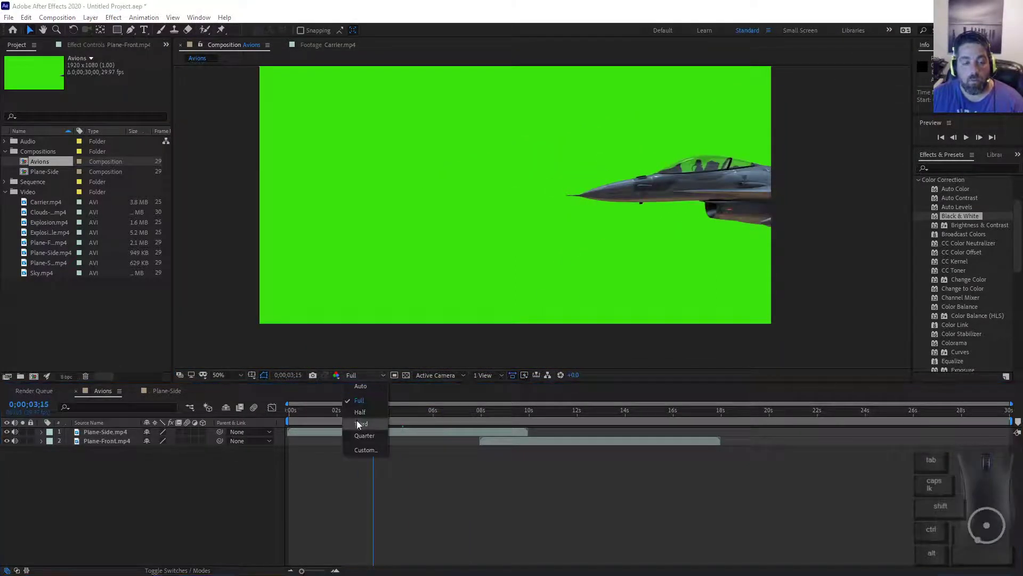
{"action": "left_click", "coordinate": [360, 412]}
{"action": "left_click", "coordinate": [365, 376]}
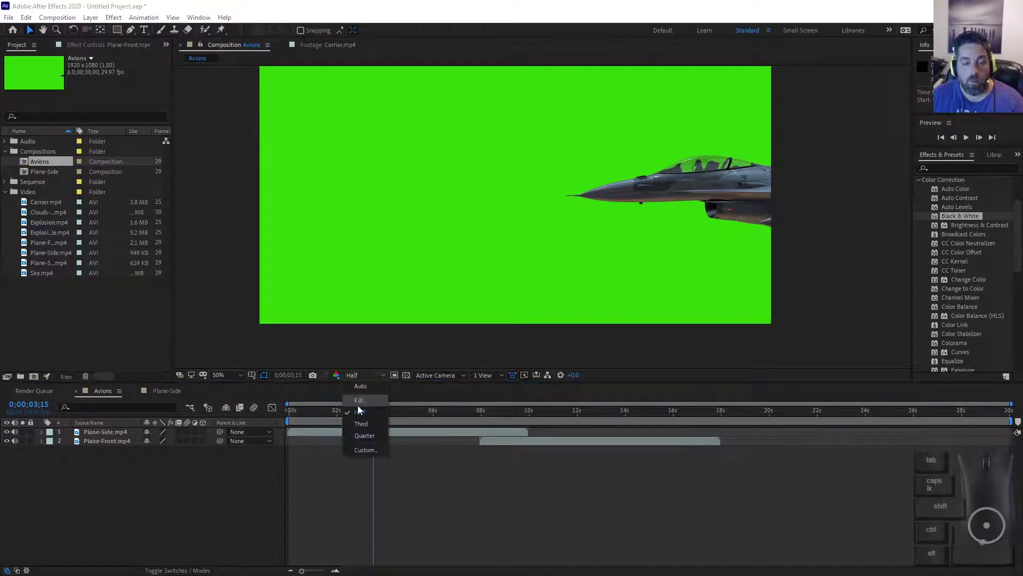
{"action": "left_click", "coordinate": [361, 413]}
{"action": "left_click", "coordinate": [361, 424]}
{"action": "left_click", "coordinate": [356, 376]}
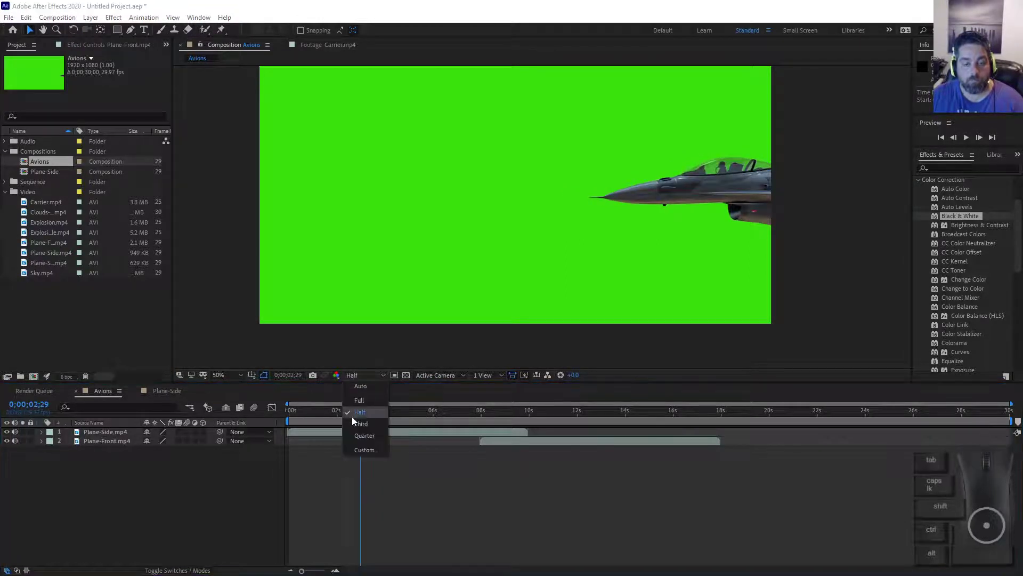
{"action": "left_click", "coordinate": [360, 423]}
Set the preview resolution to Quarter, inspect the aircraft at 100% and return the composition view to 50% magnification.
{"action": "left_click", "coordinate": [363, 373]}
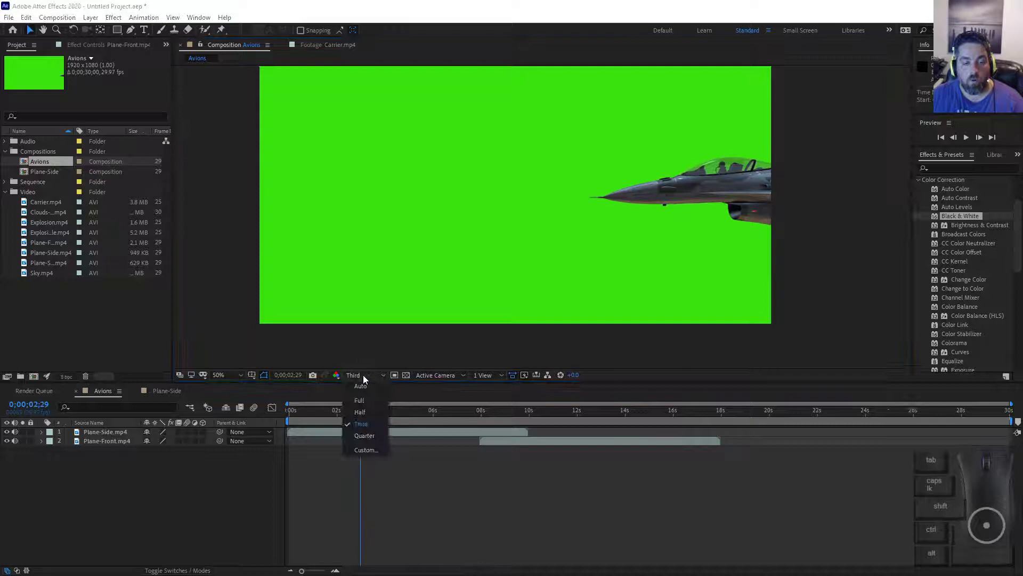
{"action": "left_click", "coordinate": [362, 435]}
{"action": "scroll", "coordinate": [735, 185], "scroll_direction": "up", "scroll_amount": 4}
{"action": "scroll", "coordinate": [693, 175], "scroll_direction": "down", "scroll_amount": 2}
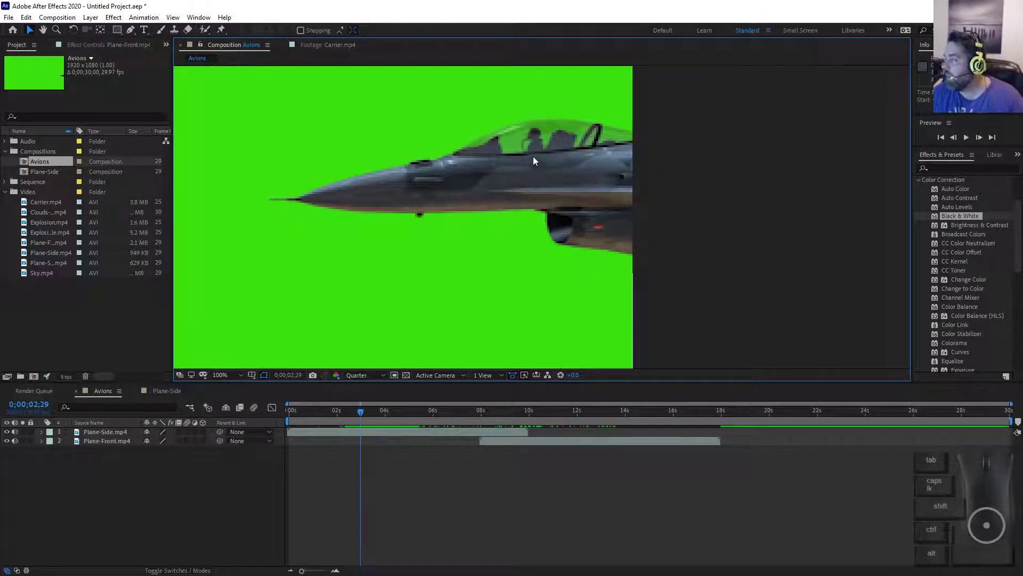
{"action": "scroll", "coordinate": [512, 132], "scroll_direction": "down", "scroll_amount": 1}
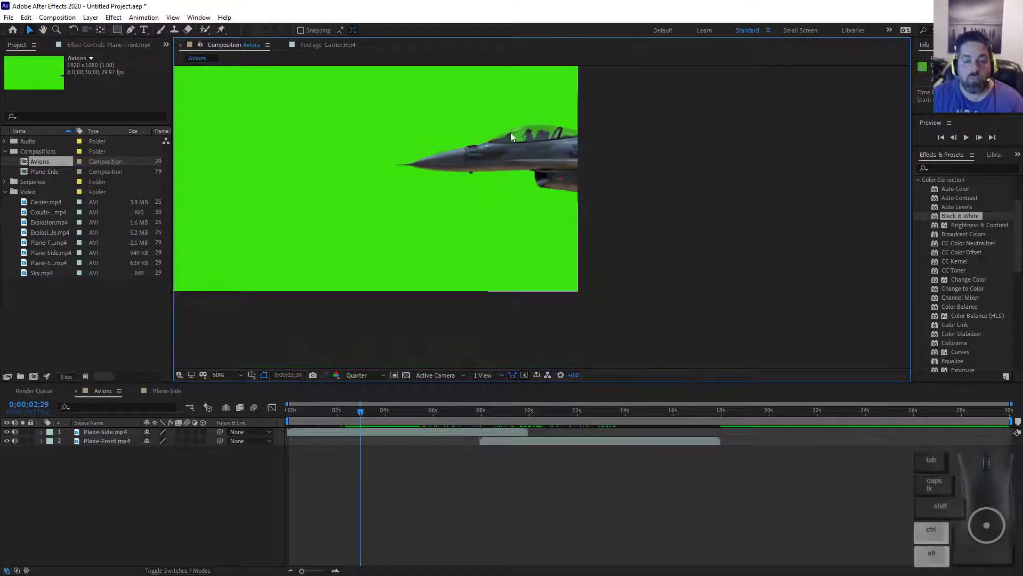
{"action": "left_click_drag", "start_coordinate": [461, 171], "coordinate": [589, 222]}
{"action": "key", "text": "v"}
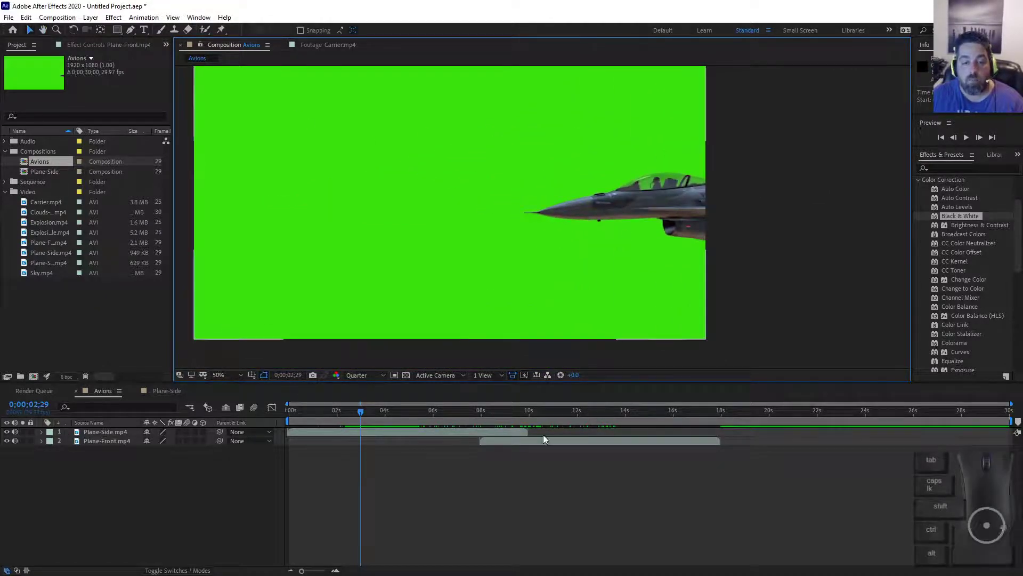
Select the Plane-Side.mp4 layer and magnify the composition view to 200% around the aircraft's nose and cockpit.
{"action": "left_click", "coordinate": [408, 430]}
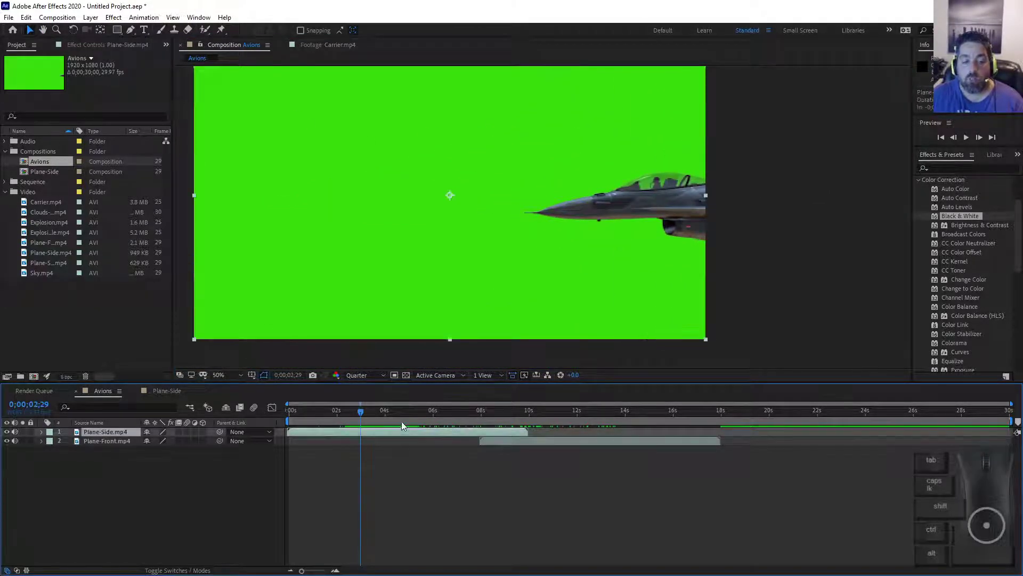
{"action": "key", "text": "space"}
{"action": "left_click_drag", "start_coordinate": [311, 163], "coordinate": [359, 189]}
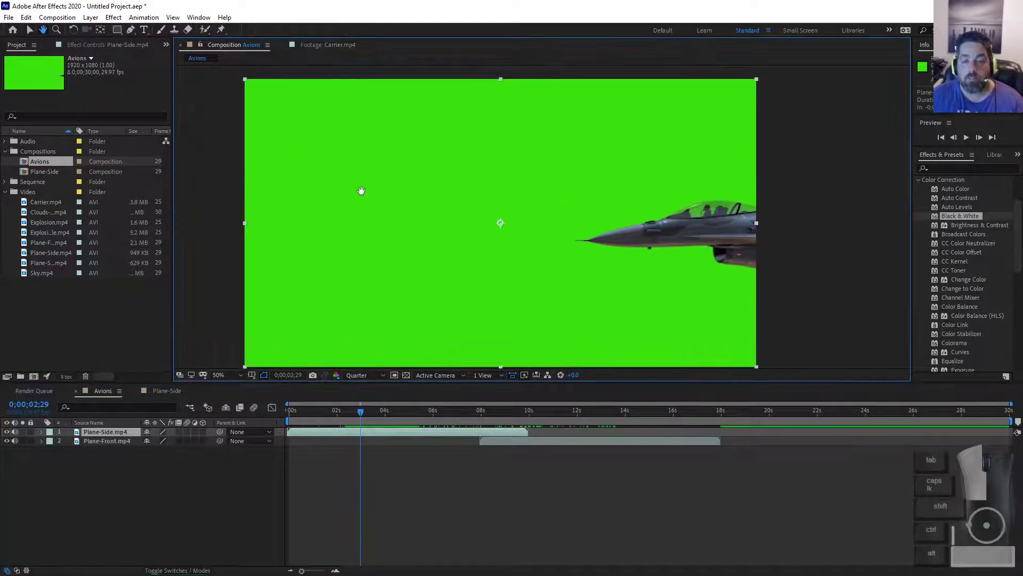
{"action": "scroll", "coordinate": [727, 240], "scroll_direction": "up", "scroll_amount": 3}
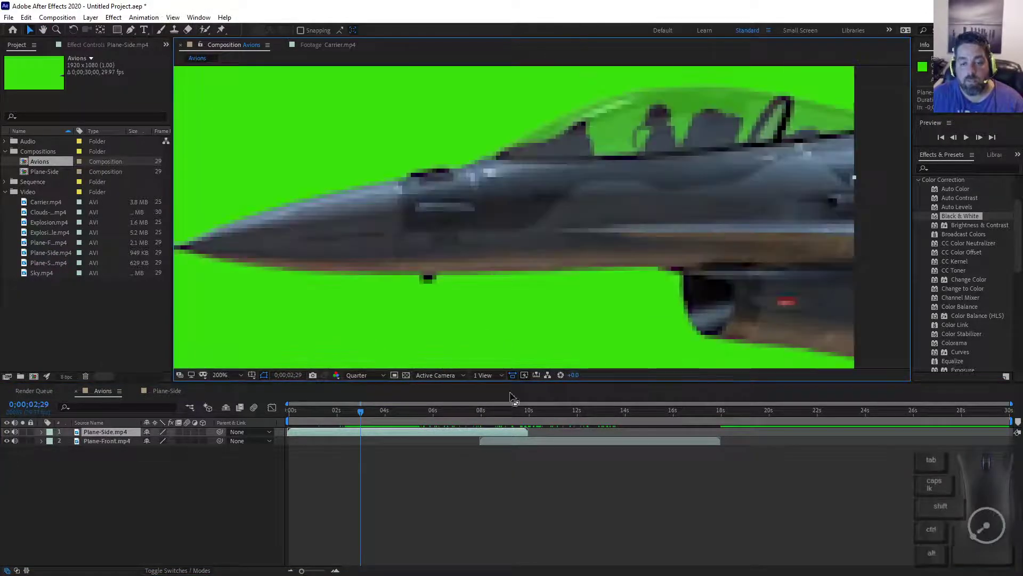
Return the view to 100%, set the Avions preview resolution to Full, and move the playhead through 0;00;03;20 to 0;00;04;26.
{"action": "left_click_drag", "start_coordinate": [350, 411], "coordinate": [377, 415]}
{"action": "scroll", "coordinate": [479, 300], "scroll_direction": "down", "scroll_amount": 2}
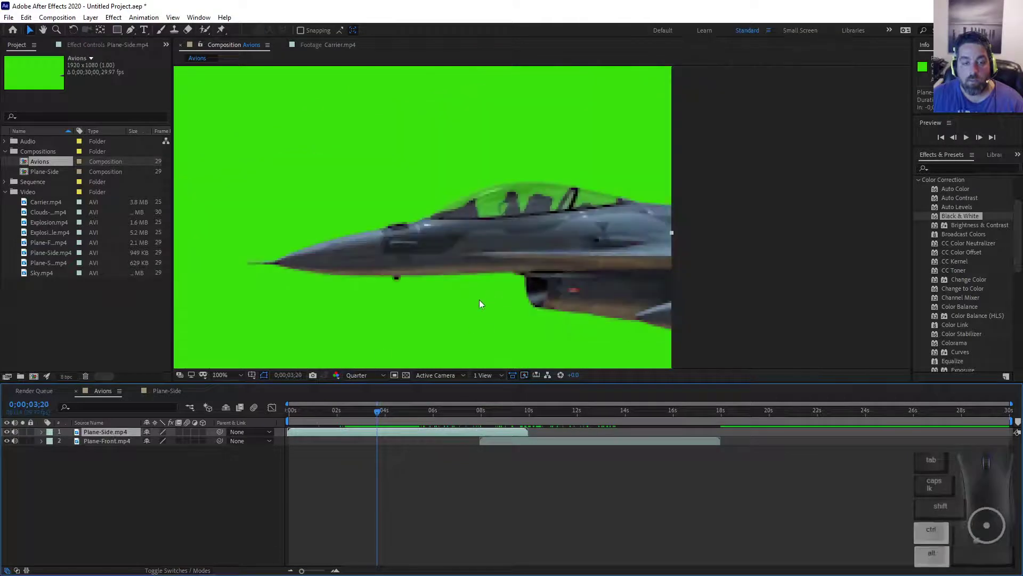
{"action": "left_click", "coordinate": [368, 376]}
{"action": "left_click", "coordinate": [356, 399]}
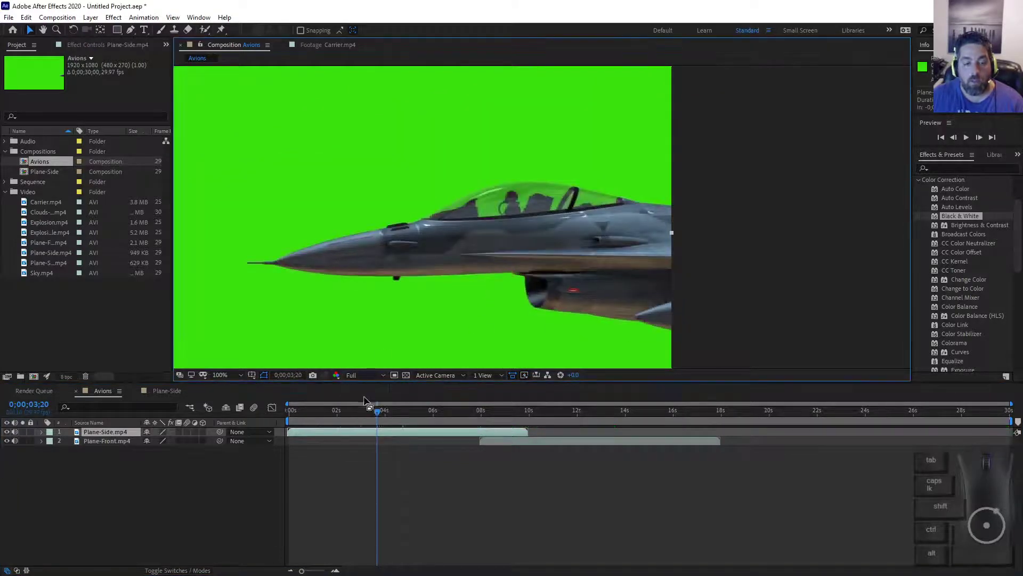
{"action": "left_click_drag", "start_coordinate": [335, 412], "coordinate": [407, 409]}
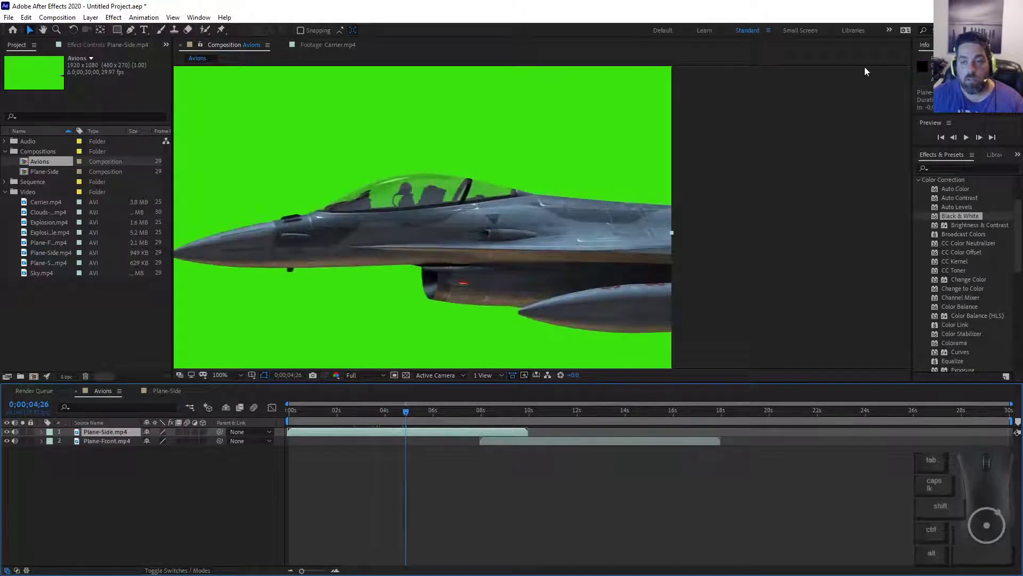
{"action": "left_click", "coordinate": [406, 402]}
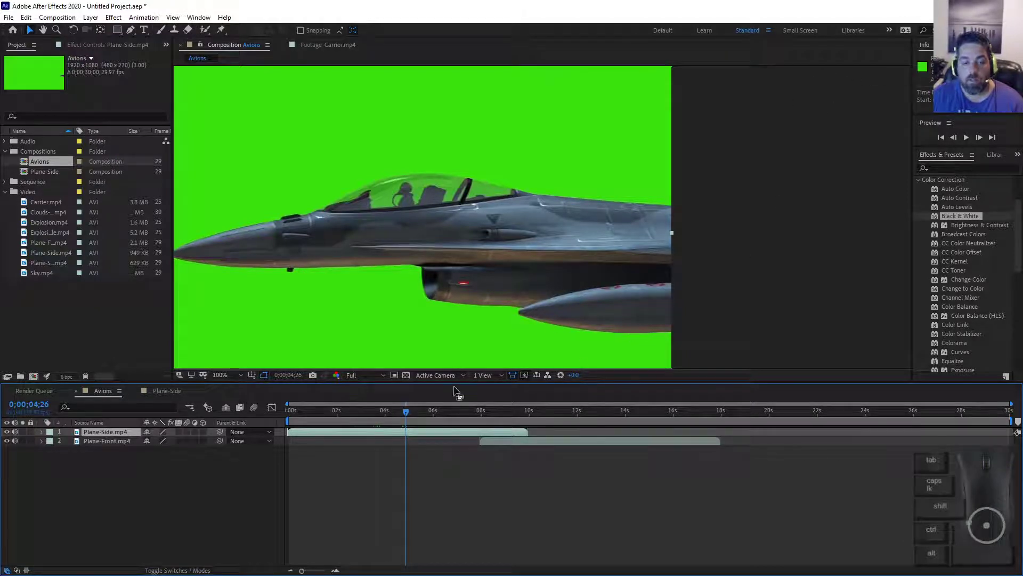
Reduce the composition view to 50%, set the preview resolution to Auto, and move the playhead to 0;00;02;23.
{"action": "left_click_drag", "start_coordinate": [404, 411], "coordinate": [379, 381]}
{"action": "scroll", "coordinate": [460, 290], "scroll_direction": "down", "scroll_amount": 2}
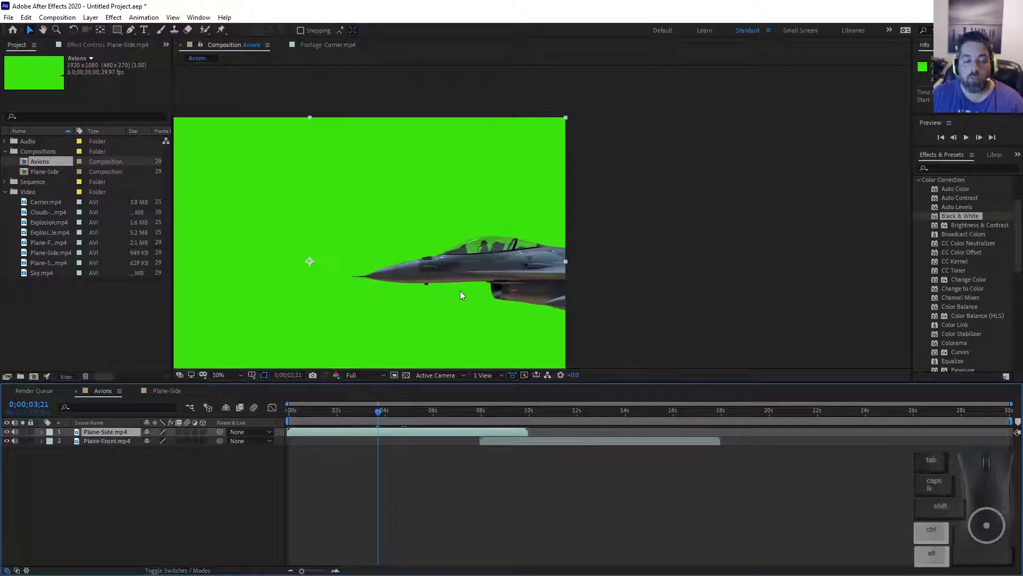
{"action": "left_click", "coordinate": [362, 375]}
{"action": "left_click", "coordinate": [360, 412]}
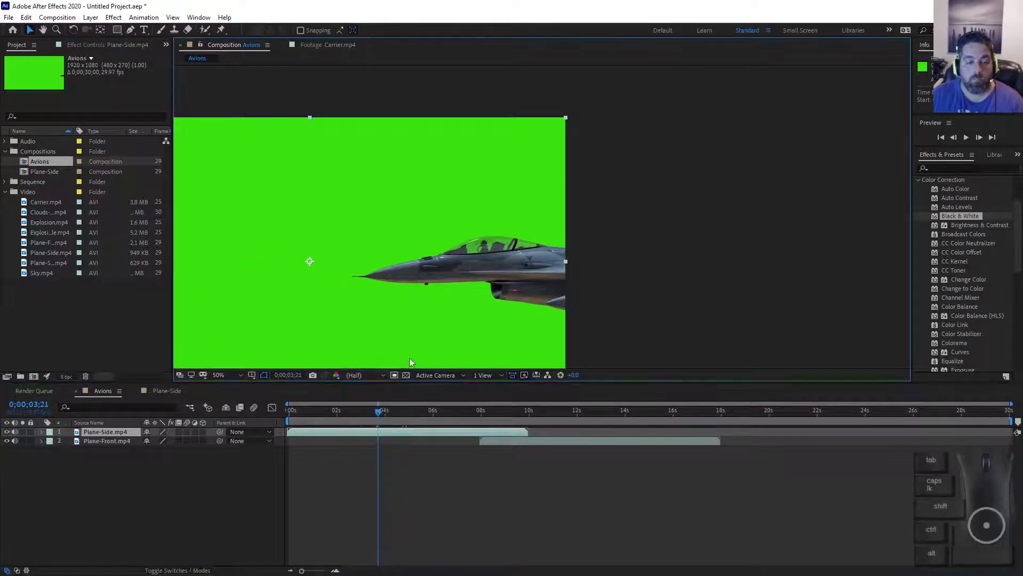
{"action": "left_click", "coordinate": [331, 413]}
{"action": "left_click_drag", "start_coordinate": [333, 414], "coordinate": [355, 411]}
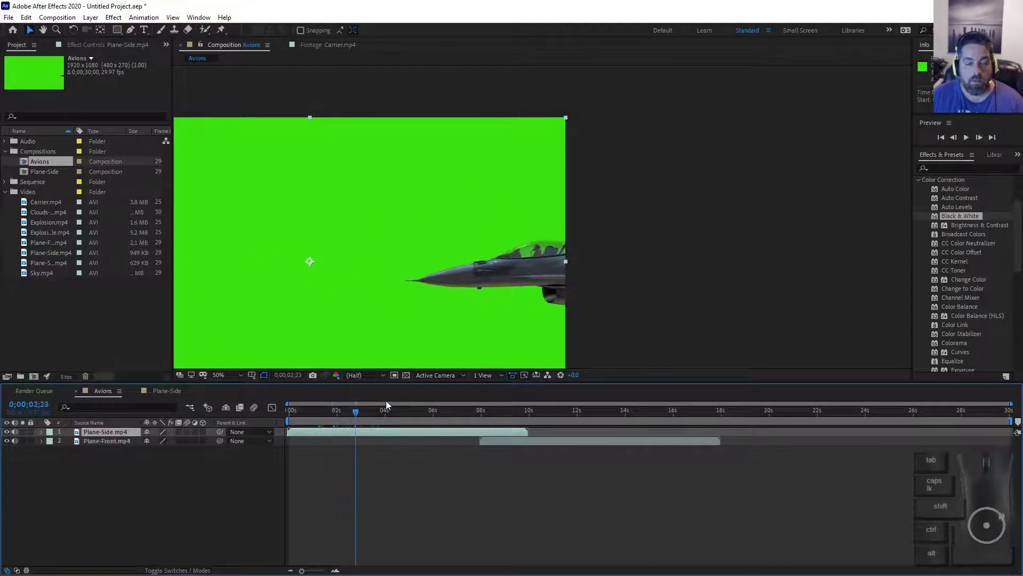
Inspect the aircraft's nose and cockpit at 100% and 200% magnification with the Auto resolution, ending at 100%.
{"action": "left_click_drag", "start_coordinate": [469, 246], "coordinate": [699, 175]}
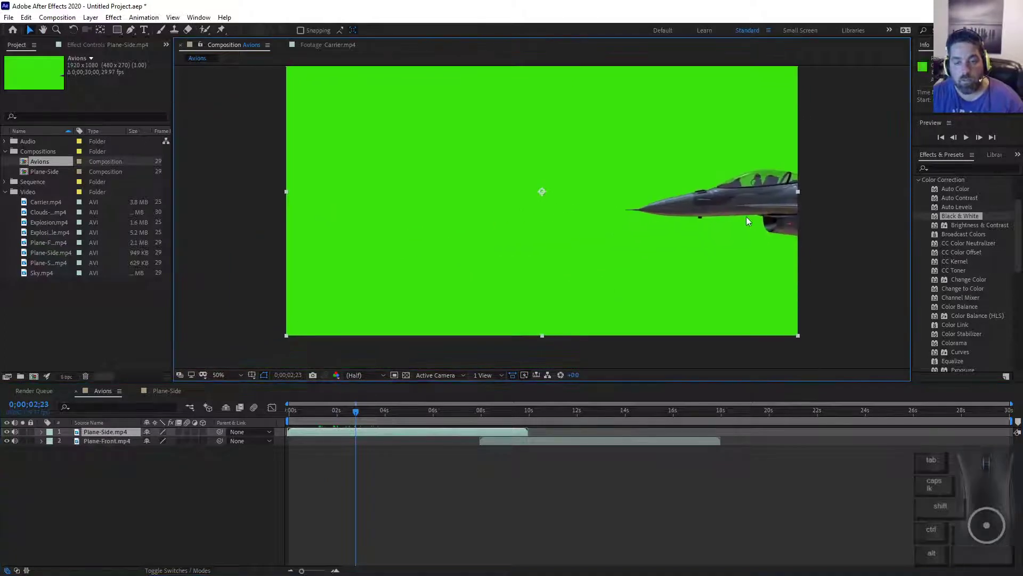
{"action": "left_click_drag", "start_coordinate": [674, 207], "coordinate": [686, 230]}
{"action": "scroll", "coordinate": [782, 209], "scroll_direction": "up", "scroll_amount": 5}
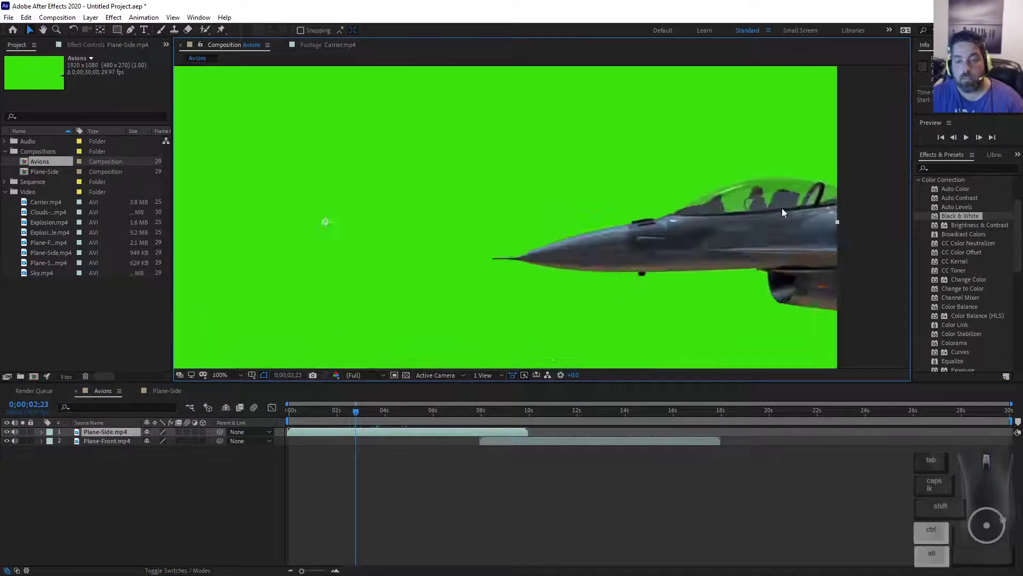
{"action": "scroll", "coordinate": [557, 286], "scroll_direction": "down", "scroll_amount": 1}
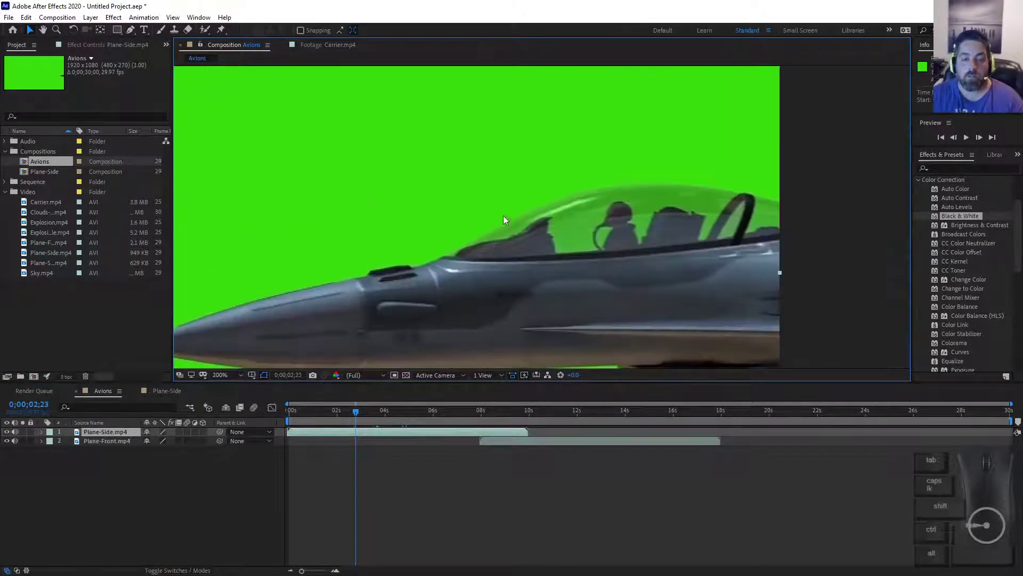
{"action": "scroll", "coordinate": [331, 299], "scroll_direction": "down", "scroll_amount": 1}
Try the Full preview resolution, reduce the composition view to 50%, and switch the resolution to Quarter.
{"action": "left_click", "coordinate": [362, 375]}
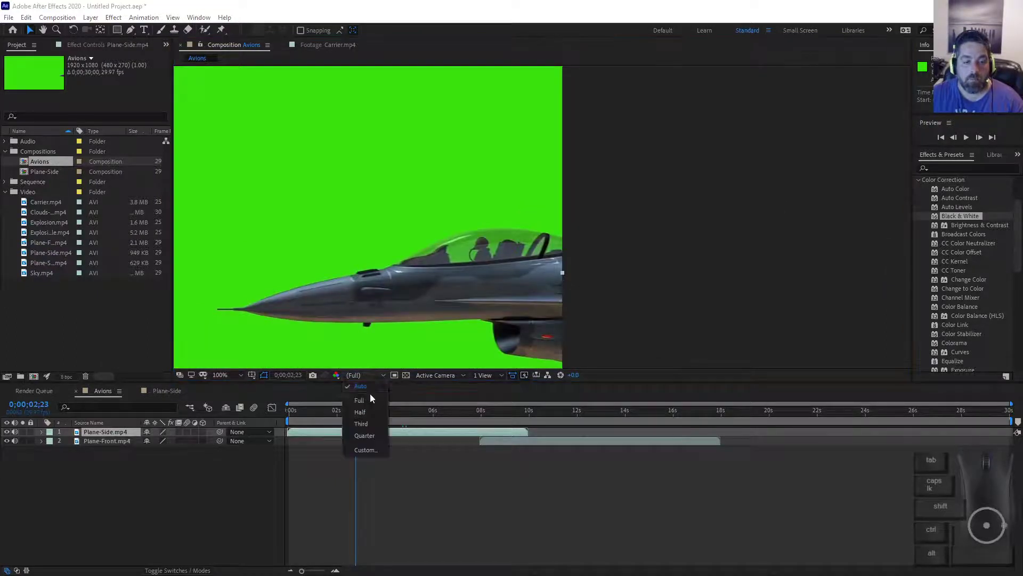
{"action": "left_click", "coordinate": [369, 398]}
{"action": "scroll", "coordinate": [584, 250], "scroll_direction": "down", "scroll_amount": 2}
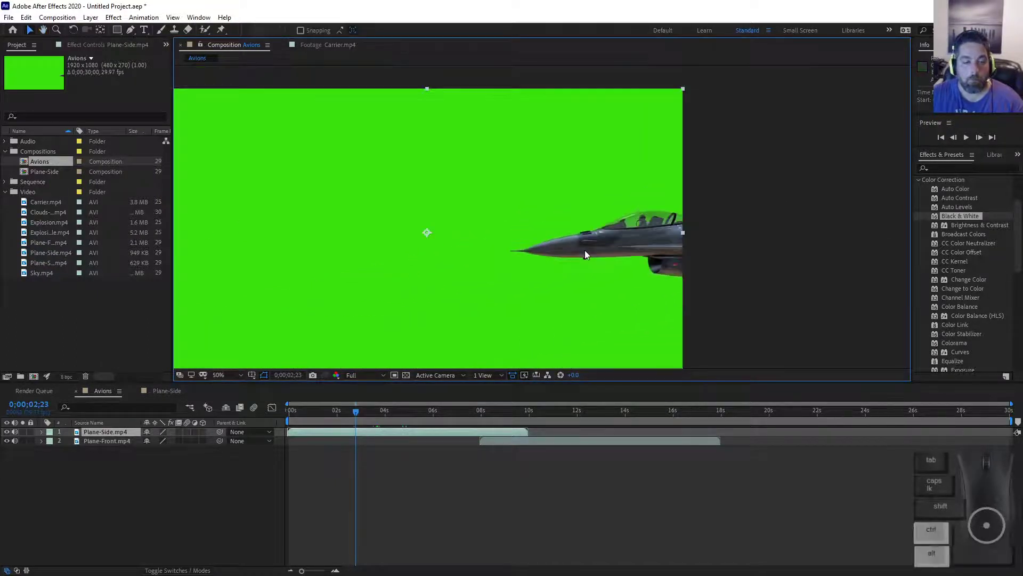
{"action": "left_click", "coordinate": [361, 374]}
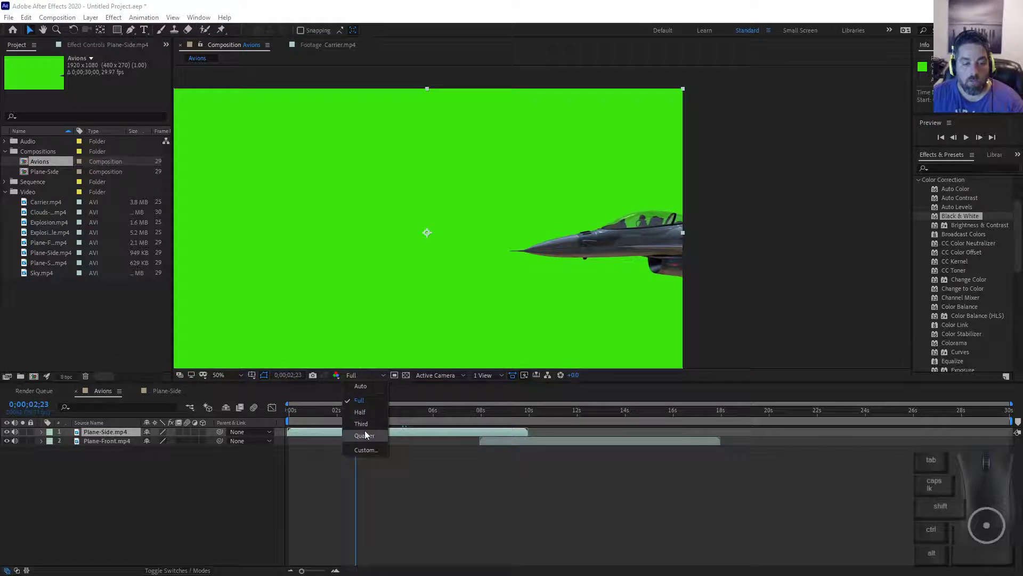
{"action": "left_click", "coordinate": [364, 435]}
View the composition's Red, Blue and Alpha channels one after another, and restore the RGB display.
{"action": "left_click", "coordinate": [336, 376]}
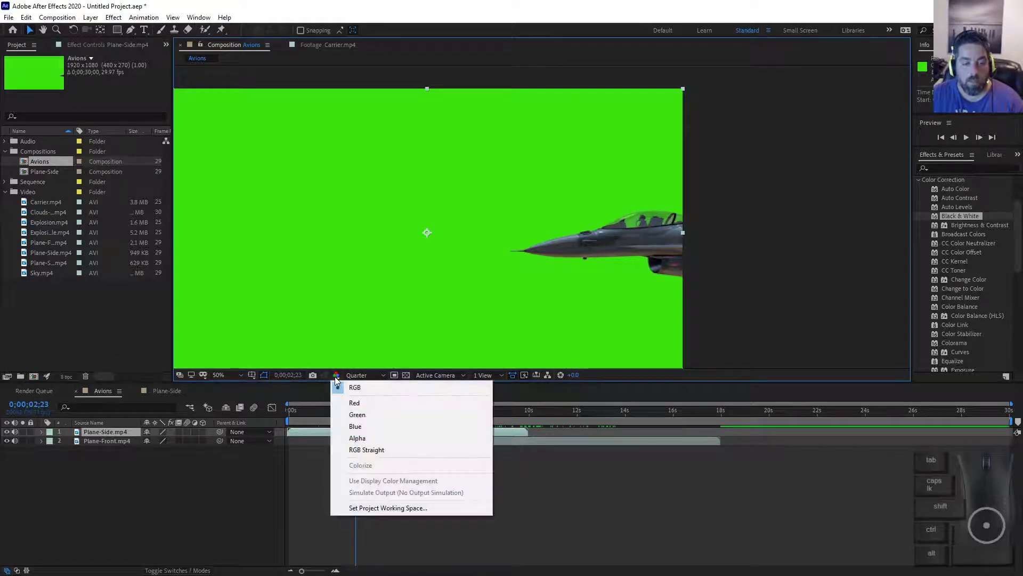
{"action": "left_click", "coordinate": [344, 404]}
{"action": "left_click", "coordinate": [336, 376]}
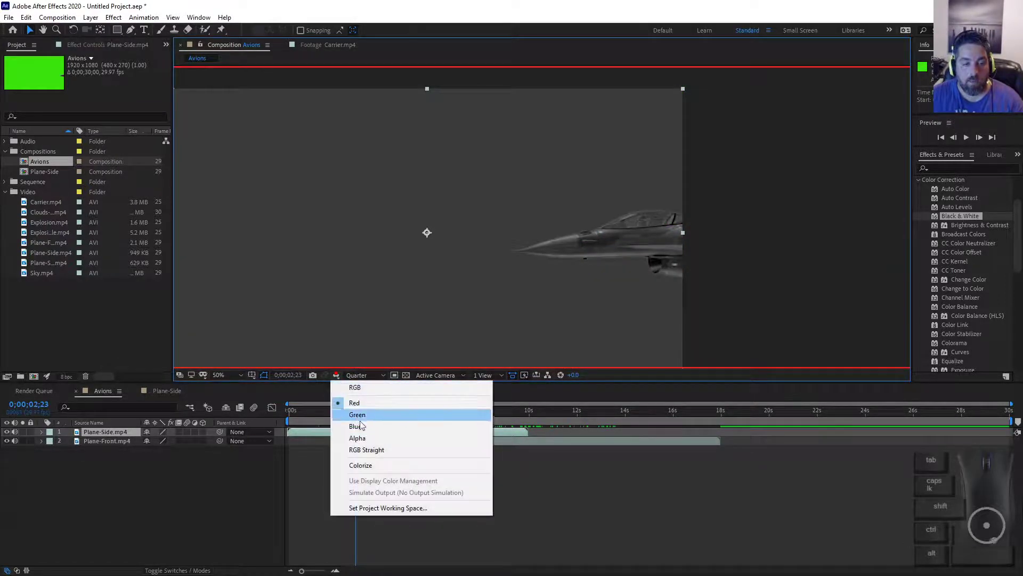
{"action": "left_click", "coordinate": [355, 426]}
{"action": "left_click", "coordinate": [335, 377]}
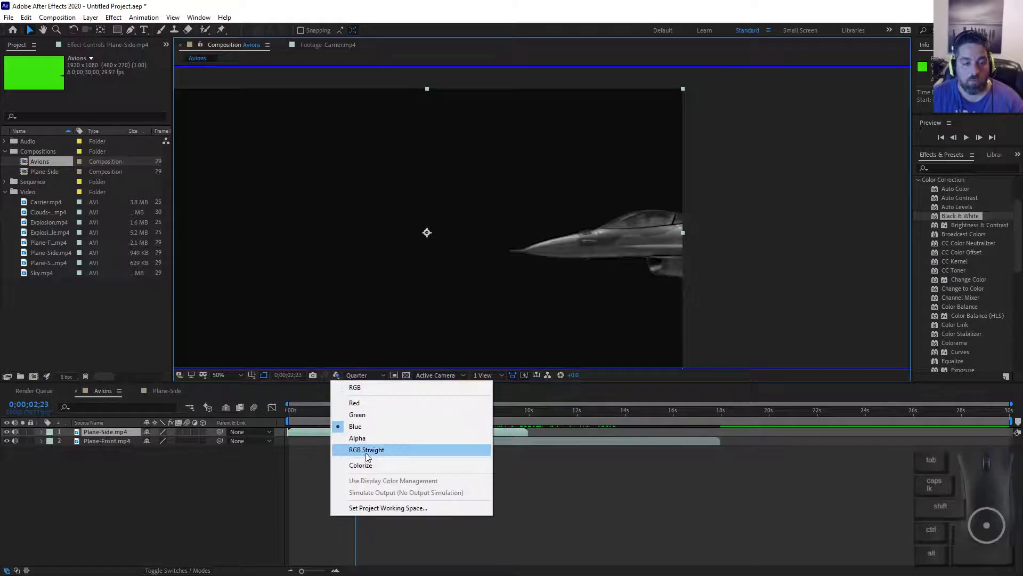
{"action": "left_click", "coordinate": [366, 437]}
{"action": "left_click", "coordinate": [338, 377]}
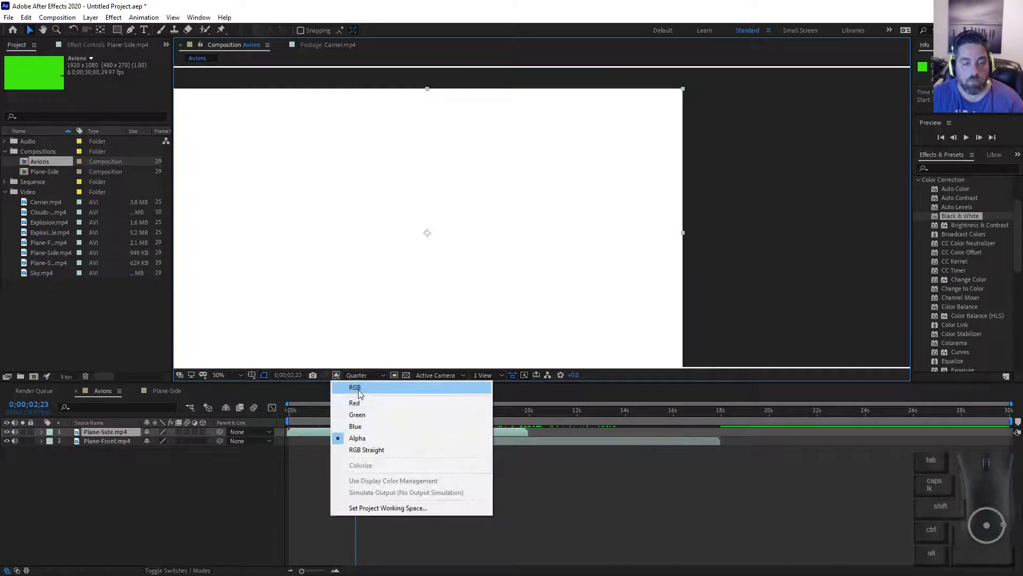
{"action": "left_click", "coordinate": [353, 387]}
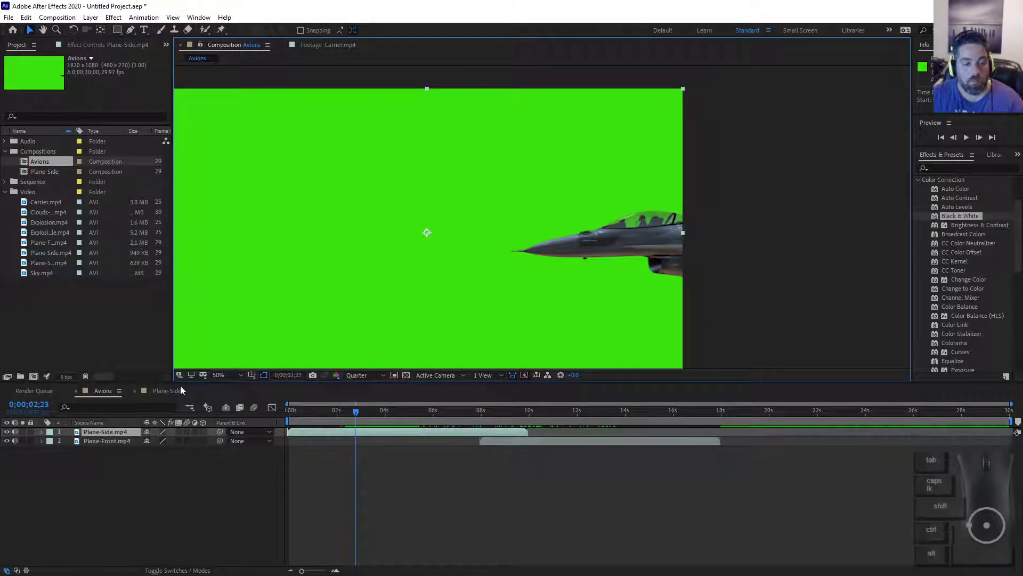
Try the Fit up to 100% magnification and switch the composition view to Fit.
{"action": "left_click", "coordinate": [239, 375]}
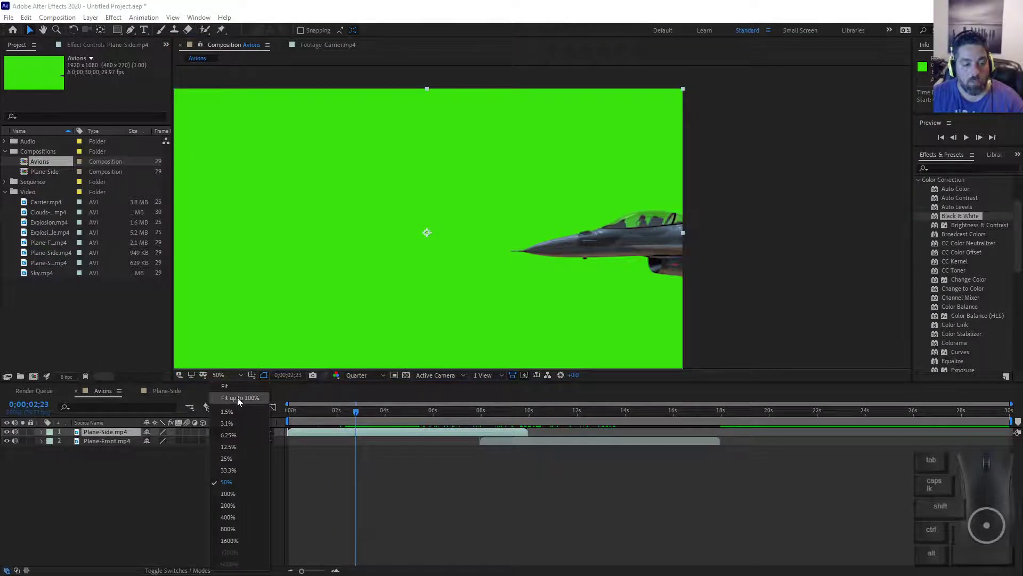
{"action": "left_click", "coordinate": [228, 392]}
{"action": "left_click", "coordinate": [231, 373]}
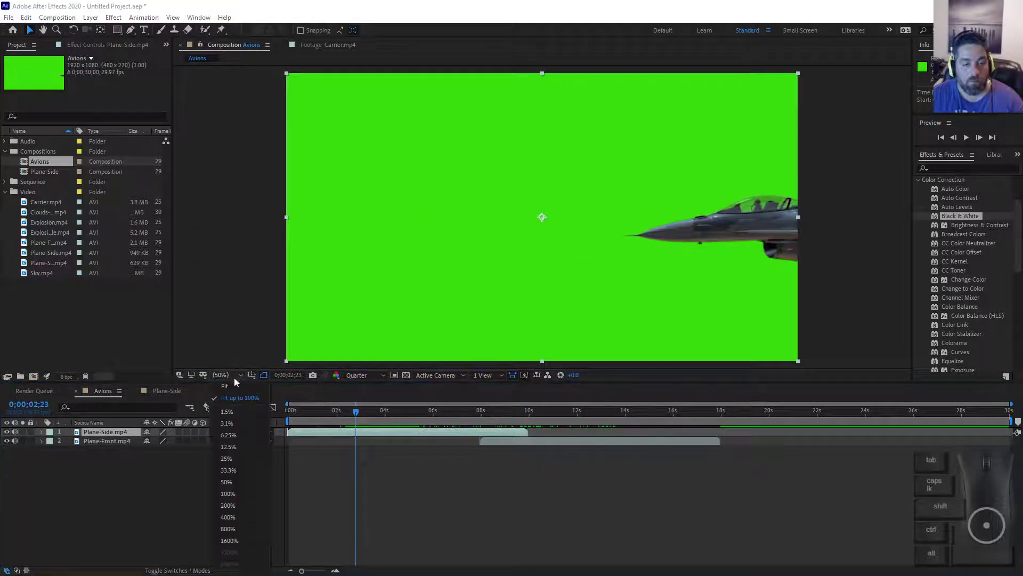
{"action": "left_click", "coordinate": [234, 394]}
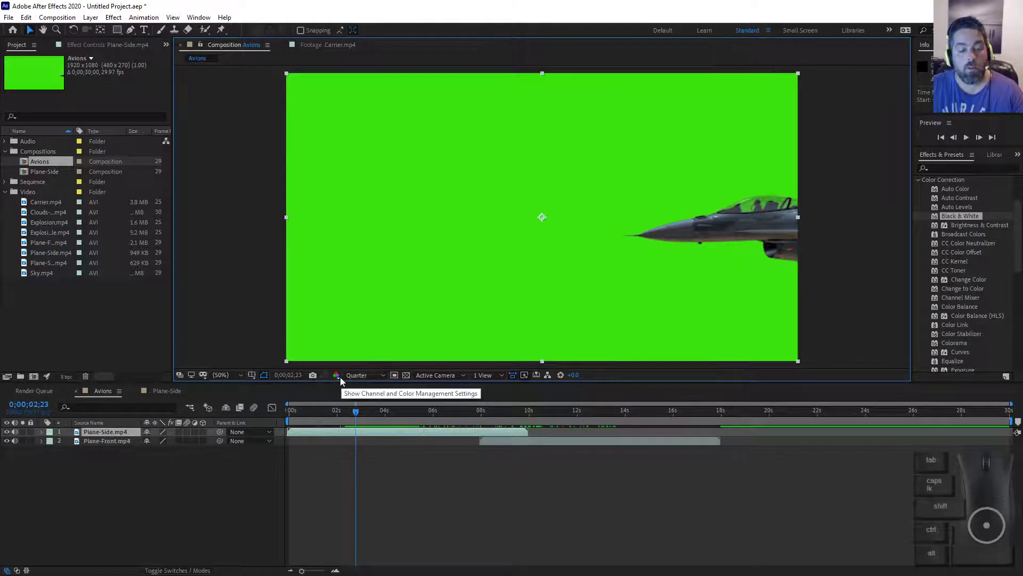
Set the preview resolution to Full and the magnification to 100%, framing the aircraft's nose and cockpit.
{"action": "left_click", "coordinate": [370, 376]}
{"action": "left_click", "coordinate": [370, 377]}
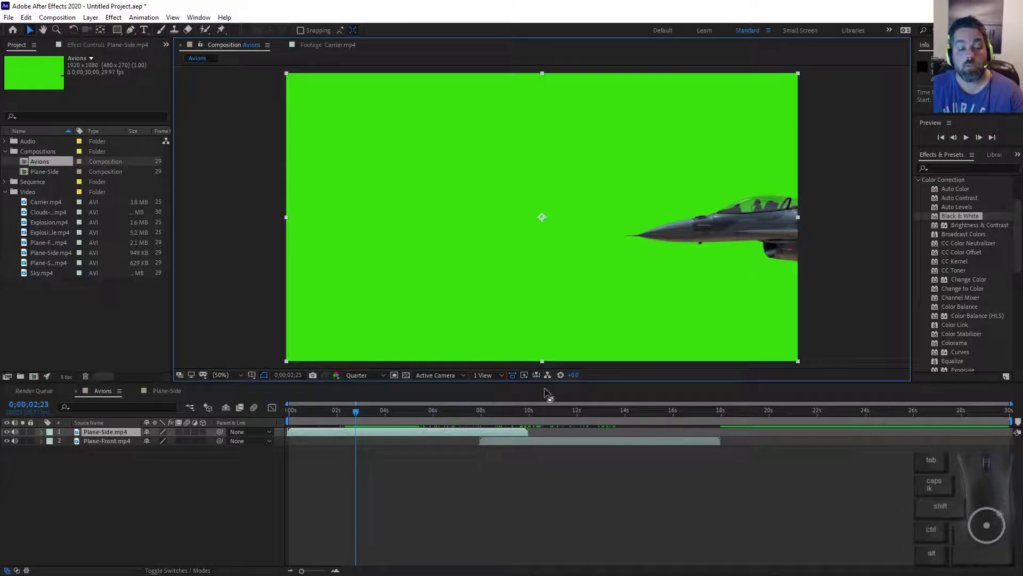
{"action": "left_click", "coordinate": [369, 373]}
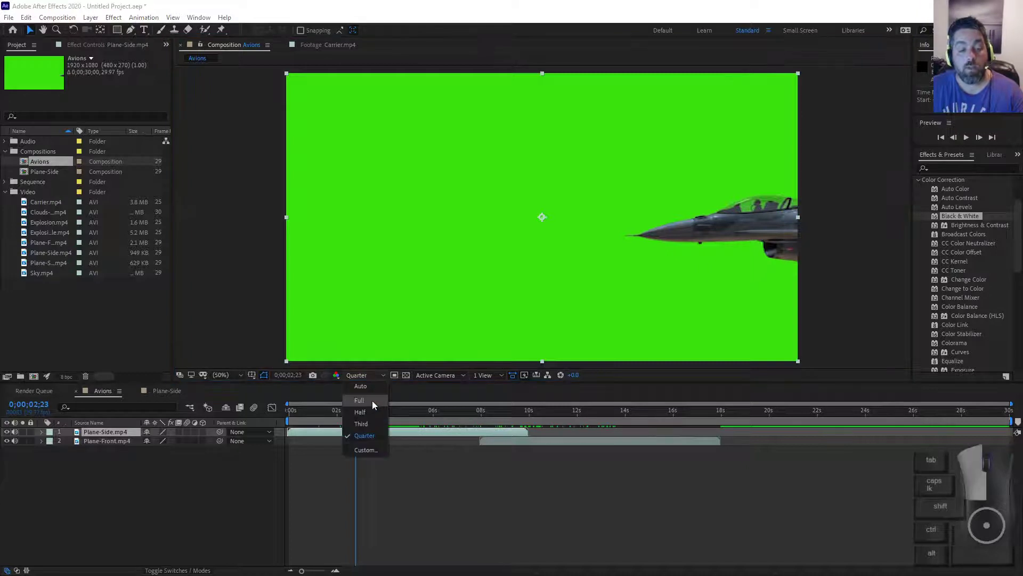
{"action": "left_click", "coordinate": [372, 401]}
{"action": "left_click", "coordinate": [238, 375]}
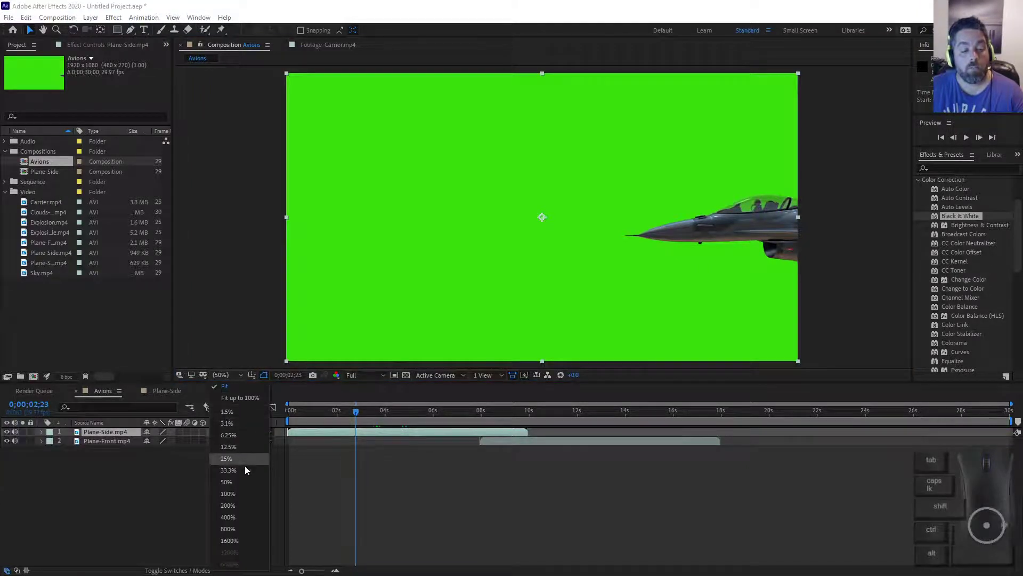
{"action": "left_click", "coordinate": [238, 492]}
{"action": "left_click_drag", "start_coordinate": [846, 253], "coordinate": [520, 269]}
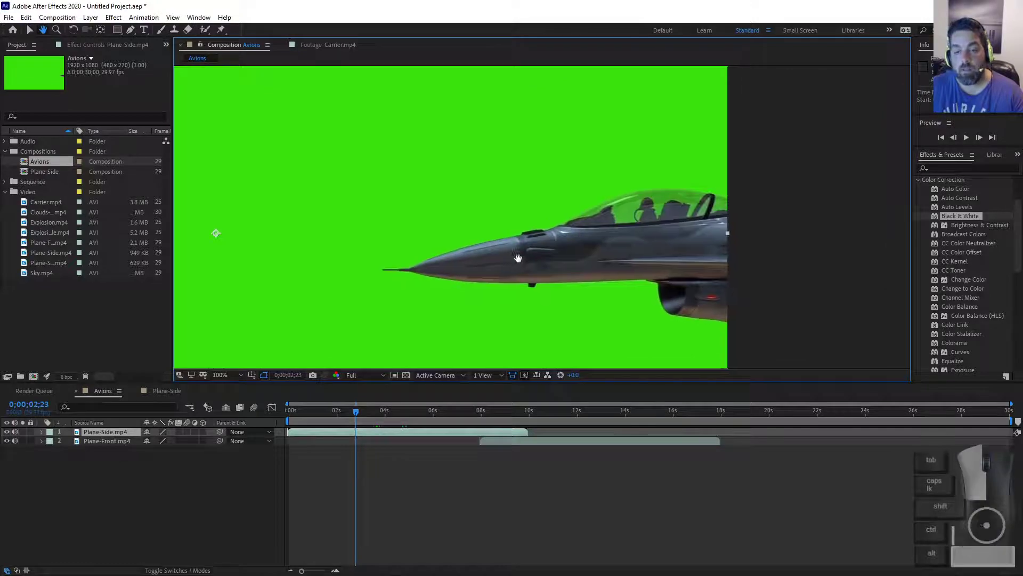
Switch to the presentation, show the "Créer du contenu" slide, and return to After Effects.
{"action": "key", "text": "alt+Tab"}
{"action": "left_click", "coordinate": [592, 286]}
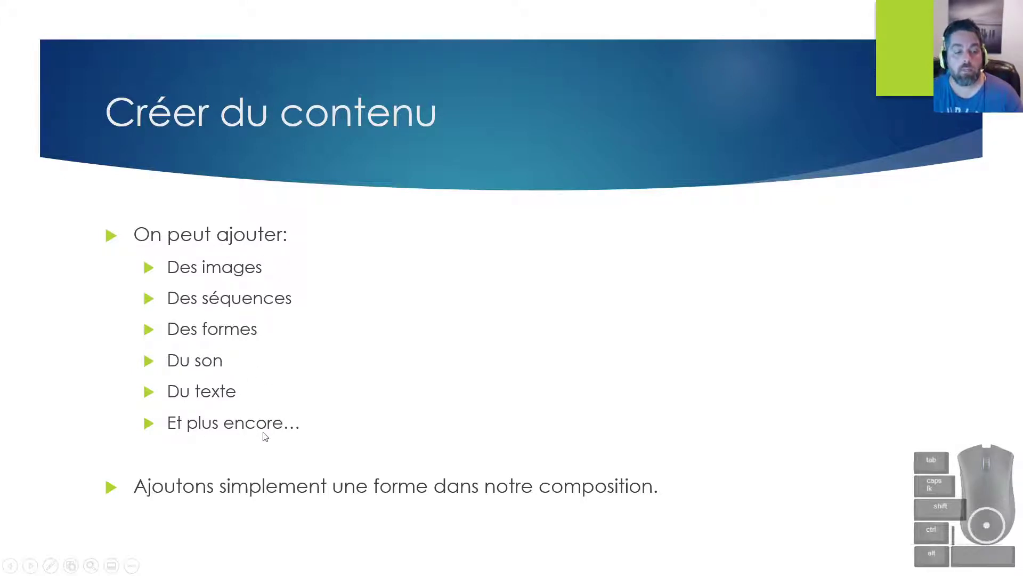
{"action": "key", "text": "alt+Tab"}
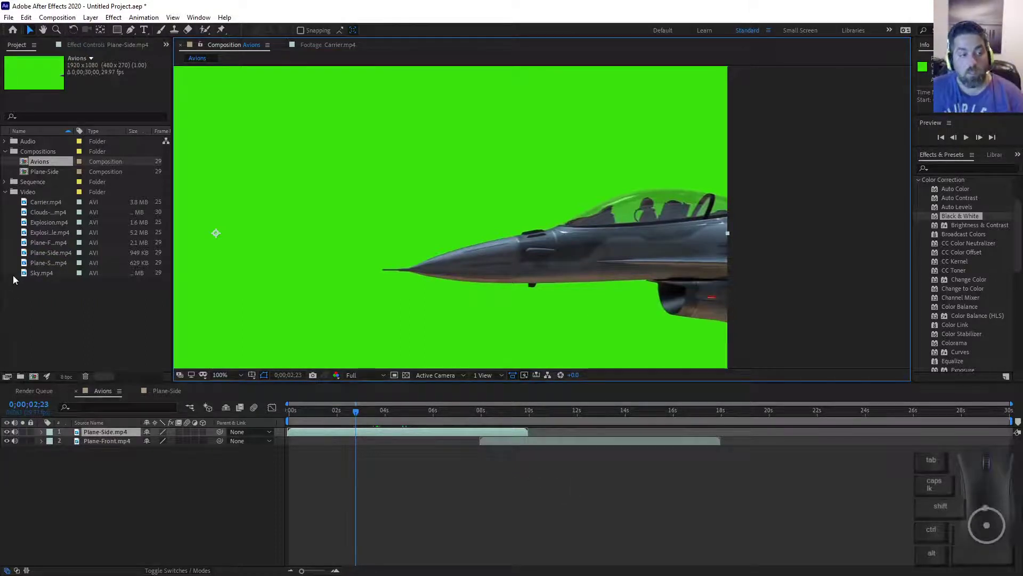
Add the airplane+f15.wav clip from the Audio folder beneath the Plane-Front.mp4 layer in Avions, and move the playhead to 0;00;04;04.
{"action": "left_click", "coordinate": [7, 141]}
{"action": "left_click_drag", "start_coordinate": [49, 162], "coordinate": [352, 469]}
{"action": "left_click_drag", "start_coordinate": [365, 415], "coordinate": [387, 426]}
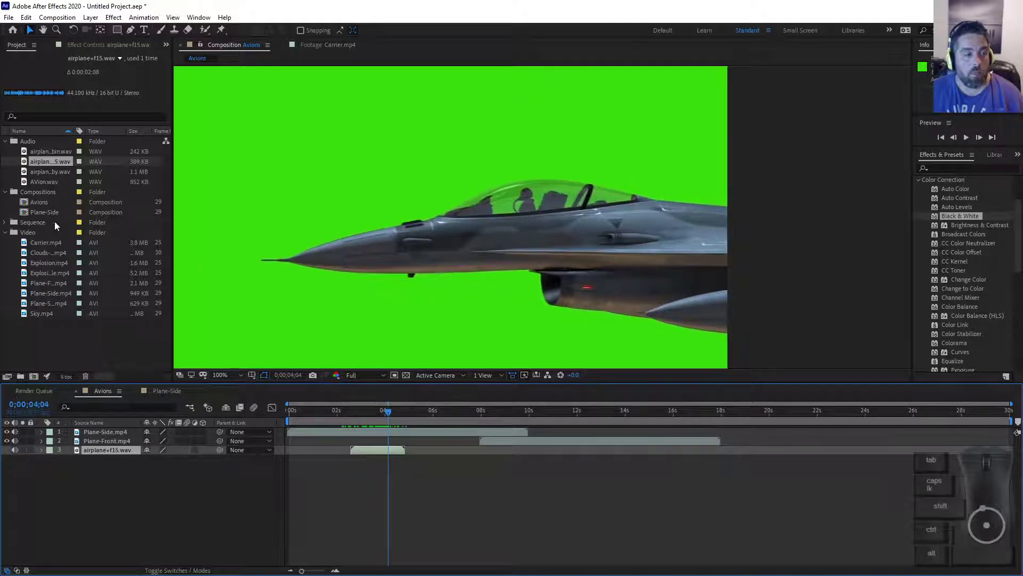
Add the Square PNG sequence from the Sequence folder to Avions, starting at about 12 seconds, and move it above all other layers.
{"action": "left_click", "coordinate": [5, 222]}
{"action": "left_click_drag", "start_coordinate": [49, 232], "coordinate": [417, 494]}
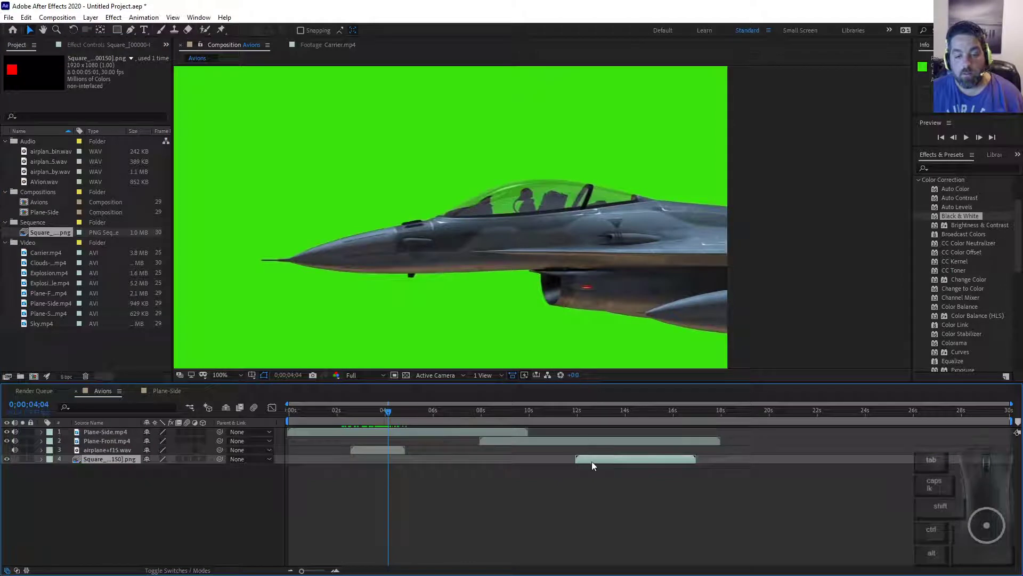
{"action": "left_click_drag", "start_coordinate": [109, 459], "coordinate": [120, 432]}
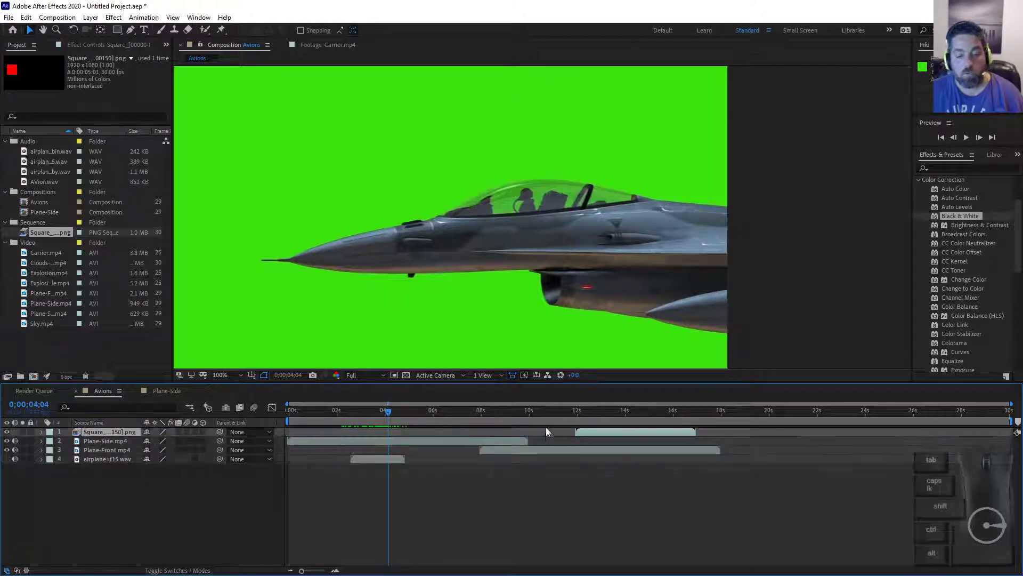
Preview the red square at 0;00;16;05 with the view at 25%, and move the playhead to 0;00;18;02.
{"action": "left_click_drag", "start_coordinate": [462, 409], "coordinate": [682, 421]}
{"action": "scroll", "coordinate": [643, 298], "scroll_direction": "down", "scroll_amount": 4}
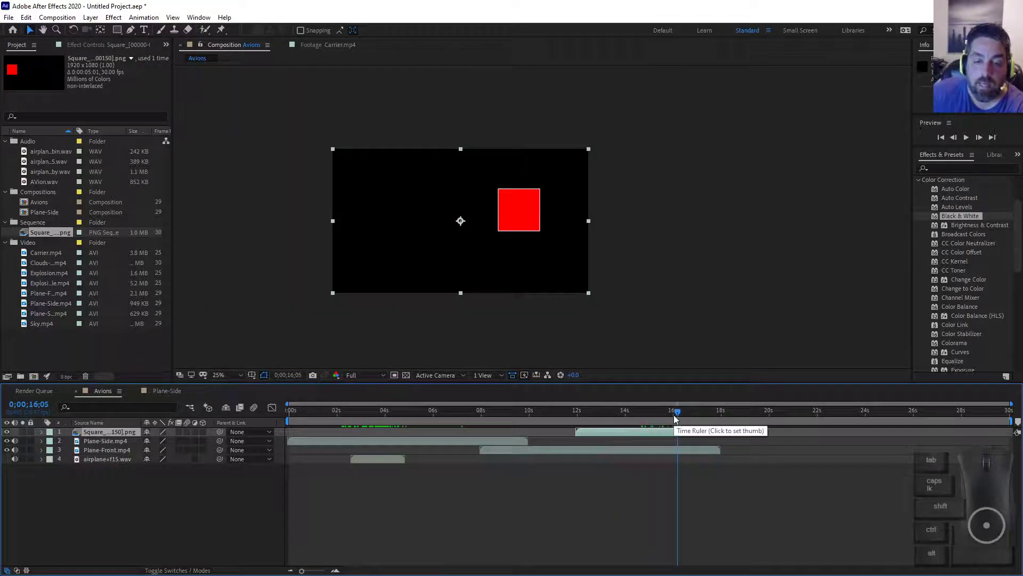
{"action": "left_click", "coordinate": [721, 411]}
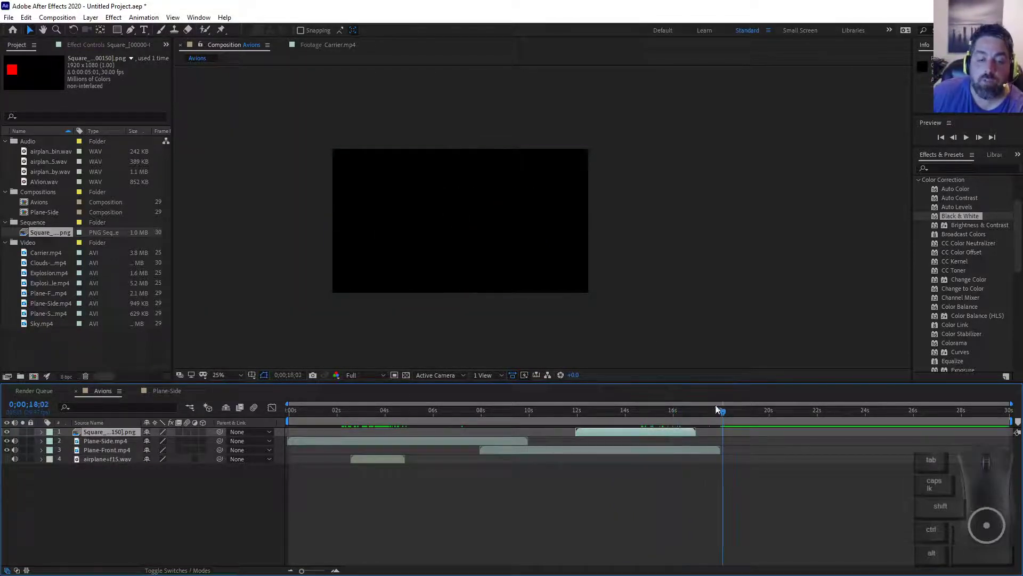
Try drawing three rectangles with the Square PNG sequence layer selected, and undo all three masks.
{"action": "left_click", "coordinate": [30, 30]}
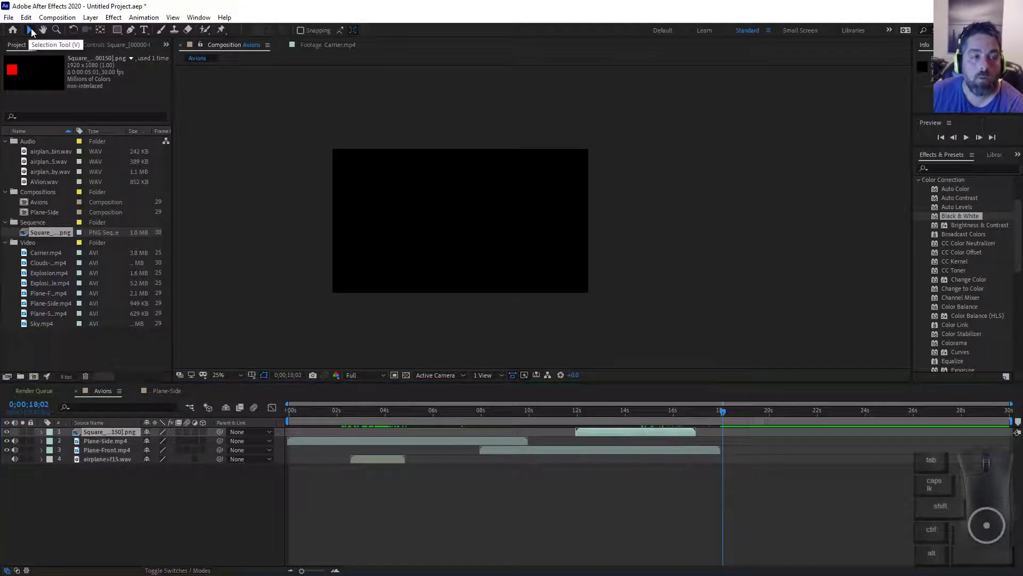
{"action": "left_click", "coordinate": [43, 29]}
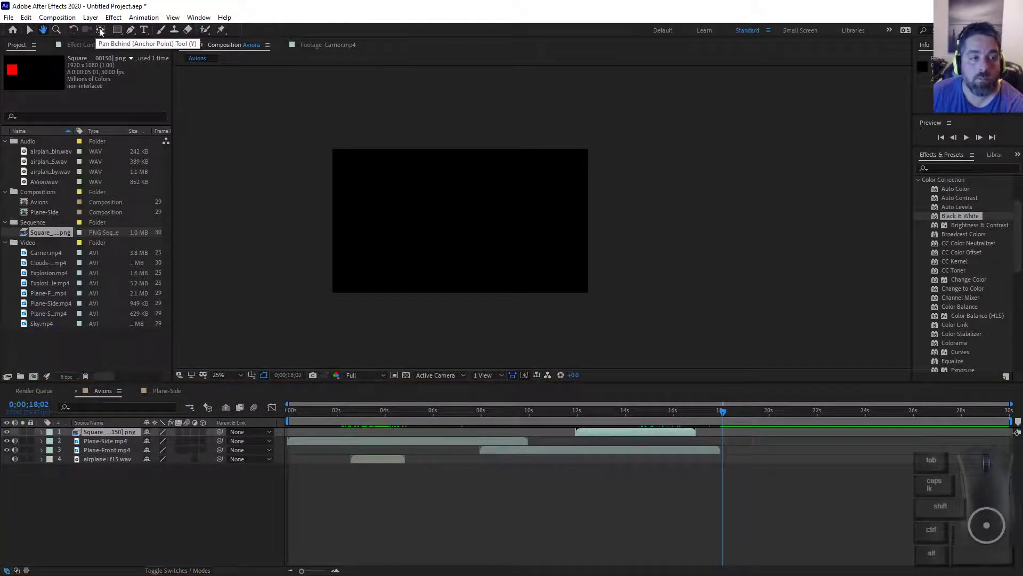
{"action": "left_click", "coordinate": [117, 30]}
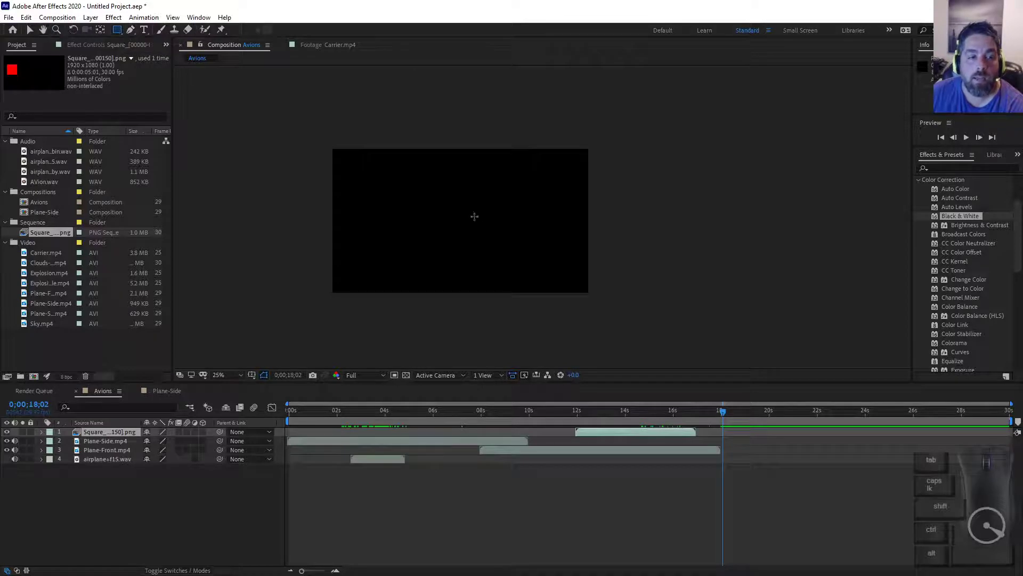
{"action": "left_click_drag", "start_coordinate": [422, 172], "coordinate": [488, 242]}
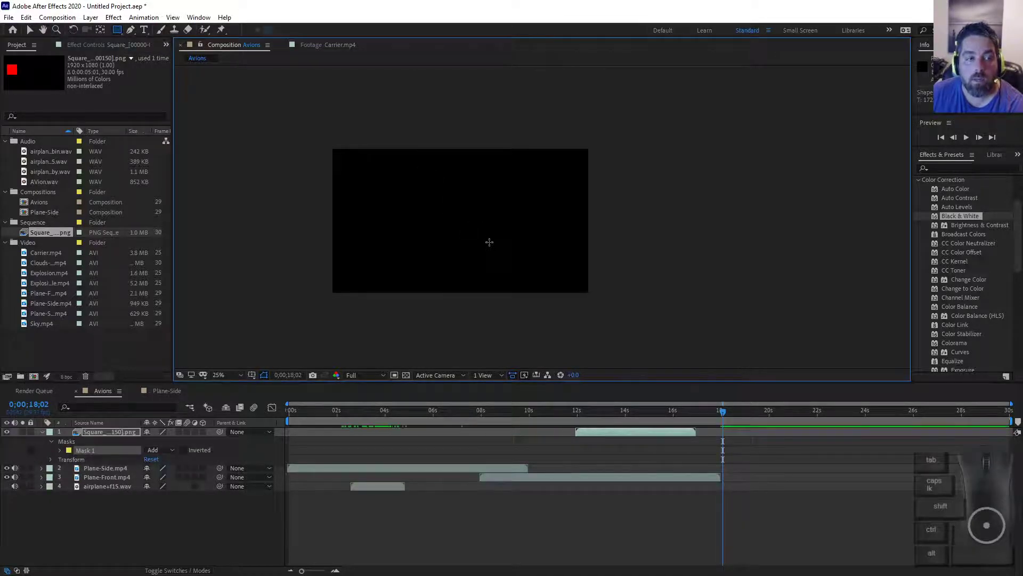
{"action": "left_click_drag", "start_coordinate": [353, 171], "coordinate": [454, 242]}
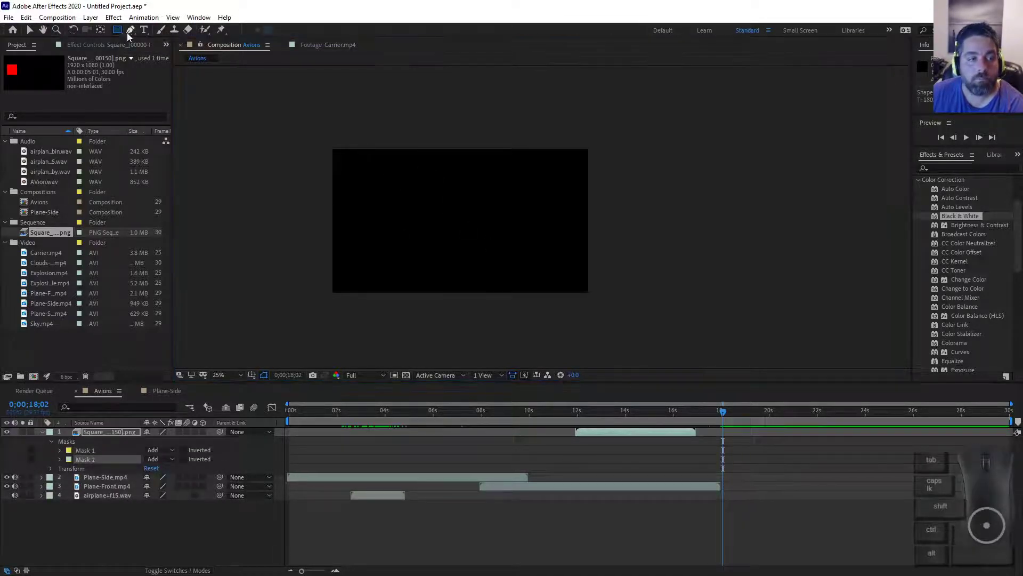
{"action": "left_click_drag", "start_coordinate": [323, 152], "coordinate": [539, 263]}
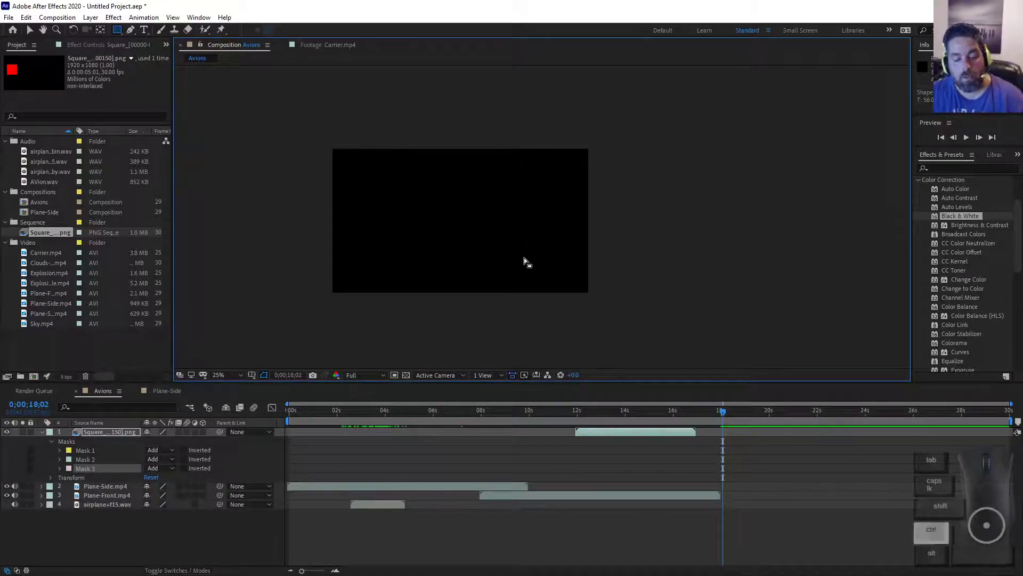
{"action": "key", "text": "ctrl+z"}
{"action": "key", "text": "ctrl+z"}
{"action": "key", "text": "ctrl+z"}
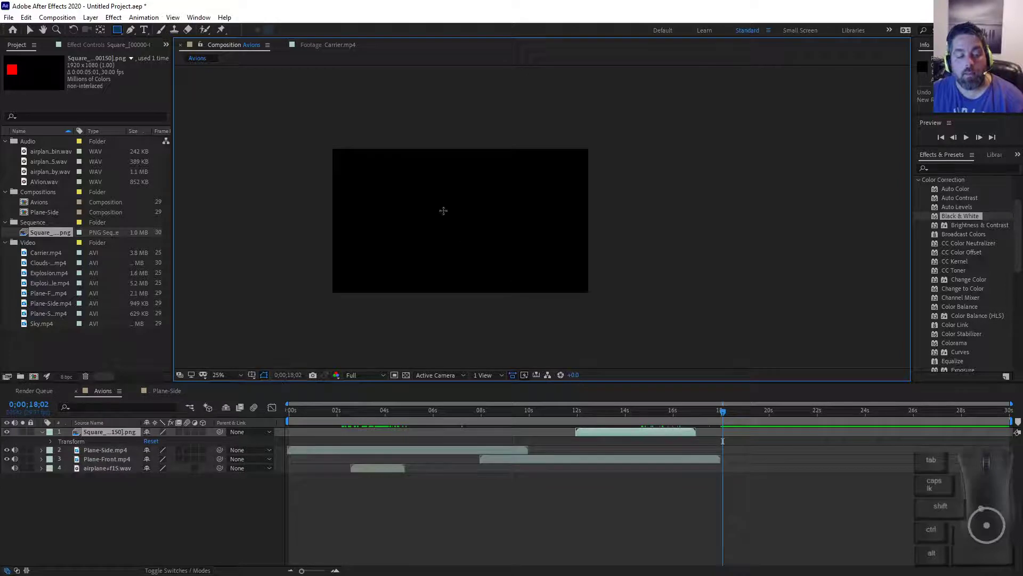
Try drawing one more rectangle with the Square PNG sequence layer reselected, and undo the mask.
{"action": "left_click", "coordinate": [96, 451]}
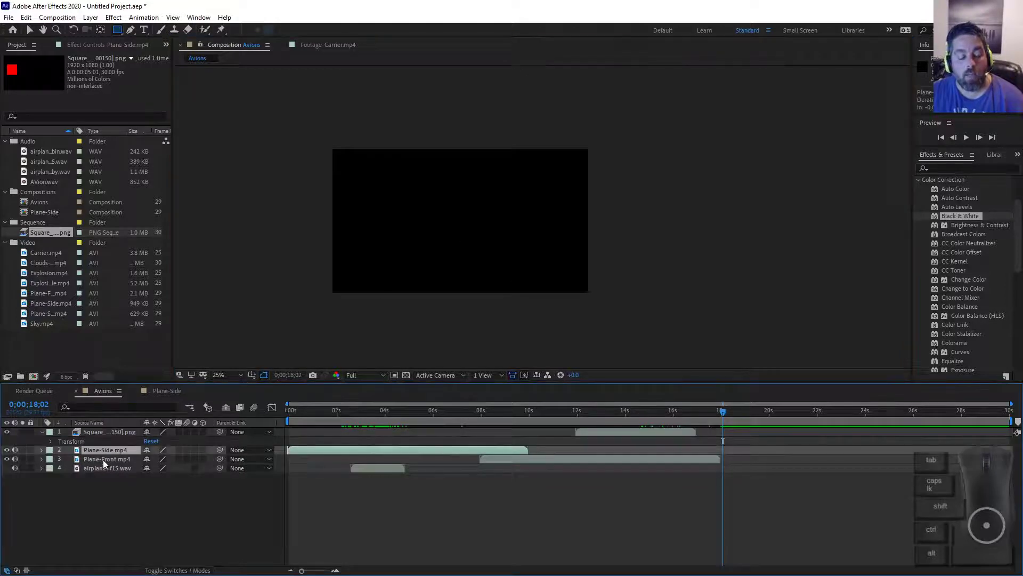
{"action": "left_click", "coordinate": [104, 460]}
{"action": "left_click", "coordinate": [103, 430]}
{"action": "left_click", "coordinate": [440, 200]}
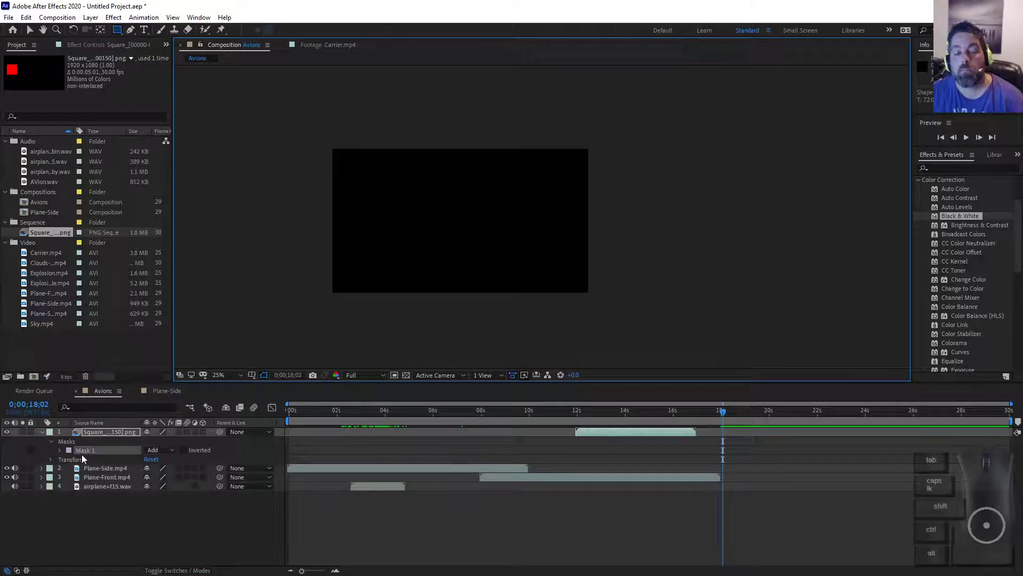
{"action": "key", "text": "ctrl+z"}
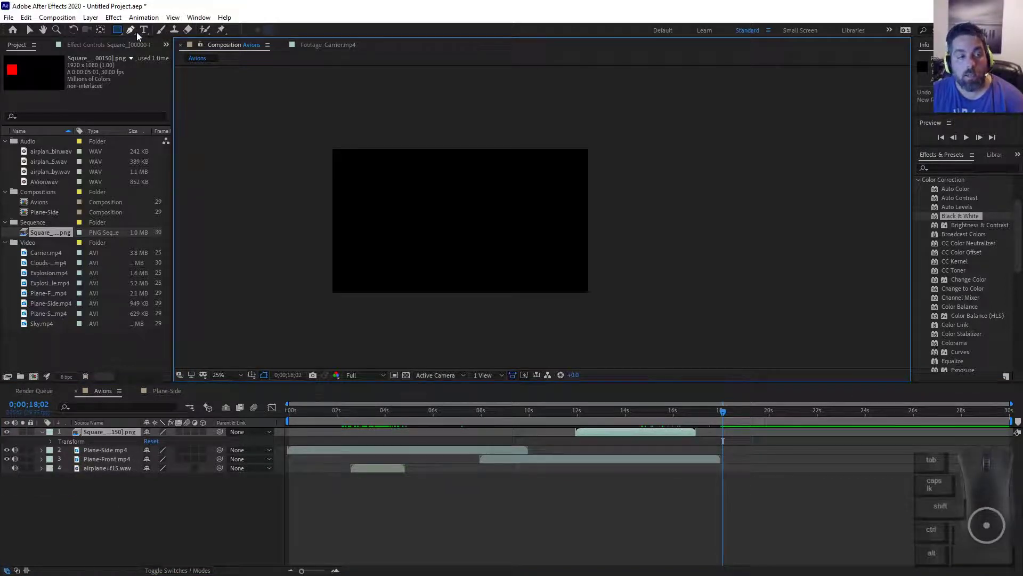
Deselect all layers and draw a red rectangle with a 2 px stroke near the middle of the Avions frame as a new shape layer.
{"action": "left_click", "coordinate": [179, 516]}
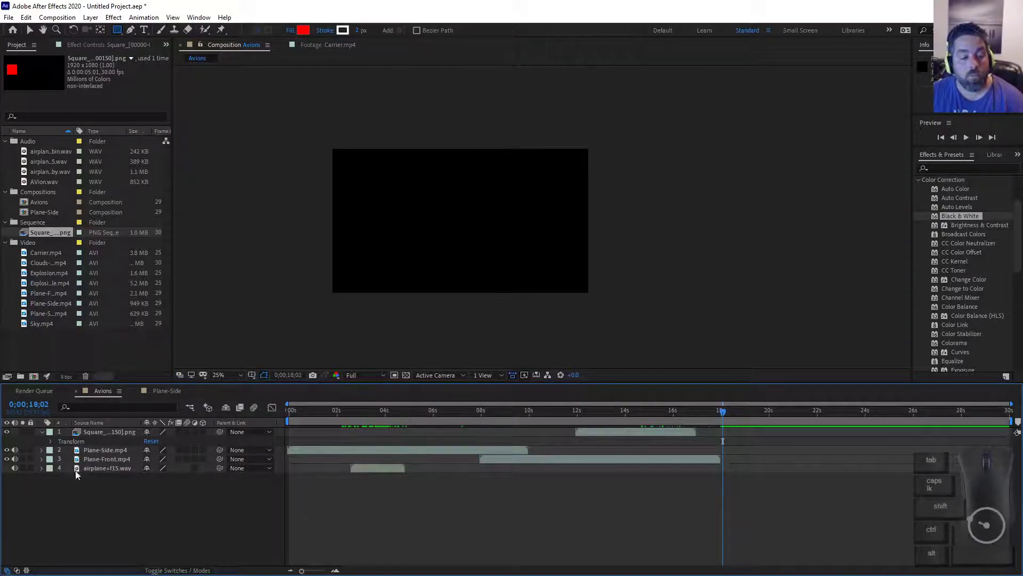
{"action": "left_click", "coordinate": [102, 441]}
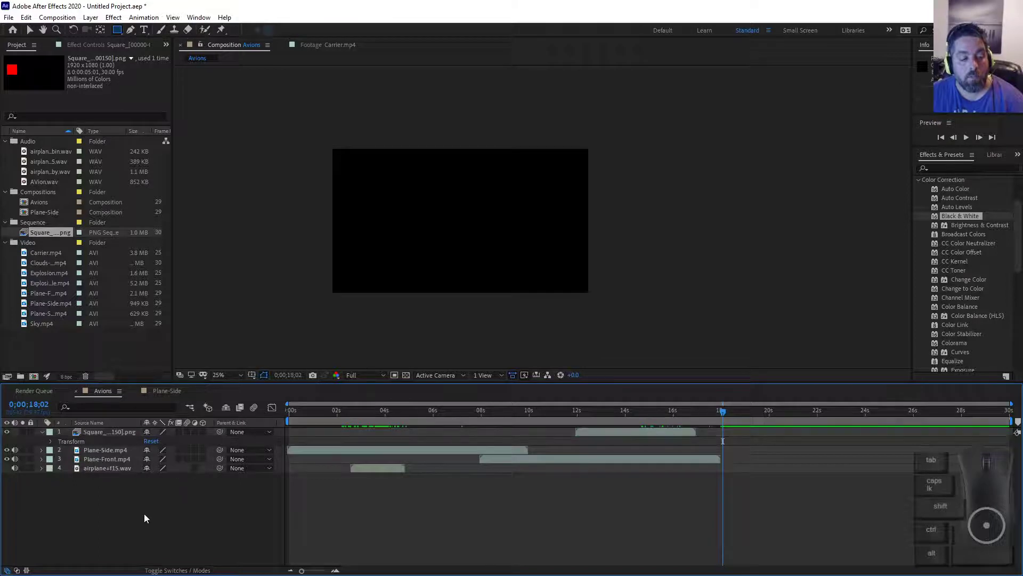
{"action": "left_click", "coordinate": [144, 513]}
{"action": "left_click", "coordinate": [110, 429]}
{"action": "left_click", "coordinate": [108, 500]}
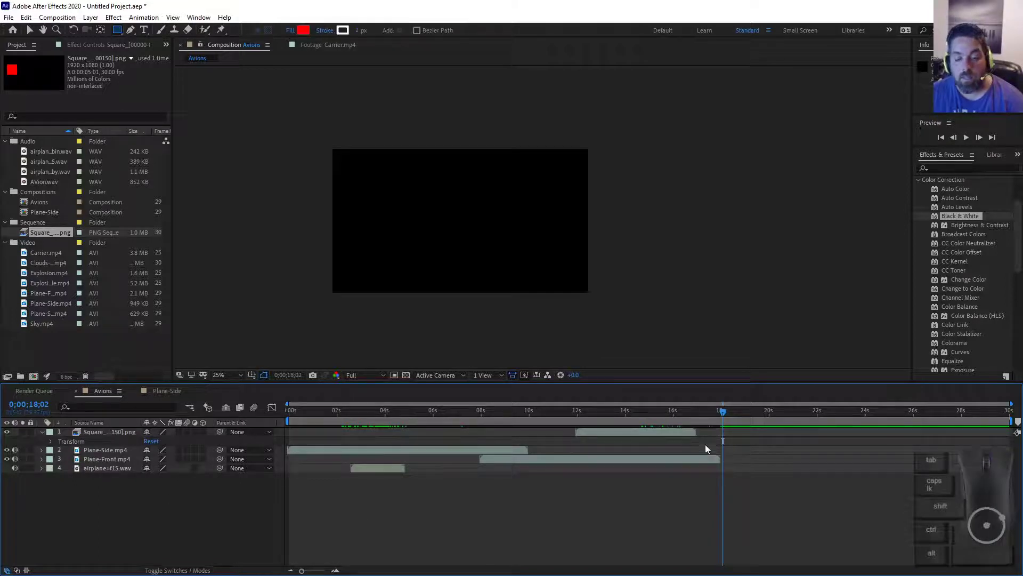
{"action": "mouse_move", "coordinate": [421, 176]}
{"action": "left_mouse_down"}
{"action": "mouse_move", "coordinate": [450, 222]}
{"action": "mouse_move", "coordinate": [514, 255]}
{"action": "left_mouse_up"}
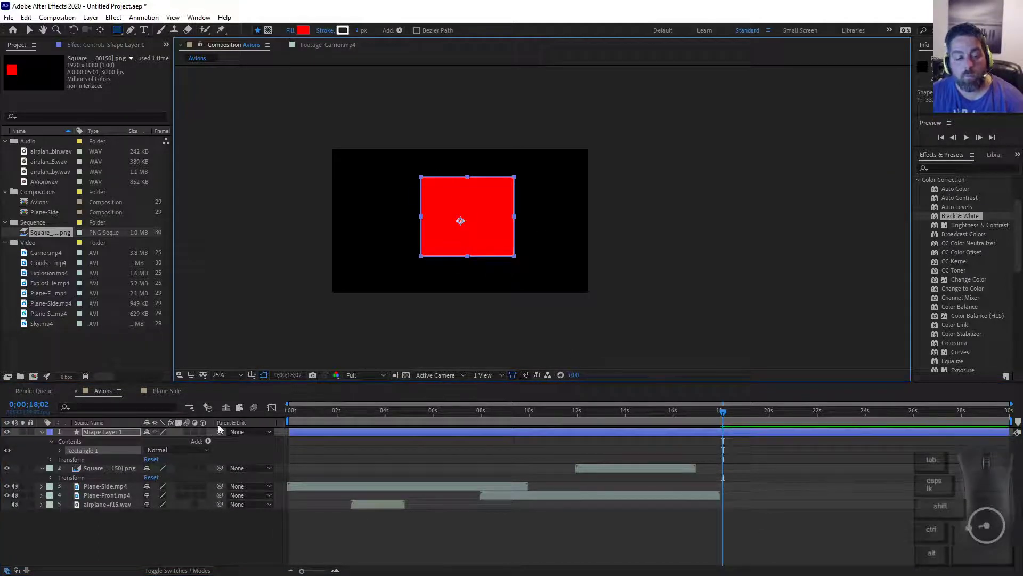
Move the red rectangle to about position 876, 560 and scrub the timeline, leaving the playhead at 0;00;13;06.
{"action": "left_click", "coordinate": [108, 434]}
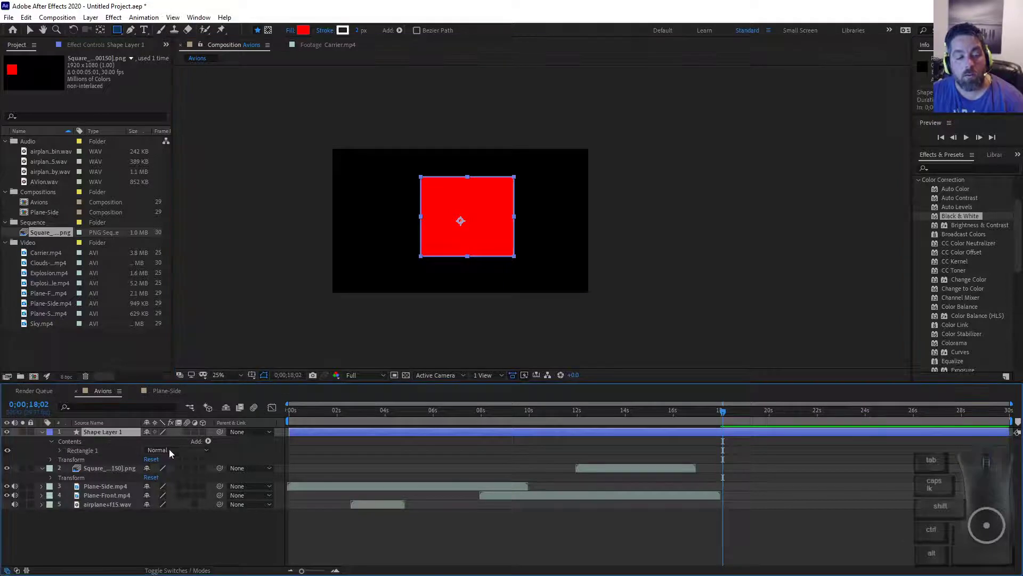
{"action": "left_click", "coordinate": [30, 30]}
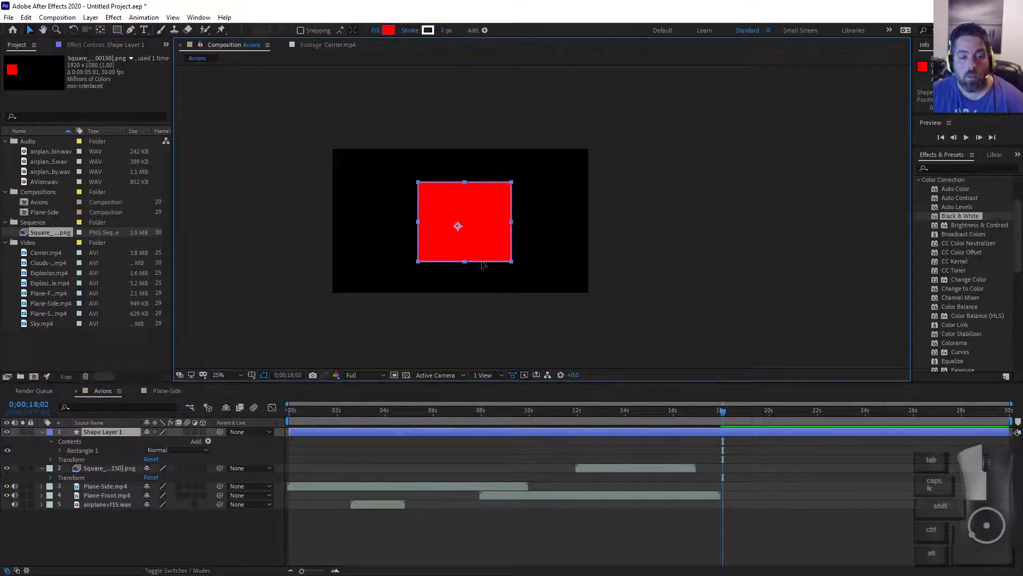
{"action": "left_click_drag", "start_coordinate": [457, 222], "coordinate": [481, 223]}
{"action": "left_click", "coordinate": [301, 431]}
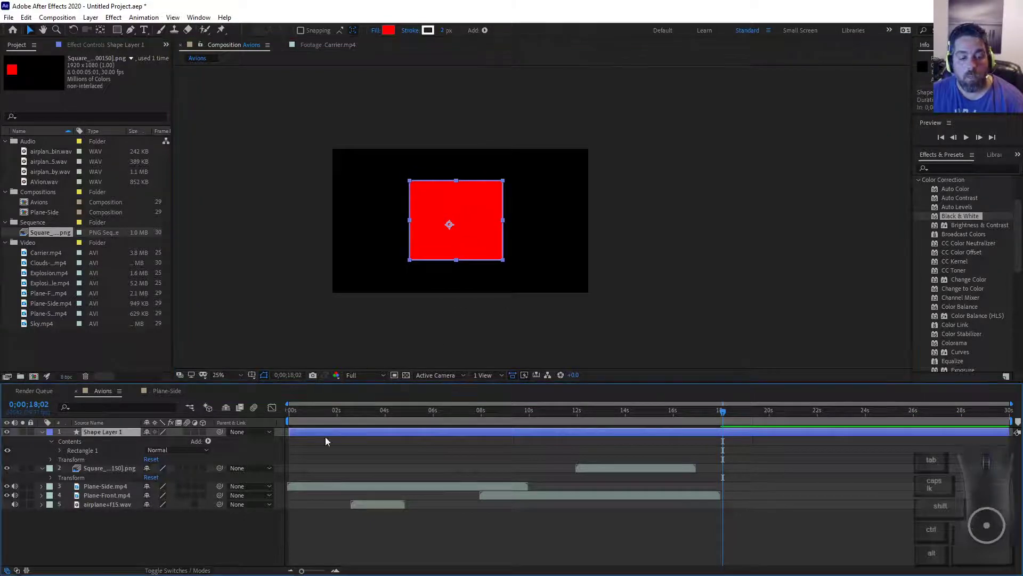
{"action": "left_click_drag", "start_coordinate": [593, 412], "coordinate": [481, 435]}
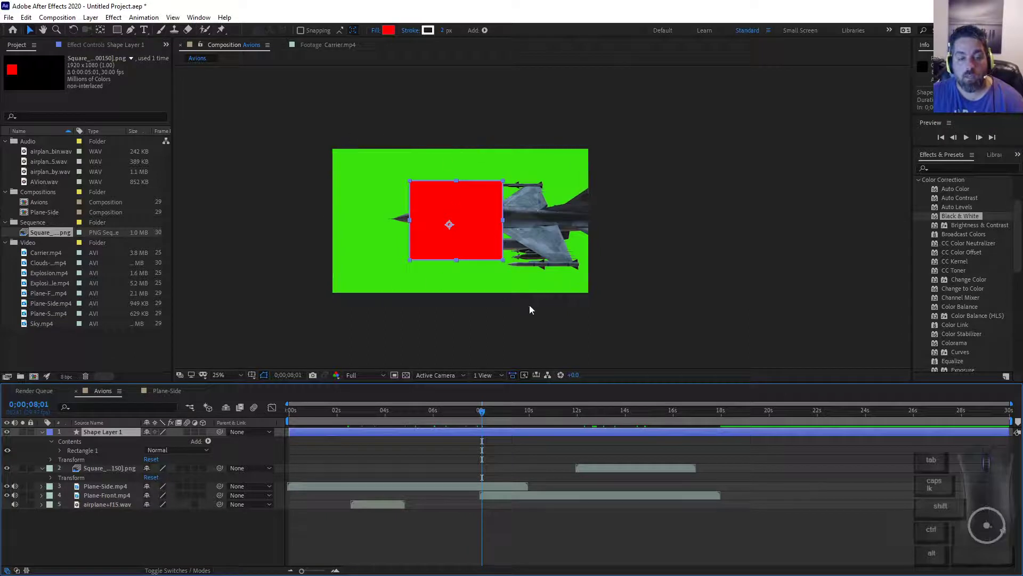
{"action": "left_click_drag", "start_coordinate": [482, 422], "coordinate": [653, 461]}
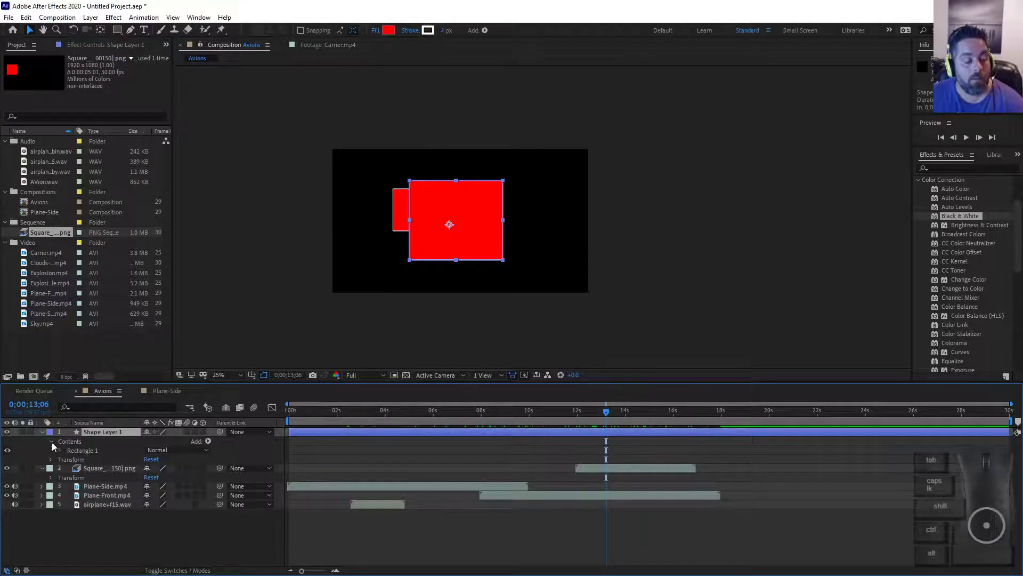
Expand the Transform properties of Shape Layer 1 in the timeline and check its Effect Controls.
{"action": "left_click", "coordinate": [51, 459]}
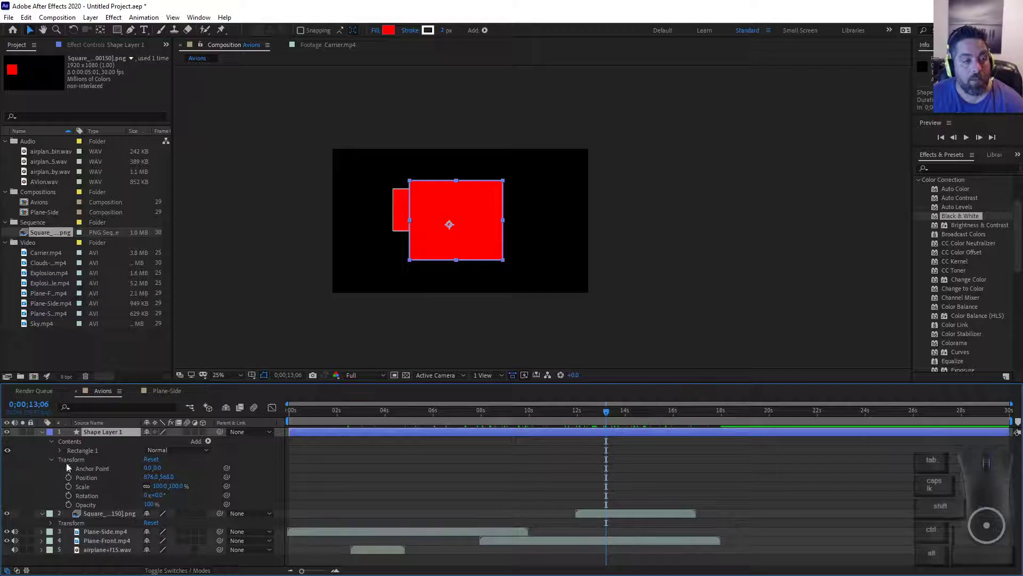
{"action": "left_click", "coordinate": [104, 45]}
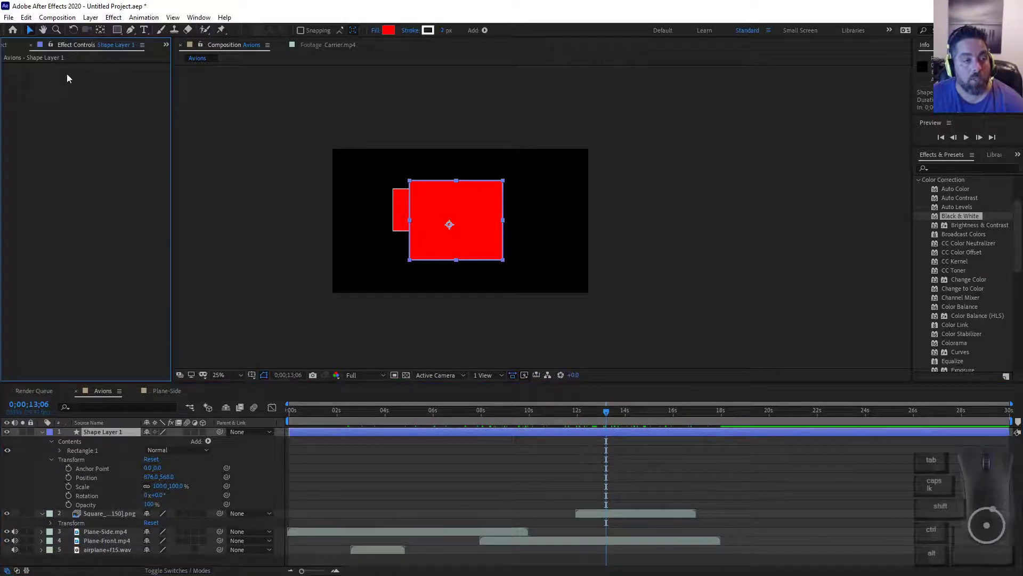
{"action": "left_click", "coordinate": [15, 47]}
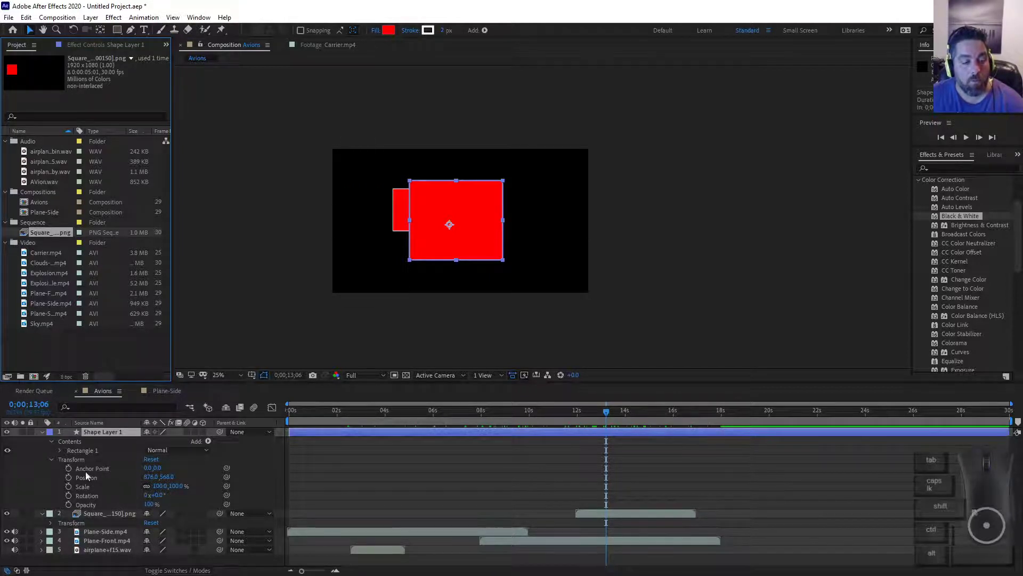
{"action": "left_click", "coordinate": [55, 459]}
{"action": "left_click", "coordinate": [55, 462]}
{"action": "left_click", "coordinate": [57, 459]}
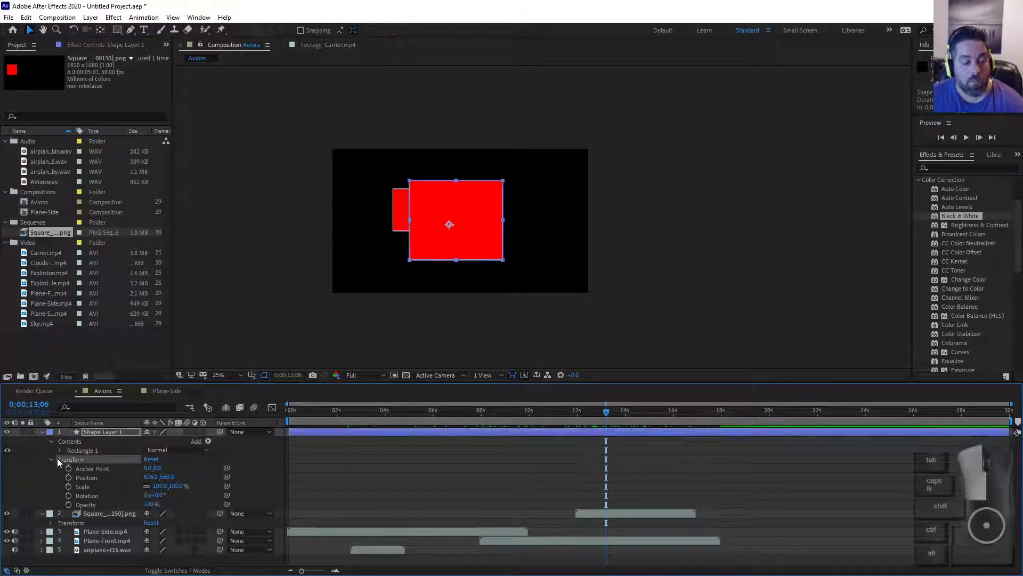
{"action": "left_click", "coordinate": [51, 459]}
{"action": "left_click", "coordinate": [51, 459]}
{"action": "left_click", "coordinate": [52, 460]}
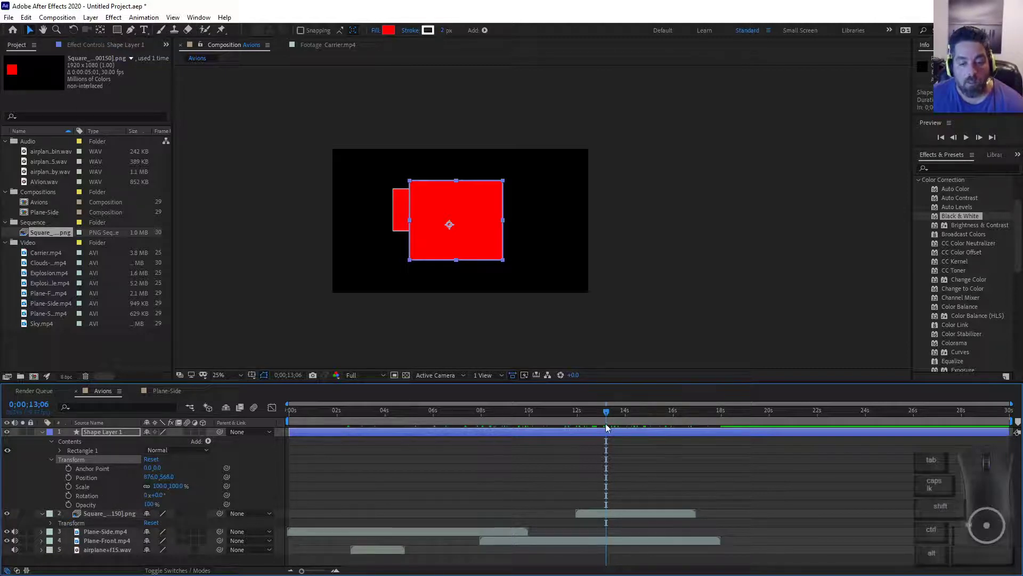
At 0;00;11;28, move the rectangle outside the frame's upper-left corner to about -336, -296 and set its first Position keyframe.
{"action": "left_click_drag", "start_coordinate": [606, 426], "coordinate": [580, 439]}
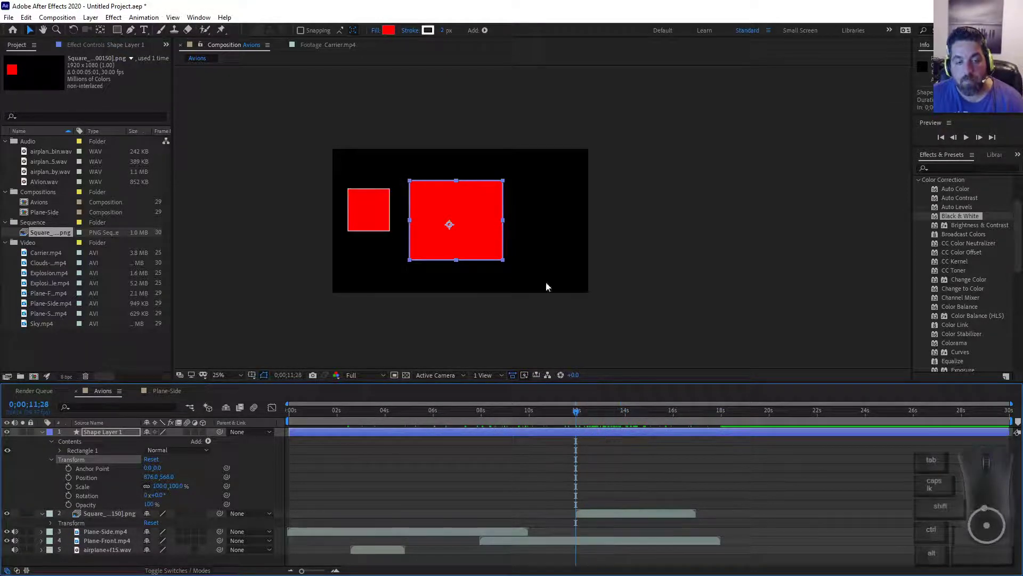
{"action": "left_click_drag", "start_coordinate": [478, 226], "coordinate": [317, 111]}
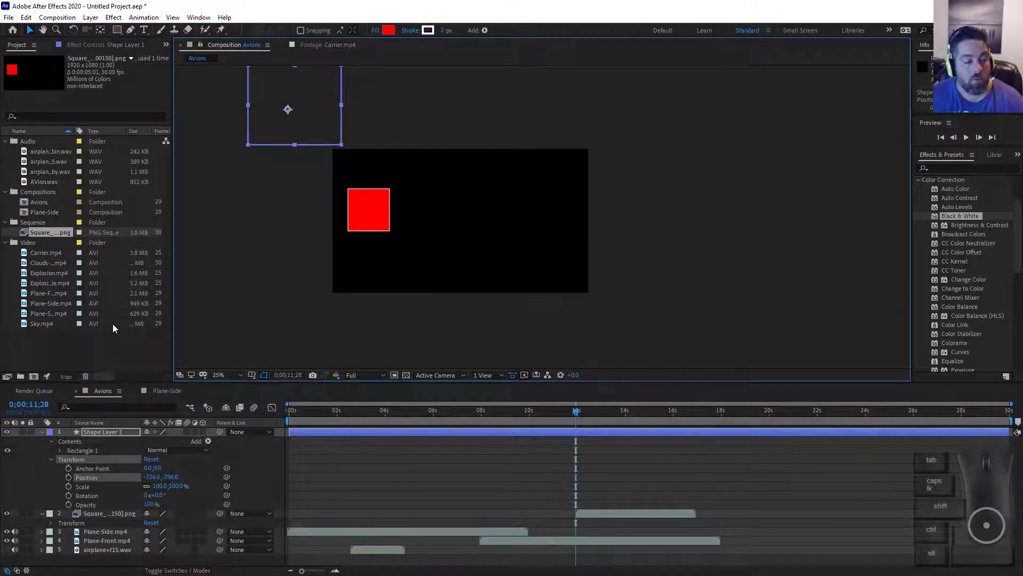
{"action": "left_click", "coordinate": [69, 478]}
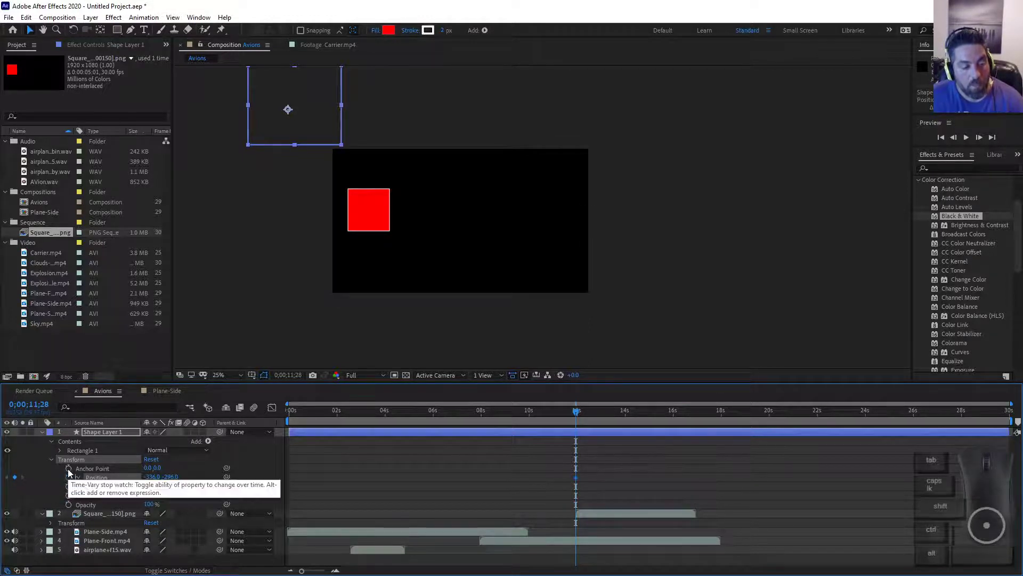
At 0;00;16;28, move the rectangle beyond the frame's lower-right corner to about 2252, 1404 for a second Position keyframe, and scrub the animation.
{"action": "left_click_drag", "start_coordinate": [576, 412], "coordinate": [696, 436]}
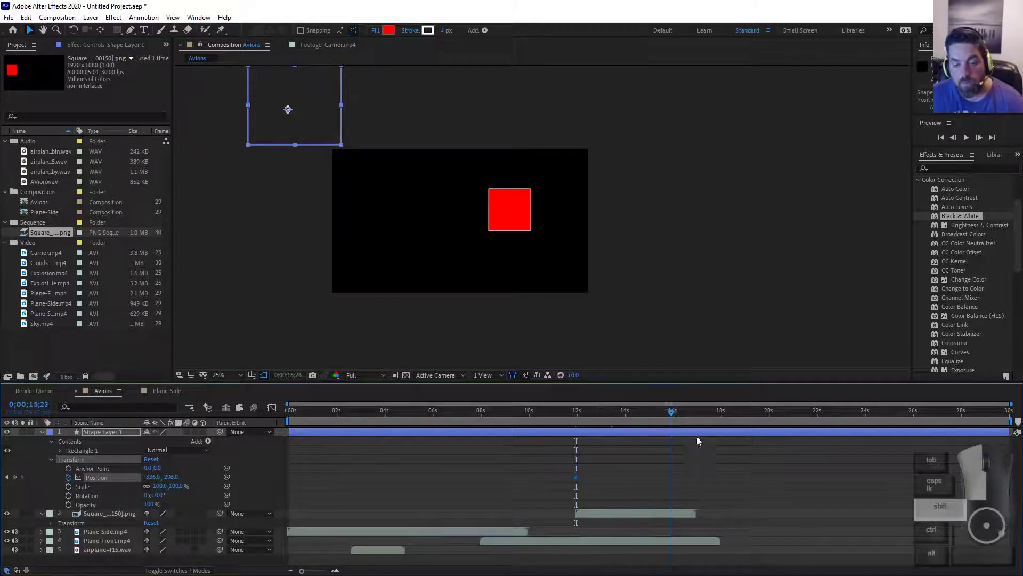
{"action": "left_click_drag", "start_coordinate": [338, 126], "coordinate": [683, 355]}
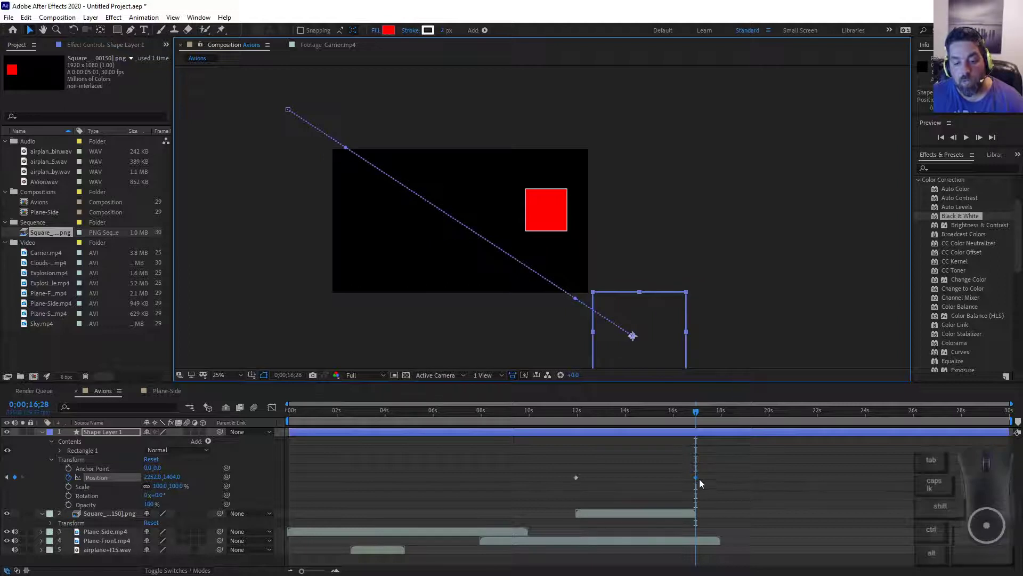
{"action": "left_click_drag", "start_coordinate": [696, 412], "coordinate": [619, 466]}
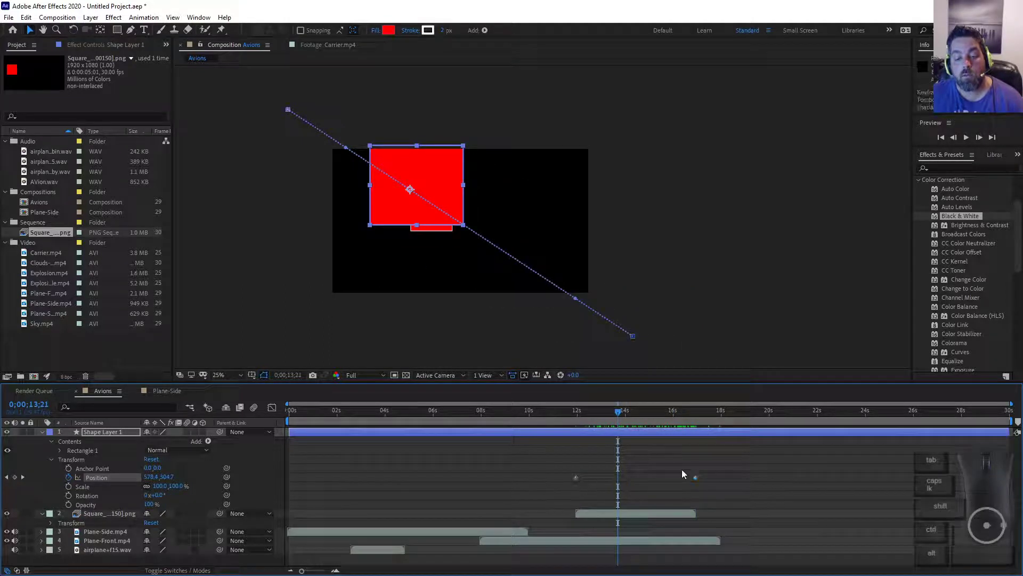
Go back and forth between the first and last Position keyframes of Shape Layer 1.
{"action": "left_click", "coordinate": [696, 478]}
{"action": "left_click", "coordinate": [578, 424]}
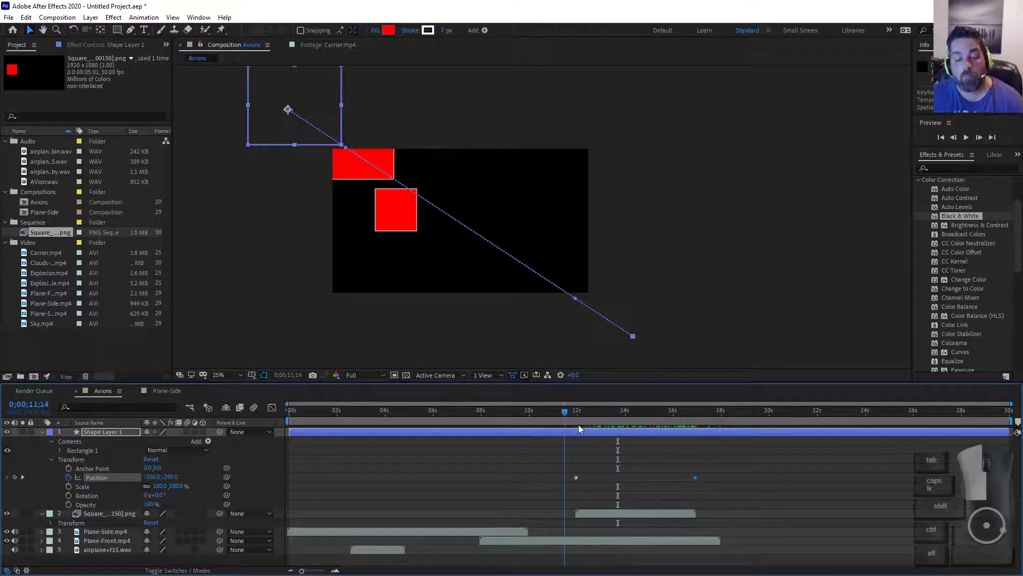
{"action": "left_click", "coordinate": [23, 478]}
{"action": "left_click", "coordinate": [7, 477]}
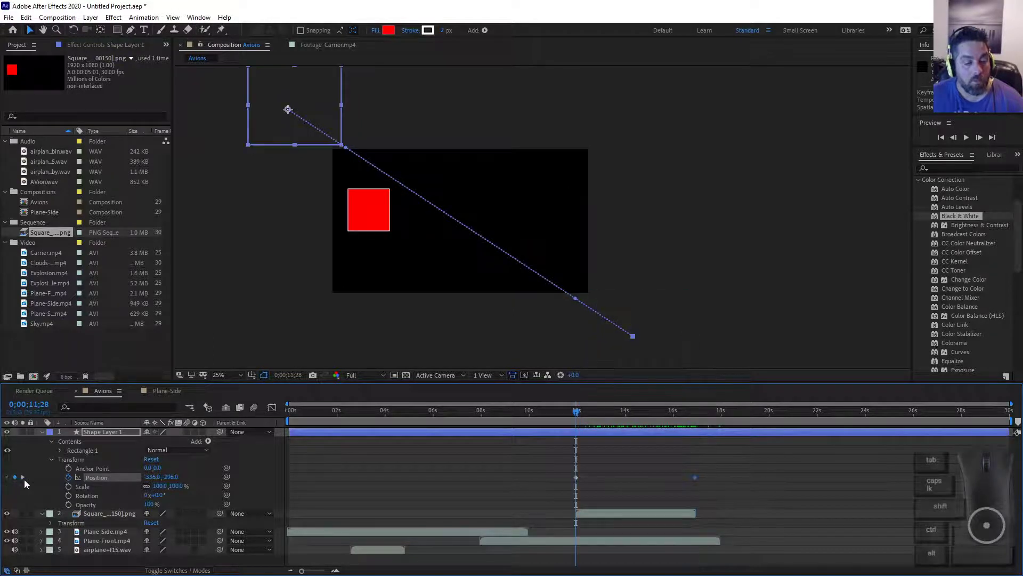
{"action": "left_click", "coordinate": [23, 478]}
Add a middle Position keyframe at 0;00;14;13 and move the rectangle up to about 1154, 350 to curve its path.
{"action": "left_click_drag", "start_coordinate": [676, 411], "coordinate": [635, 414]}
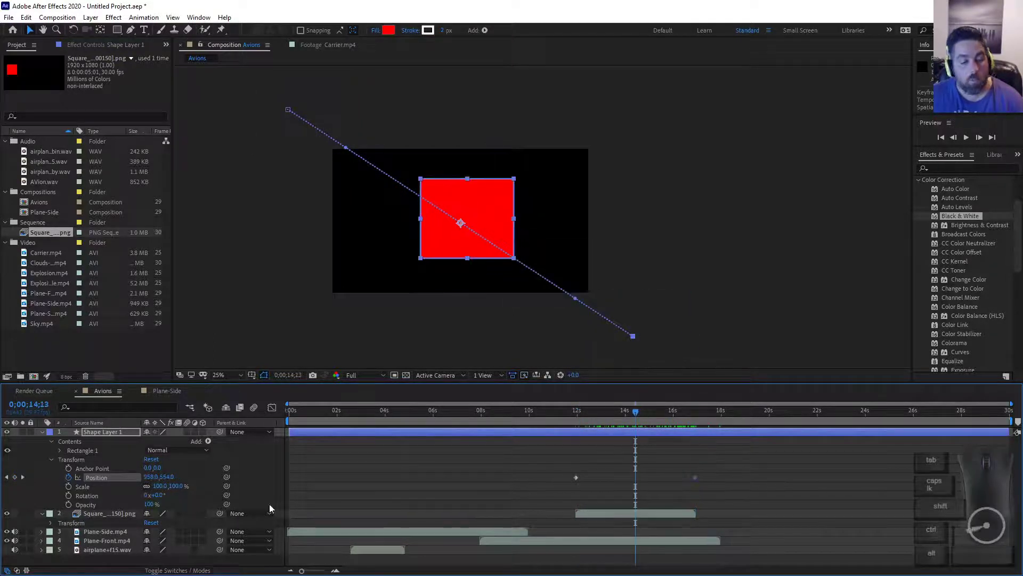
{"action": "left_click", "coordinate": [15, 477]}
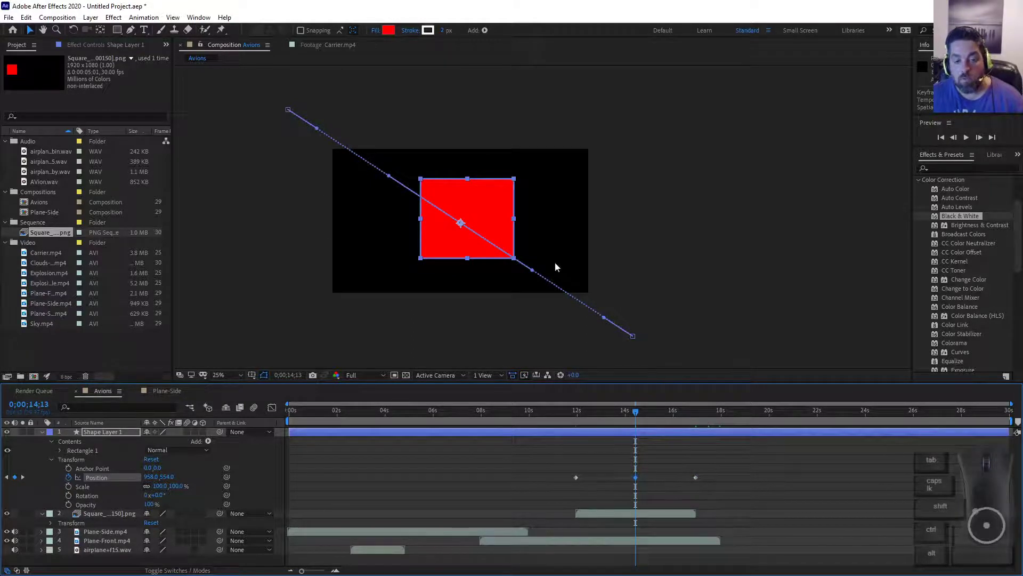
{"action": "left_click_drag", "start_coordinate": [482, 216], "coordinate": [507, 189]}
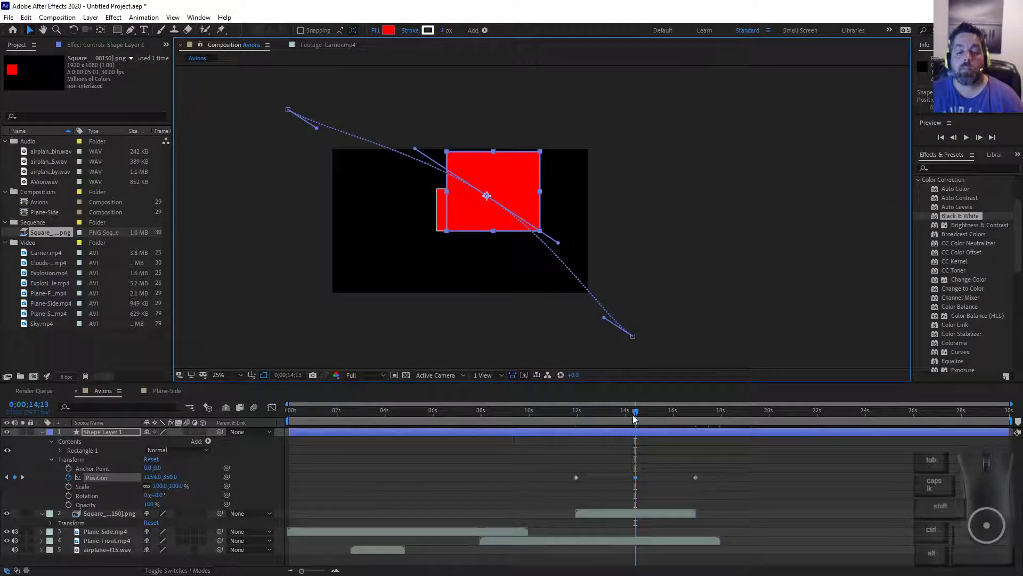
Preview the rectangle's curved motion several times, starting from about 0;00;11;10, just before its first Position keyframe.
{"action": "left_click_drag", "start_coordinate": [635, 419], "coordinate": [567, 398]}
{"action": "key", "text": "space"}
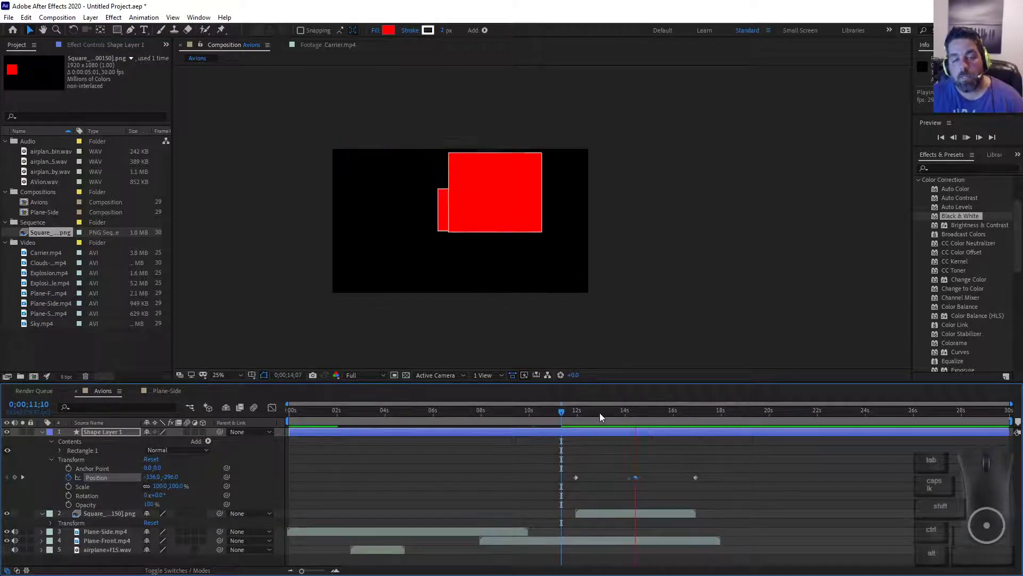
{"action": "key", "text": "space"}
{"action": "mouse_move", "coordinate": [585, 414]}
{"action": "left_mouse_down"}
{"action": "mouse_move", "coordinate": [558, 423]}
{"action": "mouse_move", "coordinate": [587, 420]}
{"action": "mouse_move", "coordinate": [568, 420]}
{"action": "left_mouse_up"}
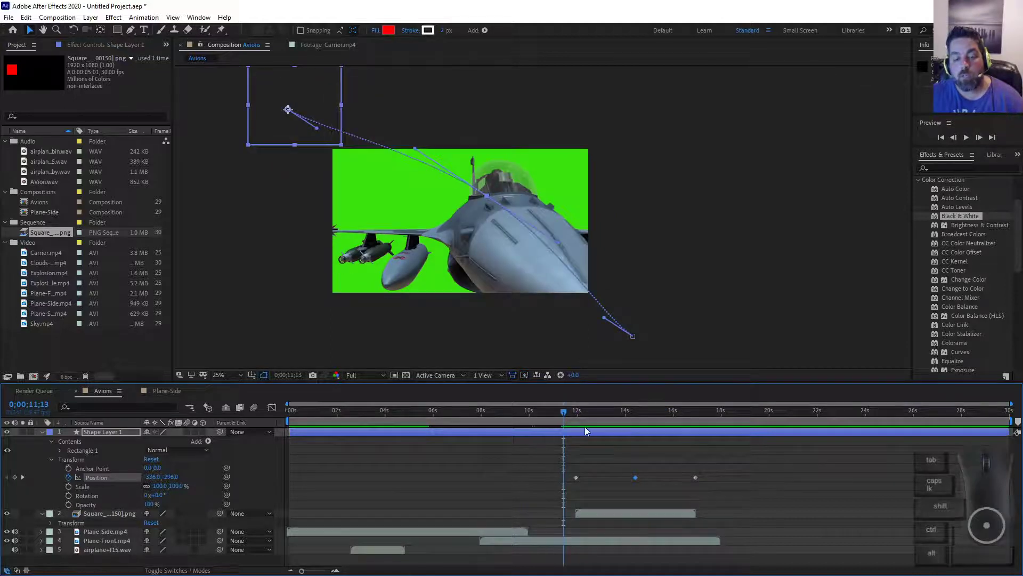
{"action": "left_click_drag", "start_coordinate": [573, 419], "coordinate": [558, 417]}
{"action": "key", "text": "space"}
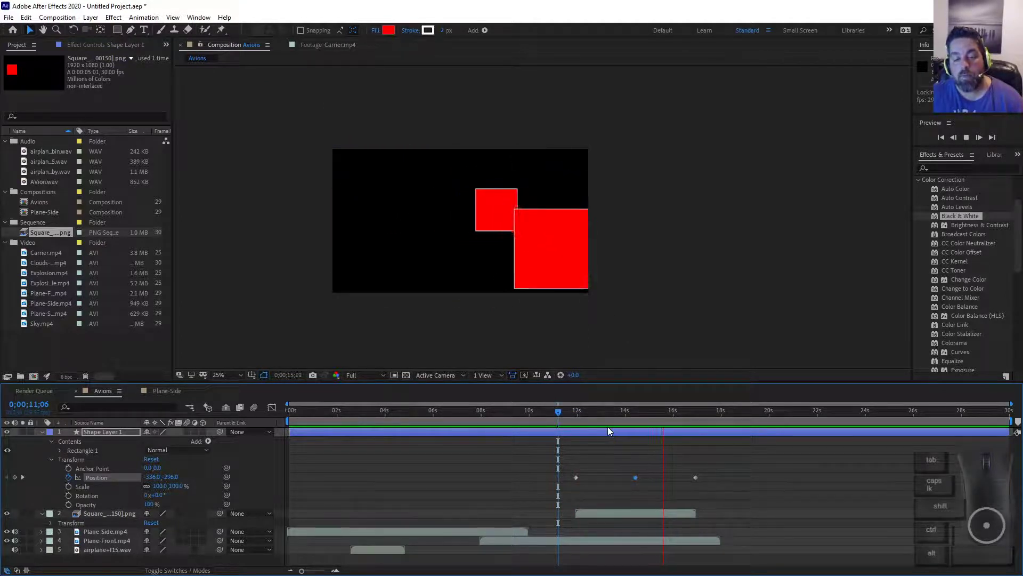
{"action": "left_click", "coordinate": [562, 417]}
{"action": "key", "text": "space"}
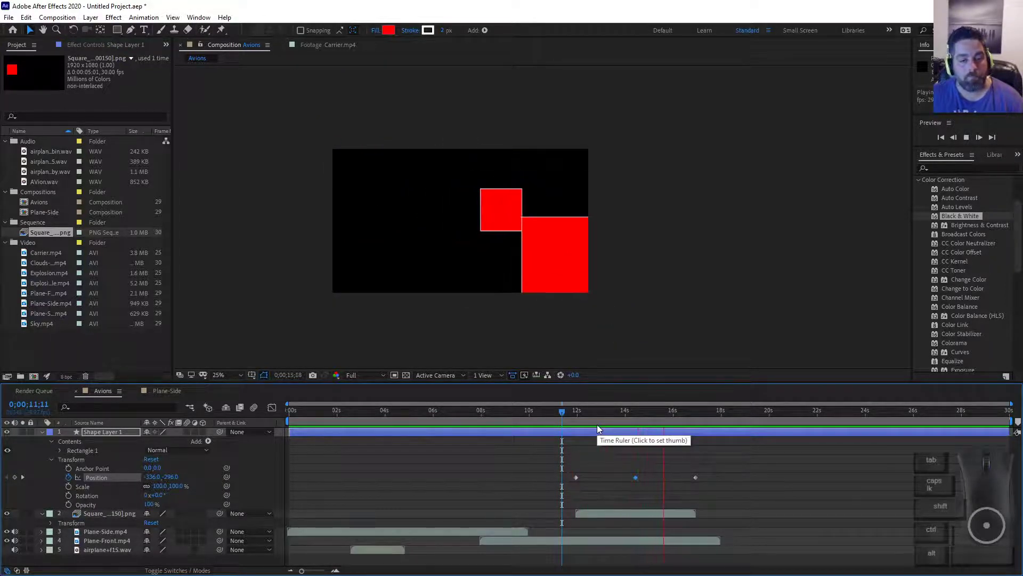
{"action": "left_click", "coordinate": [597, 424]}
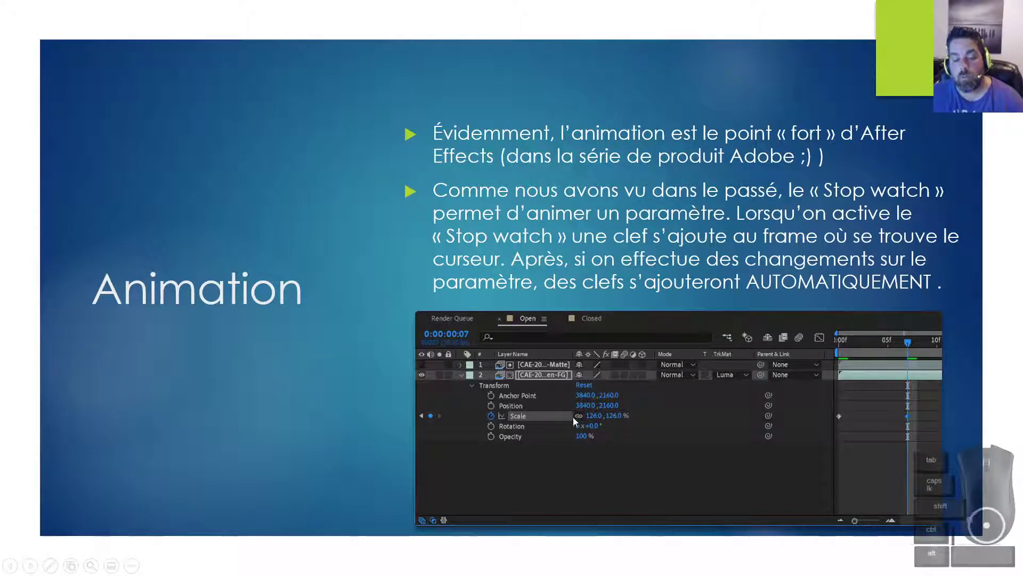
Switch back to After Effects, add a Position keyframe between the middle and last ones by moving the rectangle downward, and scrub the result.
{"action": "key", "text": "alt+Tab"}
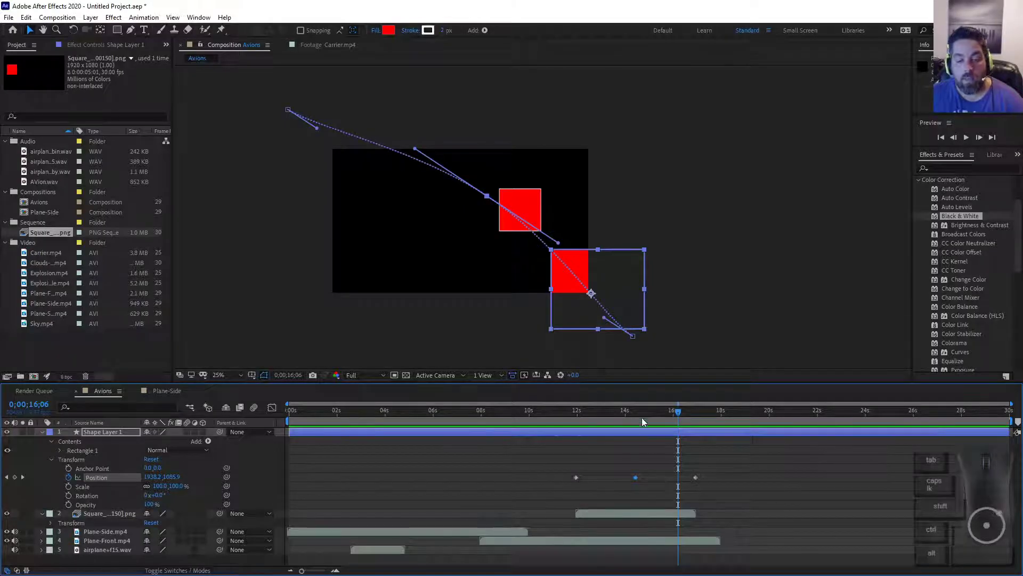
{"action": "left_click_drag", "start_coordinate": [650, 415], "coordinate": [663, 417]}
{"action": "left_click_drag", "start_coordinate": [169, 477], "coordinate": [256, 467]}
{"action": "left_click_drag", "start_coordinate": [609, 415], "coordinate": [682, 417]}
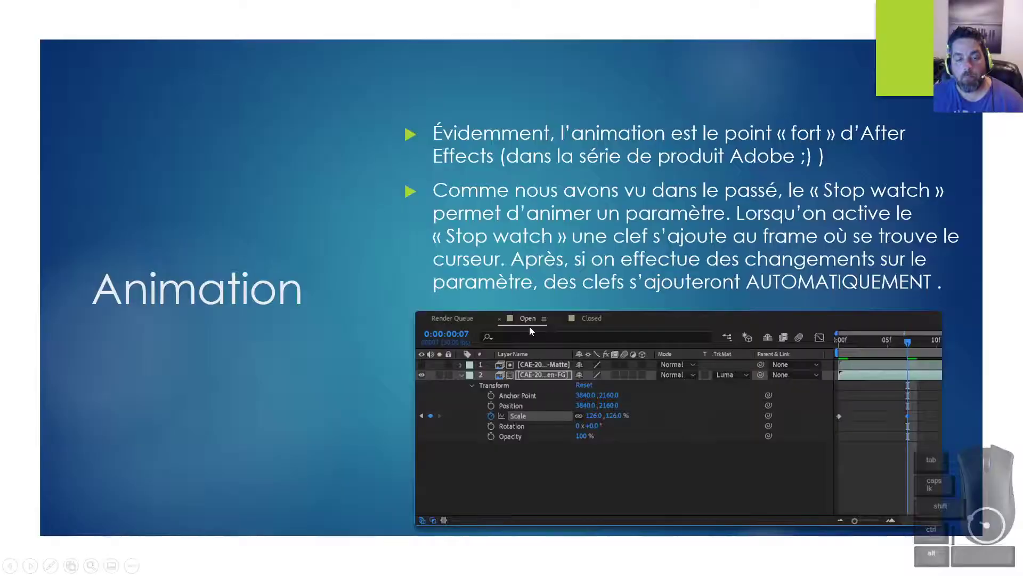
Advance the presentation to the "Édition des clefs" slide and switch back to After Effects.
{"action": "left_click", "coordinate": [530, 325]}
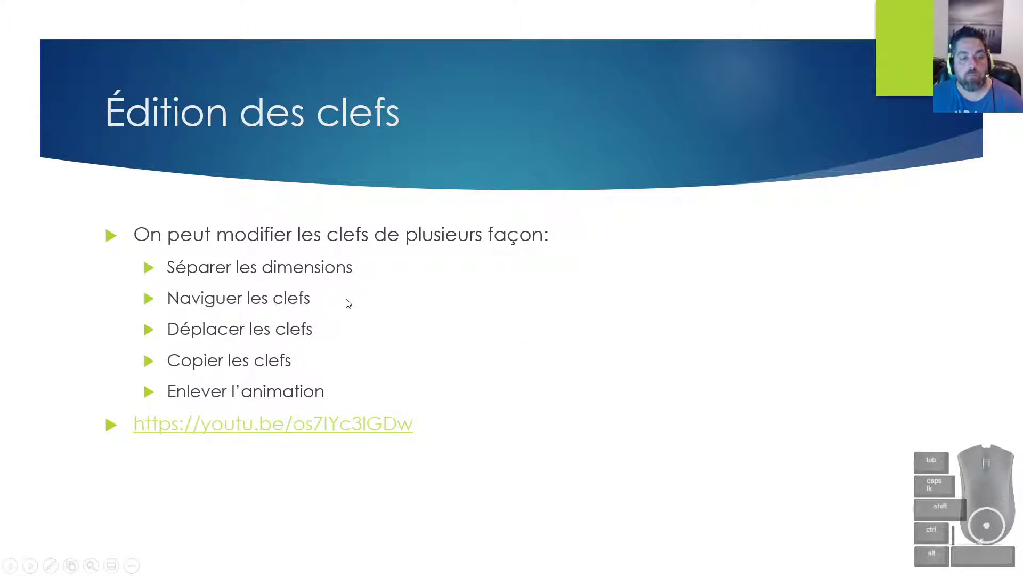
{"action": "key", "text": "alt+Tab"}
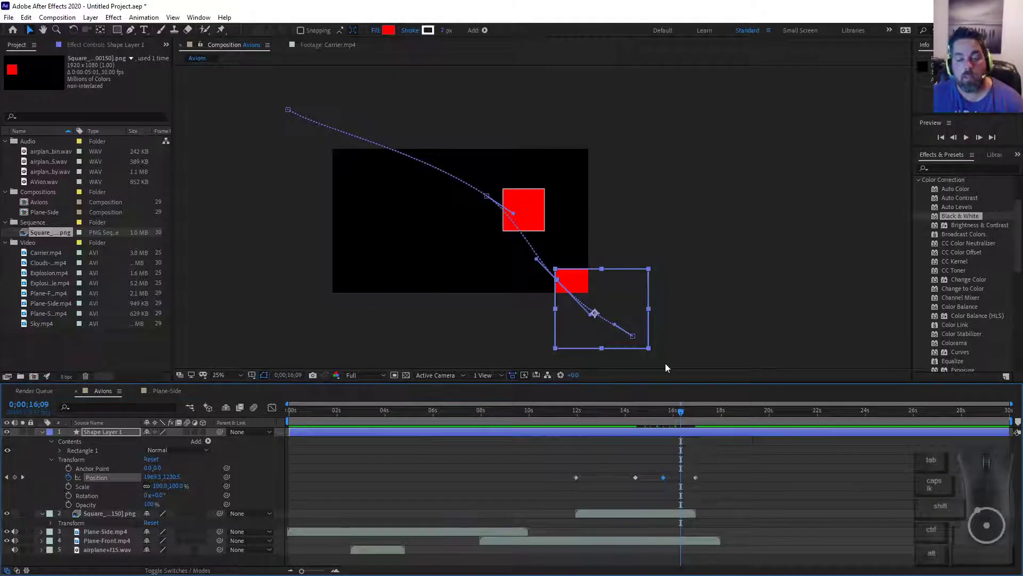
Separate the dimensions of Shape Layer 1's Position property and select all Y Position keyframes.
{"action": "right_click", "coordinate": [111, 478]}
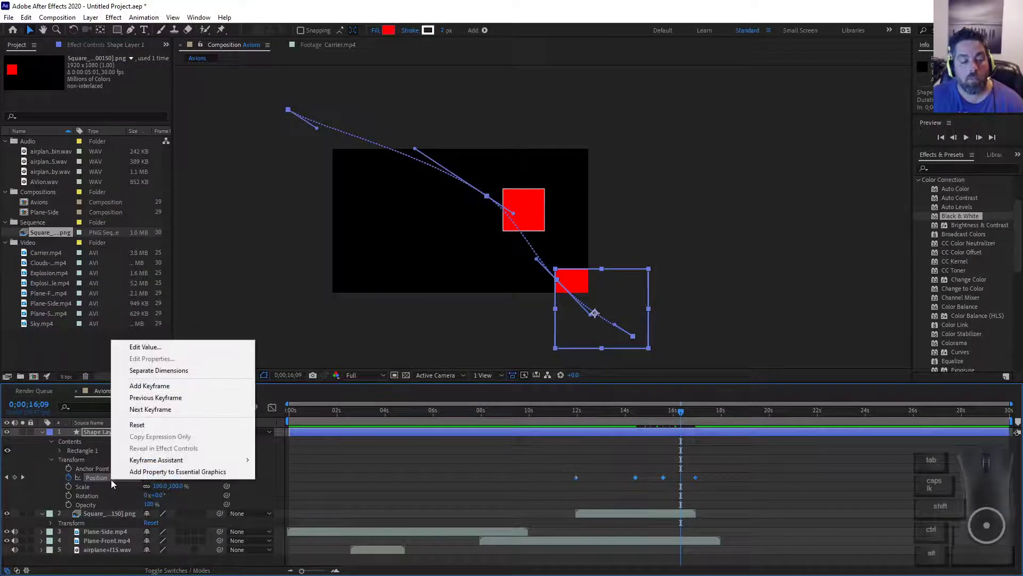
{"action": "left_click", "coordinate": [158, 371]}
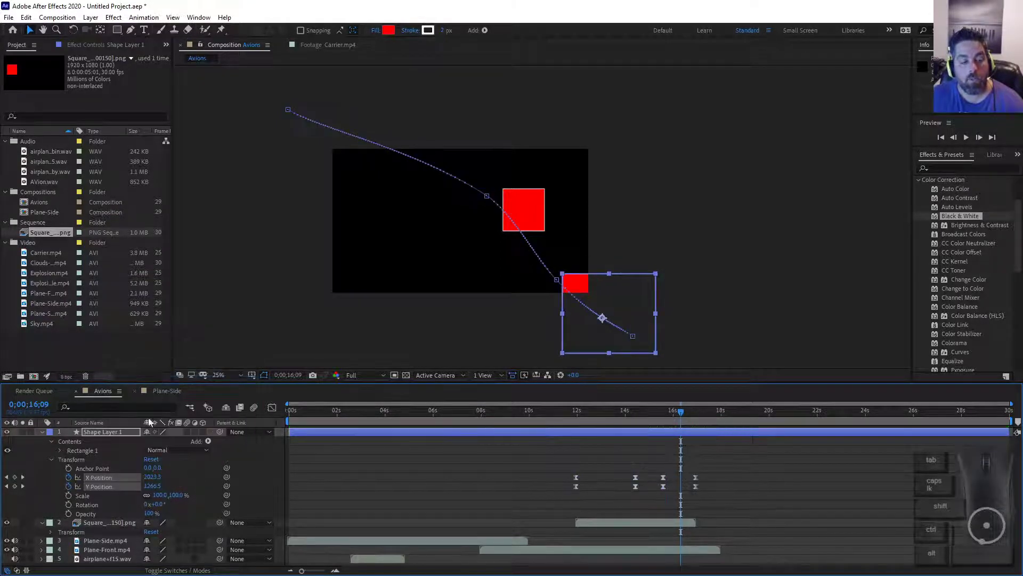
{"action": "left_click", "coordinate": [333, 475]}
{"action": "left_click", "coordinate": [104, 486]}
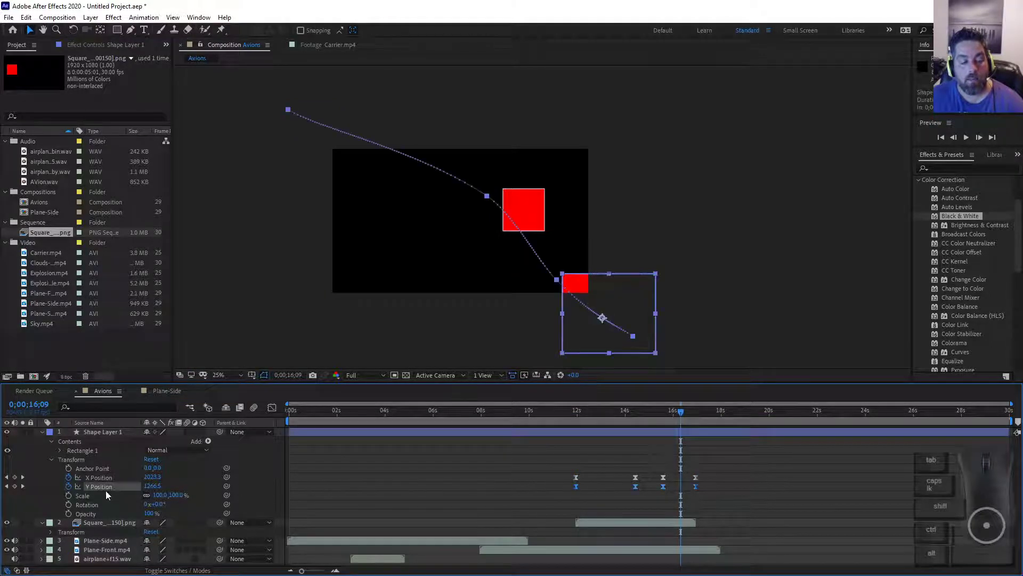
Remove all Y Position keyframes from Shape Layer 1 and move the current time to 0;00;14;09.
{"action": "left_click", "coordinate": [69, 486]}
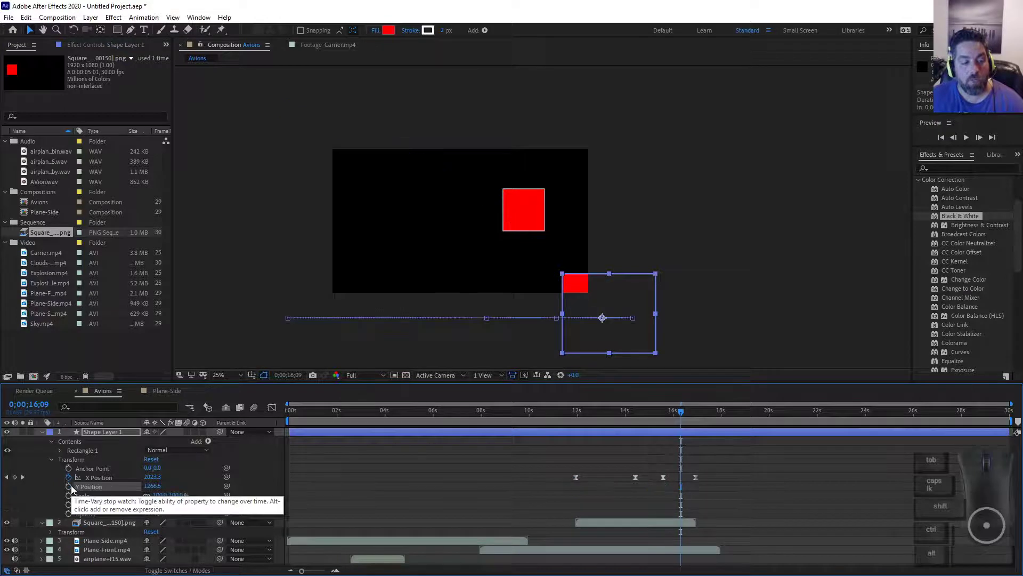
{"action": "left_click_drag", "start_coordinate": [680, 420], "coordinate": [632, 437]}
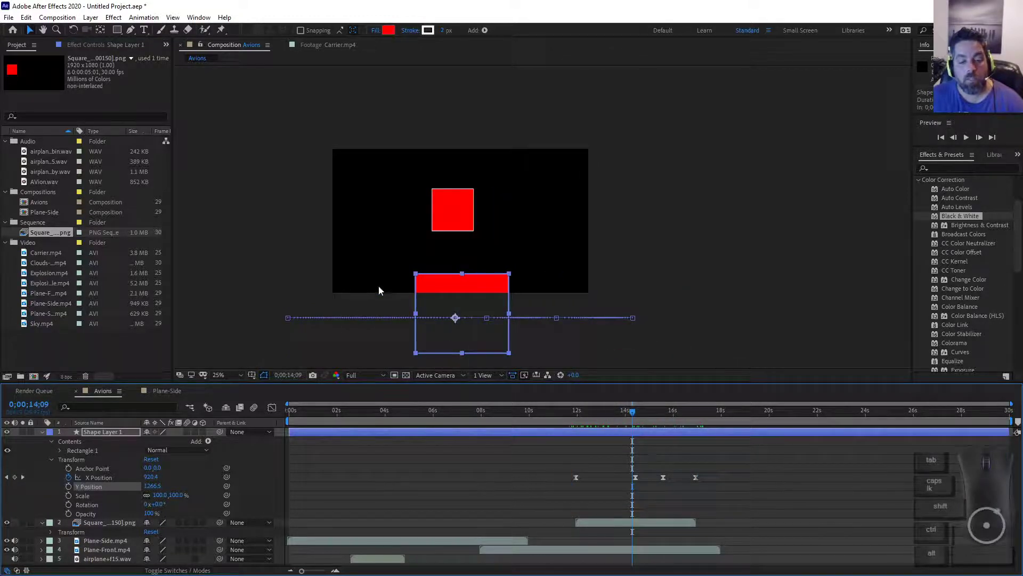
Try to raise the large red rectangle into the frame directly in the composition view.
{"action": "left_click_drag", "start_coordinate": [446, 303], "coordinate": [443, 181]}
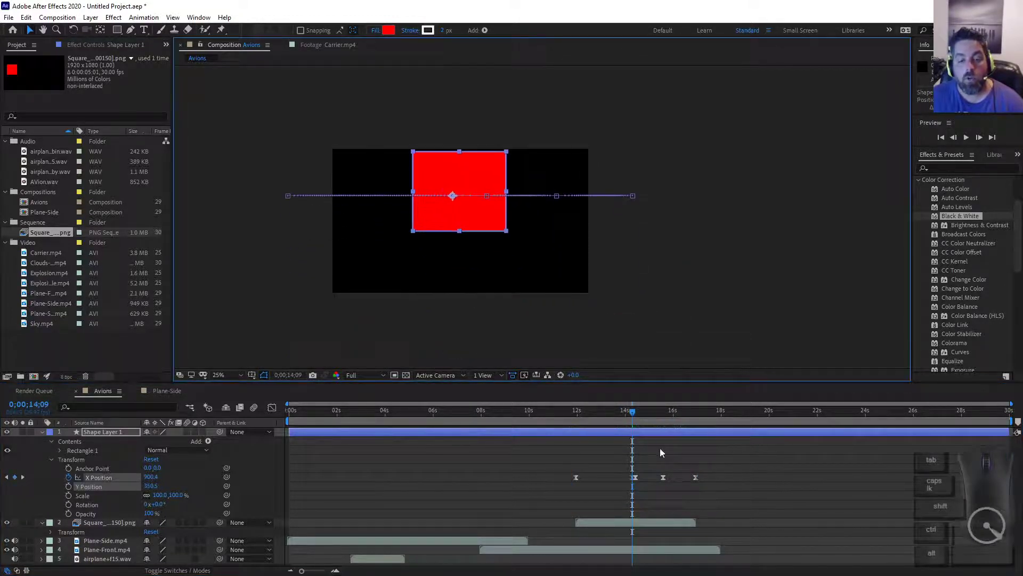
{"action": "left_click_drag", "start_coordinate": [630, 417], "coordinate": [609, 446]}
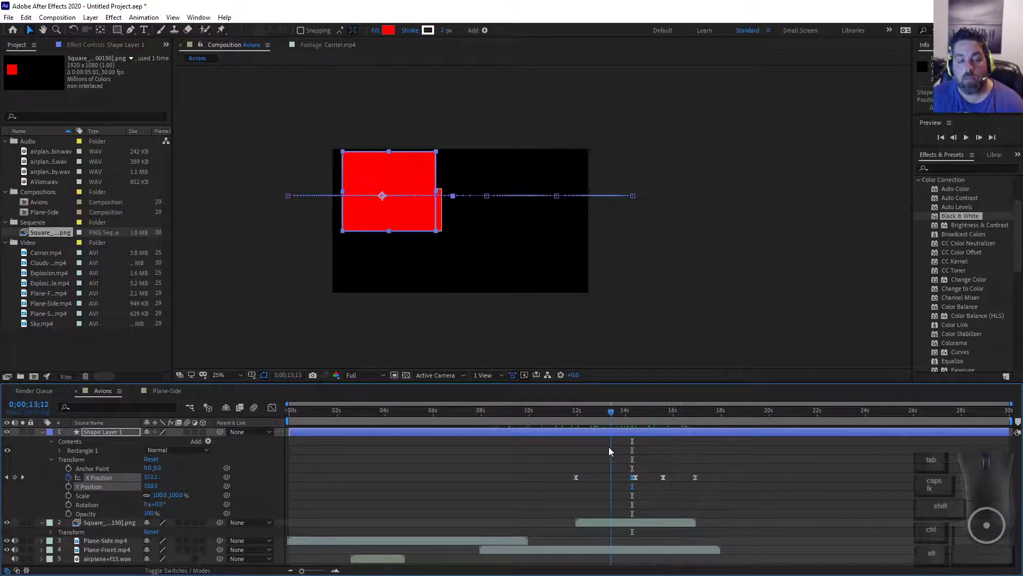
{"action": "key", "text": "ctrl+z"}
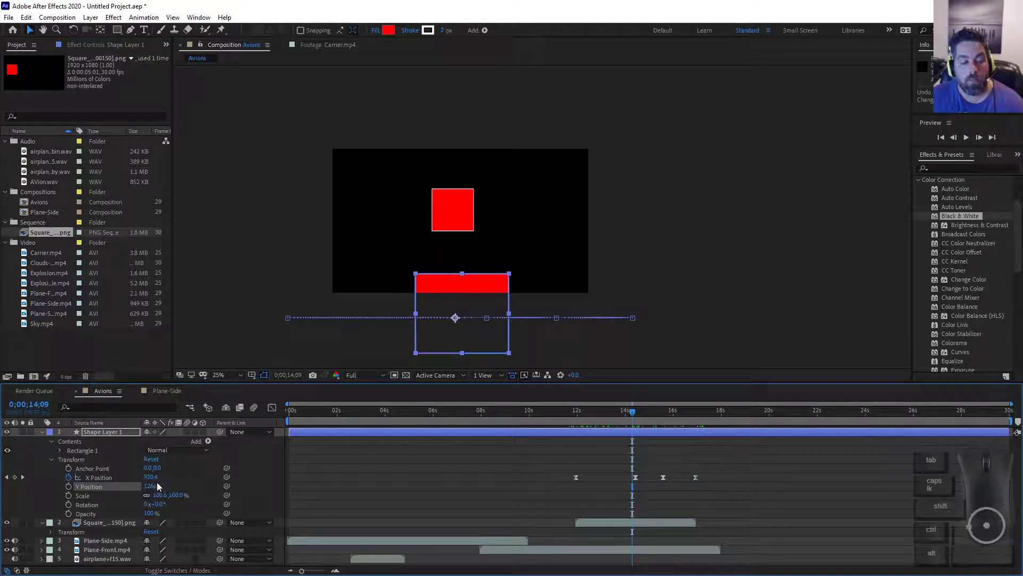
Set Shape Layer 1's Y Position to 506.5 and preview the horizontal motion along the timeline.
{"action": "left_click_drag", "start_coordinate": [151, 486], "coordinate": [80, 491]}
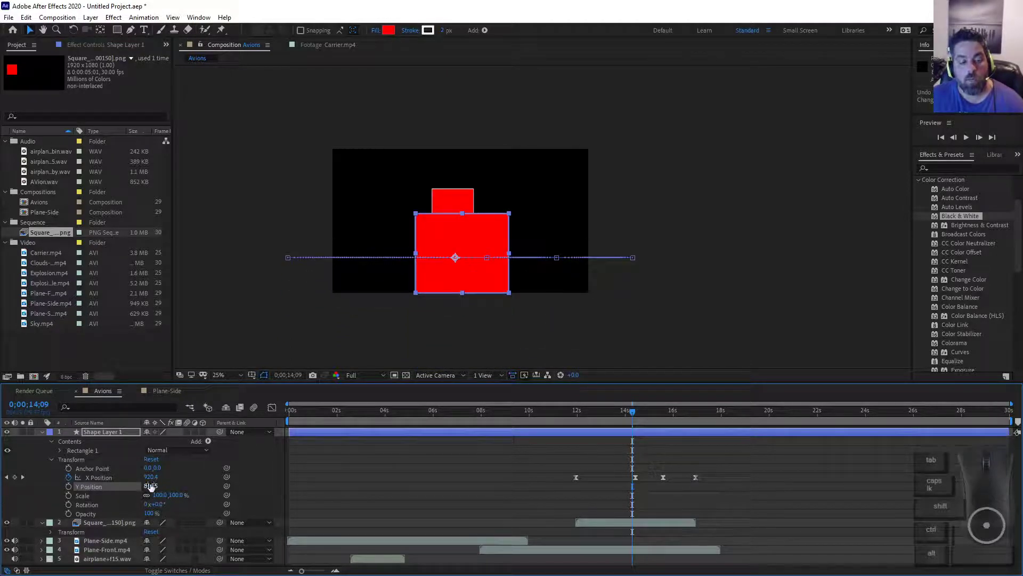
{"action": "left_click_drag", "start_coordinate": [151, 486], "coordinate": [96, 487]}
{"action": "left_click", "coordinate": [611, 412]}
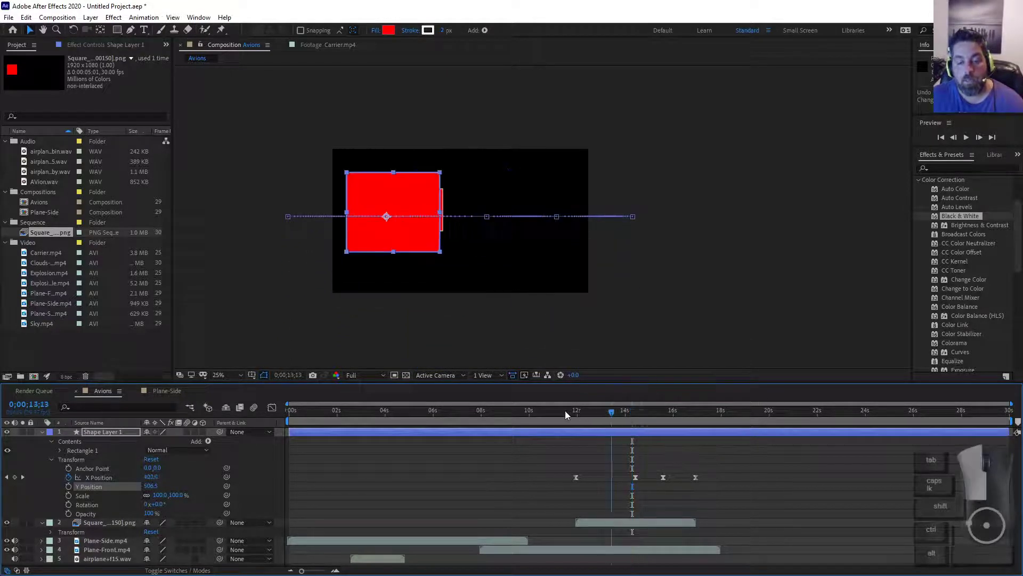
{"action": "left_click_drag", "start_coordinate": [565, 410], "coordinate": [639, 418]}
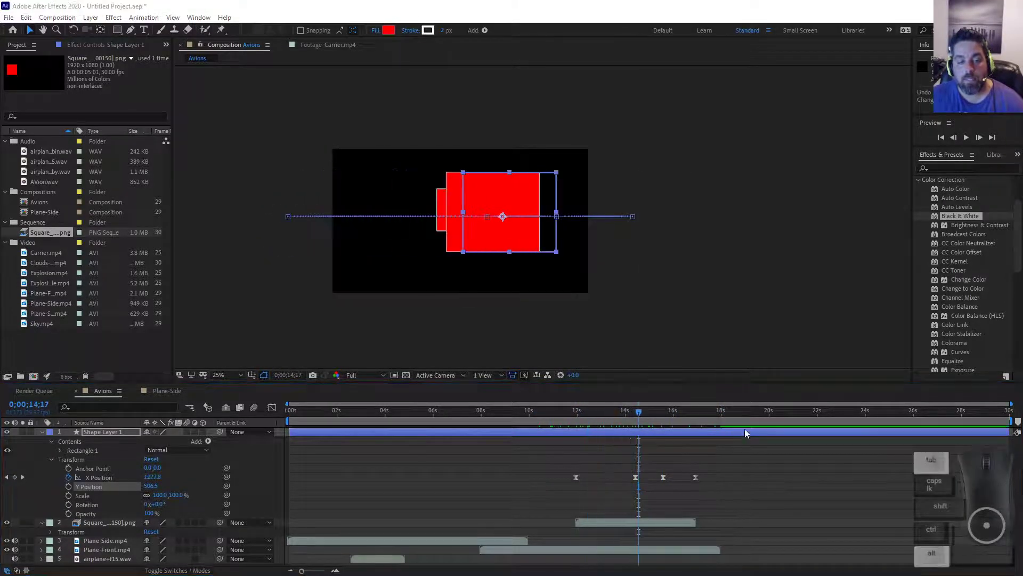
Consult the key-editing slide in PowerPoint and step to Shape Layer 1's next and previous X Position keyframes in After Effects.
{"action": "key", "text": "alt+Tab"}
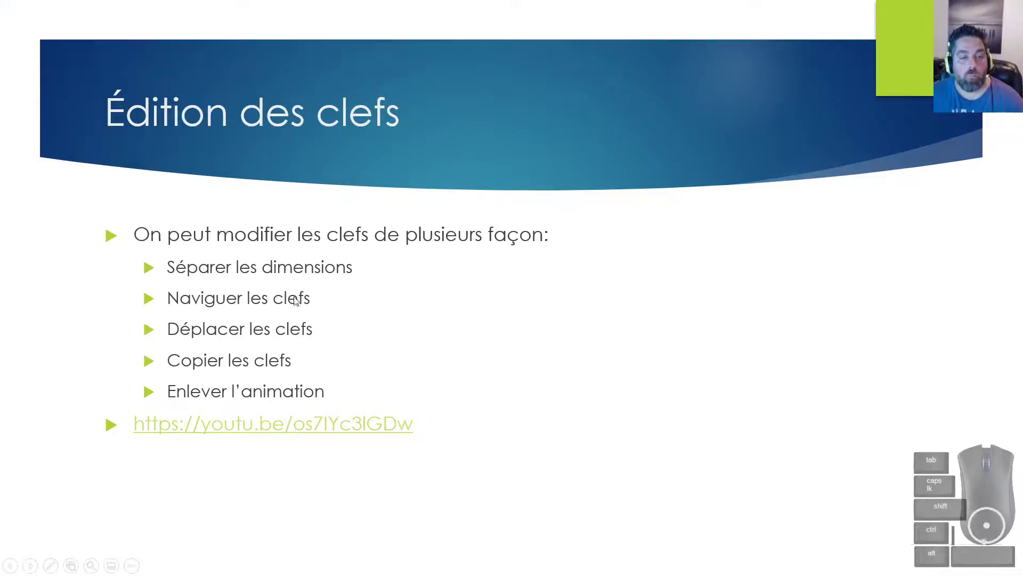
{"action": "key", "text": "alt+Tab"}
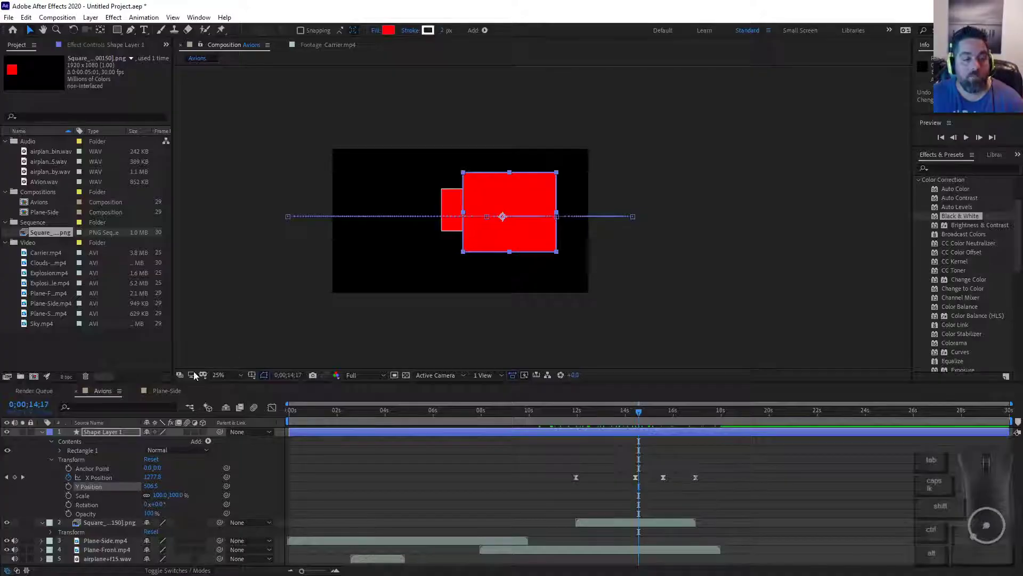
{"action": "left_click", "coordinate": [23, 477]}
{"action": "left_click", "coordinate": [7, 477]}
{"action": "key", "text": "alt+Tab"}
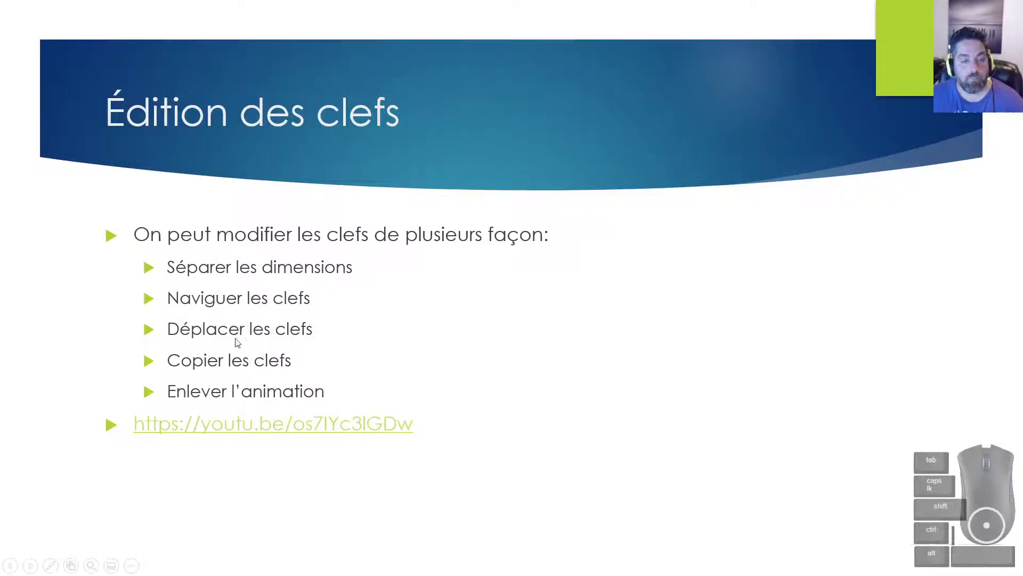
In After Effects, move Shape Layer 1's second X Position keyframe slightly later and its first one to about 12.7 s, previewing the motion.
{"action": "key", "text": "alt+Tab"}
{"action": "mouse_move", "coordinate": [634, 475]}
{"action": "left_mouse_down"}
{"action": "mouse_move", "coordinate": [616, 479]}
{"action": "mouse_move", "coordinate": [656, 480]}
{"action": "mouse_move", "coordinate": [633, 483]}
{"action": "left_mouse_up"}
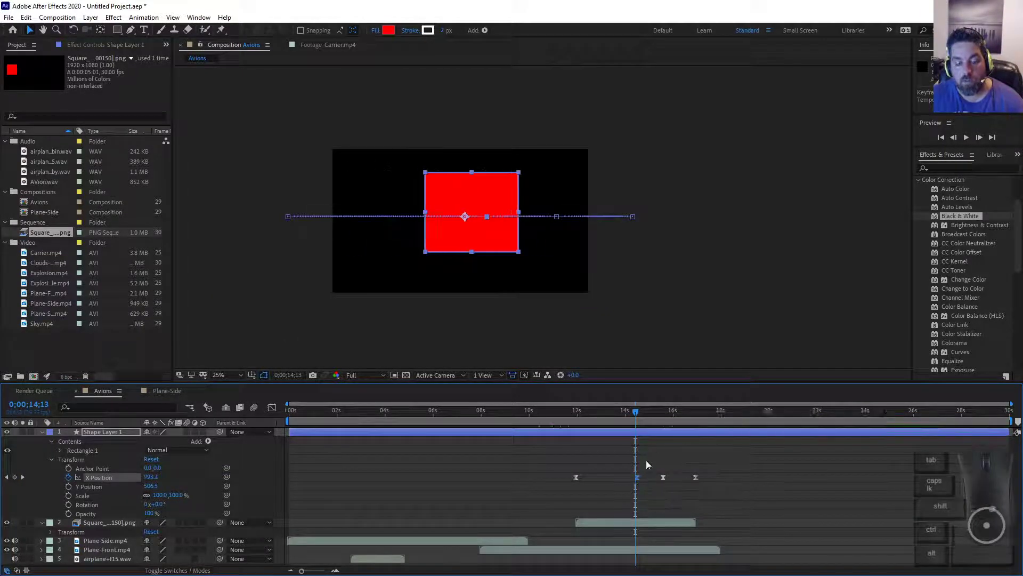
{"action": "left_click_drag", "start_coordinate": [637, 413], "coordinate": [608, 413]}
{"action": "left_click_drag", "start_coordinate": [576, 477], "coordinate": [595, 475]}
{"action": "left_click_drag", "start_coordinate": [607, 413], "coordinate": [702, 420]}
{"action": "key", "text": "alt+Tab"}
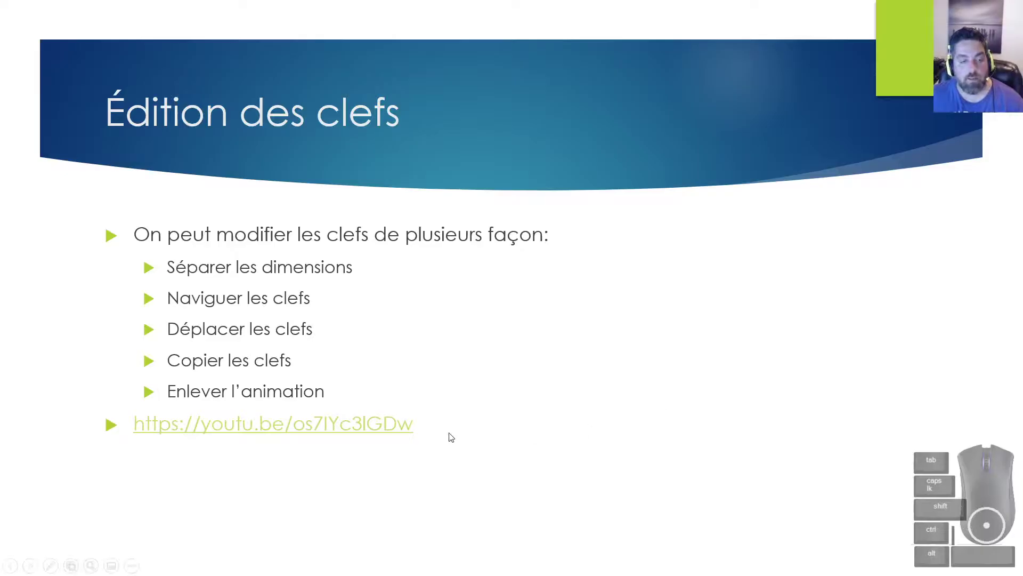
Return to After Effects, copy Shape Layer 1's four X Position keyframes and paste them starting at 0;00;19;04.
{"action": "key", "text": "alt+Tab"}
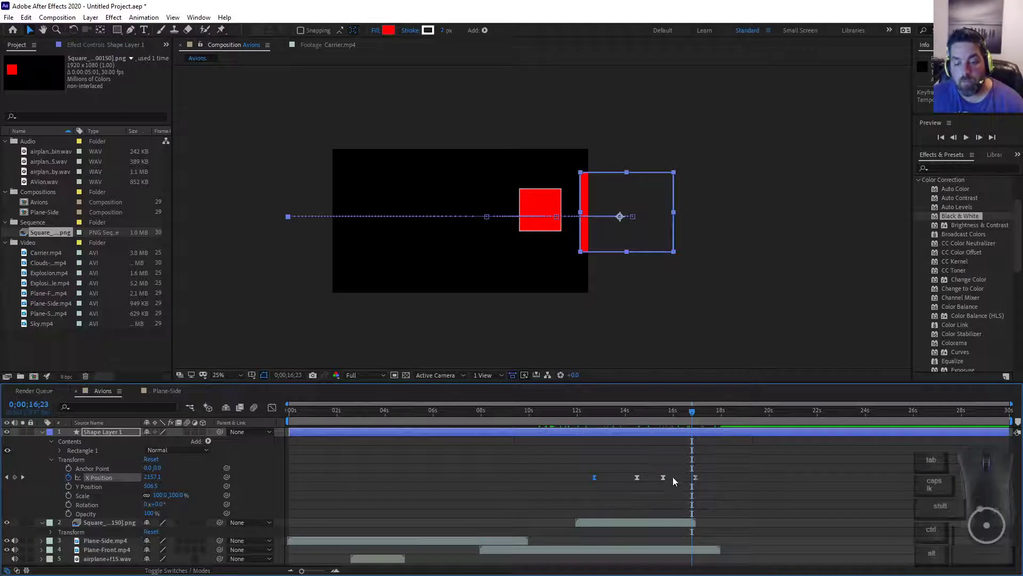
{"action": "left_click_drag", "start_coordinate": [550, 459], "coordinate": [728, 491]}
{"action": "key", "text": "ctrl+c"}
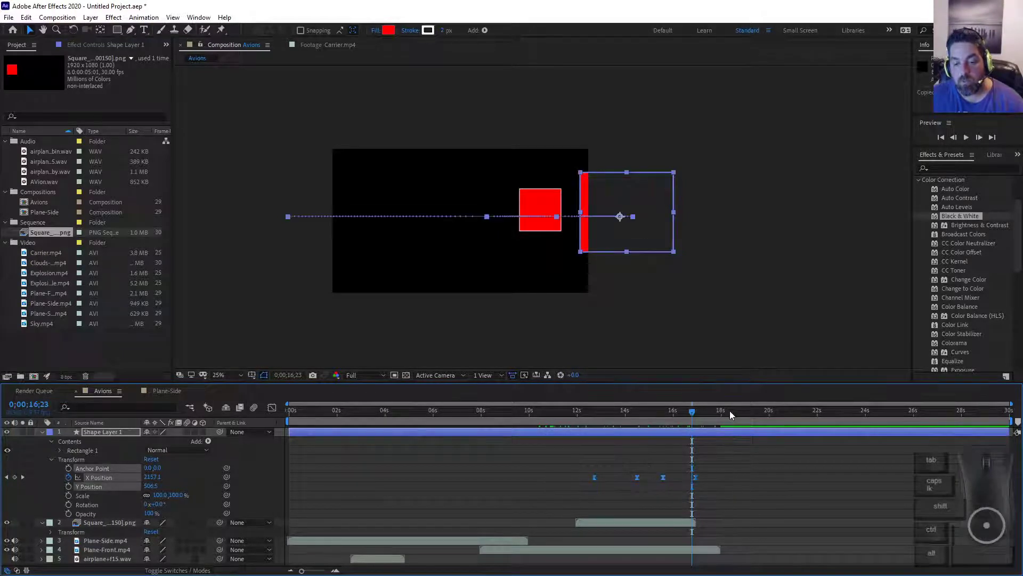
{"action": "left_click", "coordinate": [743, 413]}
{"action": "left_click", "coordinate": [750, 419]}
{"action": "key", "text": "ctrl+v"}
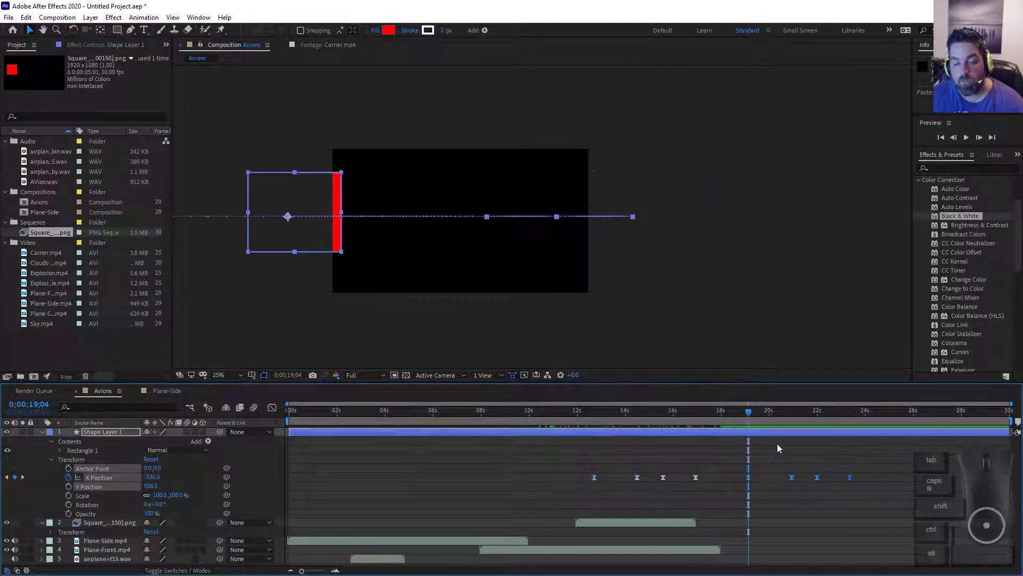
{"action": "left_click_drag", "start_coordinate": [755, 414], "coordinate": [700, 421]}
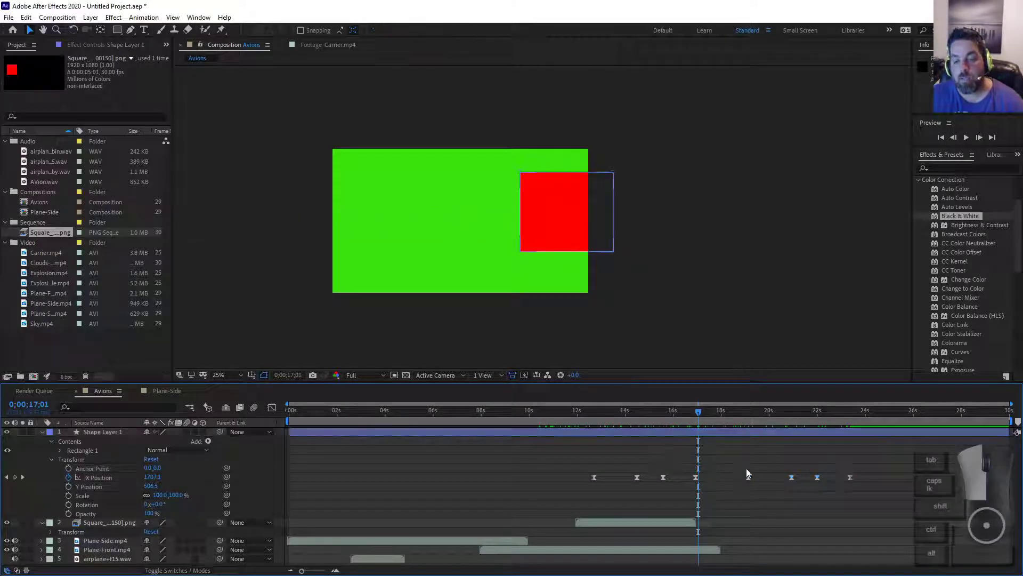
Delete the first two pasted X Position keyframes, at about 19 s and 21 s, and preview the remaining motion.
{"action": "left_click_drag", "start_coordinate": [746, 468], "coordinate": [802, 491]}
{"action": "key", "text": "Delete"}
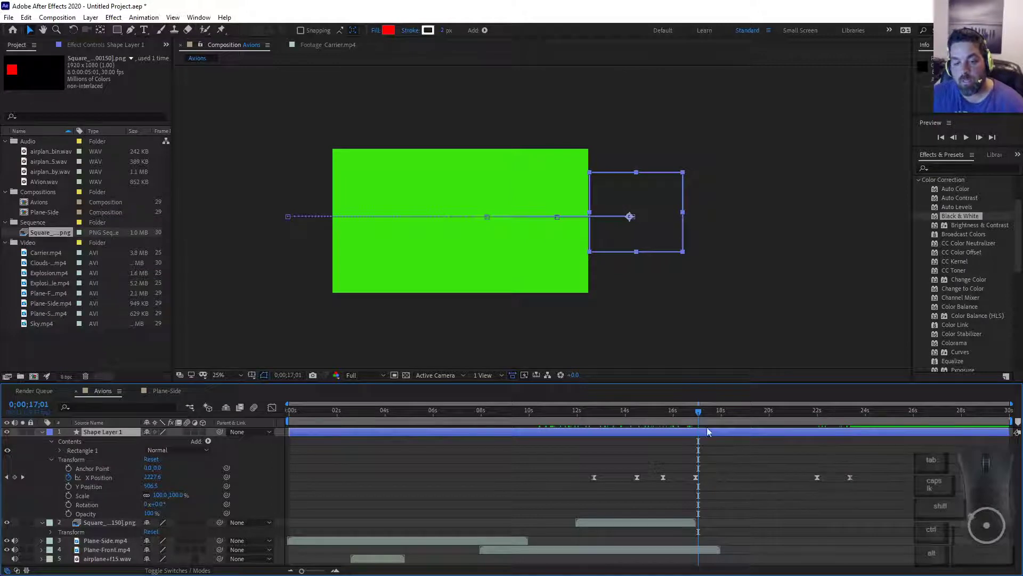
{"action": "left_click_drag", "start_coordinate": [699, 411], "coordinate": [594, 432]}
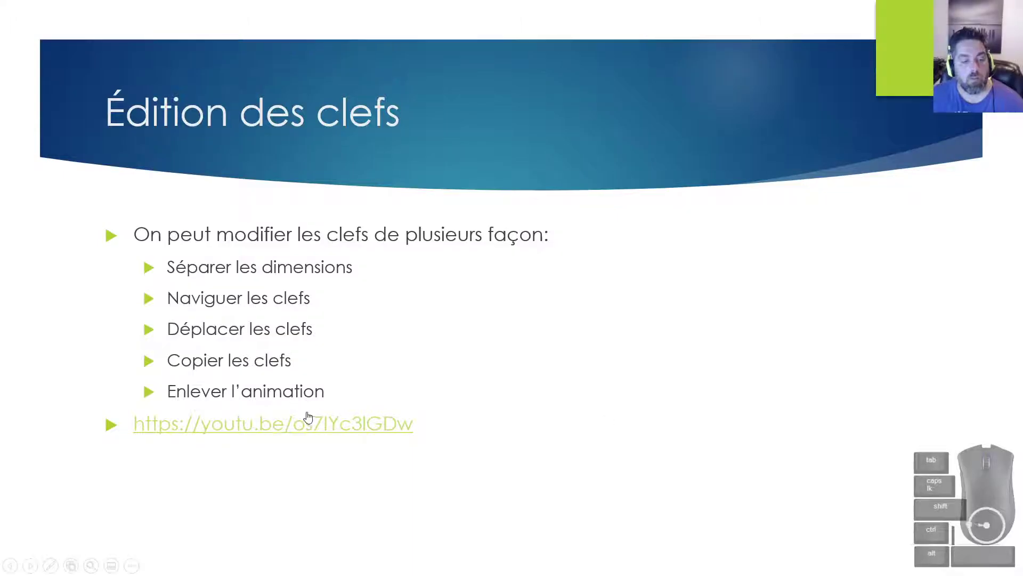
Try to open the YouTube link on the PowerPoint slide, dismiss the dialogs and return to After Effects.
{"action": "left_click", "coordinate": [293, 424]}
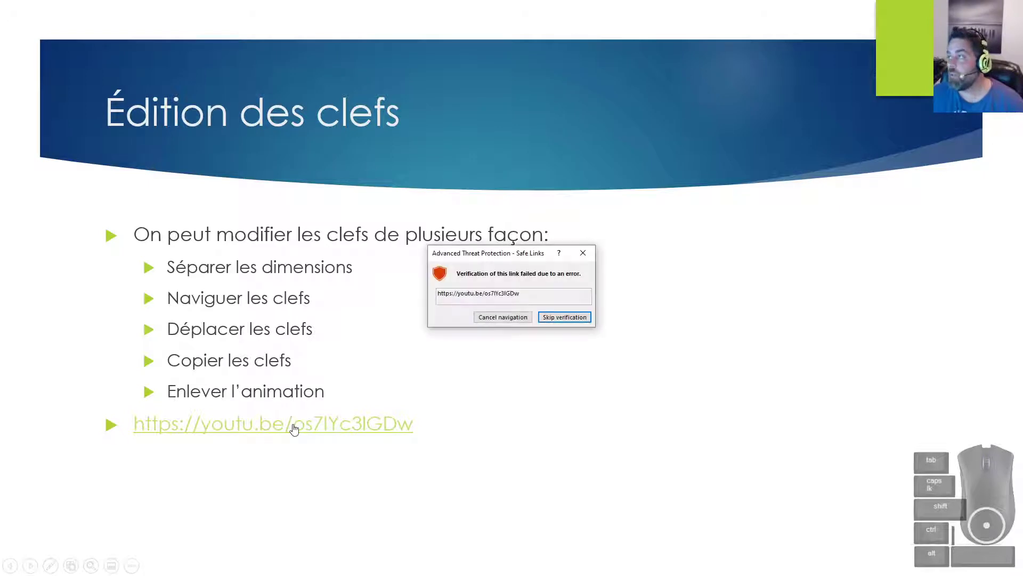
{"action": "left_click", "coordinate": [564, 317]}
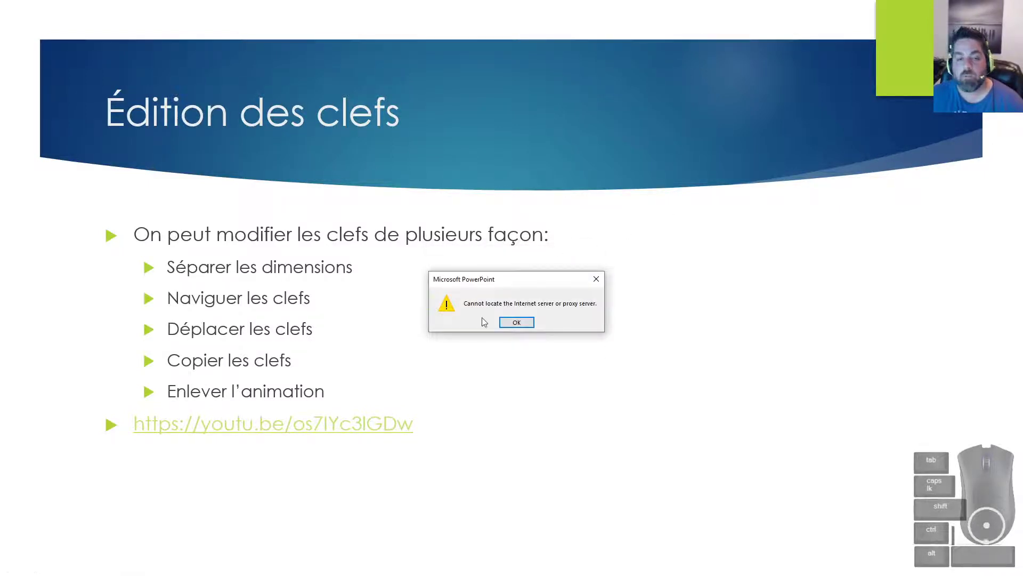
{"action": "left_click", "coordinate": [517, 322]}
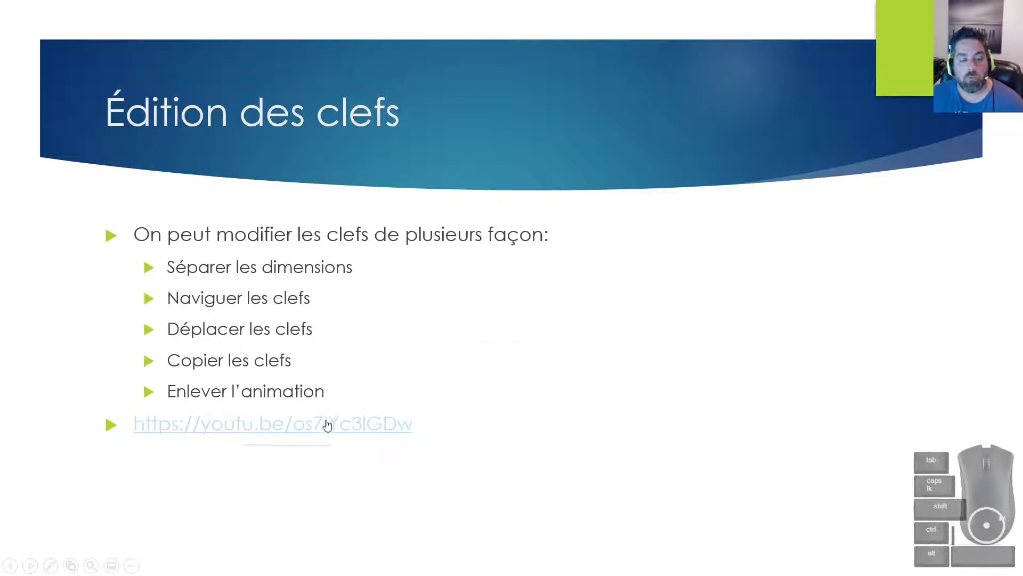
{"action": "left_click", "coordinate": [465, 365]}
{"action": "key", "text": "alt+Tab"}
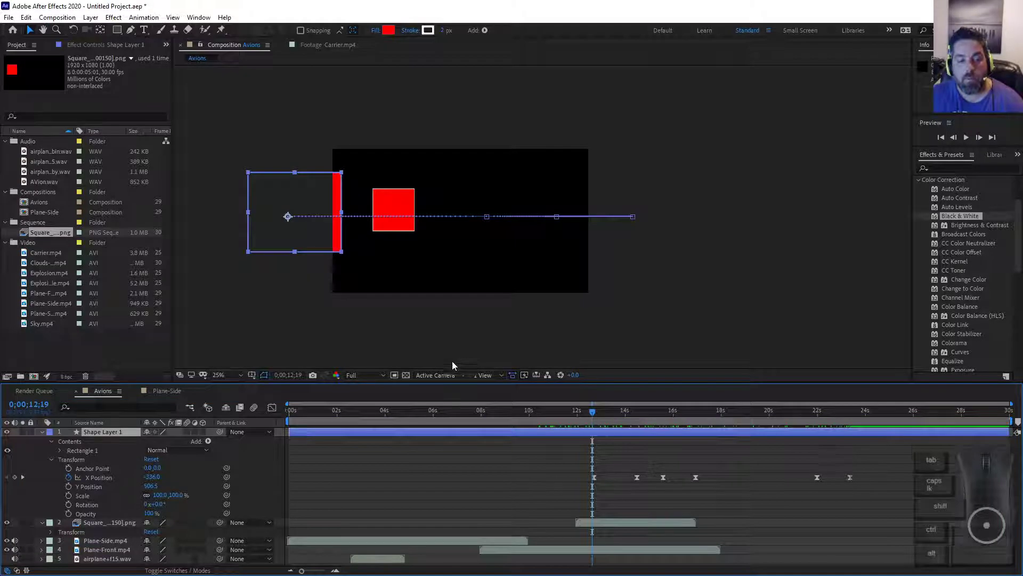
Display Shape Layer 1's X Position animation curve in the Graph Editor.
{"action": "left_click", "coordinate": [272, 408]}
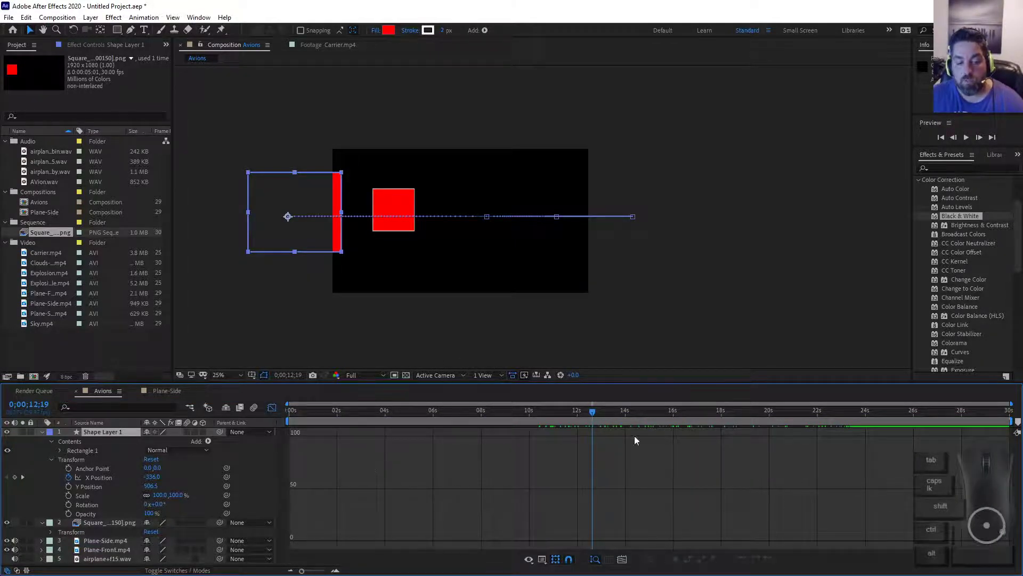
{"action": "left_click", "coordinate": [272, 407]}
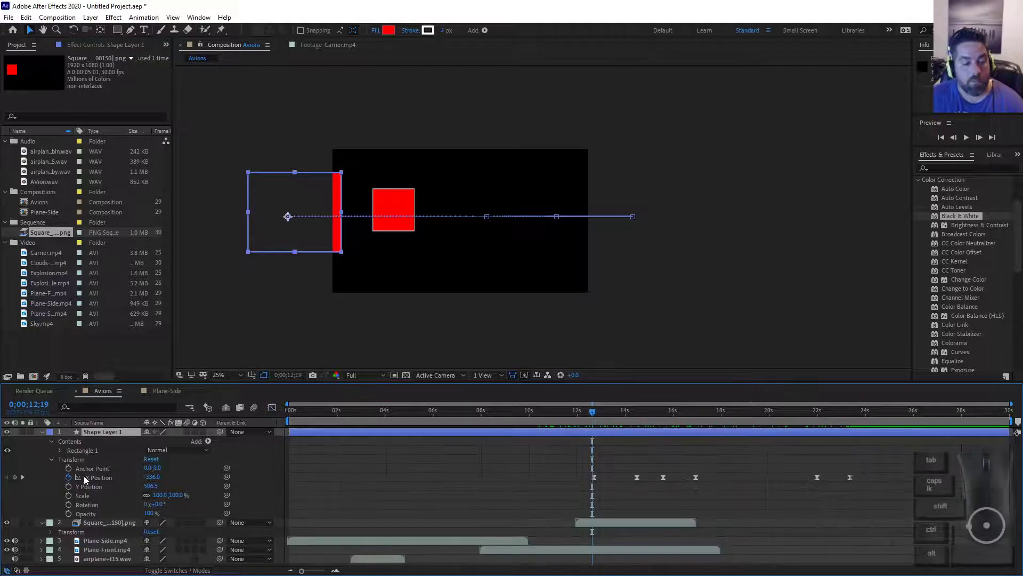
{"action": "left_click", "coordinate": [99, 477]}
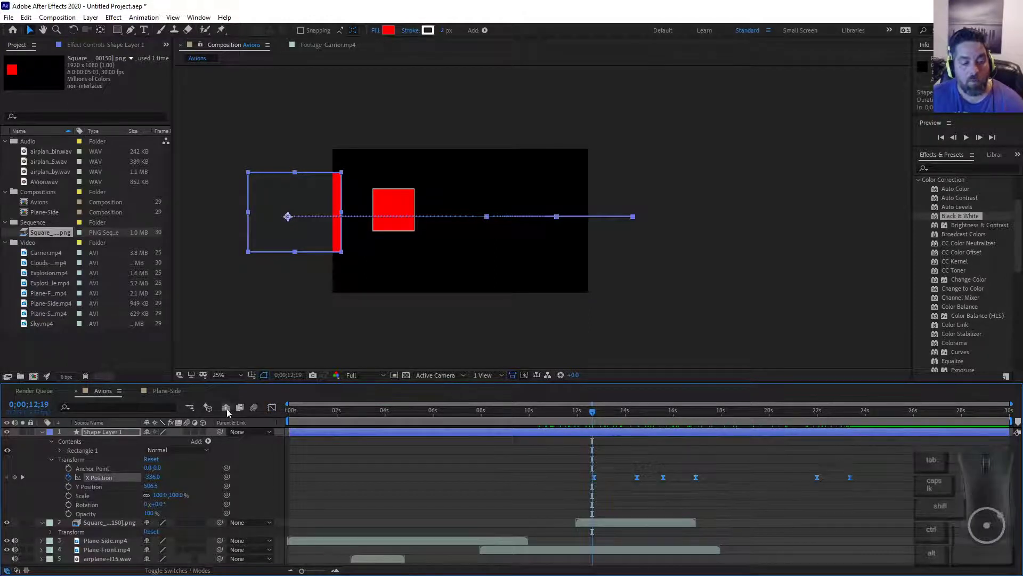
{"action": "left_click", "coordinate": [272, 408]}
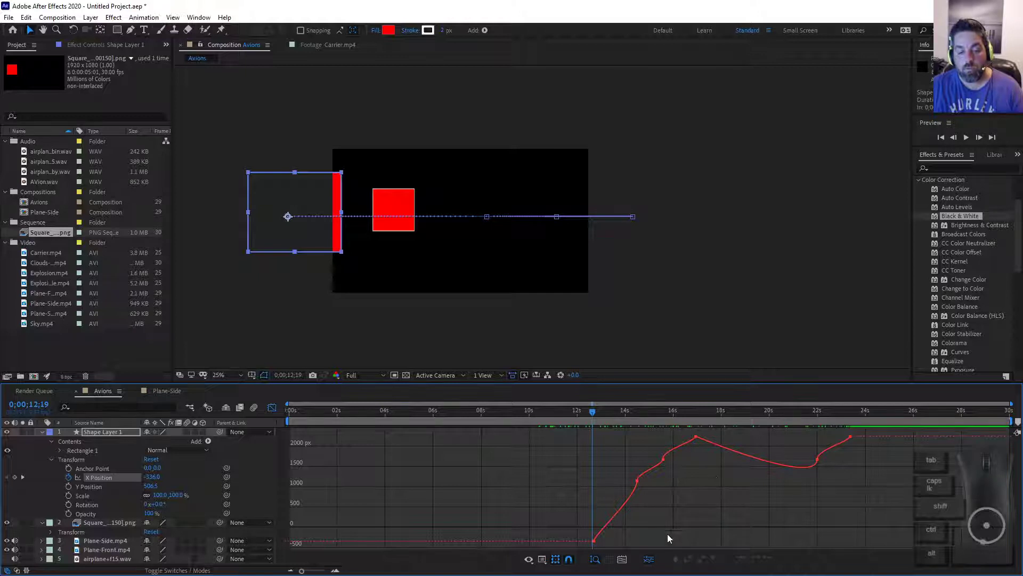
Examine the early keyframes on the X Position curve and move the current time to 0;00;12;25.
{"action": "left_click_drag", "start_coordinate": [586, 546], "coordinate": [645, 476]}
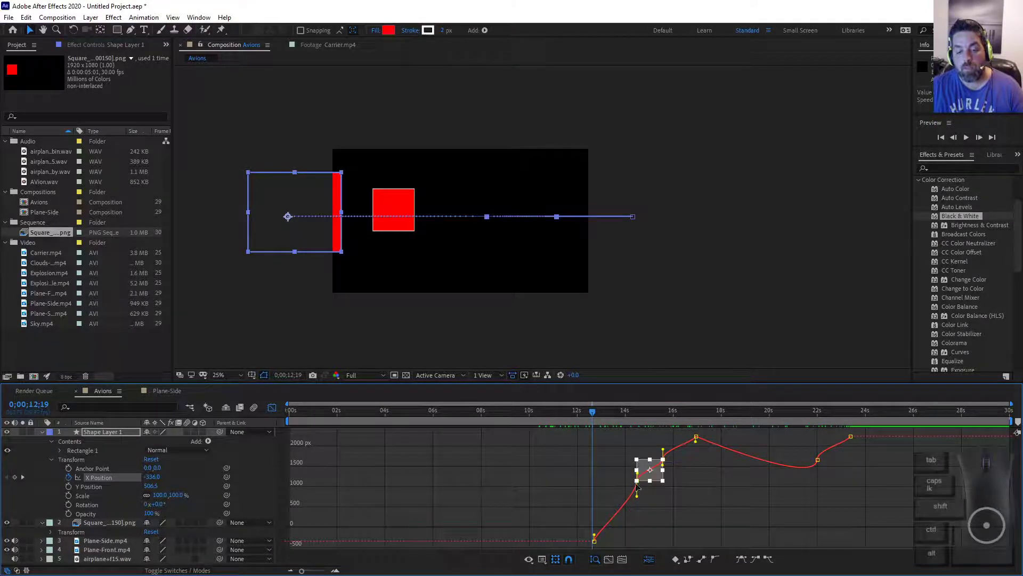
{"action": "left_click", "coordinate": [619, 516]}
{"action": "left_click_drag", "start_coordinate": [597, 410], "coordinate": [586, 503]}
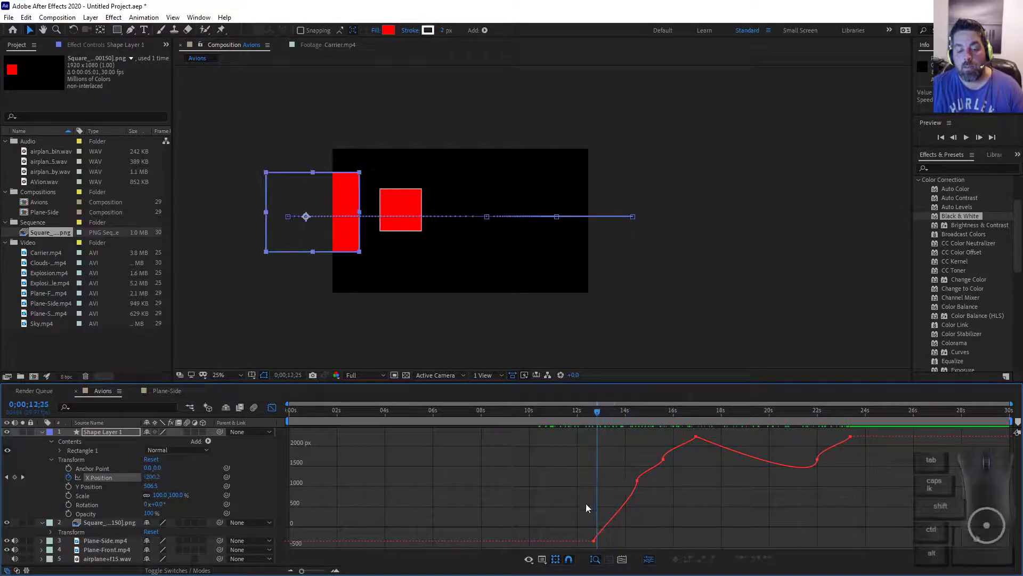
Review the Graph Editor's graph type options, keeping Edit Value Graph as the choice.
{"action": "left_click", "coordinate": [542, 559]}
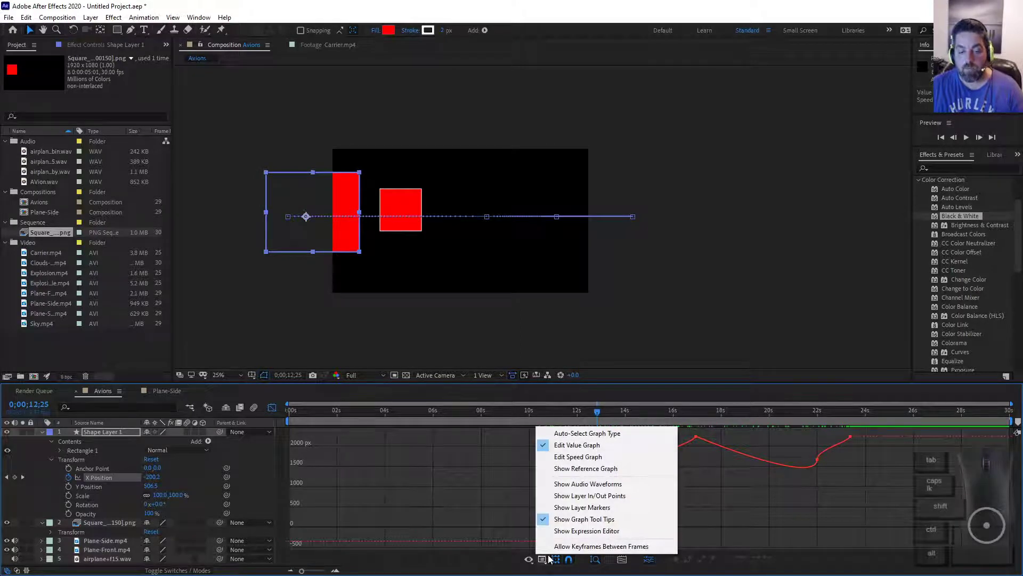
{"action": "left_click", "coordinate": [579, 448]}
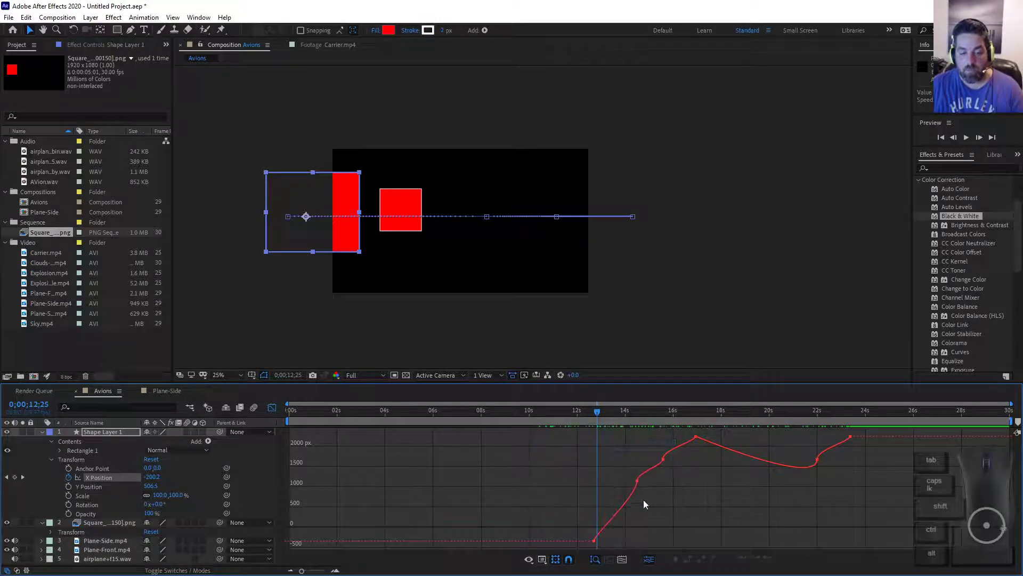
{"action": "left_click", "coordinate": [542, 564]}
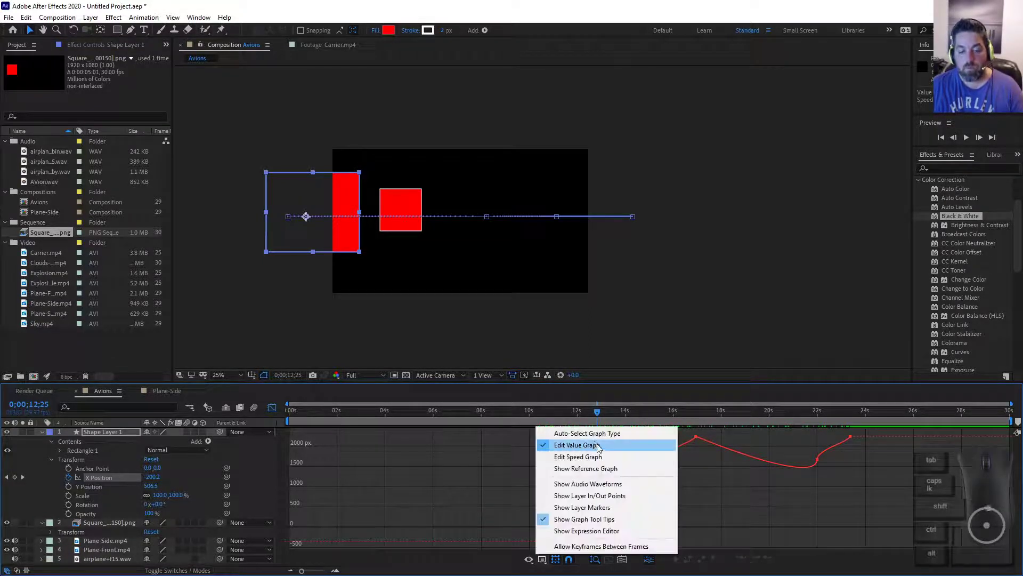
{"action": "left_click", "coordinate": [555, 443]}
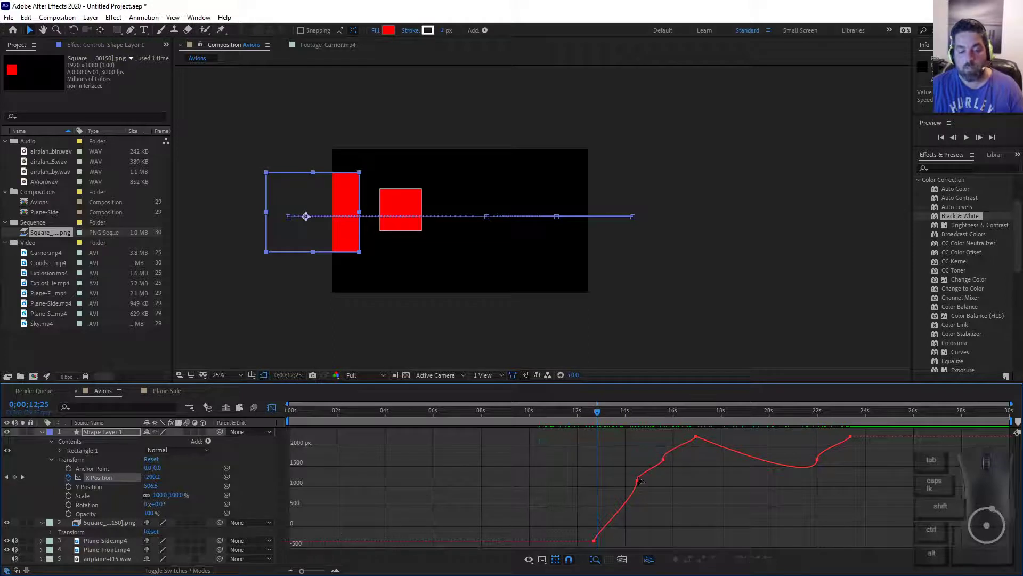
{"action": "left_click", "coordinate": [542, 559]}
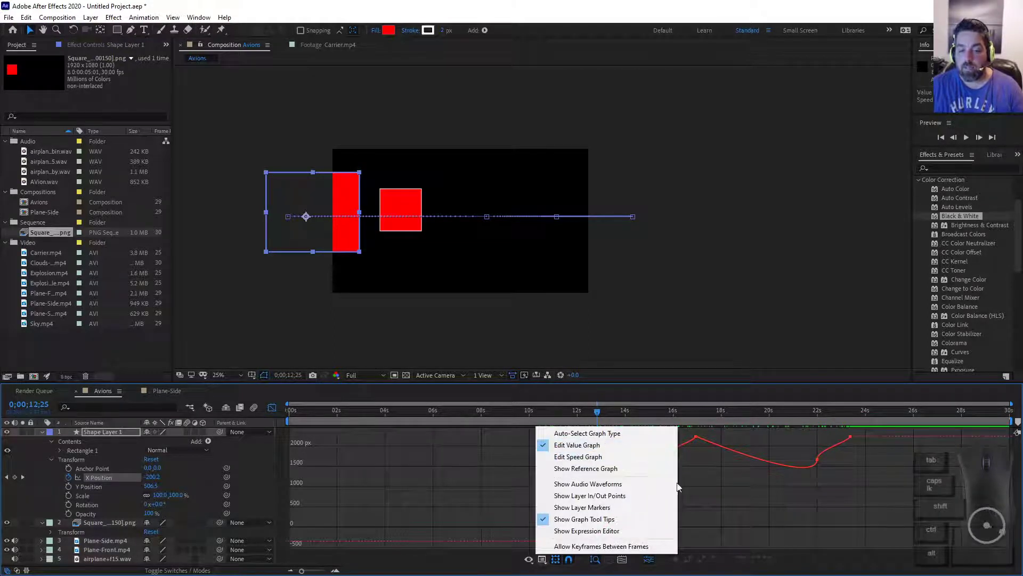
{"action": "left_click", "coordinate": [788, 389]}
Smooth the X Position curve by reshaping the direction handles of the keyframes between 14 s and 16 s and the one at 22 s.
{"action": "left_click", "coordinate": [637, 480]}
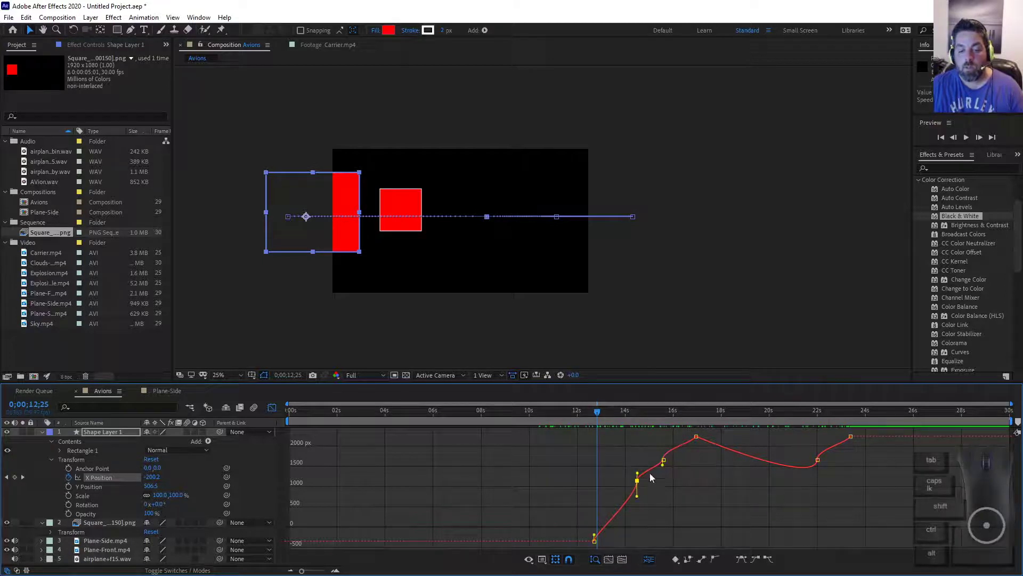
{"action": "left_click_drag", "start_coordinate": [638, 474], "coordinate": [672, 450]}
{"action": "left_click", "coordinate": [663, 459]}
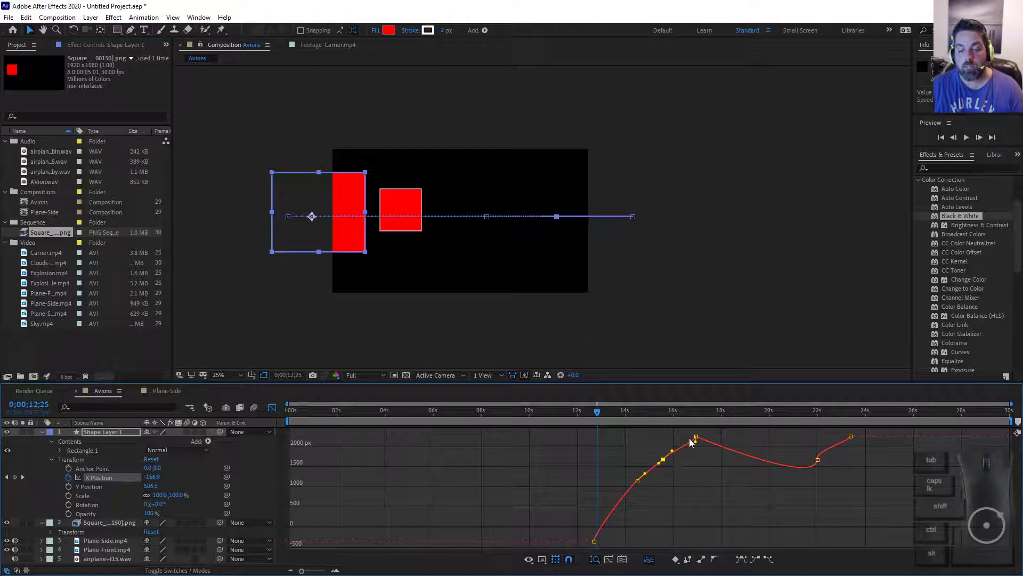
{"action": "left_click", "coordinate": [697, 437]}
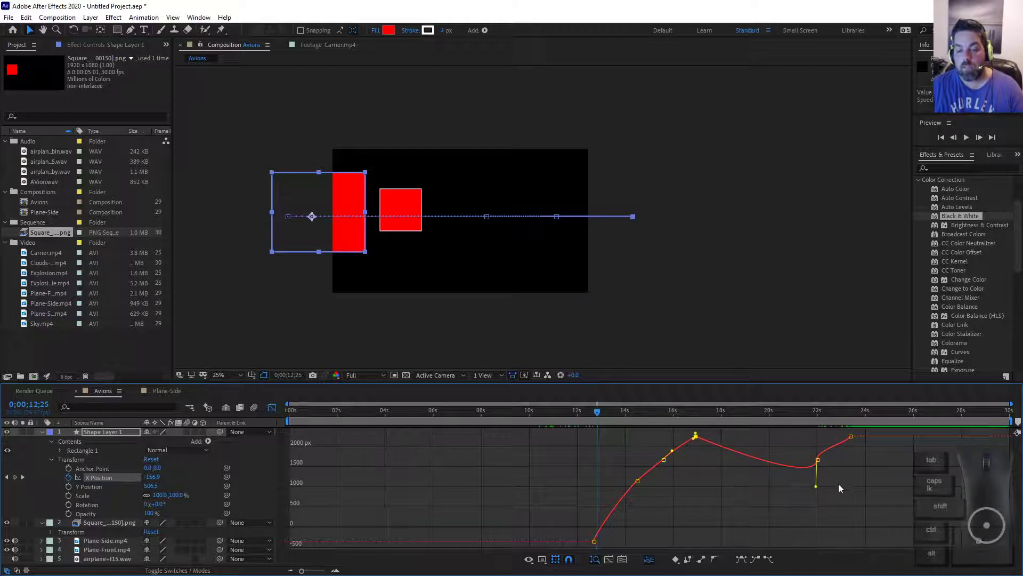
{"action": "left_click_drag", "start_coordinate": [815, 487], "coordinate": [786, 479]}
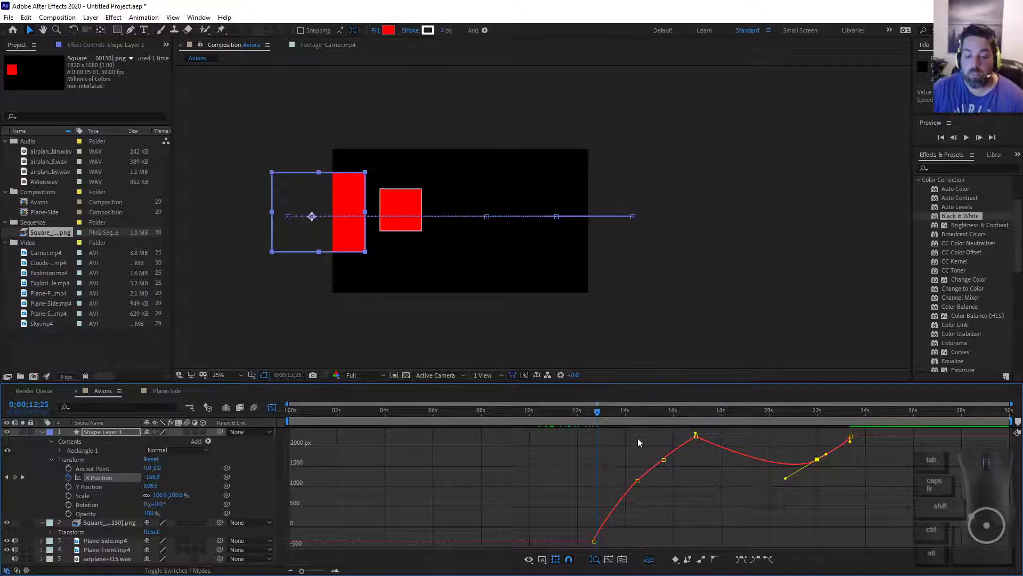
Try Easy Ease on the X Position keyframes between 14 s and 17 s, and undo it.
{"action": "left_click_drag", "start_coordinate": [638, 438], "coordinate": [703, 490]}
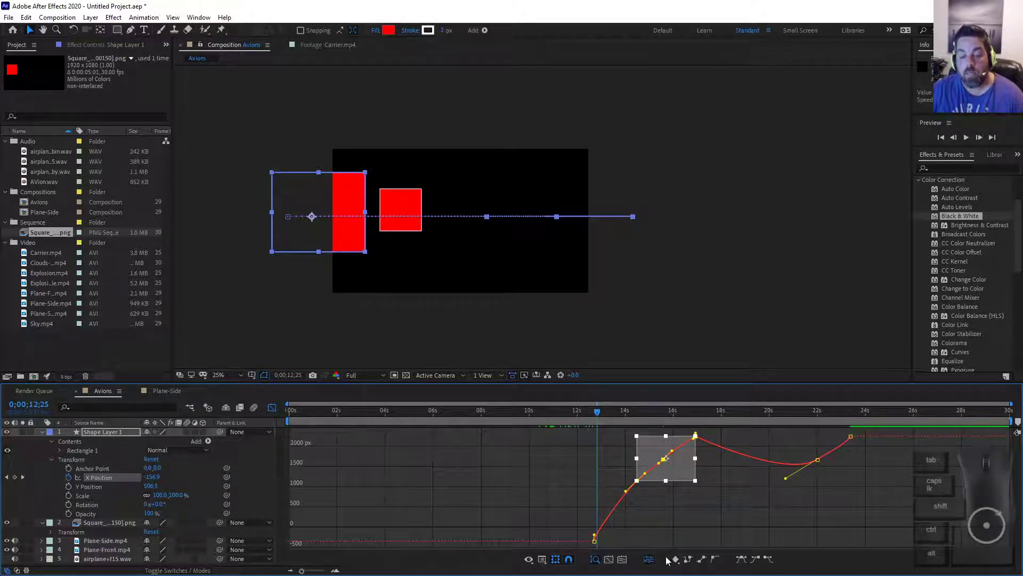
{"action": "left_click", "coordinate": [741, 561]}
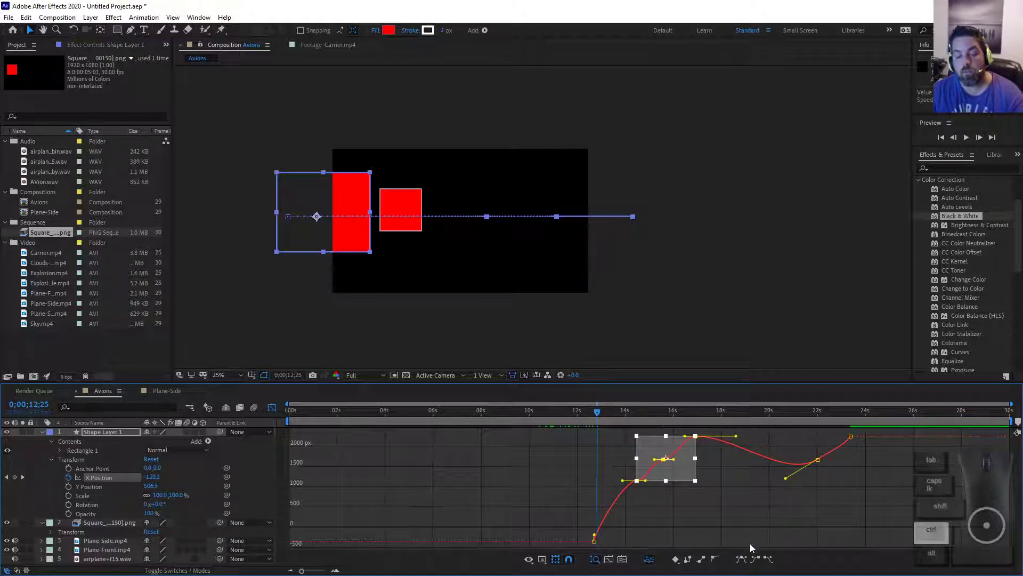
{"action": "key", "text": "ctrl+z"}
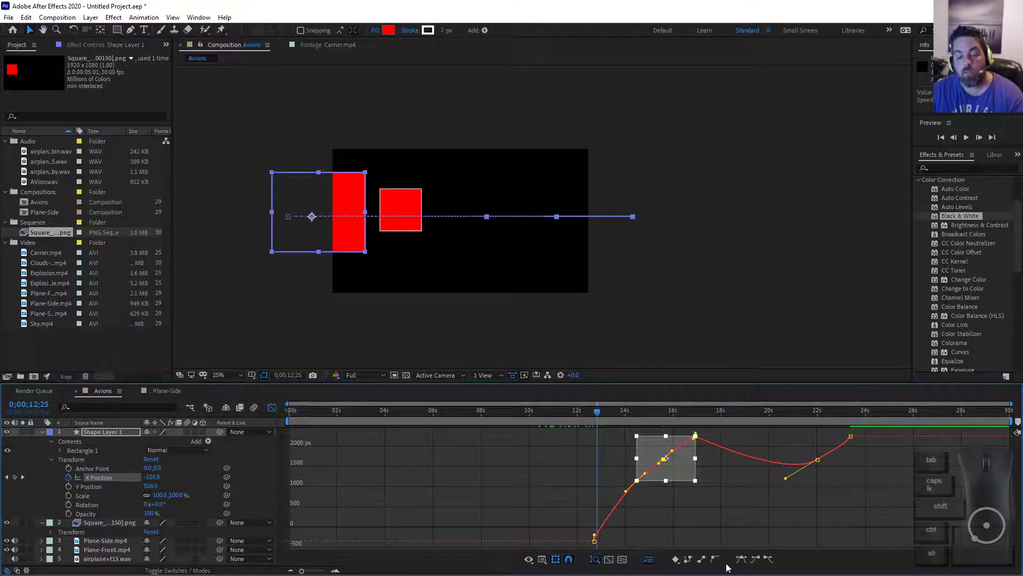
Try converting the X Position keyframes between 14 s and 17 s to Hold interpolation, and undo it.
{"action": "left_click", "coordinate": [688, 559]}
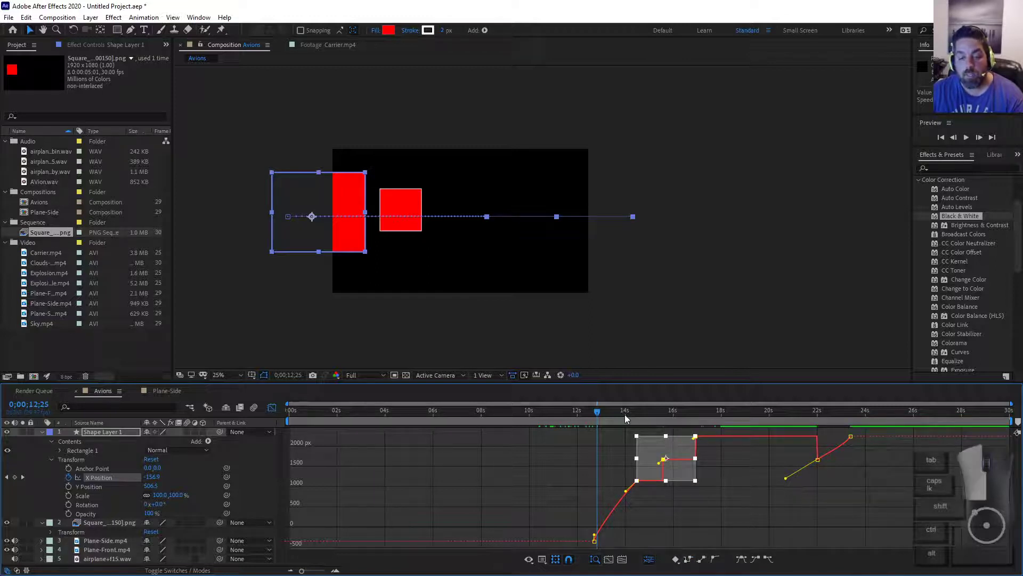
{"action": "left_click_drag", "start_coordinate": [625, 414], "coordinate": [685, 465]}
{"action": "key", "text": "ctrl+z"}
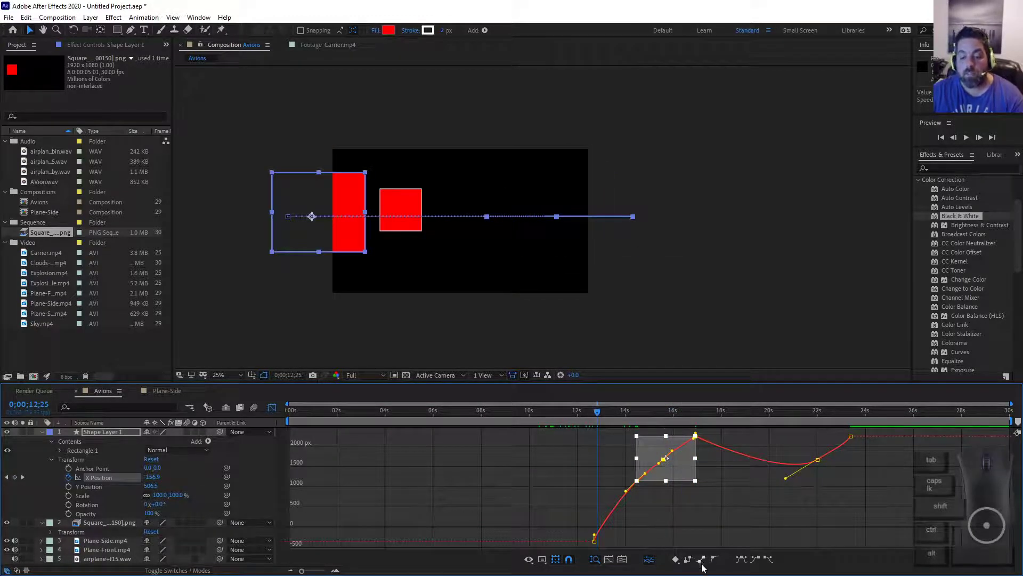
Try Easy Ease In and Easy Ease Out on the selected X Position keyframes, and undo the changes.
{"action": "left_click", "coordinate": [756, 560]}
{"action": "left_click", "coordinate": [770, 559]}
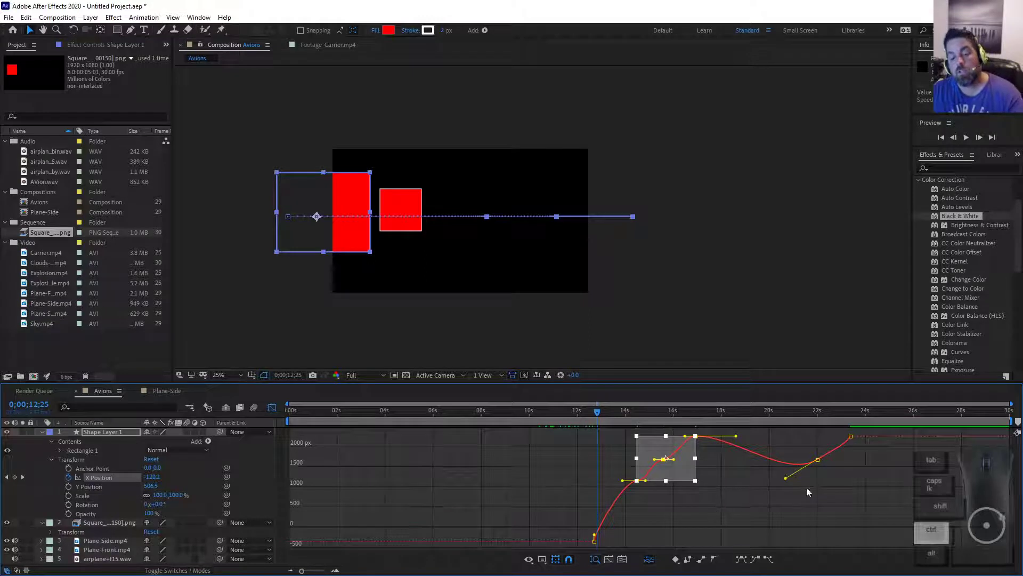
{"action": "key", "text": "ctrl+z"}
{"action": "key", "text": "ctrl+z"}
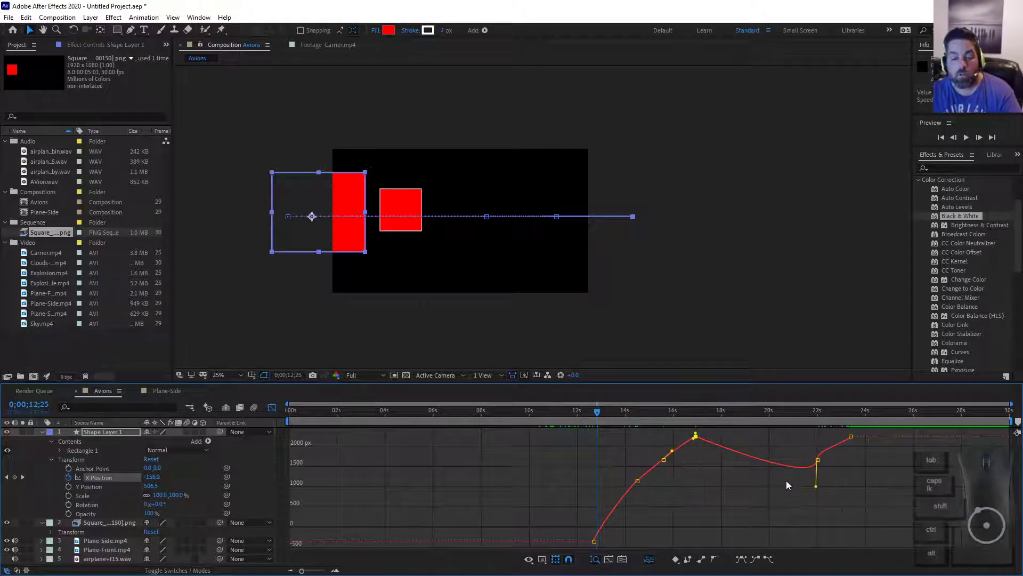
Slant the incoming handle of the 22 s X Position keyframe again, and glance at the PowerPoint slide before returning to After Effects.
{"action": "mouse_move", "coordinate": [785, 479]}
{"action": "left_mouse_down"}
{"action": "mouse_move", "coordinate": [816, 486]}
{"action": "mouse_move", "coordinate": [794, 479]}
{"action": "left_mouse_up"}
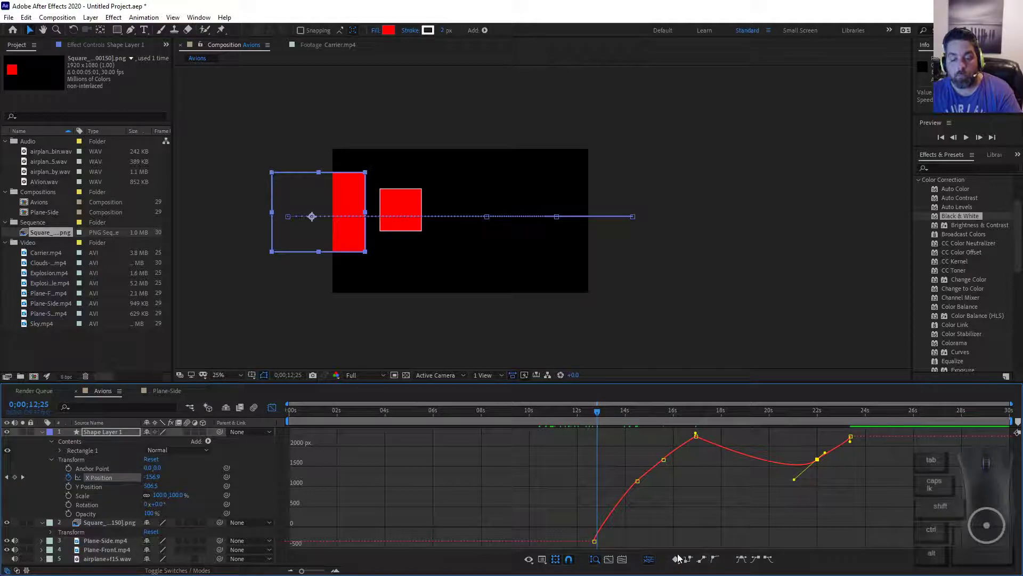
{"action": "key", "text": "alt+Tab"}
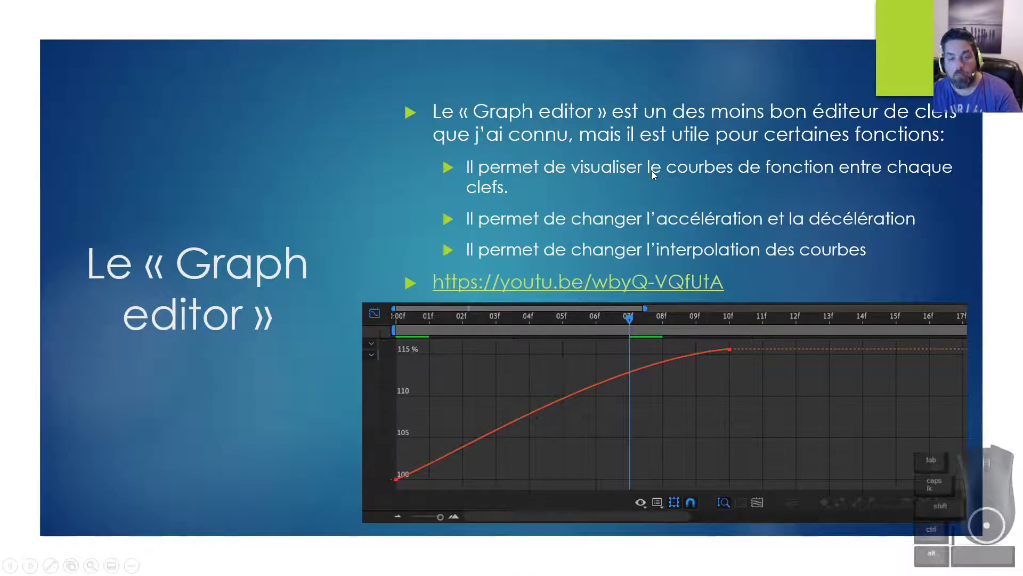
{"action": "key", "text": "alt+Tab"}
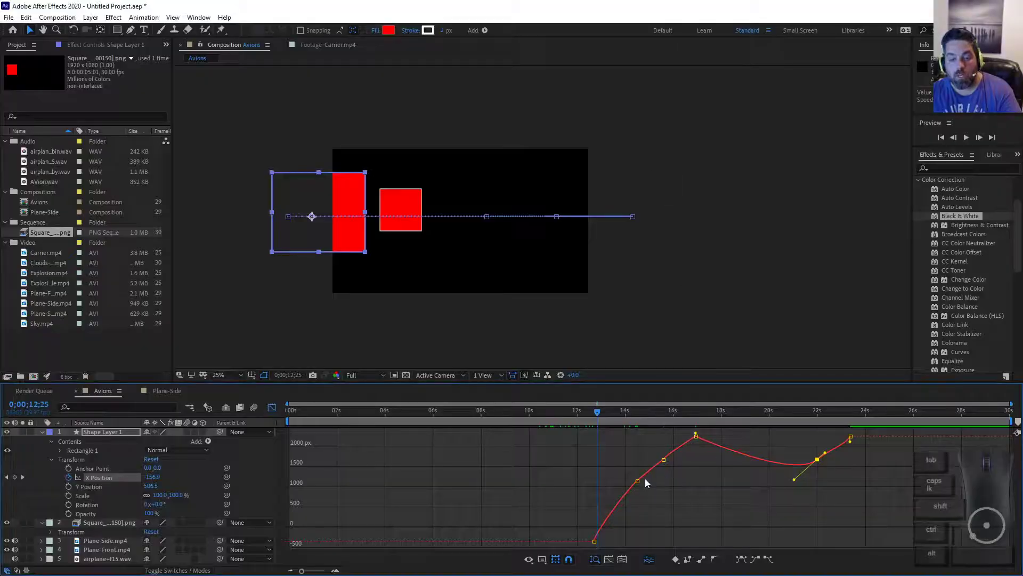
Pull the first X Position keyframe's outgoing handle out almost horizontally for a slow start, and preview the animation from about 12 s.
{"action": "left_click", "coordinate": [594, 539]}
{"action": "left_click_drag", "start_coordinate": [595, 538], "coordinate": [632, 536]}
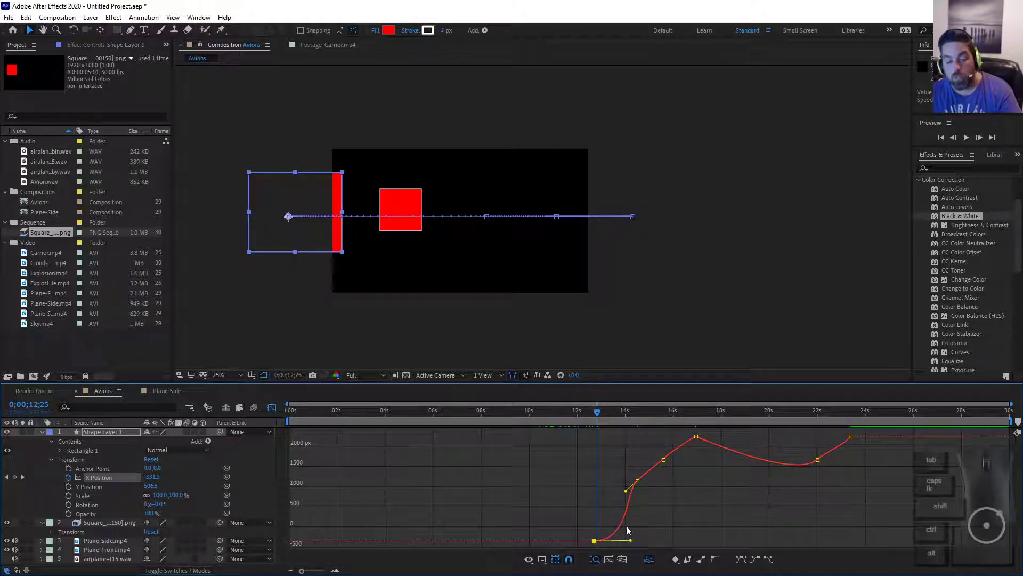
{"action": "left_click", "coordinate": [581, 413]}
{"action": "key", "text": "space"}
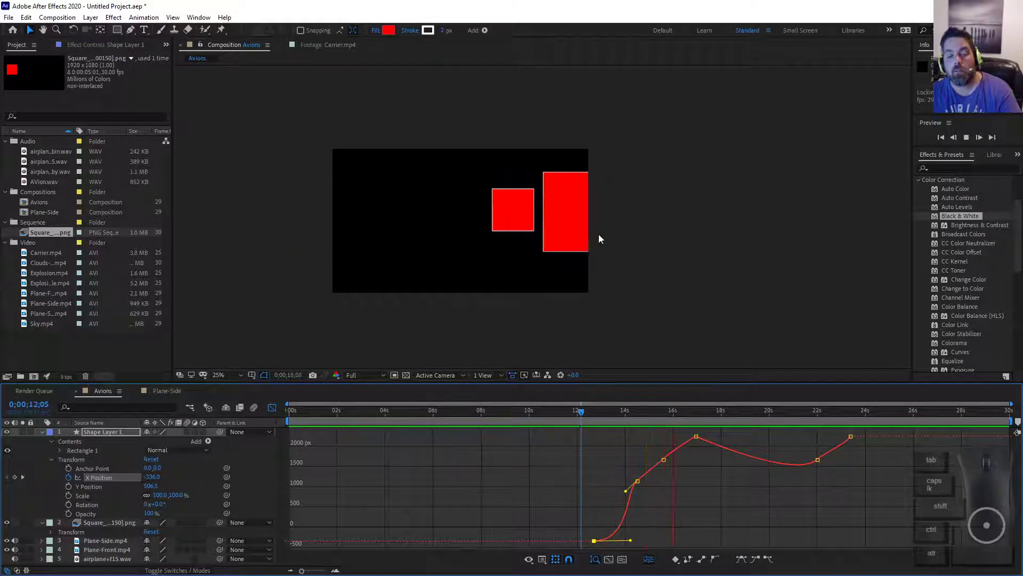
{"action": "key", "text": "space"}
Apply Easy Ease to the X Position peak keyframe at 17 s, and scrub the timeline to check the motion, ending at 0;00;15;00.
{"action": "left_click", "coordinate": [696, 436]}
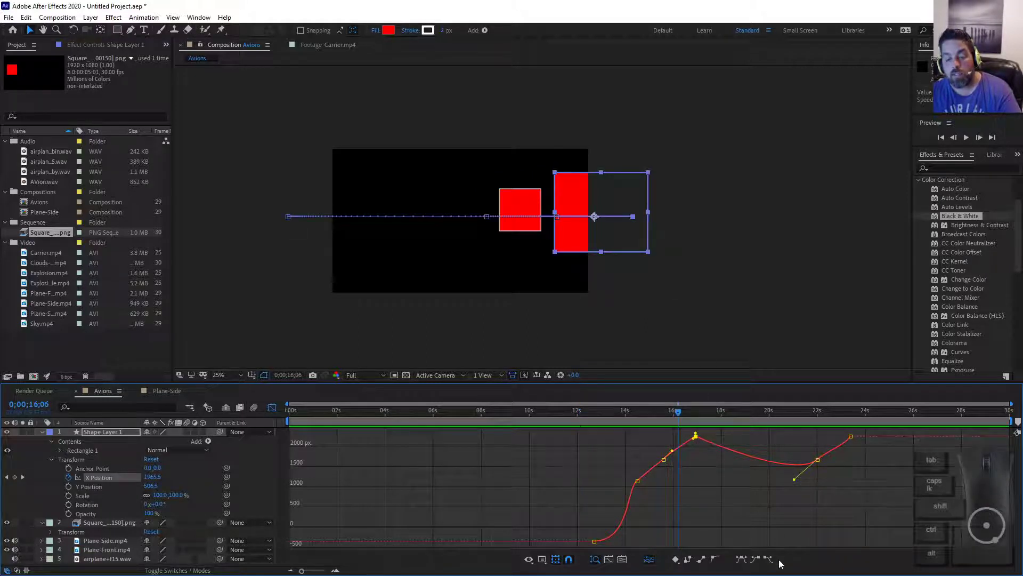
{"action": "left_click", "coordinate": [742, 564]}
{"action": "left_click_drag", "start_coordinate": [683, 417], "coordinate": [758, 427]}
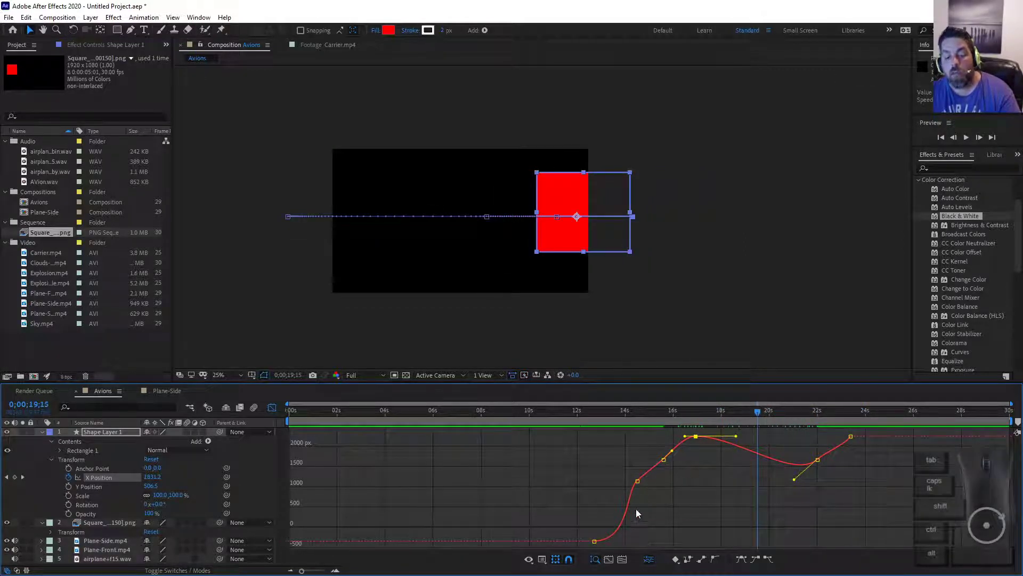
{"action": "left_click", "coordinate": [622, 418]}
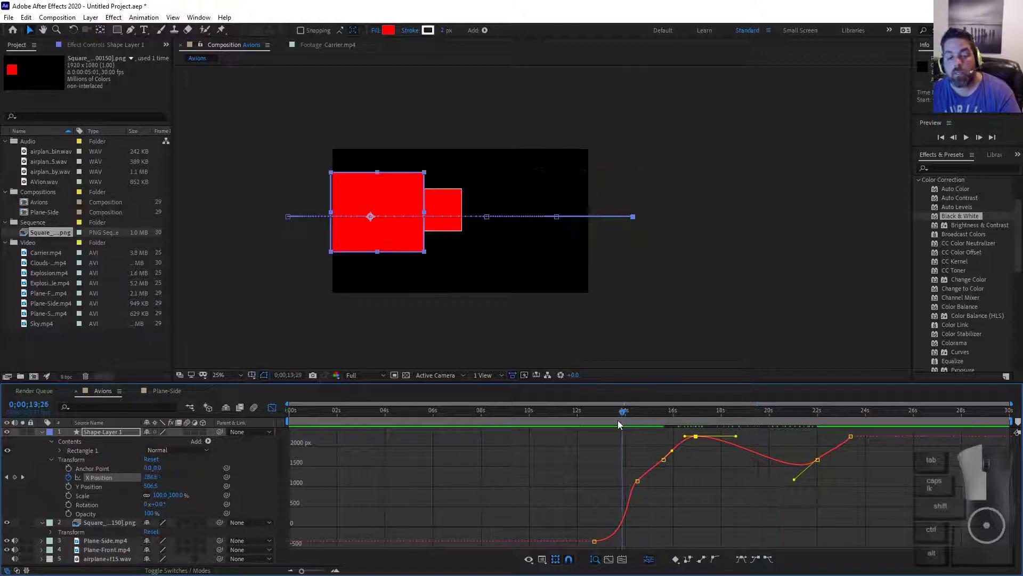
{"action": "mouse_move", "coordinate": [619, 420]}
{"action": "left_mouse_down"}
{"action": "mouse_move", "coordinate": [636, 419]}
{"action": "mouse_move", "coordinate": [606, 416]}
{"action": "left_mouse_up"}
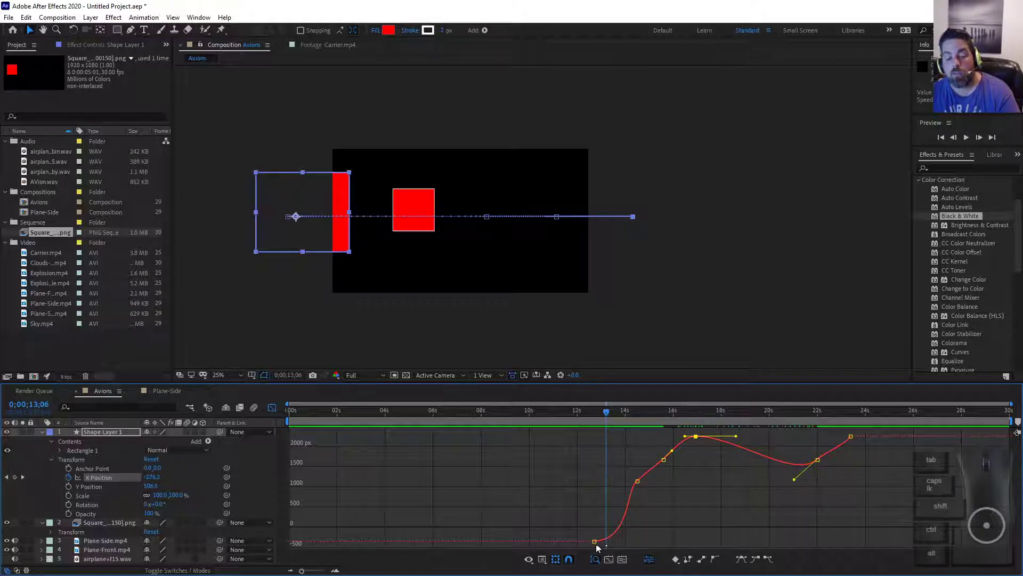
{"action": "left_click_drag", "start_coordinate": [616, 414], "coordinate": [650, 417]}
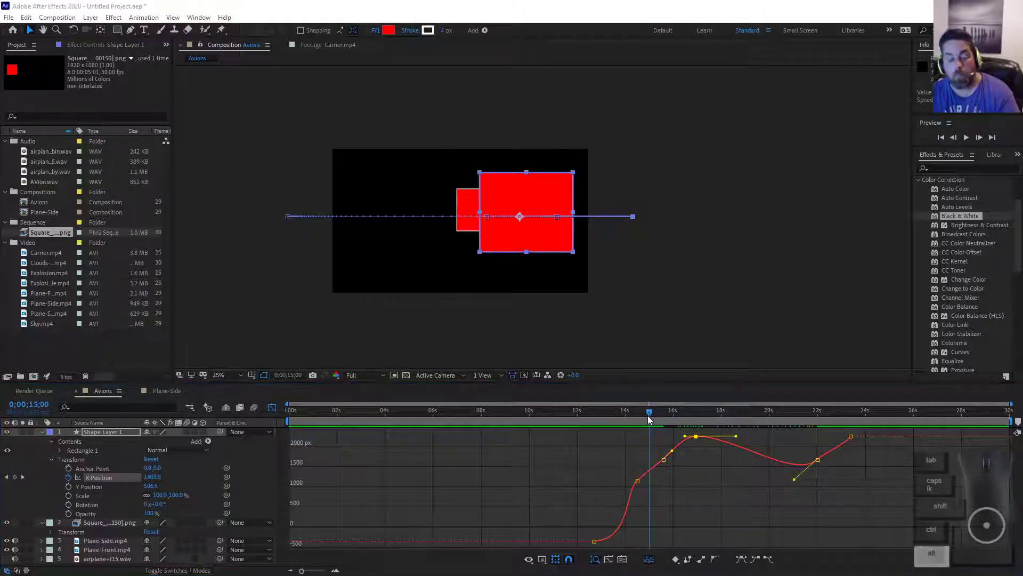
Move the first X Position keyframe to 0;00;11;08, raise its value to between 1000 and 1500 px, and scrub to 0;00;18;10.
{"action": "key", "text": "alt+Tab"}
{"action": "key", "text": "alt+Tab"}
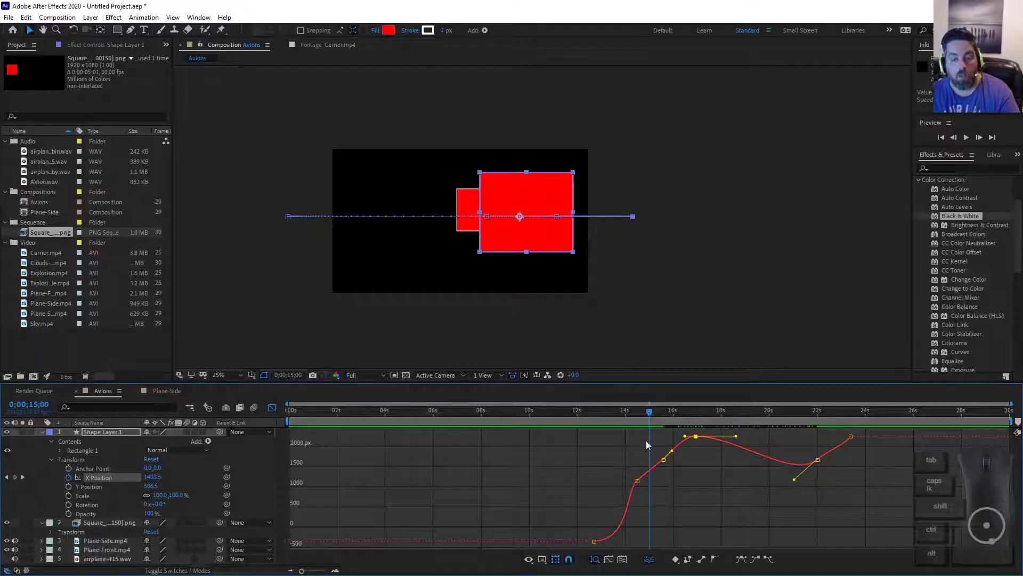
{"action": "left_click_drag", "start_coordinate": [595, 544], "coordinate": [488, 540]}
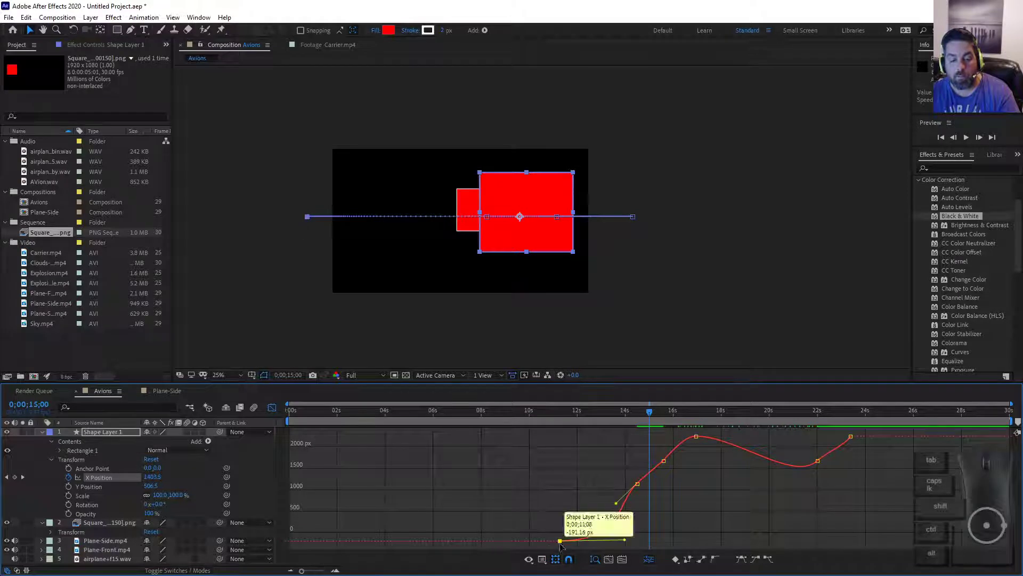
{"action": "left_click_drag", "start_coordinate": [561, 539], "coordinate": [556, 540]}
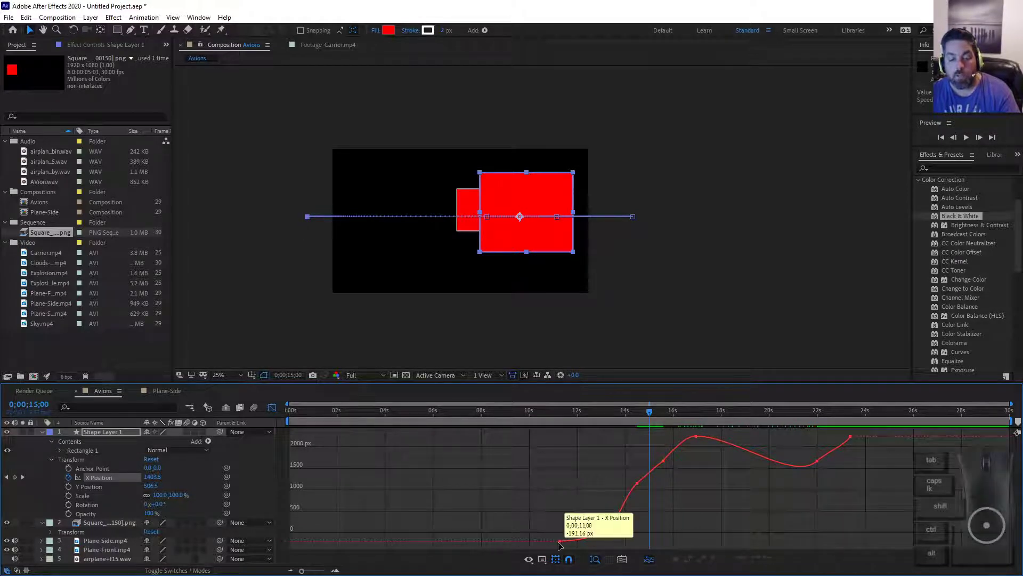
{"action": "left_click", "coordinate": [559, 540], "text": "shift"}
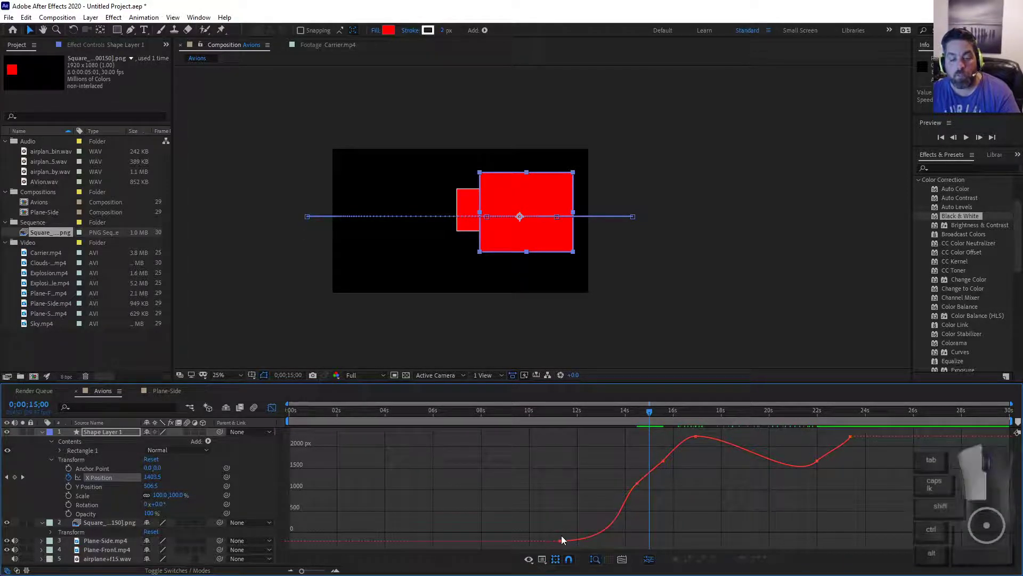
{"action": "left_click", "coordinate": [559, 541]}
{"action": "left_click_drag", "start_coordinate": [559, 543], "coordinate": [560, 490]}
{"action": "left_click_drag", "start_coordinate": [649, 418], "coordinate": [741, 415]}
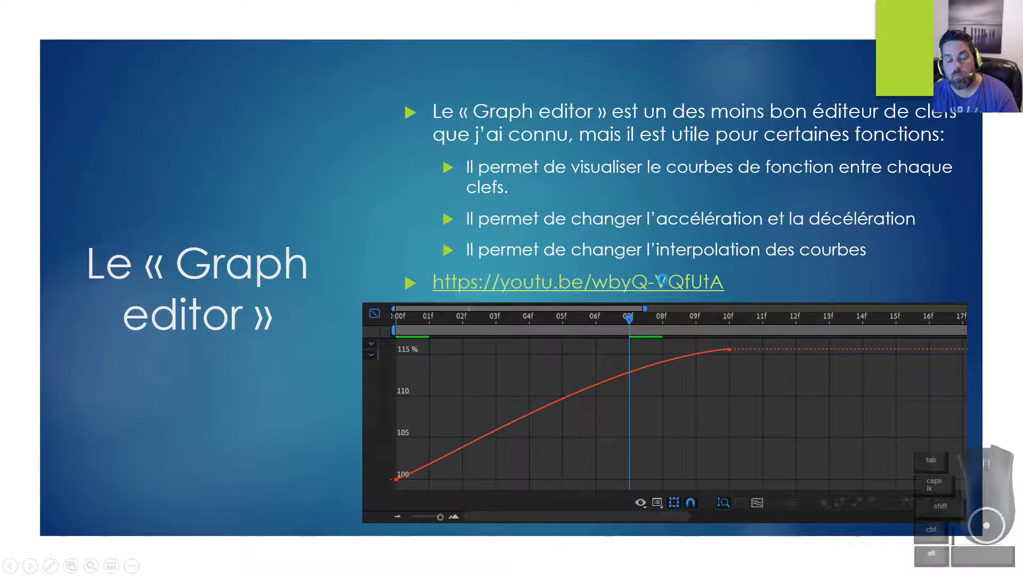
Try the YouTube link on the PowerPoint slide, dismiss the dialogs, and view the "Méthodes d'animation" slide before returning to After Effects.
{"action": "left_click", "coordinate": [662, 280]}
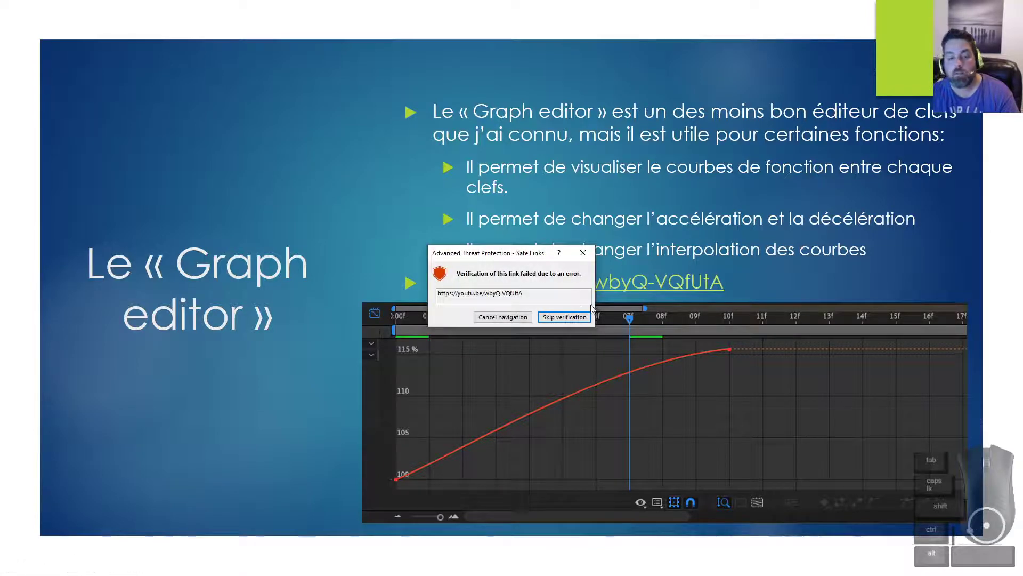
{"action": "left_click", "coordinate": [566, 318]}
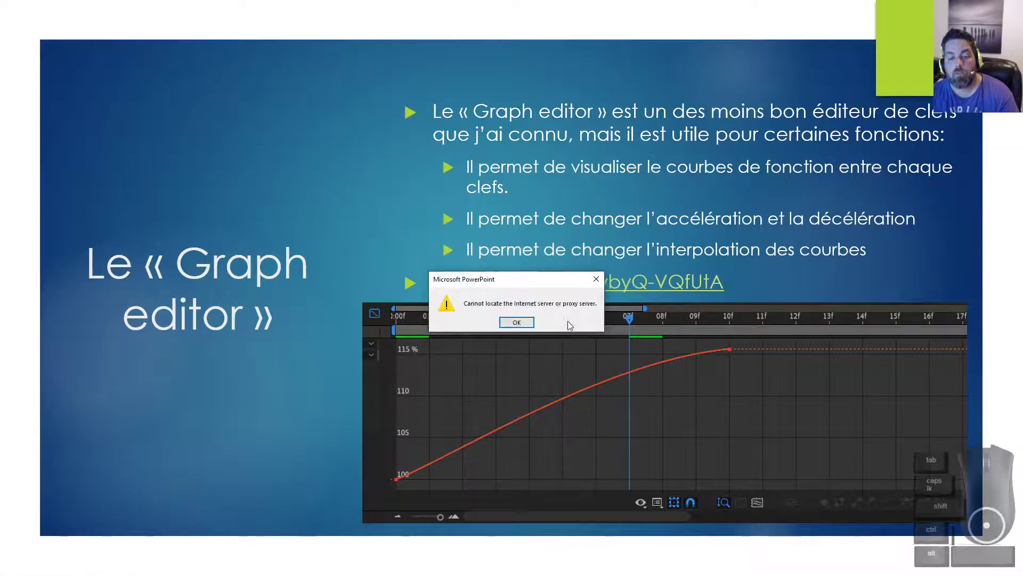
{"action": "left_click", "coordinate": [516, 322]}
{"action": "left_click", "coordinate": [525, 327]}
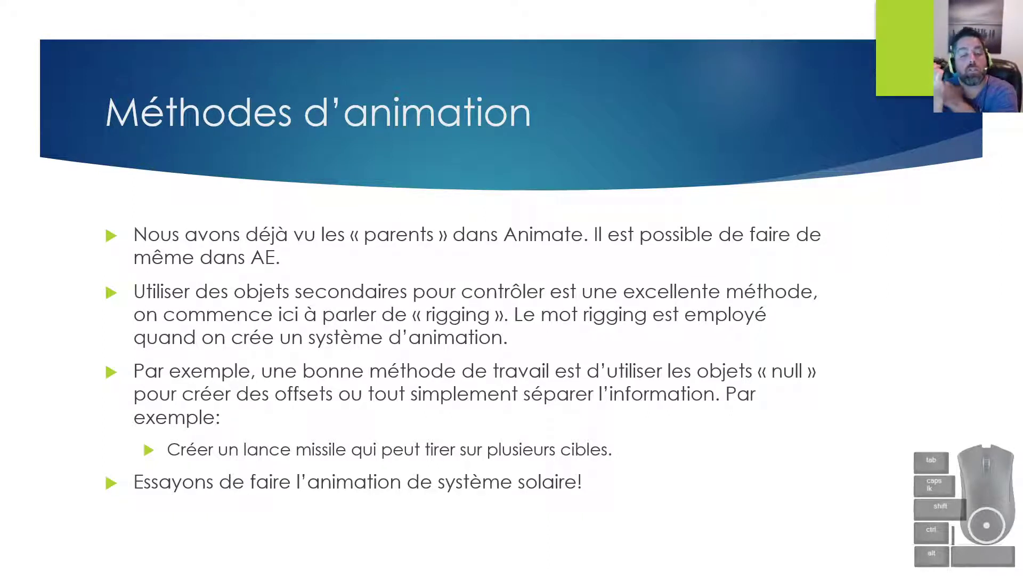
{"action": "key", "text": "alt+Tab"}
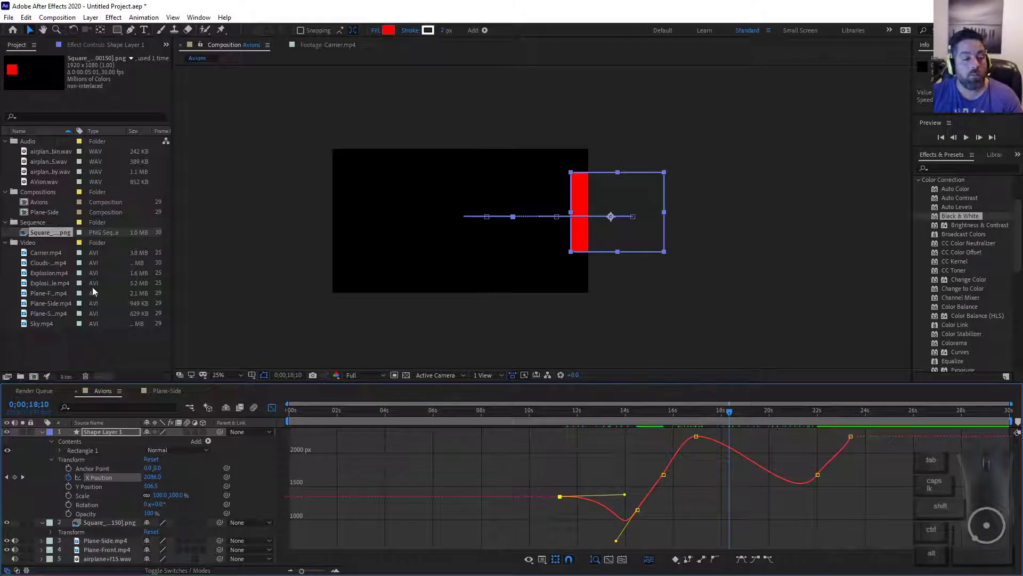
Create a new composition named Rocket with the HDTV 1080 29.97 preset and a 0;00;30;00 duration.
{"action": "left_click", "coordinate": [36, 375]}
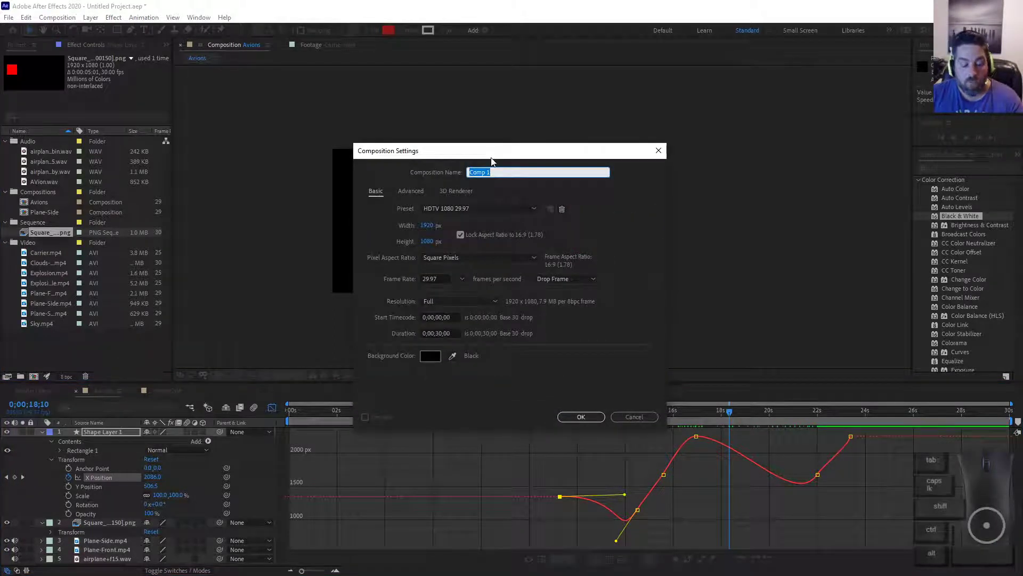
{"action": "type", "text": "Rocket"}
{"action": "key", "text": "Return"}
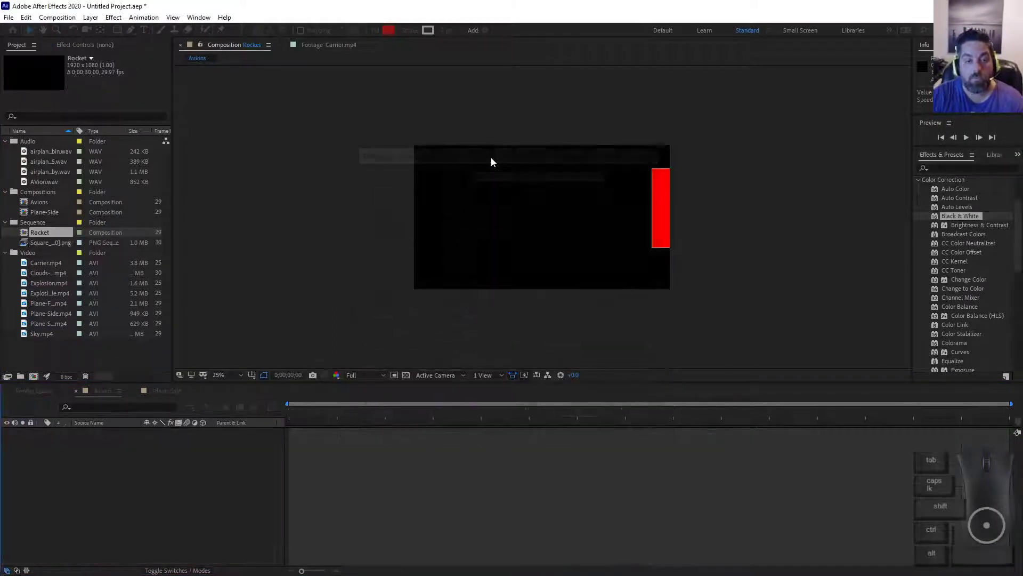
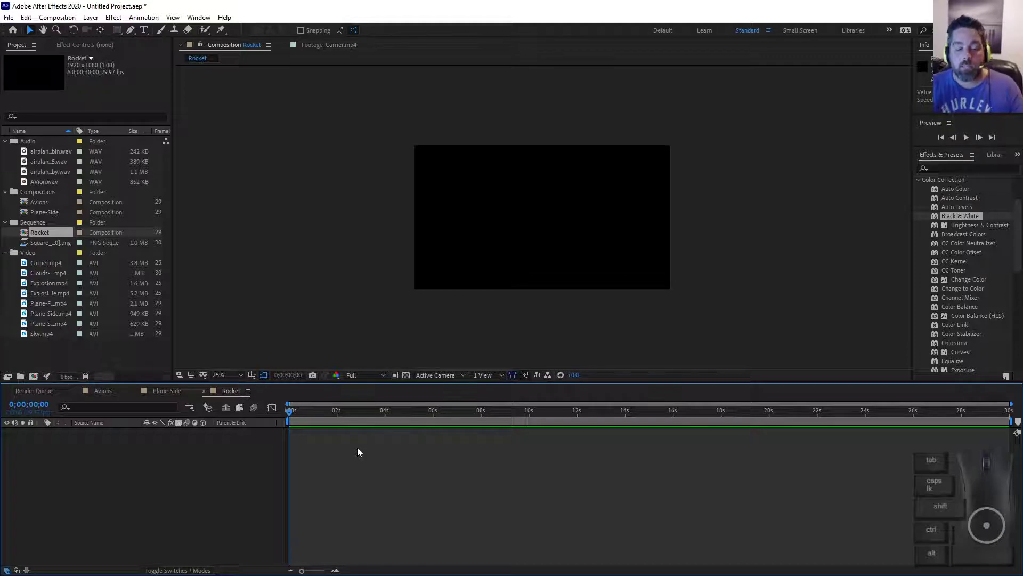
Add a null object to the Rocket composition and briefly preview the timeline up to 0;00;01;08.
{"action": "right_click", "coordinate": [117, 470]}
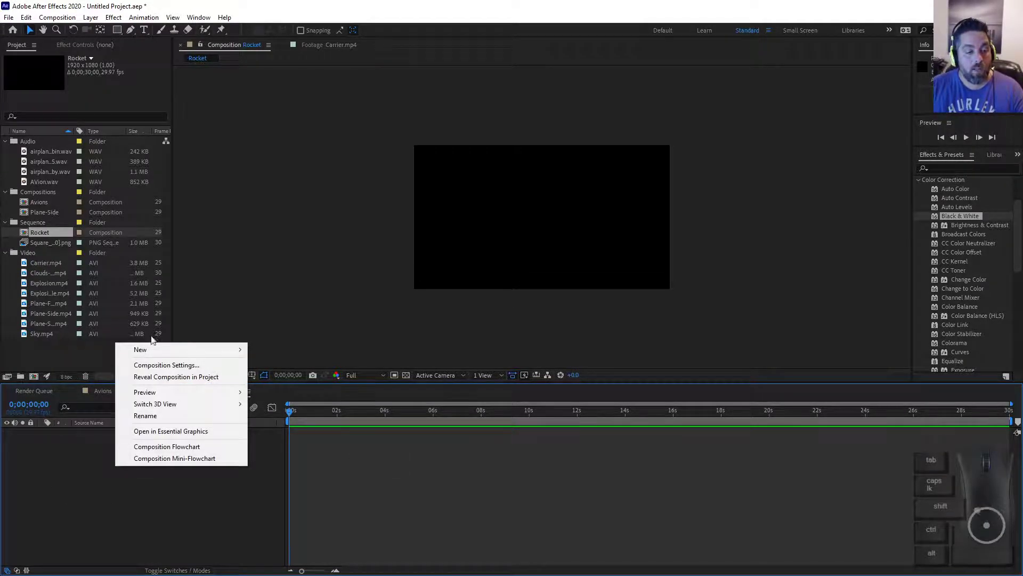
{"action": "mouse_move", "coordinate": [229, 350]}
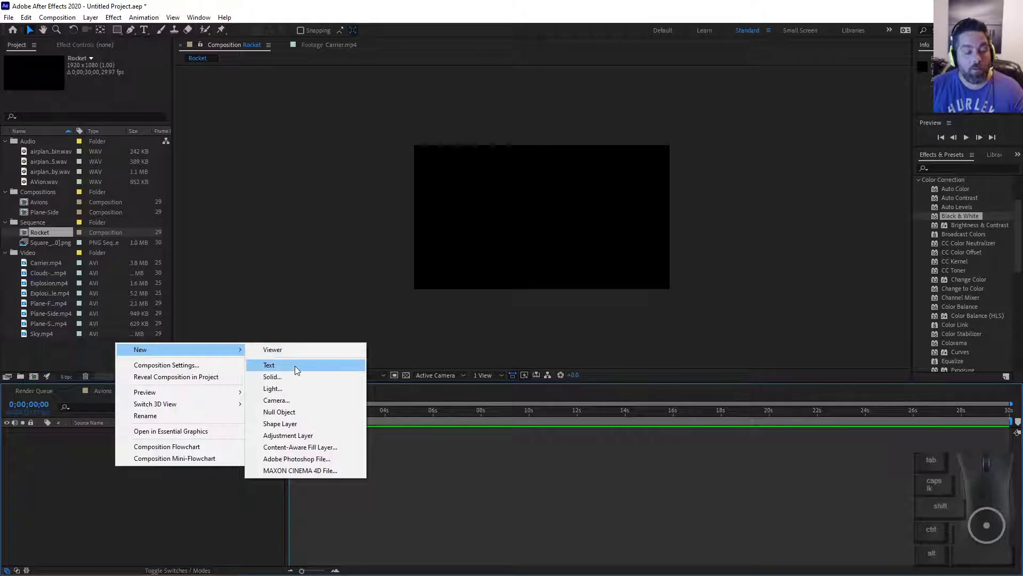
{"action": "left_click", "coordinate": [291, 413]}
{"action": "scroll", "coordinate": [531, 281], "scroll_direction": "up", "scroll_amount": 5}
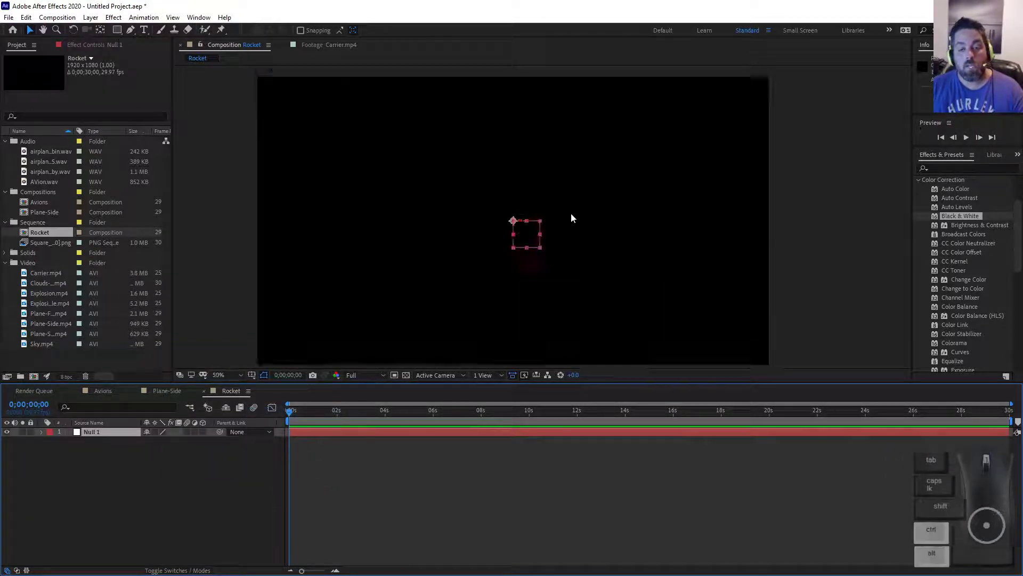
{"action": "scroll", "coordinate": [382, 289], "scroll_direction": "down", "scroll_amount": 2}
{"action": "scroll", "coordinate": [446, 276], "scroll_direction": "down", "scroll_amount": 3}
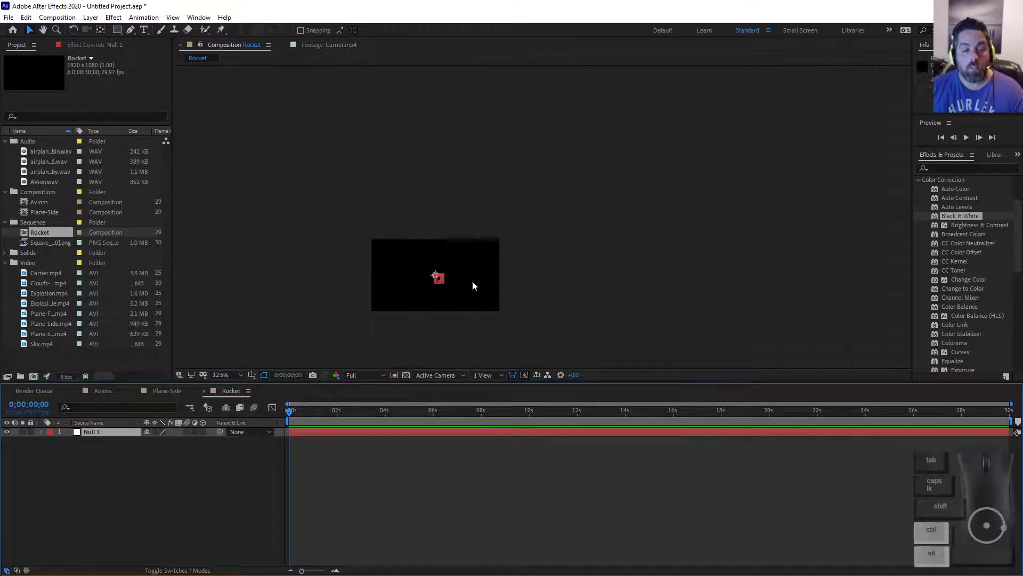
{"action": "scroll", "coordinate": [352, 284], "scroll_direction": "up", "scroll_amount": 2}
{"action": "scroll", "coordinate": [533, 305], "scroll_direction": "down", "scroll_amount": 1}
{"action": "key", "text": "space"}
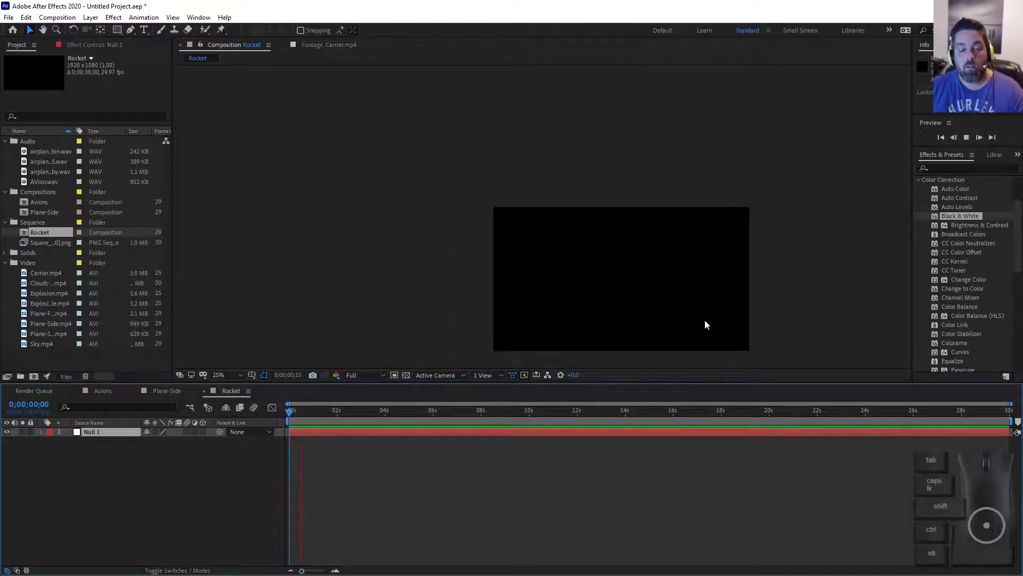
{"action": "key", "text": "space"}
{"action": "scroll", "coordinate": [705, 313], "scroll_direction": "up", "scroll_amount": 2}
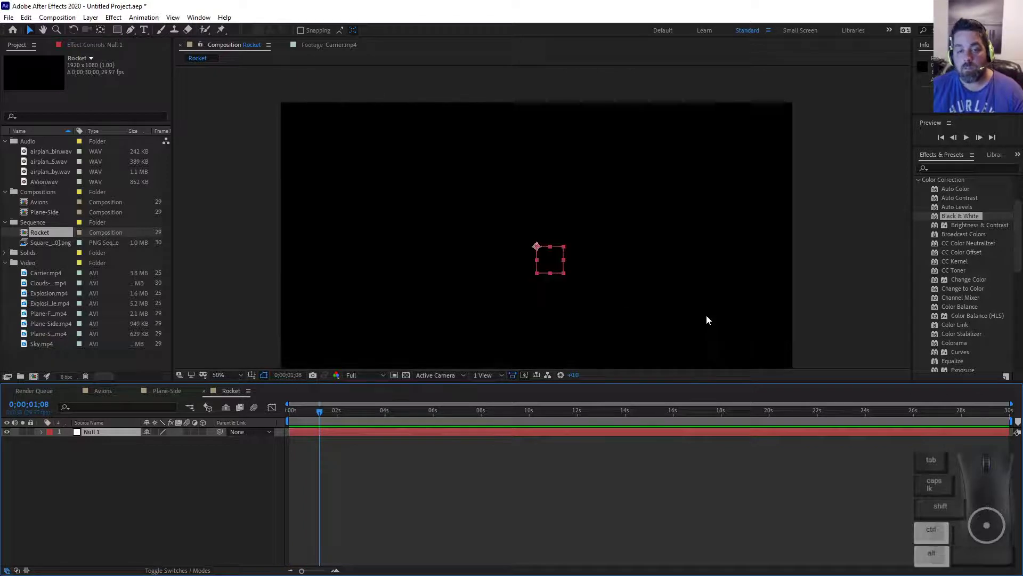
Rename the null layer as Rocket parent and move the null horizontally toward the left side of the frame.
{"action": "double_click", "coordinate": [97, 431]}
{"action": "left_click", "coordinate": [238, 45]}
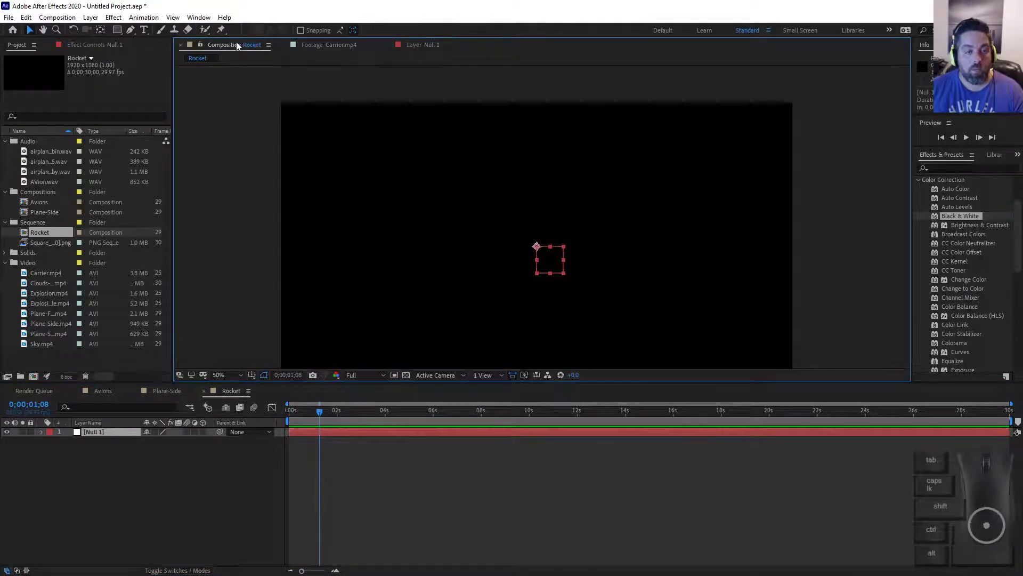
{"action": "right_click", "coordinate": [89, 433]}
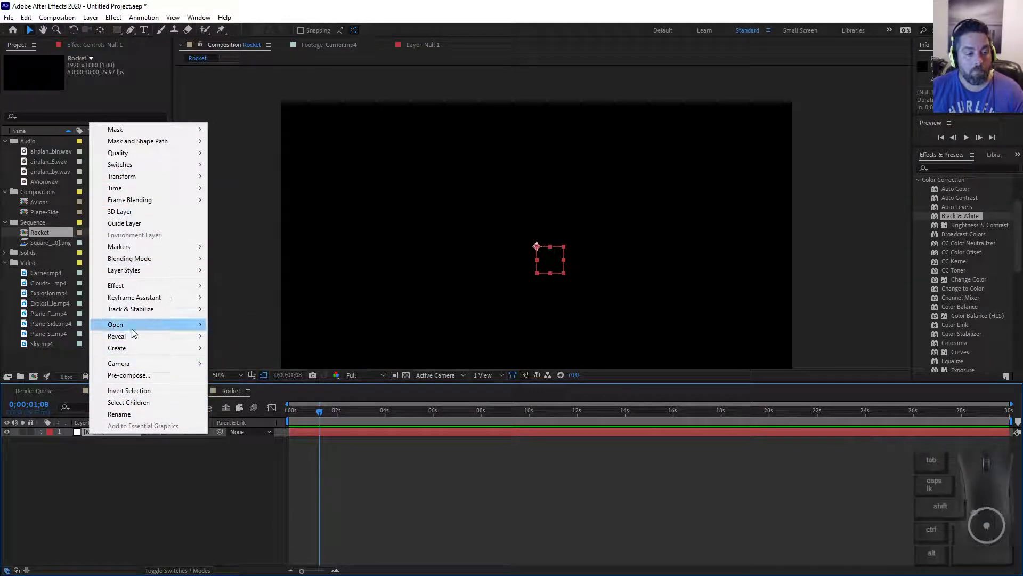
{"action": "left_click", "coordinate": [128, 415]}
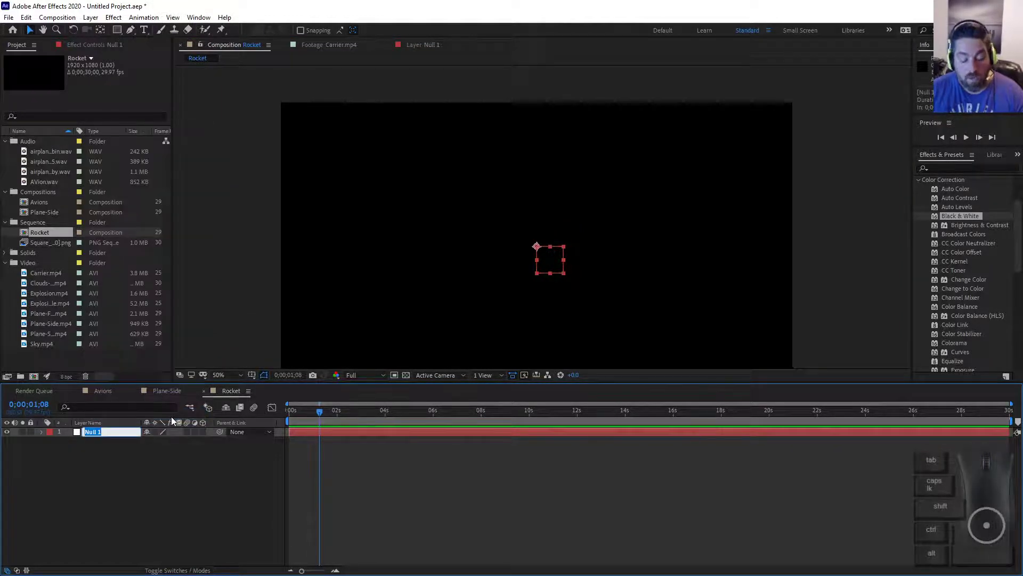
{"action": "type", "text": "Rocket p"}
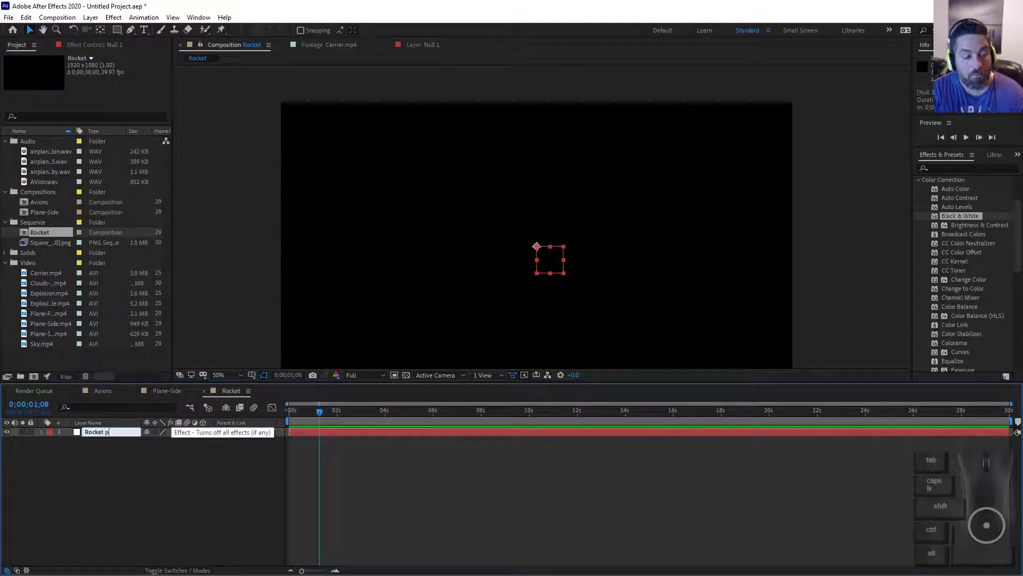
{"action": "type", "text": "arent"}
{"action": "key", "text": "Return"}
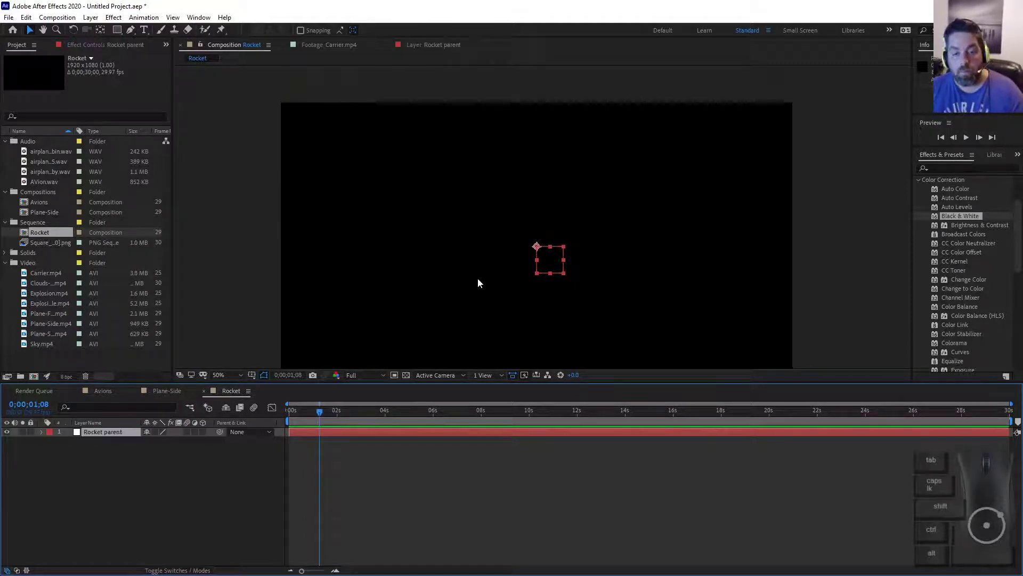
{"action": "left_click_drag", "start_coordinate": [547, 266], "coordinate": [353, 266]}
{"action": "left_click", "coordinate": [242, 445]}
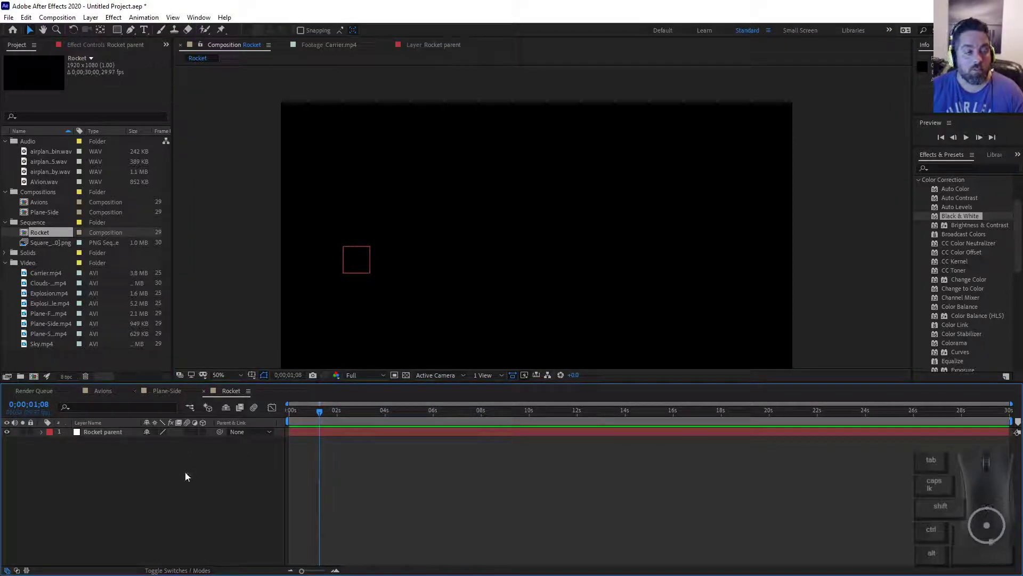
Draw a rectangle around the null's area on a new shape layer and fill it with grey.
{"action": "left_click", "coordinate": [116, 30]}
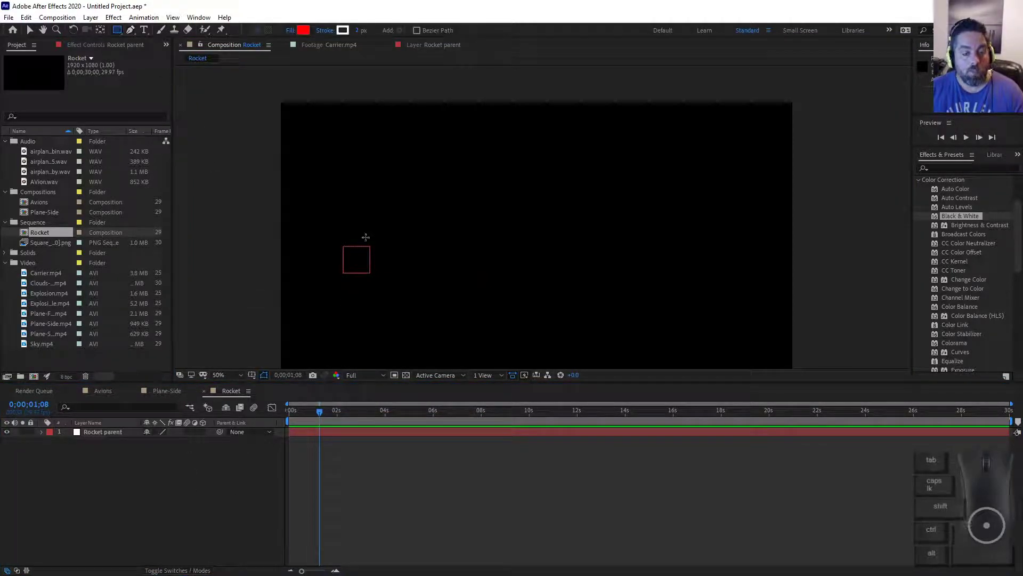
{"action": "left_click_drag", "start_coordinate": [344, 223], "coordinate": [461, 291]}
{"action": "left_click", "coordinate": [306, 32]}
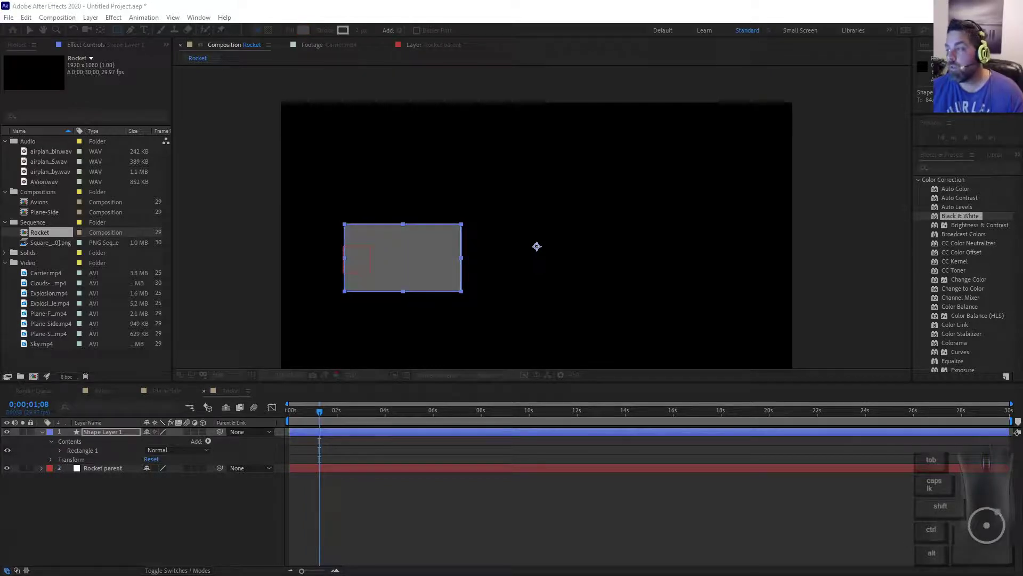
{"action": "key", "text": "Return"}
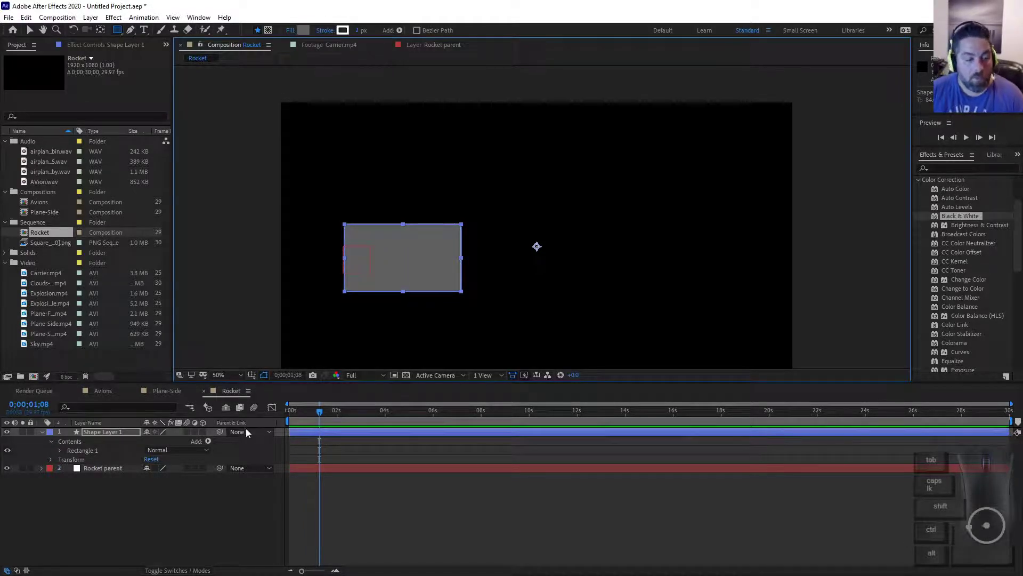
Try choosing Rocket parent by name as the grey rectangle layer's parent, and undo the assignment.
{"action": "left_click", "coordinate": [93, 465]}
{"action": "left_click", "coordinate": [128, 434]}
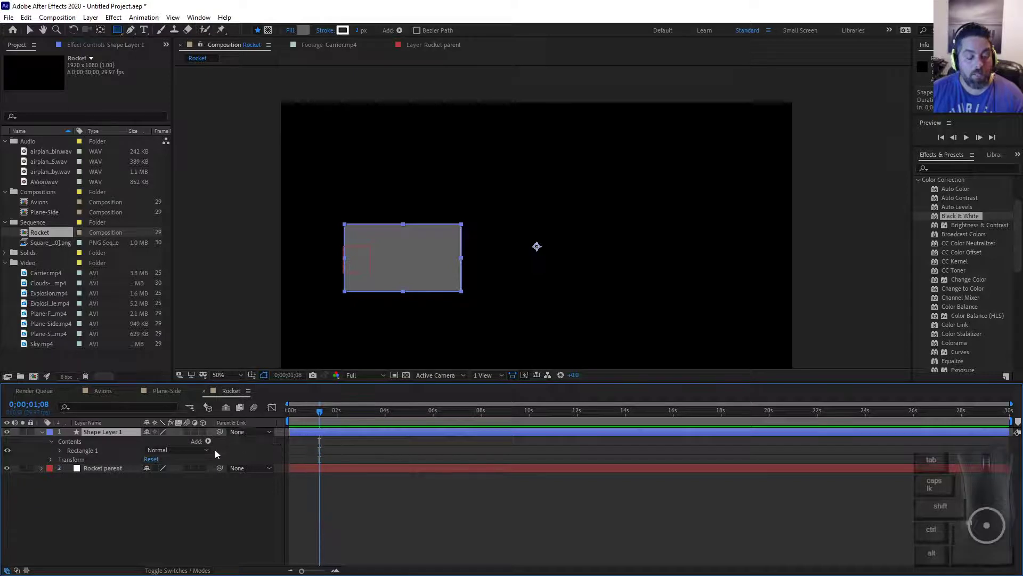
{"action": "left_click", "coordinate": [235, 432]}
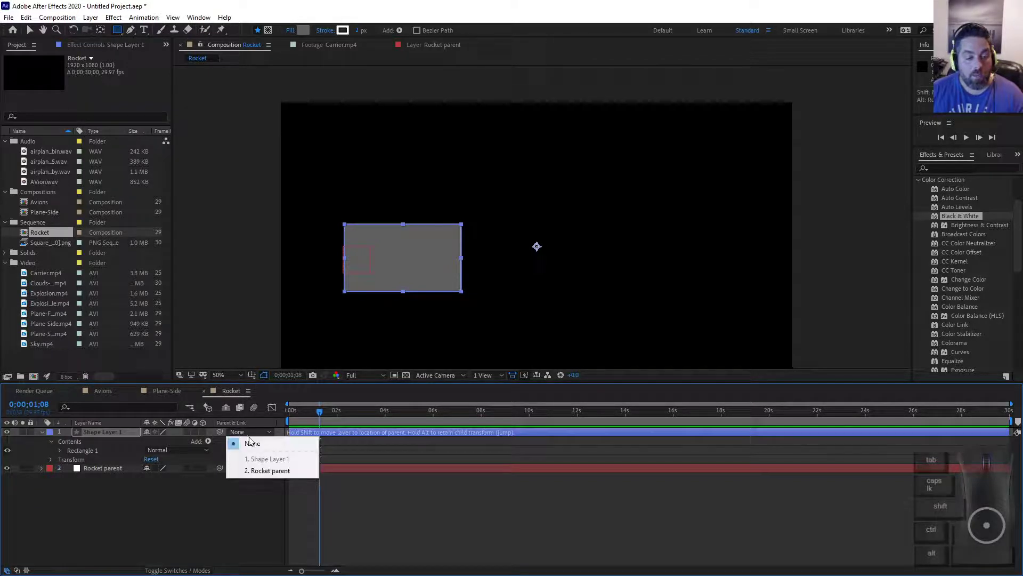
{"action": "left_click", "coordinate": [264, 471]}
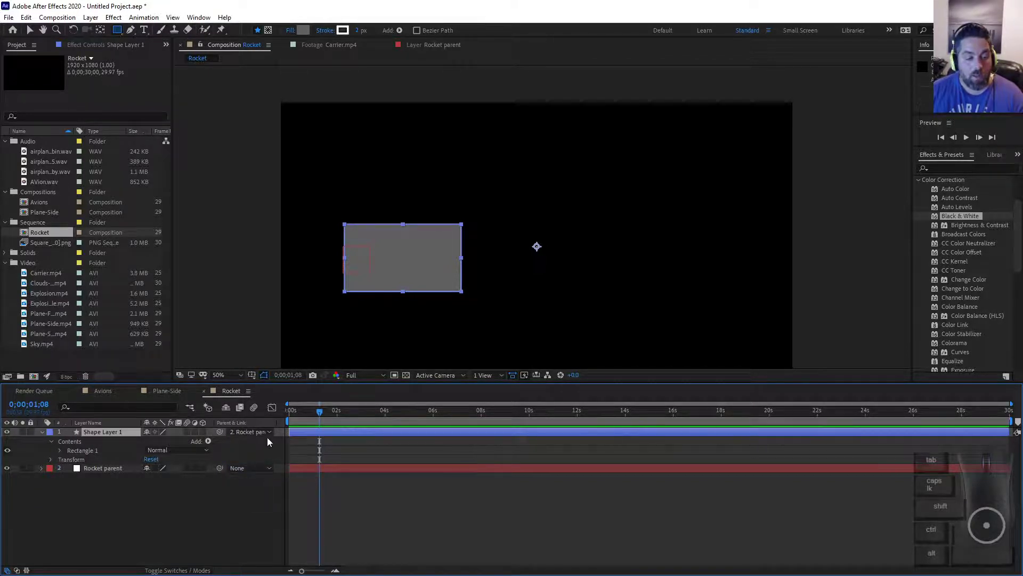
{"action": "left_click", "coordinate": [277, 422]}
{"action": "left_click", "coordinate": [269, 432]}
{"action": "left_click", "coordinate": [267, 472]}
{"action": "key", "text": "ctrl+z"}
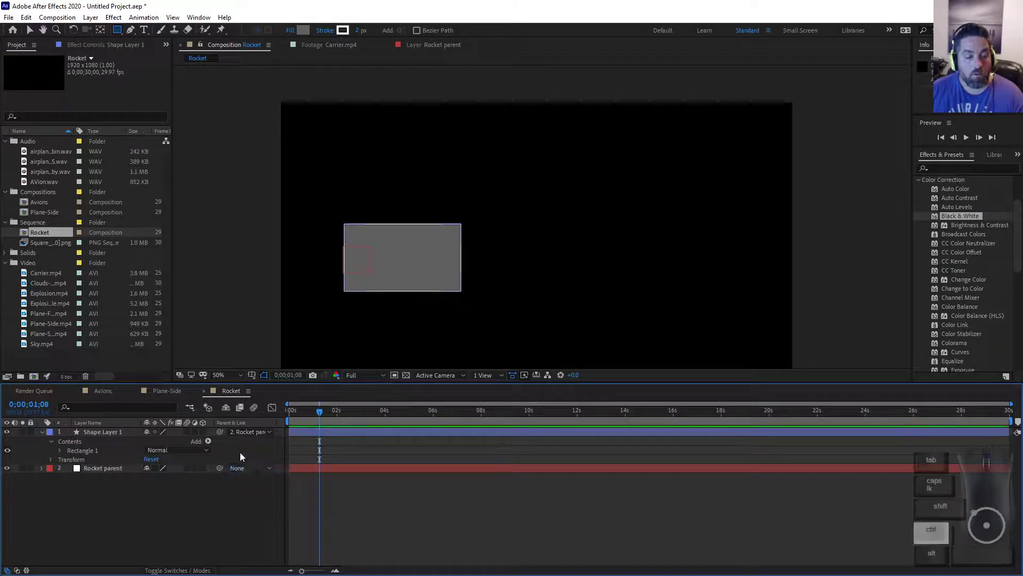
{"action": "key", "text": "ctrl+z"}
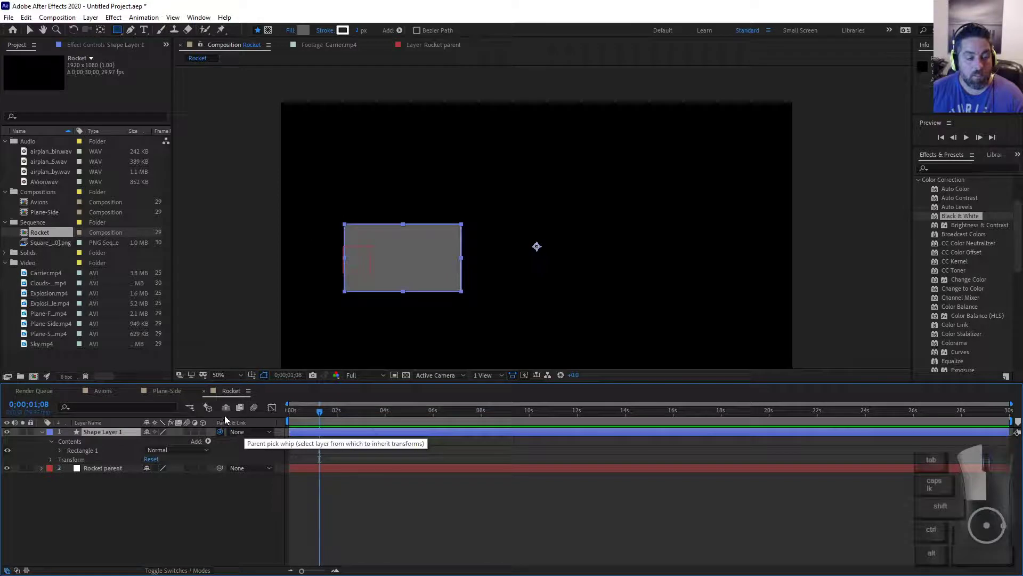
Parent the grey rectangle's layer to Rocket parent with the pick whip and check the assigned parent.
{"action": "left_click_drag", "start_coordinate": [220, 432], "coordinate": [117, 468]}
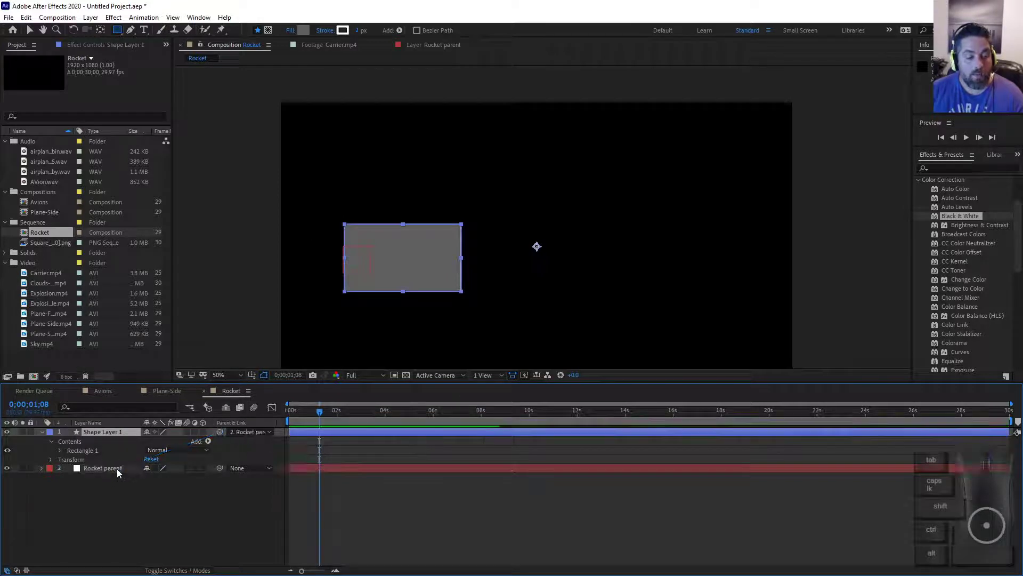
{"action": "left_click", "coordinate": [239, 434]}
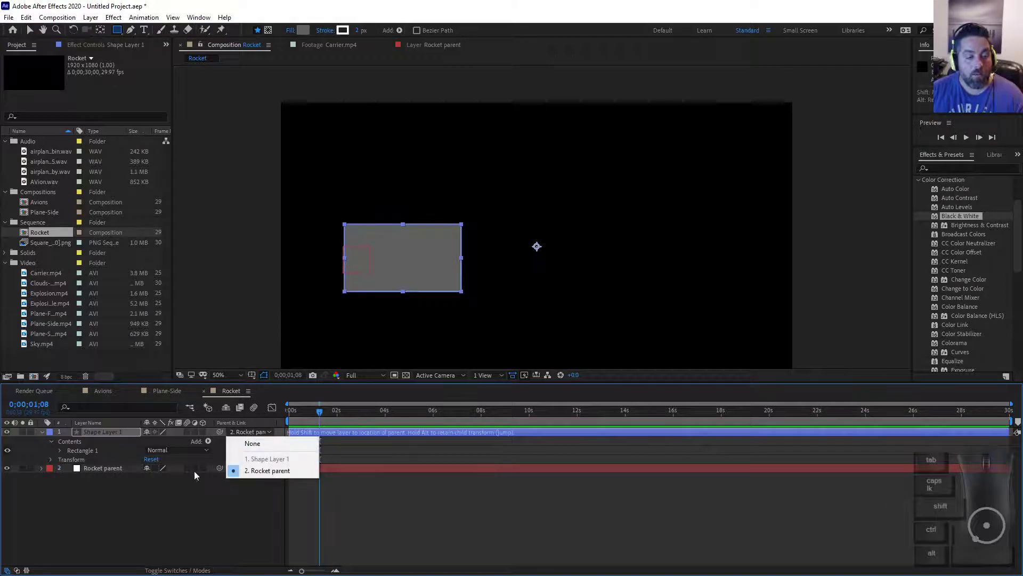
{"action": "left_click", "coordinate": [130, 479]}
Test the parenting by moving the Rocket parent null with the Selection tool, undoing any mask drawn on it.
{"action": "left_click", "coordinate": [123, 469]}
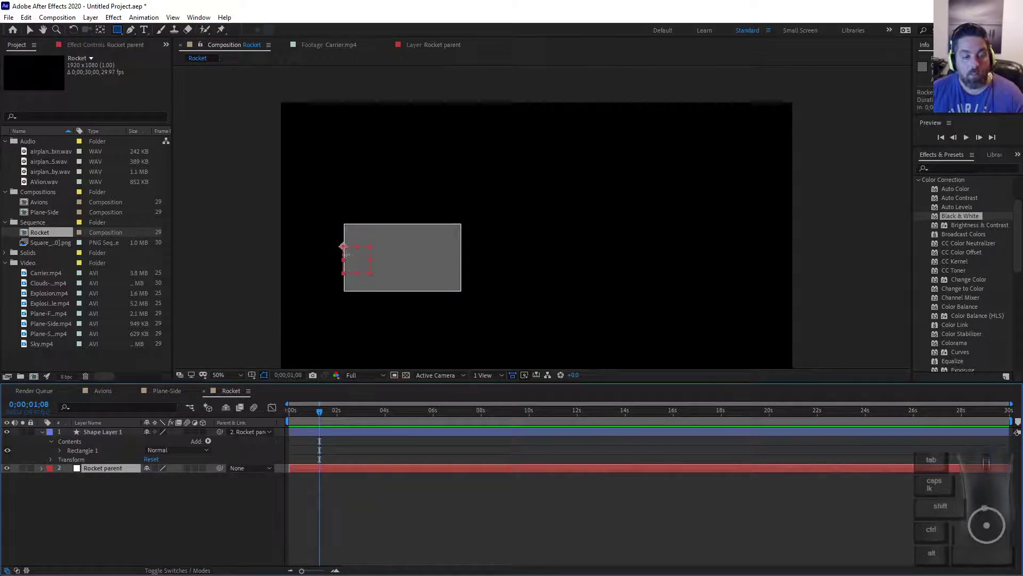
{"action": "left_click_drag", "start_coordinate": [344, 255], "coordinate": [455, 260]}
{"action": "key", "text": "ctrl+z"}
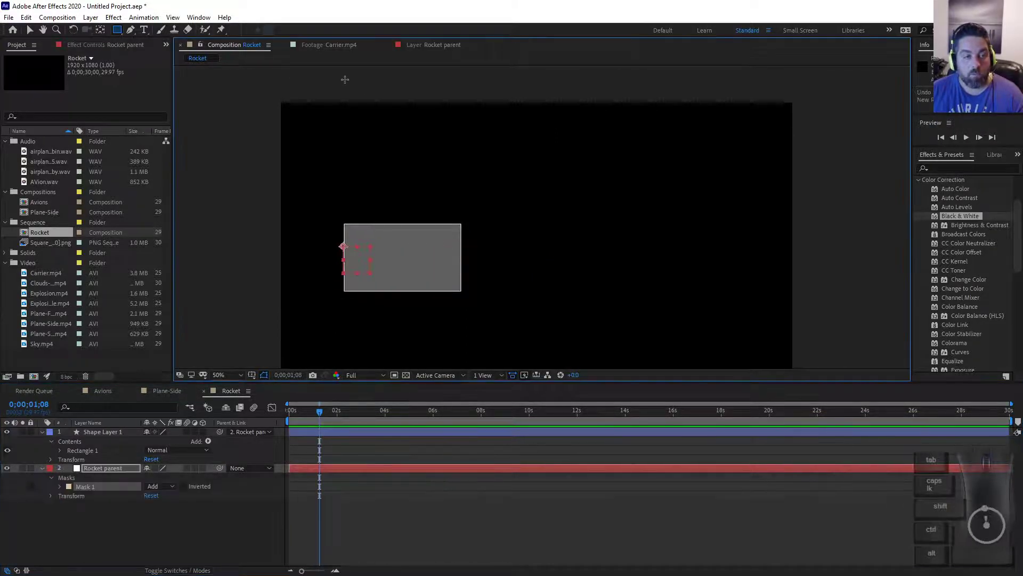
{"action": "left_click", "coordinate": [31, 30]}
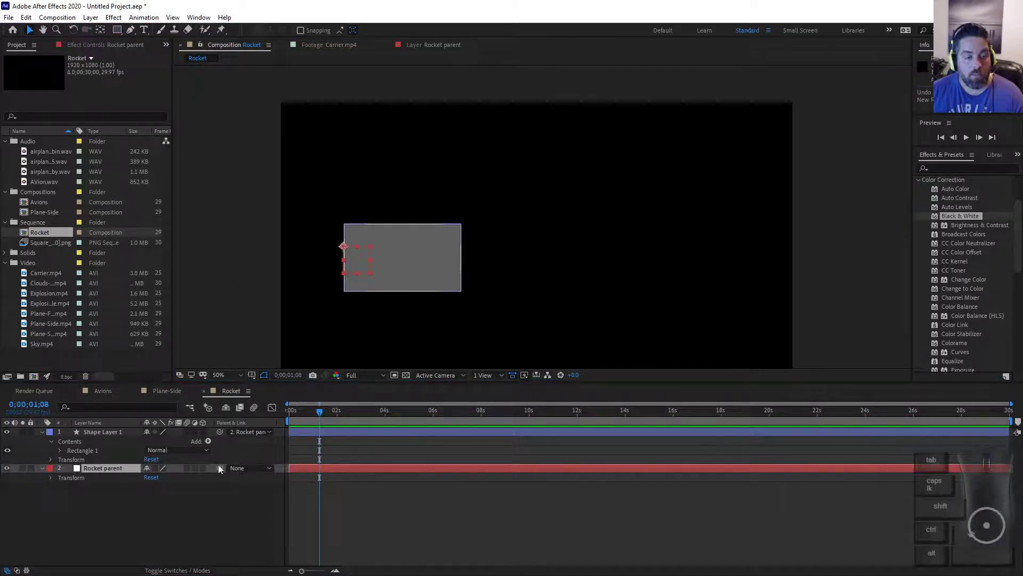
{"action": "left_click", "coordinate": [107, 459]}
{"action": "left_click", "coordinate": [102, 468]}
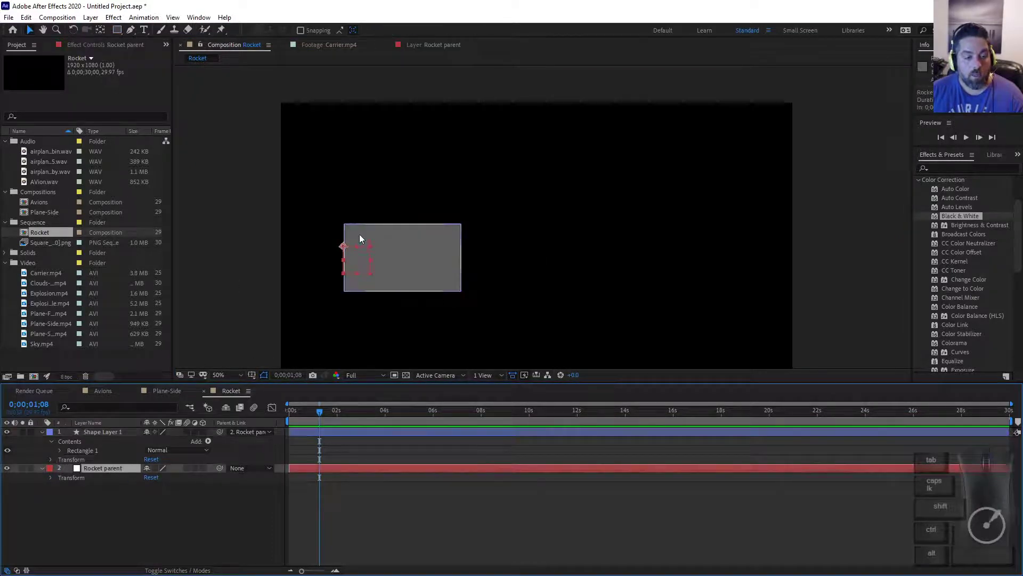
{"action": "mouse_move", "coordinate": [350, 254]}
{"action": "left_mouse_down"}
{"action": "mouse_move", "coordinate": [467, 291]}
{"action": "mouse_move", "coordinate": [484, 222]}
{"action": "mouse_move", "coordinate": [455, 248]}
{"action": "mouse_move", "coordinate": [405, 230]}
{"action": "mouse_move", "coordinate": [348, 262]}
{"action": "left_mouse_up"}
Rename the grey rectangle's shape layer as Launcher and leave all layers deselected.
{"action": "left_click", "coordinate": [122, 432]}
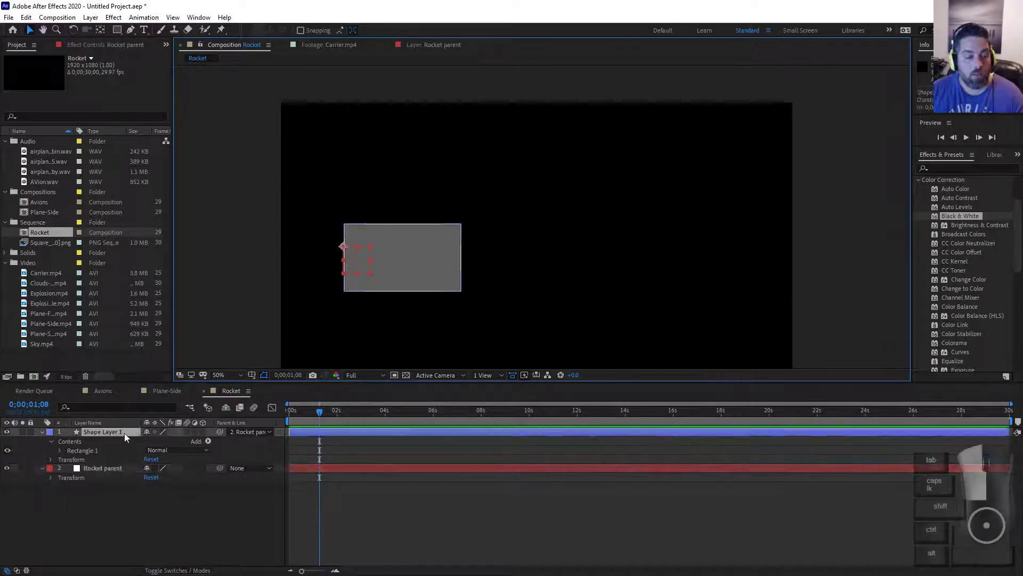
{"action": "right_click", "coordinate": [119, 431]}
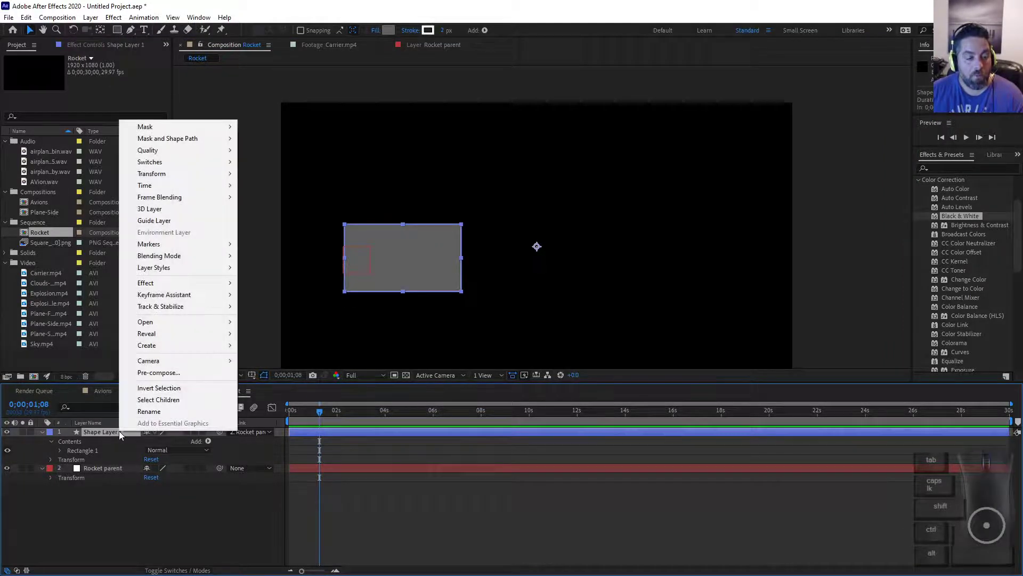
{"action": "left_click", "coordinate": [119, 421]}
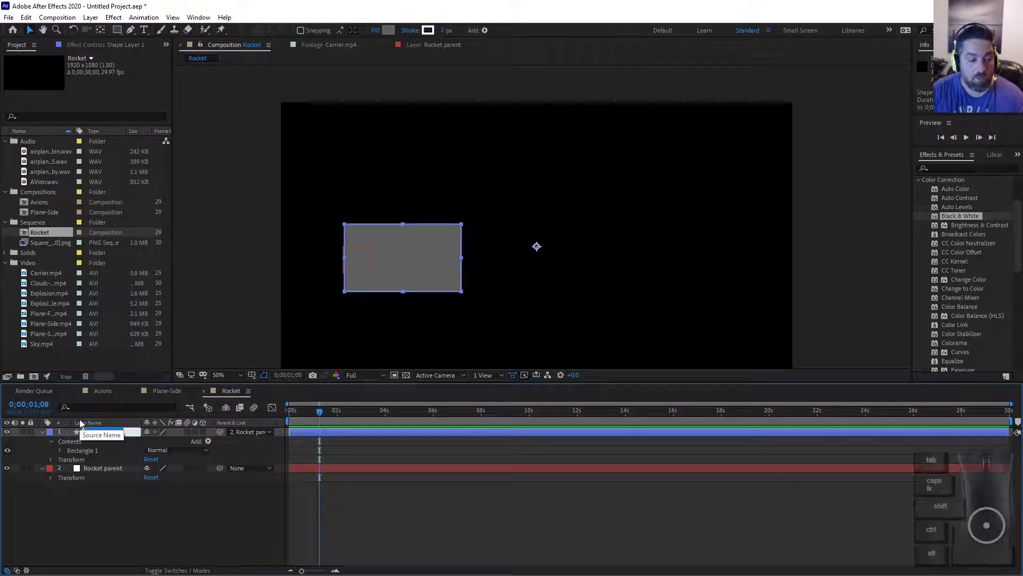
{"action": "key", "text": "shift"}
{"action": "type", "text": "Ro"}
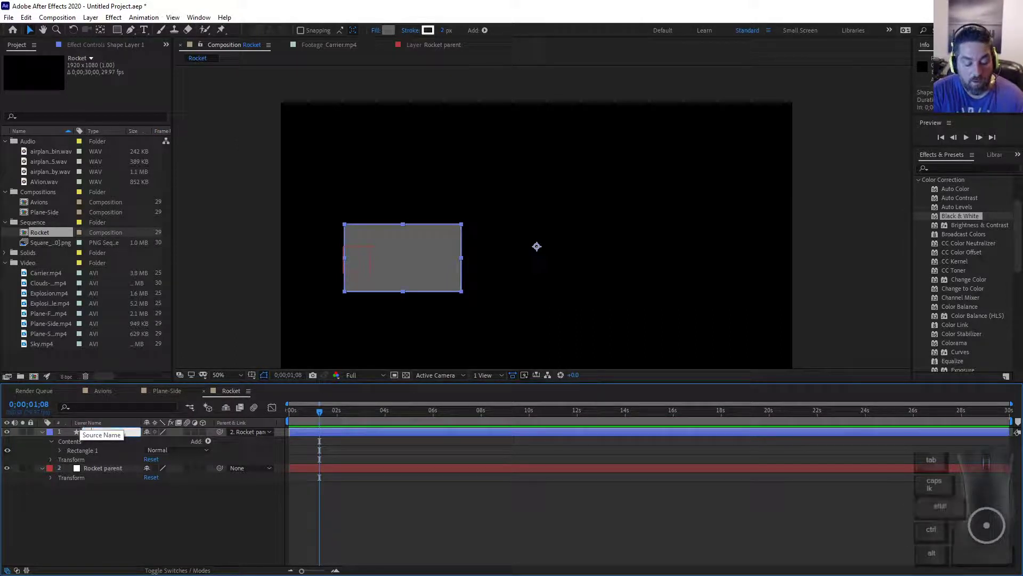
{"action": "type", "text": "uncher"}
{"action": "key", "text": "Return"}
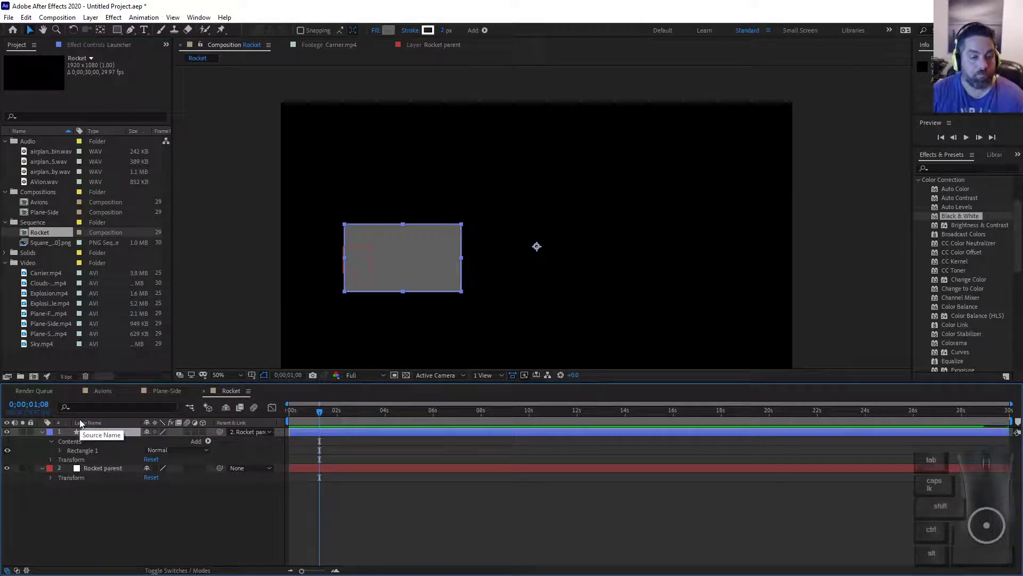
{"action": "left_click", "coordinate": [50, 561]}
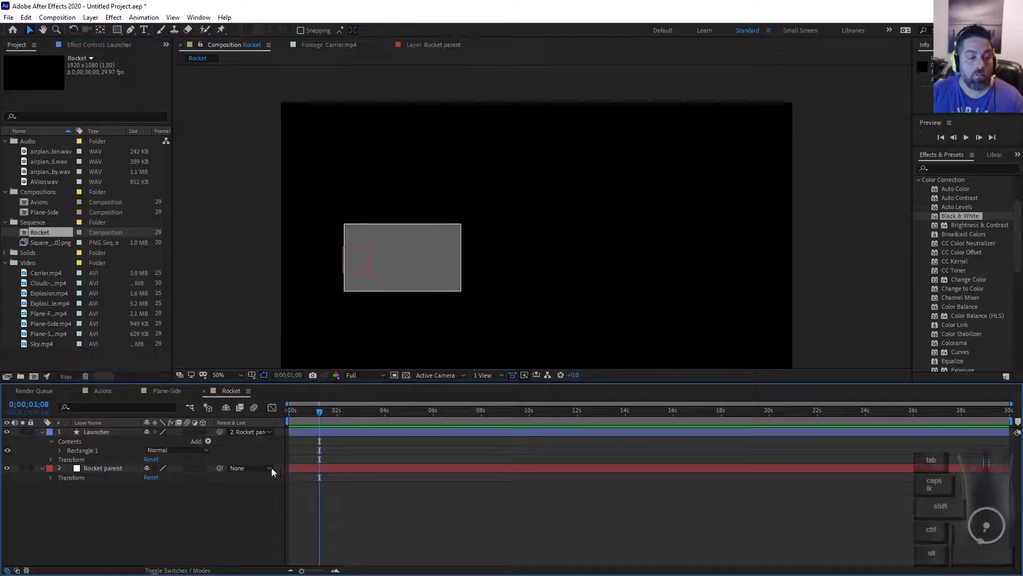
Draw a small, thin rectangle to the right of the launcher on a new shape layer and fill it with red.
{"action": "left_click", "coordinate": [117, 30]}
{"action": "mouse_move", "coordinate": [505, 249]}
{"action": "left_mouse_down"}
{"action": "mouse_move", "coordinate": [656, 272]}
{"action": "mouse_move", "coordinate": [568, 263]}
{"action": "left_mouse_up"}
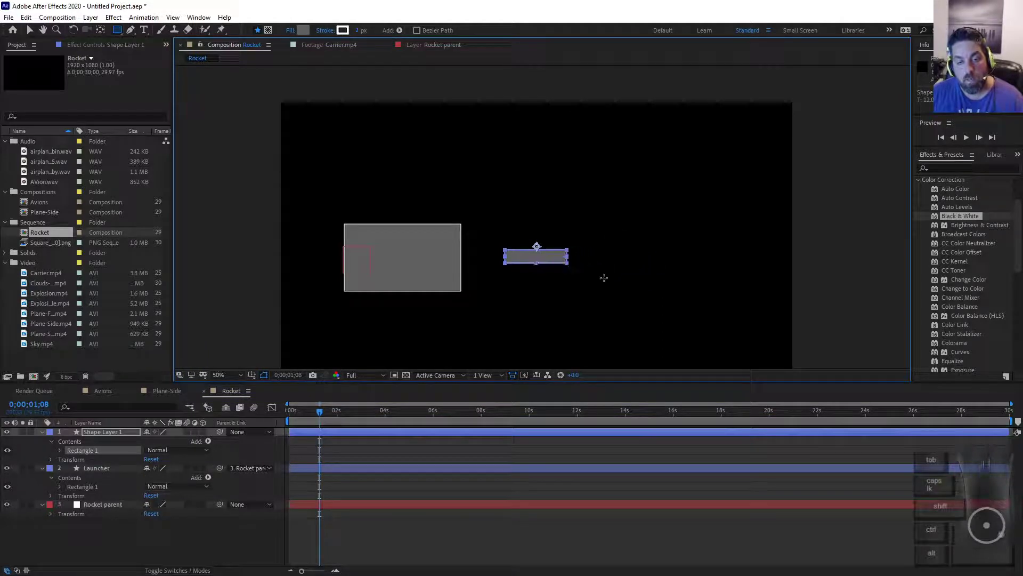
{"action": "left_click", "coordinate": [305, 31]}
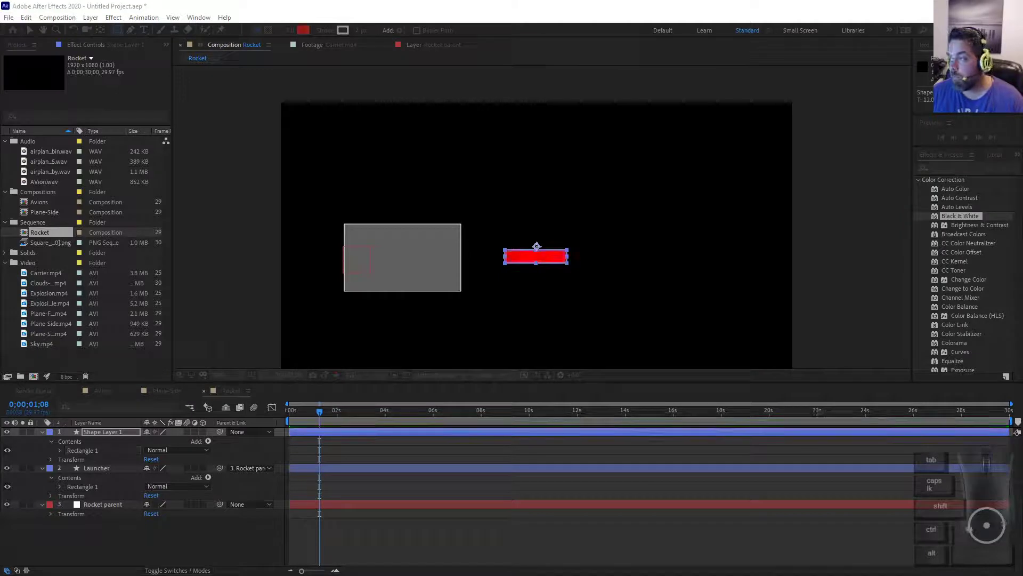
{"action": "key", "text": "Return"}
{"action": "scroll", "coordinate": [665, 285], "scroll_direction": "up", "scroll_amount": 1}
{"action": "scroll", "coordinate": [569, 299], "scroll_direction": "up", "scroll_amount": 1}
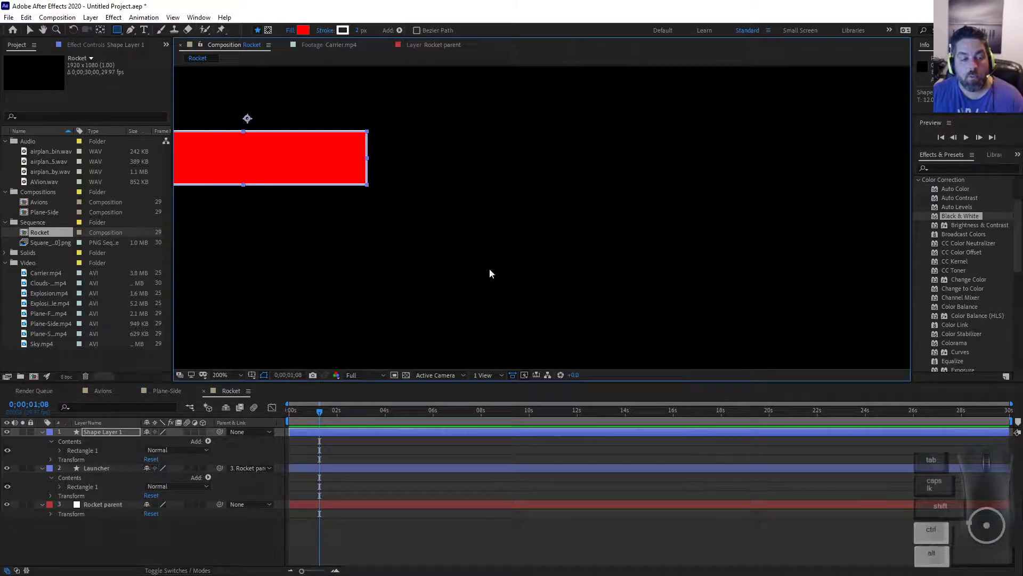
Draw a small red ellipse at the rectangle's right end on the same shape layer, undoing the oversized first attempt.
{"action": "scroll", "coordinate": [489, 272], "scroll_direction": "down", "scroll_amount": 1}
{"action": "left_click", "coordinate": [105, 432]}
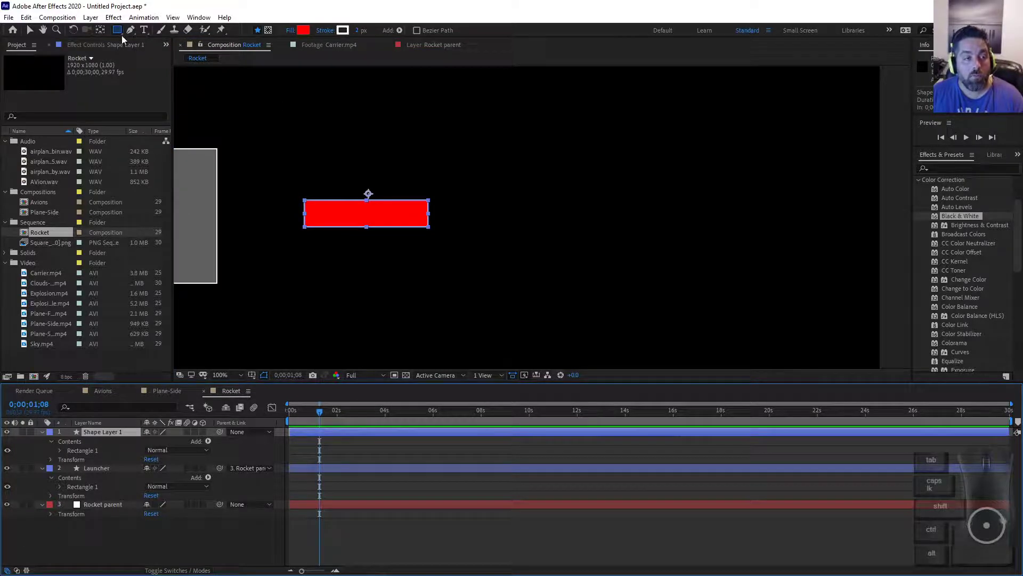
{"action": "left_click_drag", "start_coordinate": [121, 32], "coordinate": [159, 50]}
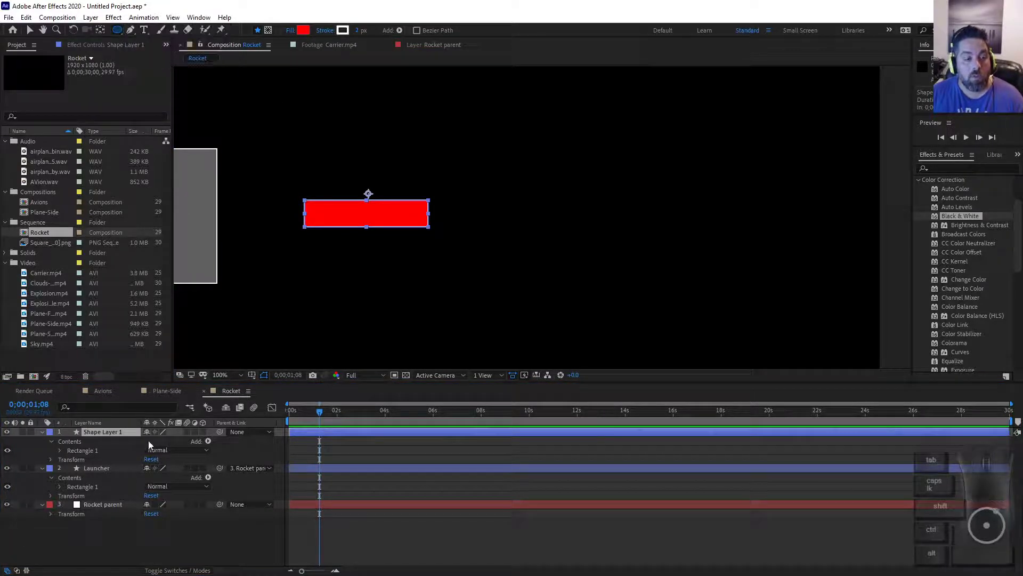
{"action": "left_click_drag", "start_coordinate": [433, 213], "coordinate": [514, 253]}
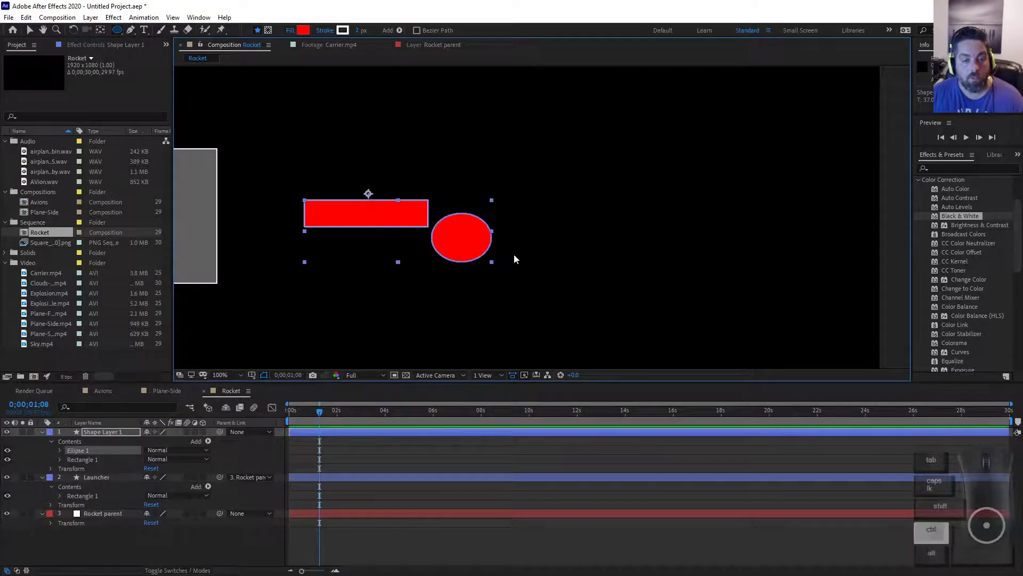
{"action": "key", "text": "ctrl+z"}
{"action": "left_click_drag", "start_coordinate": [428, 200], "coordinate": [461, 229]}
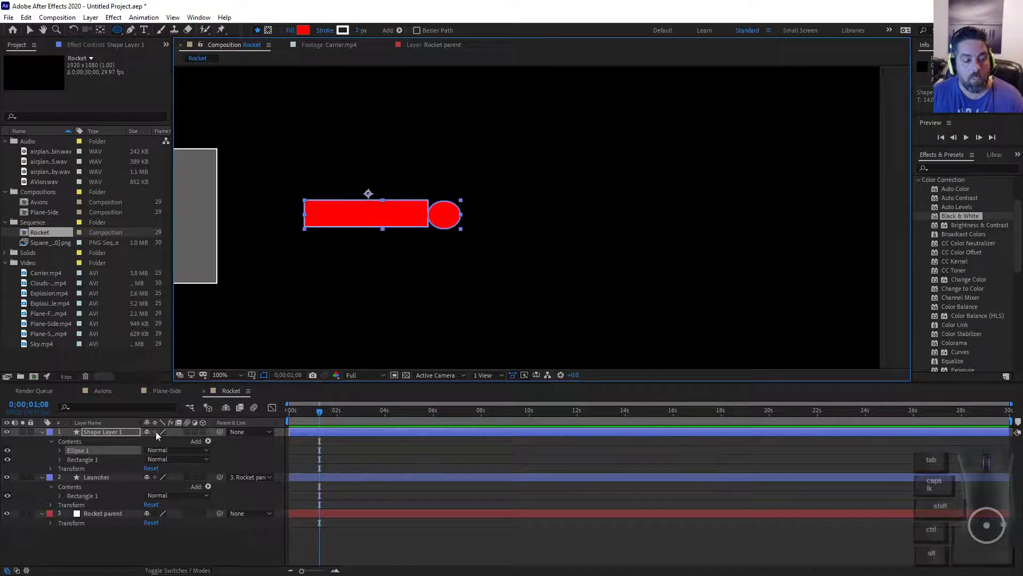
Move the ellipse left so it overlaps the red rectangle's right end and forms a rounded nose.
{"action": "left_click", "coordinate": [30, 30]}
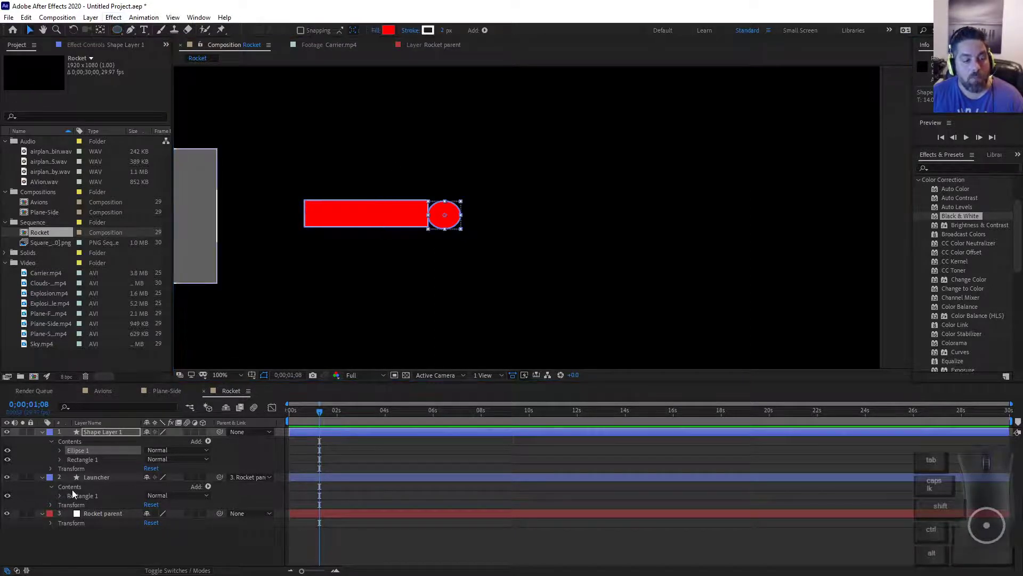
{"action": "left_click_drag", "start_coordinate": [441, 233], "coordinate": [427, 221]}
{"action": "left_click", "coordinate": [556, 286]}
{"action": "left_click", "coordinate": [431, 218]}
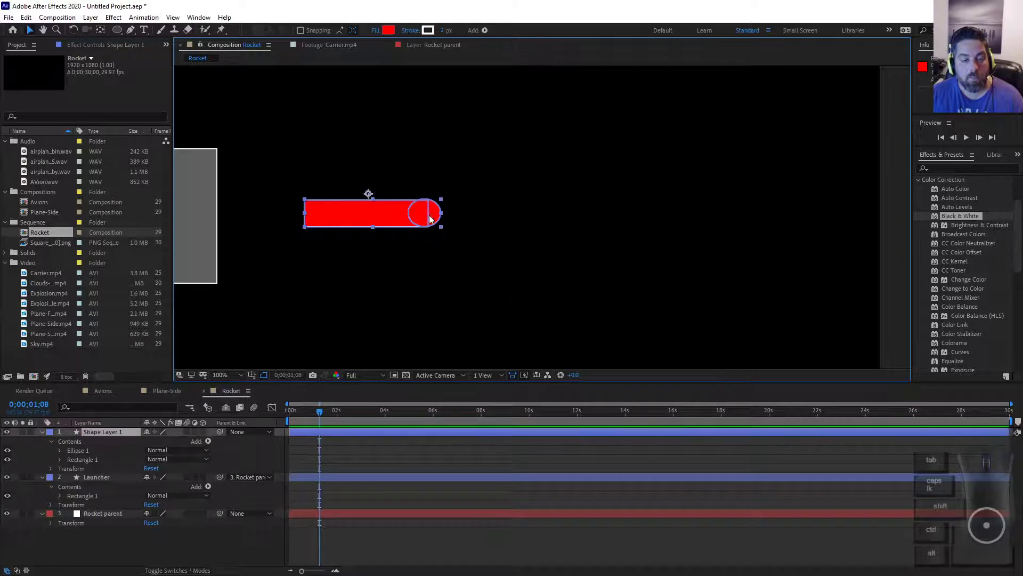
{"action": "left_click", "coordinate": [492, 206]}
{"action": "scroll", "coordinate": [399, 229], "scroll_direction": "up", "scroll_amount": 6}
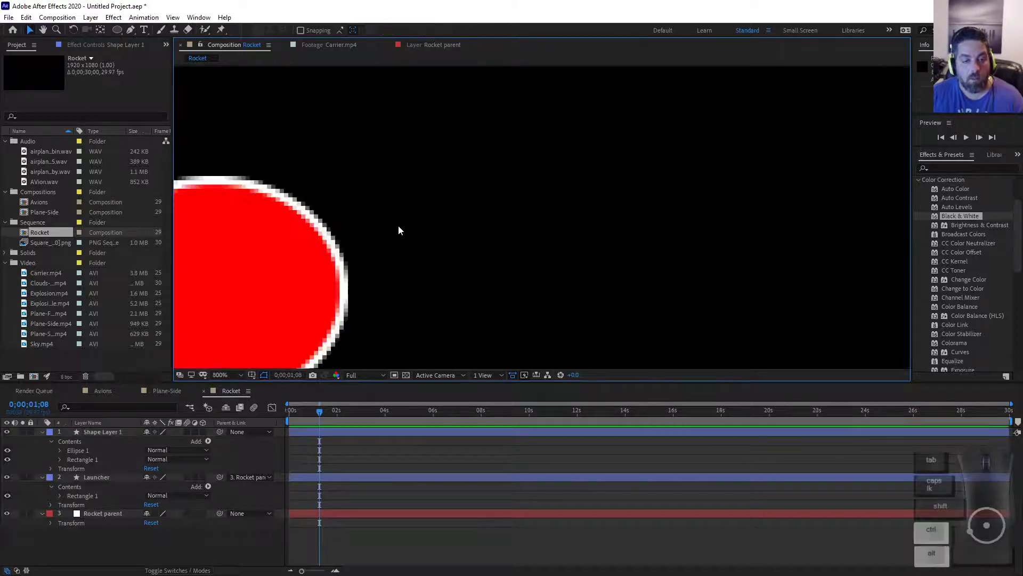
{"action": "scroll", "coordinate": [397, 248], "scroll_direction": "down", "scroll_amount": 4}
Set the stroke of the red rectangle and ellipse shape layer to None.
{"action": "left_click", "coordinate": [380, 267]}
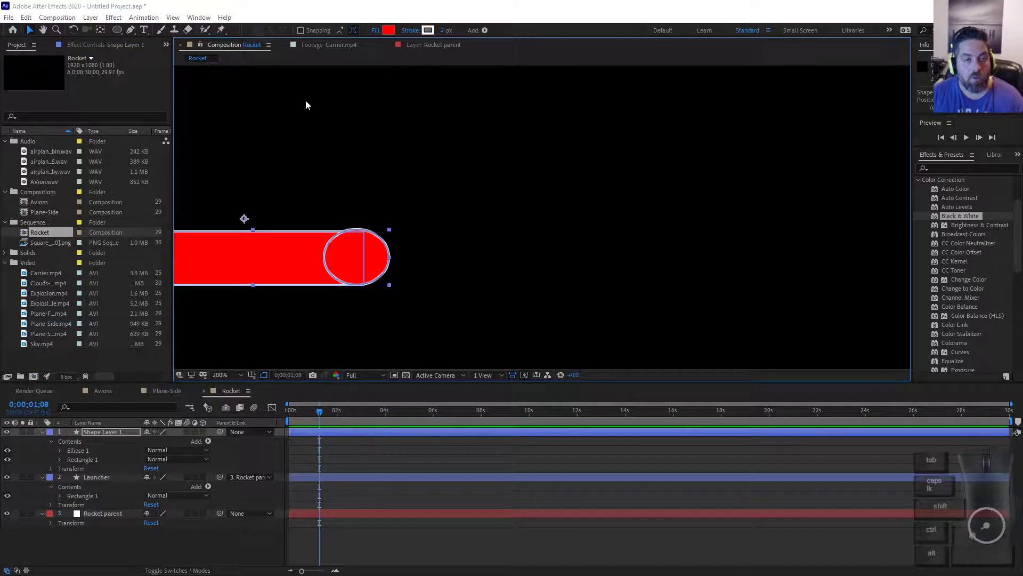
{"action": "left_click", "coordinate": [410, 31]}
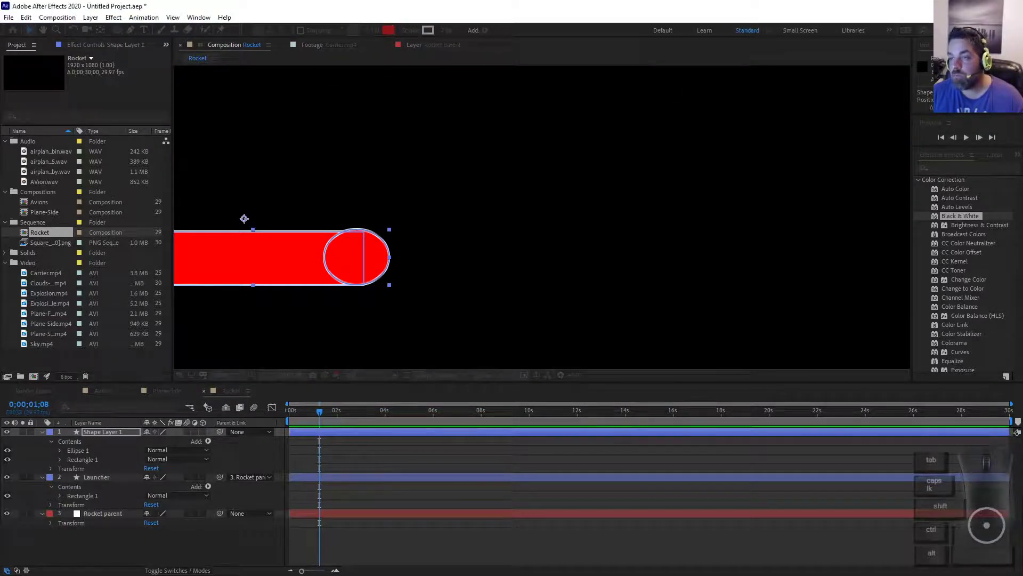
{"action": "left_click", "coordinate": [417, 33]}
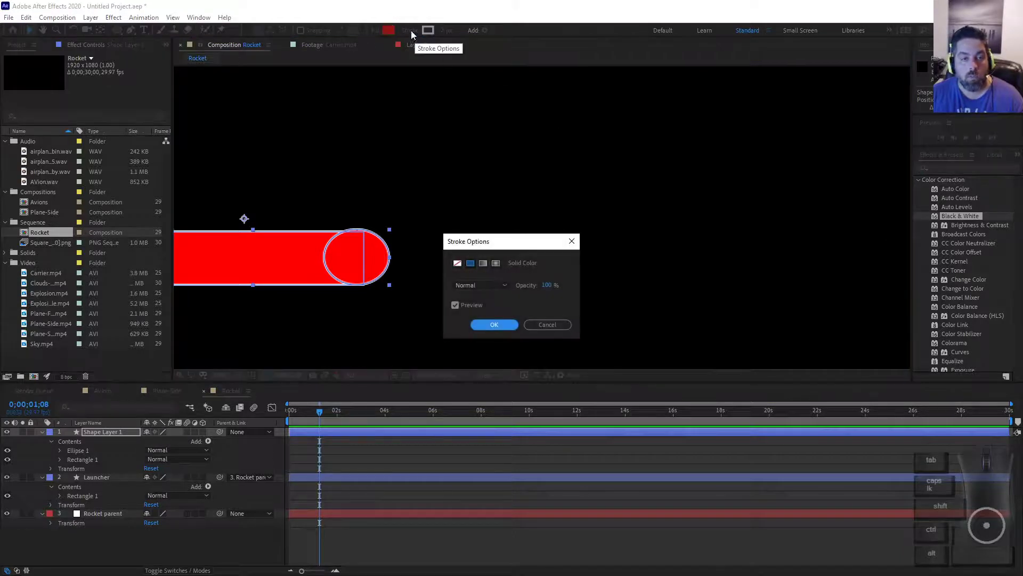
{"action": "left_click", "coordinate": [456, 263]}
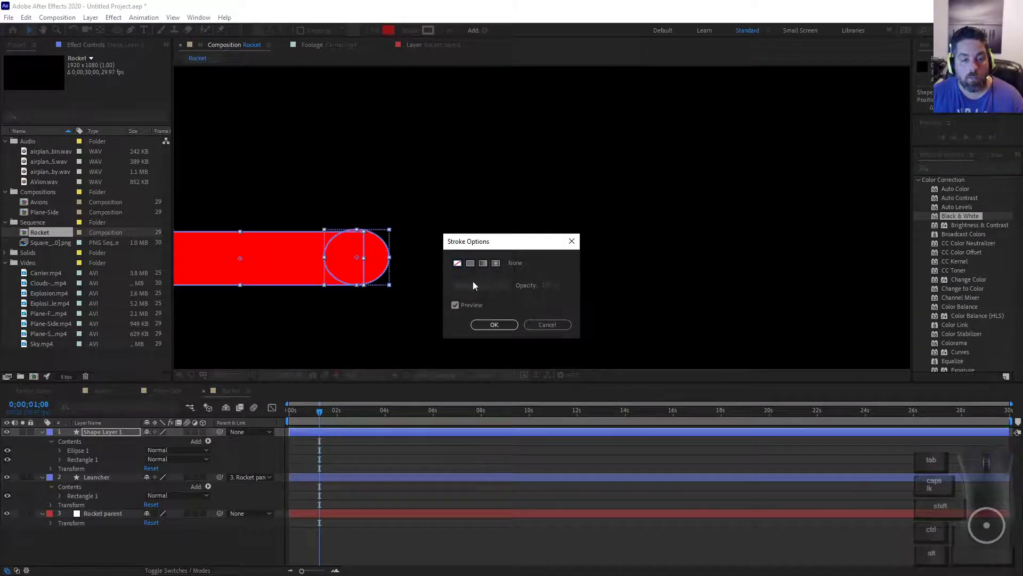
{"action": "left_click", "coordinate": [494, 325]}
{"action": "left_click", "coordinate": [409, 32]}
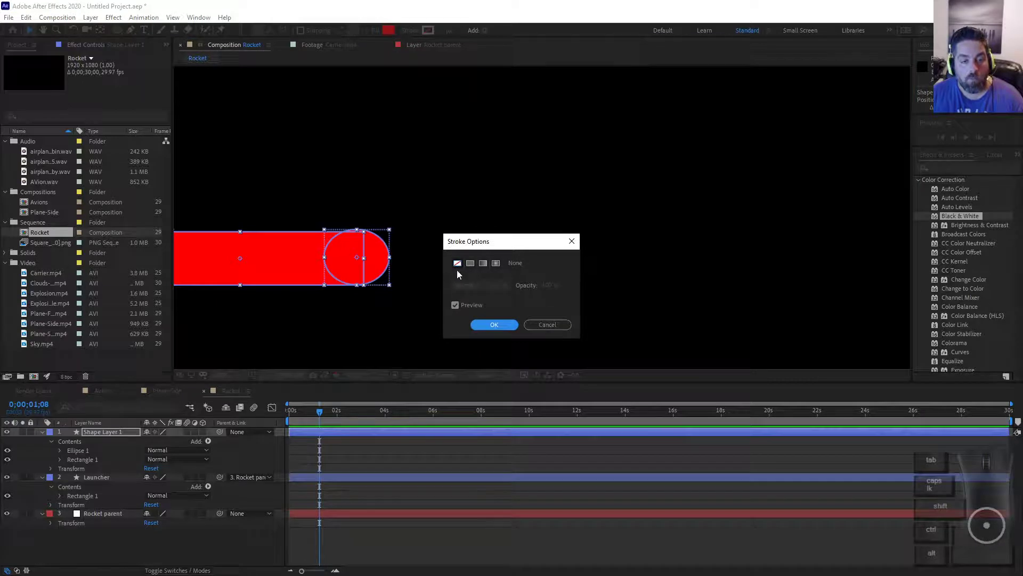
{"action": "left_click", "coordinate": [495, 324]}
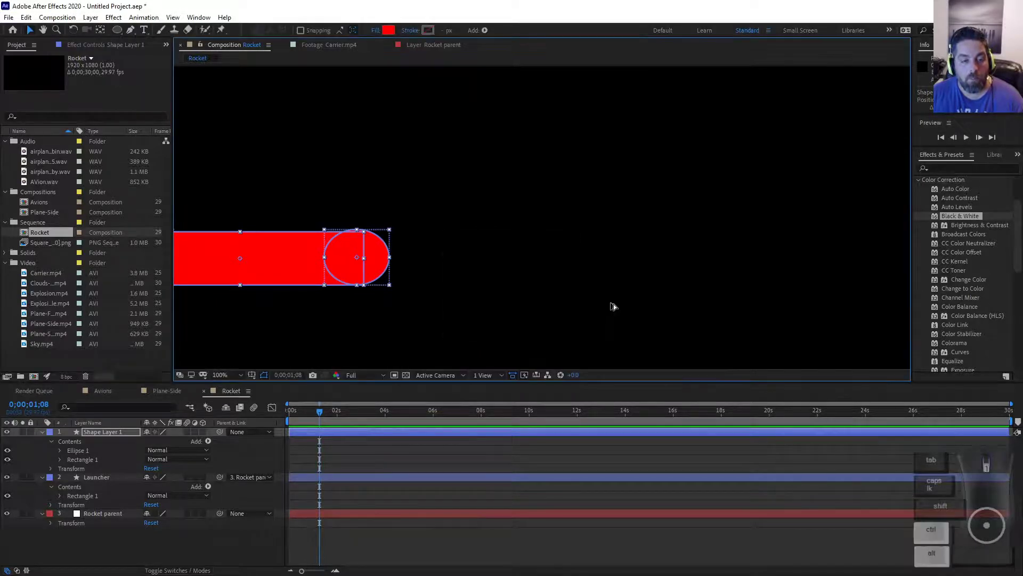
Shift the nose ellipse slightly right and shrink its height to match the rectangle's edges.
{"action": "scroll", "coordinate": [444, 338], "scroll_direction": "up", "scroll_amount": 4}
{"action": "left_click", "coordinate": [652, 132]}
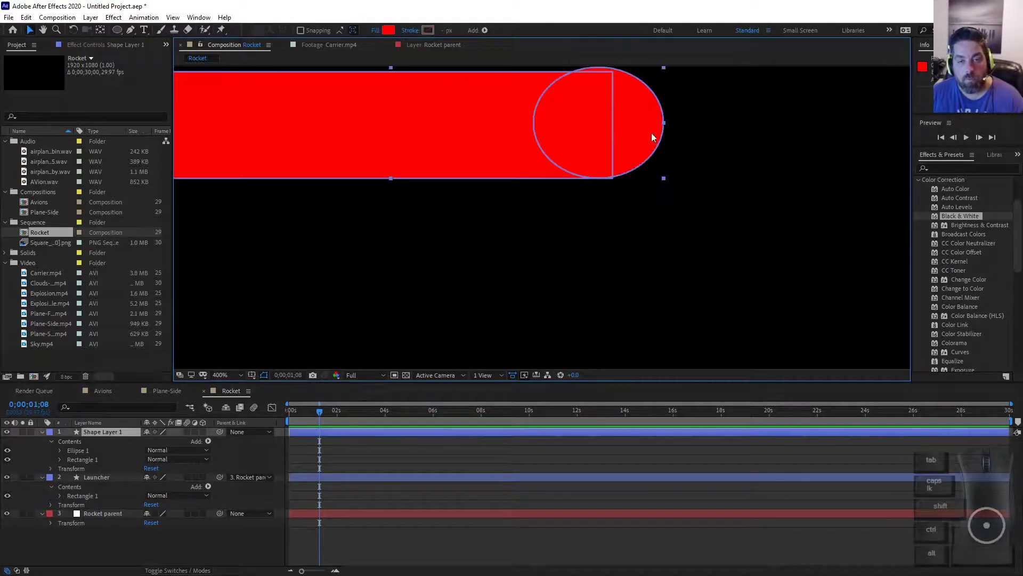
{"action": "double_click", "coordinate": [647, 140]}
{"action": "left_click_drag", "start_coordinate": [641, 149], "coordinate": [653, 150]}
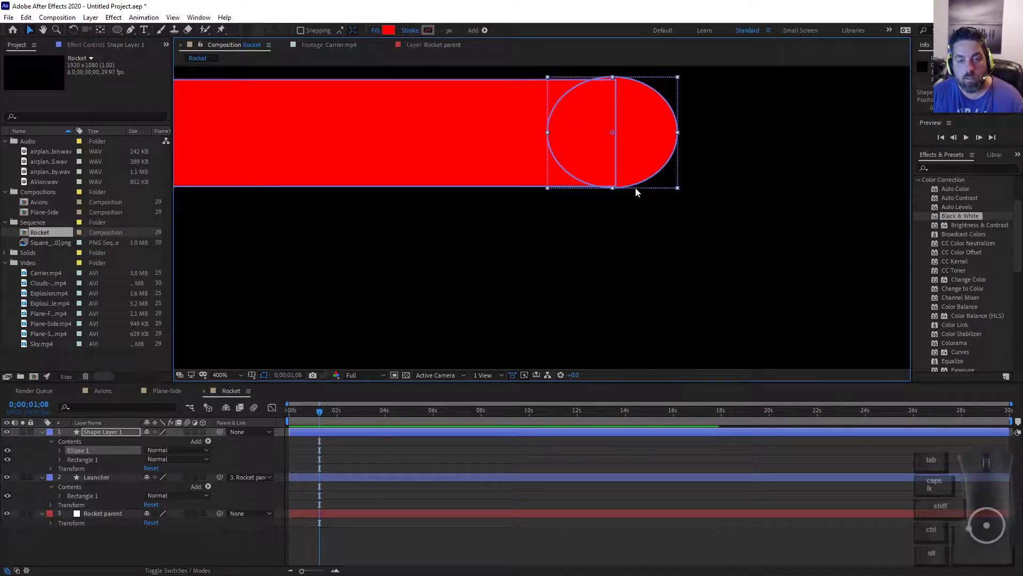
{"action": "left_click_drag", "start_coordinate": [613, 78], "coordinate": [613, 80]}
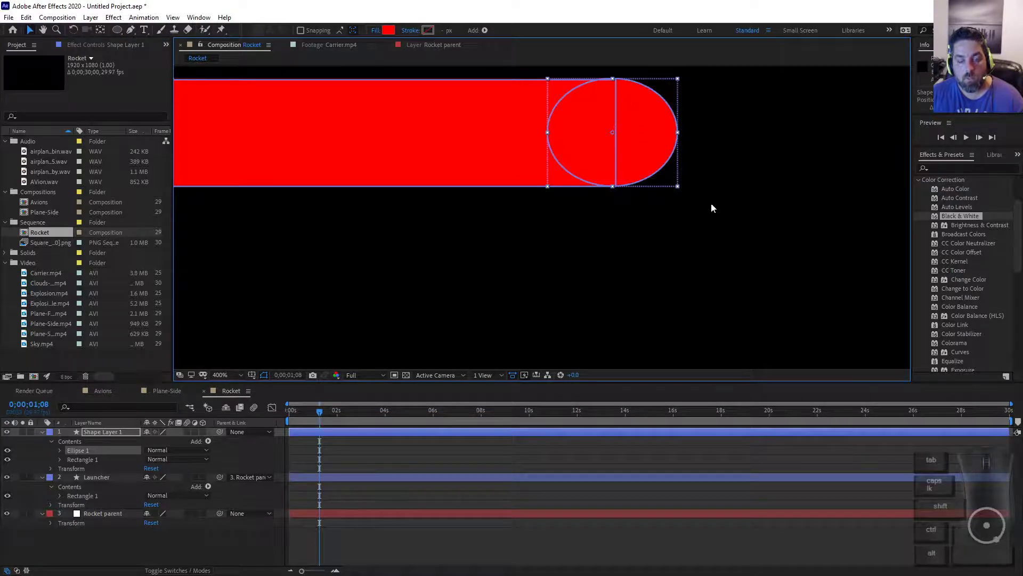
{"action": "left_click", "coordinate": [734, 264]}
{"action": "scroll", "coordinate": [736, 266], "scroll_direction": "down", "scroll_amount": 4}
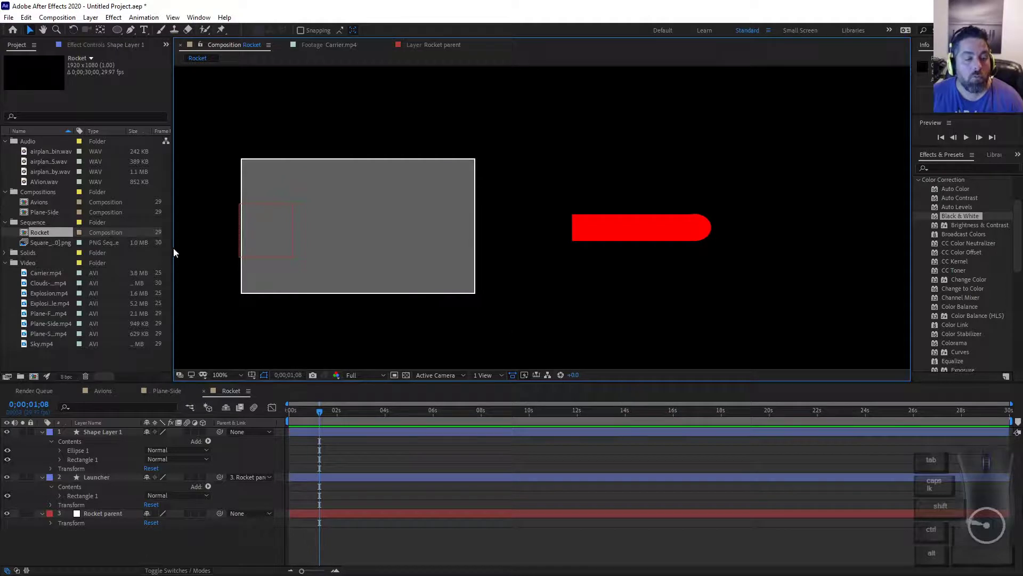
Change the fill of the whole rocket shape layer to yellow.
{"action": "left_click", "coordinate": [100, 434]}
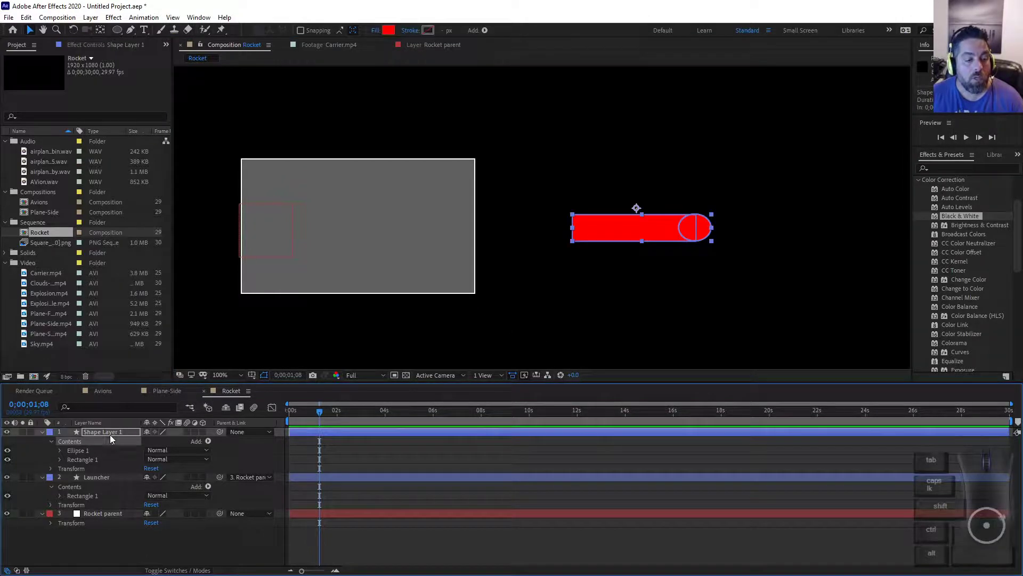
{"action": "left_click", "coordinate": [132, 29]}
{"action": "left_click", "coordinate": [303, 30]}
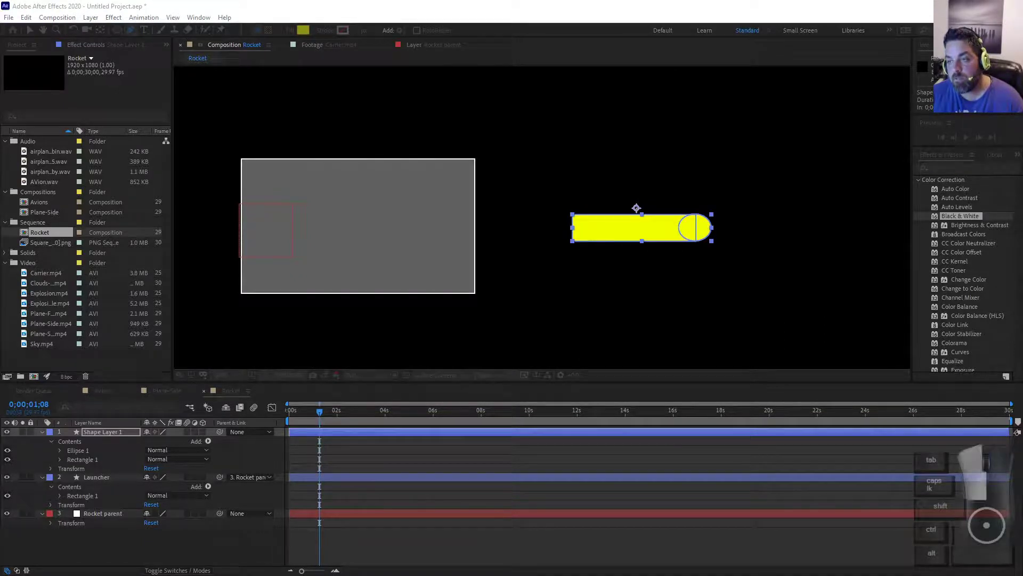
{"action": "key", "text": "Return"}
Draw a closed triangular fin on the upper rear edge of the rocket body with the Pen tool.
{"action": "scroll", "coordinate": [703, 233], "scroll_direction": "up", "scroll_amount": 2}
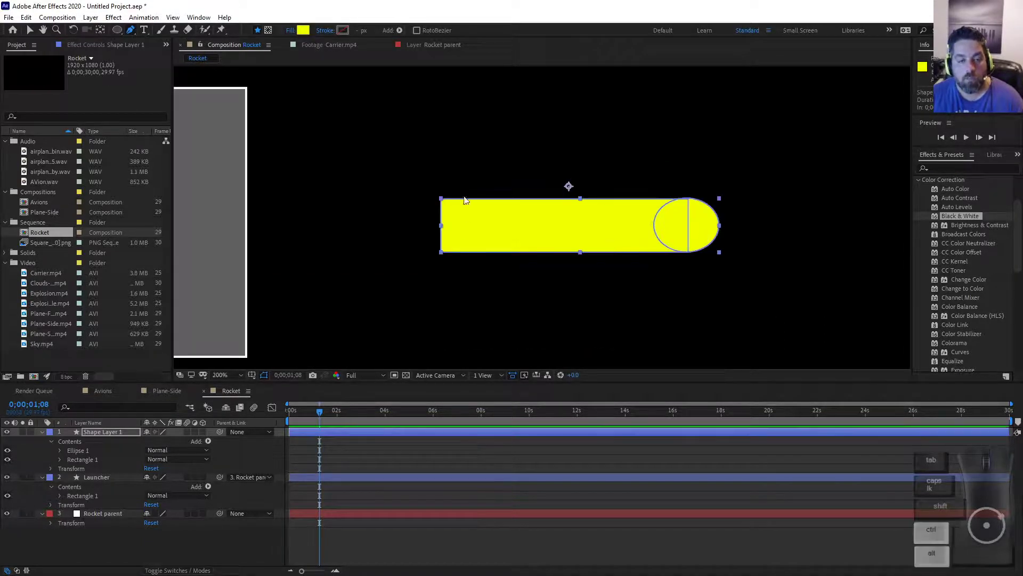
{"action": "scroll", "coordinate": [452, 240], "scroll_direction": "up", "scroll_amount": 2}
{"action": "left_click", "coordinate": [568, 228]}
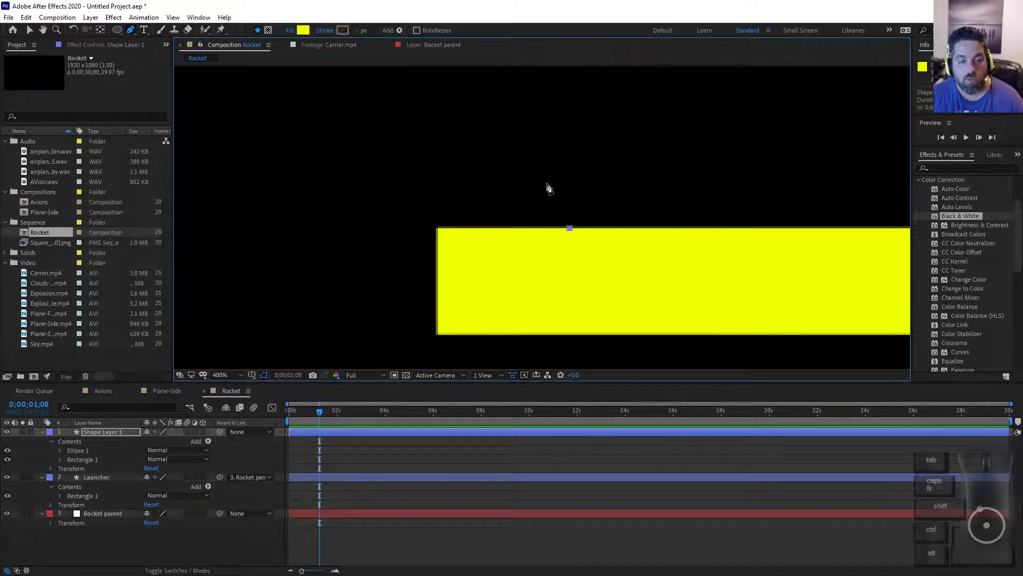
{"action": "left_click", "coordinate": [434, 136]}
{"action": "left_click", "coordinate": [436, 231]}
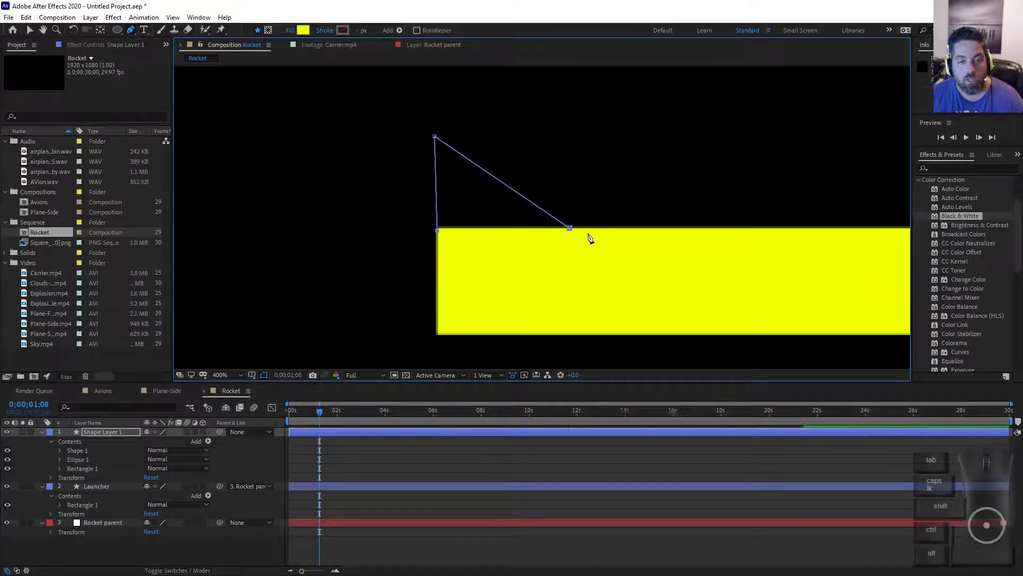
{"action": "left_click", "coordinate": [569, 229]}
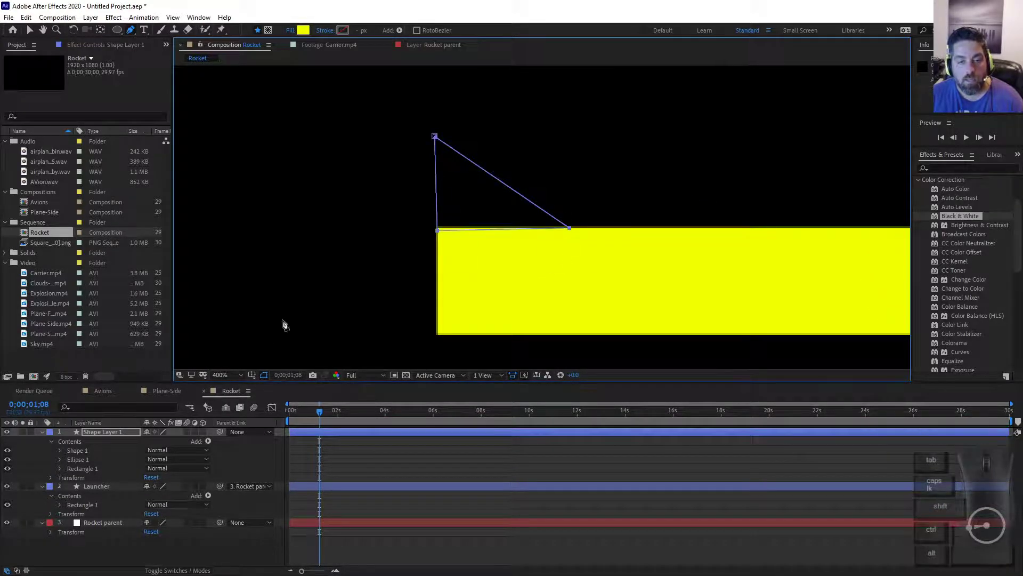
Set the fill color of the triangular fin, Shape 1, to red.
{"action": "left_click", "coordinate": [60, 451]}
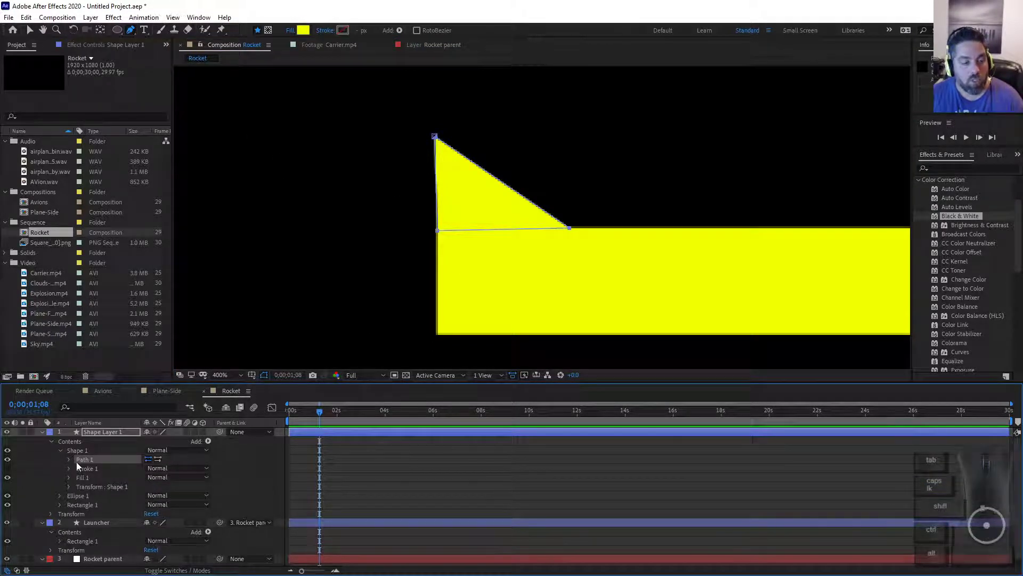
{"action": "left_click", "coordinate": [73, 461]}
{"action": "left_click", "coordinate": [69, 459]}
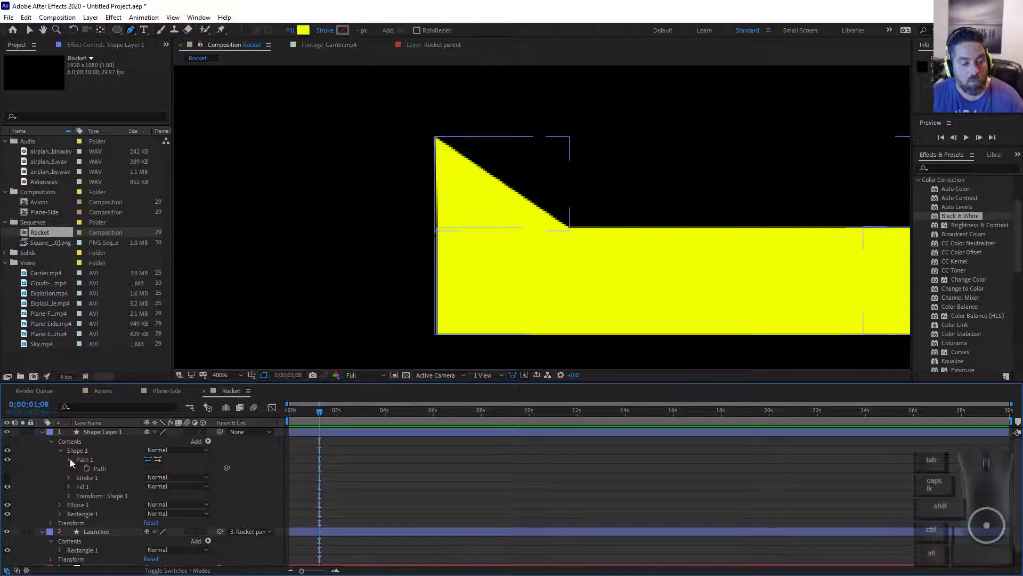
{"action": "left_click", "coordinate": [69, 460]}
{"action": "left_click", "coordinate": [70, 469]}
{"action": "left_click", "coordinate": [70, 469]}
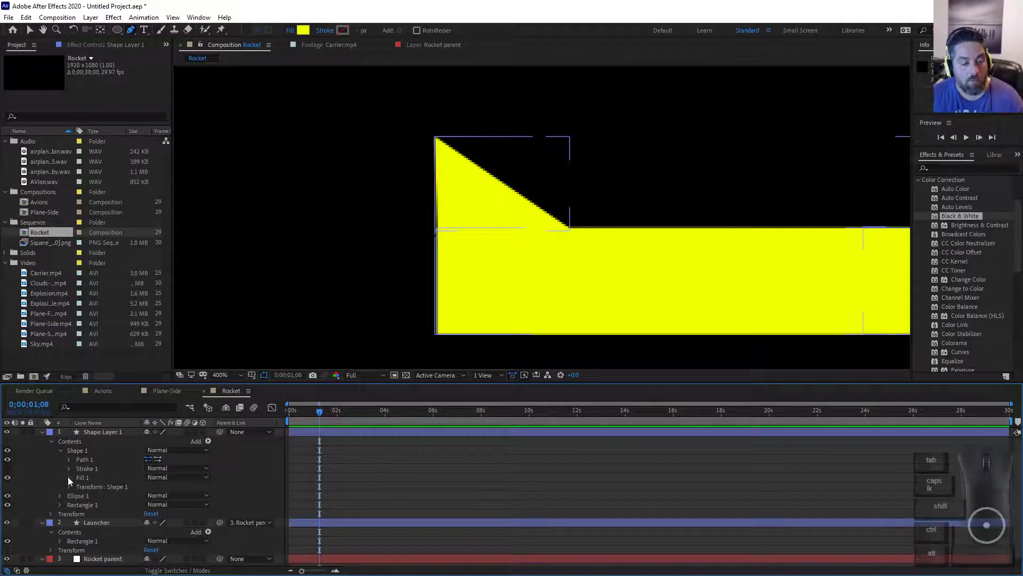
{"action": "left_click", "coordinate": [70, 477]}
{"action": "left_click", "coordinate": [149, 505]}
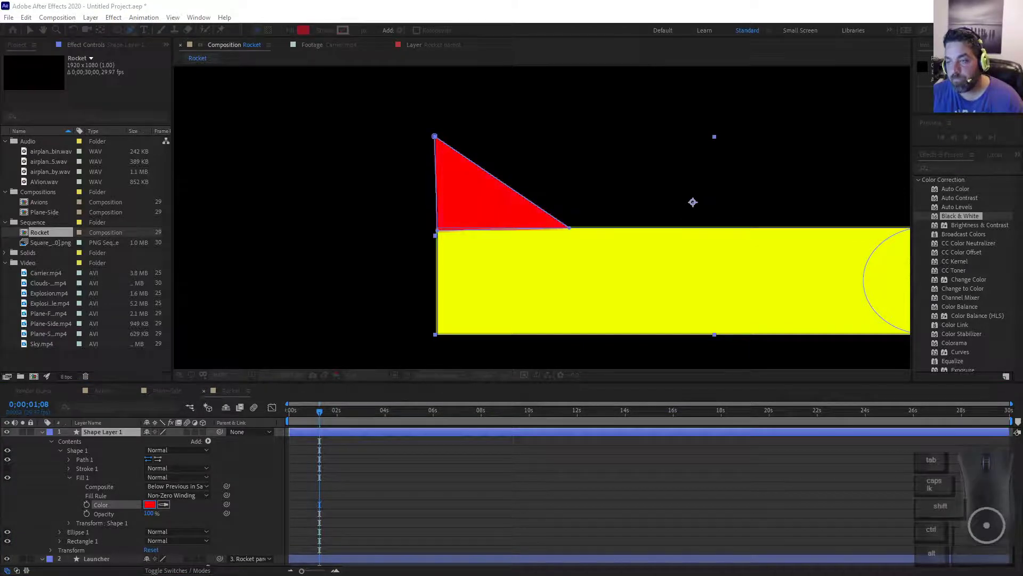
{"action": "left_click", "coordinate": [817, 202]}
Delete the stray empty Shape 2 from the rocket layer's contents and collapse Shape 1.
{"action": "scroll", "coordinate": [384, 177], "scroll_direction": "down", "scroll_amount": 2}
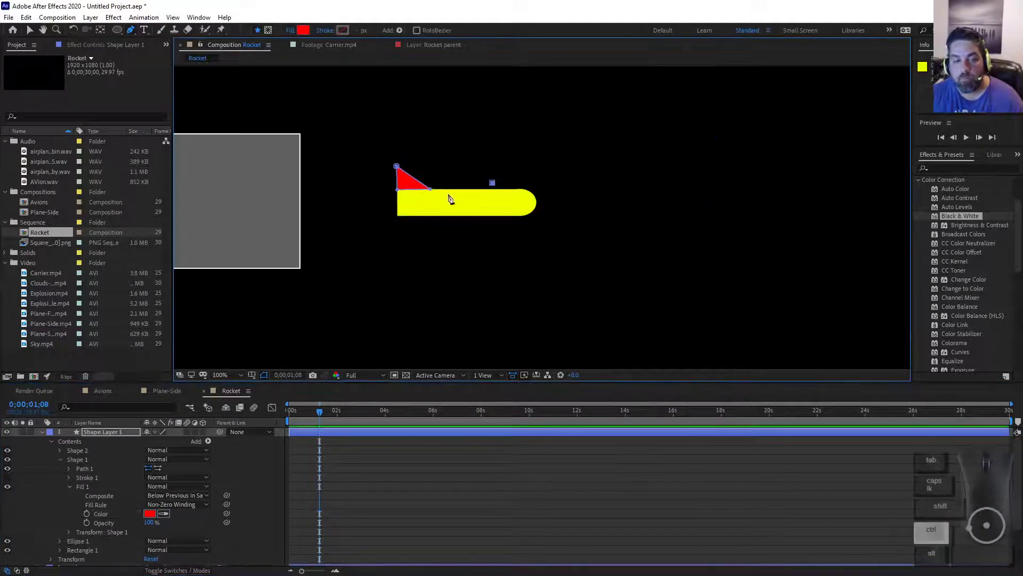
{"action": "left_click", "coordinate": [29, 31]}
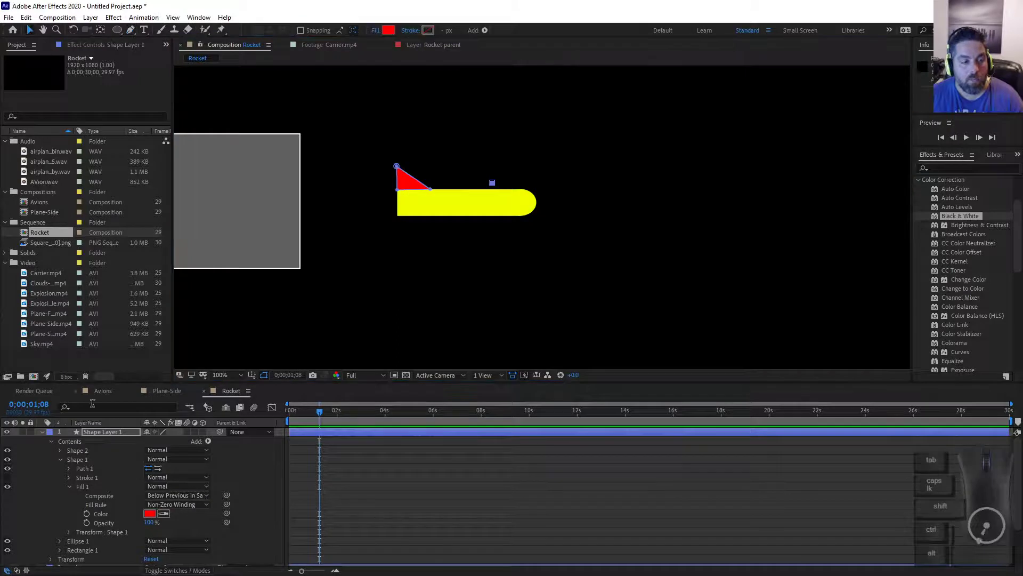
{"action": "left_click", "coordinate": [88, 452]}
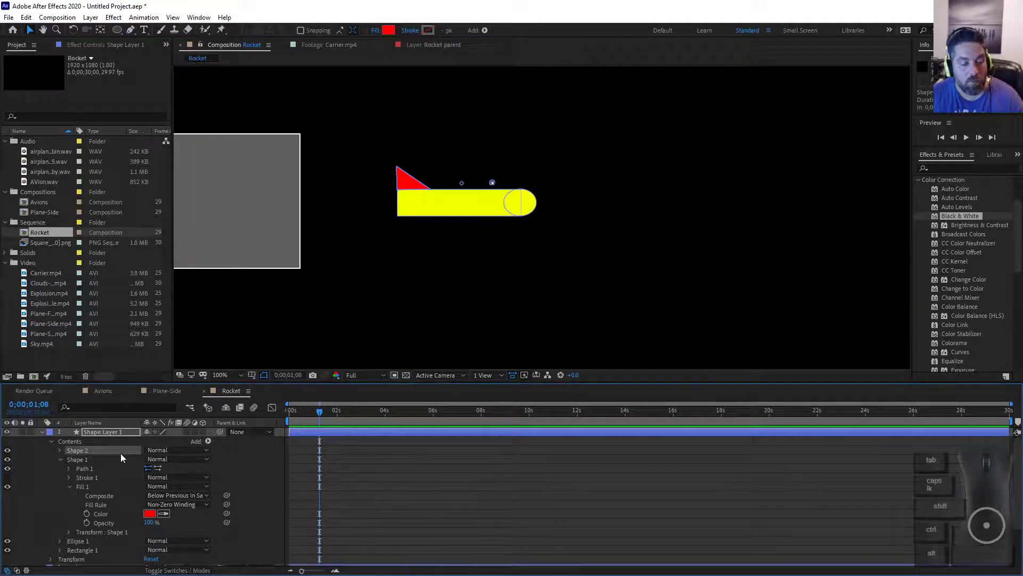
{"action": "left_click", "coordinate": [85, 460]}
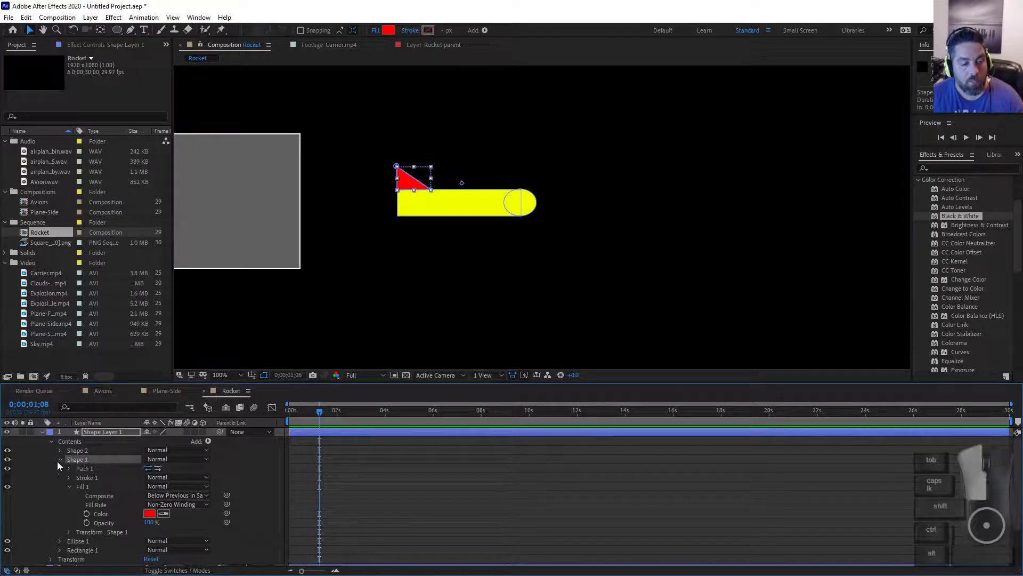
{"action": "left_click", "coordinate": [60, 459]}
{"action": "left_click", "coordinate": [81, 450]}
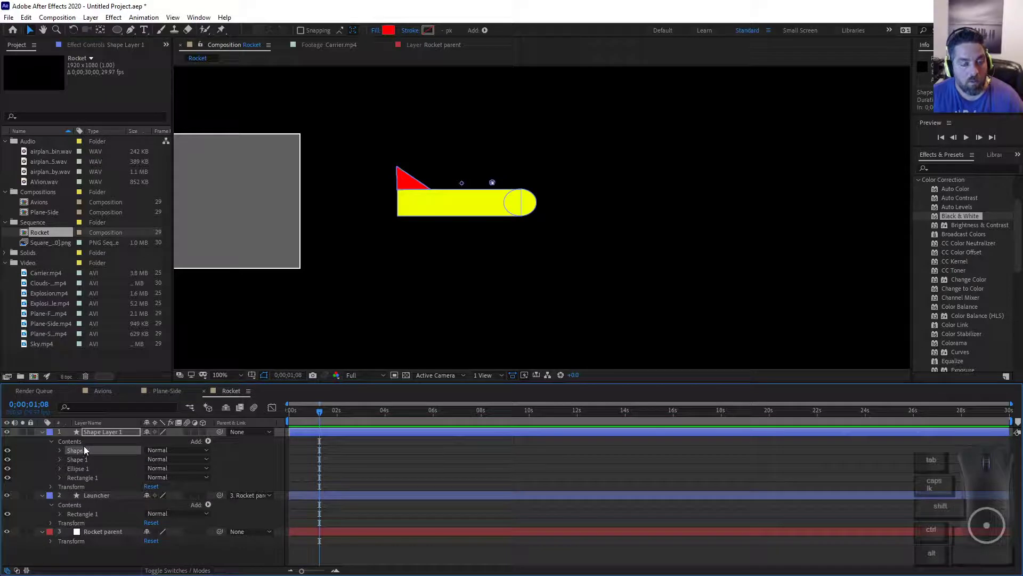
{"action": "key", "text": "Delete"}
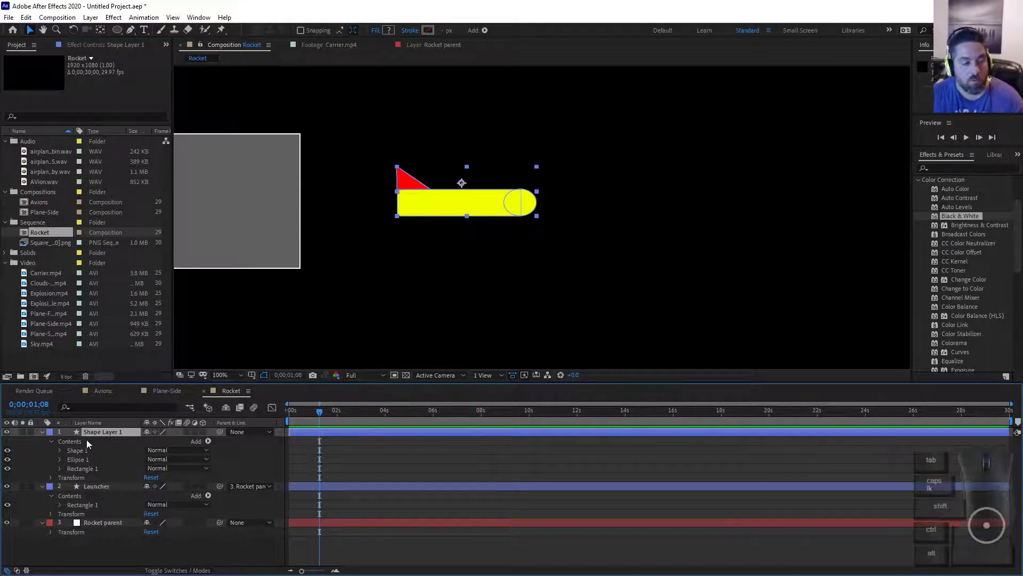
Duplicate the red fin and place the copy, flipped vertically, below the rear of the rocket body.
{"action": "left_click", "coordinate": [84, 449]}
{"action": "key", "text": "ctrl+d"}
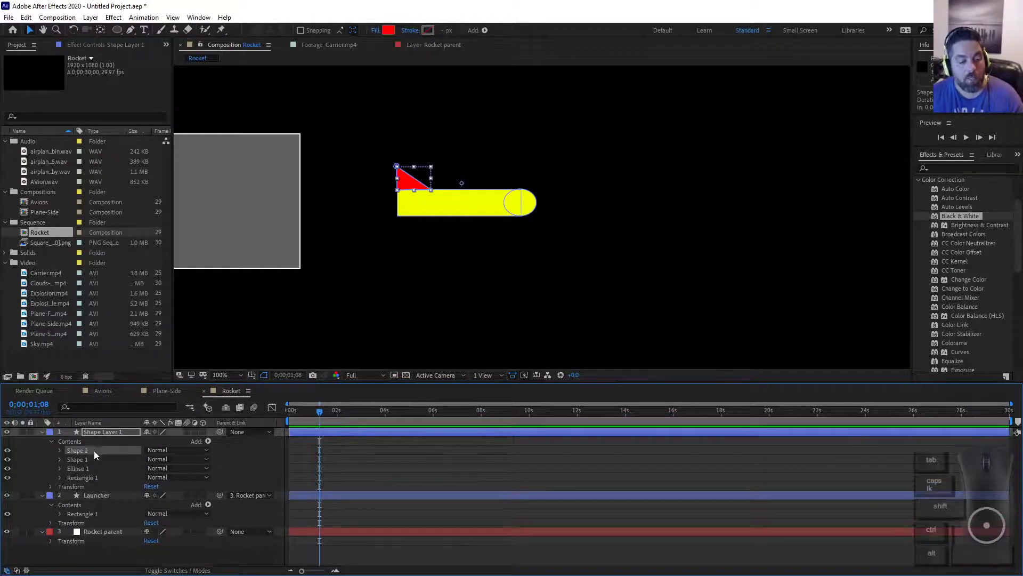
{"action": "left_click_drag", "start_coordinate": [416, 171], "coordinate": [412, 226]}
Select the whole rocket shape layer and move it slightly up and farther right of the launcher.
{"action": "left_click", "coordinate": [109, 433]}
{"action": "left_click_drag", "start_coordinate": [509, 198], "coordinate": [583, 180]}
{"action": "scroll", "coordinate": [583, 179], "scroll_direction": "down", "scroll_amount": 4}
{"action": "scroll", "coordinate": [584, 179], "scroll_direction": "up", "scroll_amount": 4}
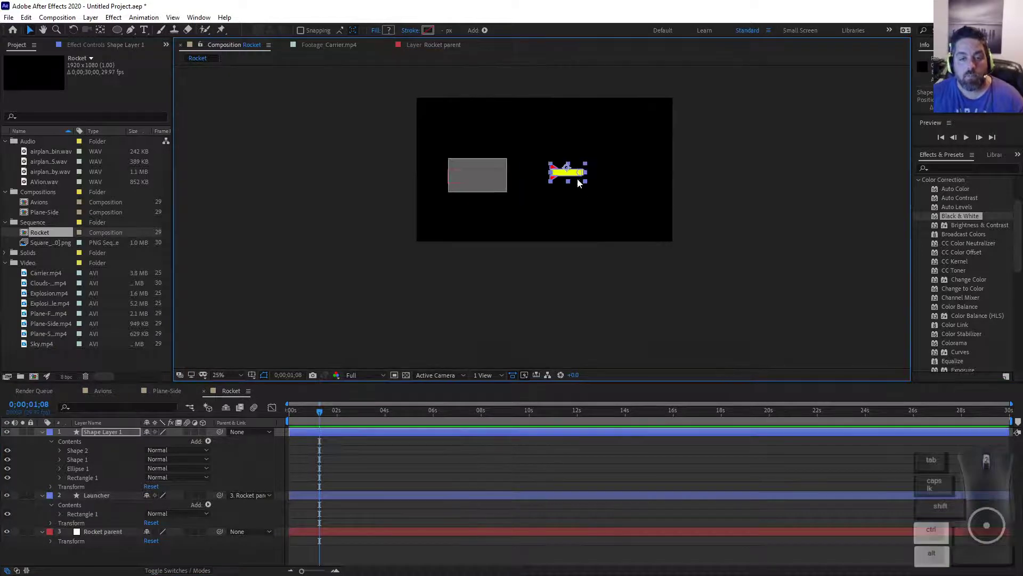
Move the rocket onto the launcher and place its layer beneath the Launcher layer in the stacking order.
{"action": "scroll", "coordinate": [178, 141], "scroll_direction": "up", "scroll_amount": 2}
{"action": "scroll", "coordinate": [243, 143], "scroll_direction": "up", "scroll_amount": 1}
{"action": "scroll", "coordinate": [438, 152], "scroll_direction": "down", "scroll_amount": 1}
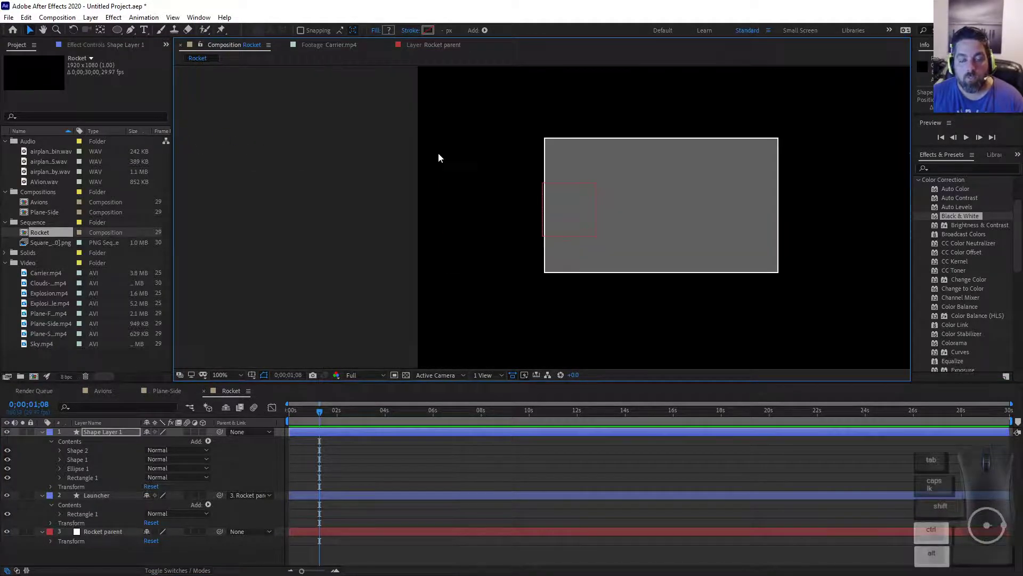
{"action": "scroll", "coordinate": [512, 148], "scroll_direction": "down", "scroll_amount": 1}
{"action": "left_click_drag", "start_coordinate": [754, 174], "coordinate": [574, 180]}
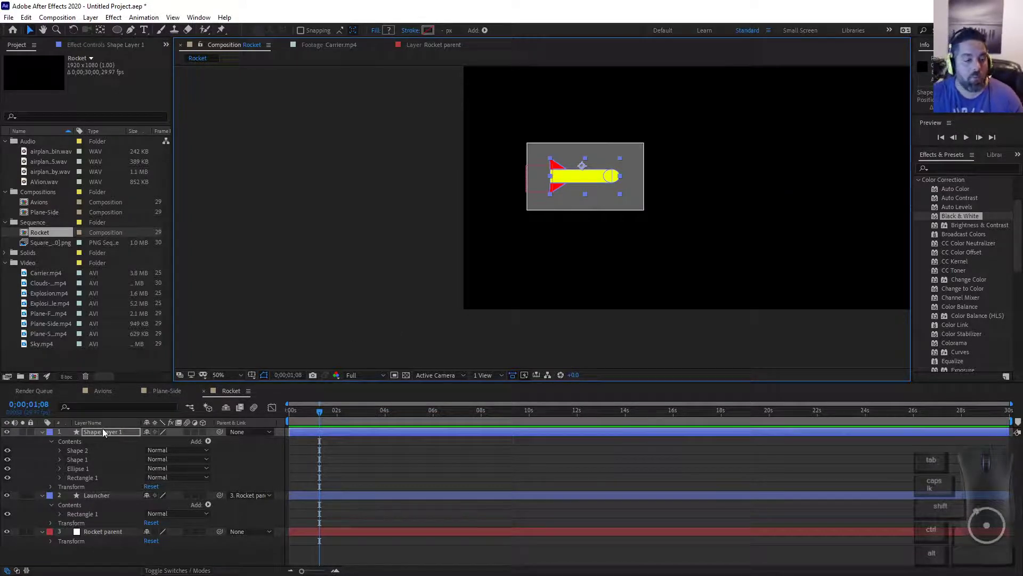
{"action": "left_click_drag", "start_coordinate": [104, 430], "coordinate": [111, 518]}
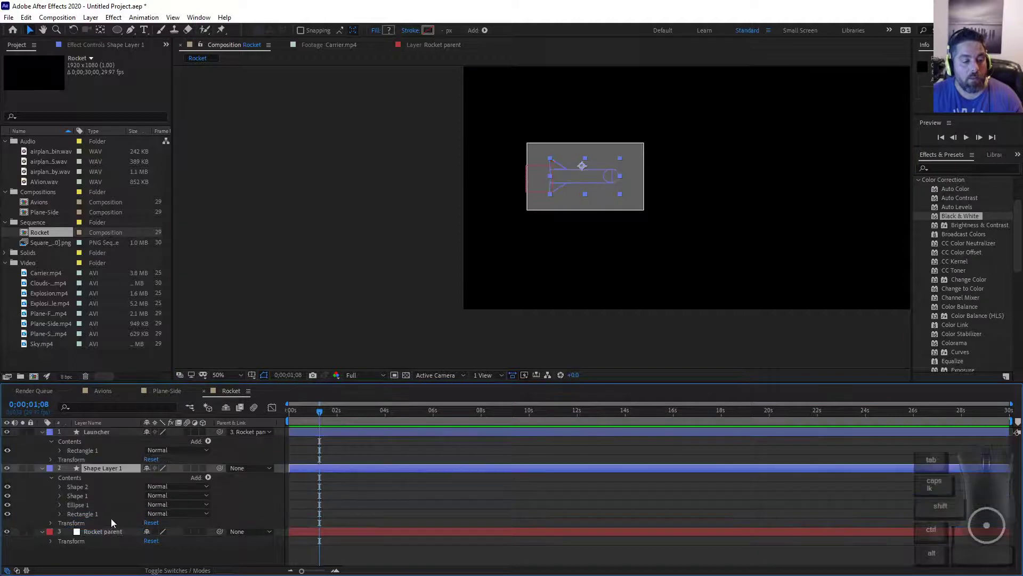
Parent Shape Layer 1 to the Launcher layer and rename it Rocket.
{"action": "left_click", "coordinate": [114, 430]}
{"action": "left_click", "coordinate": [110, 469]}
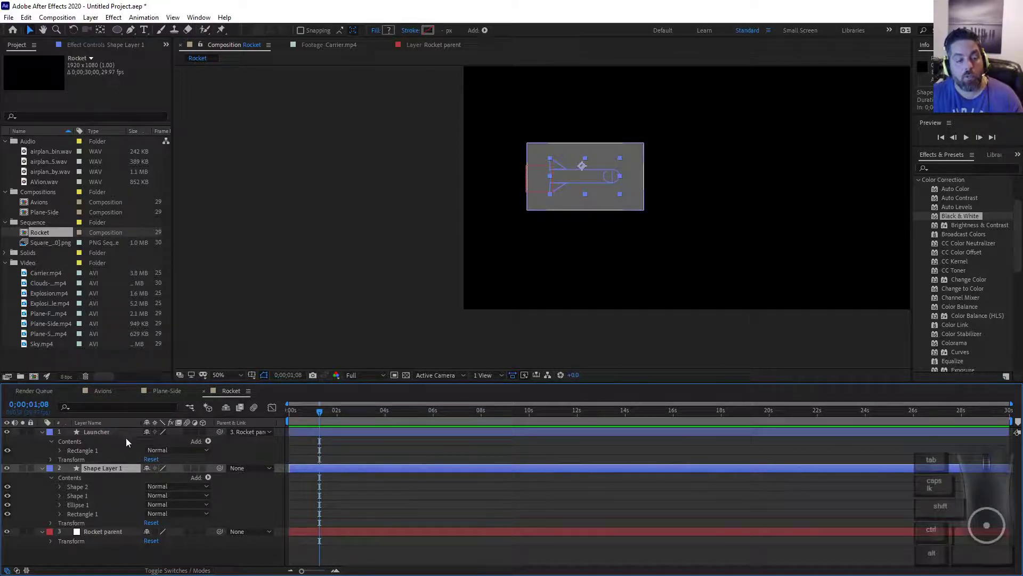
{"action": "left_click_drag", "start_coordinate": [219, 467], "coordinate": [221, 430]}
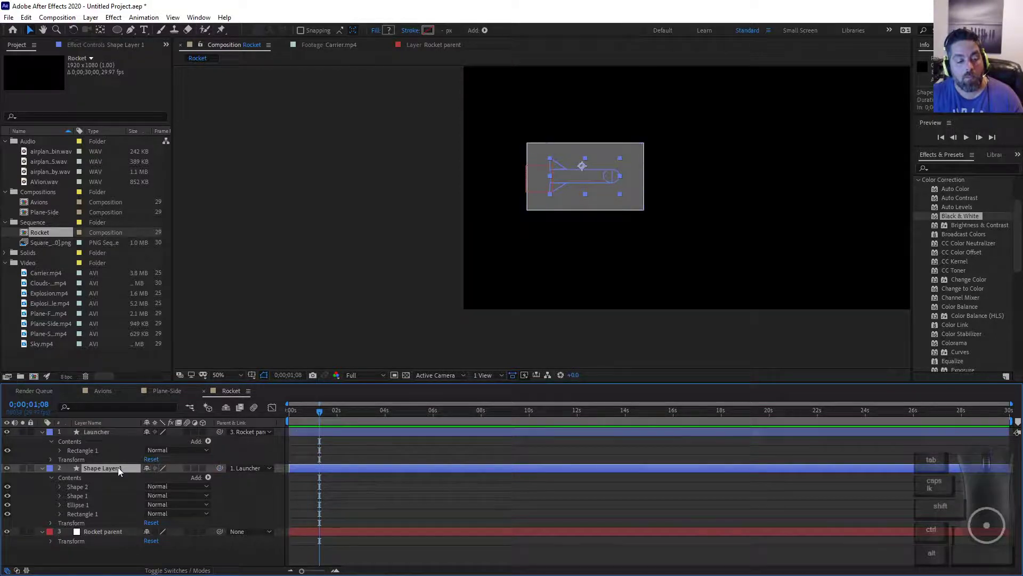
{"action": "key", "text": "Return"}
{"action": "type", "text": "Rocket"}
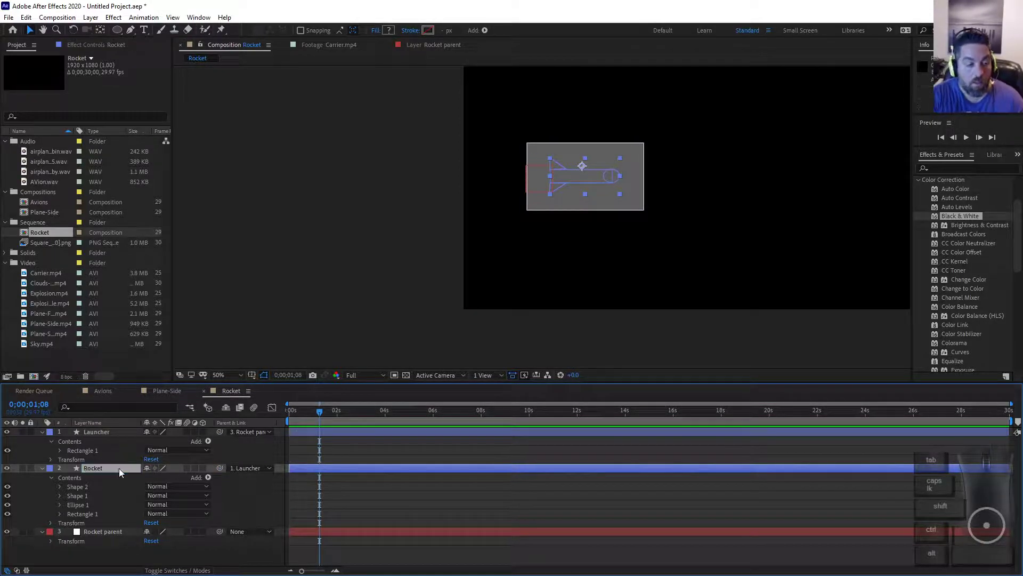
Try moving the Launcher layer to check that the rocket follows it, and undo the move.
{"action": "left_click", "coordinate": [133, 429]}
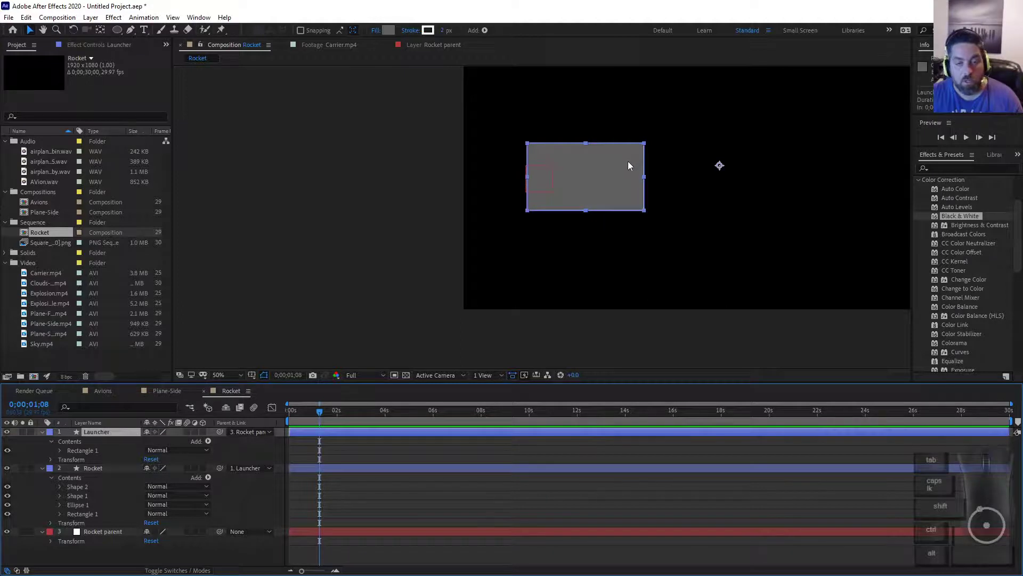
{"action": "left_click_drag", "start_coordinate": [631, 162], "coordinate": [730, 136]}
{"action": "key", "text": "ctrl+z"}
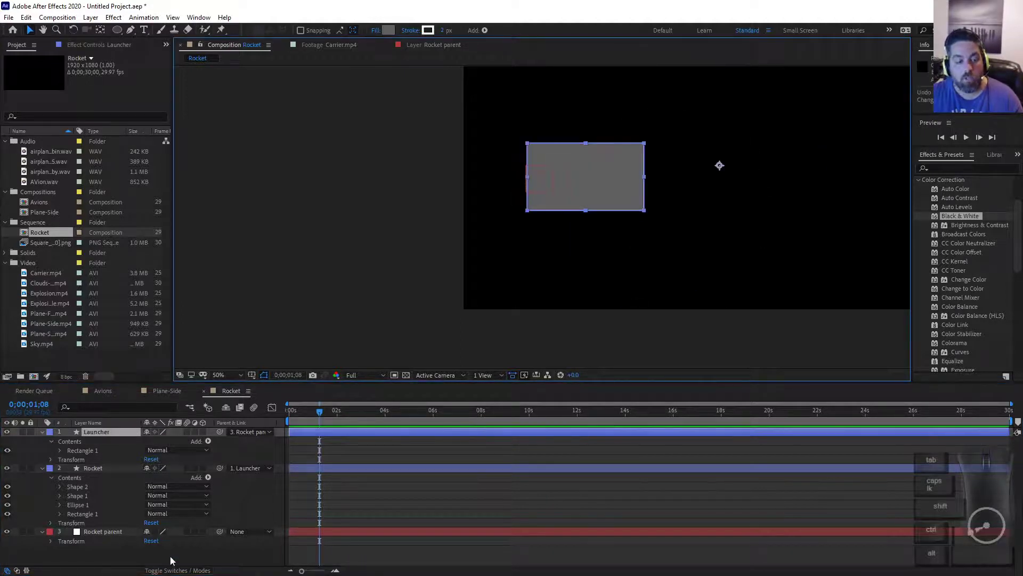
Separate the Rocket layer's Position into individual X Position and Y Position properties.
{"action": "left_click", "coordinate": [113, 471]}
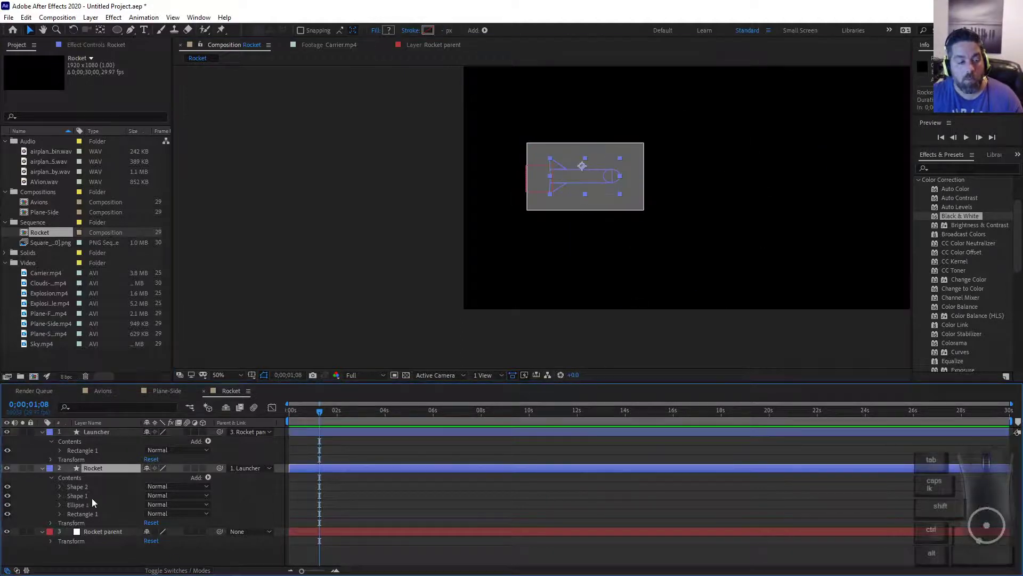
{"action": "left_click", "coordinate": [50, 522]}
{"action": "scroll", "coordinate": [80, 511], "scroll_direction": "down", "scroll_amount": 1}
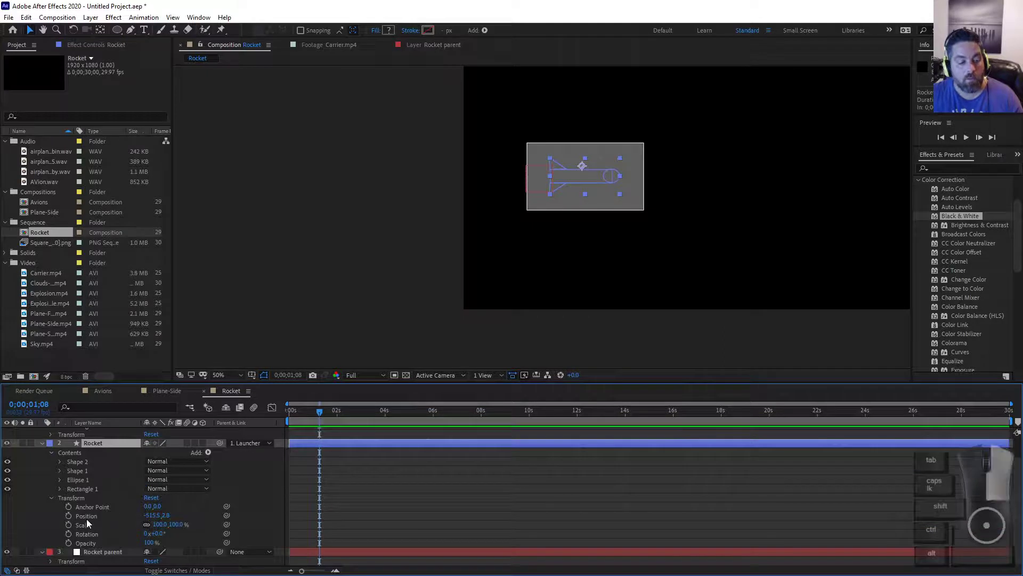
{"action": "right_click", "coordinate": [87, 516]}
{"action": "left_click", "coordinate": [128, 409]}
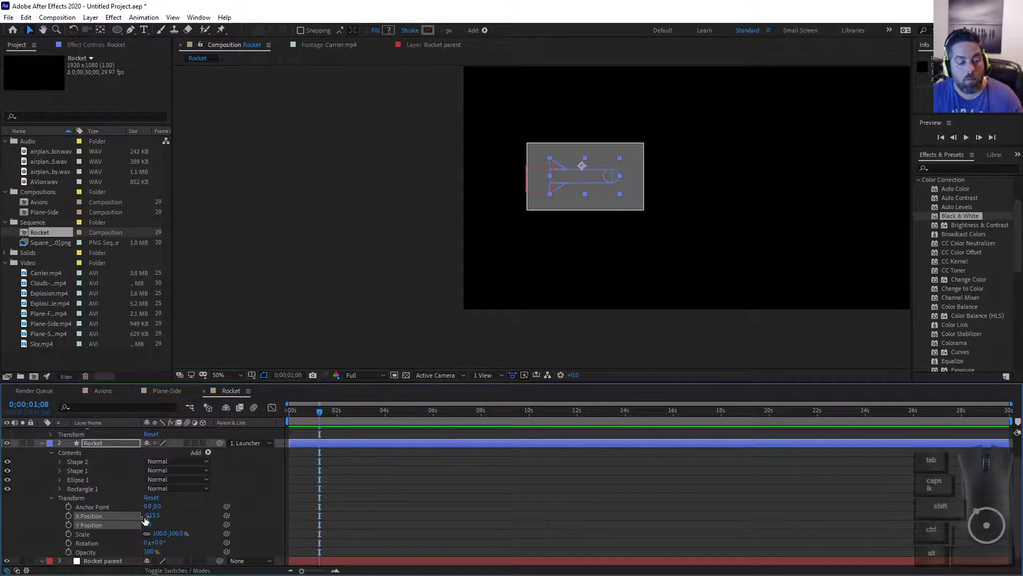
Try sliding the Rocket out of the launcher by its X Position, and undo the change.
{"action": "left_click_drag", "start_coordinate": [145, 519], "coordinate": [478, 495]}
{"action": "key", "text": "ctrl+z"}
{"action": "scroll", "coordinate": [152, 472], "scroll_direction": "up", "scroll_amount": 2}
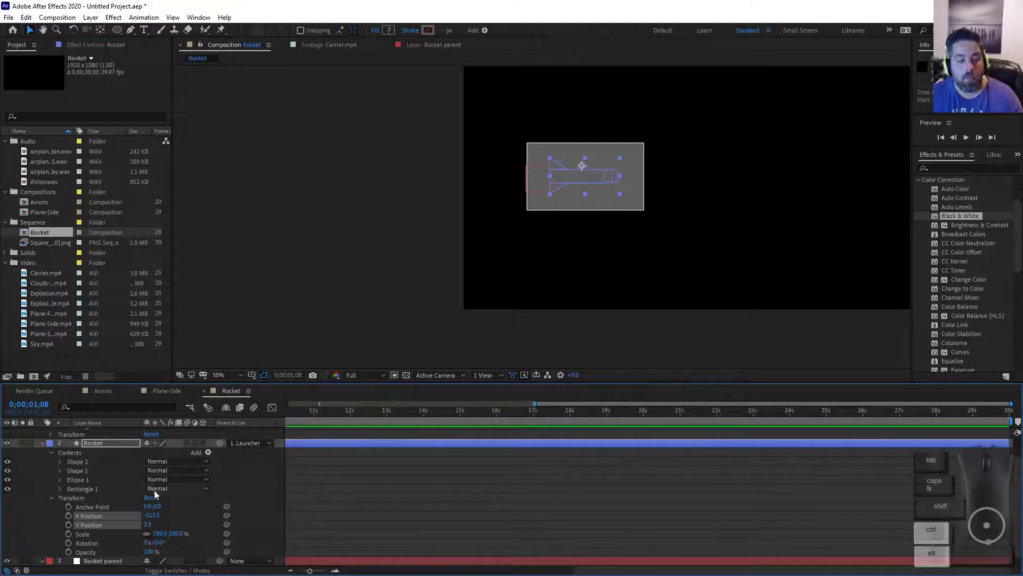
Reveal the Rocket parent null's transform properties, try changing its rotation, and undo the change.
{"action": "left_click", "coordinate": [42, 443]}
{"action": "left_click", "coordinate": [100, 477]}
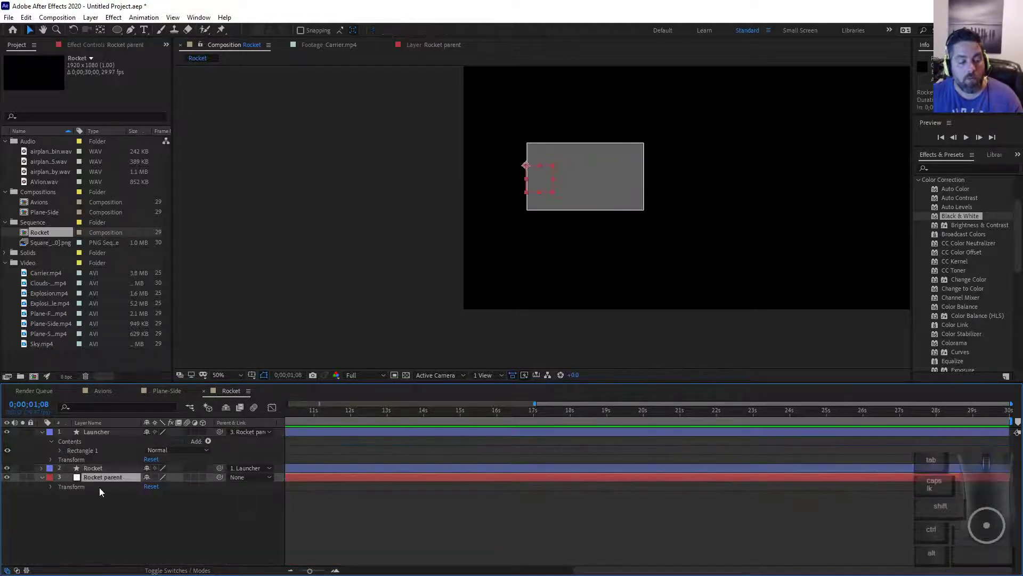
{"action": "left_click", "coordinate": [51, 487]}
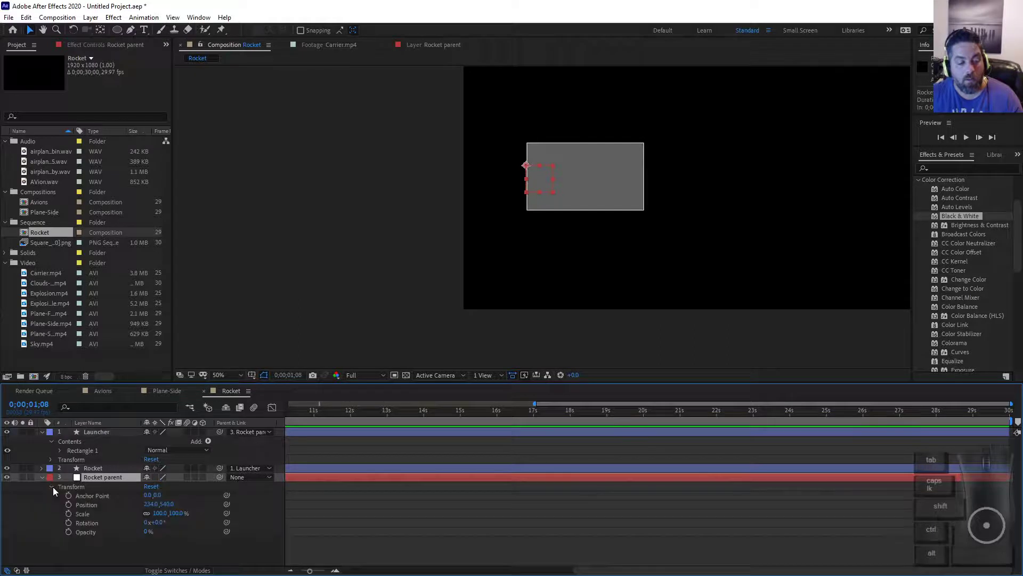
{"action": "left_click_drag", "start_coordinate": [156, 525], "coordinate": [155, 523]}
{"action": "key", "text": "ctrl+z"}
Add an X Position keyframe to the Rocket layer at 0;00;00;00 with its current position.
{"action": "left_click", "coordinate": [91, 468]}
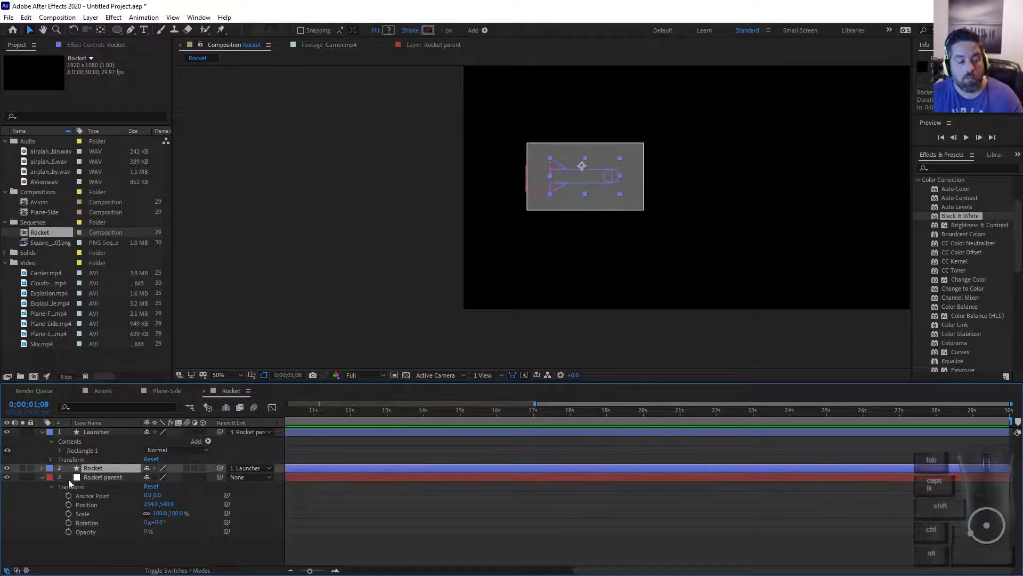
{"action": "left_click", "coordinate": [42, 468]}
{"action": "left_click", "coordinate": [292, 410]}
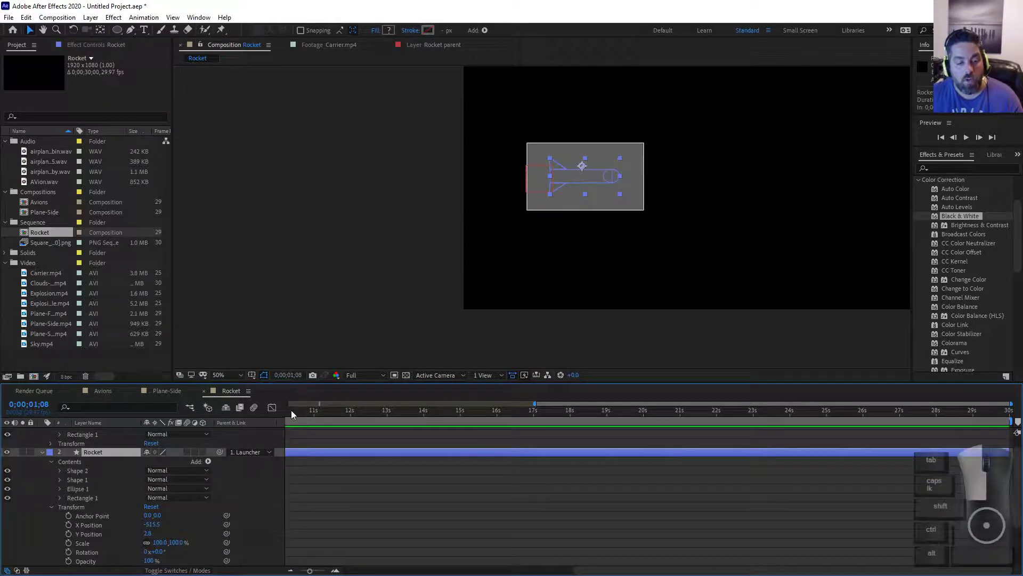
{"action": "left_click_drag", "start_coordinate": [536, 404], "coordinate": [288, 404]}
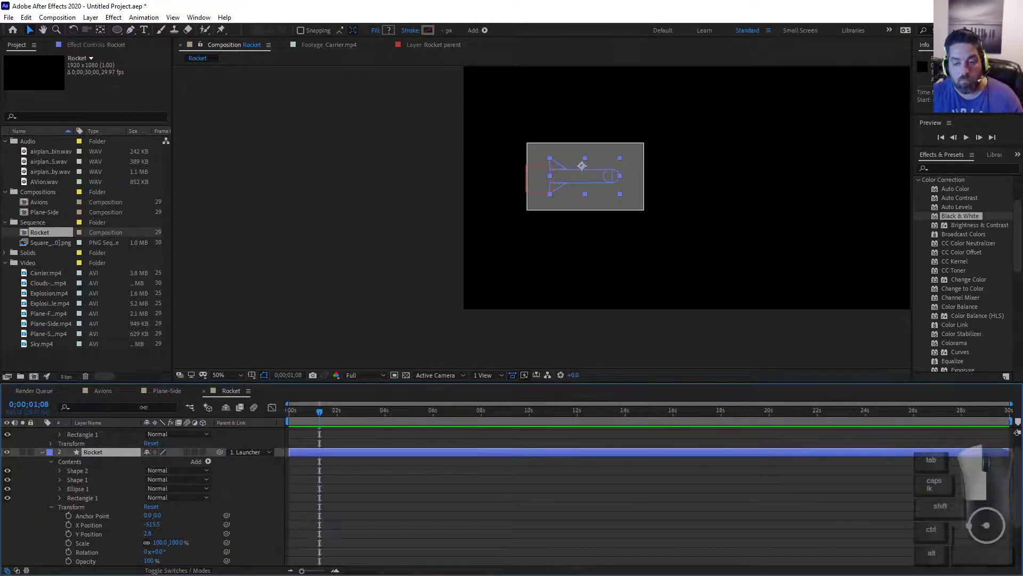
{"action": "key", "text": "Home"}
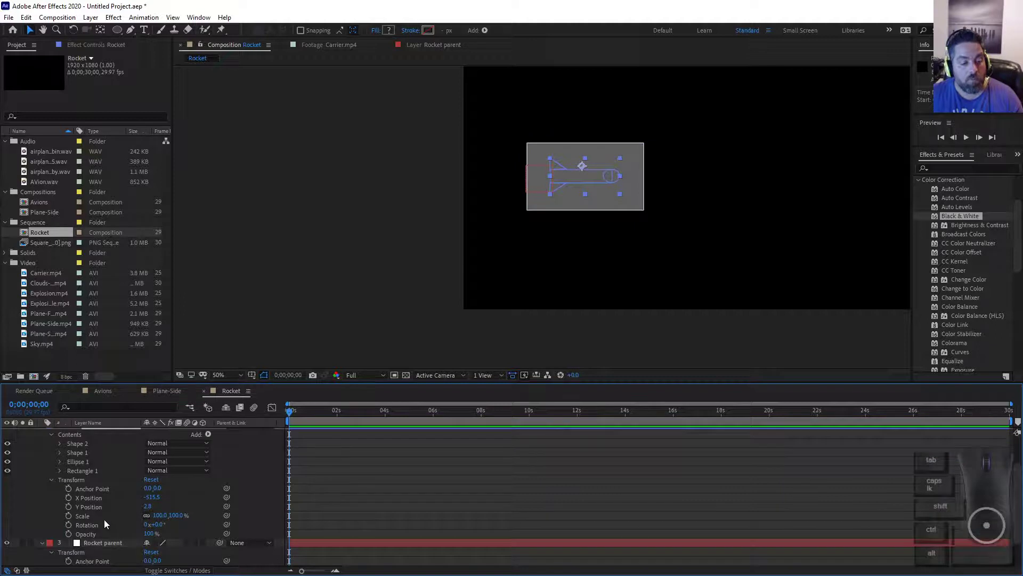
{"action": "scroll", "coordinate": [104, 520], "scroll_direction": "up", "scroll_amount": 2}
{"action": "left_click", "coordinate": [67, 524]}
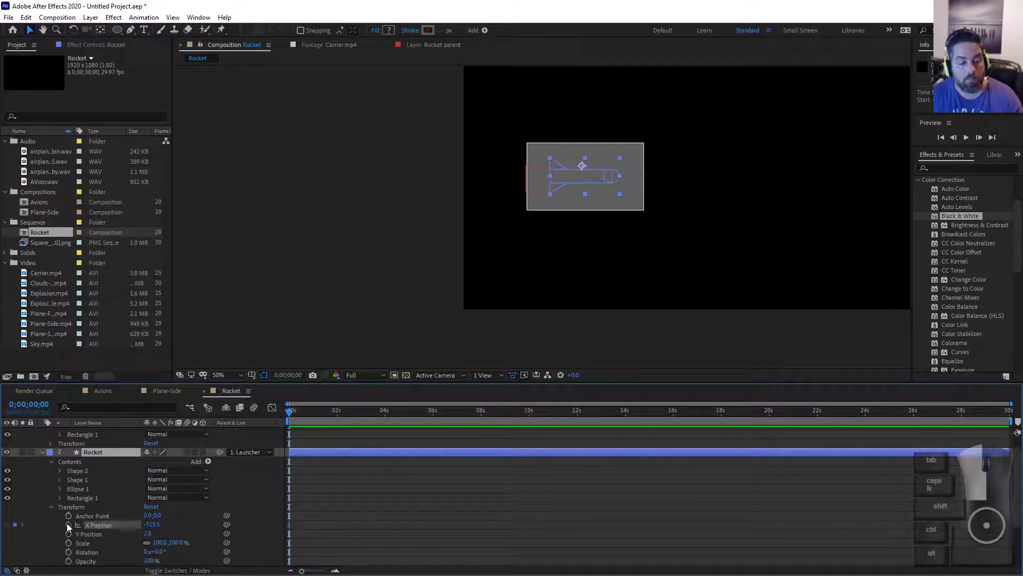
At 0;00;29;29, increase the Rocket's X Position until it lies beyond the composition's right edge, and preview the motion.
{"action": "left_click_drag", "start_coordinate": [304, 412], "coordinate": [838, 440]}
{"action": "key", "text": "End"}
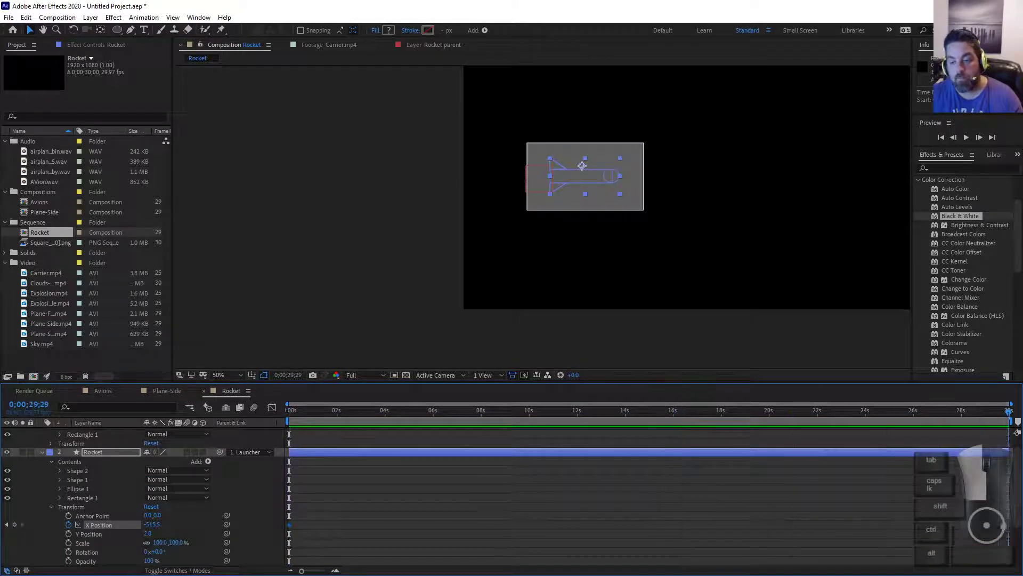
{"action": "left_click_drag", "start_coordinate": [152, 524], "coordinate": [909, 524]}
{"action": "scroll", "coordinate": [820, 257], "scroll_direction": "down", "scroll_amount": 2}
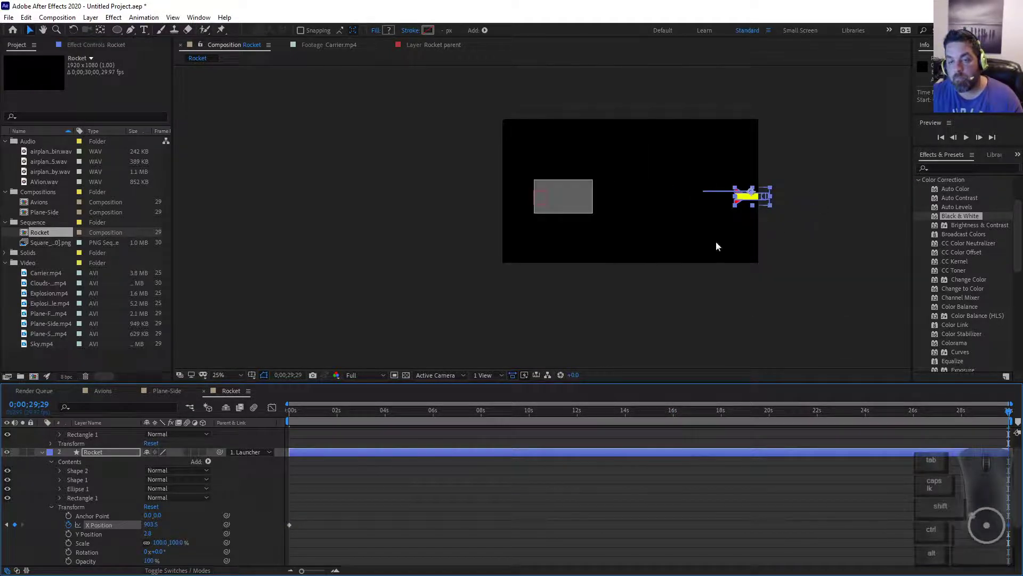
{"action": "left_click_drag", "start_coordinate": [151, 524], "coordinate": [175, 520]}
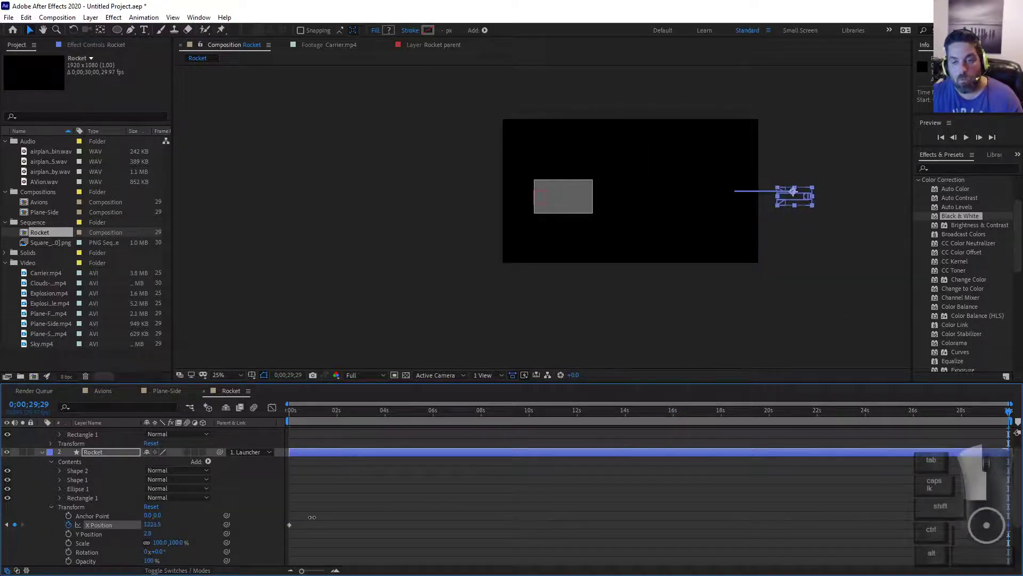
{"action": "left_click_drag", "start_coordinate": [299, 411], "coordinate": [346, 411]}
{"action": "left_click_drag", "start_coordinate": [415, 435], "coordinate": [1015, 426]}
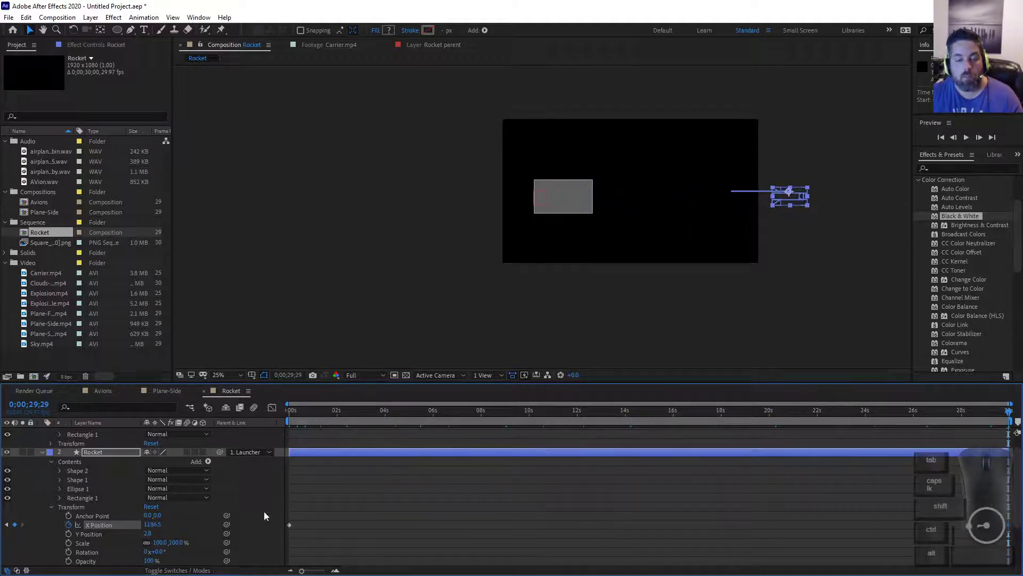
Rotate the Rocket parent null to 37° and preview the rocket's motion along the new angle.
{"action": "left_click", "coordinate": [42, 452]}
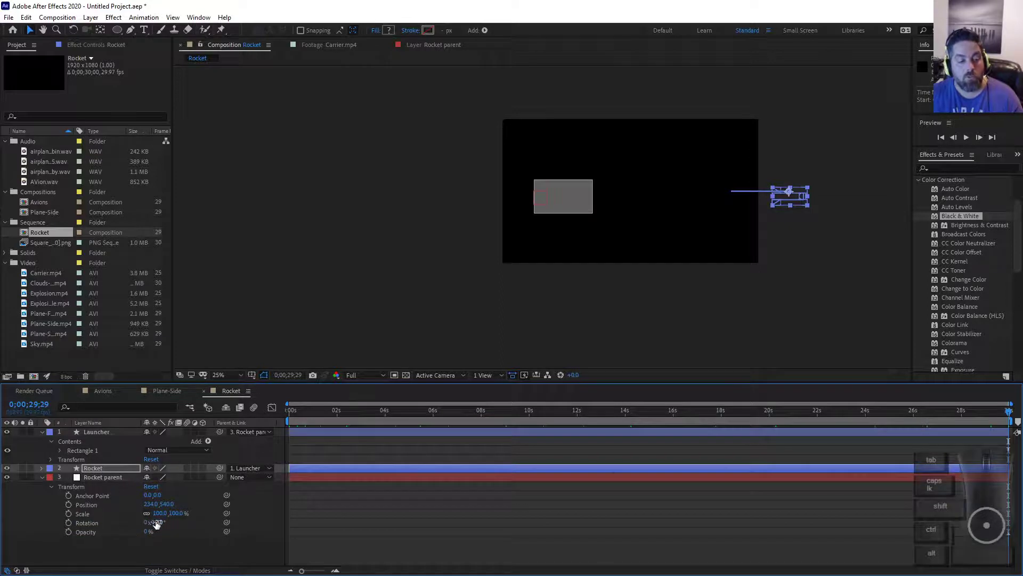
{"action": "left_click_drag", "start_coordinate": [155, 522], "coordinate": [184, 511]}
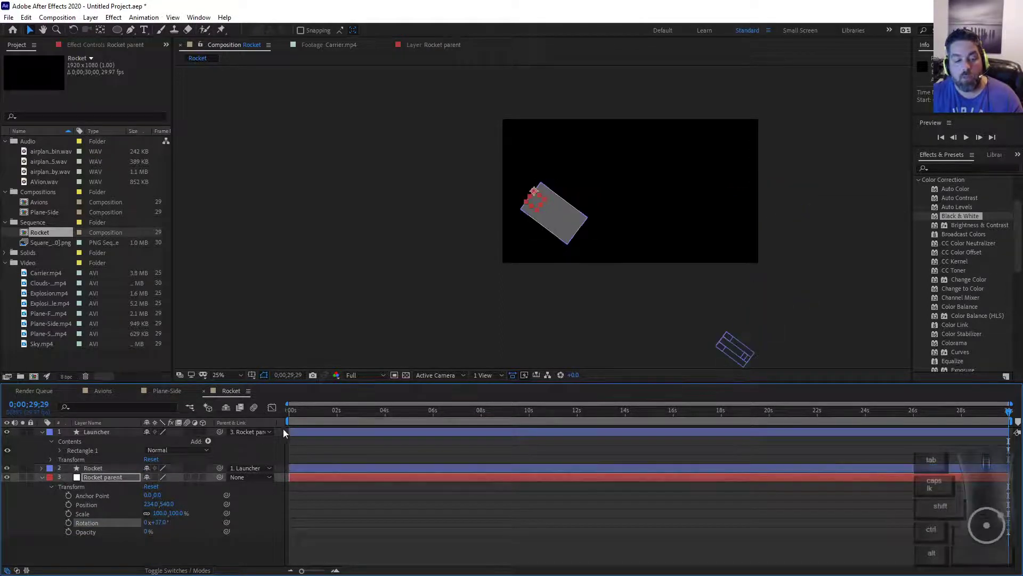
{"action": "left_click_drag", "start_coordinate": [299, 413], "coordinate": [70, 485]}
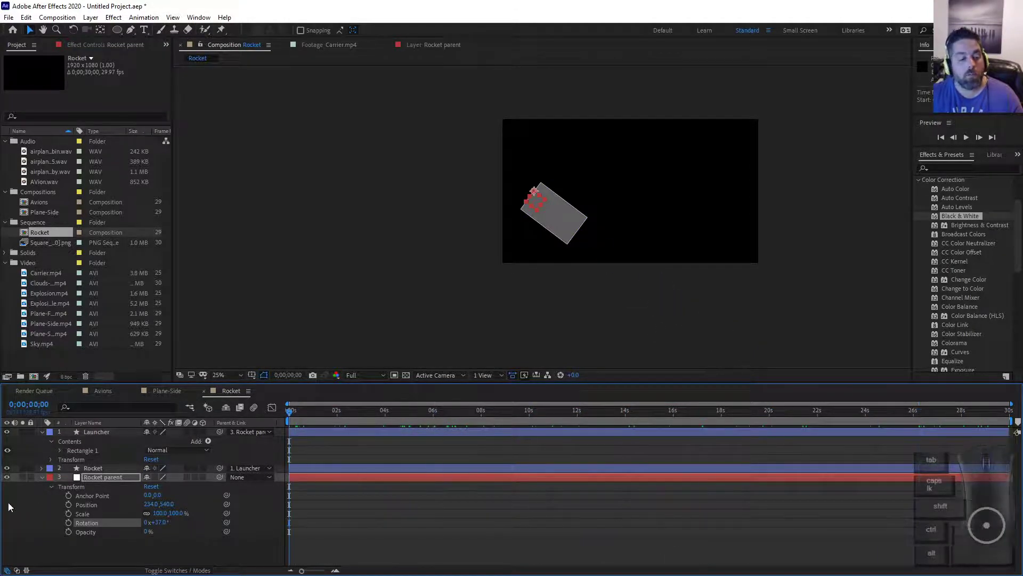
Speed up the rocket by moving its final X Position keyframe to about 4 seconds, and preview the launch.
{"action": "left_click", "coordinate": [91, 468]}
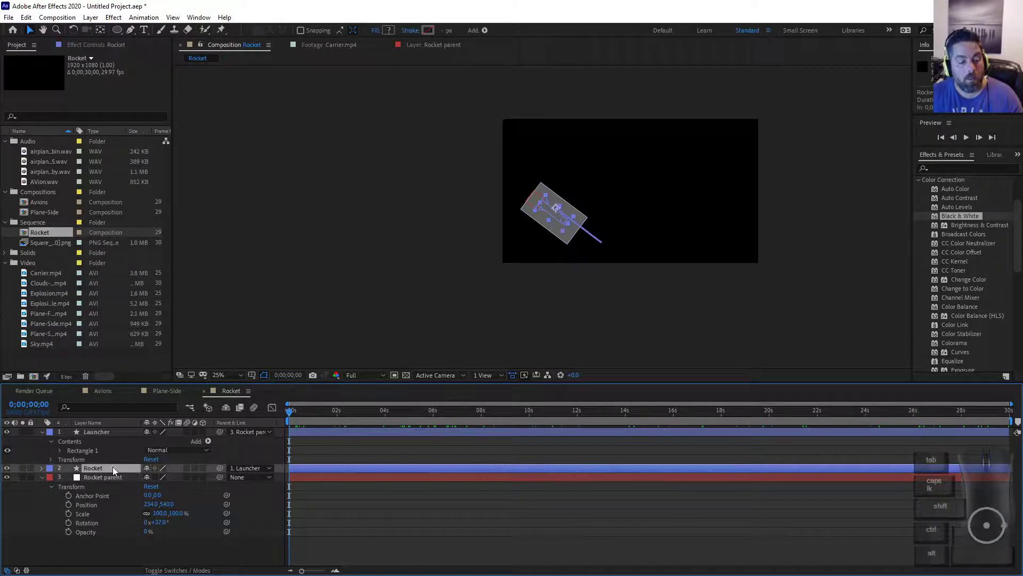
{"action": "left_click", "coordinate": [416, 430]}
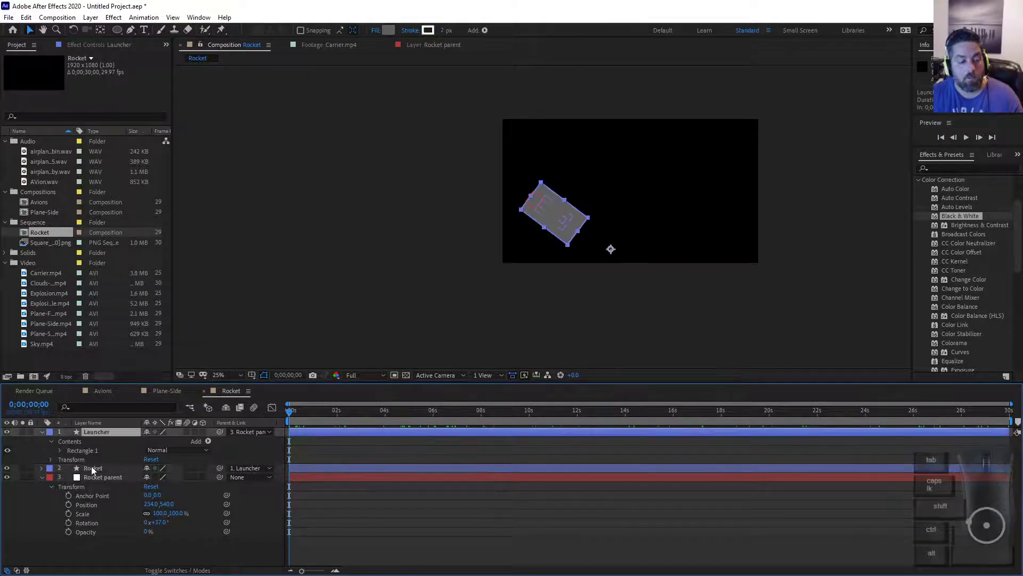
{"action": "left_click", "coordinate": [42, 467]}
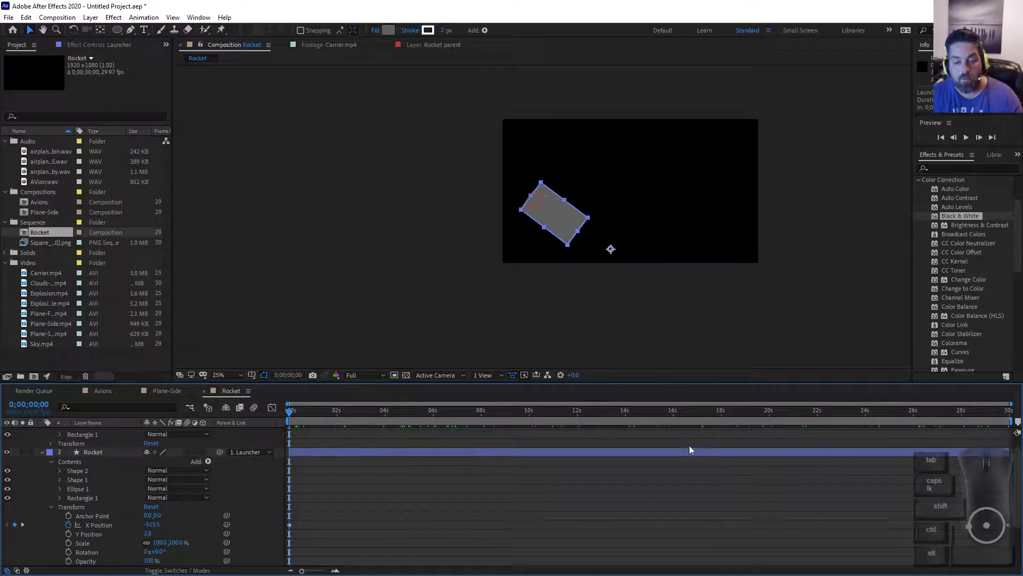
{"action": "left_click", "coordinate": [957, 453]}
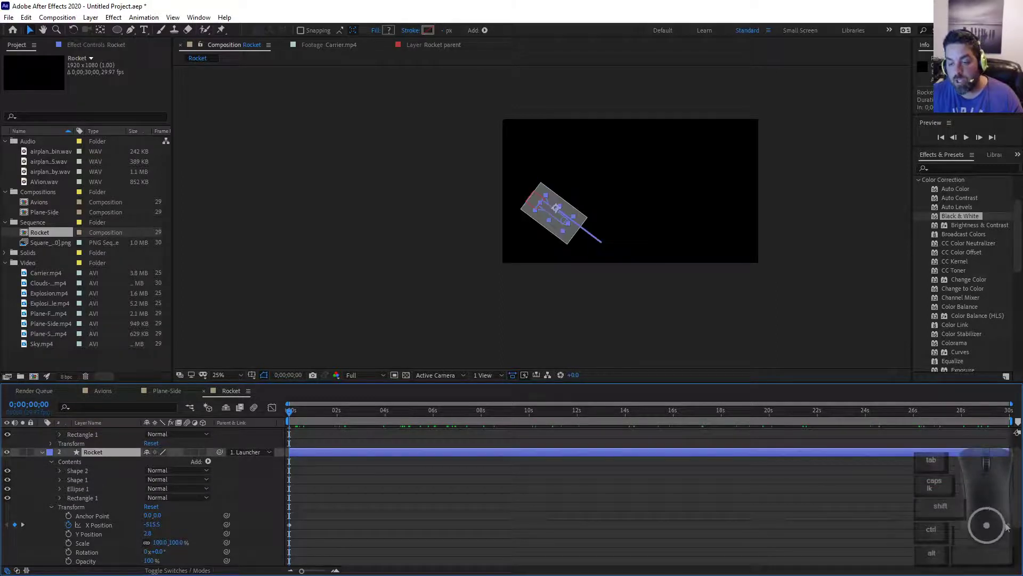
{"action": "left_click_drag", "start_coordinate": [1008, 524], "coordinate": [386, 515]}
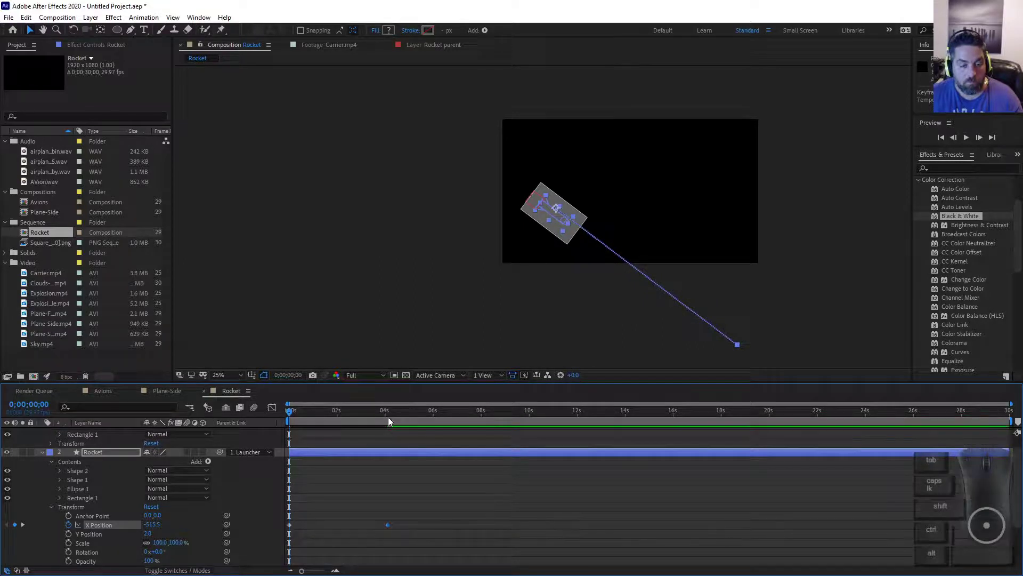
{"action": "left_click", "coordinate": [42, 452]}
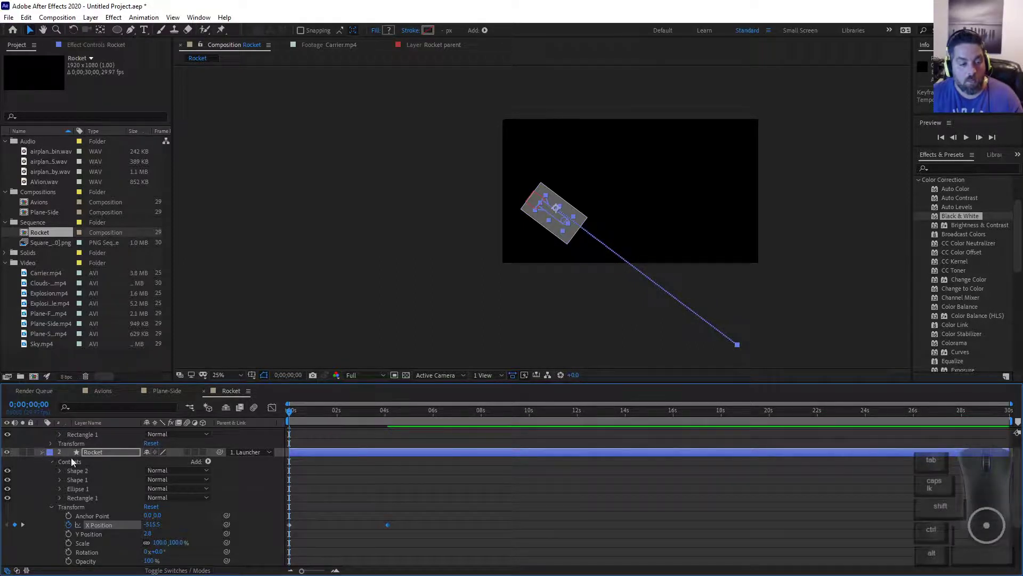
{"action": "left_click_drag", "start_coordinate": [291, 411], "coordinate": [187, 408]}
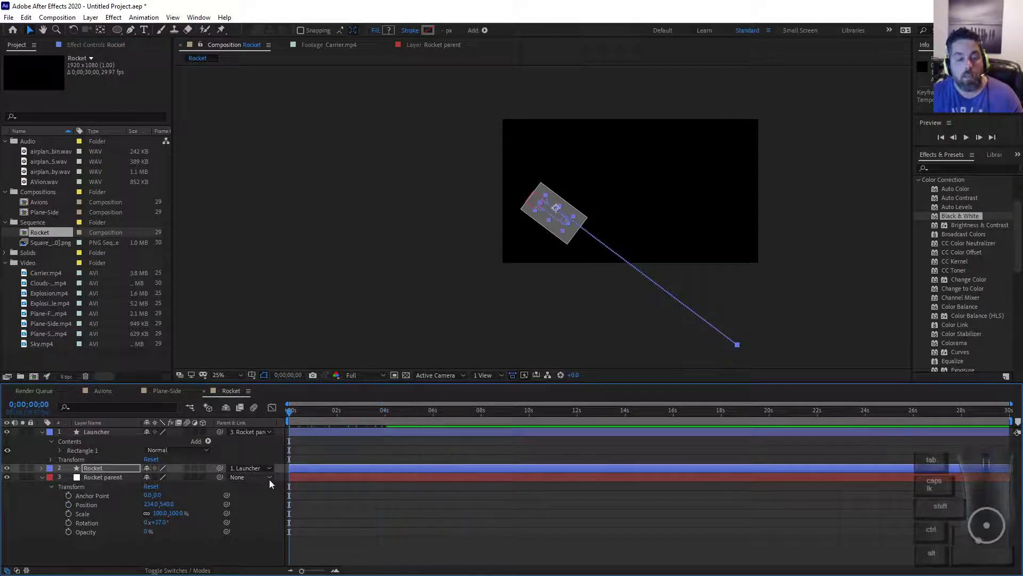
Duplicate the animated Rocket layer six times.
{"action": "key", "text": "ctrl+d"}
{"action": "key", "text": "ctrl+d"}
{"action": "key", "text": "ctrl+d"}
{"action": "key", "text": "ctrl+d"}
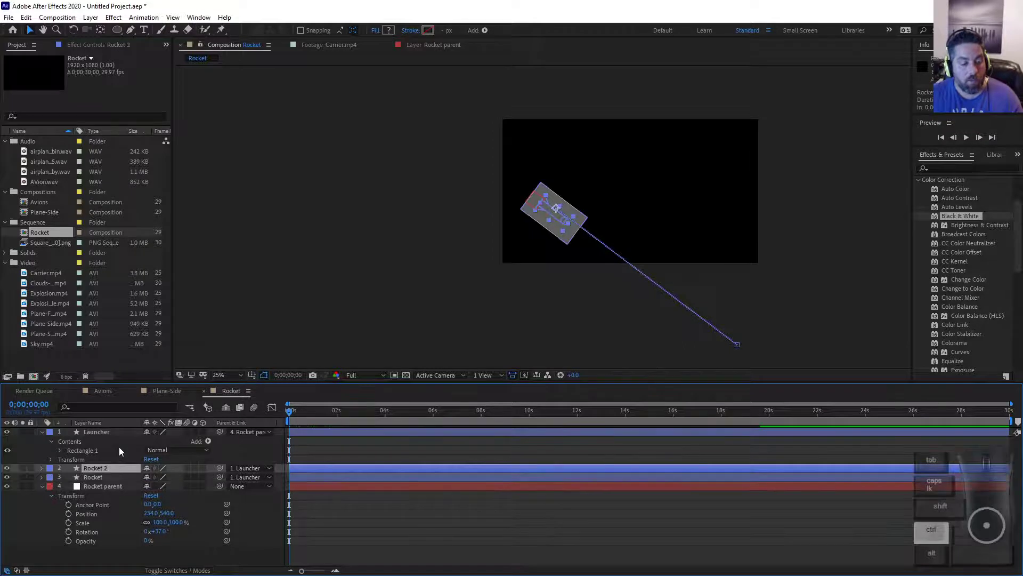
{"action": "key", "text": "ctrl+d"}
{"action": "key", "text": "ctrl+d"}
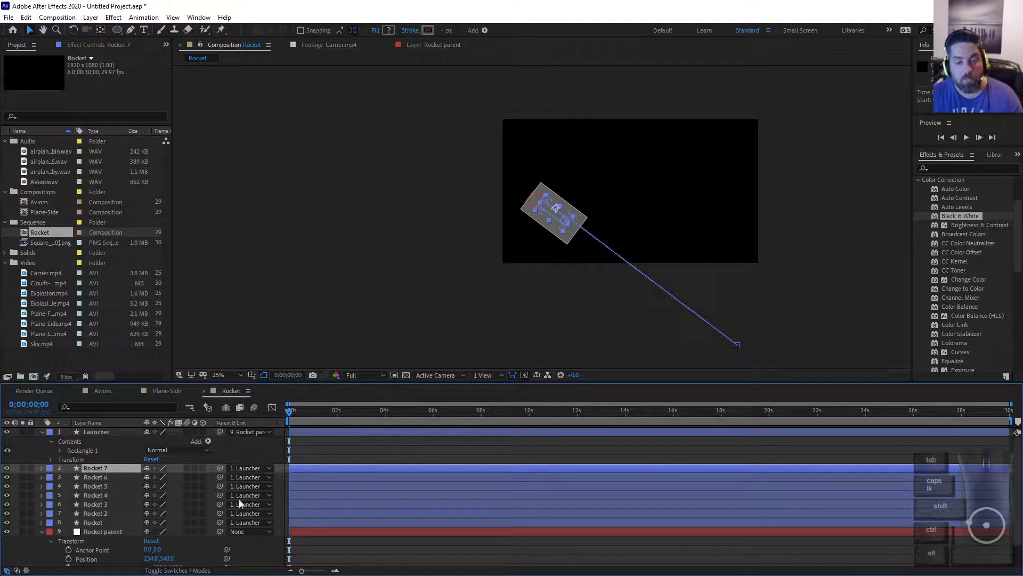
Shift the duplicated layers Rocket 2 through Rocket 7 so they start at 0;00;02;00.
{"action": "left_click_drag", "start_coordinate": [312, 408], "coordinate": [336, 419]}
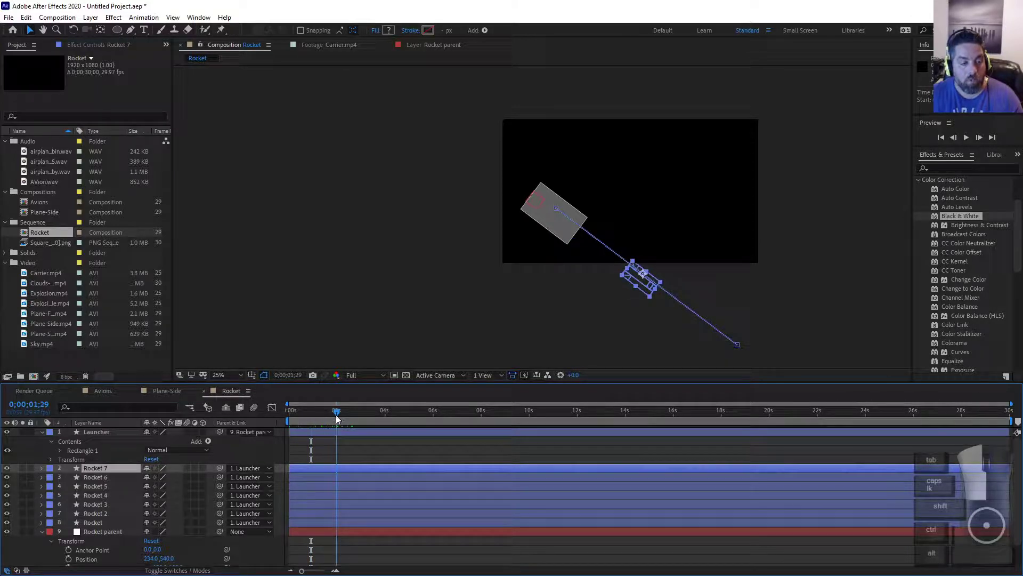
{"action": "left_click_drag", "start_coordinate": [337, 419], "coordinate": [335, 419]}
{"action": "left_click", "coordinate": [29, 405]}
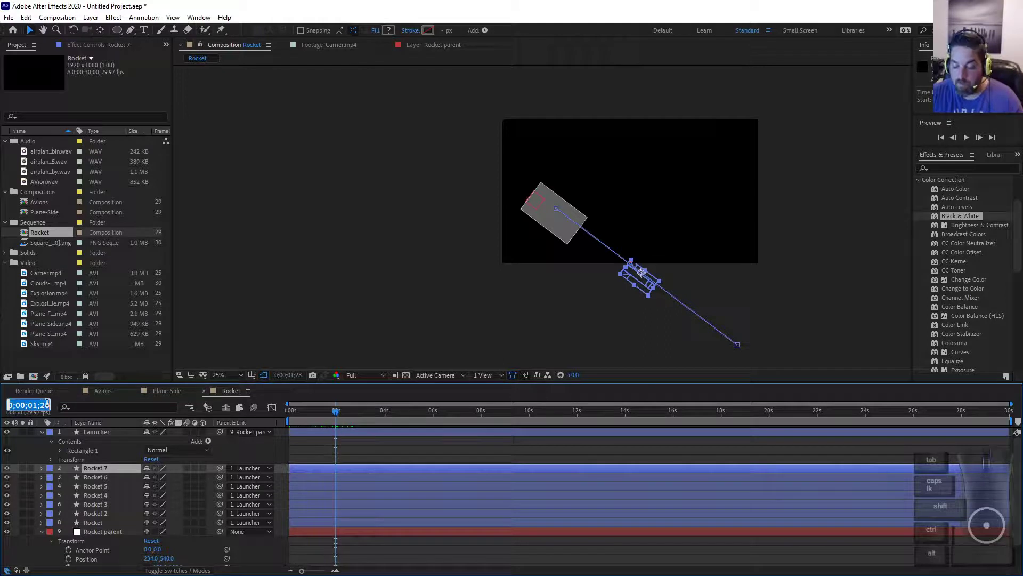
{"action": "type", "text": "200"}
{"action": "key", "text": "Return"}
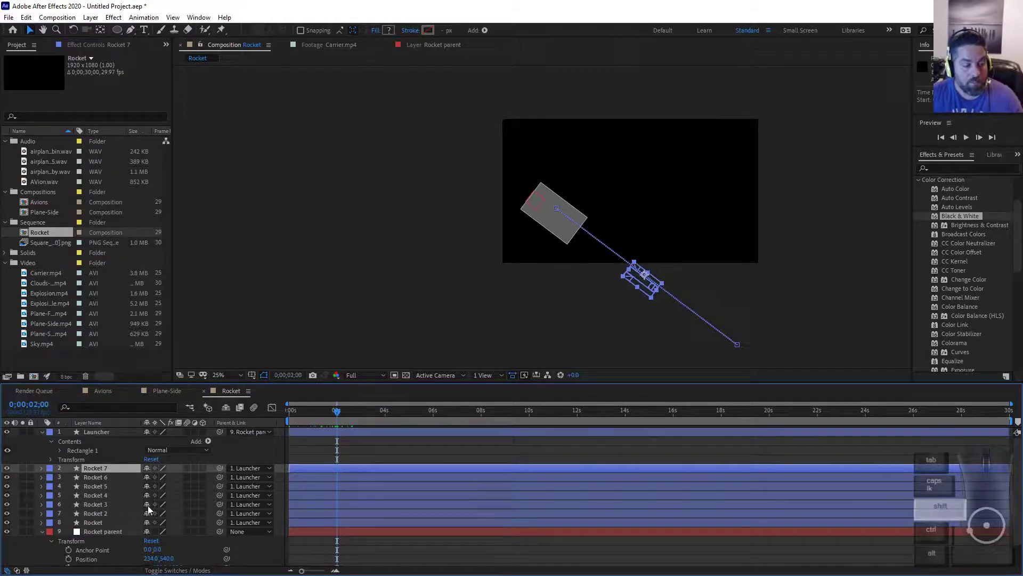
{"action": "left_click", "coordinate": [123, 511], "text": "shift"}
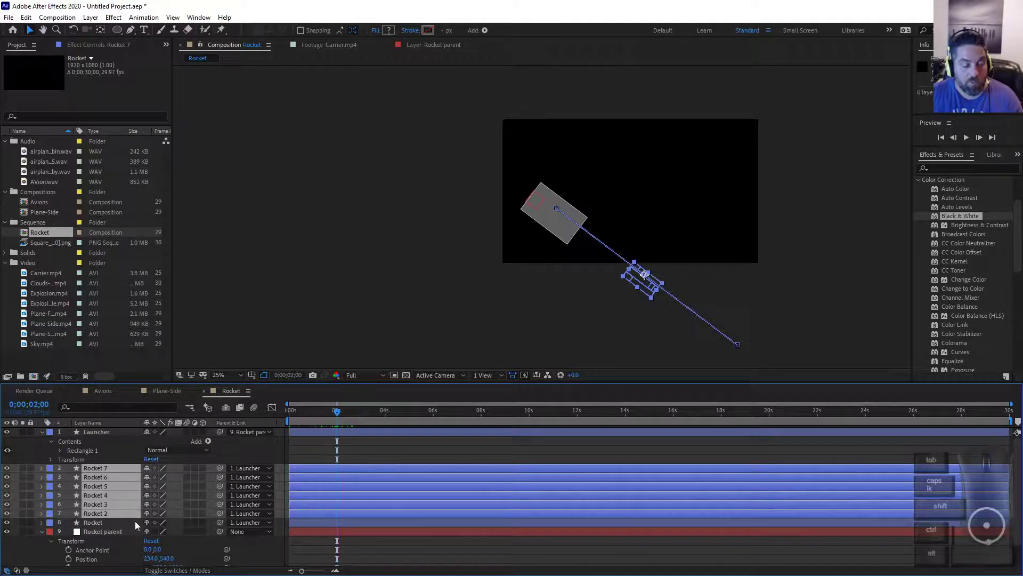
{"action": "left_click_drag", "start_coordinate": [307, 468], "coordinate": [357, 462]}
Stagger the rockets so Rocket 3 starts at 4 seconds and Rocket 4 through Rocket 7 start at 6 seconds.
{"action": "left_click_drag", "start_coordinate": [316, 412], "coordinate": [385, 424]}
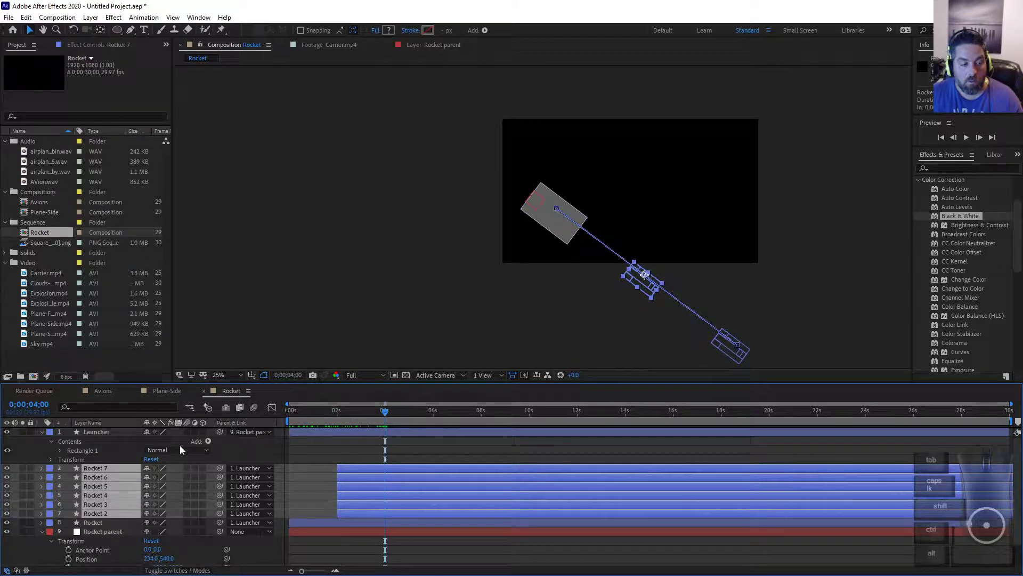
{"action": "left_click", "coordinate": [354, 513], "text": "ctrl"}
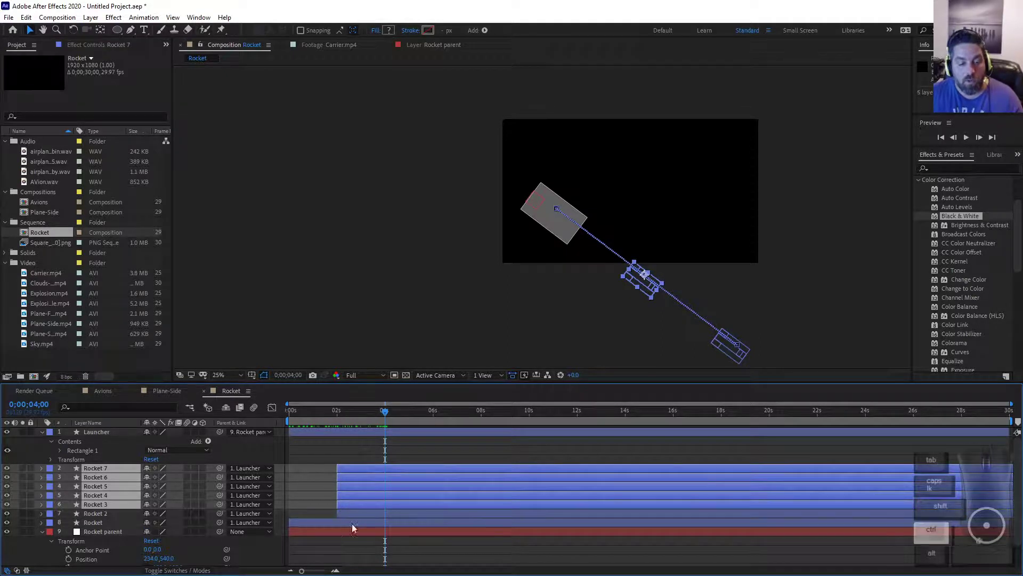
{"action": "left_click_drag", "start_coordinate": [366, 491], "coordinate": [412, 476]}
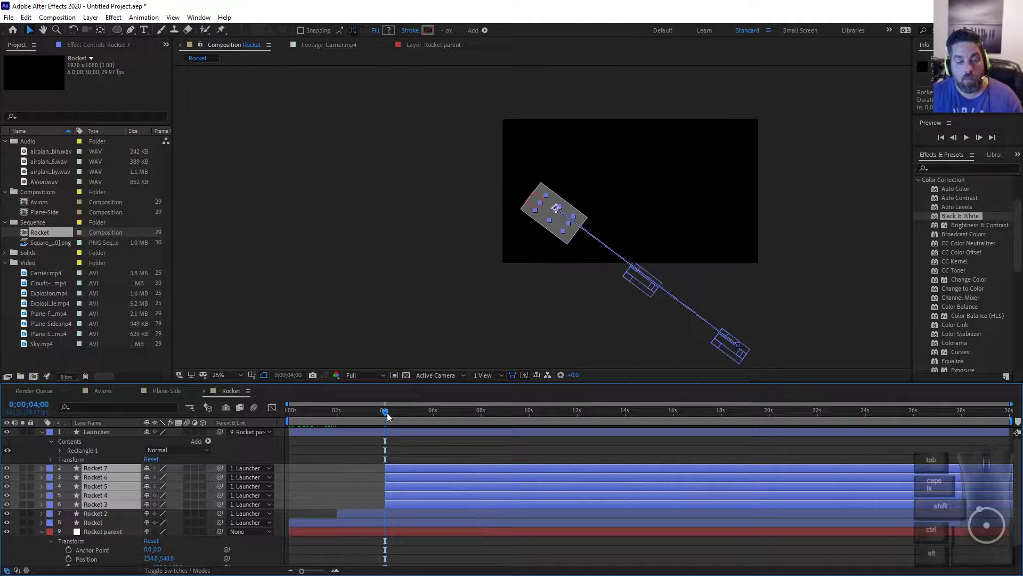
{"action": "left_click_drag", "start_coordinate": [387, 413], "coordinate": [435, 420]}
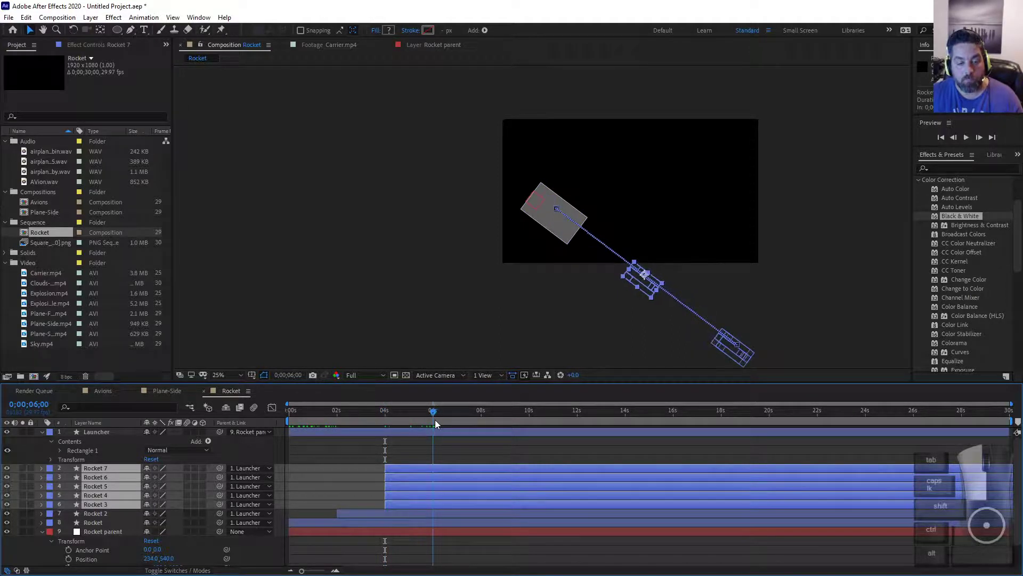
{"action": "left_click", "coordinate": [407, 501], "text": "ctrl"}
{"action": "left_click_drag", "start_coordinate": [412, 496], "coordinate": [457, 491]}
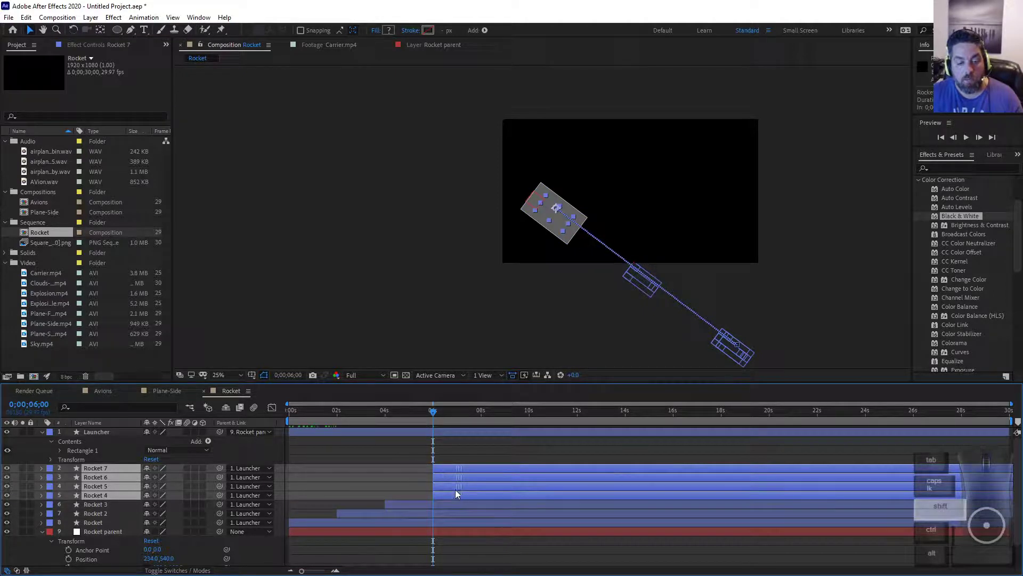
Offset Rocket 5 to start at 8 seconds and Rocket 6 and Rocket 7 to start at about 10 seconds.
{"action": "left_click_drag", "start_coordinate": [442, 414], "coordinate": [482, 414]}
{"action": "left_click", "coordinate": [459, 496], "text": "ctrl"}
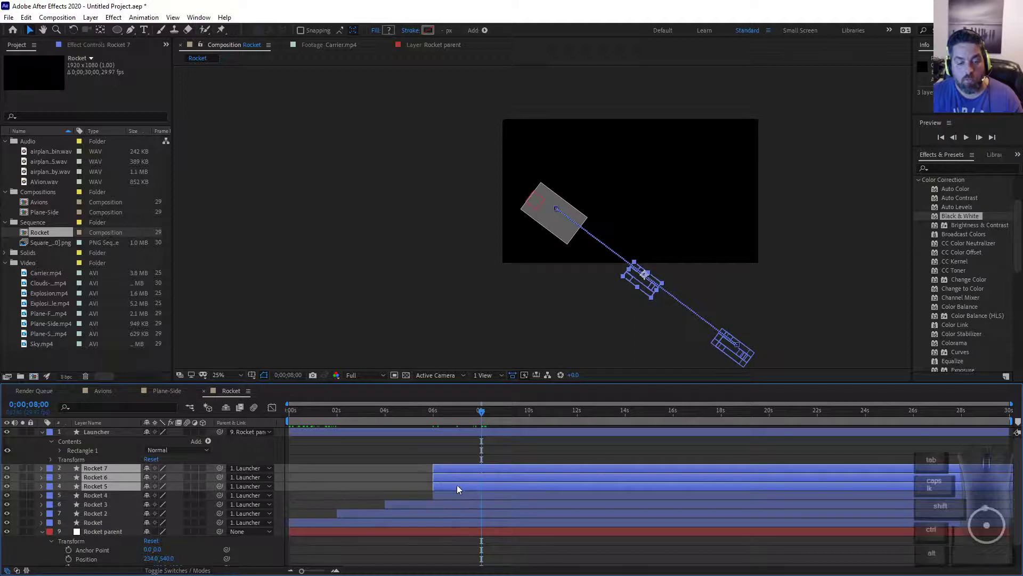
{"action": "left_click_drag", "start_coordinate": [457, 490], "coordinate": [500, 487]}
{"action": "left_click", "coordinate": [497, 420]}
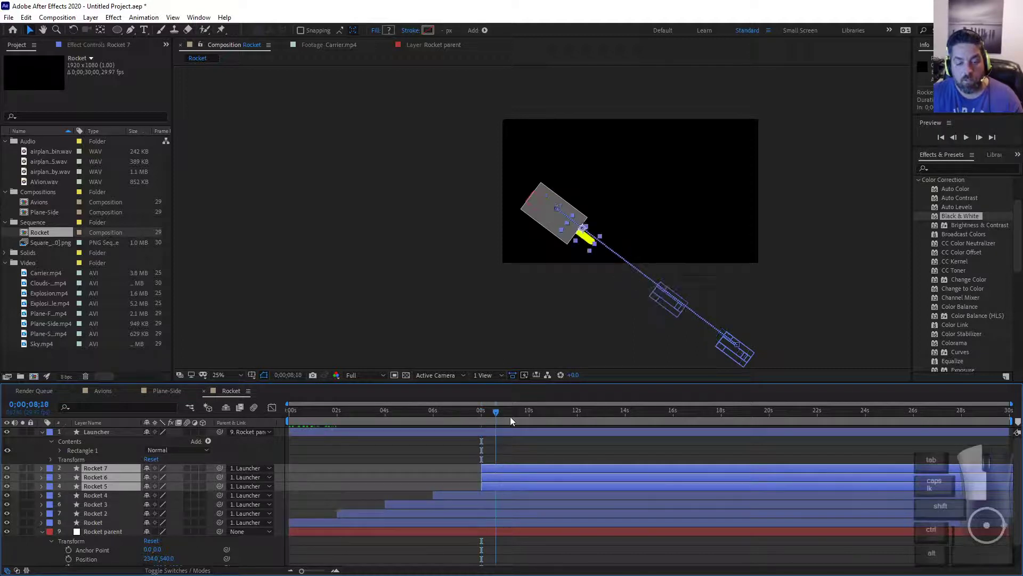
{"action": "left_click_drag", "start_coordinate": [511, 418], "coordinate": [528, 421]}
{"action": "left_click", "coordinate": [529, 420]}
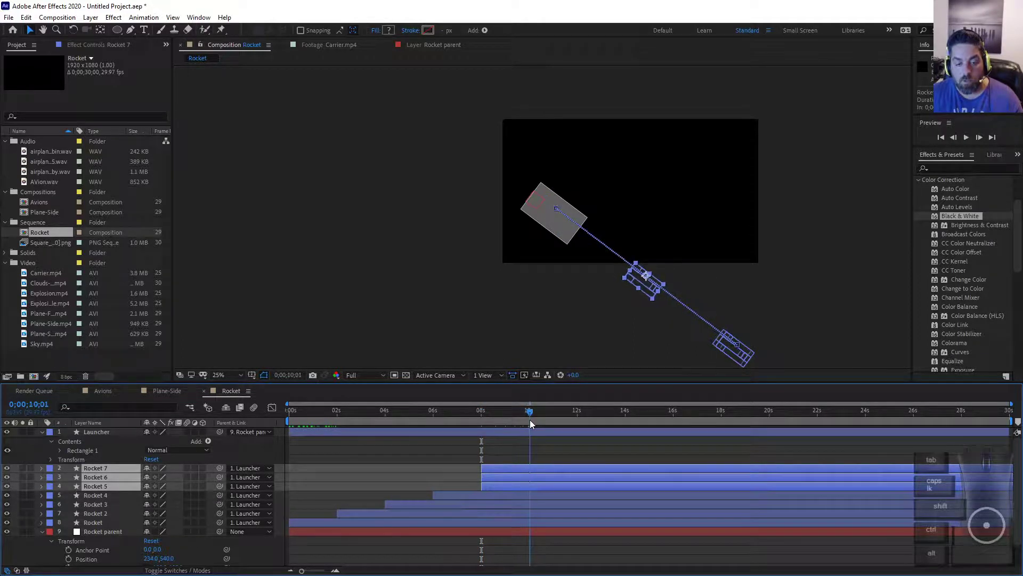
{"action": "left_click", "coordinate": [498, 486], "text": "ctrl"}
{"action": "left_click_drag", "start_coordinate": [501, 478], "coordinate": [549, 465]}
Shift Rocket 7 to start at about 12 seconds, and preview the staggered launches from the beginning.
{"action": "left_click", "coordinate": [581, 418]}
{"action": "left_click", "coordinate": [577, 417]}
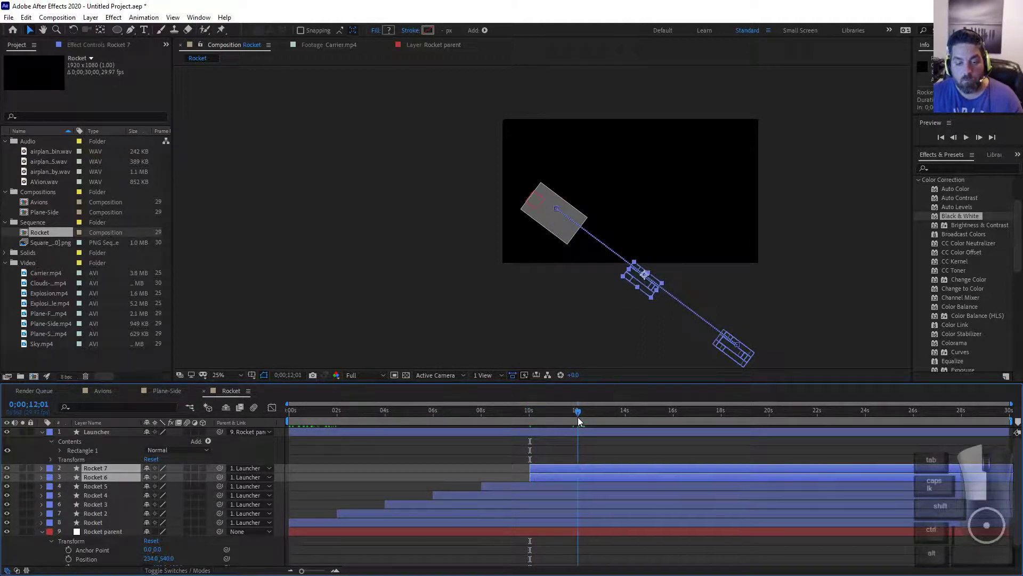
{"action": "left_click", "coordinate": [576, 468]}
{"action": "left_click_drag", "start_coordinate": [576, 468], "coordinate": [624, 468]}
{"action": "left_click_drag", "start_coordinate": [480, 415], "coordinate": [288, 421]}
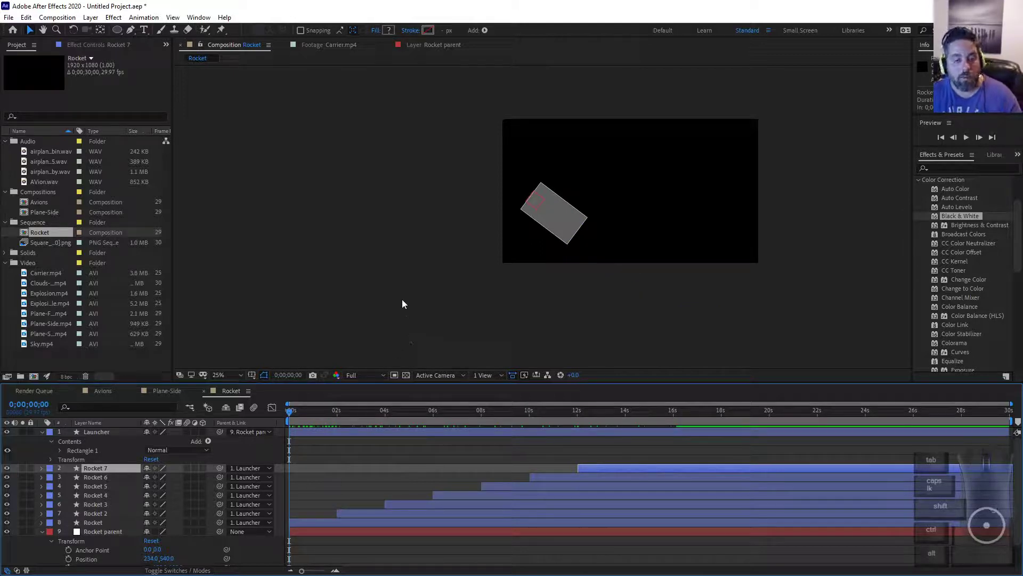
{"action": "scroll", "coordinate": [583, 247], "scroll_direction": "down", "scroll_amount": 2}
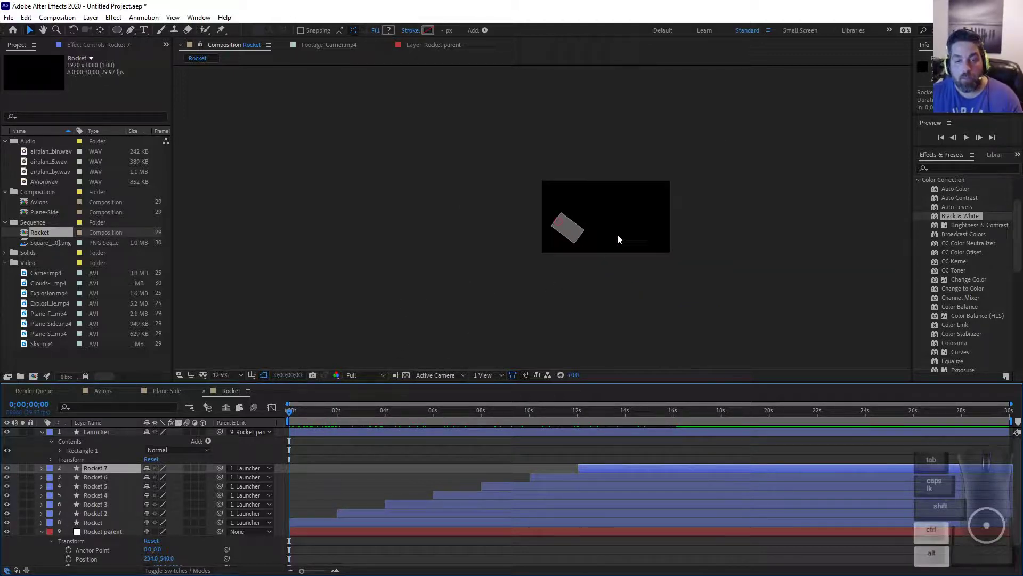
{"action": "scroll", "coordinate": [617, 234], "scroll_direction": "up", "scroll_amount": 2}
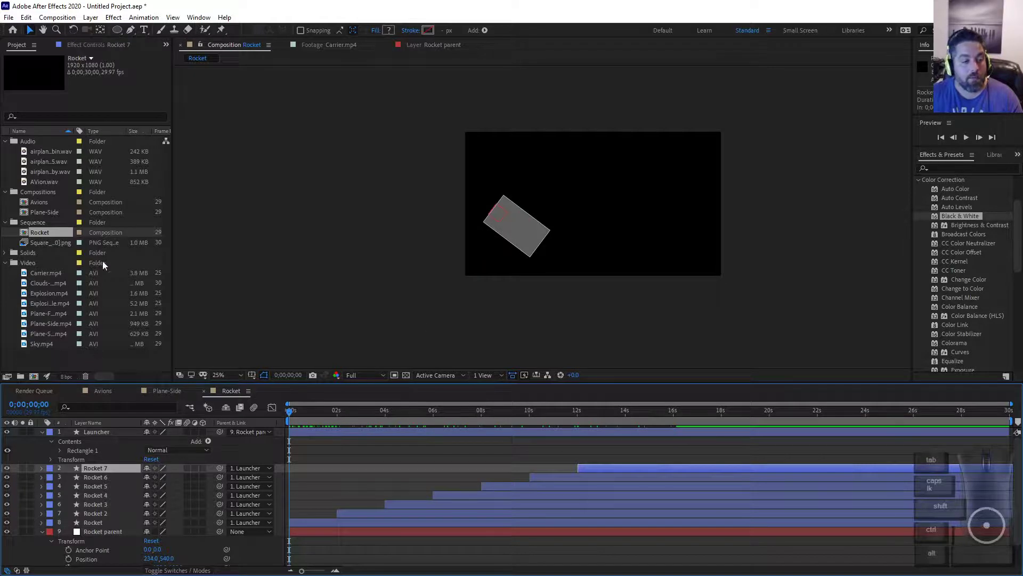
{"action": "left_click_drag", "start_coordinate": [294, 414], "coordinate": [165, 376]}
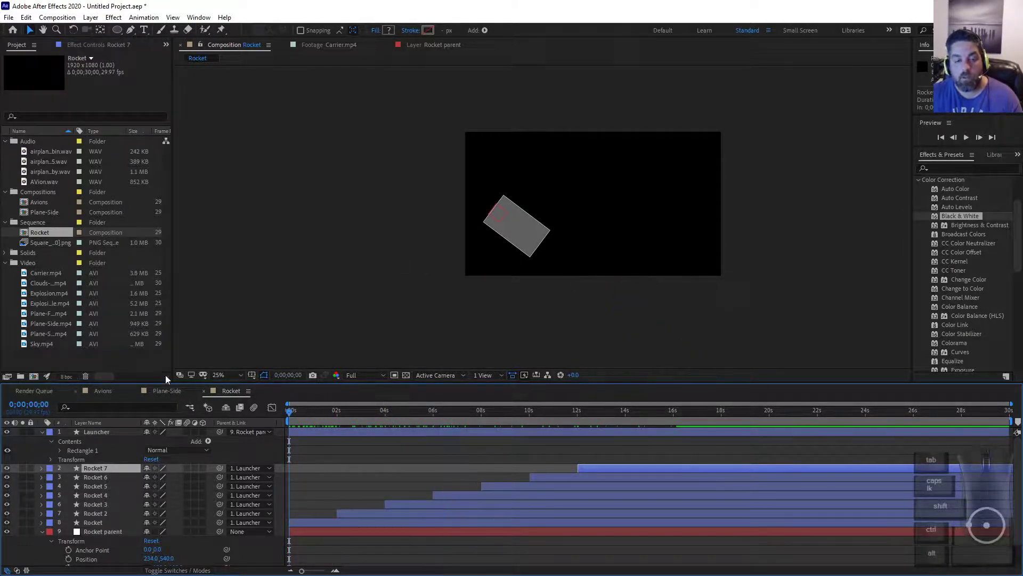
Keyframe the Rocket parent's Rotation at 37° at the start and about -91° at 0;00;16;16, and preview the sweep.
{"action": "scroll", "coordinate": [139, 519], "scroll_direction": "down", "scroll_amount": 2}
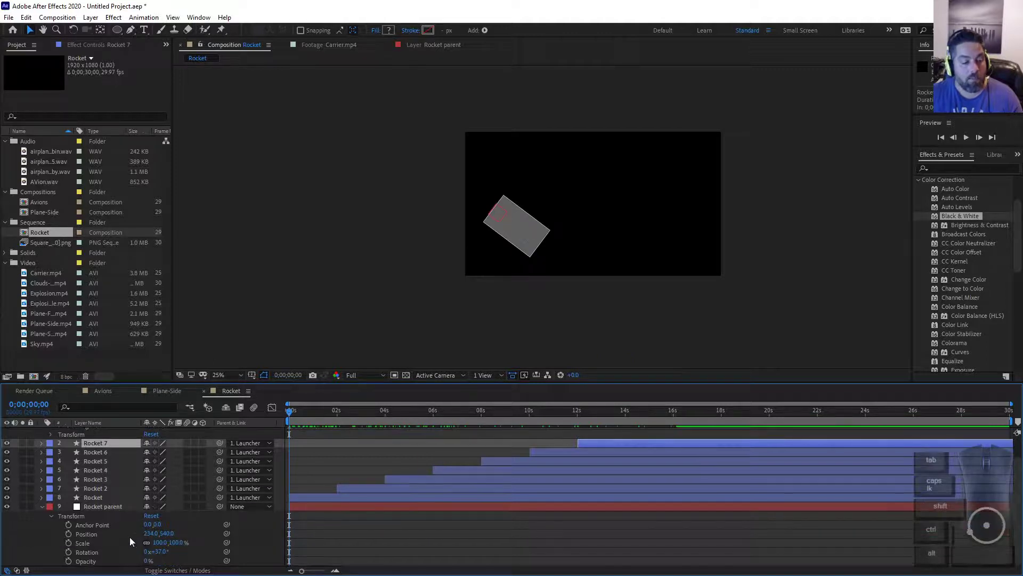
{"action": "left_click", "coordinate": [68, 552]}
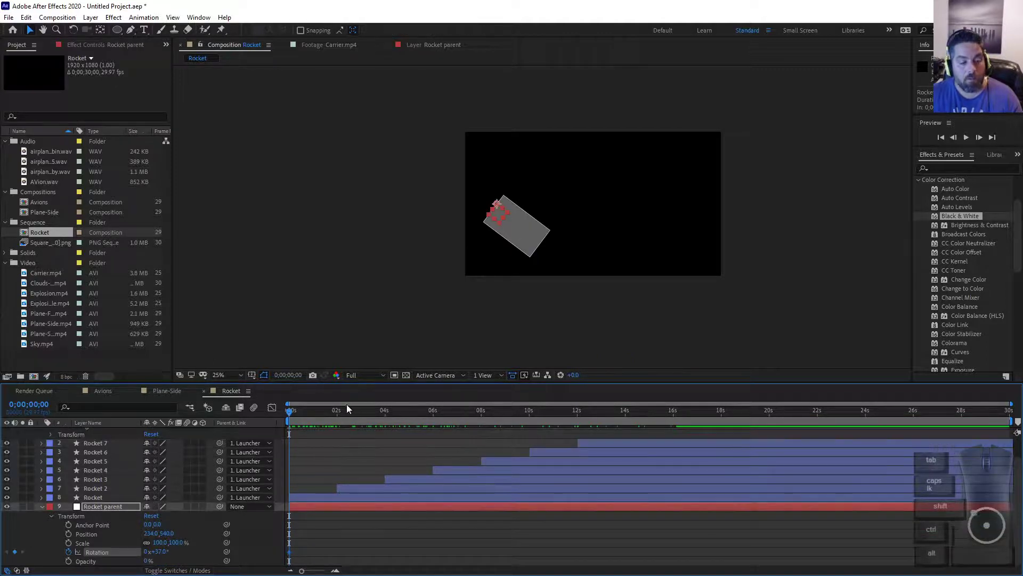
{"action": "left_click_drag", "start_coordinate": [298, 415], "coordinate": [1010, 413]}
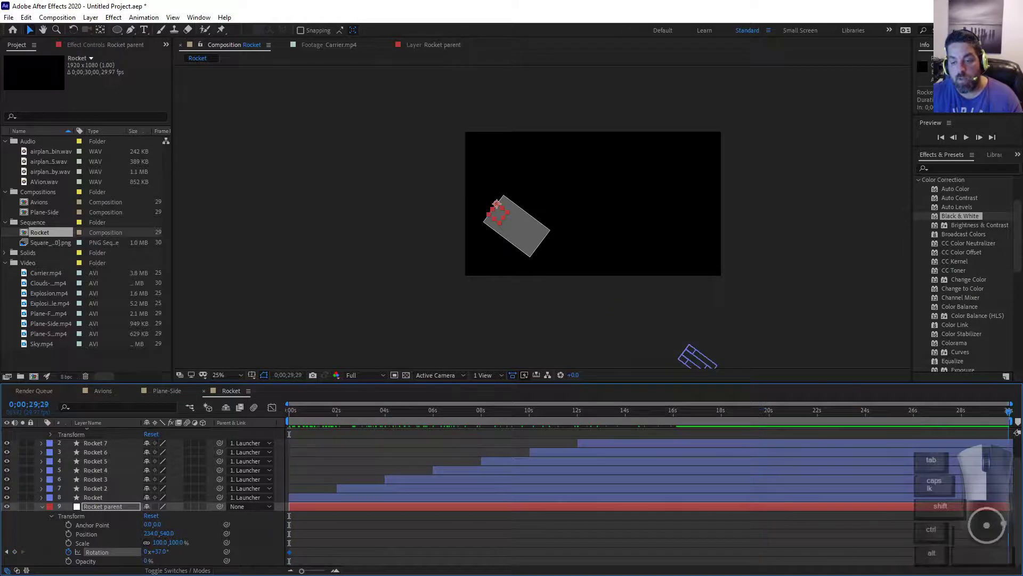
{"action": "left_click_drag", "start_coordinate": [762, 415], "coordinate": [686, 401]}
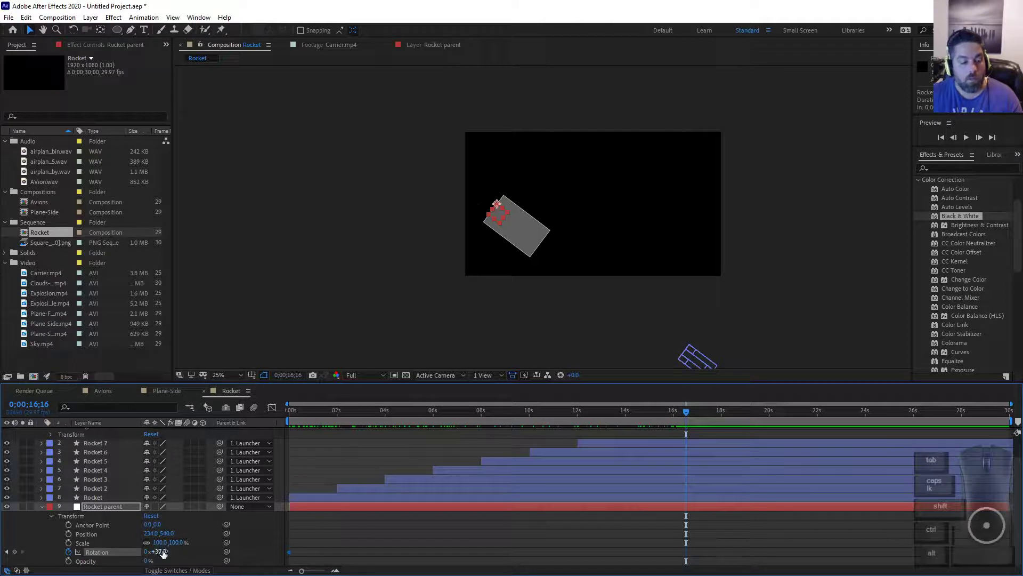
{"action": "left_click_drag", "start_coordinate": [160, 552], "coordinate": [132, 556]}
{"action": "key", "text": "space"}
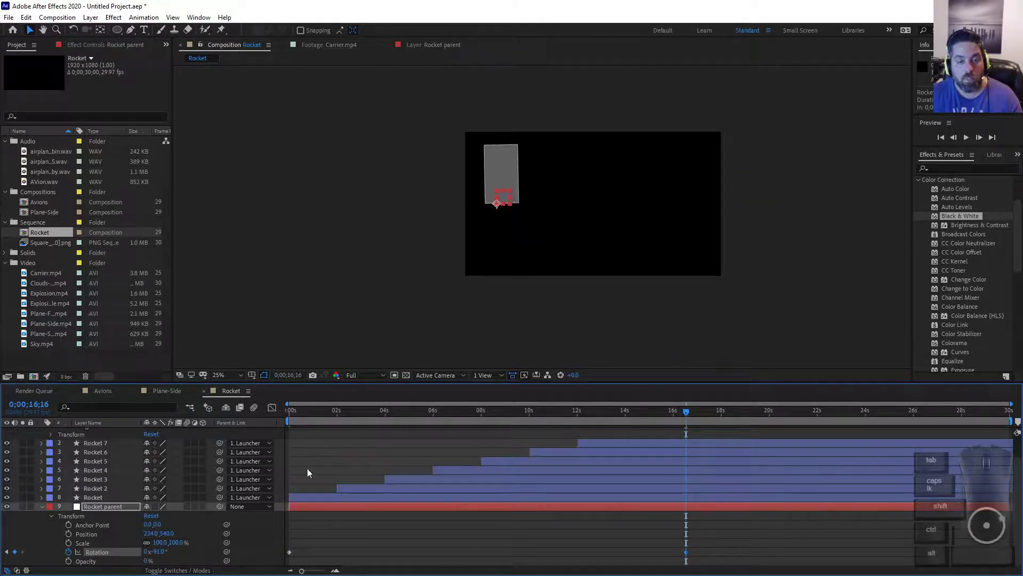
{"action": "left_click_drag", "start_coordinate": [288, 411], "coordinate": [286, 466]}
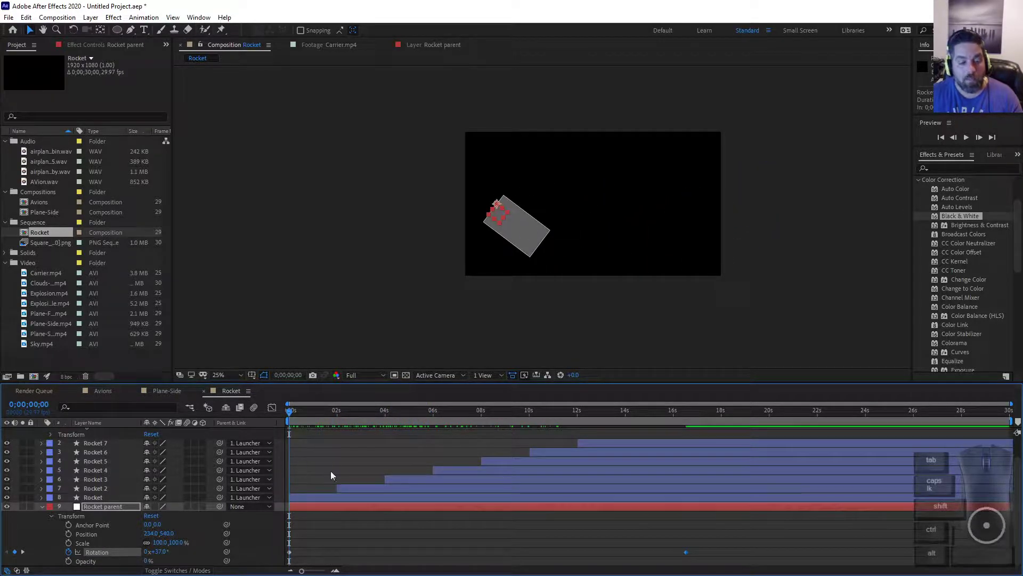
{"action": "left_click_drag", "start_coordinate": [290, 412], "coordinate": [280, 445]}
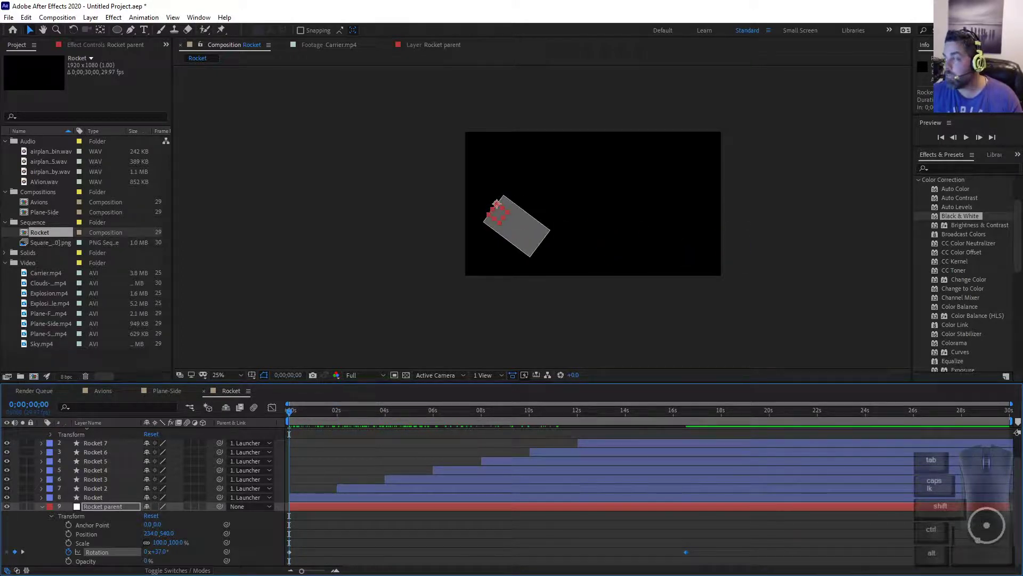
Try setting the Rocket layer's parent to None, check its motion, and undo the change.
{"action": "left_click", "coordinate": [688, 497]}
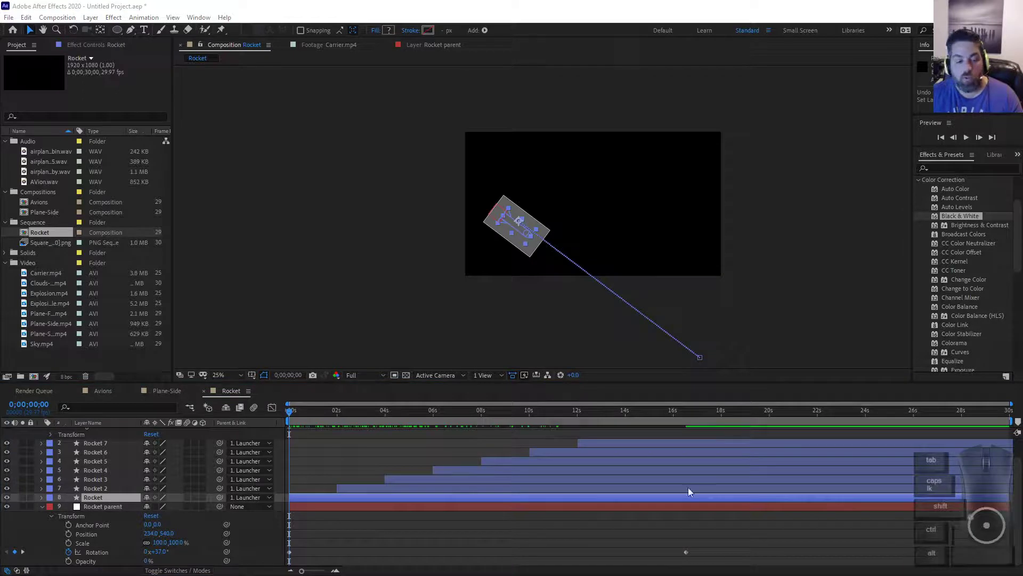
{"action": "scroll", "coordinate": [184, 468], "scroll_direction": "up", "scroll_amount": 1}
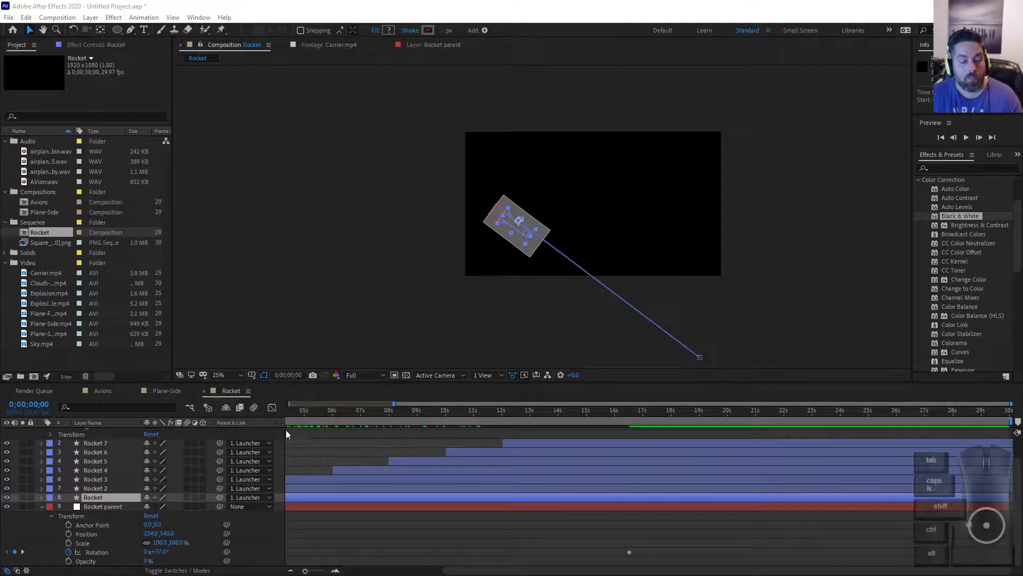
{"action": "left_click", "coordinate": [250, 497]}
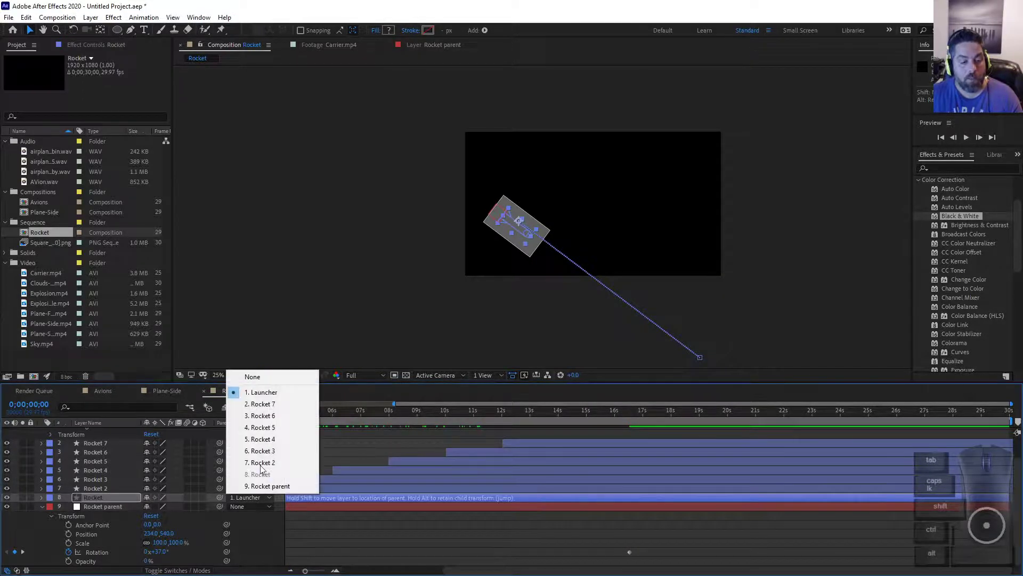
{"action": "left_click", "coordinate": [254, 374]}
{"action": "left_click_drag", "start_coordinate": [293, 417], "coordinate": [331, 420]}
{"action": "key", "text": "ctrl+z"}
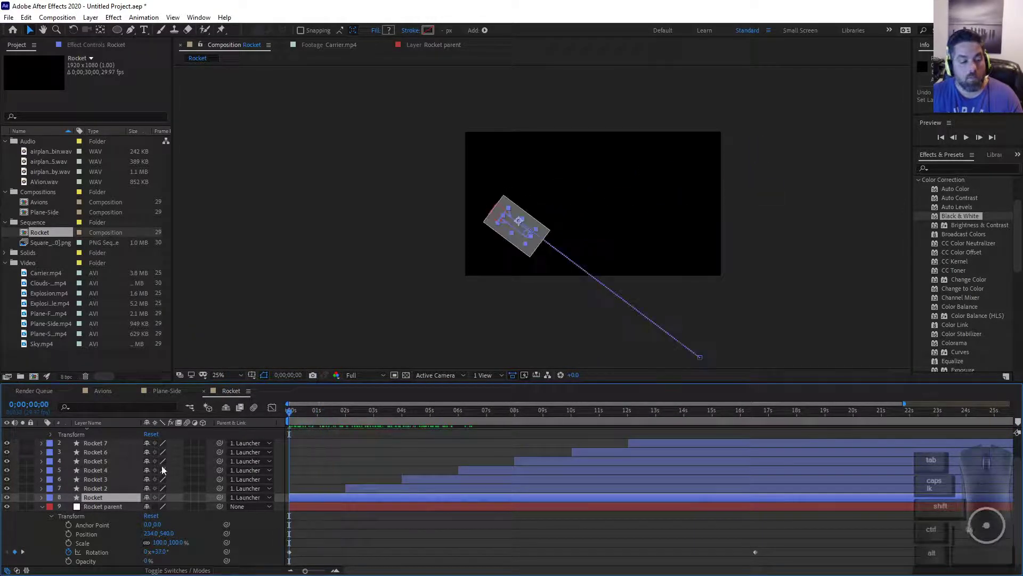
Collapse the Launcher layer's properties and duplicate the layer six times.
{"action": "scroll", "coordinate": [106, 495], "scroll_direction": "down", "scroll_amount": 2}
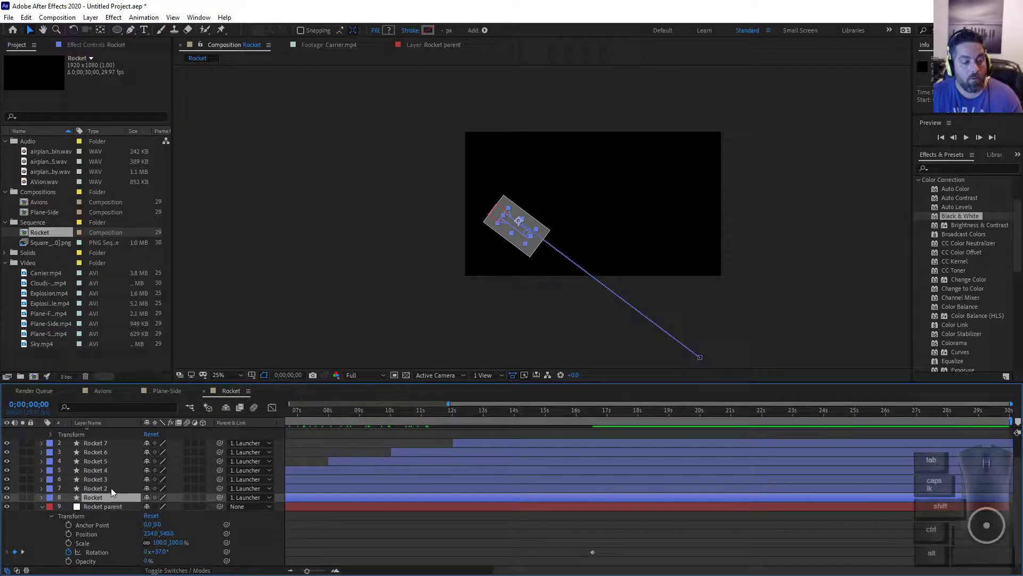
{"action": "scroll", "coordinate": [111, 488], "scroll_direction": "up", "scroll_amount": 1}
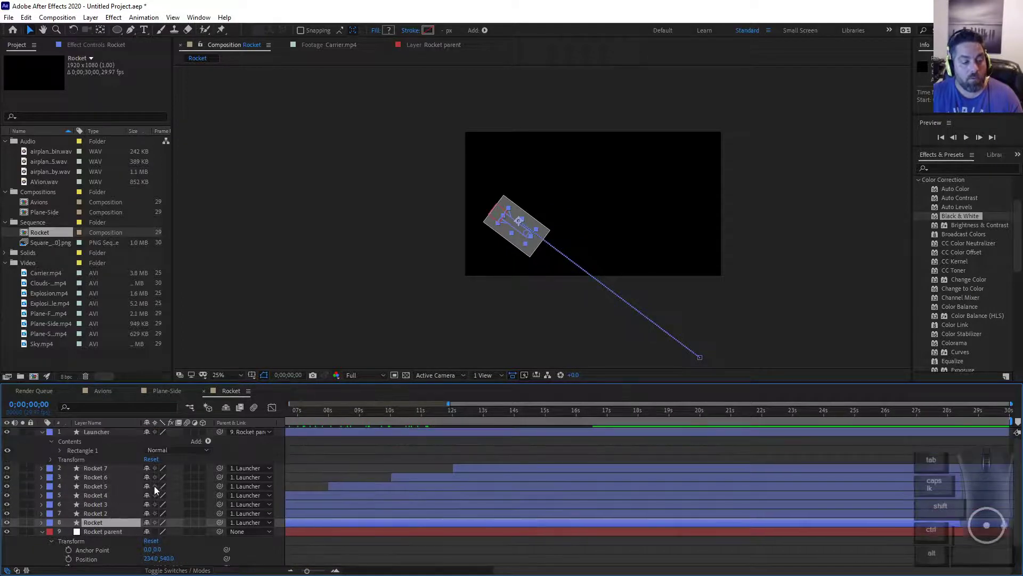
{"action": "left_click", "coordinate": [42, 432]}
{"action": "left_click", "coordinate": [125, 431]}
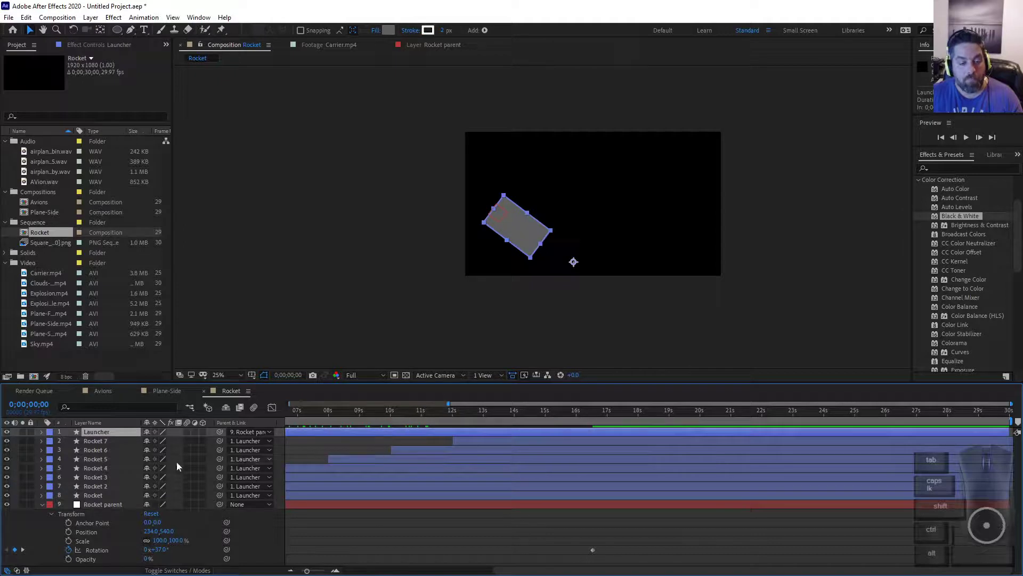
{"action": "left_click", "coordinate": [104, 507]}
{"action": "left_click", "coordinate": [97, 431]}
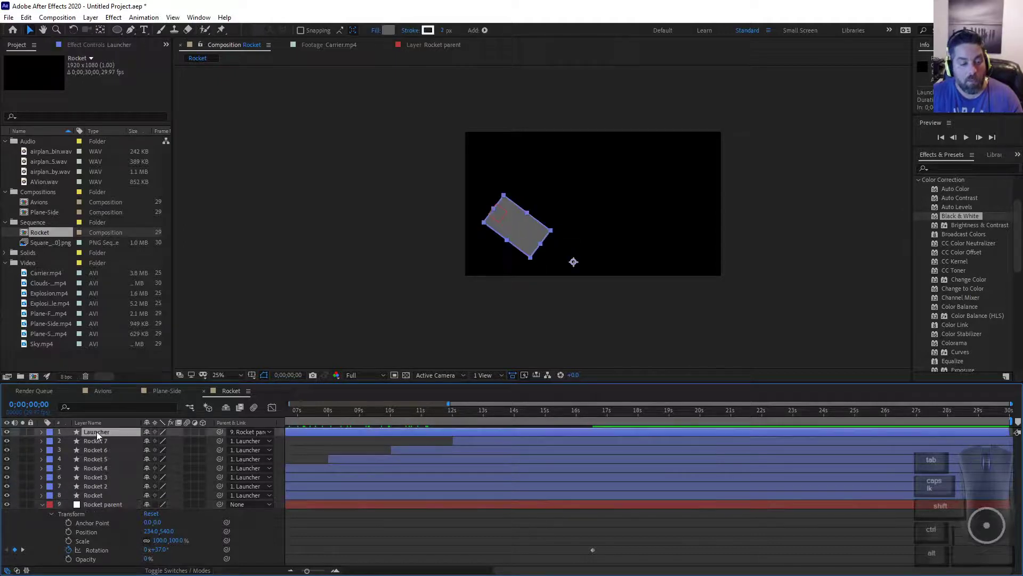
{"action": "key", "text": "ctrl+d"}
{"action": "key", "text": "ctrl+d"}
{"action": "key", "text": "ctrl+d"}
{"action": "key", "text": "ctrl+d"}
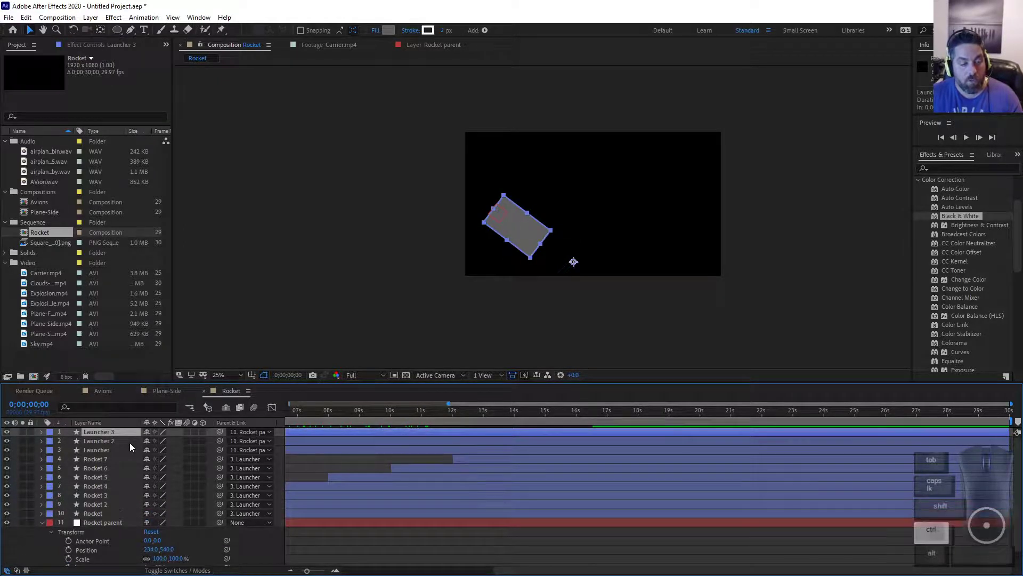
{"action": "key", "text": "ctrl+d"}
{"action": "key", "text": "ctrl+d"}
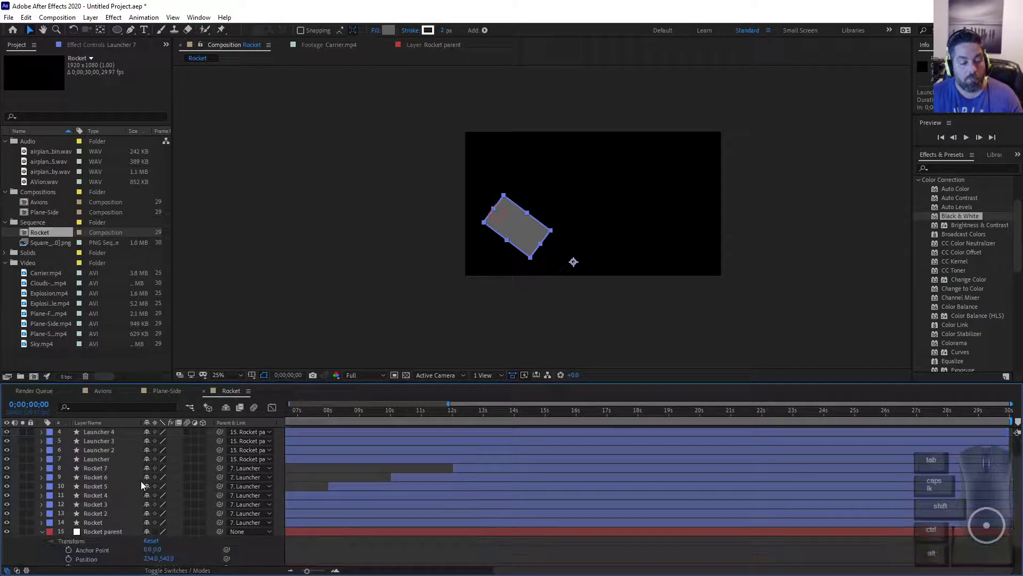
Parent each rocket layer to its matching launcher, from Rocket to Launcher through Rocket 7 to Launcher 7.
{"action": "left_click", "coordinate": [102, 550]}
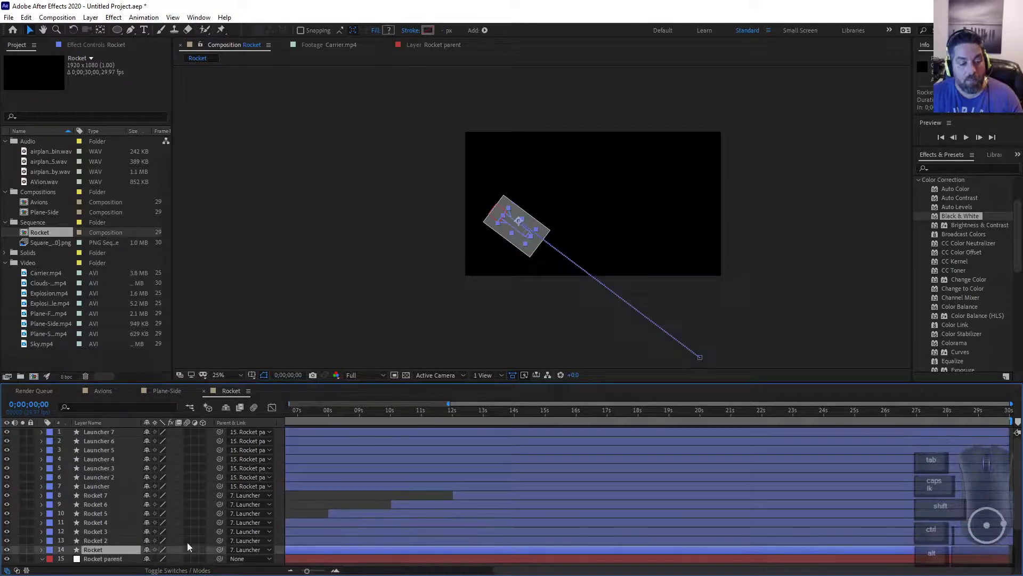
{"action": "left_click_drag", "start_coordinate": [220, 549], "coordinate": [107, 487]}
{"action": "left_click_drag", "start_coordinate": [219, 541], "coordinate": [111, 477]}
{"action": "left_click_drag", "start_coordinate": [218, 532], "coordinate": [132, 464]}
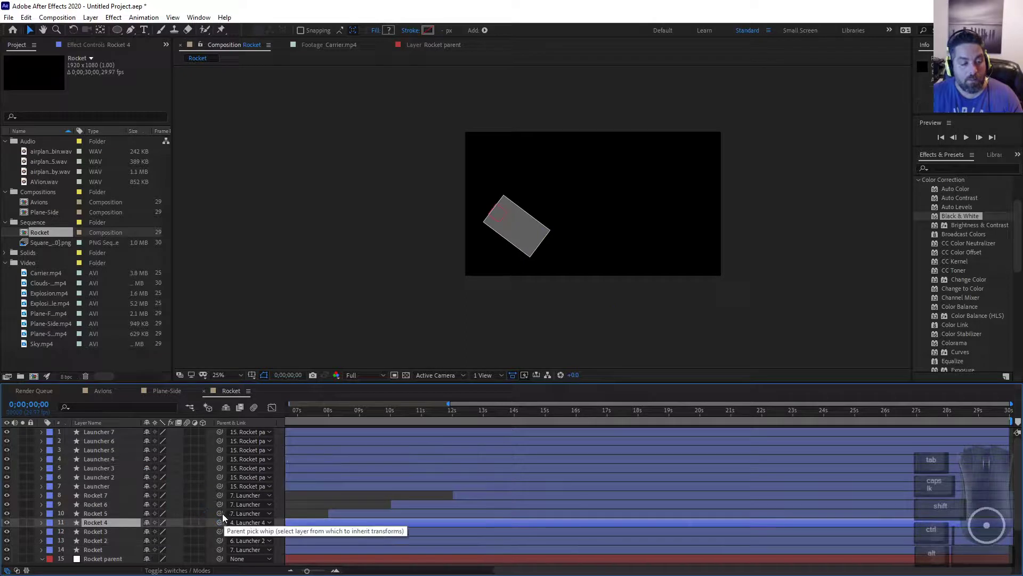
{"action": "left_click_drag", "start_coordinate": [220, 514], "coordinate": [111, 450]}
{"action": "left_click_drag", "start_coordinate": [220, 505], "coordinate": [107, 440]}
{"action": "left_click_drag", "start_coordinate": [220, 497], "coordinate": [124, 432]}
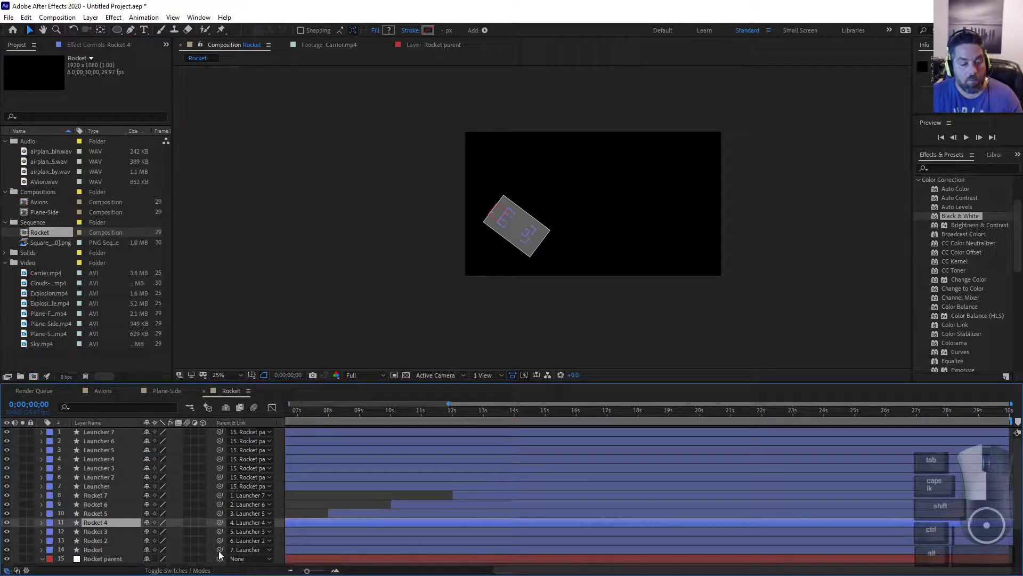
{"action": "left_click_drag", "start_coordinate": [223, 547], "coordinate": [110, 484]}
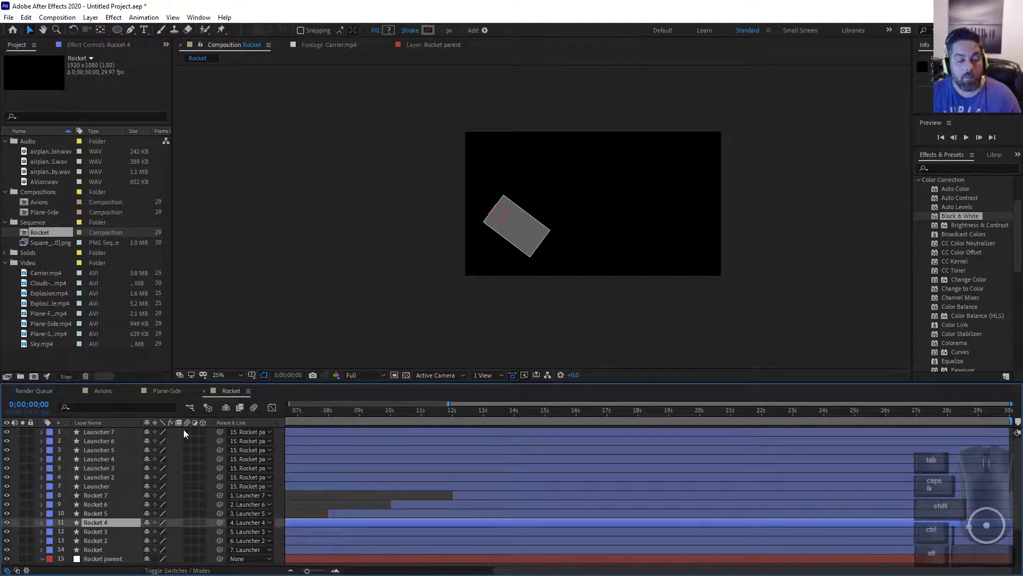
Examine the Rocket parent's Rotation keyframes and the rockets' staggered start times from the beginning of the timeline.
{"action": "scroll", "coordinate": [108, 526], "scroll_direction": "down", "scroll_amount": 2}
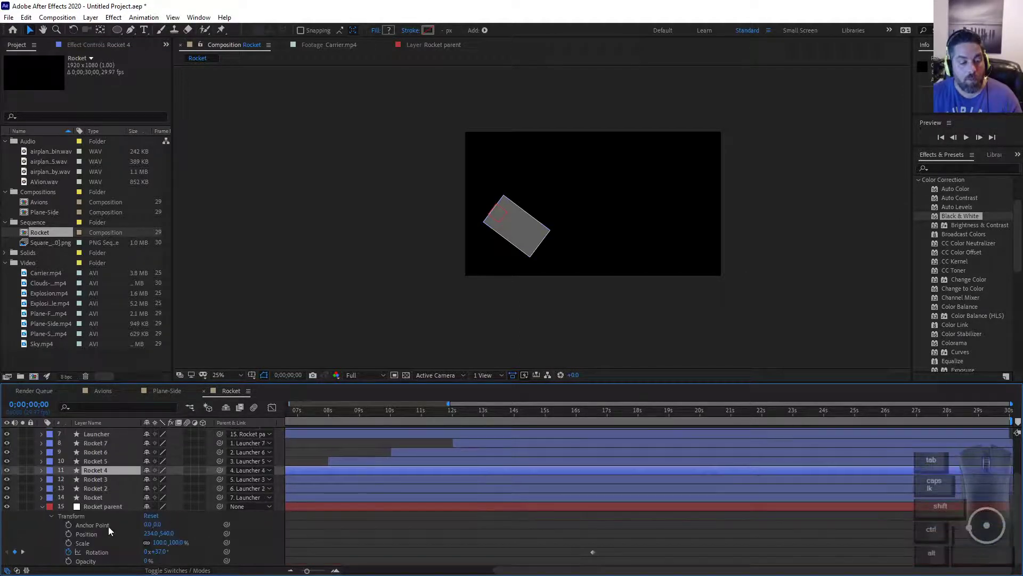
{"action": "left_click", "coordinate": [103, 511]}
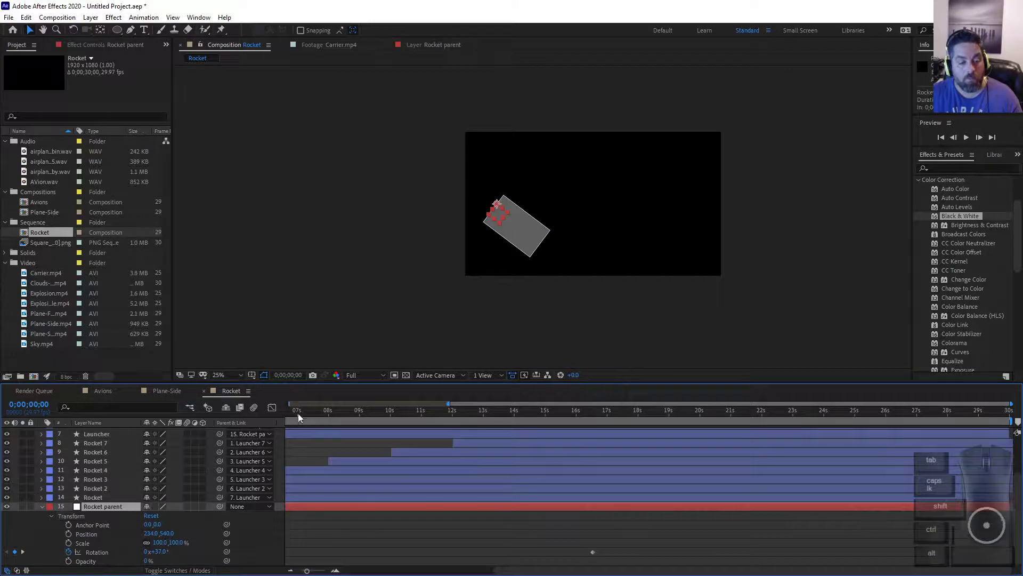
{"action": "left_click_drag", "start_coordinate": [299, 413], "coordinate": [160, 391]}
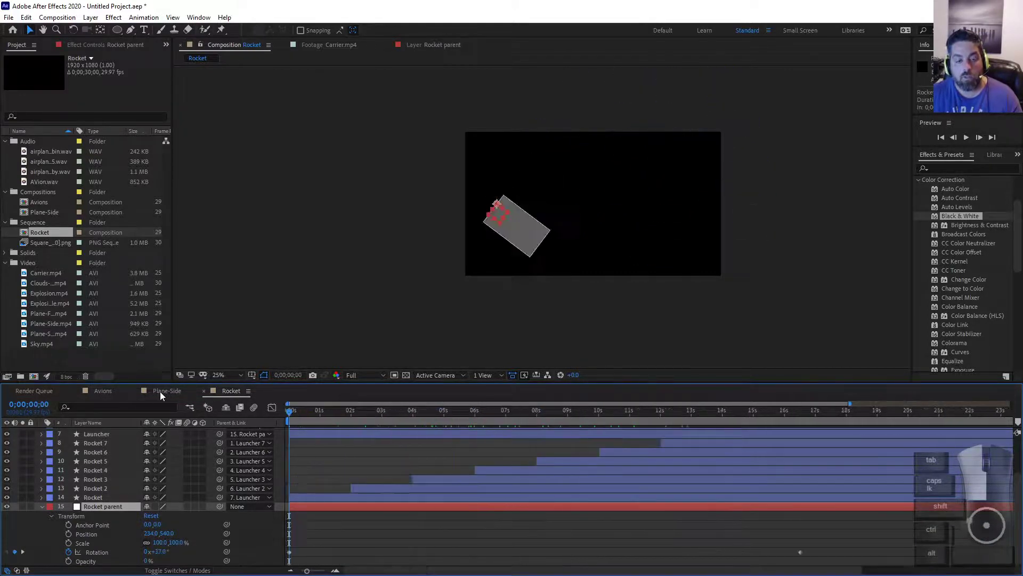
{"action": "left_click", "coordinate": [290, 411]}
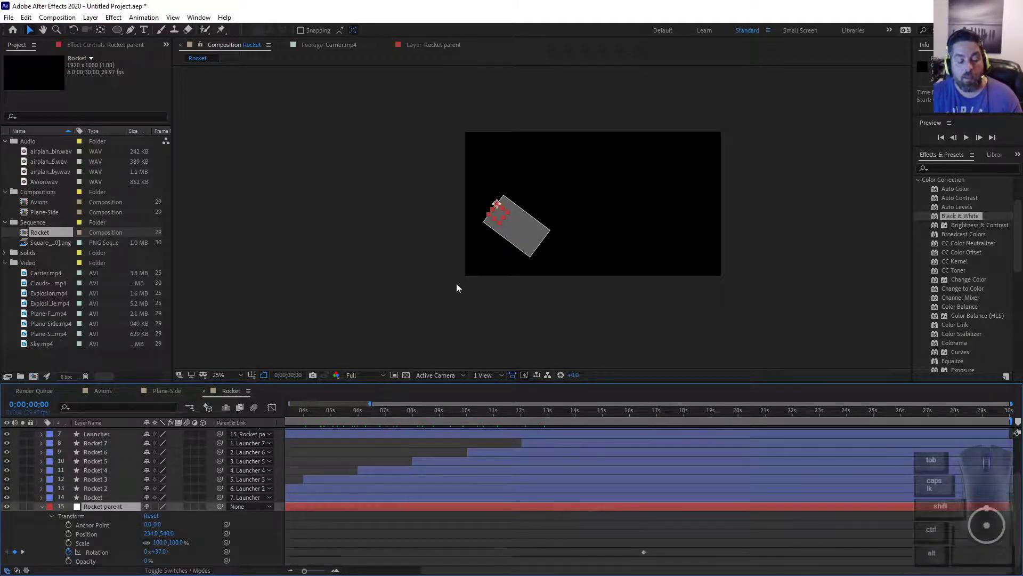
{"action": "left_click_drag", "start_coordinate": [424, 569], "coordinate": [315, 563]}
{"action": "left_click_drag", "start_coordinate": [292, 412], "coordinate": [206, 444]}
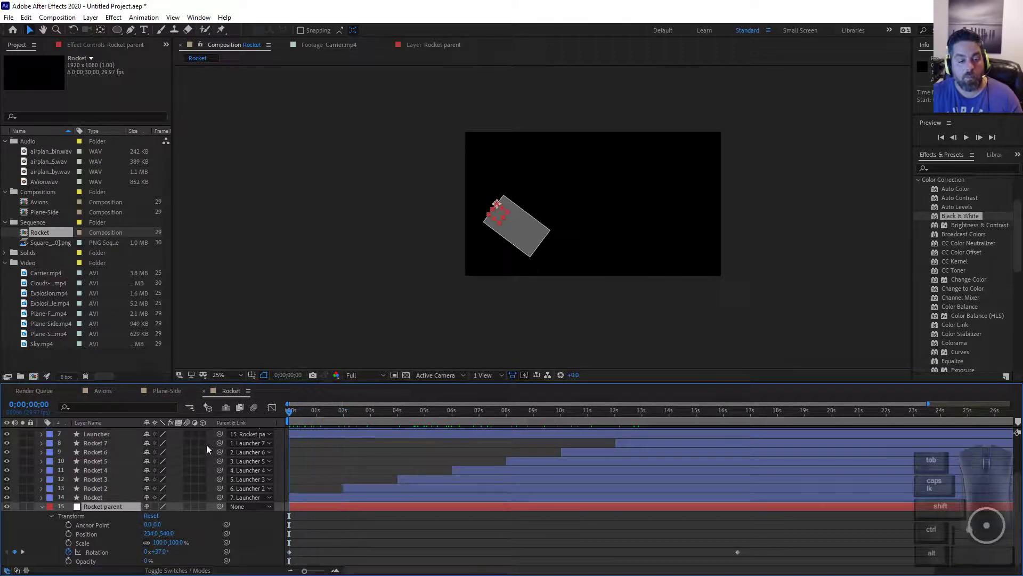
{"action": "left_click", "coordinate": [309, 495]}
{"action": "mouse_move", "coordinate": [293, 417]}
{"action": "left_mouse_down"}
{"action": "mouse_move", "coordinate": [316, 421]}
{"action": "mouse_move", "coordinate": [280, 429]}
{"action": "left_mouse_up"}
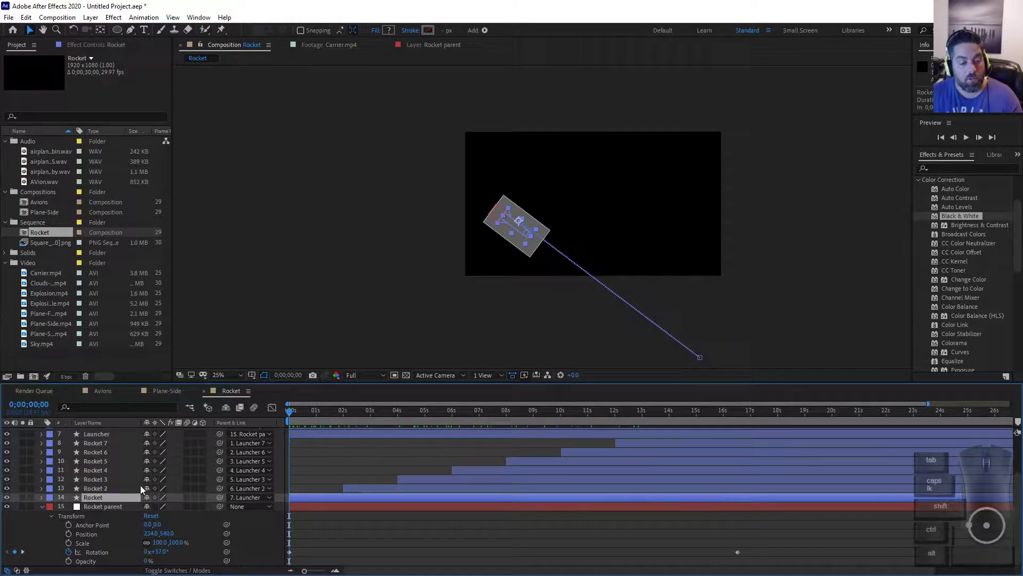
{"action": "scroll", "coordinate": [132, 471], "scroll_direction": "up", "scroll_amount": 2}
{"action": "scroll", "coordinate": [196, 485], "scroll_direction": "down", "scroll_amount": 1}
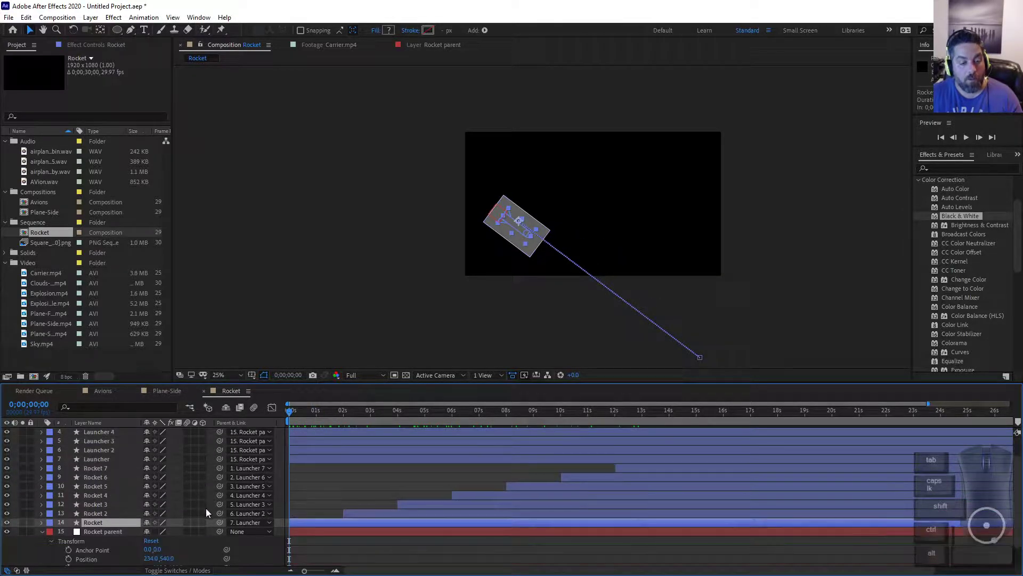
Set the Launcher layer's parent to None at the start of the timeline, check its motion, and hide the layer.
{"action": "left_click", "coordinate": [119, 459]}
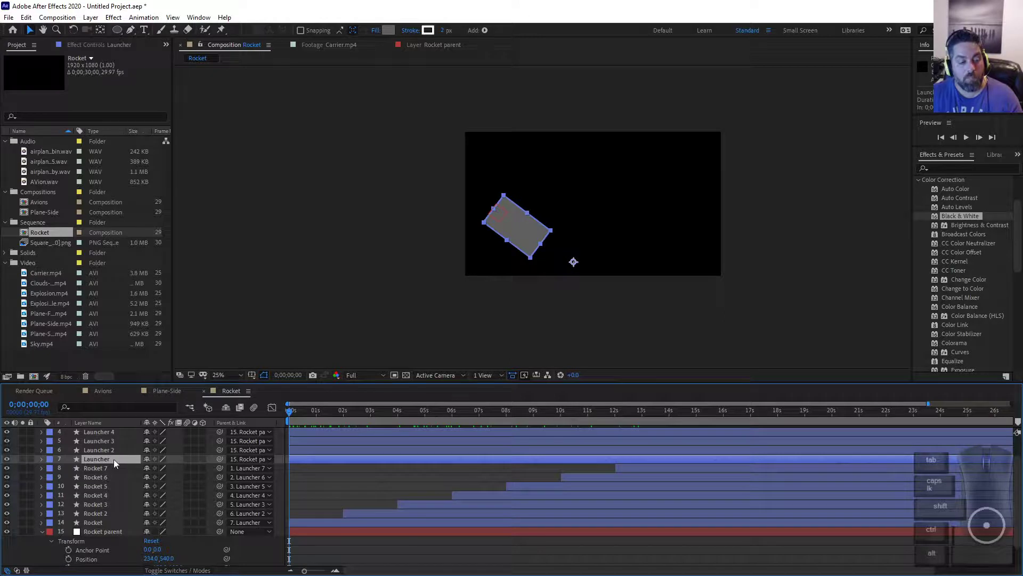
{"action": "left_click", "coordinate": [245, 460]}
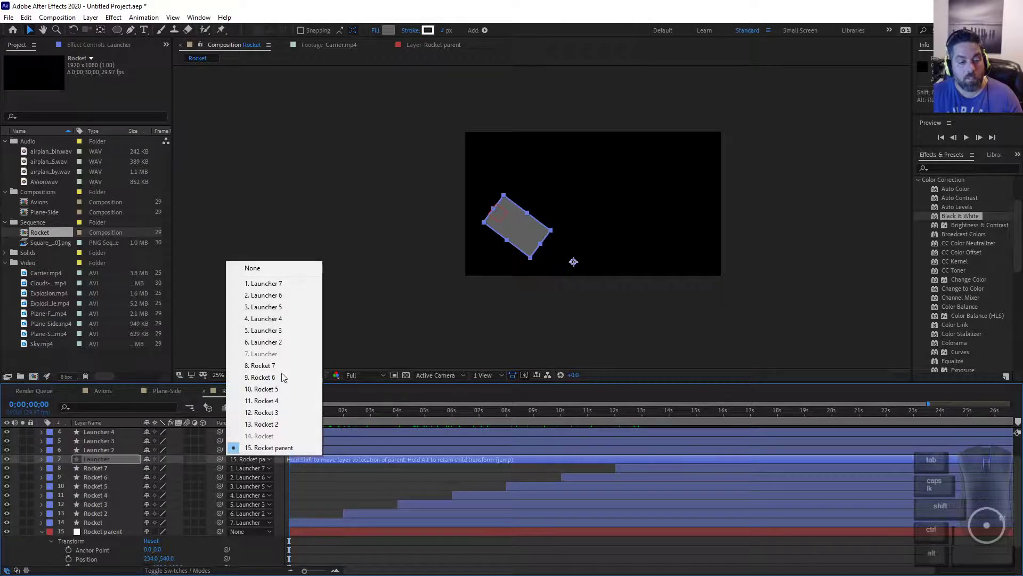
{"action": "left_click", "coordinate": [266, 268]}
{"action": "left_click", "coordinate": [315, 410]}
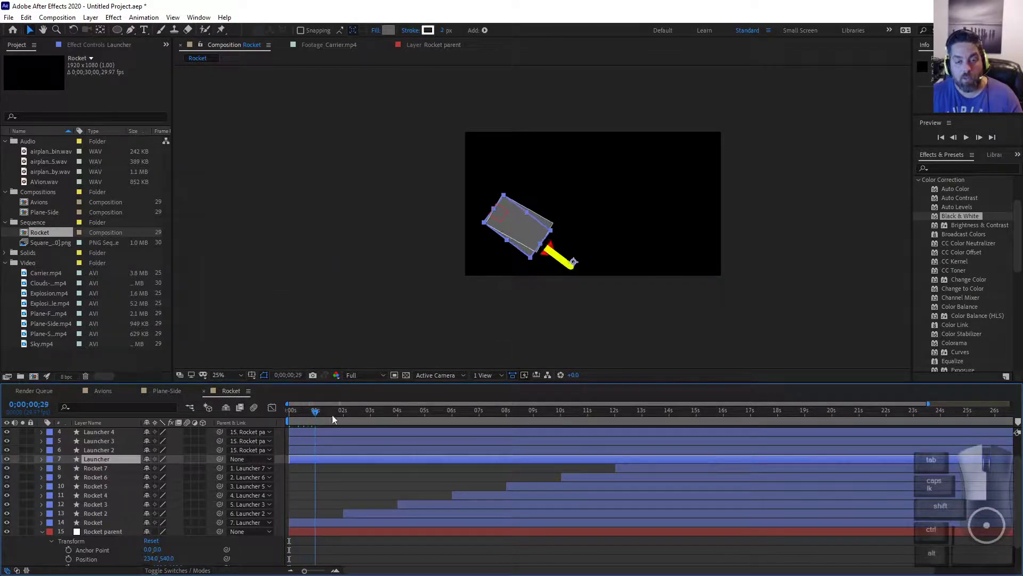
{"action": "left_click_drag", "start_coordinate": [331, 419], "coordinate": [207, 427]}
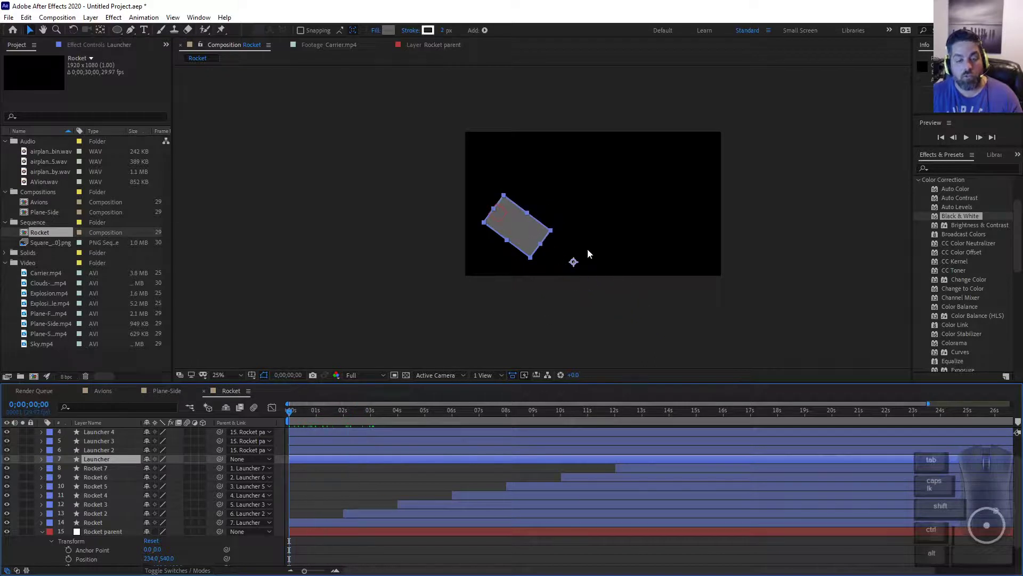
{"action": "left_click", "coordinate": [7, 458]}
Set Launcher 2's parent to None at 2 seconds, hide the layer, and advance the current time to 4 seconds.
{"action": "left_click_drag", "start_coordinate": [293, 411], "coordinate": [350, 439]}
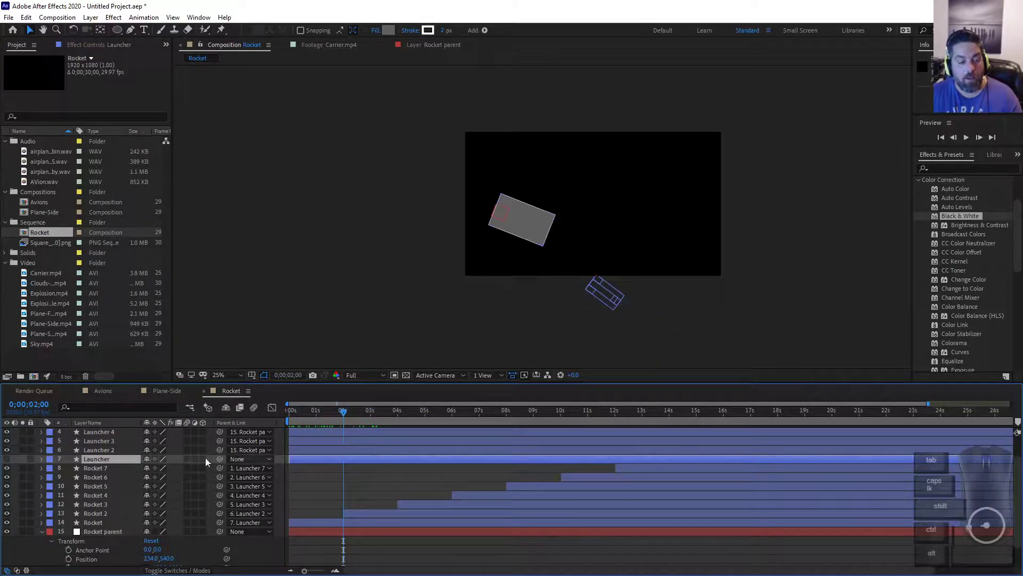
{"action": "left_click", "coordinate": [127, 450]}
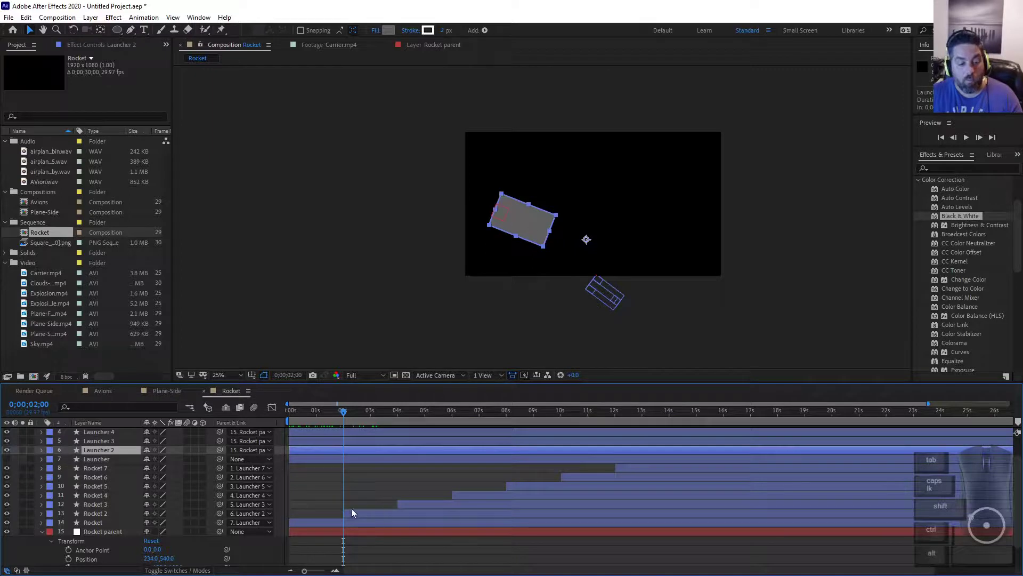
{"action": "left_click", "coordinate": [257, 449]}
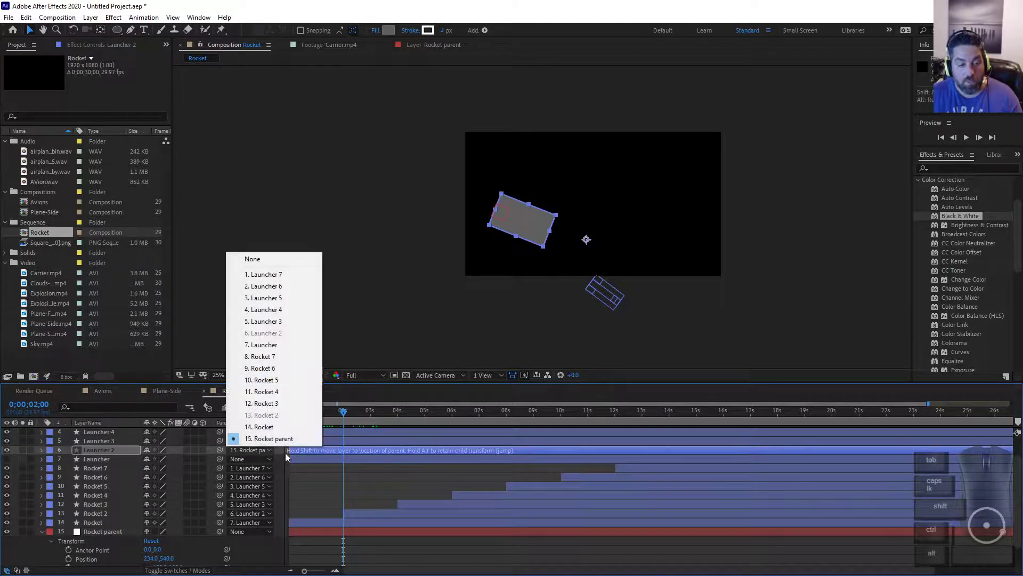
{"action": "left_click", "coordinate": [274, 261]}
{"action": "left_click_drag", "start_coordinate": [344, 418], "coordinate": [402, 417]}
{"action": "left_click", "coordinate": [7, 449]}
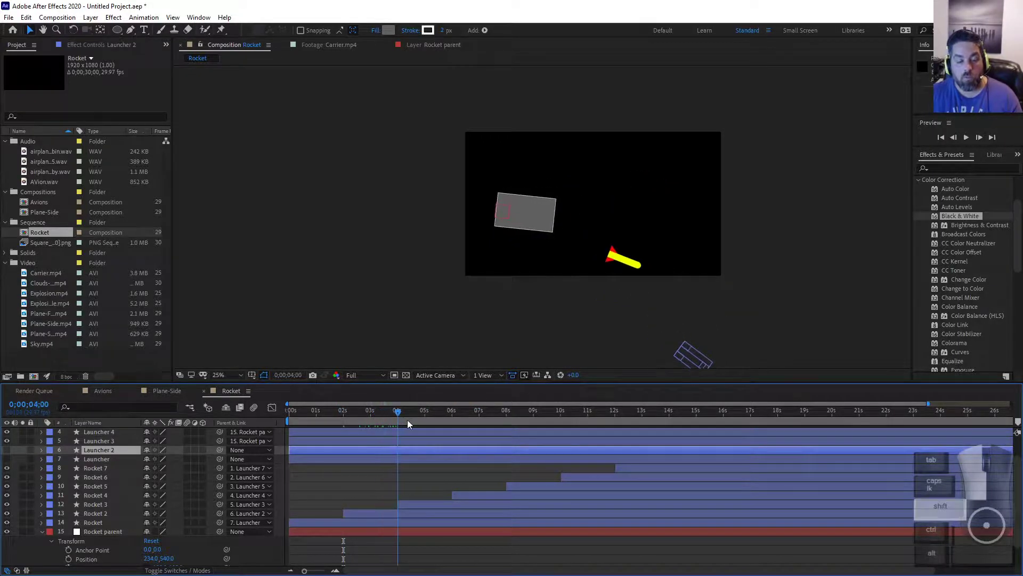
Set Launcher 3's parent to None at 4 seconds, preview the rocket launches, and hide the layer.
{"action": "scroll", "coordinate": [261, 469], "scroll_direction": "up", "scroll_amount": 2}
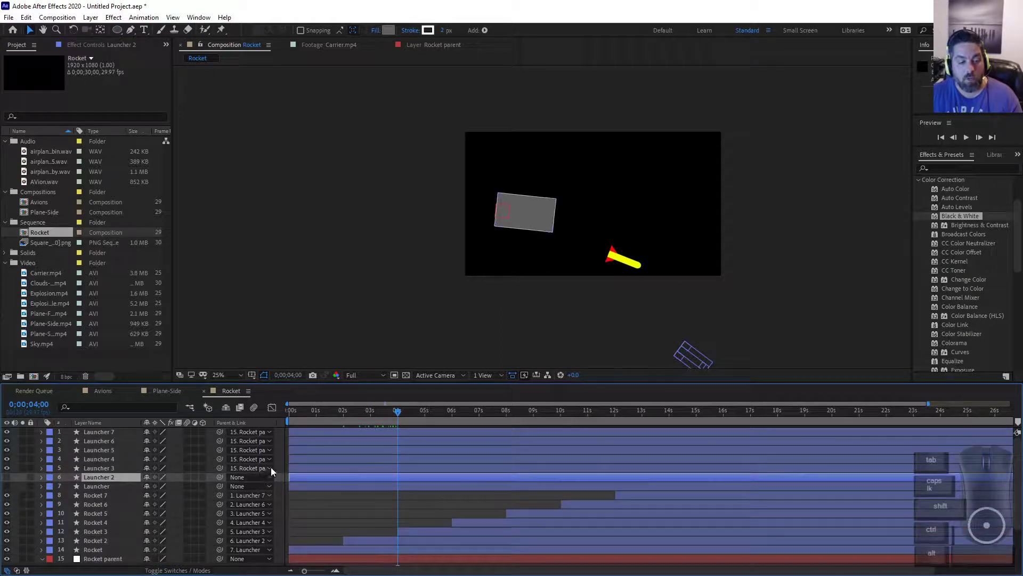
{"action": "left_click", "coordinate": [260, 468]}
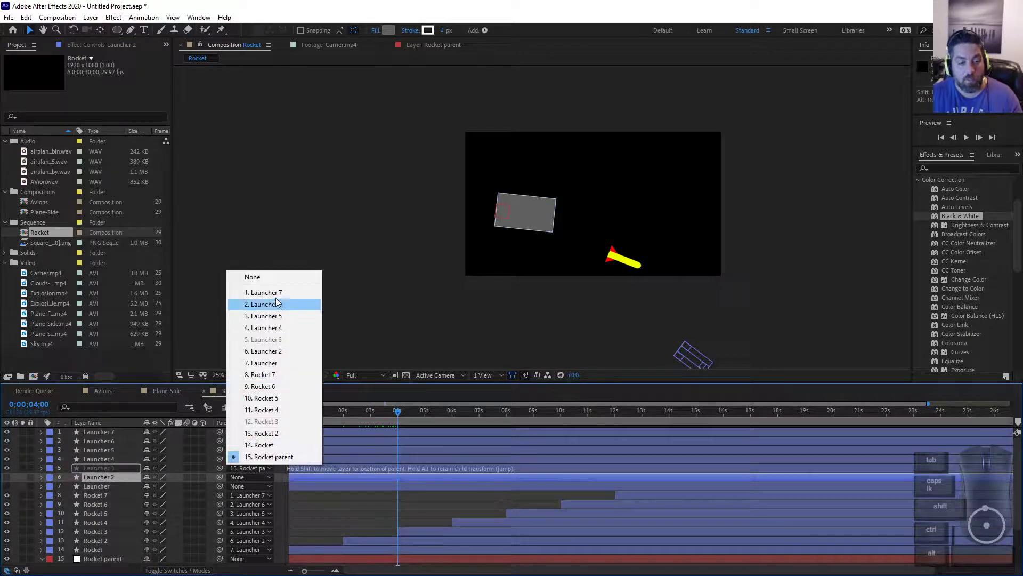
{"action": "left_click", "coordinate": [277, 277]}
{"action": "key", "text": "space"}
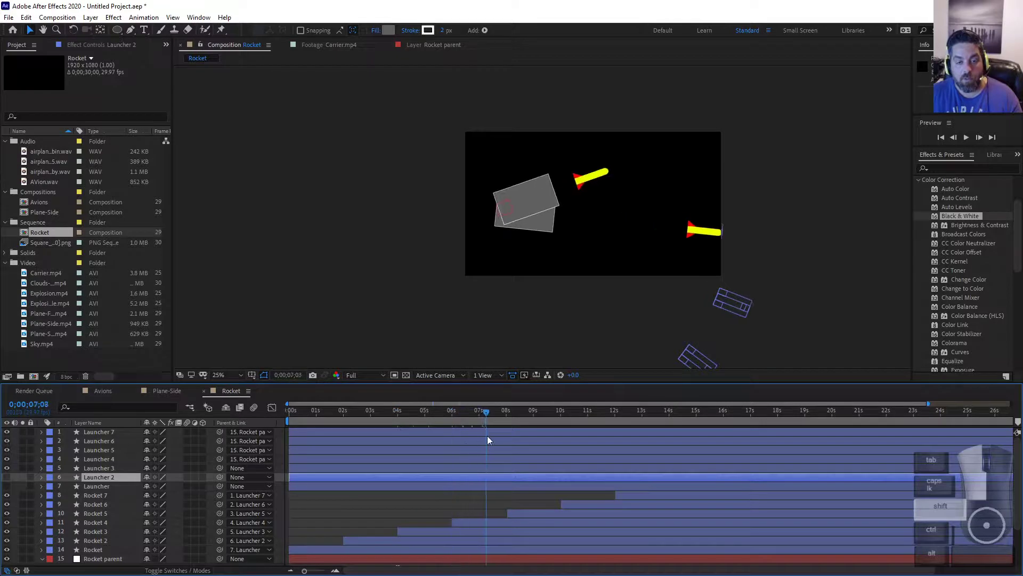
{"action": "key", "text": "space"}
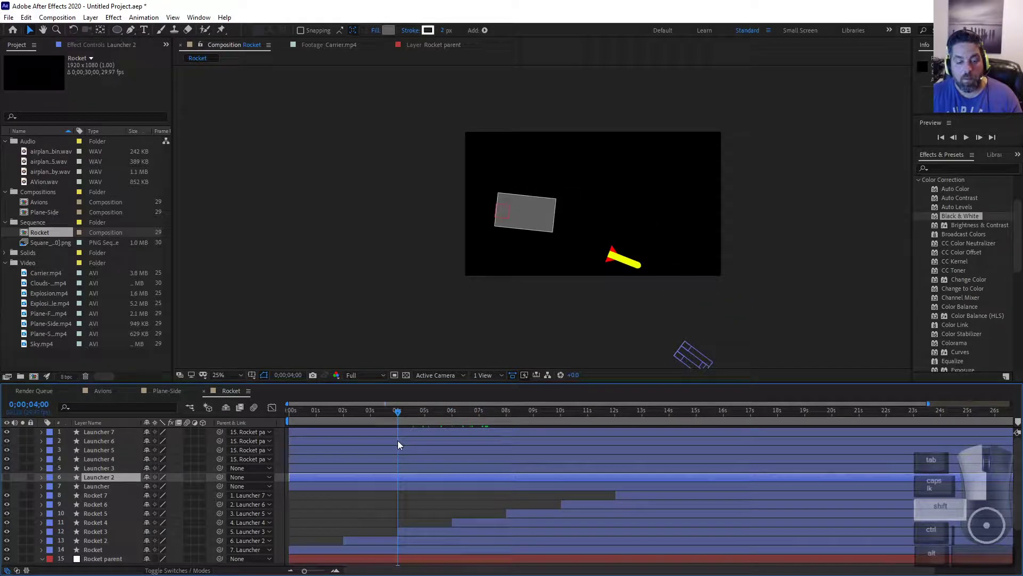
{"action": "left_click", "coordinate": [7, 469]}
Set Launcher 4's parent to None at 6 seconds, advance the current time to 8 seconds, and hide the layer.
{"action": "left_click_drag", "start_coordinate": [392, 426], "coordinate": [452, 426]}
{"action": "left_click", "coordinate": [468, 524]}
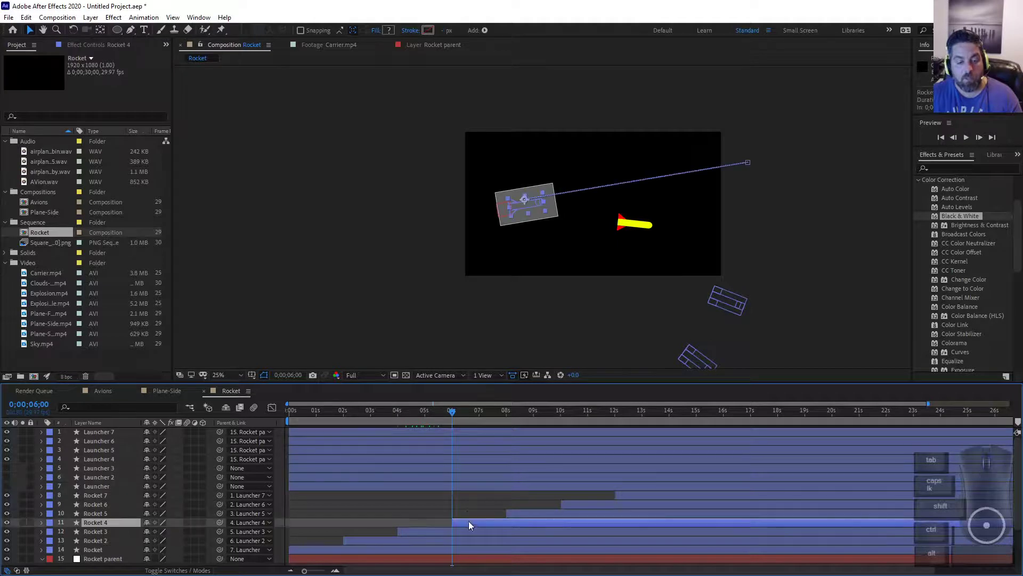
{"action": "left_click", "coordinate": [247, 459]}
{"action": "left_click", "coordinate": [271, 268]}
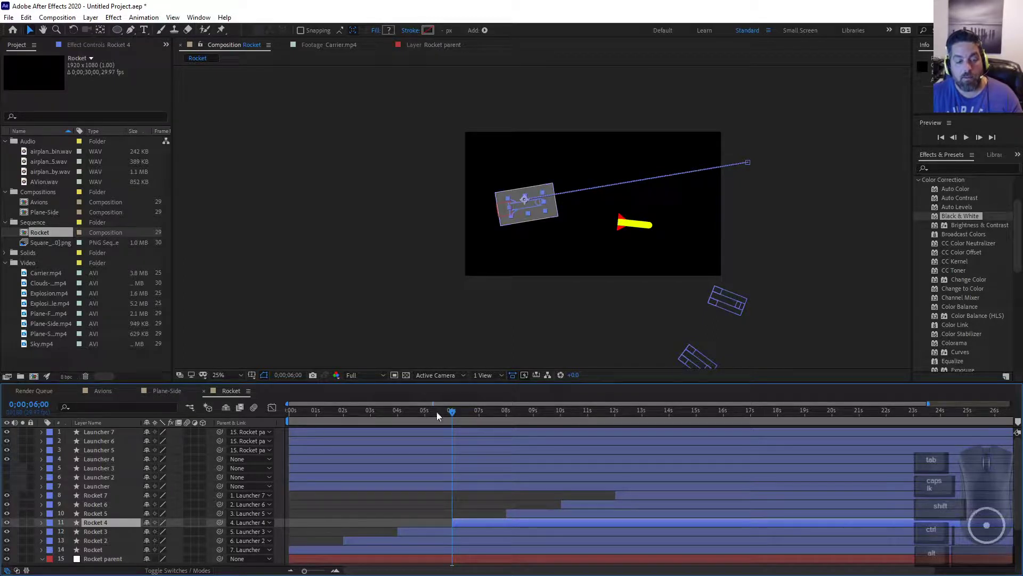
{"action": "left_click_drag", "start_coordinate": [452, 411], "coordinate": [513, 410]}
{"action": "left_click", "coordinate": [5, 460]}
Set the parent to None for Launcher 5 at 8 seconds and Launcher 6 at 0;00;10;01, hiding both layers.
{"action": "left_click", "coordinate": [269, 450]}
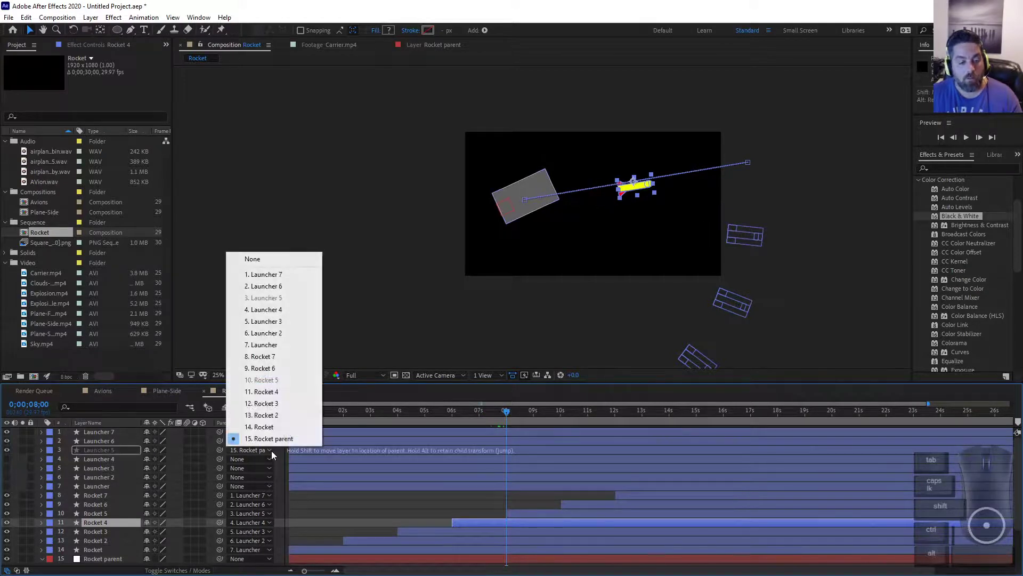
{"action": "left_click", "coordinate": [255, 259]}
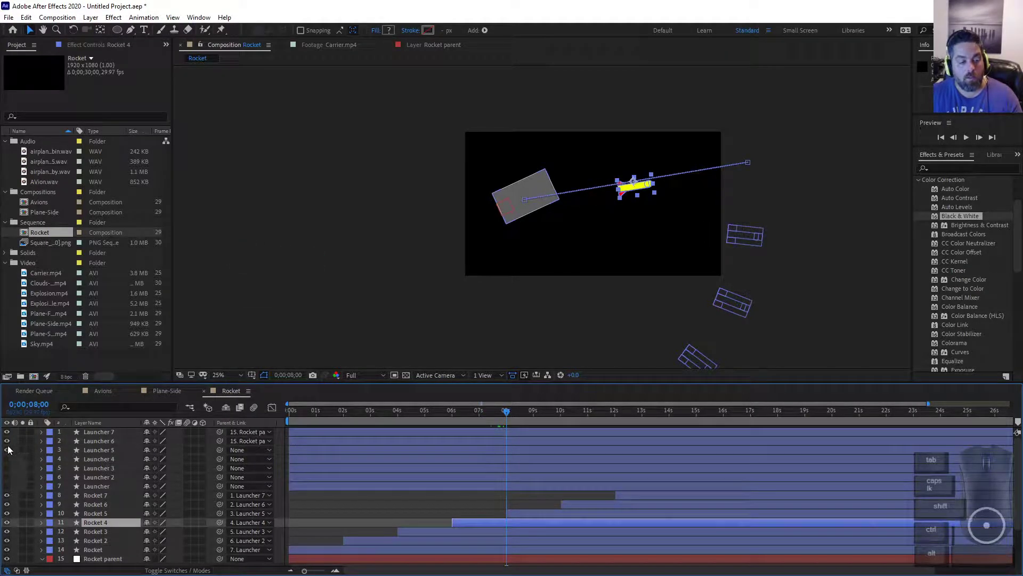
{"action": "left_click", "coordinate": [6, 450]}
{"action": "left_click_drag", "start_coordinate": [509, 416], "coordinate": [559, 426]}
{"action": "left_click", "coordinate": [260, 441]}
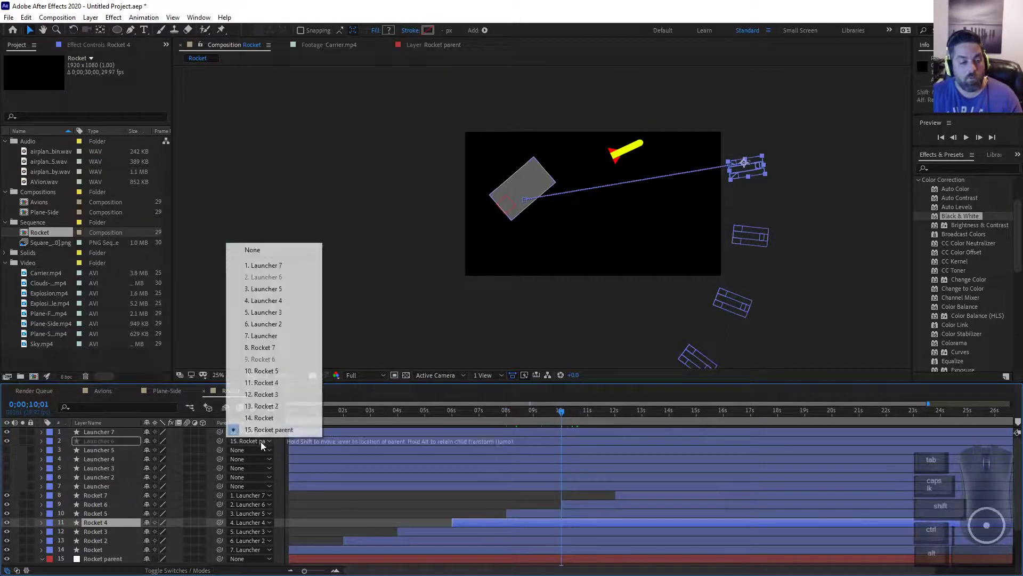
{"action": "left_click", "coordinate": [277, 254]}
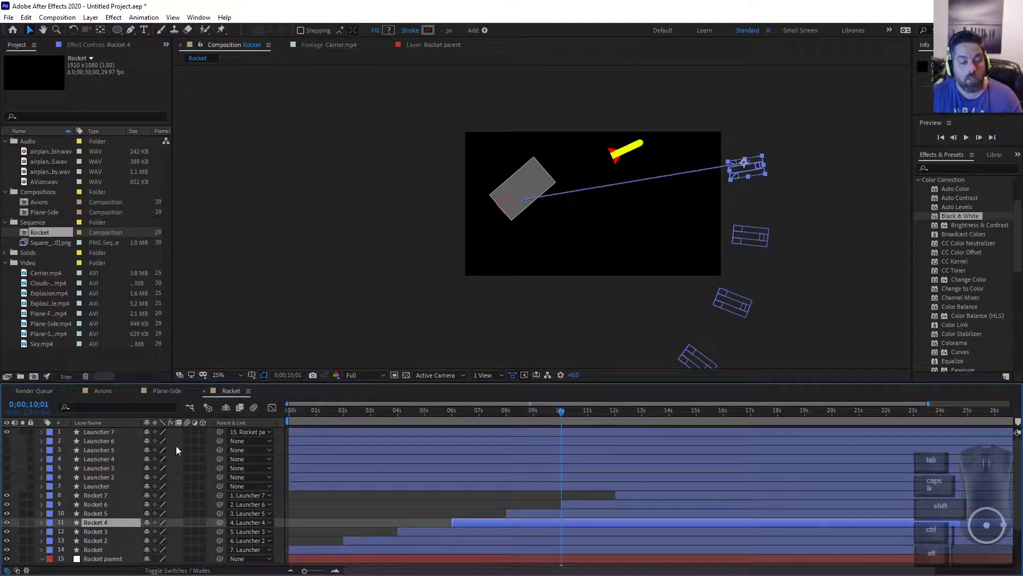
At 0;00;12;01, duplicate the Launcher 7 layer and rename the copy as Launcher Visible.
{"action": "left_click_drag", "start_coordinate": [556, 411], "coordinate": [612, 451]}
{"action": "left_click", "coordinate": [117, 432]}
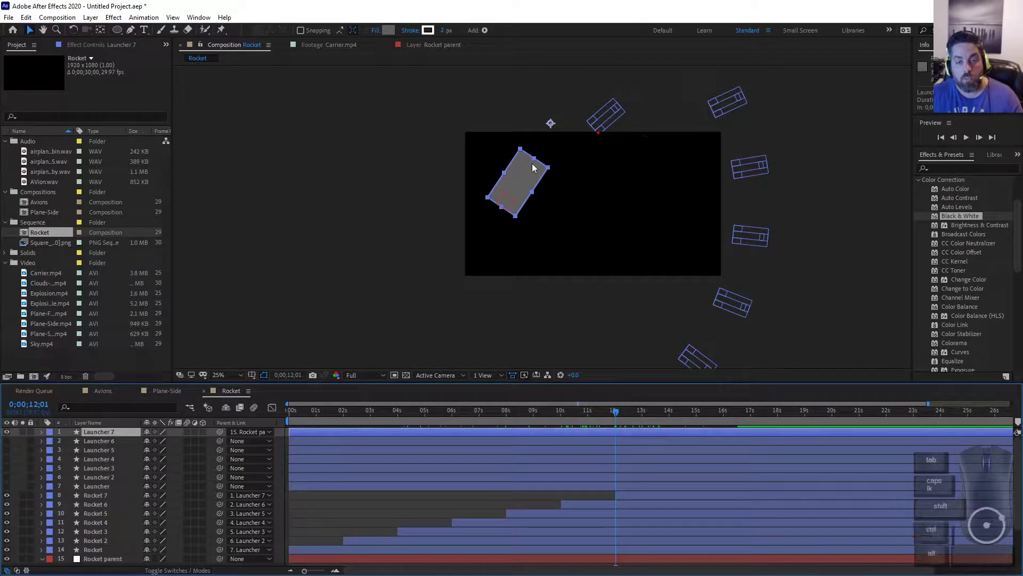
{"action": "key", "text": "ctrl+d"}
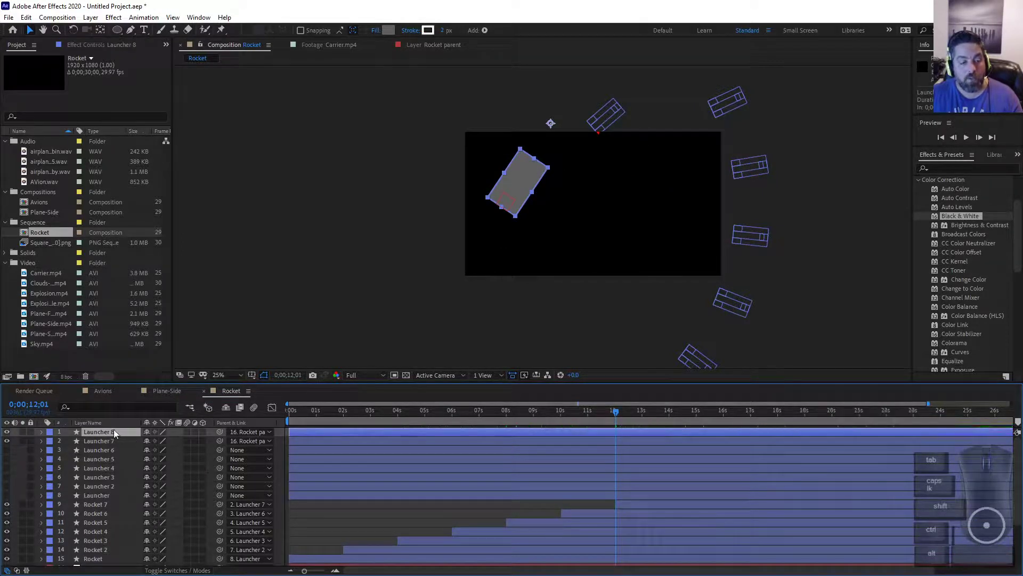
{"action": "key", "text": "Return"}
{"action": "type", "text": "Lau"}
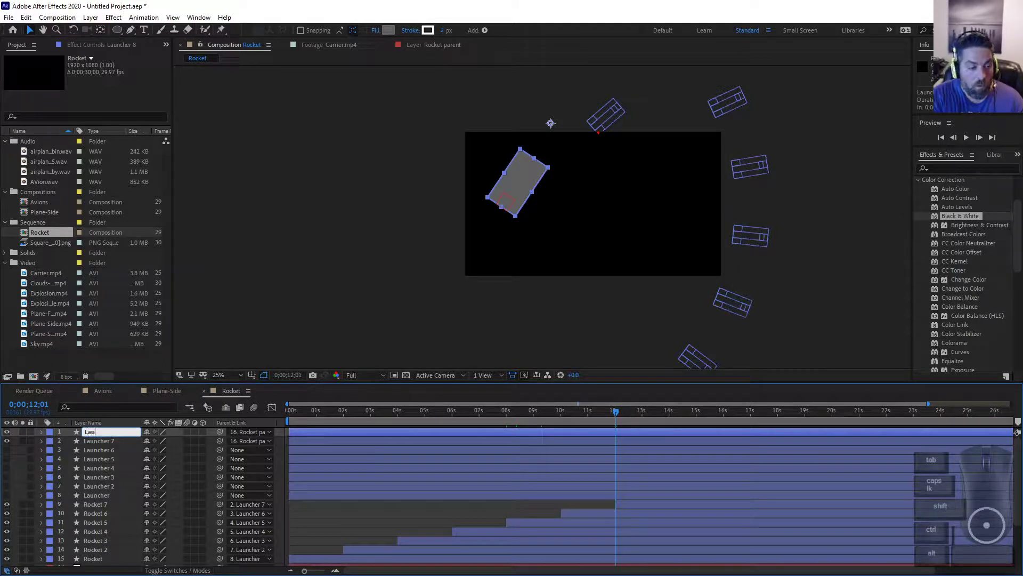
{"action": "type", "text": "nchr"}
{"action": "type", "text": "r Visible"}
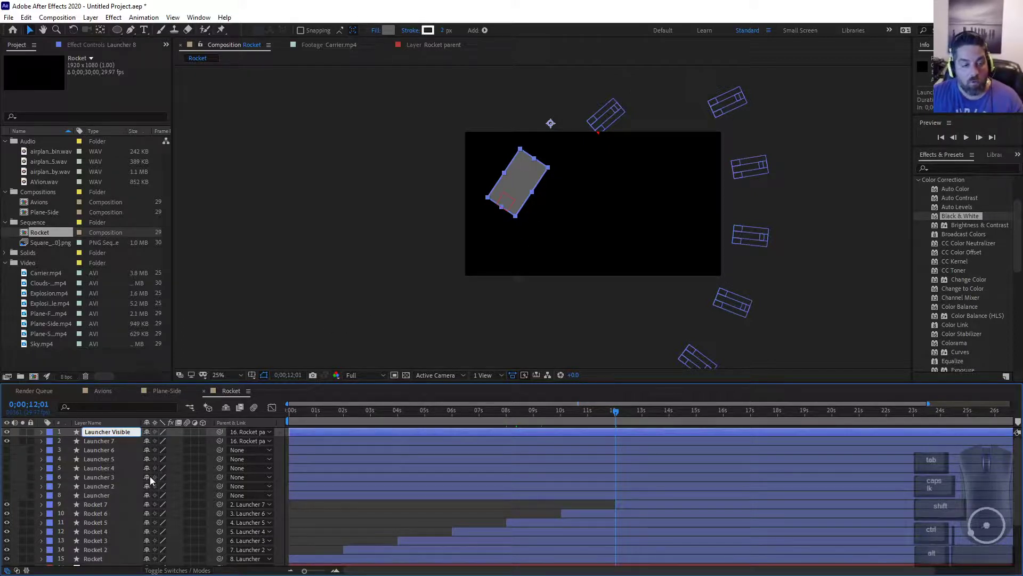
Set Launcher 7's parent to None at 0;00;12;01 and hide the layer.
{"action": "left_click", "coordinate": [244, 441]}
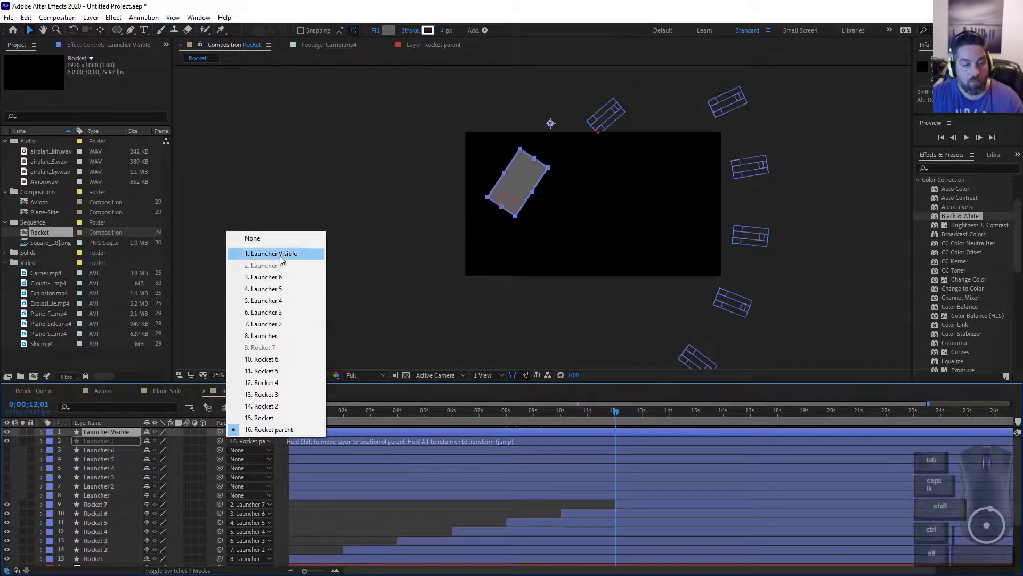
{"action": "left_click", "coordinate": [253, 238]}
{"action": "left_click", "coordinate": [7, 442]}
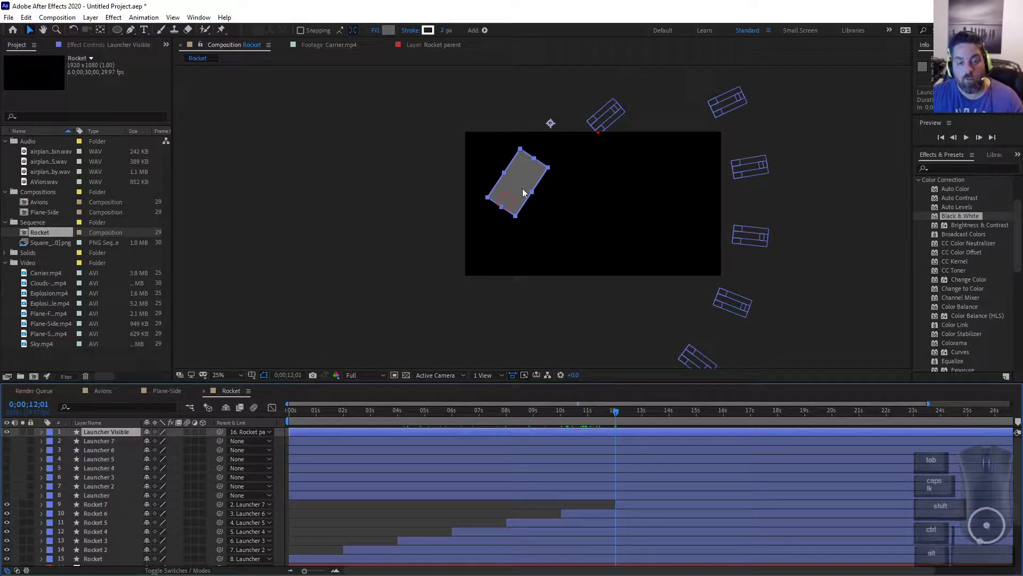
Show all the hidden launcher copies at 0;00;08;17 and hide them again, keeping only Launcher Visible shown.
{"action": "left_click_drag", "start_coordinate": [616, 412], "coordinate": [522, 427]}
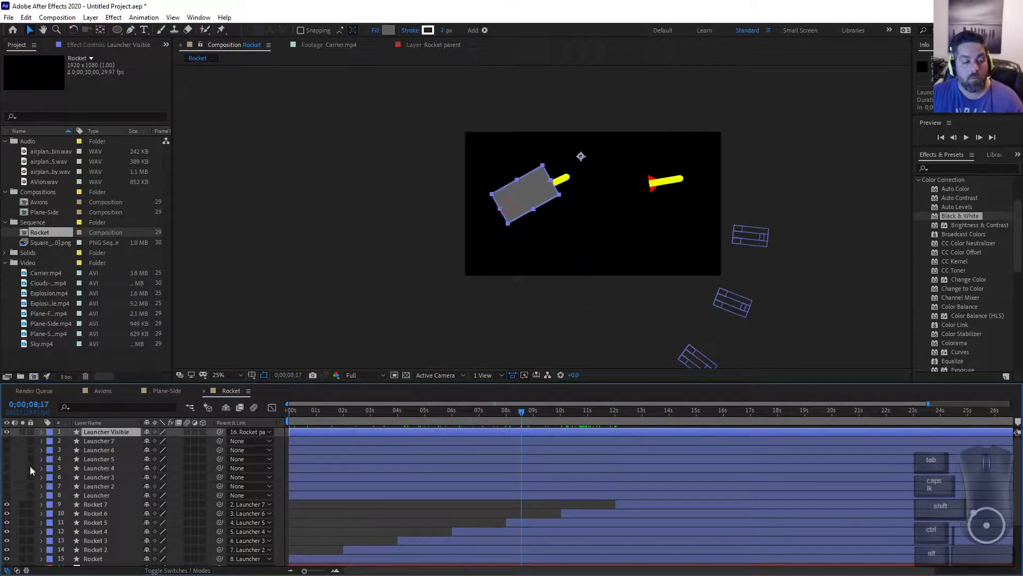
{"action": "left_click_drag", "start_coordinate": [7, 441], "coordinate": [4, 502]}
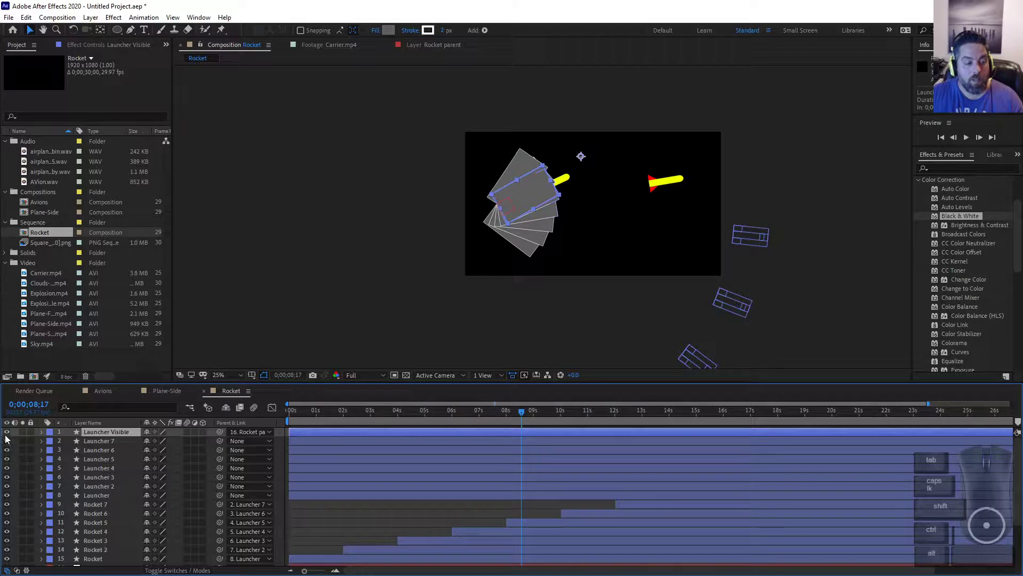
{"action": "left_click_drag", "start_coordinate": [6, 432], "coordinate": [6, 491]}
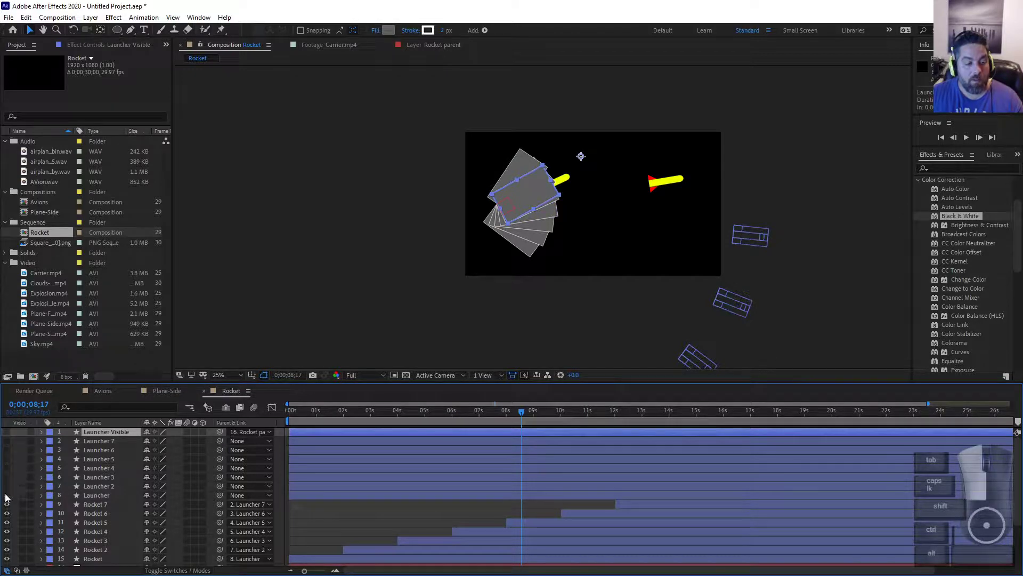
{"action": "left_click", "coordinate": [6, 432]}
Collapse the Rocket parent layer's properties and preview the rotating launcher firing its rockets from the start of the timeline.
{"action": "left_click_drag", "start_coordinate": [308, 426], "coordinate": [261, 429]}
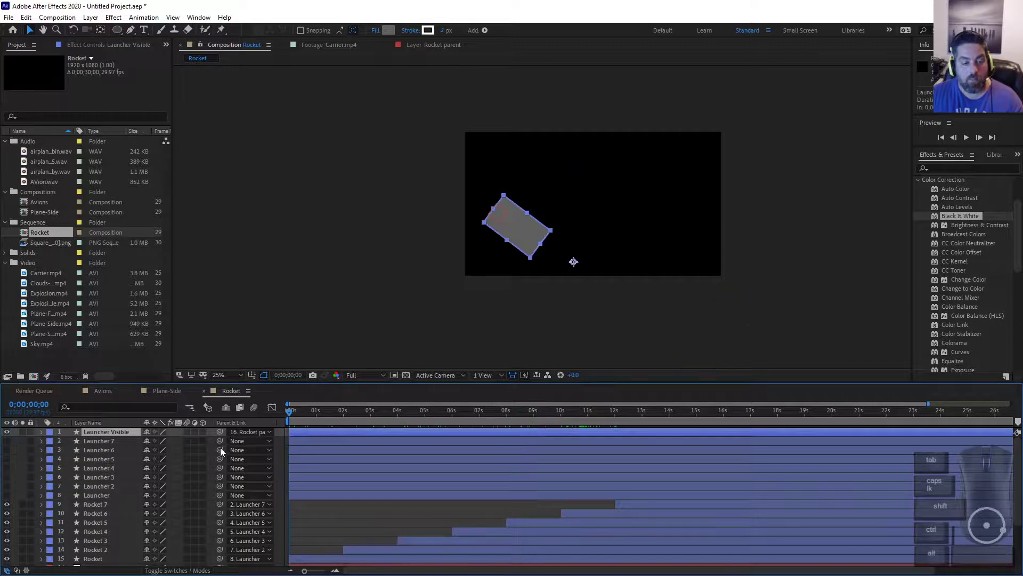
{"action": "scroll", "coordinate": [175, 480], "scroll_direction": "down", "scroll_amount": 3}
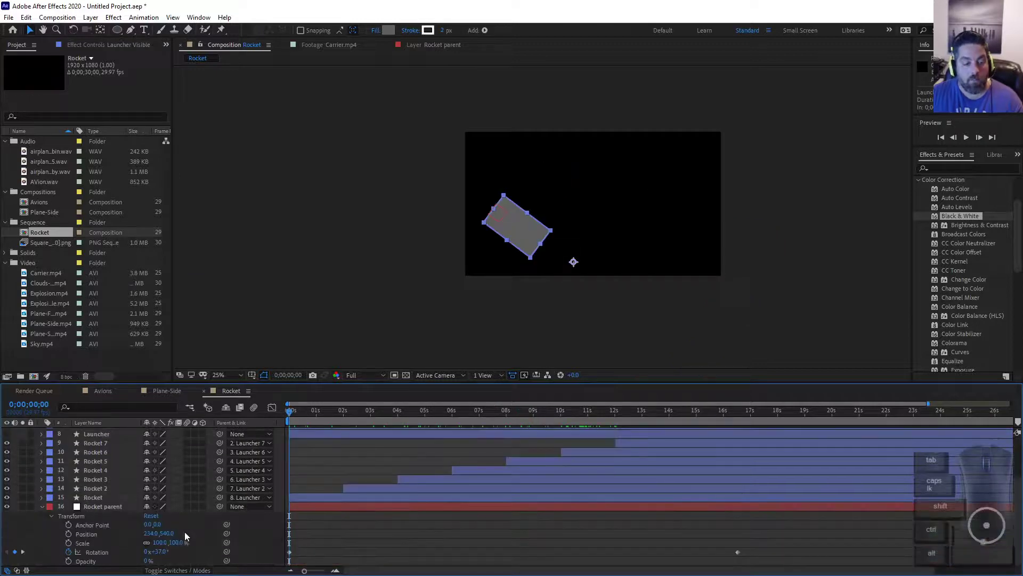
{"action": "left_click", "coordinate": [41, 507]}
{"action": "left_click", "coordinate": [297, 419]}
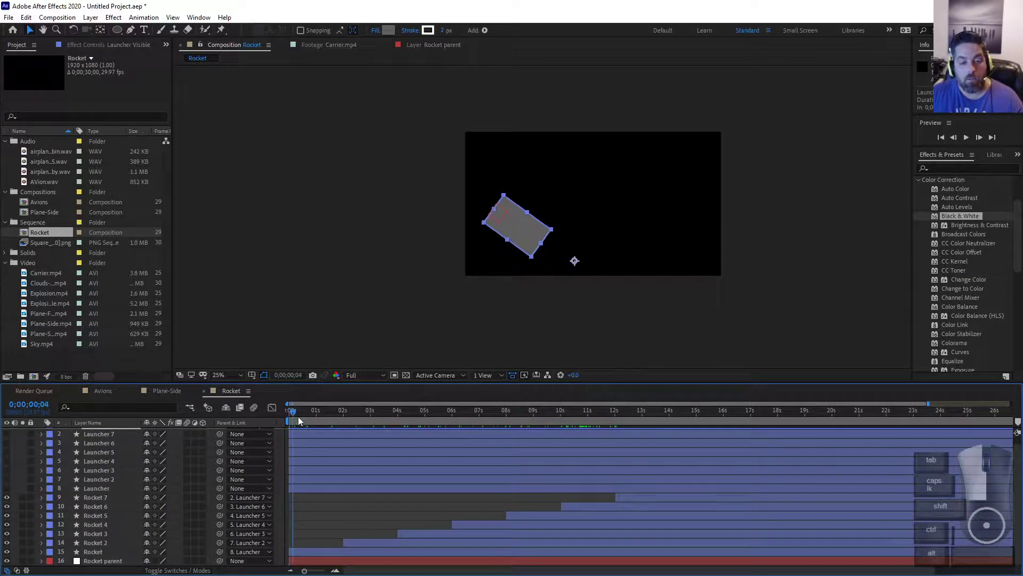
{"action": "left_click_drag", "start_coordinate": [298, 416], "coordinate": [715, 395]}
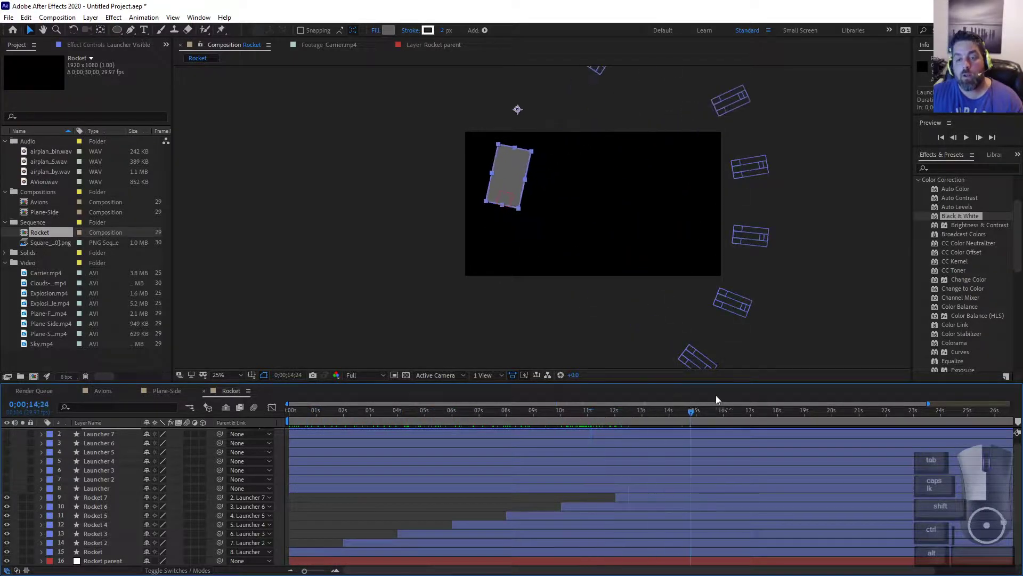
{"action": "key", "text": "space"}
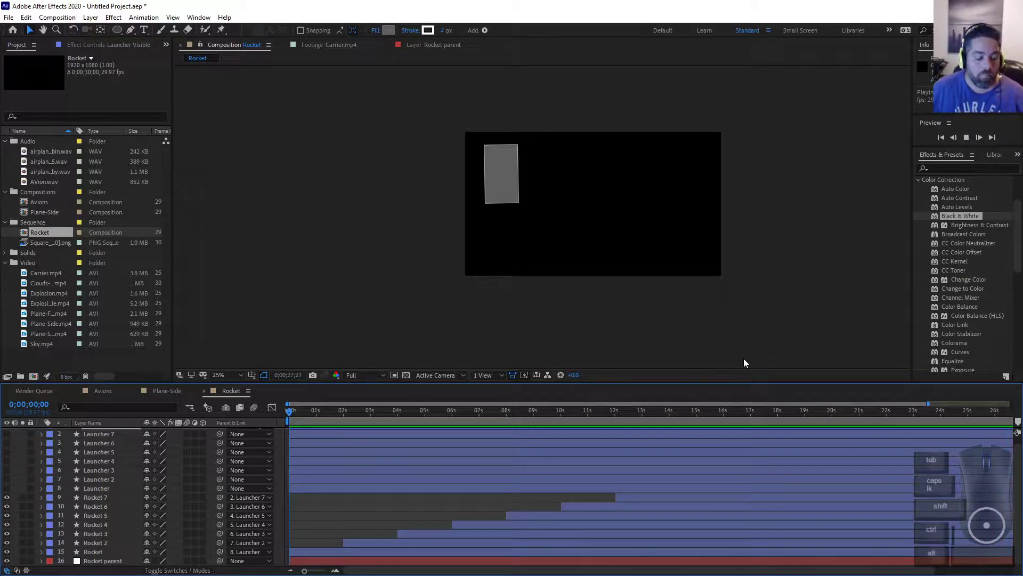
Switch to the slide presentation, view the solar system homework slide, and return to After Effects to stop the preview.
{"action": "key", "text": "alt"}
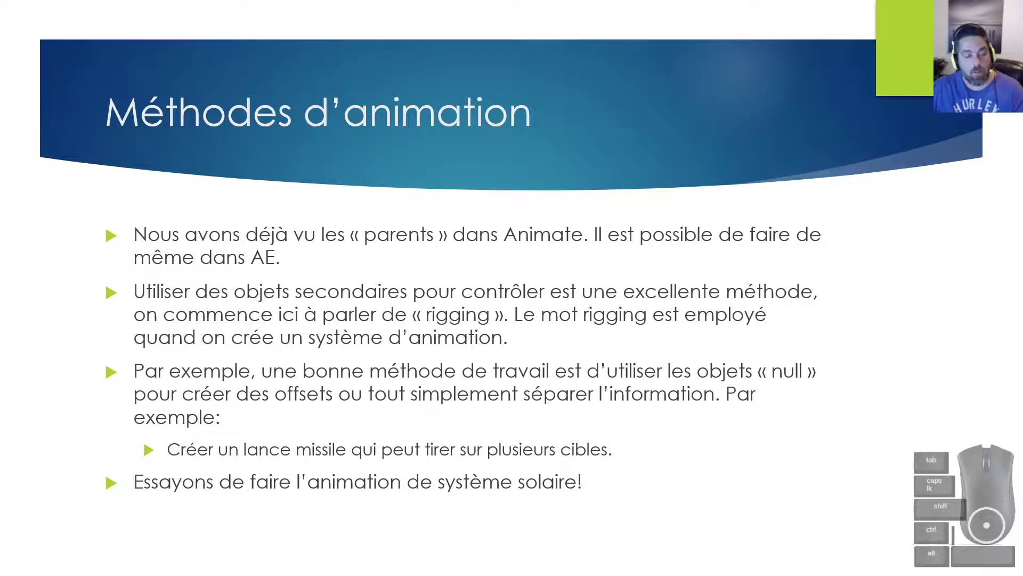
{"action": "left_click", "coordinate": [461, 423]}
{"action": "key", "text": "alt+Tab"}
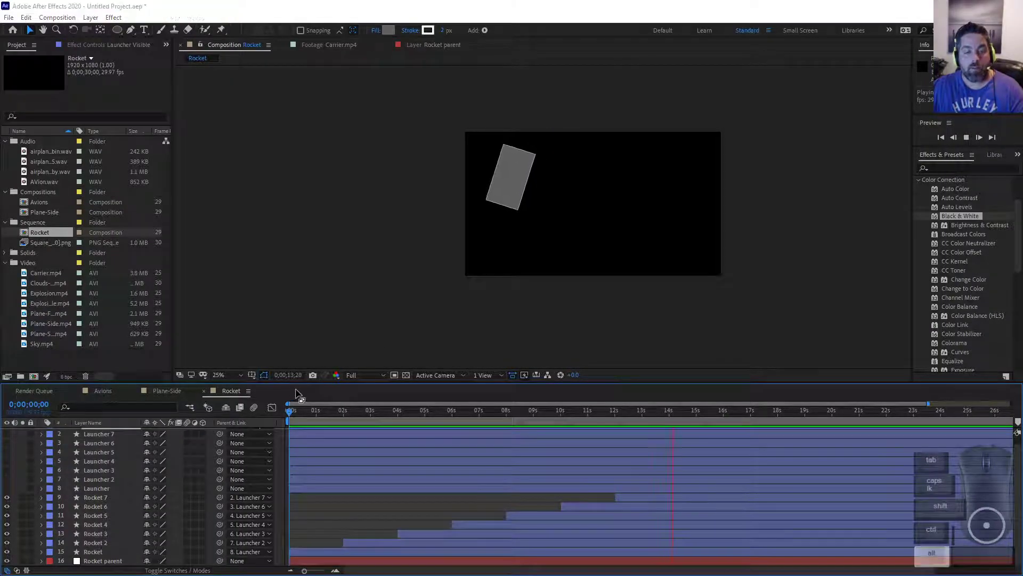
{"action": "key", "text": "alt+Tab"}
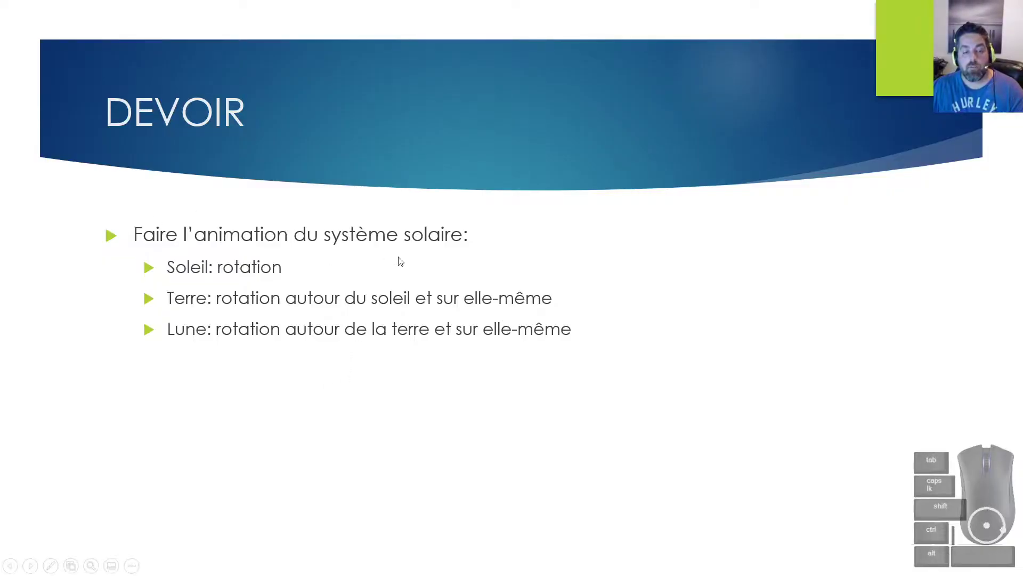
{"action": "key", "text": "alt+Tab"}
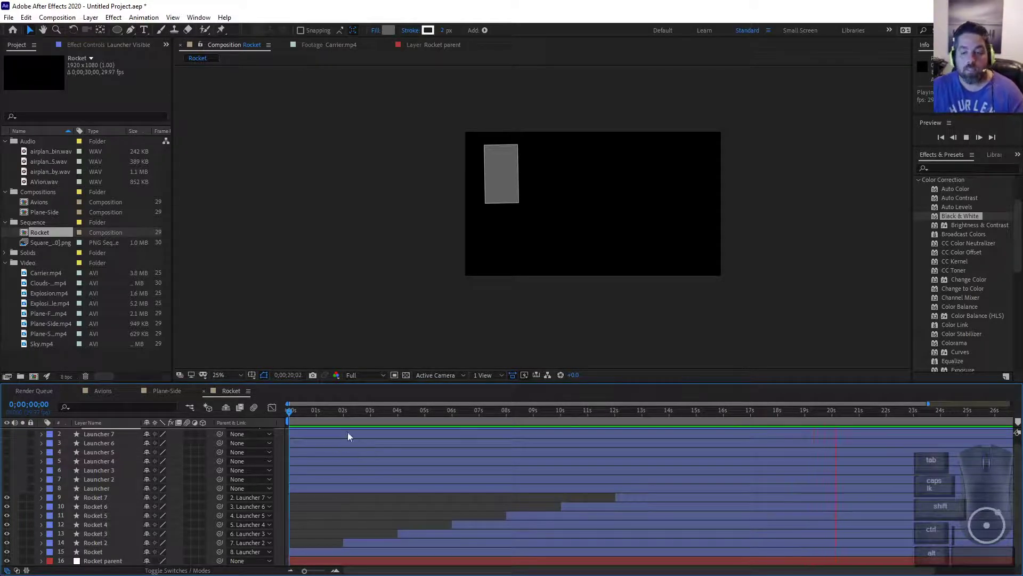
{"action": "key", "text": "space"}
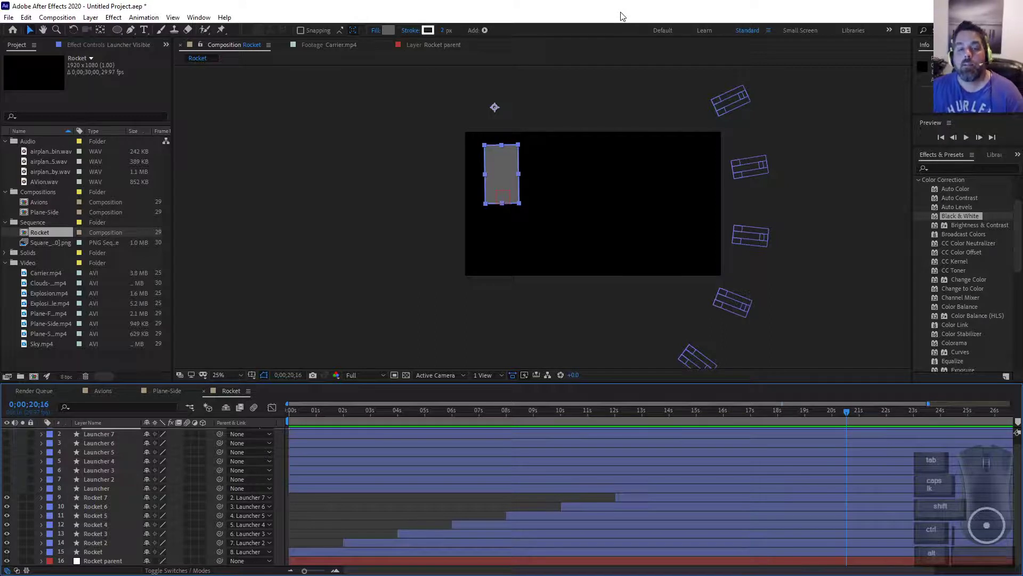
{"action": "scroll", "coordinate": [534, 187], "scroll_direction": "down", "scroll_amount": 2}
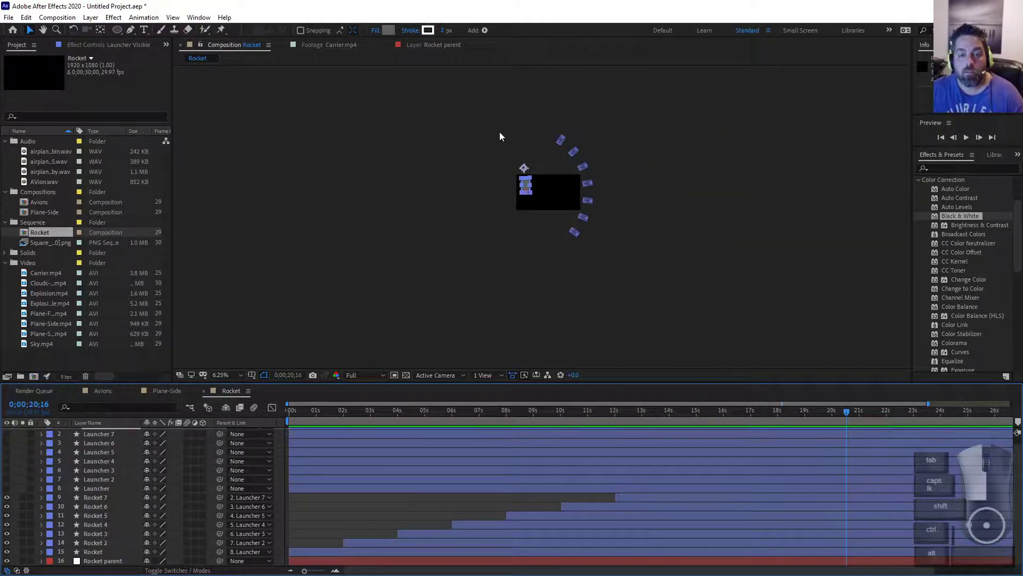
{"action": "left_click_drag", "start_coordinate": [500, 137], "coordinate": [664, 337]}
{"action": "key", "text": "Delete"}
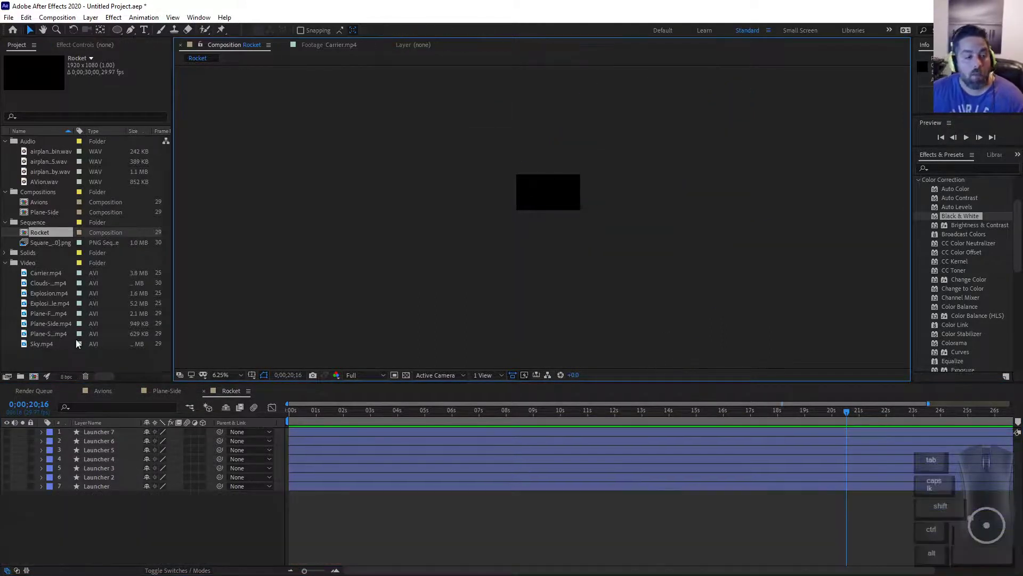
{"action": "key", "text": "ctrl+z"}
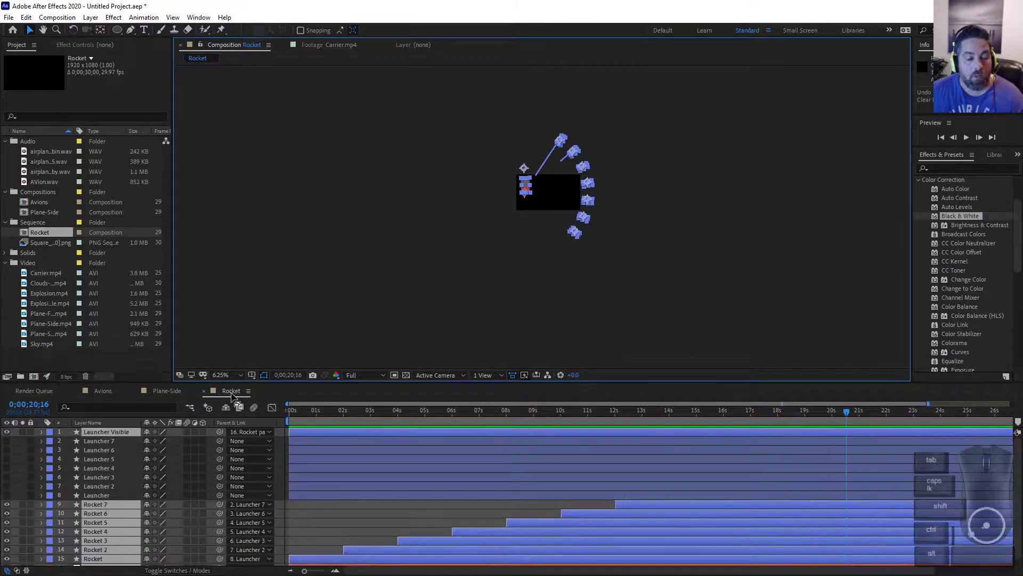
Create a 30-second composition with the HDTV 1080 29.97 preset and draw a yellow circle without stroke near its centre.
{"action": "left_click", "coordinate": [37, 377]}
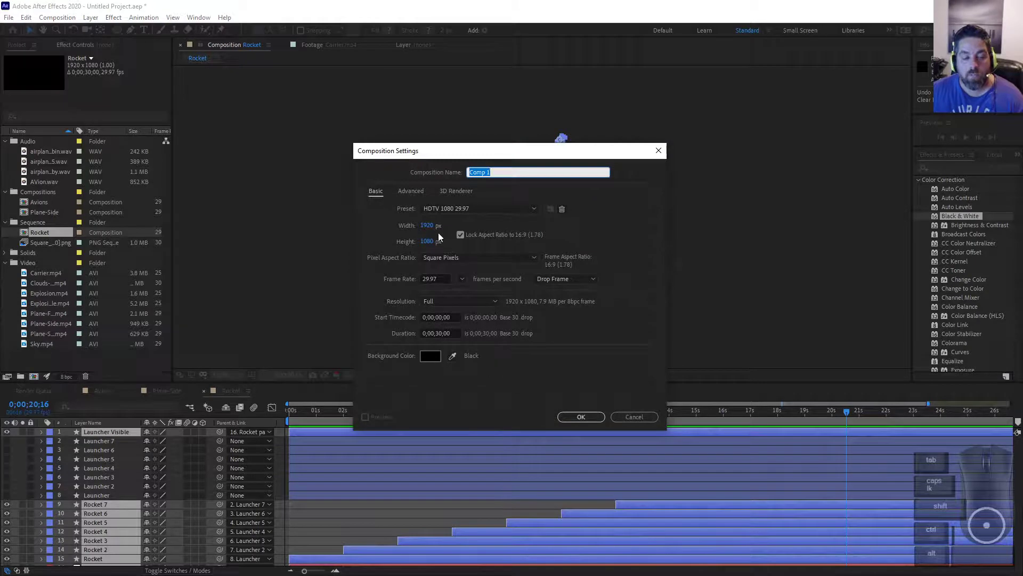
{"action": "left_click", "coordinate": [586, 416]}
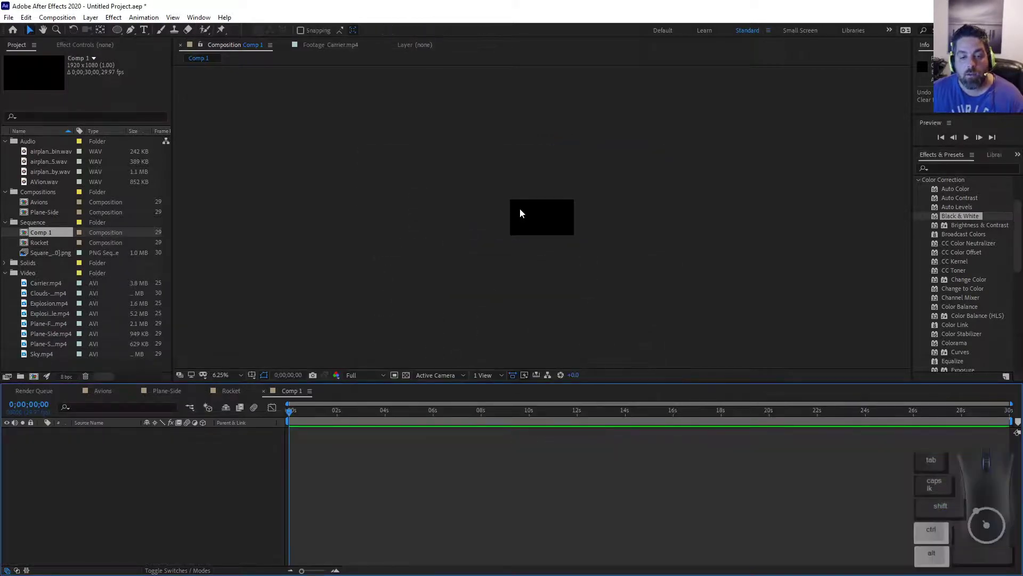
{"action": "left_click_drag", "start_coordinate": [591, 212], "coordinate": [562, 213]}
{"action": "left_click", "coordinate": [116, 30]}
{"action": "left_click", "coordinate": [30, 30]}
Add a null object to the new composition and rename it as parent sun.
{"action": "right_click", "coordinate": [91, 488]}
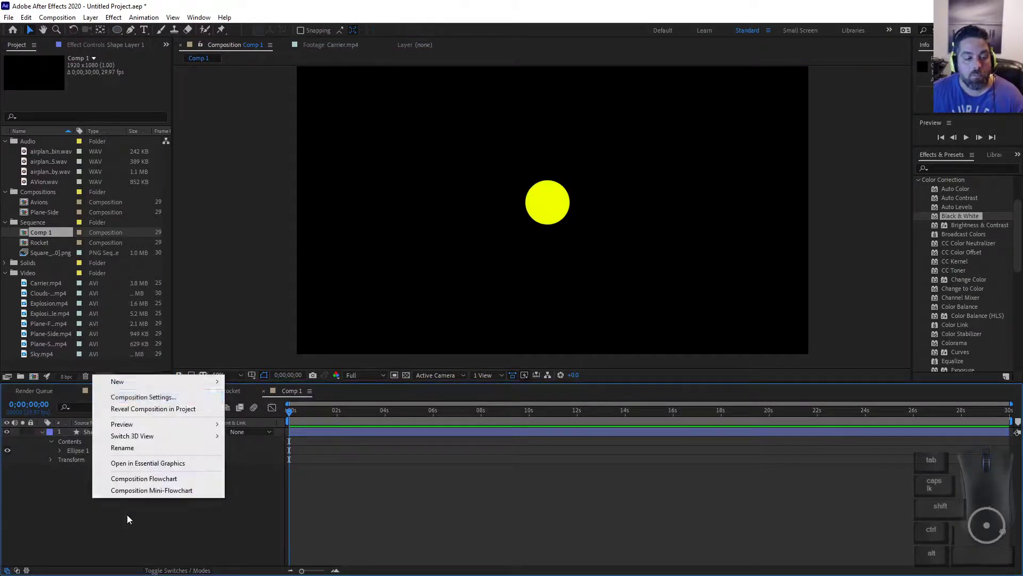
{"action": "mouse_move", "coordinate": [133, 383]}
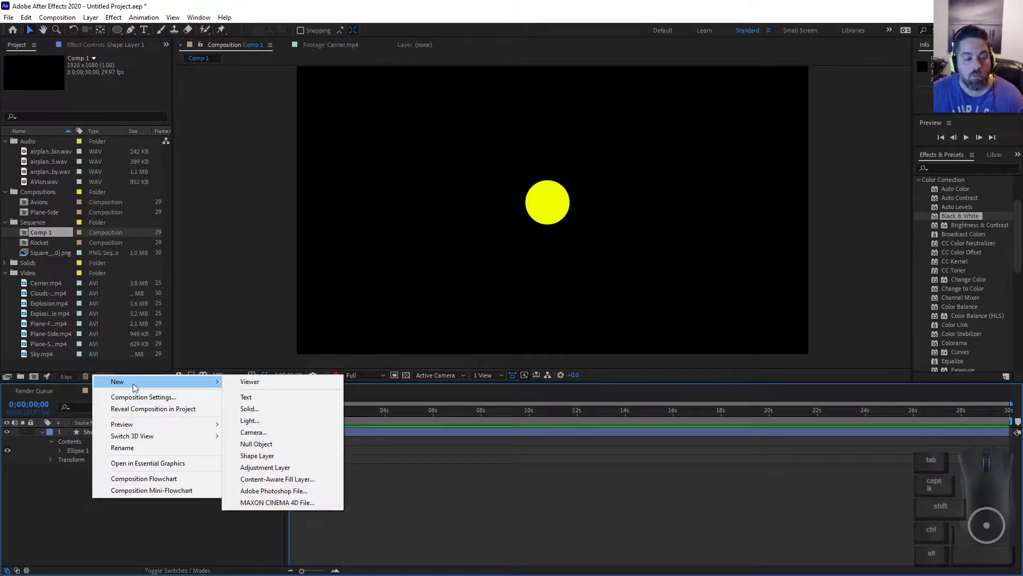
{"action": "left_click", "coordinate": [257, 443]}
{"action": "double_click", "coordinate": [115, 433]}
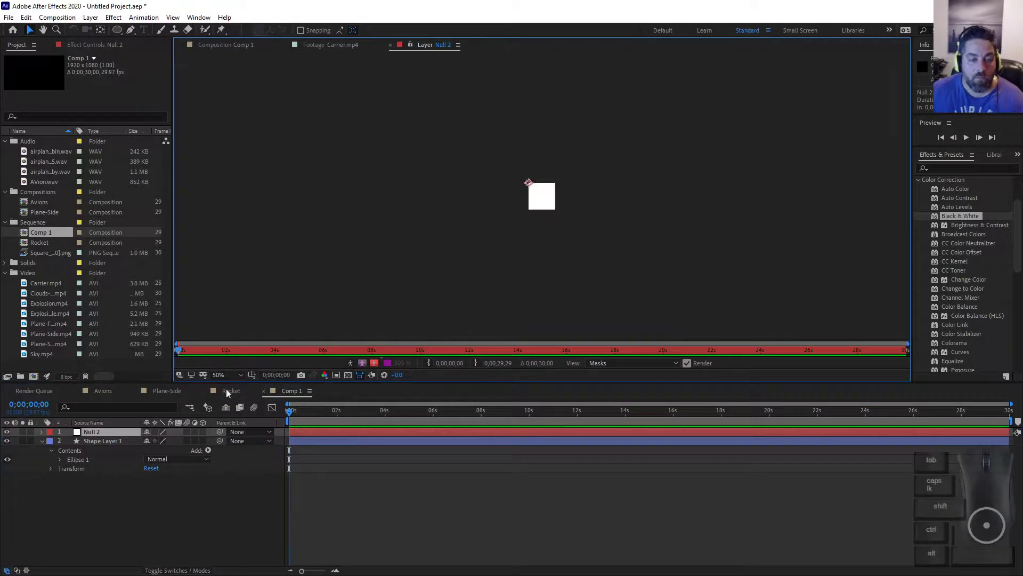
{"action": "left_click", "coordinate": [227, 45]}
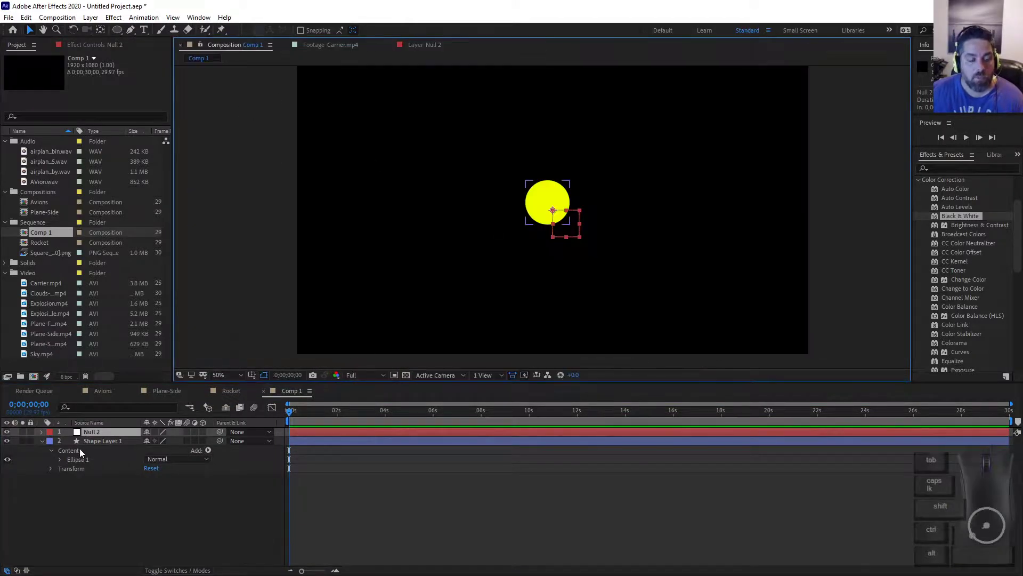
{"action": "key", "text": "Return"}
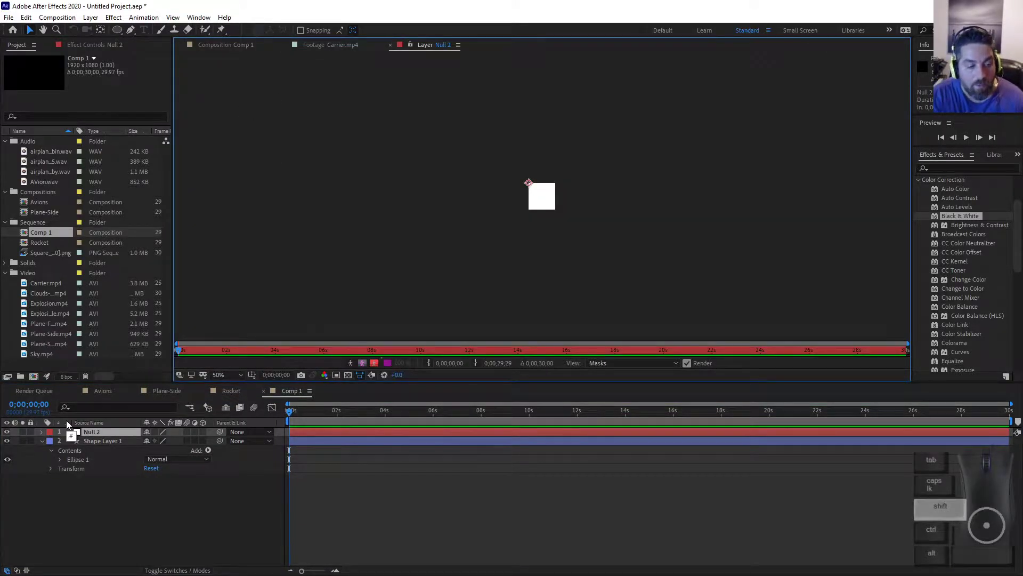
{"action": "left_click", "coordinate": [245, 48]}
{"action": "key", "text": "Return"}
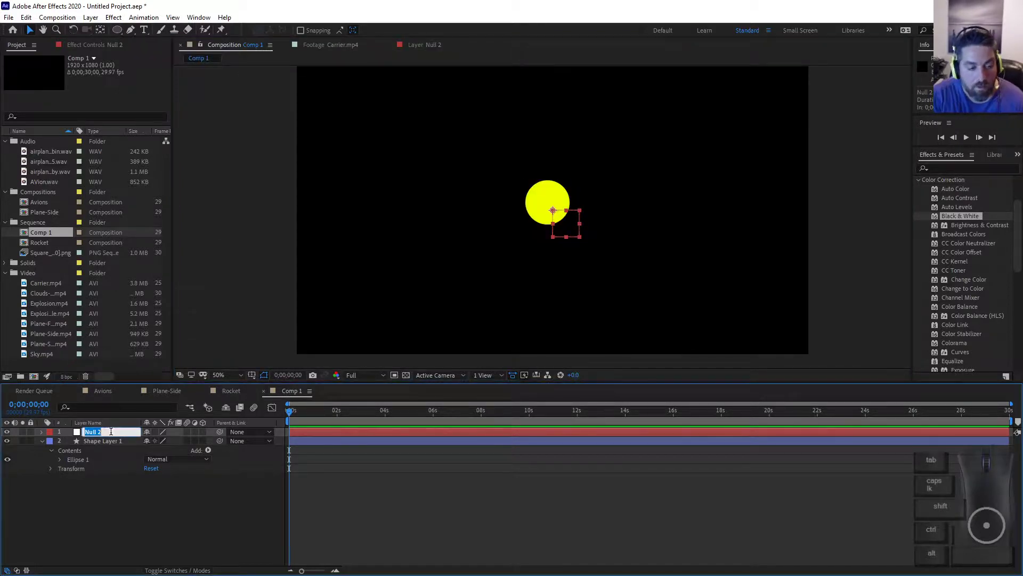
{"action": "type", "text": "parent sun"}
{"action": "key", "text": "Return"}
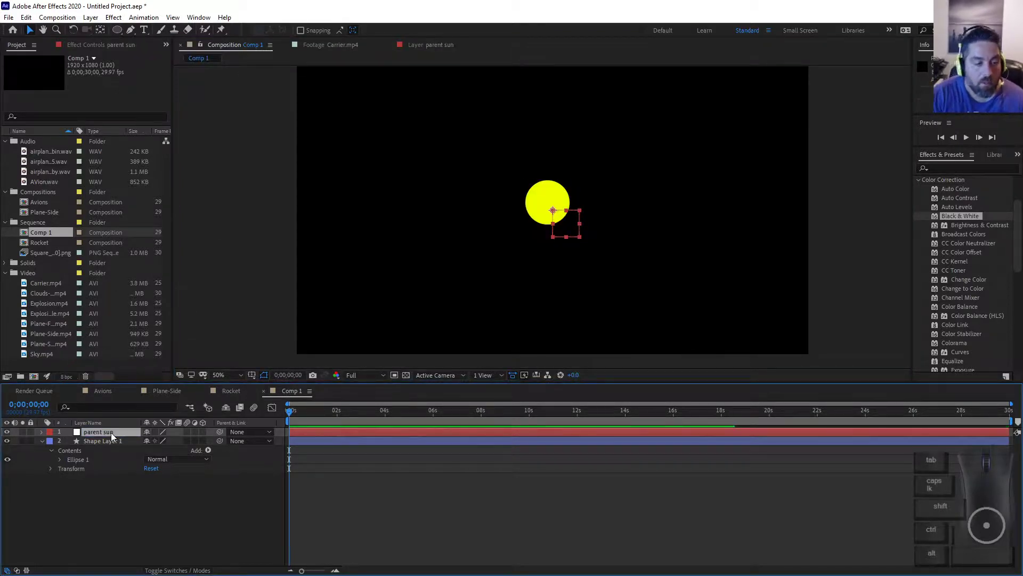
Rename the yellow circle's layer as sun and parent it to the parent sun null.
{"action": "left_click", "coordinate": [97, 442]}
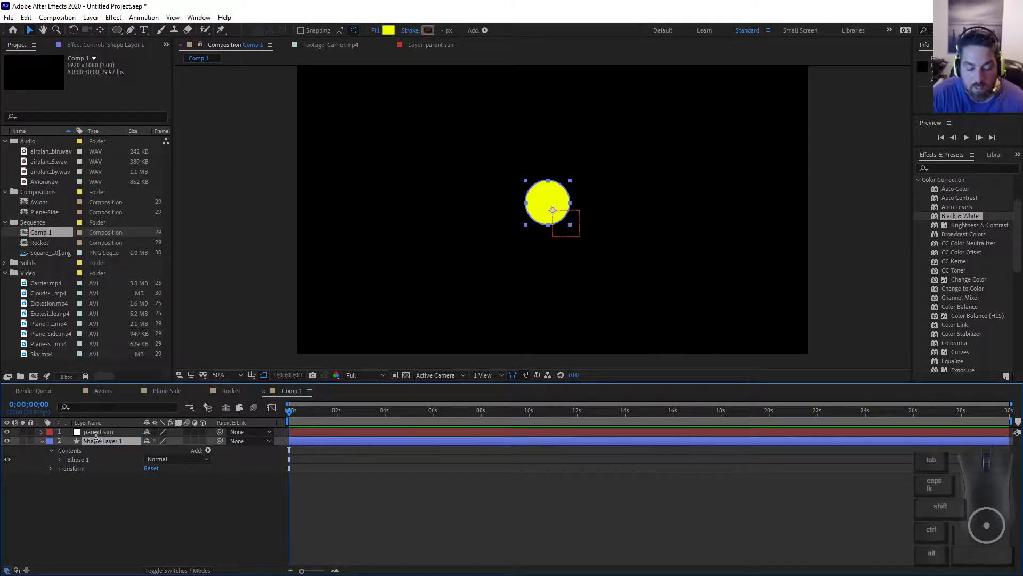
{"action": "key", "text": "Return"}
{"action": "type", "text": "sun"}
{"action": "key", "text": "Return"}
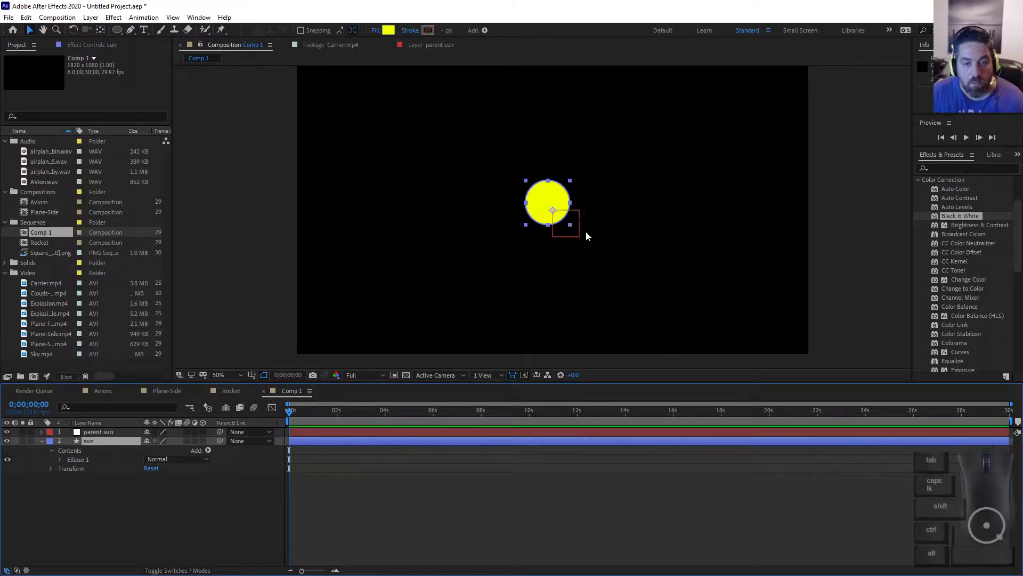
{"action": "left_click", "coordinate": [550, 198]}
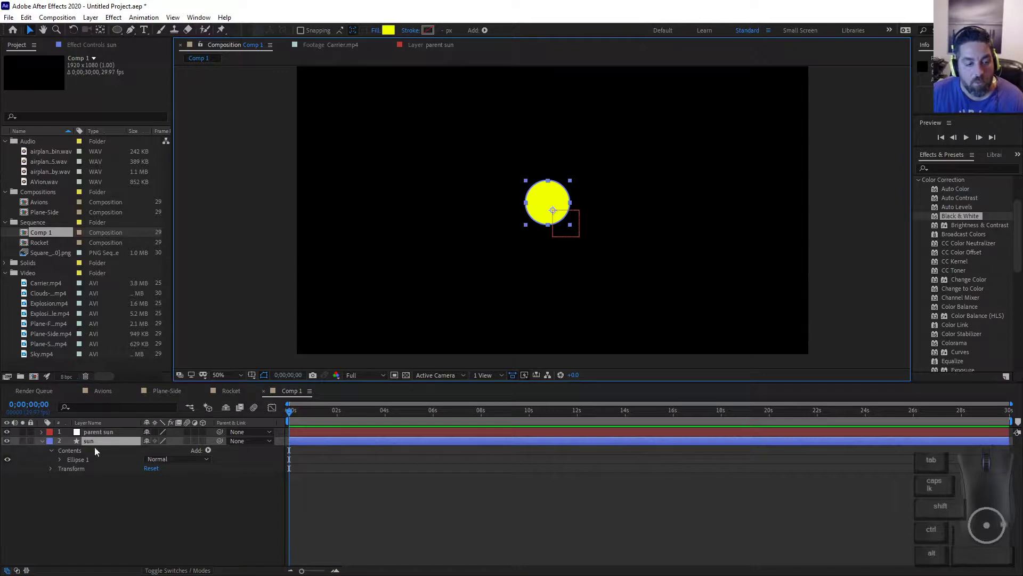
{"action": "left_click_drag", "start_coordinate": [219, 441], "coordinate": [123, 428]}
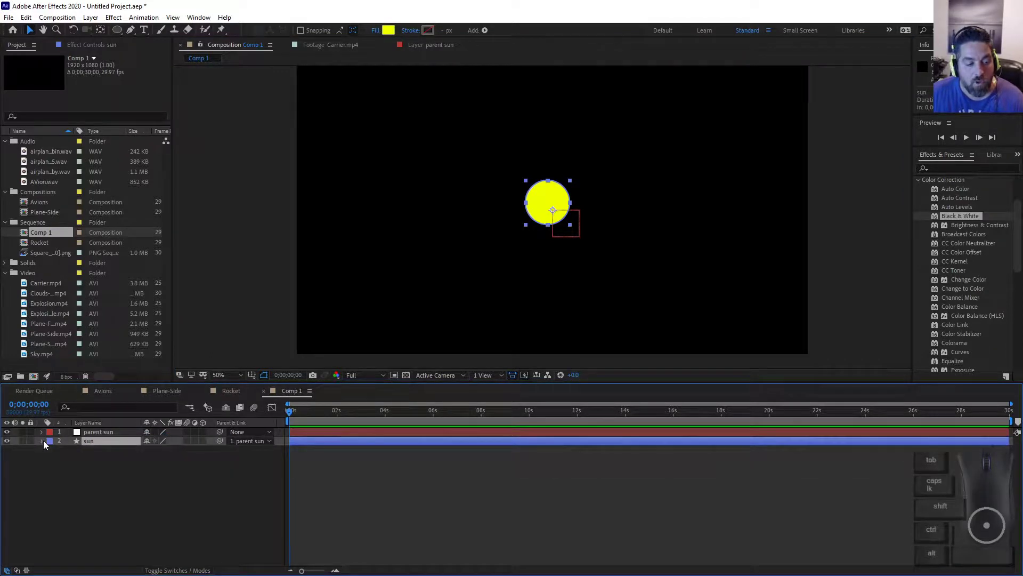
Expand the sun layer's Transform properties and move the circle to position 20, 22, roughly centred on the null's anchor point.
{"action": "left_click", "coordinate": [52, 469]}
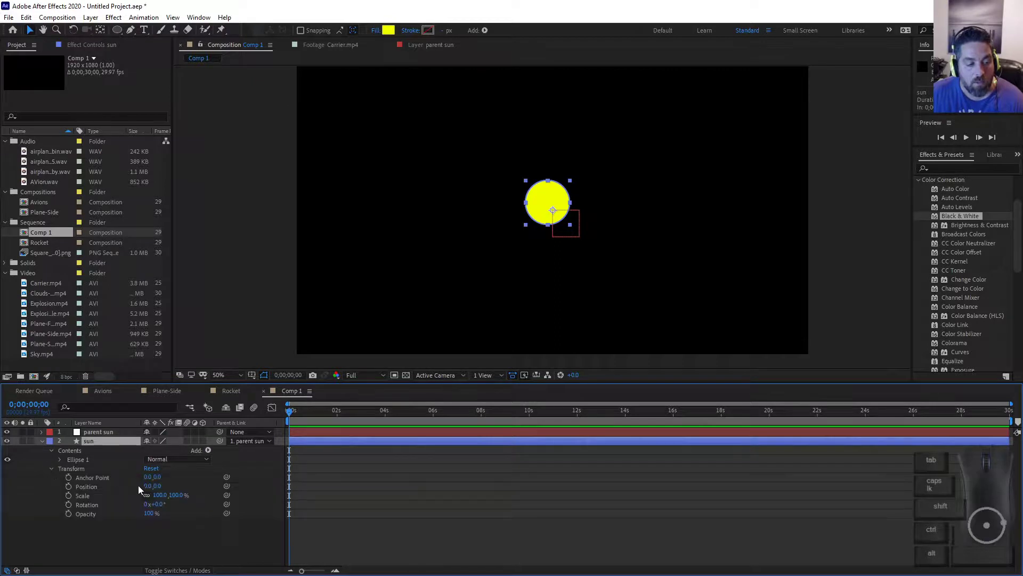
{"action": "left_click_drag", "start_coordinate": [560, 197], "coordinate": [563, 203]}
{"action": "left_click", "coordinate": [573, 228]}
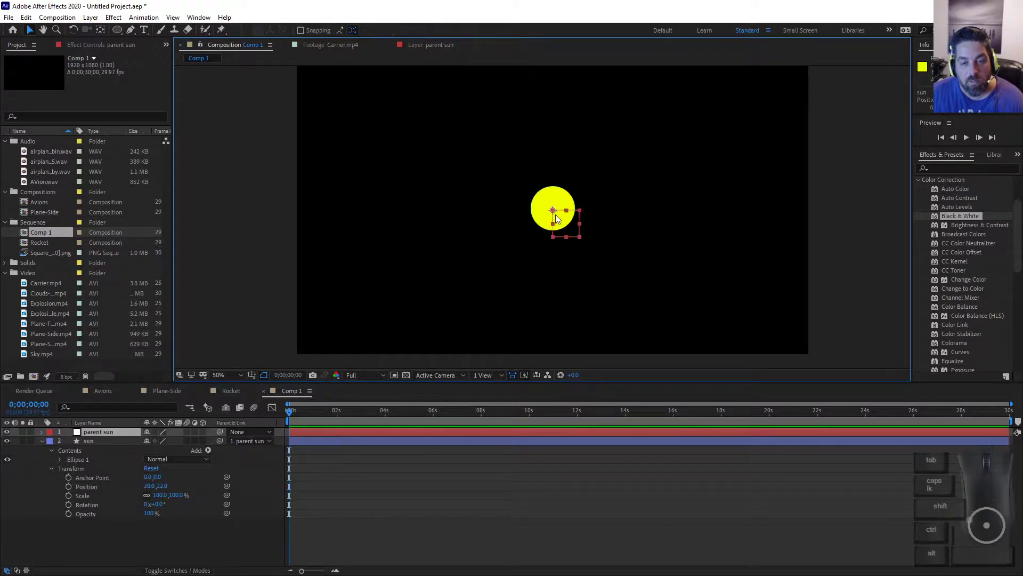
Centre the sun layer's yellow ellipse precisely on the parent sun null's anchor point.
{"action": "scroll", "coordinate": [567, 216], "scroll_direction": "up", "scroll_amount": 5}
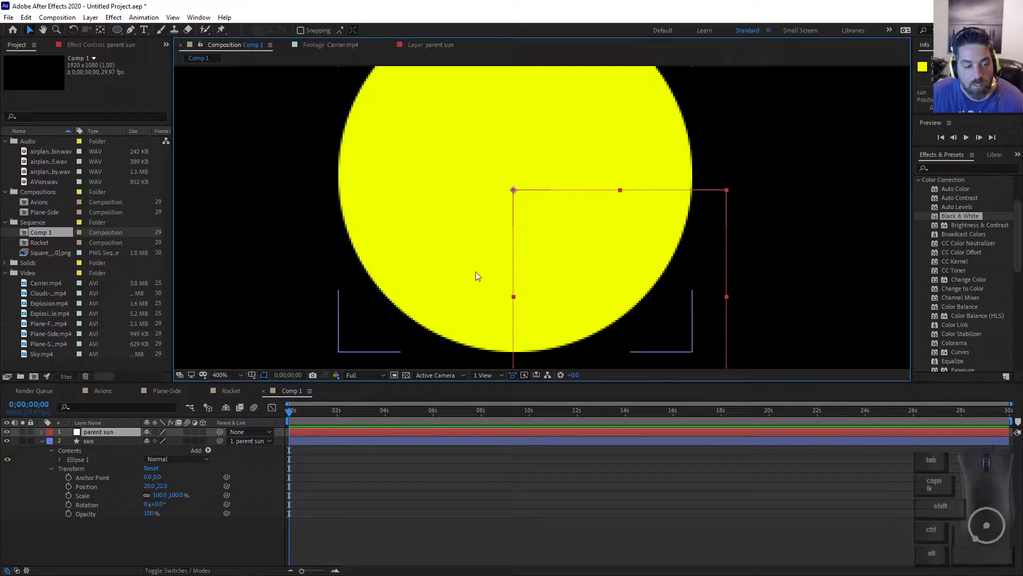
{"action": "left_click", "coordinate": [567, 177]}
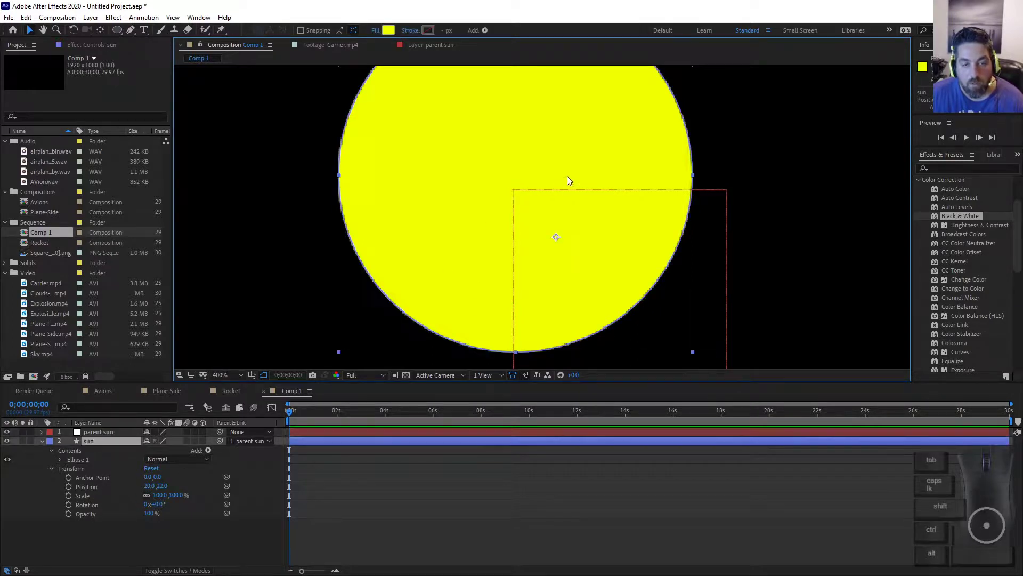
{"action": "scroll", "coordinate": [568, 177], "scroll_direction": "down", "scroll_amount": 1}
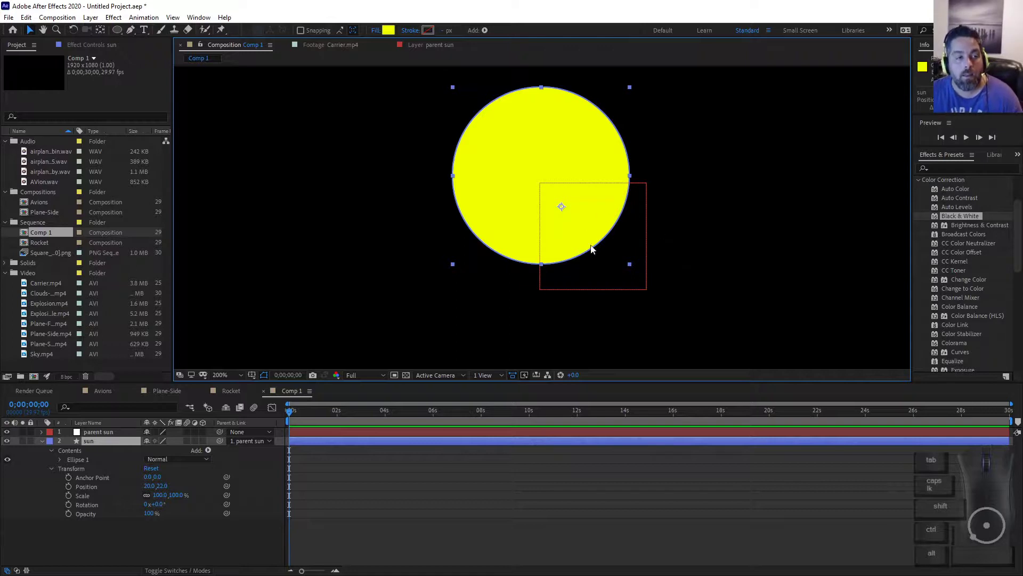
{"action": "double_click", "coordinate": [563, 206]}
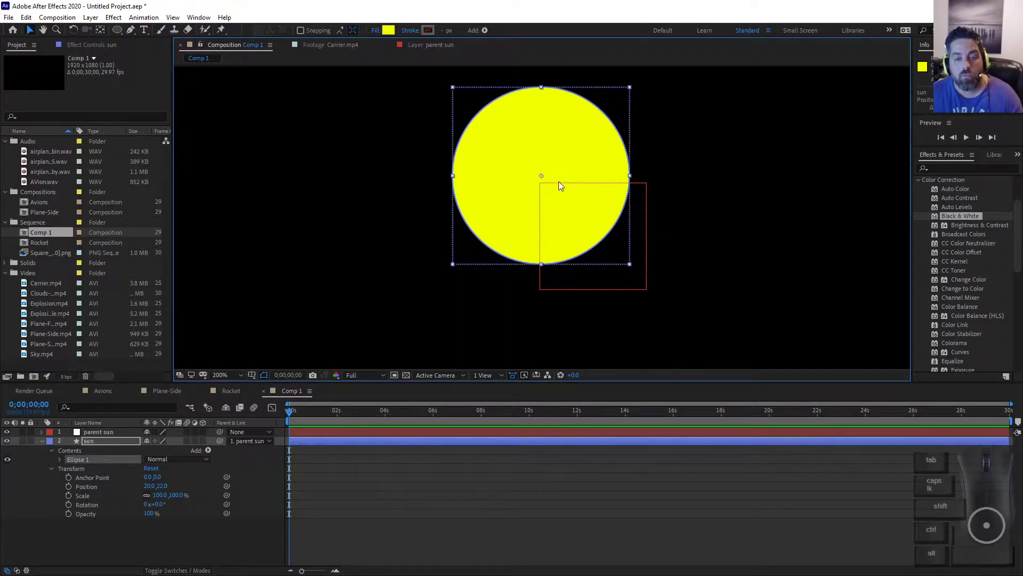
{"action": "mouse_move", "coordinate": [549, 161]}
{"action": "left_mouse_down"}
{"action": "mouse_move", "coordinate": [560, 167]}
{"action": "mouse_move", "coordinate": [552, 162]}
{"action": "left_mouse_up"}
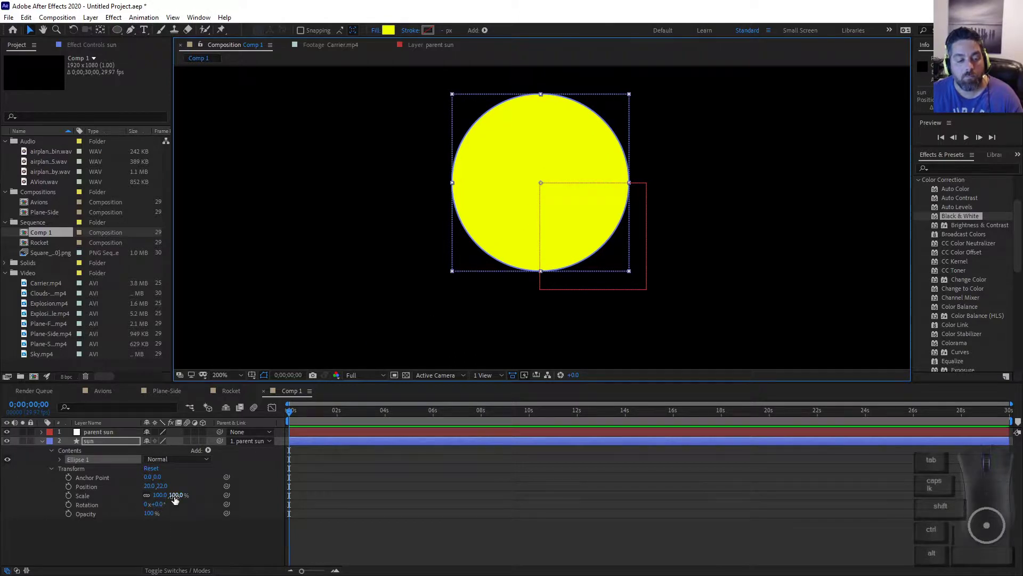
Expand the parent sun null's Transform properties and try rotating it to test the sun's parenting, undoing the trial changes.
{"action": "left_click", "coordinate": [654, 221]}
{"action": "left_click", "coordinate": [647, 228]}
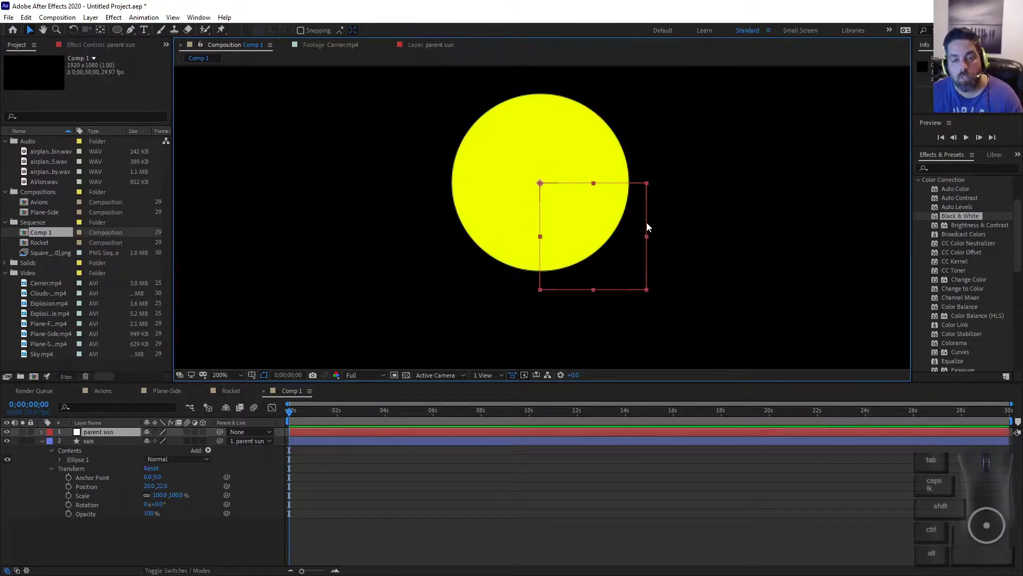
{"action": "mouse_move", "coordinate": [621, 254]}
{"action": "left_mouse_down"}
{"action": "mouse_move", "coordinate": [698, 238]}
{"action": "mouse_move", "coordinate": [623, 272]}
{"action": "left_mouse_up"}
{"action": "key", "text": "ctrl+z"}
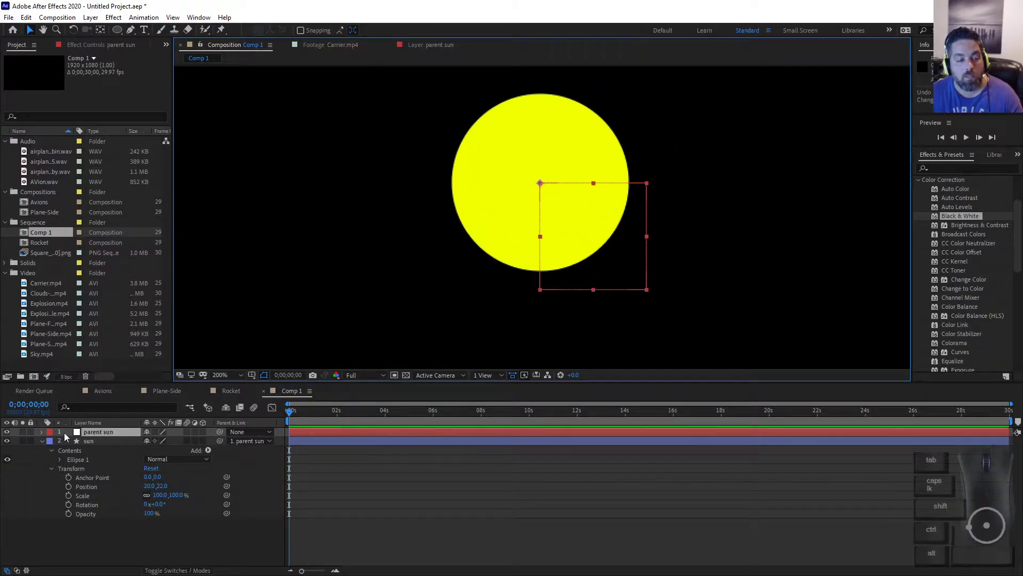
{"action": "left_click", "coordinate": [41, 432]}
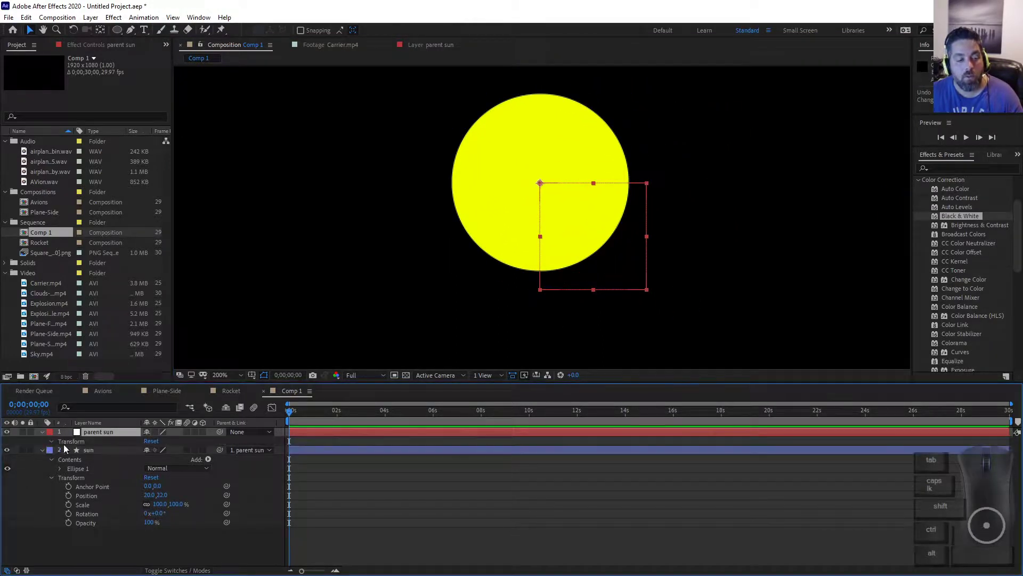
{"action": "left_click", "coordinate": [52, 442]}
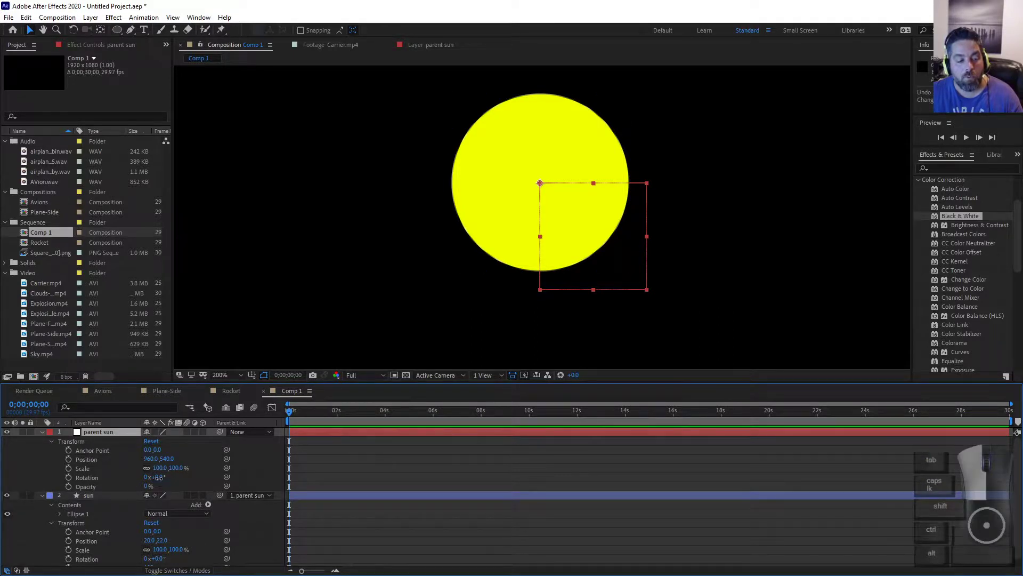
{"action": "left_click_drag", "start_coordinate": [155, 477], "coordinate": [25, 443]}
{"action": "key", "text": "ctrl+z"}
Try to draw a small ellipse beside the sun with the null still selected, and undo the resulting mask.
{"action": "scroll", "coordinate": [580, 202], "scroll_direction": "down", "scroll_amount": 5}
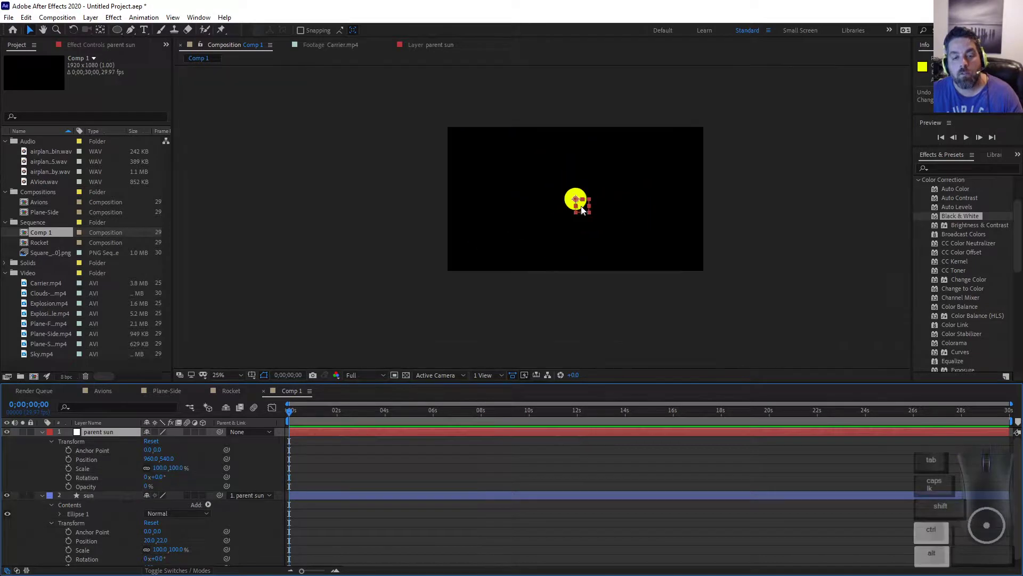
{"action": "scroll", "coordinate": [581, 213], "scroll_direction": "up", "scroll_amount": 4}
{"action": "scroll", "coordinate": [251, 114], "scroll_direction": "down", "scroll_amount": 2}
{"action": "left_click", "coordinate": [117, 30]}
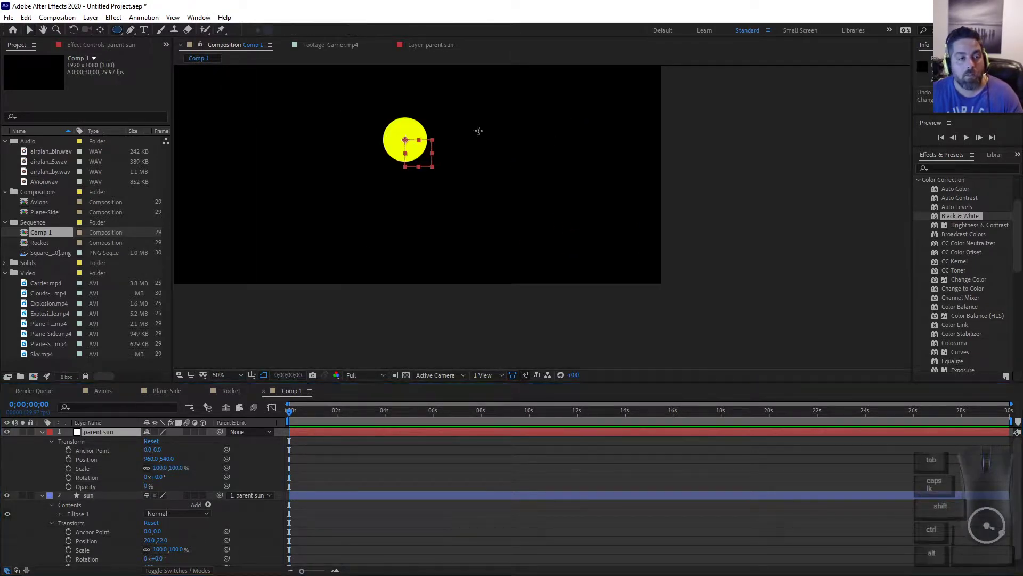
{"action": "left_click_drag", "start_coordinate": [510, 132], "coordinate": [532, 154]}
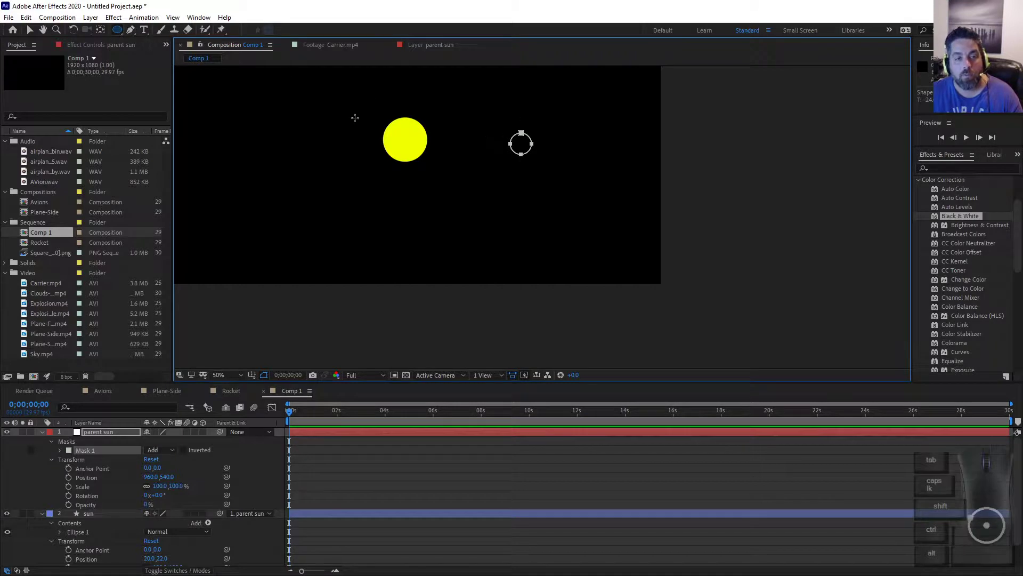
{"action": "key", "text": "ctrl+z"}
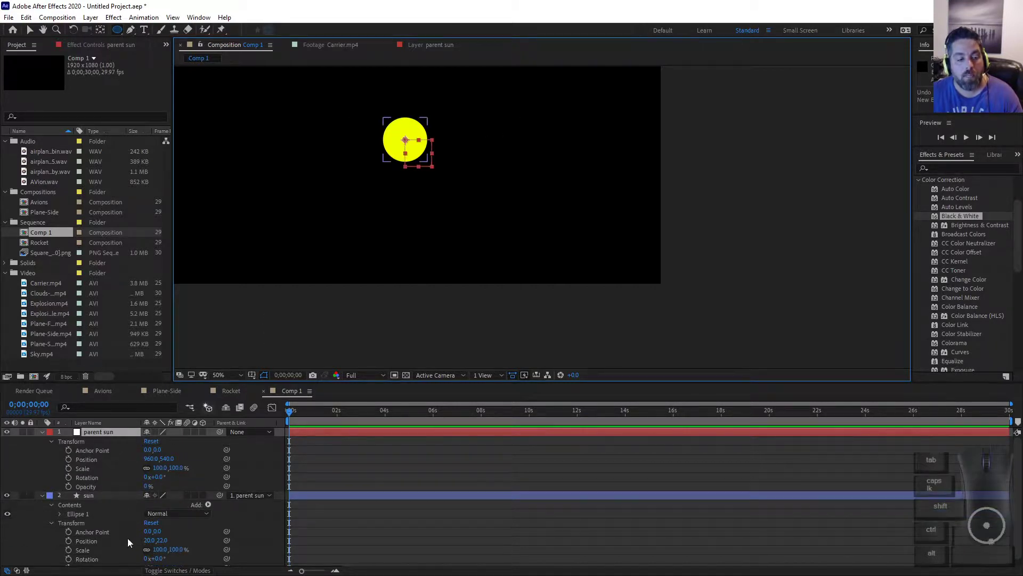
Collapse both layers, draw a smaller circle on a new shape layer to the right of the sun, and fill it with blue.
{"action": "left_click", "coordinate": [38, 431]}
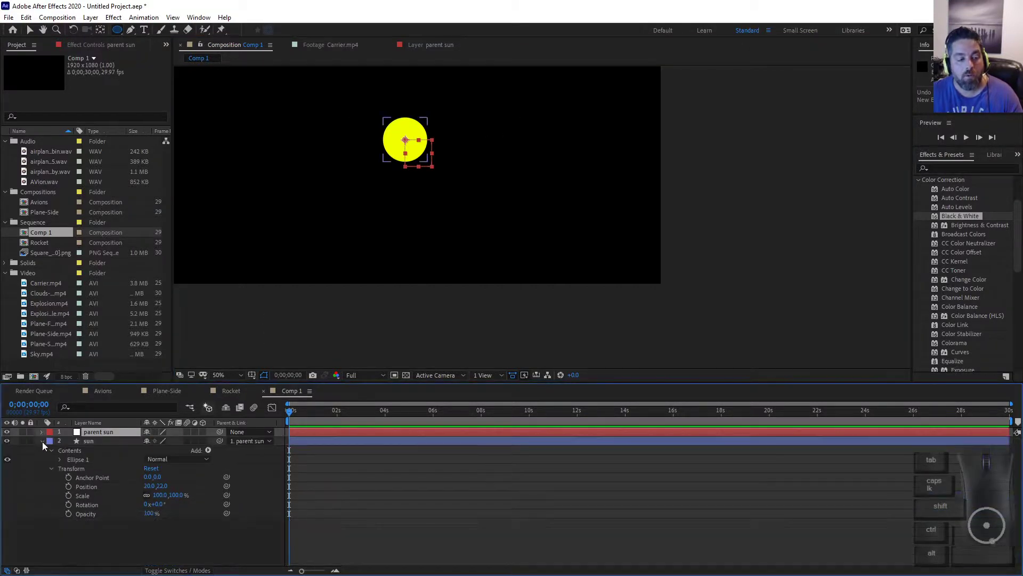
{"action": "left_click", "coordinate": [42, 441]}
{"action": "left_click", "coordinate": [105, 522]}
{"action": "left_click_drag", "start_coordinate": [490, 129], "coordinate": [520, 160]}
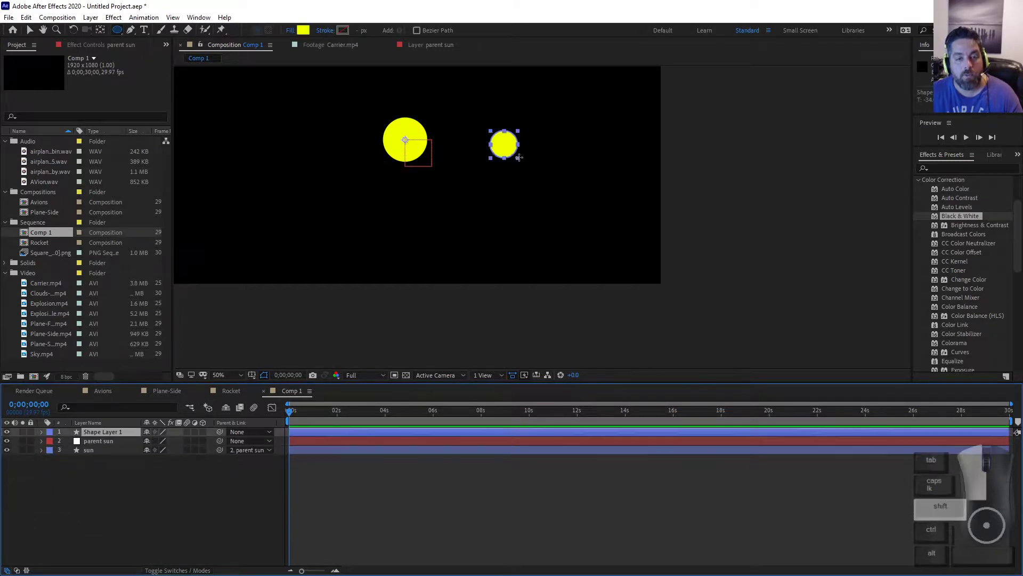
{"action": "left_click", "coordinate": [302, 30]}
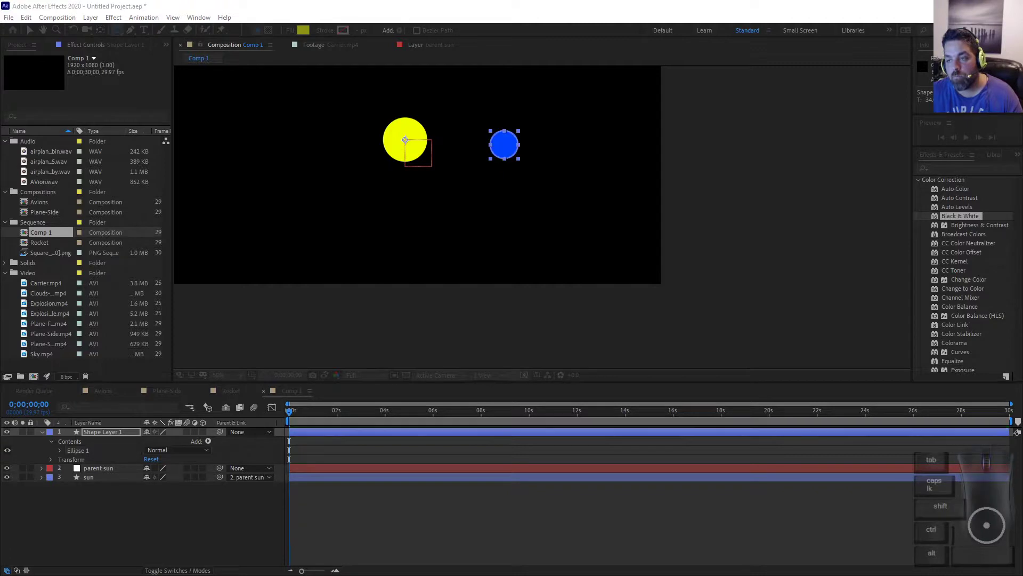
{"action": "left_click", "coordinate": [683, 236]}
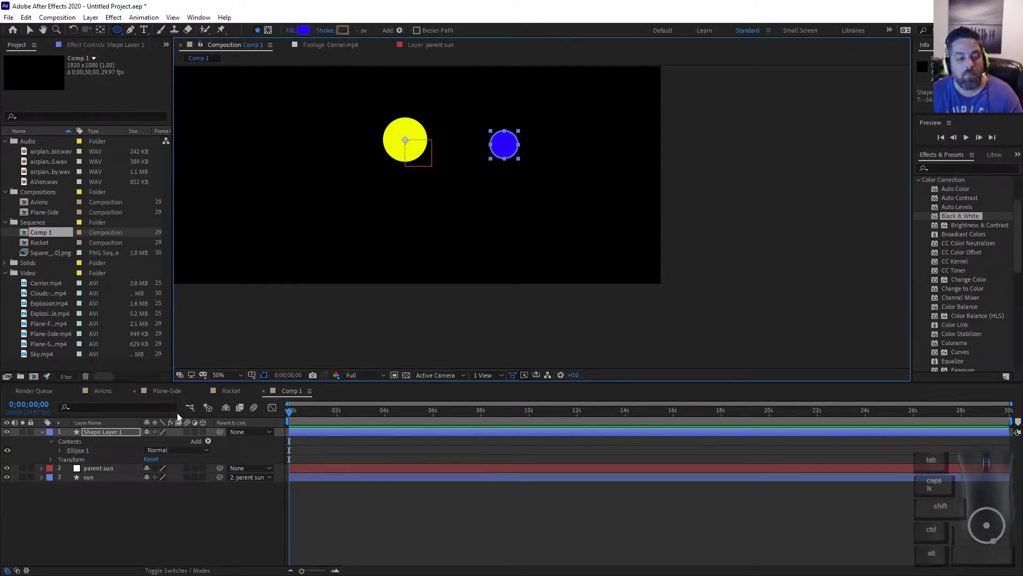
{"action": "left_click", "coordinate": [133, 503]}
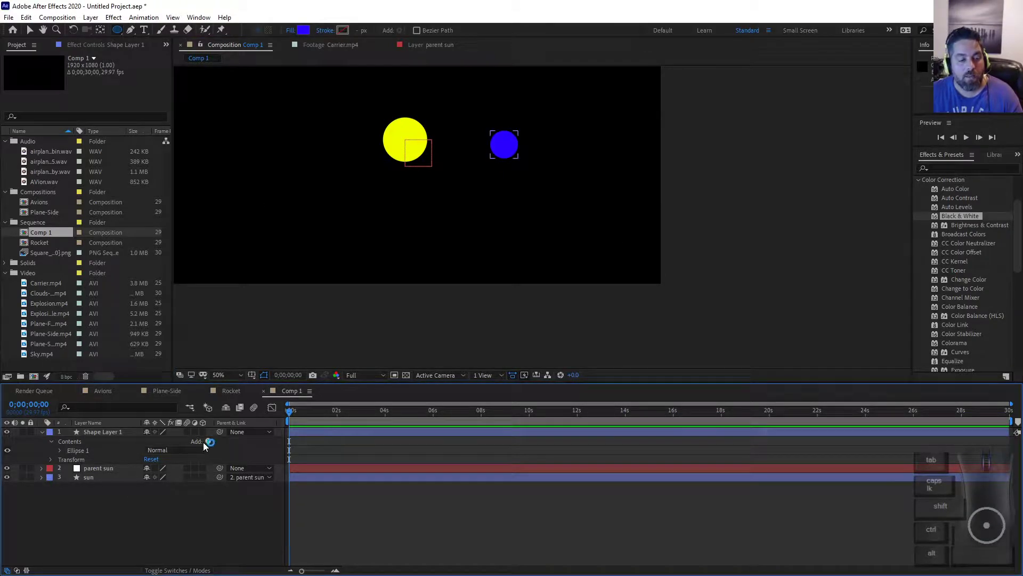
Parent the blue circle's layer to the parent sun null and rename it as Earth.
{"action": "left_click_drag", "start_coordinate": [217, 432], "coordinate": [100, 468]}
{"action": "left_click", "coordinate": [110, 432]}
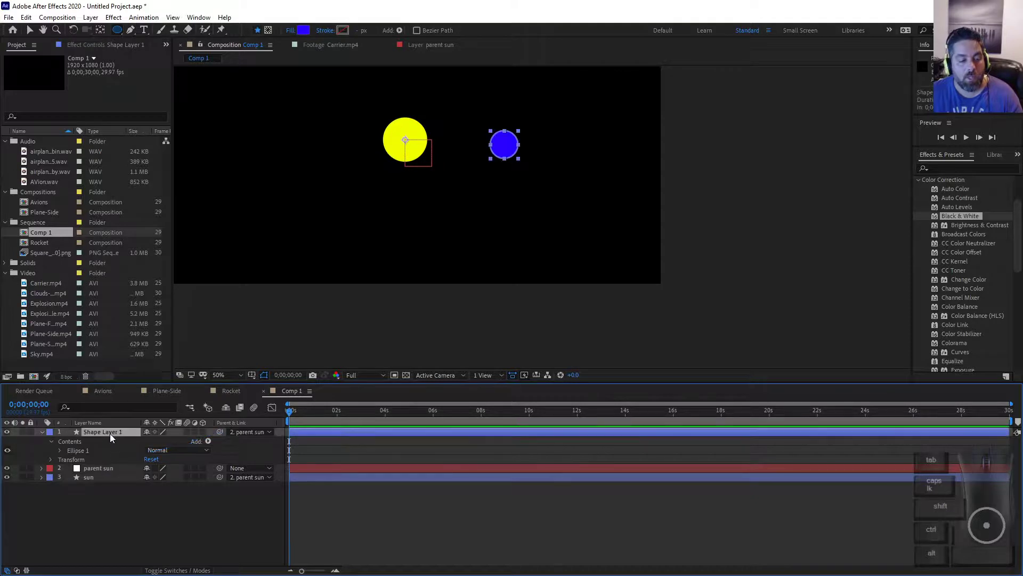
{"action": "key", "text": "Return"}
{"action": "type", "text": "Earth"}
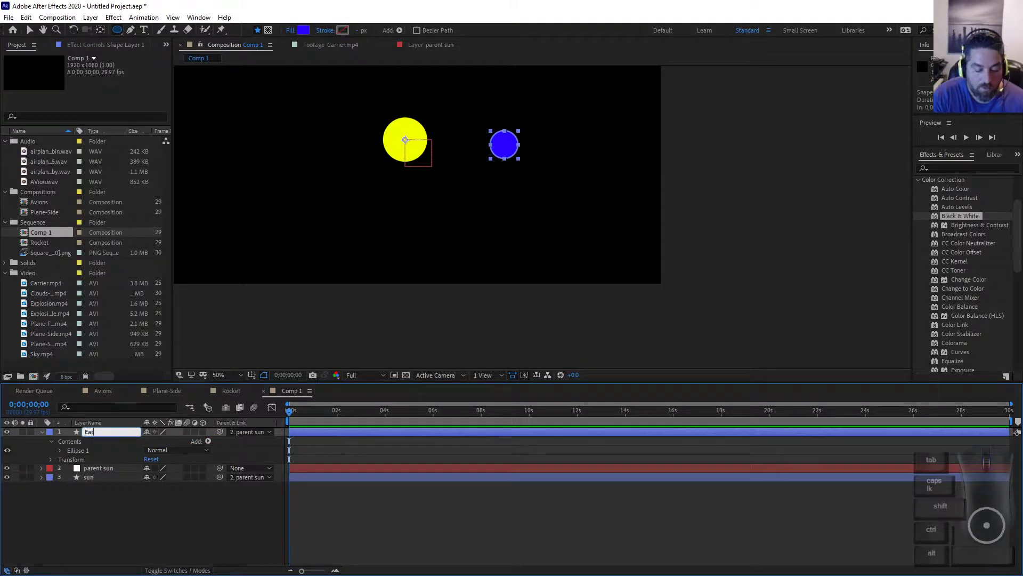
{"action": "key", "text": "Return"}
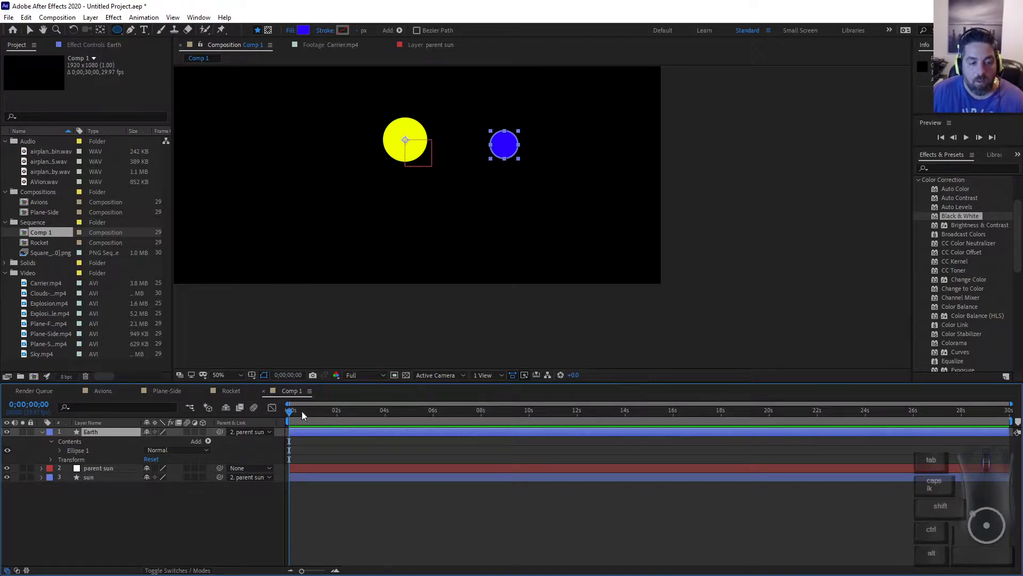
Set the parent sun null's rotation to 235° at the start of the composition and bring the whole frame into view.
{"action": "left_click_drag", "start_coordinate": [322, 413], "coordinate": [286, 417]}
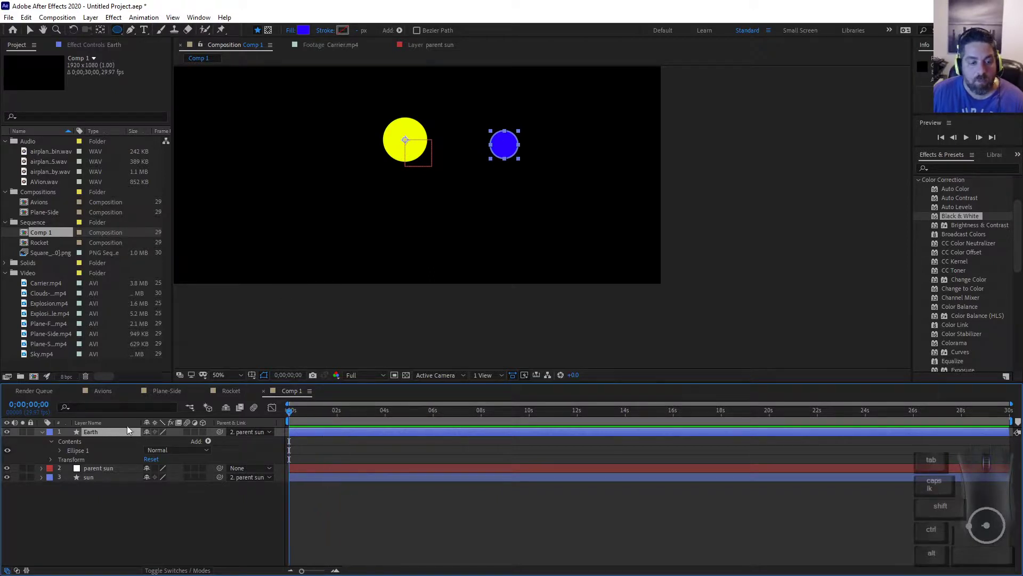
{"action": "left_click", "coordinate": [39, 469]}
{"action": "left_click_drag", "start_coordinate": [158, 513], "coordinate": [258, 489]}
{"action": "key", "text": "space"}
{"action": "left_click_drag", "start_coordinate": [473, 223], "coordinate": [549, 290]}
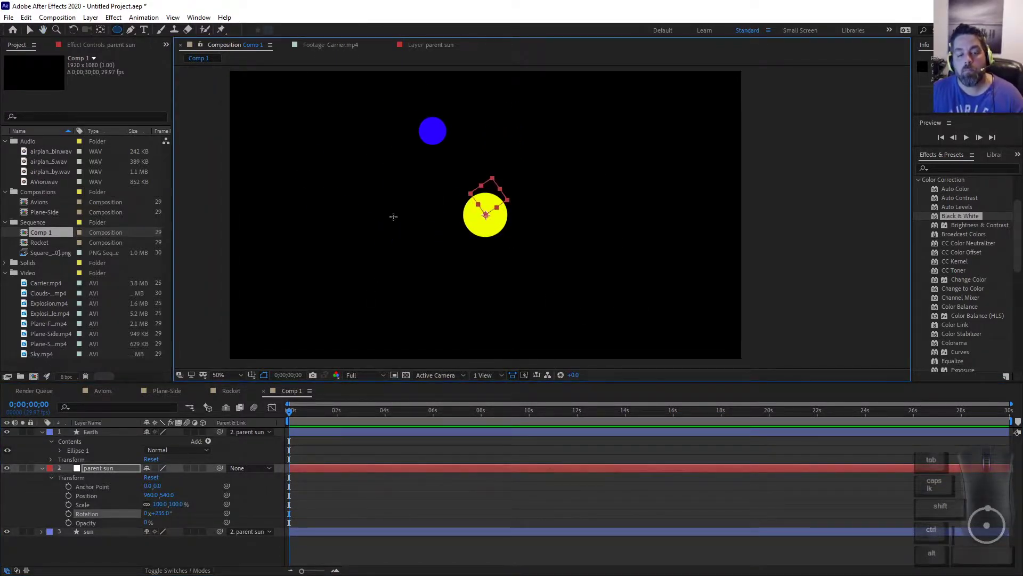
Switch to the presentation to read the solar system homework instructions, and return to After Effects.
{"action": "key", "text": "alt"}
{"action": "key", "text": "alt+Tab"}
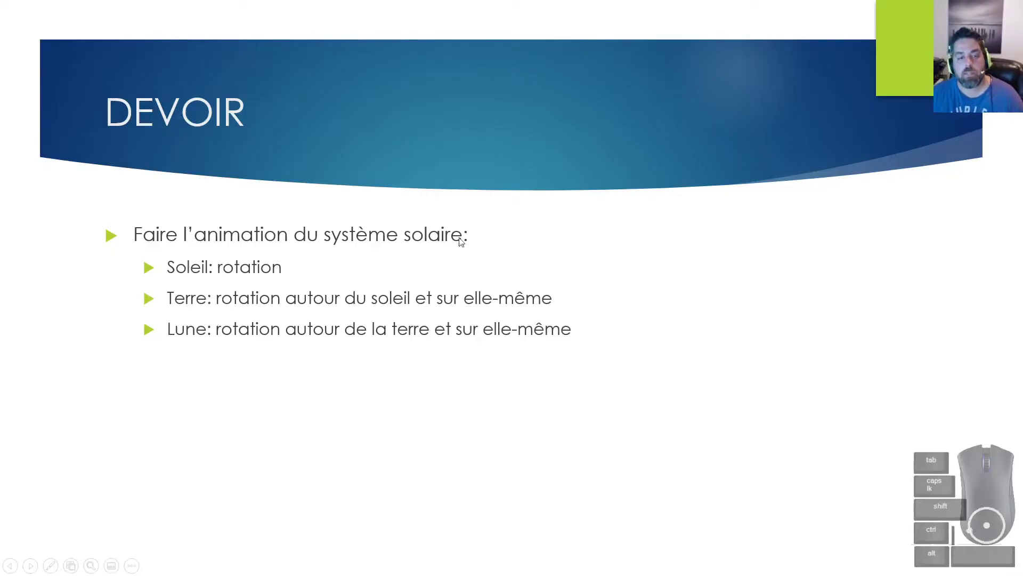
{"action": "left_click", "coordinate": [287, 308]}
{"action": "scroll", "coordinate": [287, 308], "scroll_direction": "up", "scroll_amount": 1}
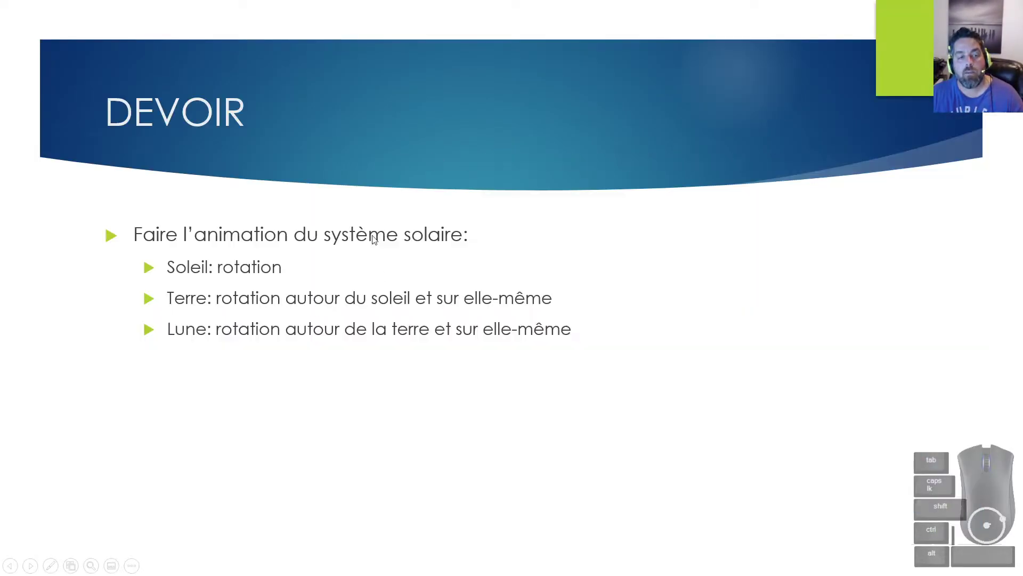
{"action": "key", "text": "alt+Tab"}
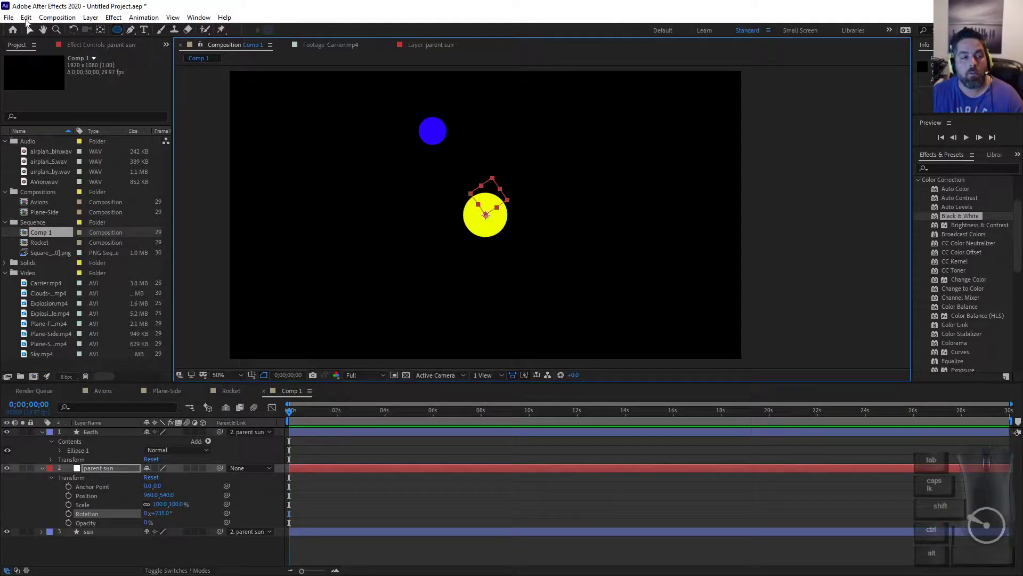
Add the Comp 1 solar system composition to the Render Queue.
{"action": "left_click", "coordinate": [9, 17]}
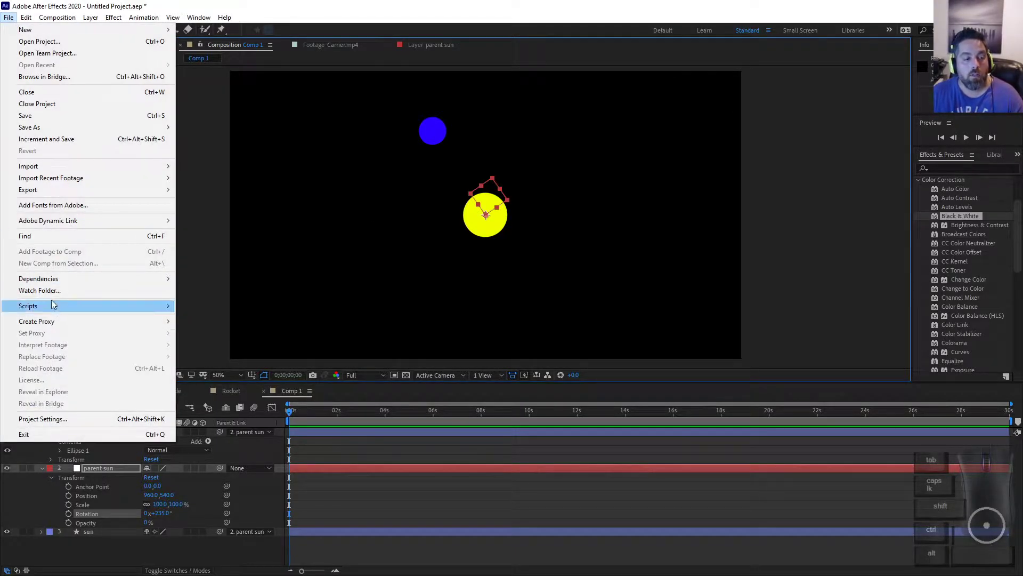
{"action": "left_click", "coordinate": [208, 9]}
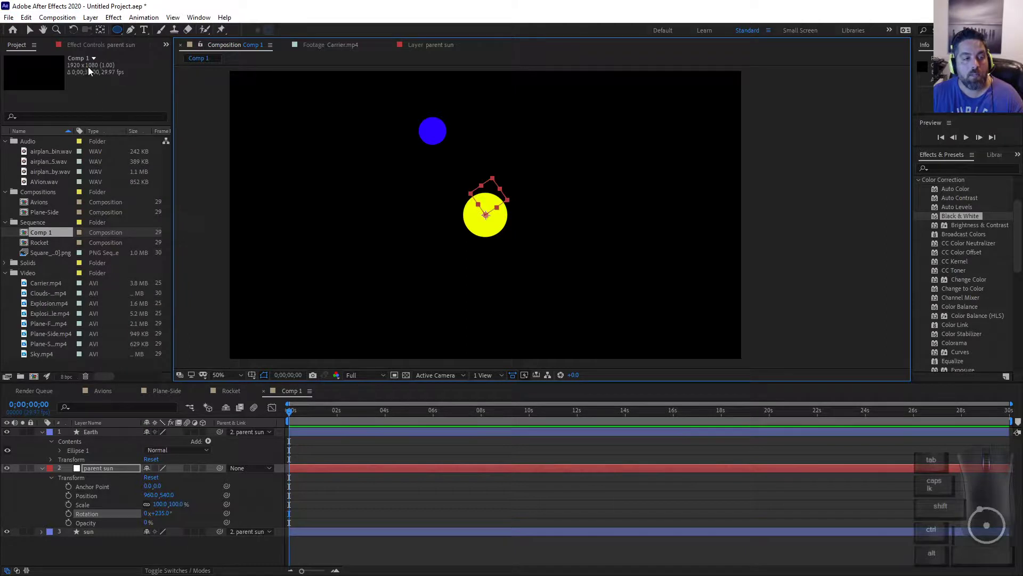
{"action": "left_click", "coordinate": [62, 17]}
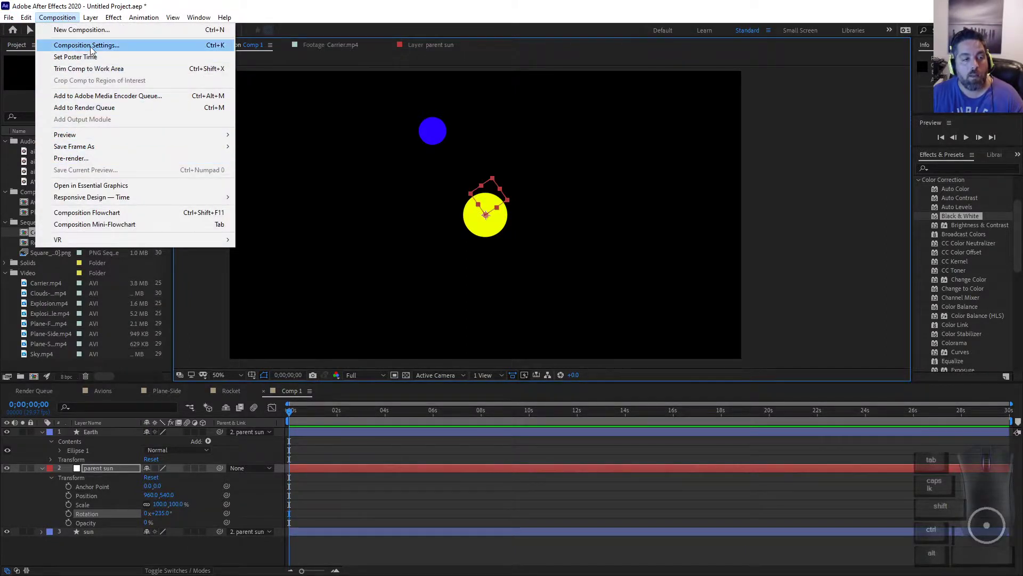
{"action": "left_click", "coordinate": [87, 110]}
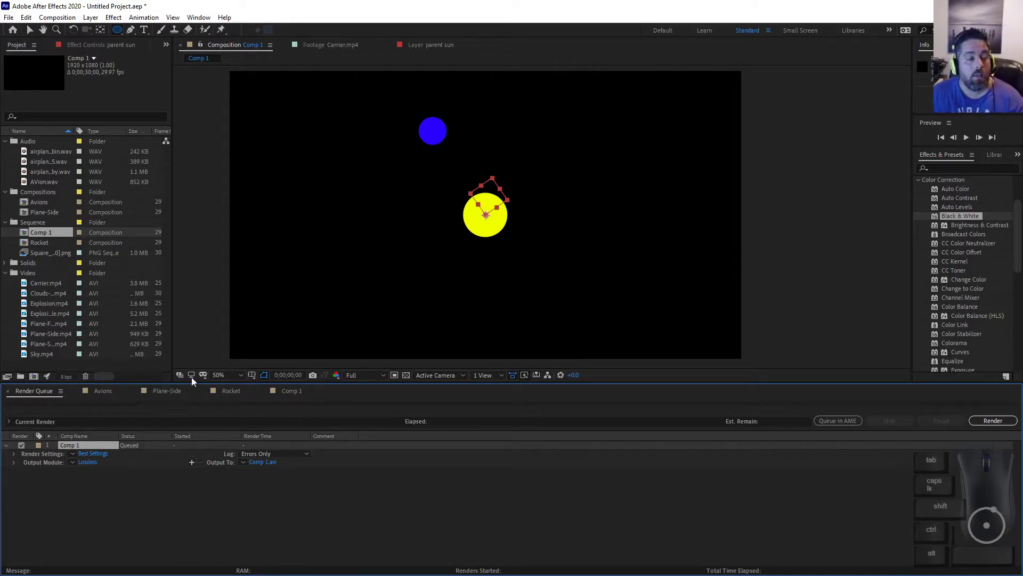
Save the project as Systeme-Solaire-S1 in the Sauvegardes folder of Cours 8.
{"action": "left_click", "coordinate": [8, 18]}
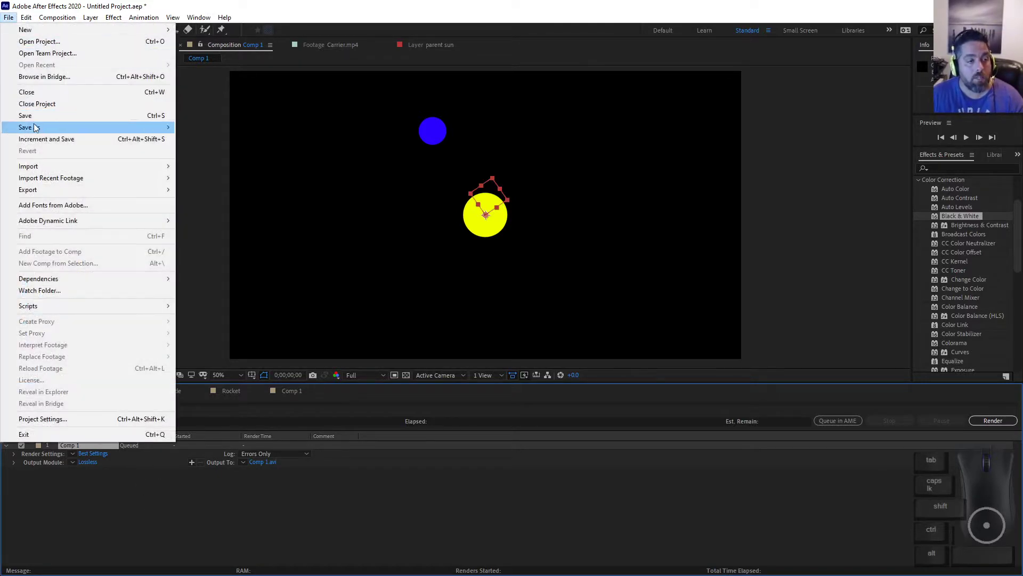
{"action": "left_click", "coordinate": [80, 127]}
{"action": "left_click", "coordinate": [206, 128]}
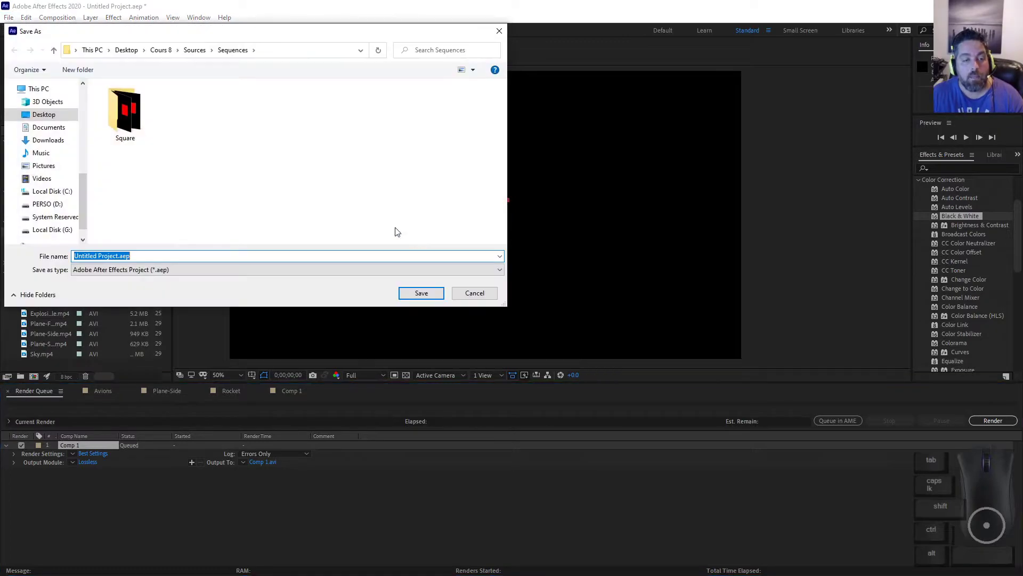
{"action": "left_click", "coordinate": [161, 50]}
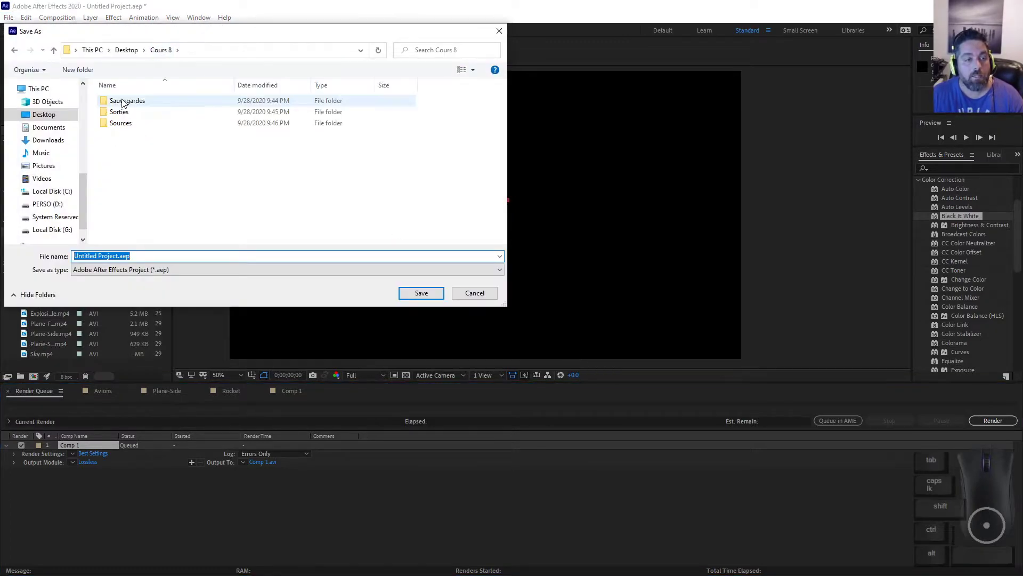
{"action": "double_click", "coordinate": [128, 99]}
{"action": "left_click", "coordinate": [155, 256]}
{"action": "type", "text": "Sy"}
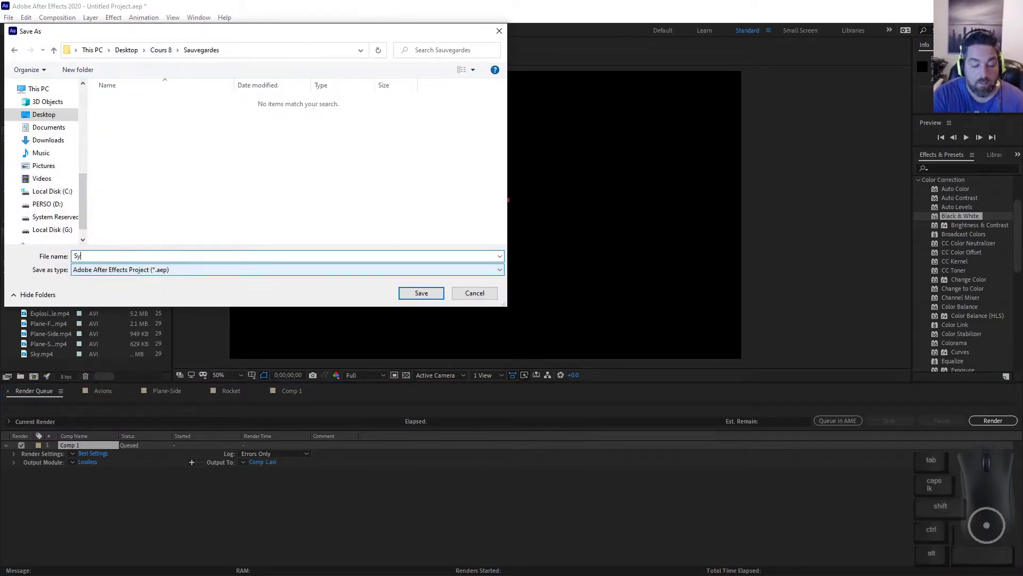
{"action": "type", "text": "steme-Solai"}
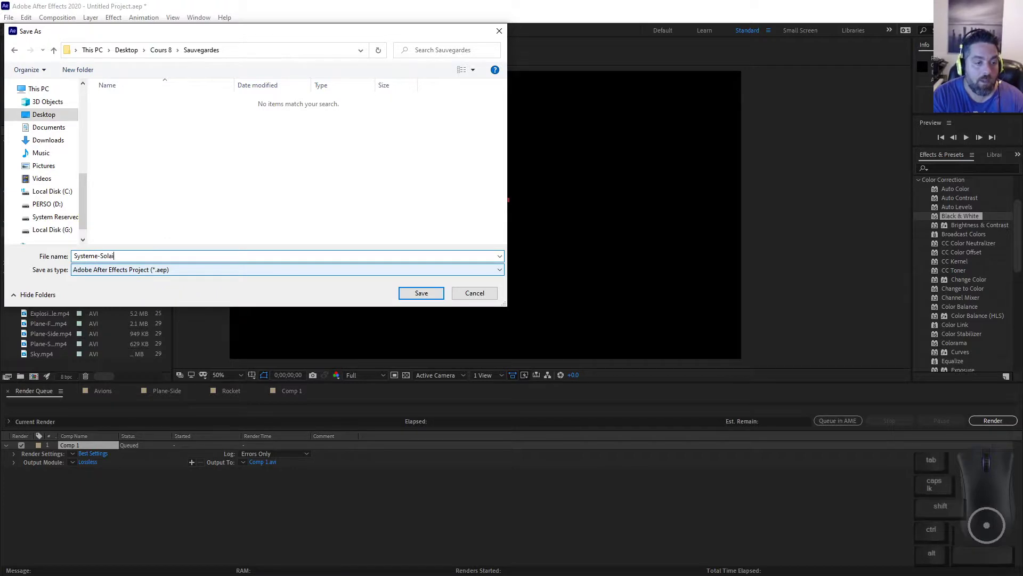
{"action": "type", "text": "re-S1"}
{"action": "key", "text": "Return"}
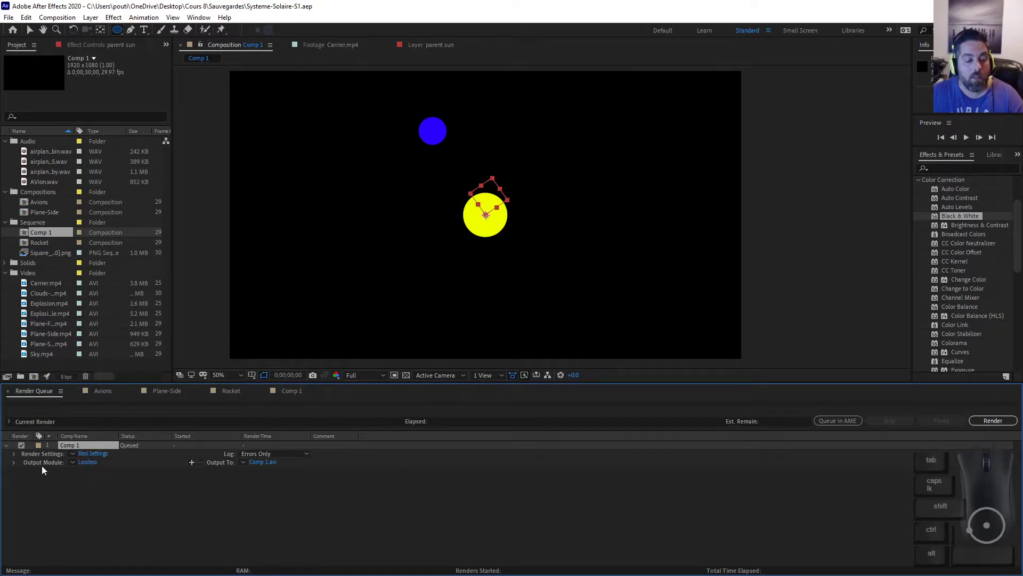
Review the available output formats for the queued Comp 1 without changing them, and remove Comp 1 from the Render Queue.
{"action": "left_click", "coordinate": [83, 462]}
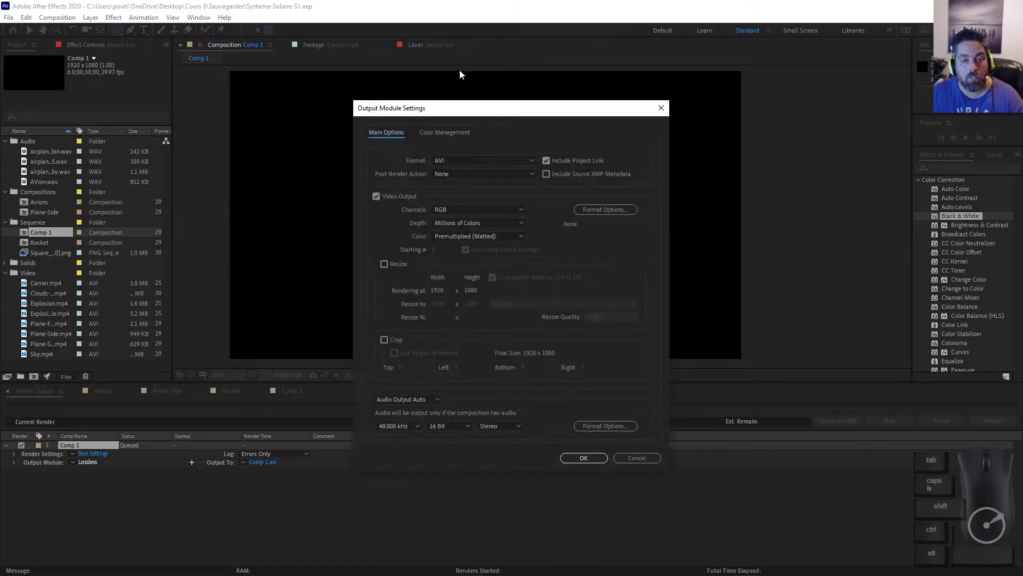
{"action": "left_click", "coordinate": [470, 161]}
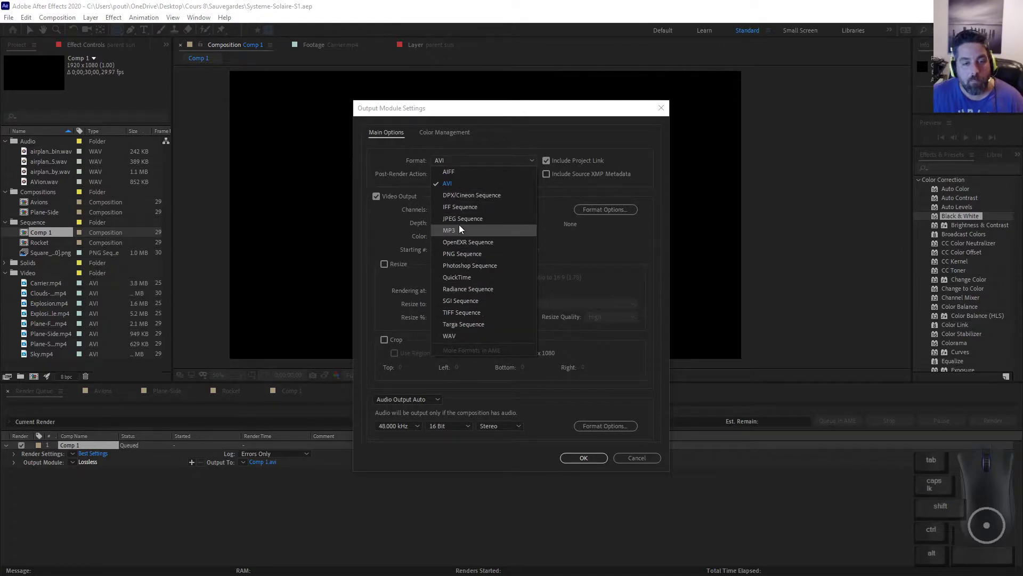
{"action": "left_click", "coordinate": [648, 457]}
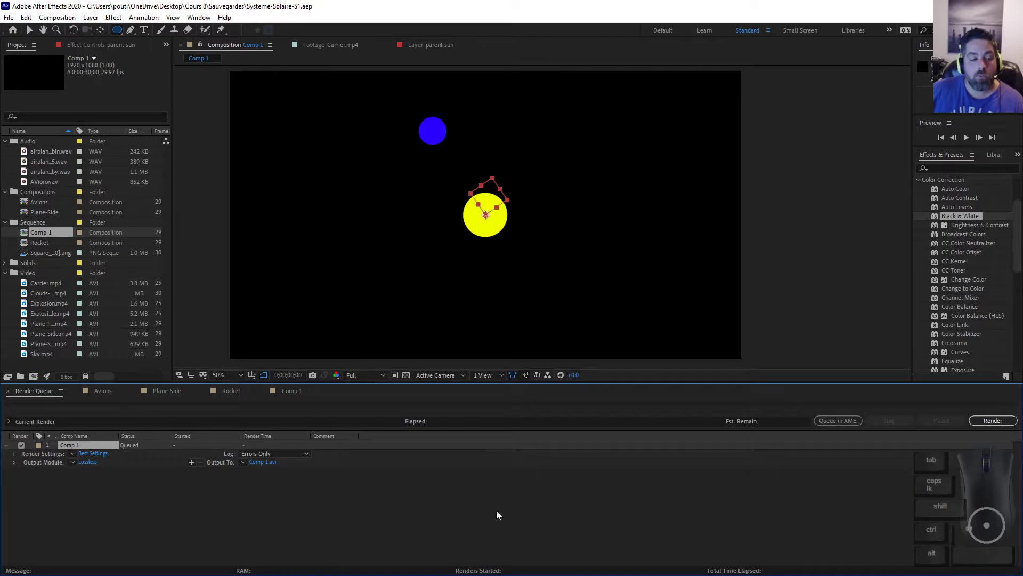
{"action": "key", "text": "Delete"}
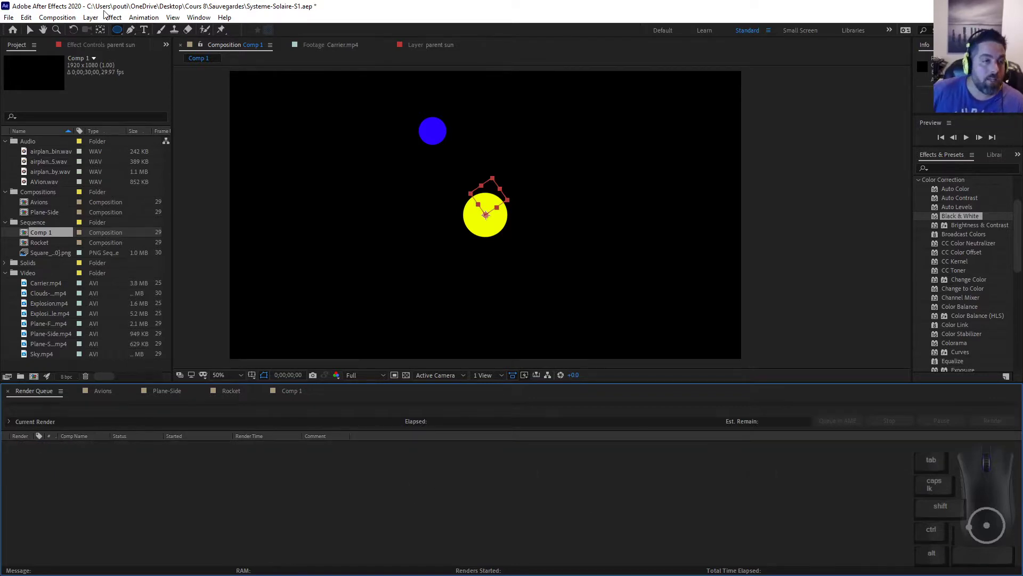
Bring up Comp 1's timeline and rename the composition as Systeme Solaire.
{"action": "left_click", "coordinate": [56, 18]}
{"action": "left_click", "coordinate": [145, 459]}
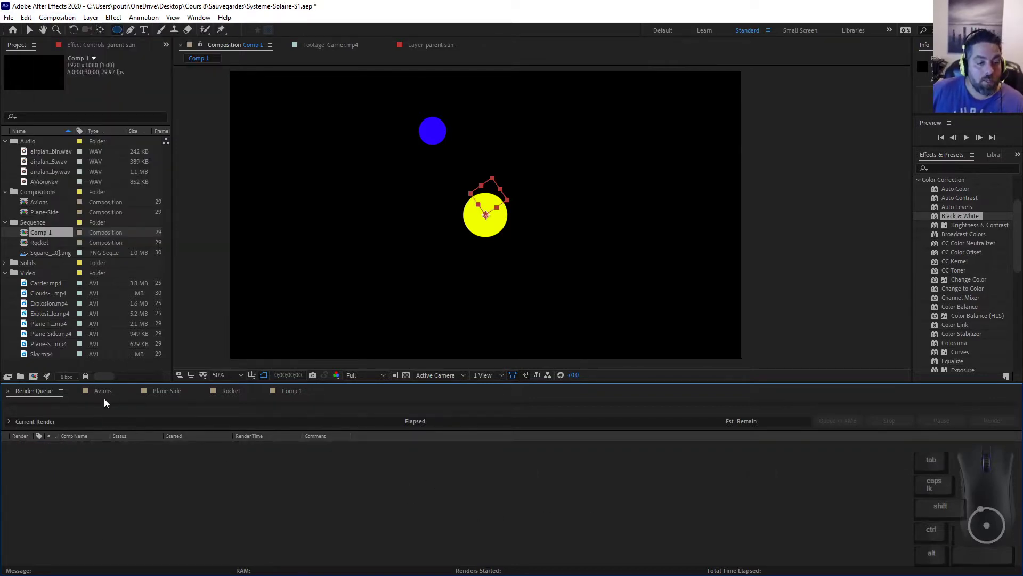
{"action": "left_click", "coordinate": [289, 393]}
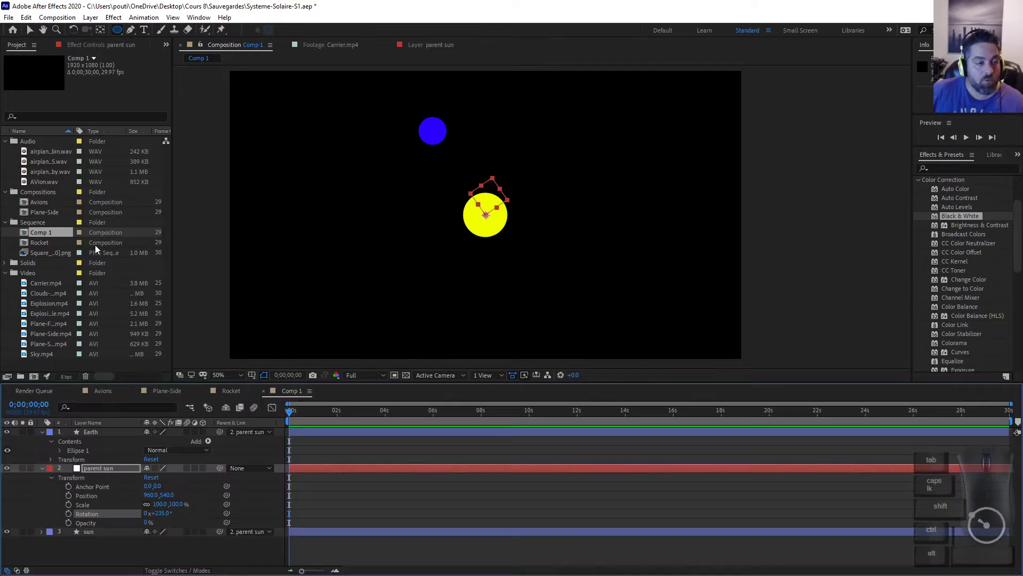
{"action": "right_click", "coordinate": [53, 235]}
{"action": "left_click", "coordinate": [86, 402]}
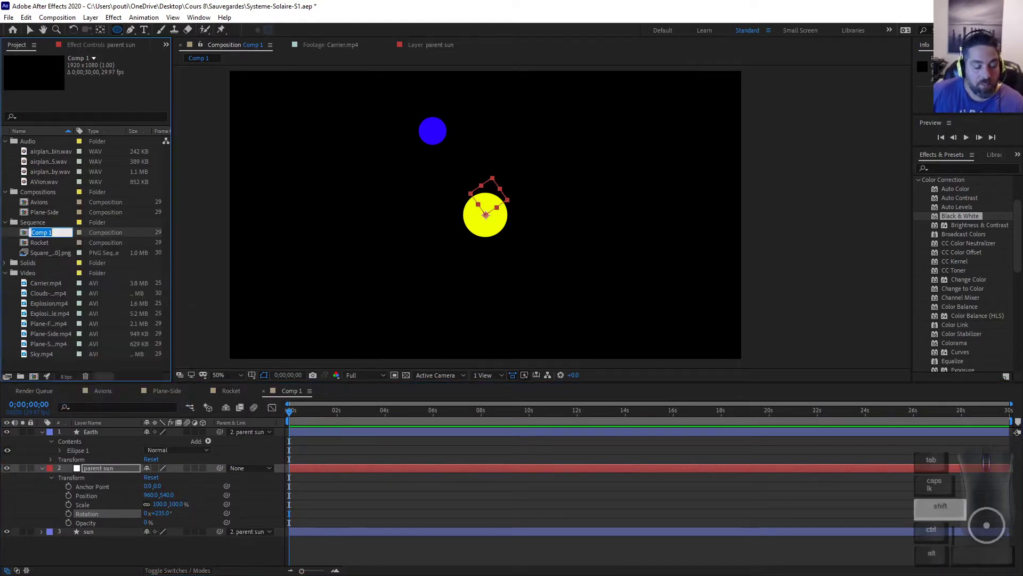
{"action": "type", "text": "Systeme Sola"}
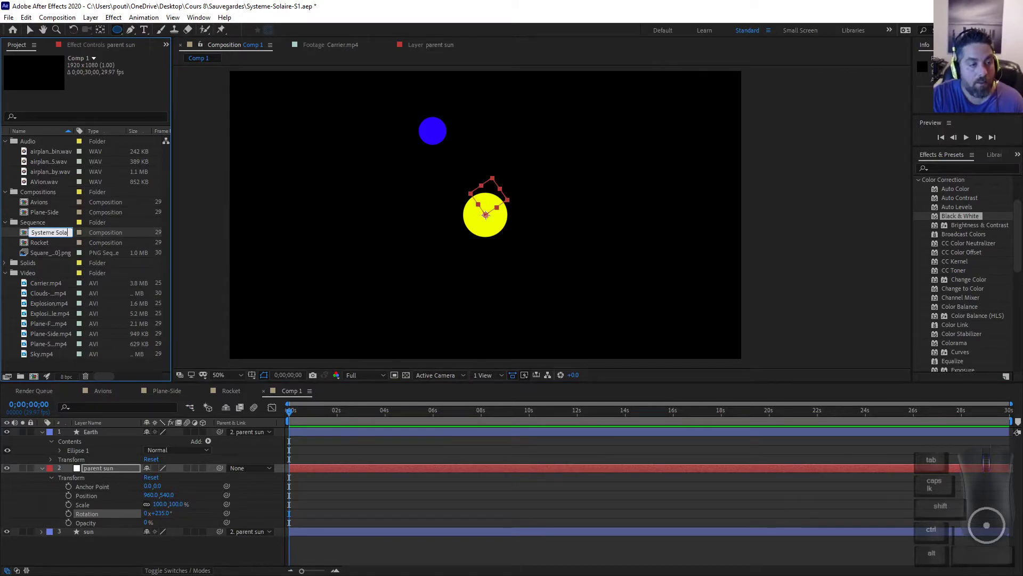
{"action": "type", "text": "ire"}
{"action": "key", "text": "Return"}
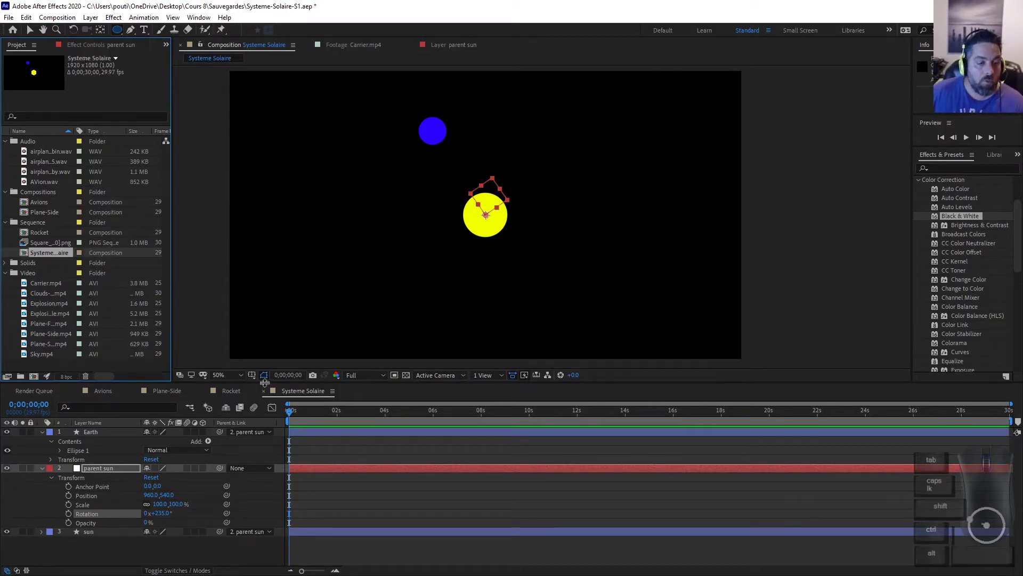
Add the Systeme Solaire composition to the Adobe Media Encoder queue.
{"action": "left_click", "coordinate": [299, 395]}
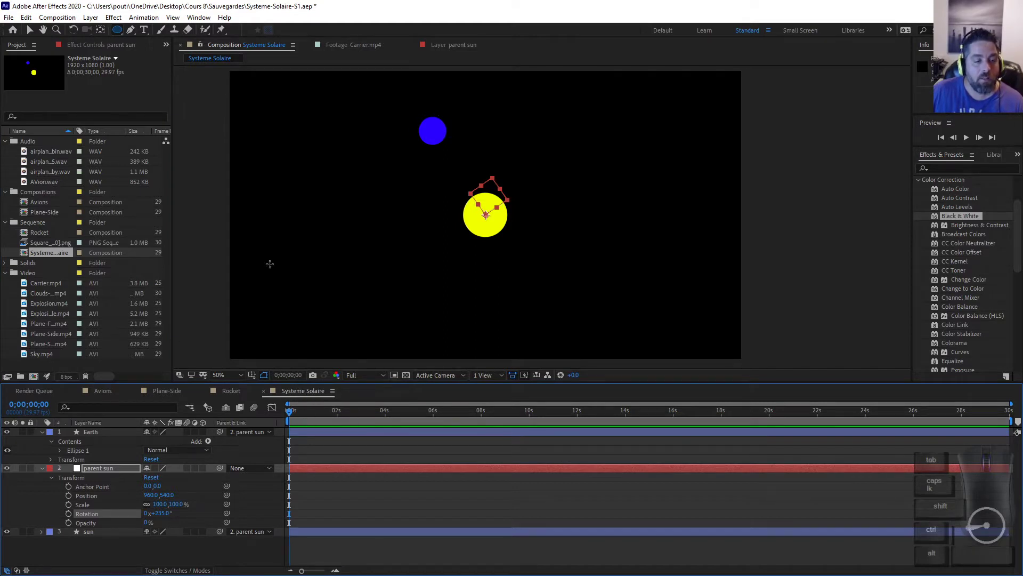
{"action": "left_click", "coordinate": [57, 17]}
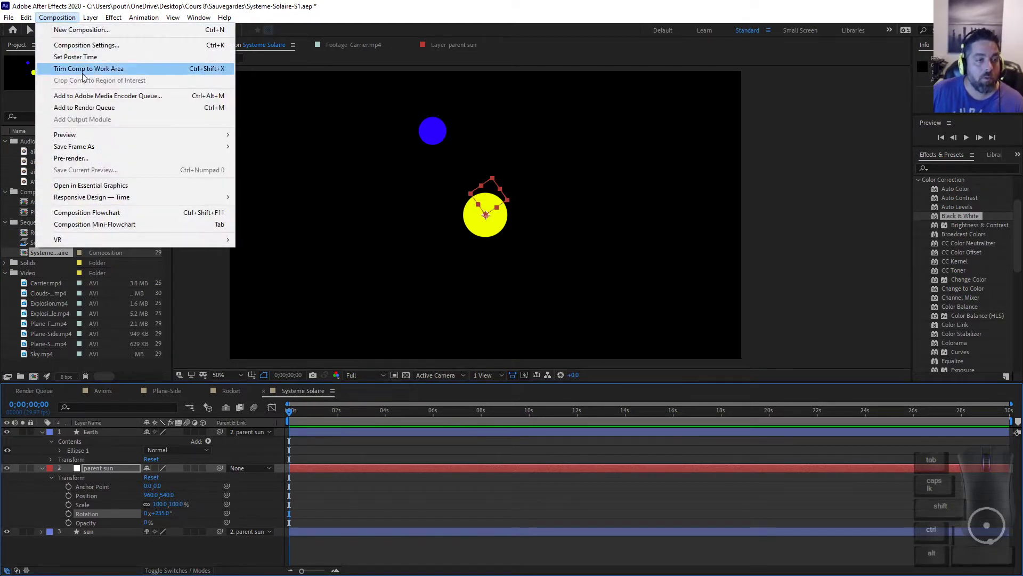
{"action": "left_click", "coordinate": [116, 99]}
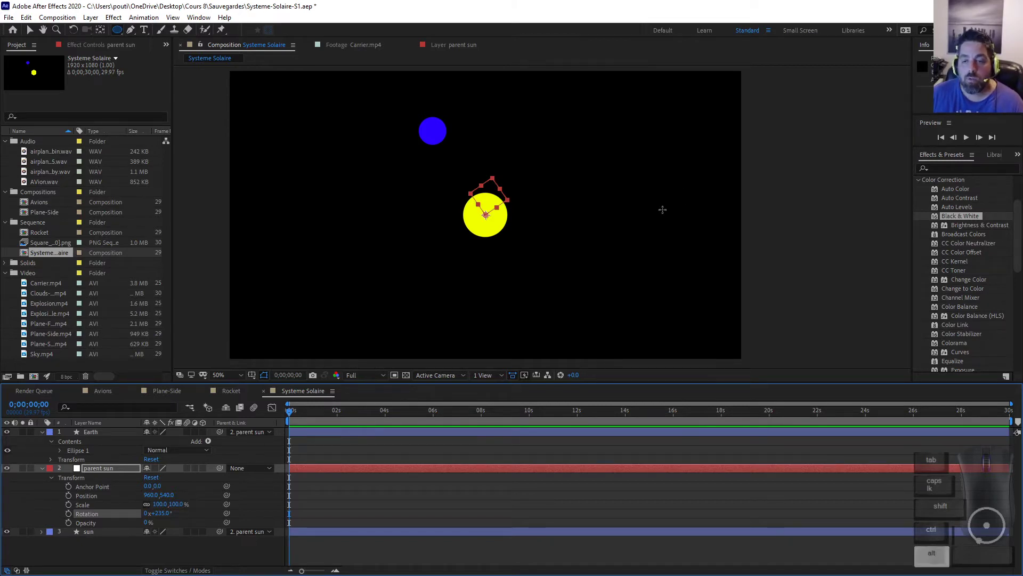
Switch to the presentation and show the Devoir slide with the solar system homework.
{"action": "key", "text": "alt+Tab"}
{"action": "key", "text": "alt+Tab"}
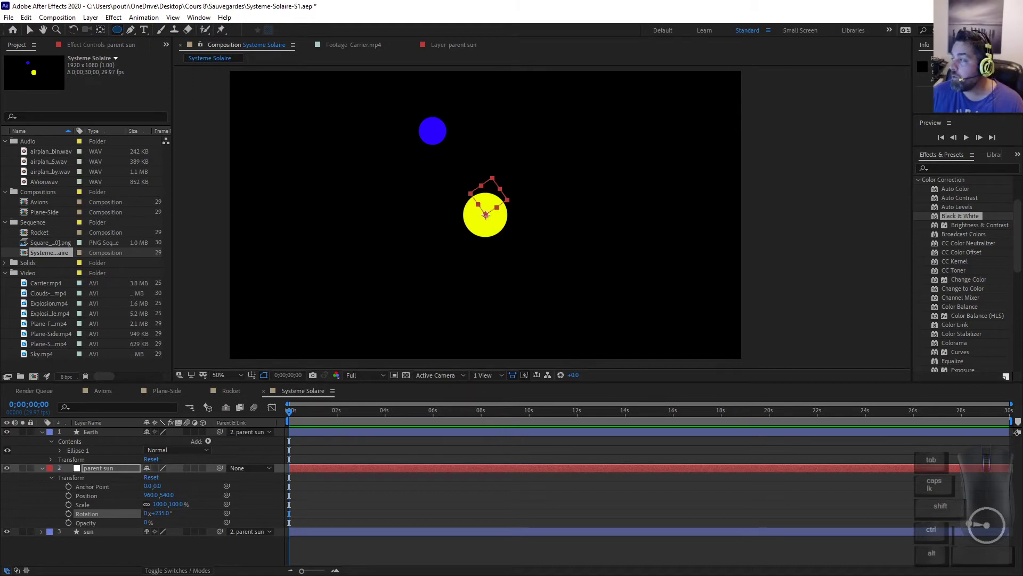
{"action": "key", "text": "alt+Tab"}
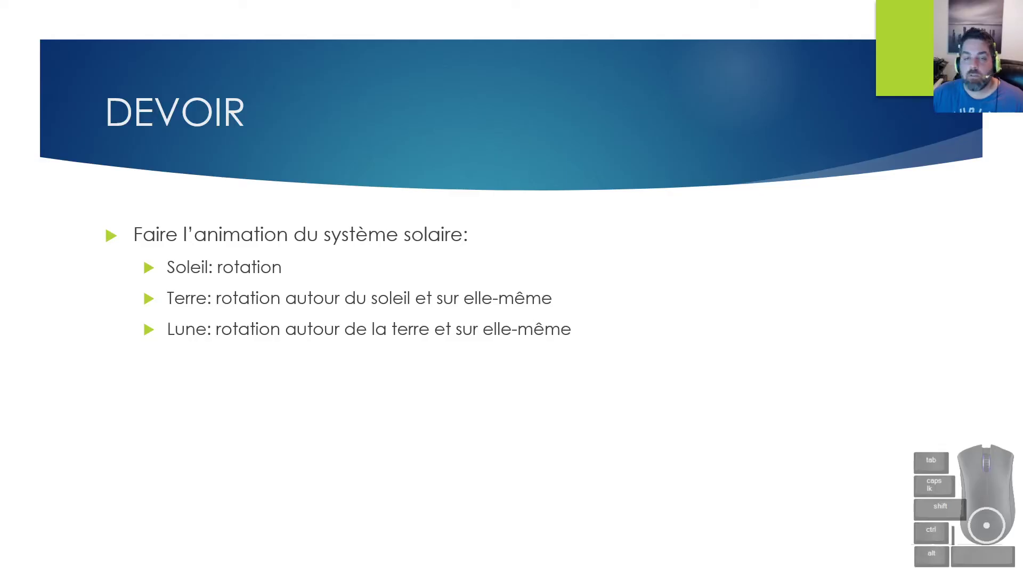